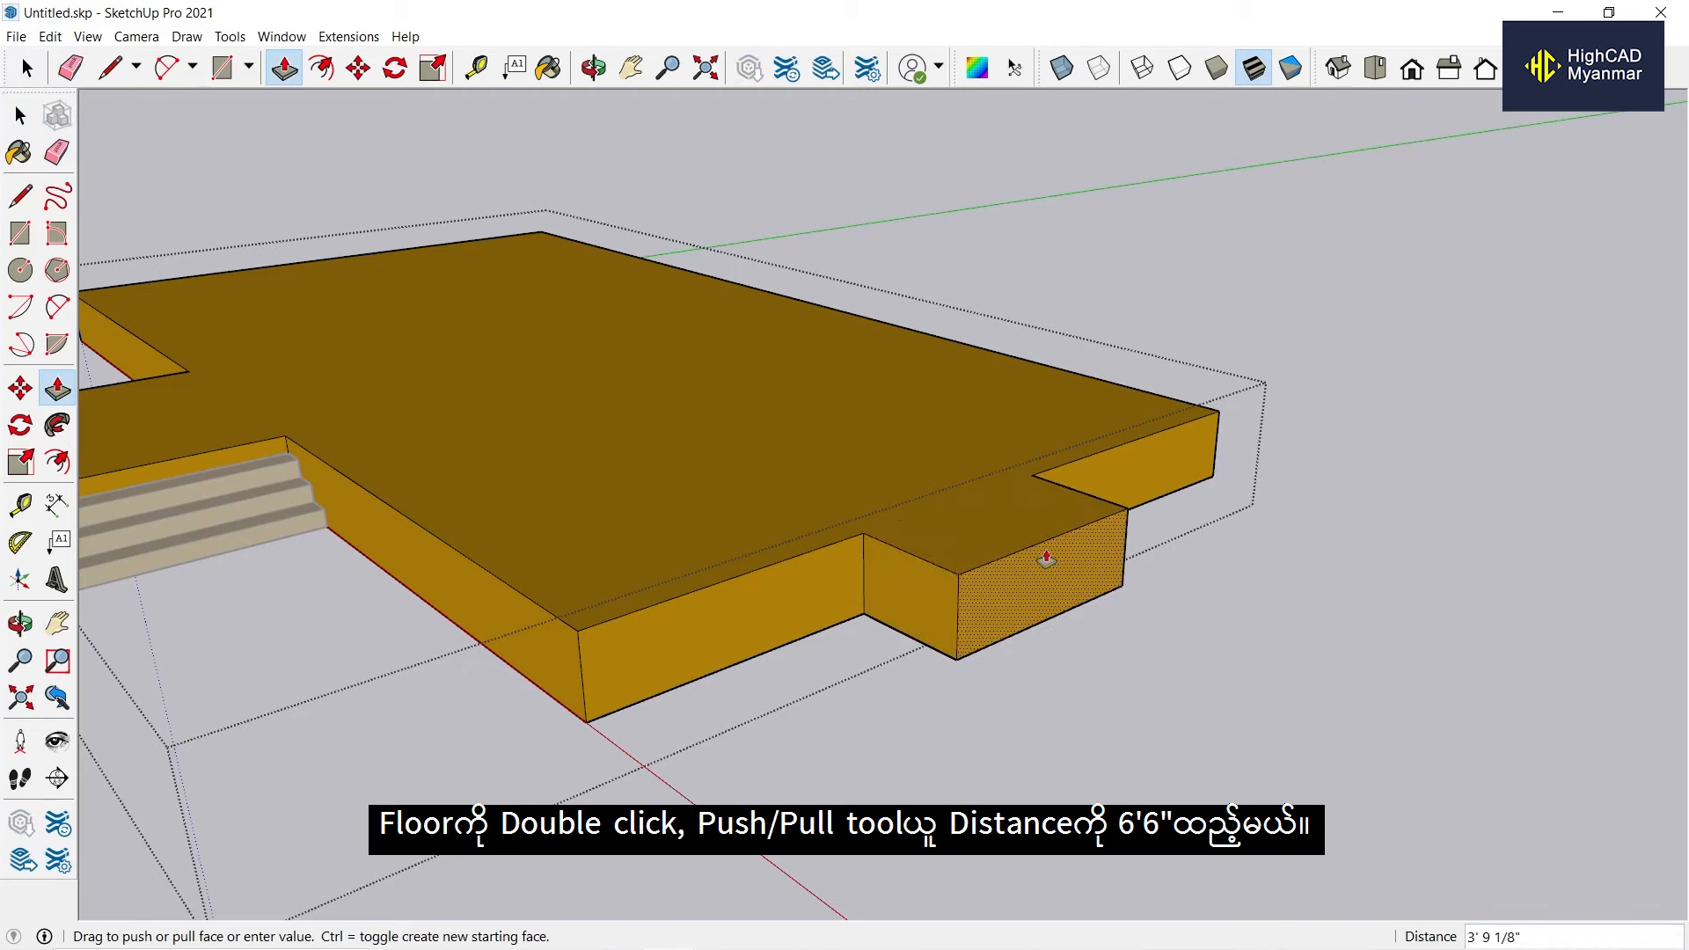
Push the floor's side projection out 6'6" and draw a rectangle over the projection's top face.
type("6'6")
key("Return")
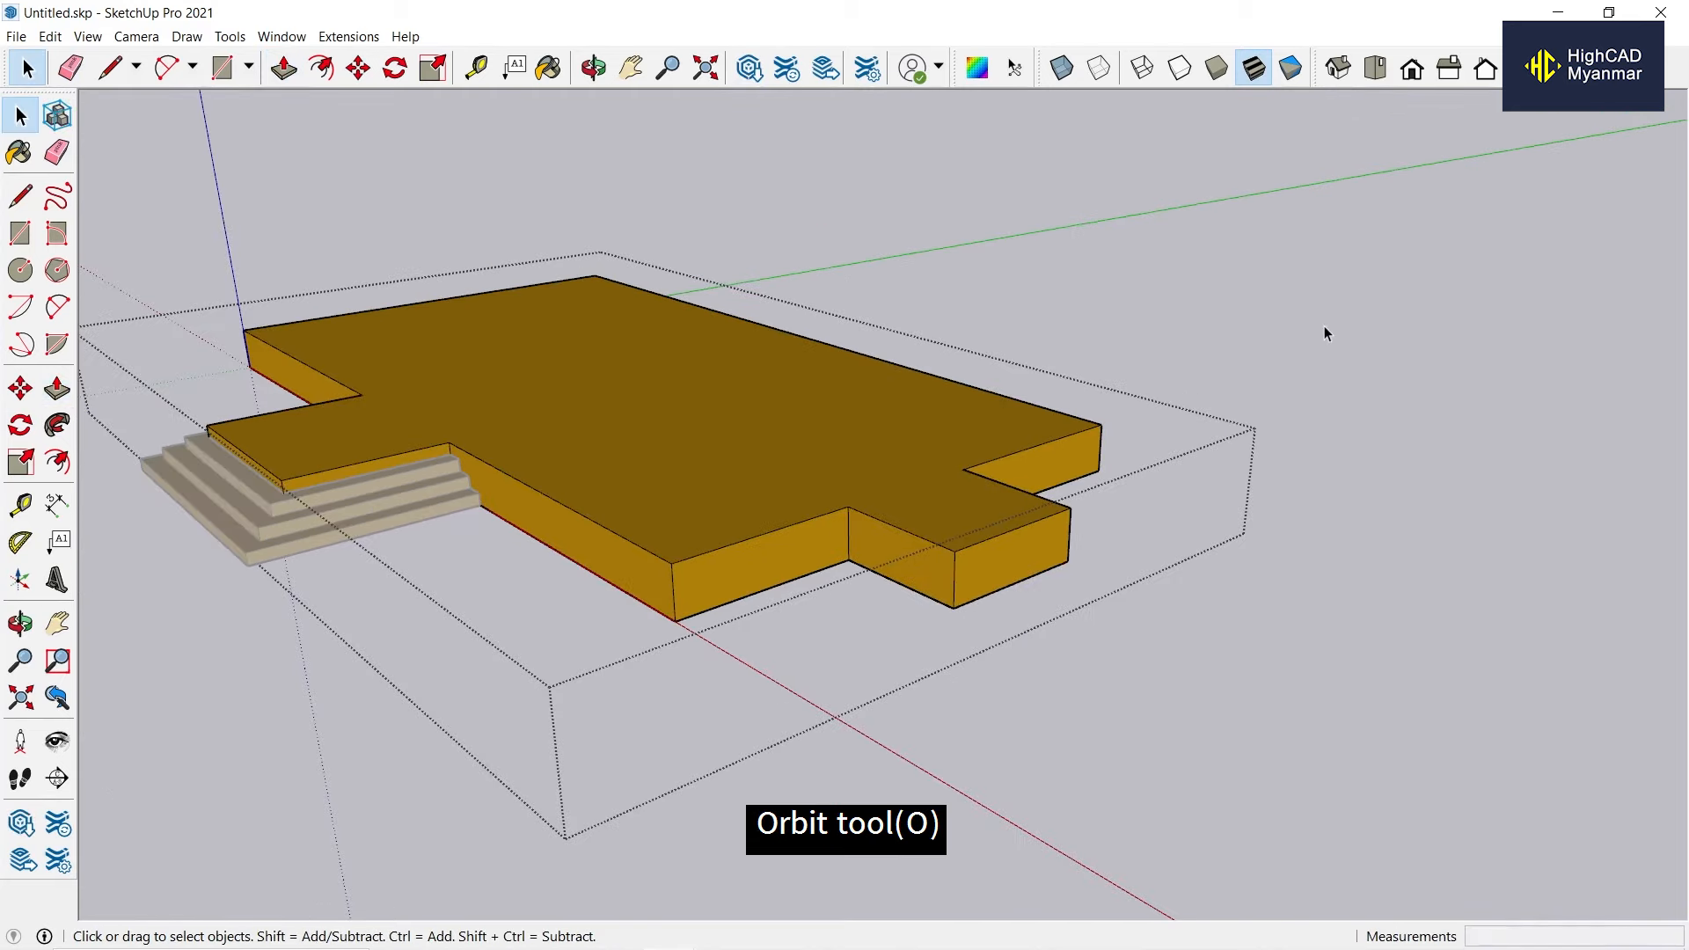
middle_click_drag(1323, 325, 1009, 704)
key("r")
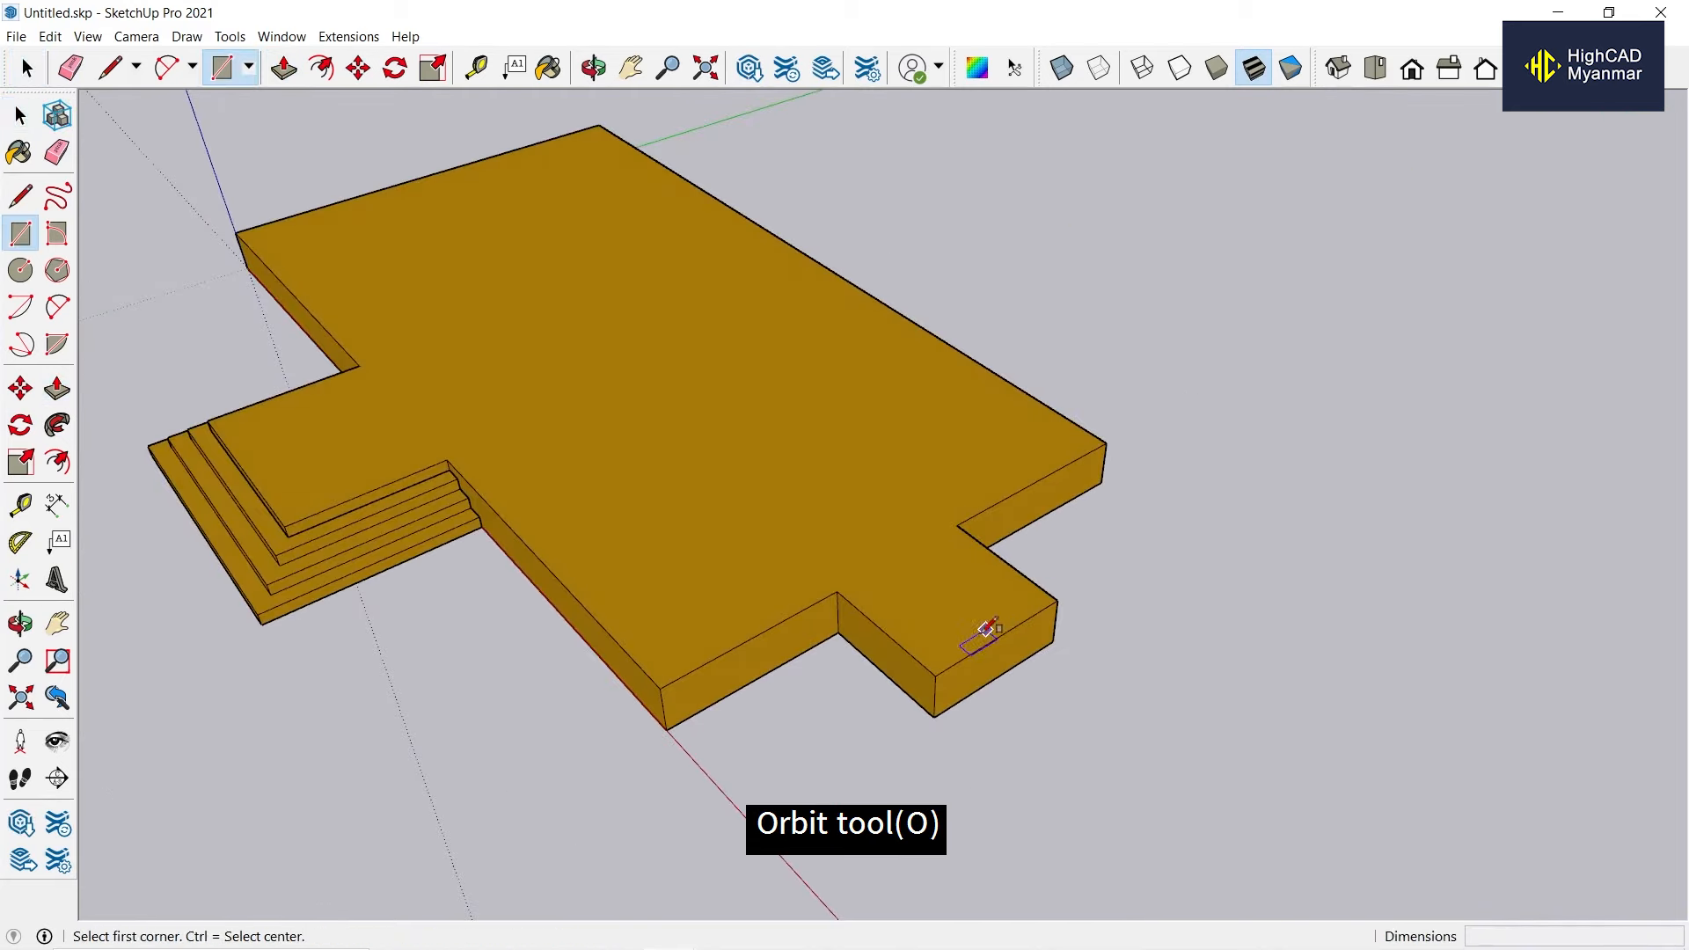
left_click(961, 532)
scroll(935, 678, "up", 3)
left_click(953, 754)
key("space")
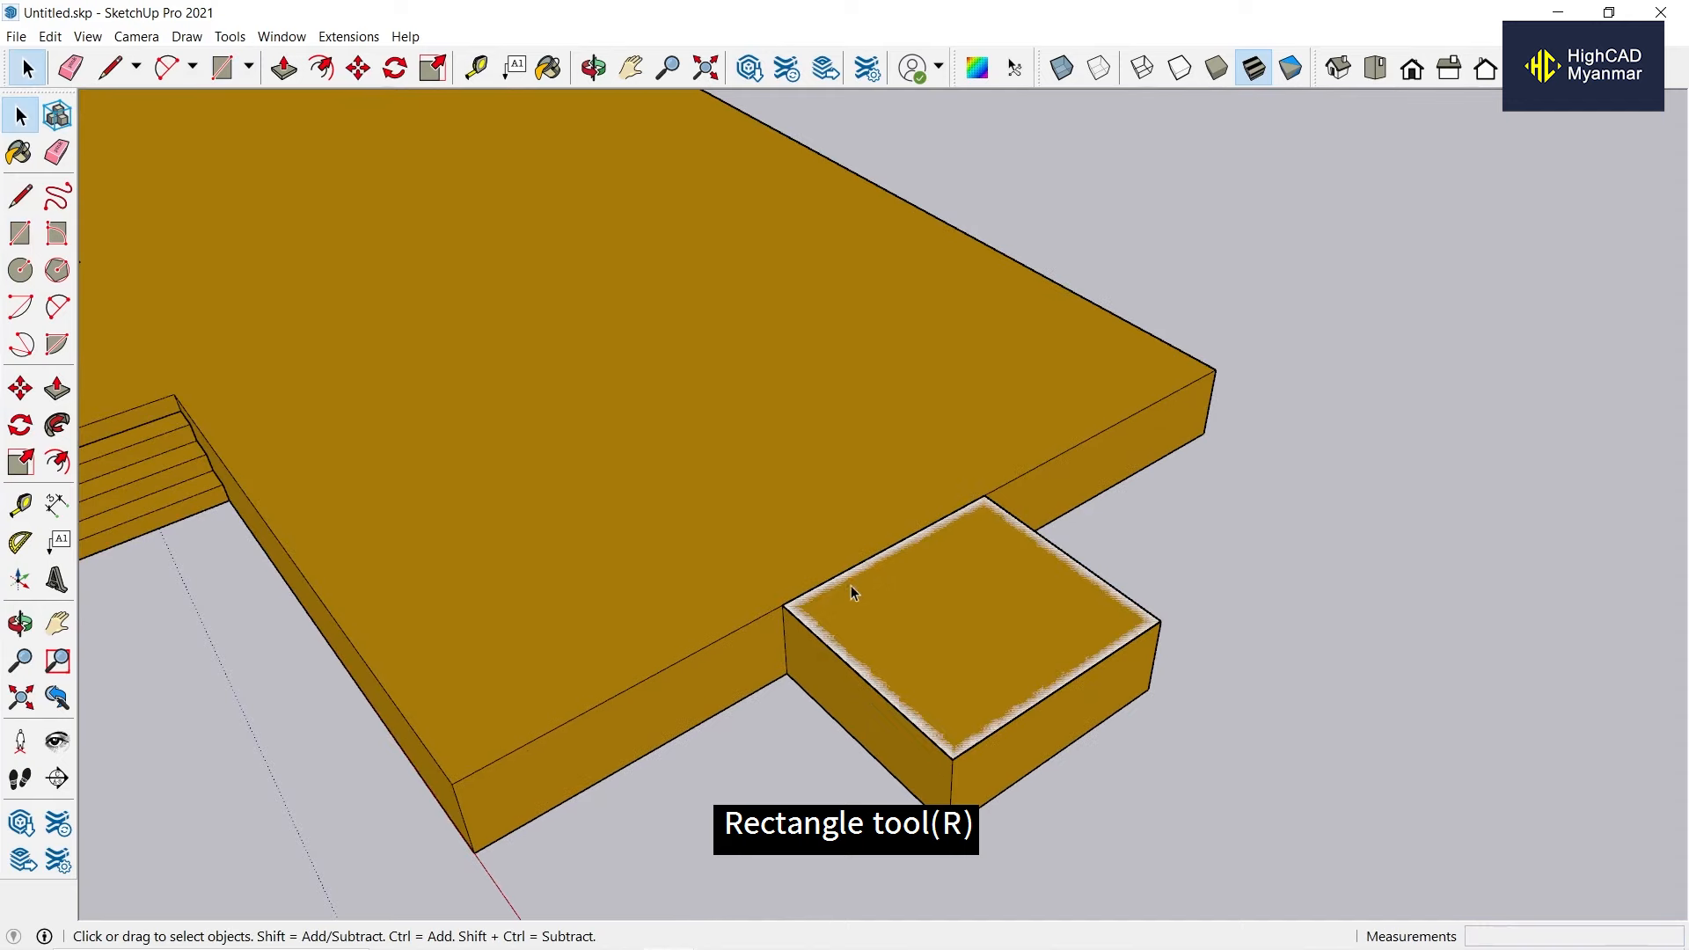
Move the rectangle's inner edge 6" toward the main floor.
middle_click_drag(962, 568, 997, 570)
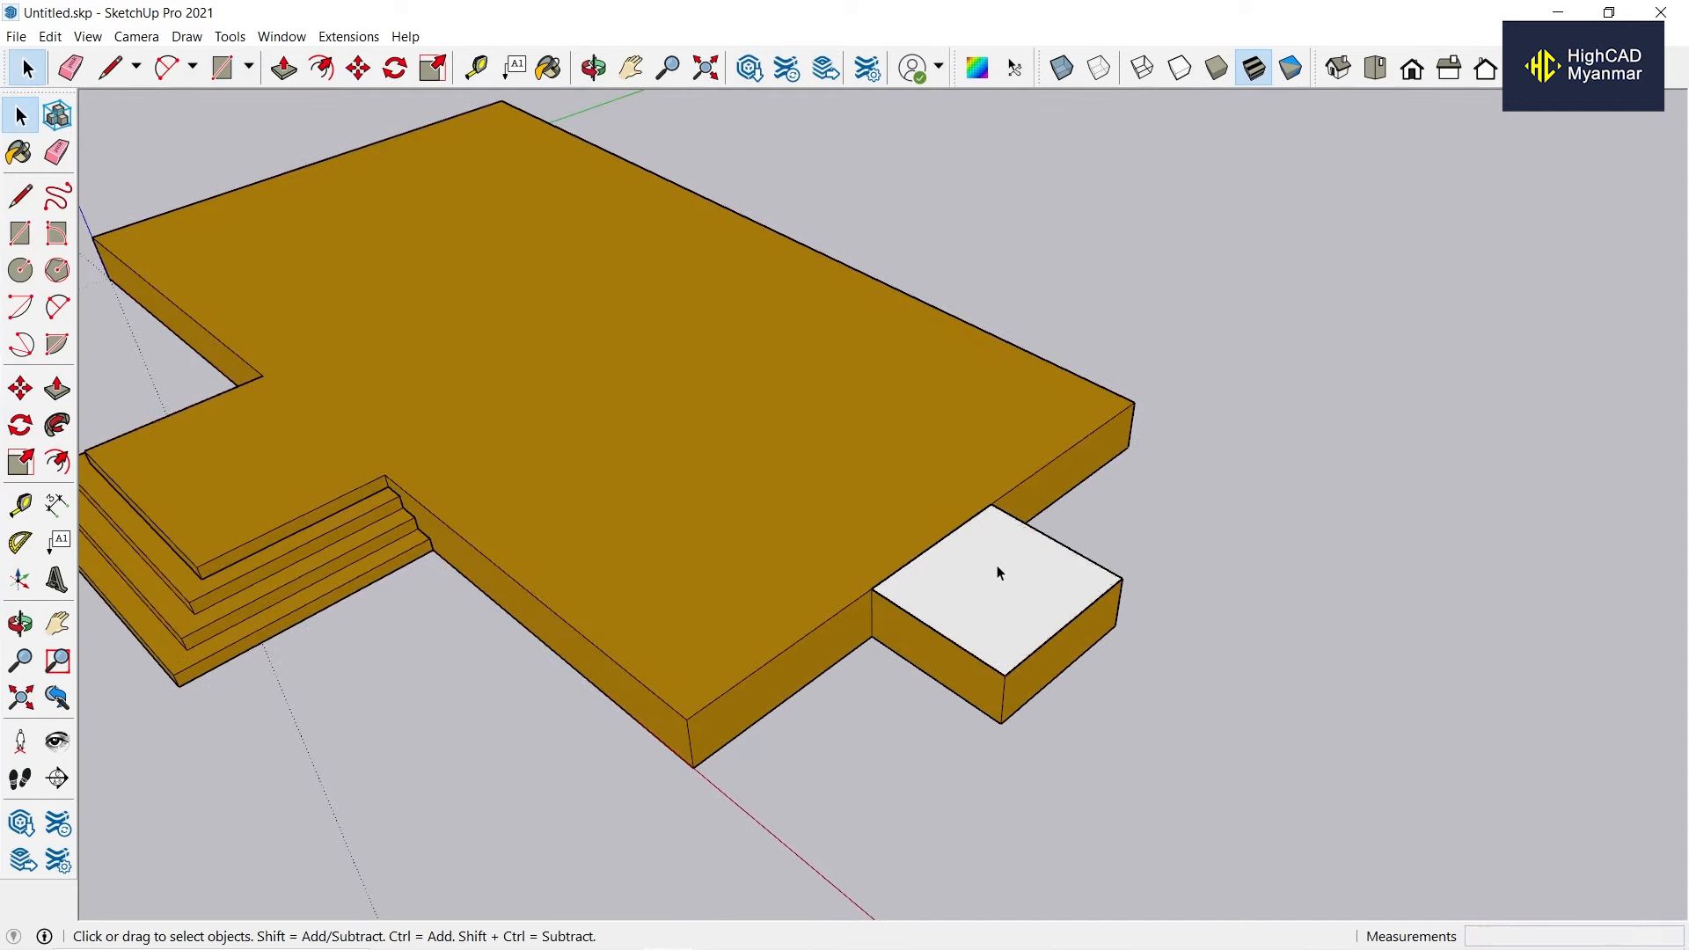
scroll(999, 573, "up", 1)
key("m")
left_click(866, 601)
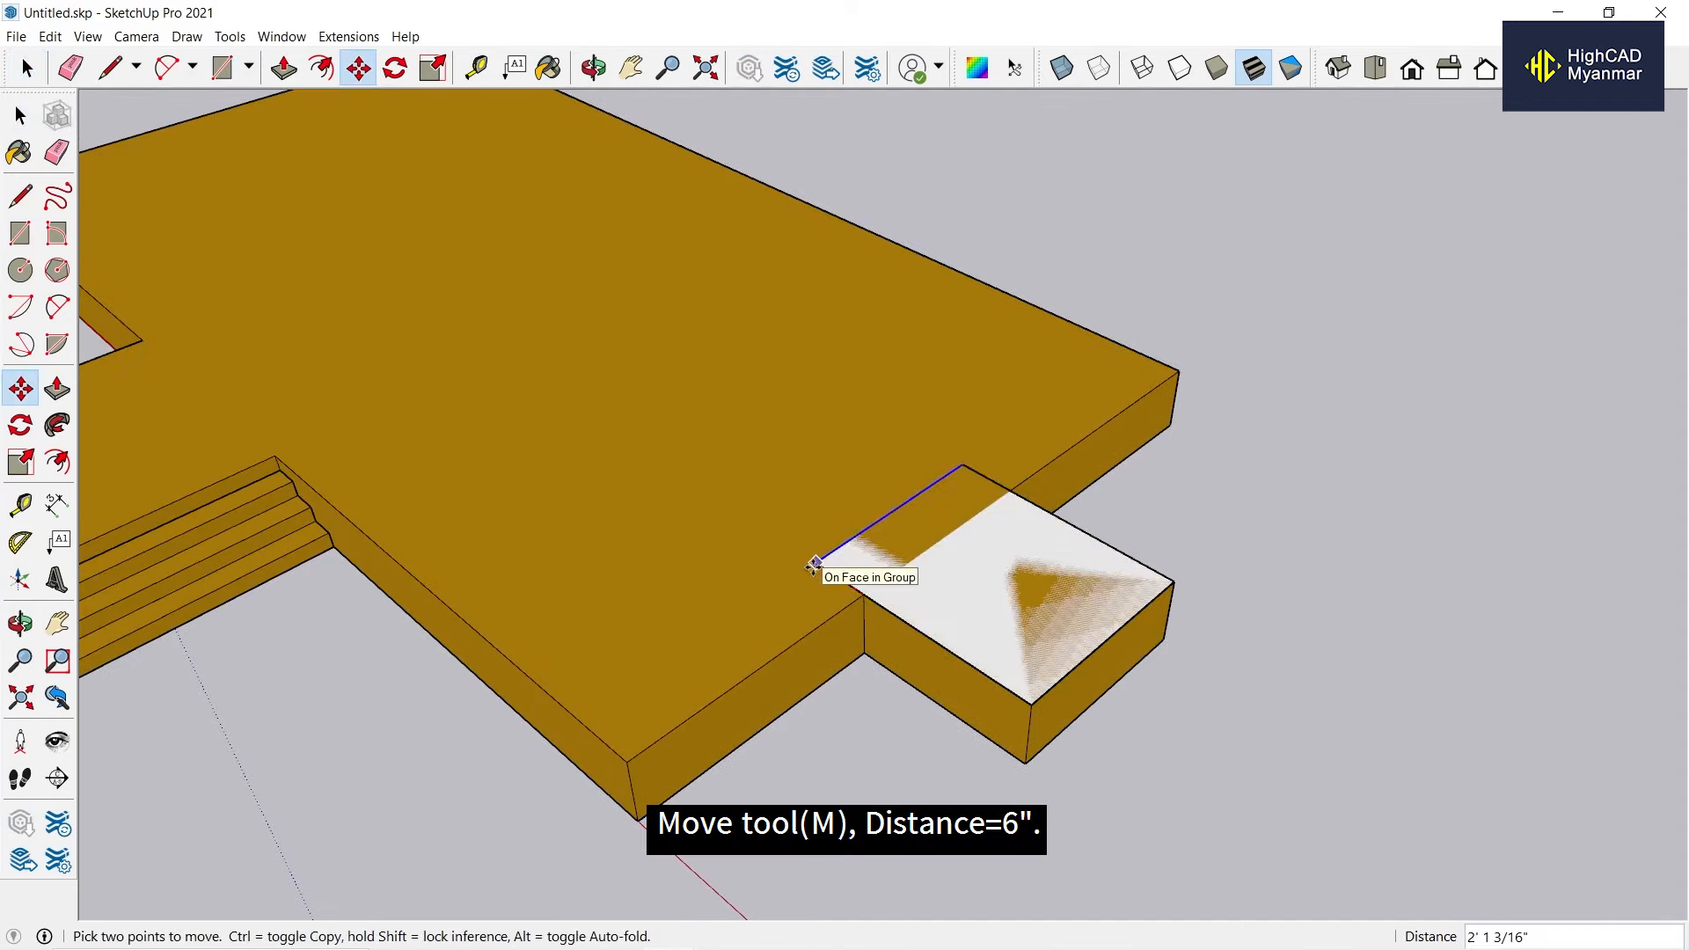
type("6")
key("Return")
key("space")
Offset the rectangle's outline 6" inward and remove the inner face to leave only the wall strip.
left_click(1013, 605)
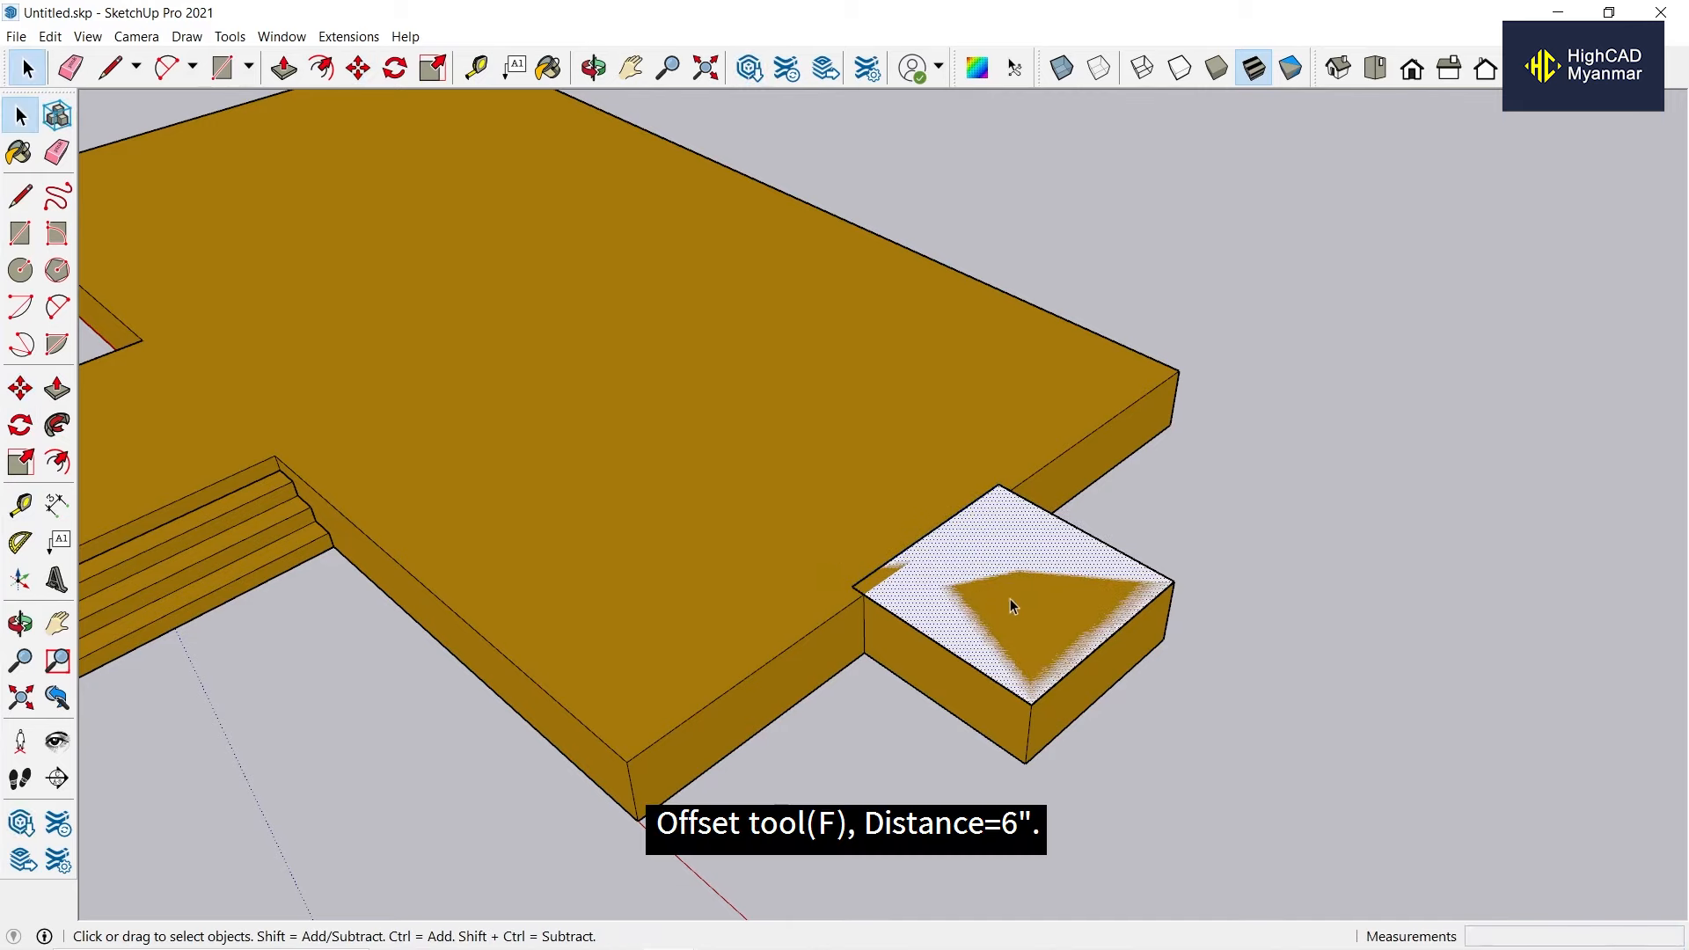
key("f")
left_click(921, 538)
type("6")
key("Return")
key("space")
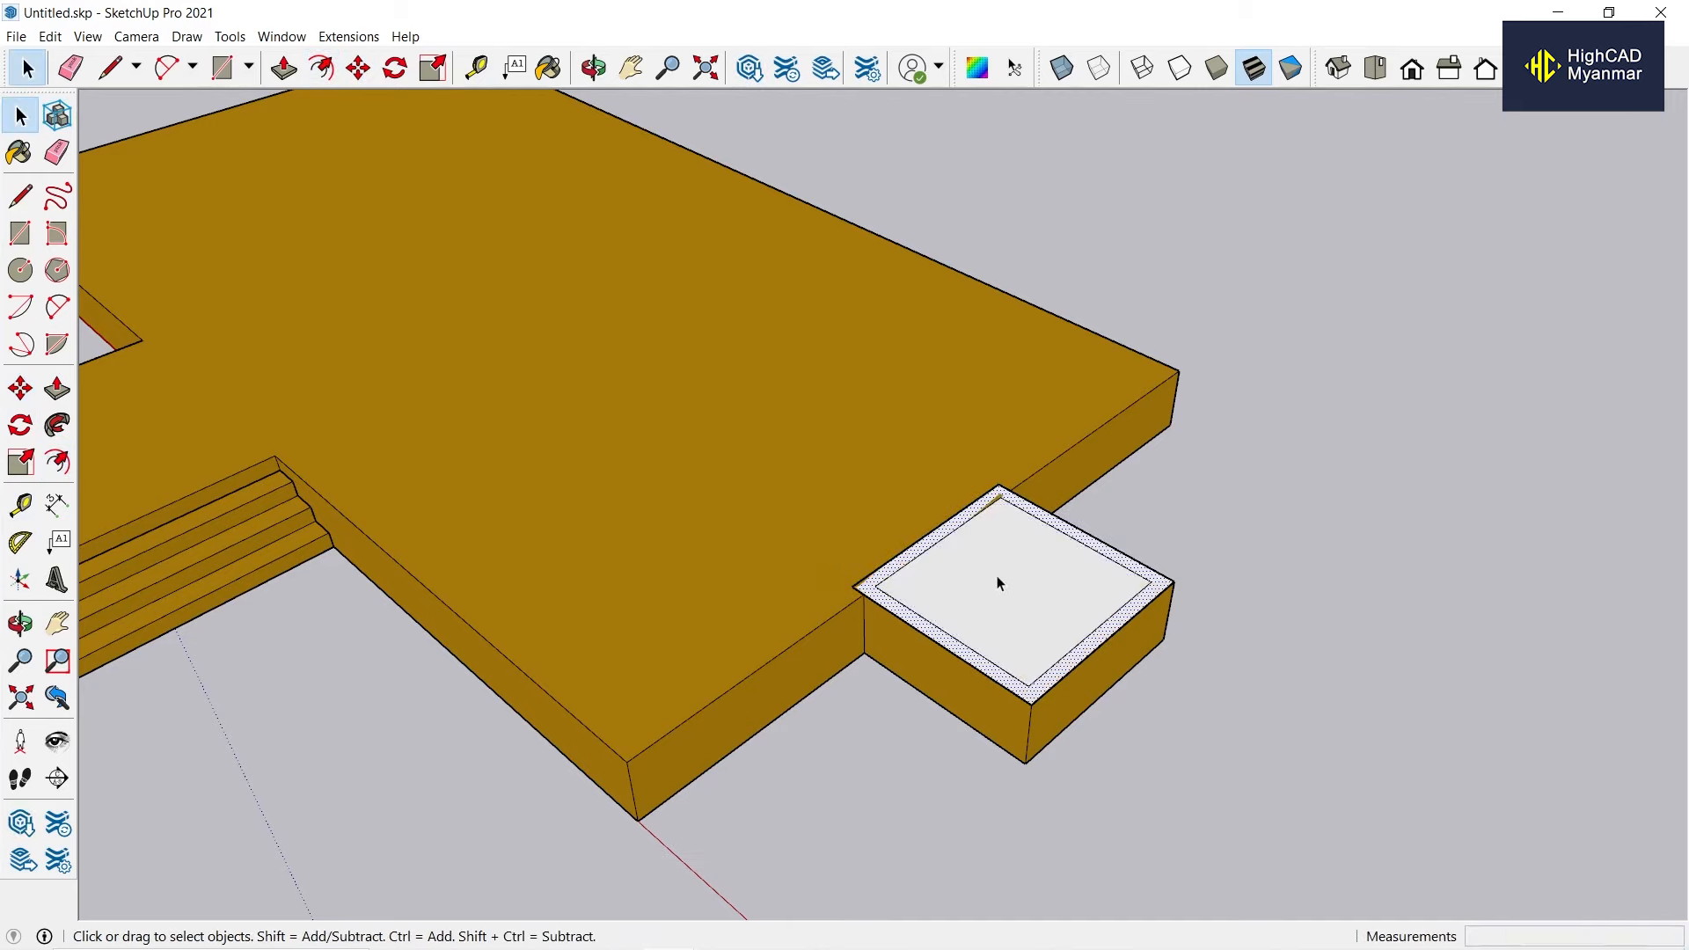
scroll(894, 582, "down", 1)
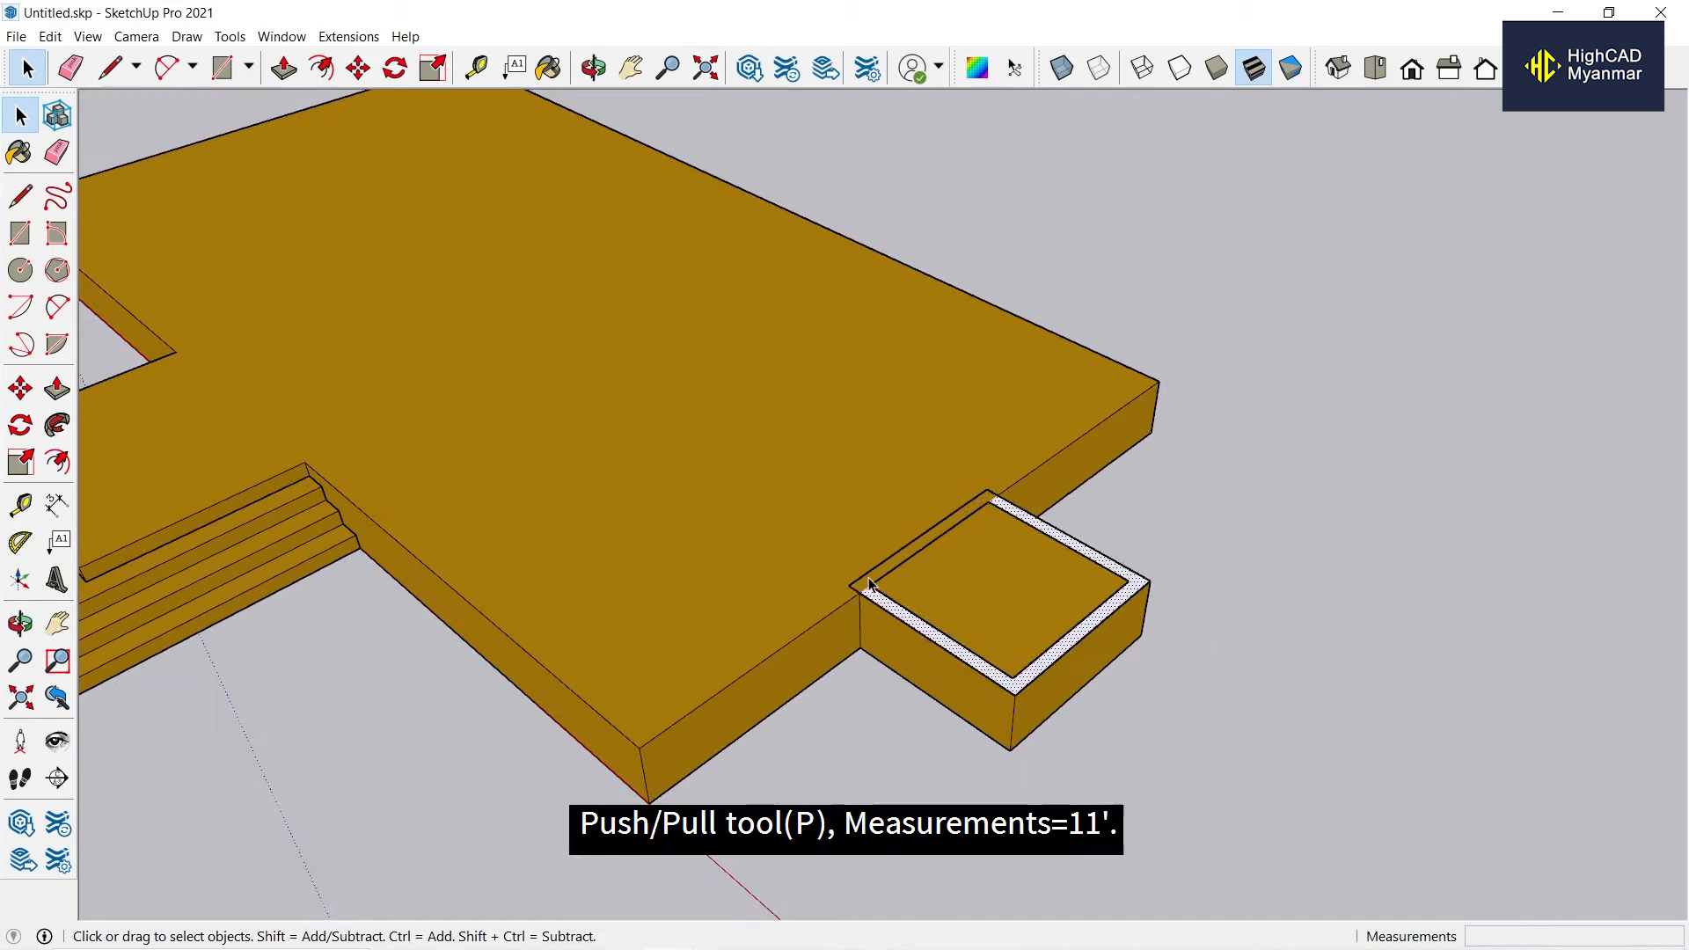
Extrude the wall strip on the side projection 11' upward to form the small room.
key("p")
left_click(869, 585)
type("11'")
key("Return")
key("space")
Place guides on the room's inner-side wall, 7' above its base and 12" in from both vertical edges.
middle_click_drag(698, 525, 837, 457)
scroll(838, 458, "up", 1)
key("t")
scroll(829, 558, "up", 1)
left_click(823, 573)
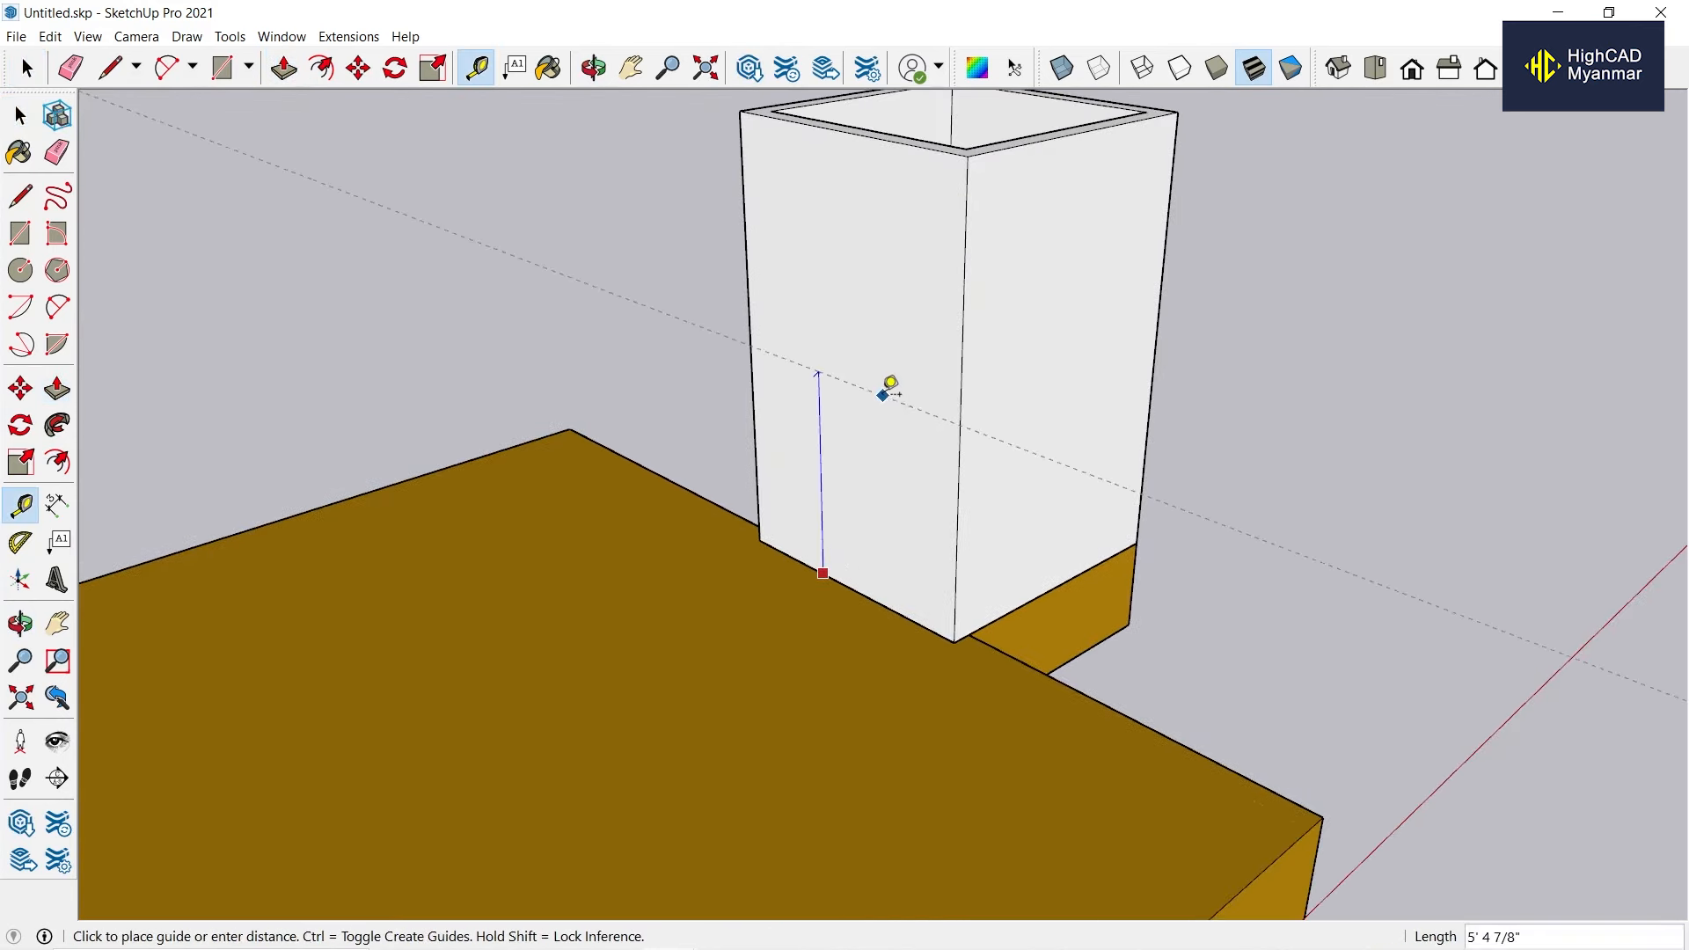
type("7'")
key("Return")
left_click(751, 326)
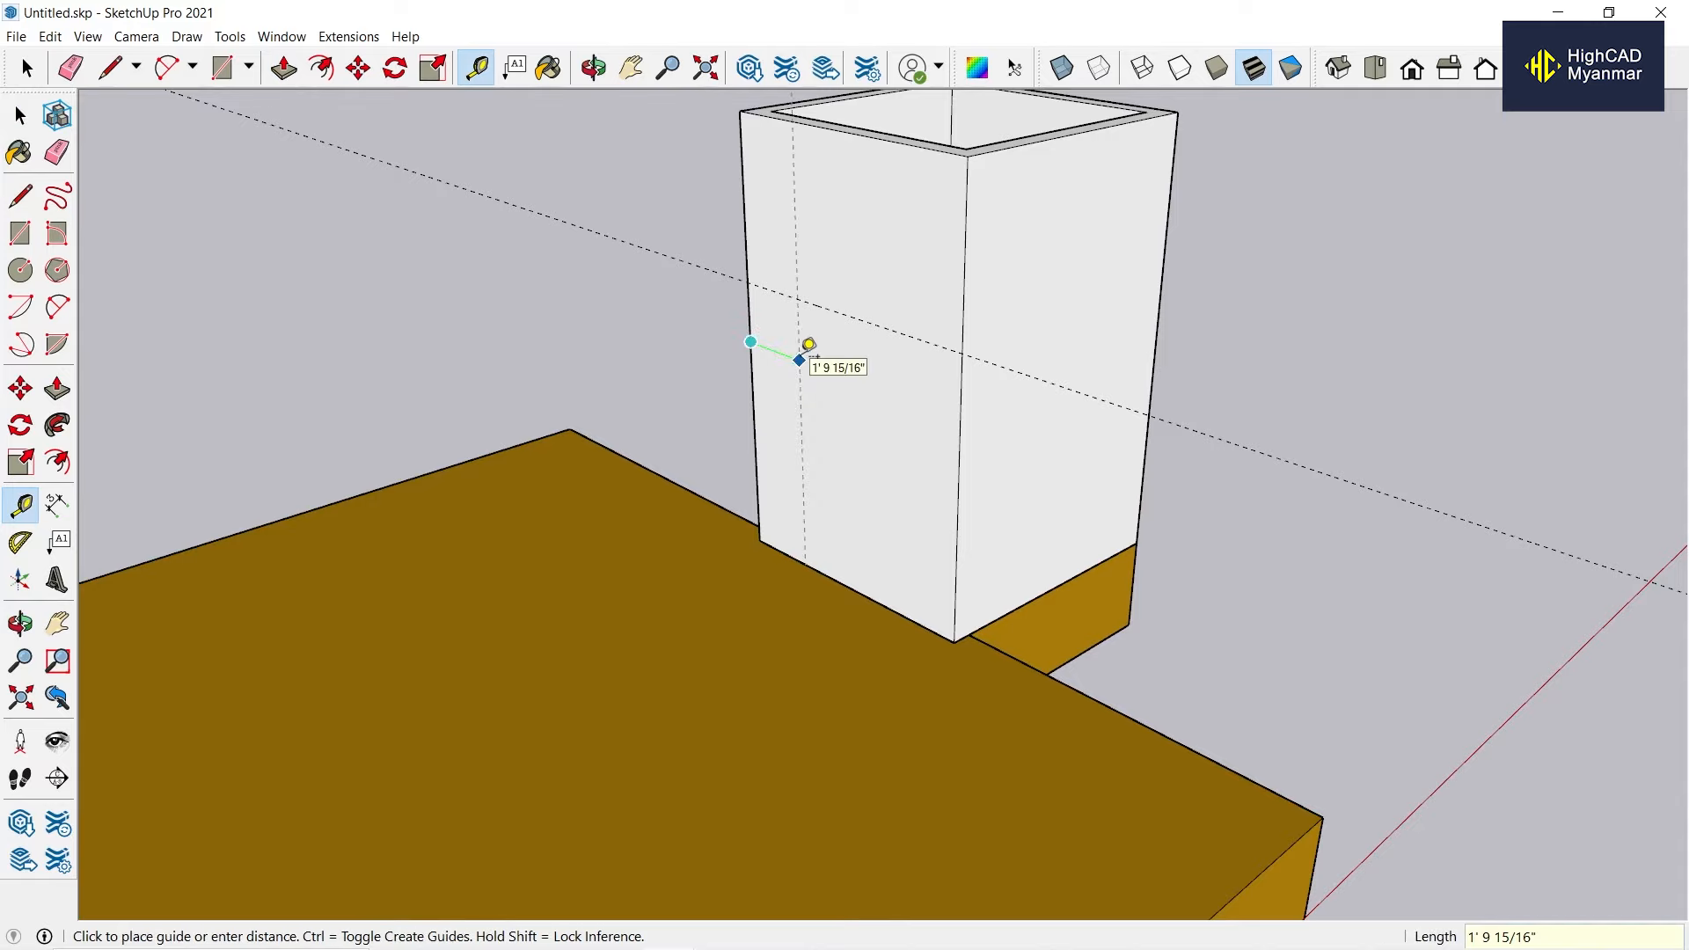
type("12")
left_click(959, 398)
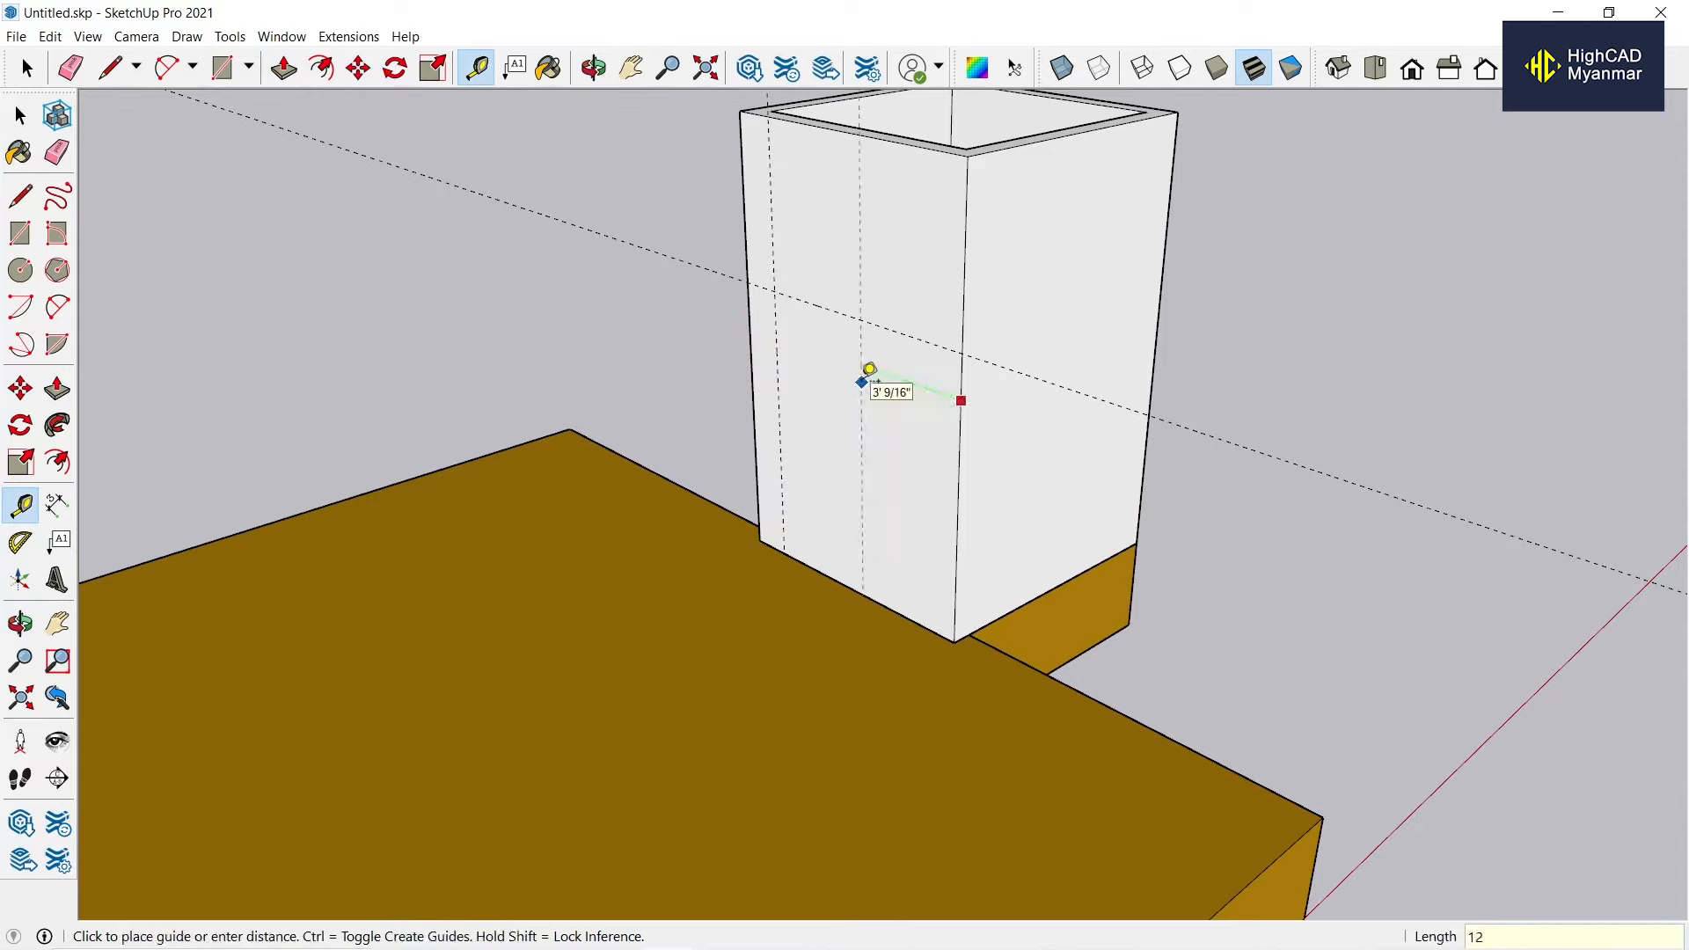
key("Return")
Draw a 7' by 5' doorway rectangle on the room's wall, bounded by the guides.
key("r")
left_click(774, 290)
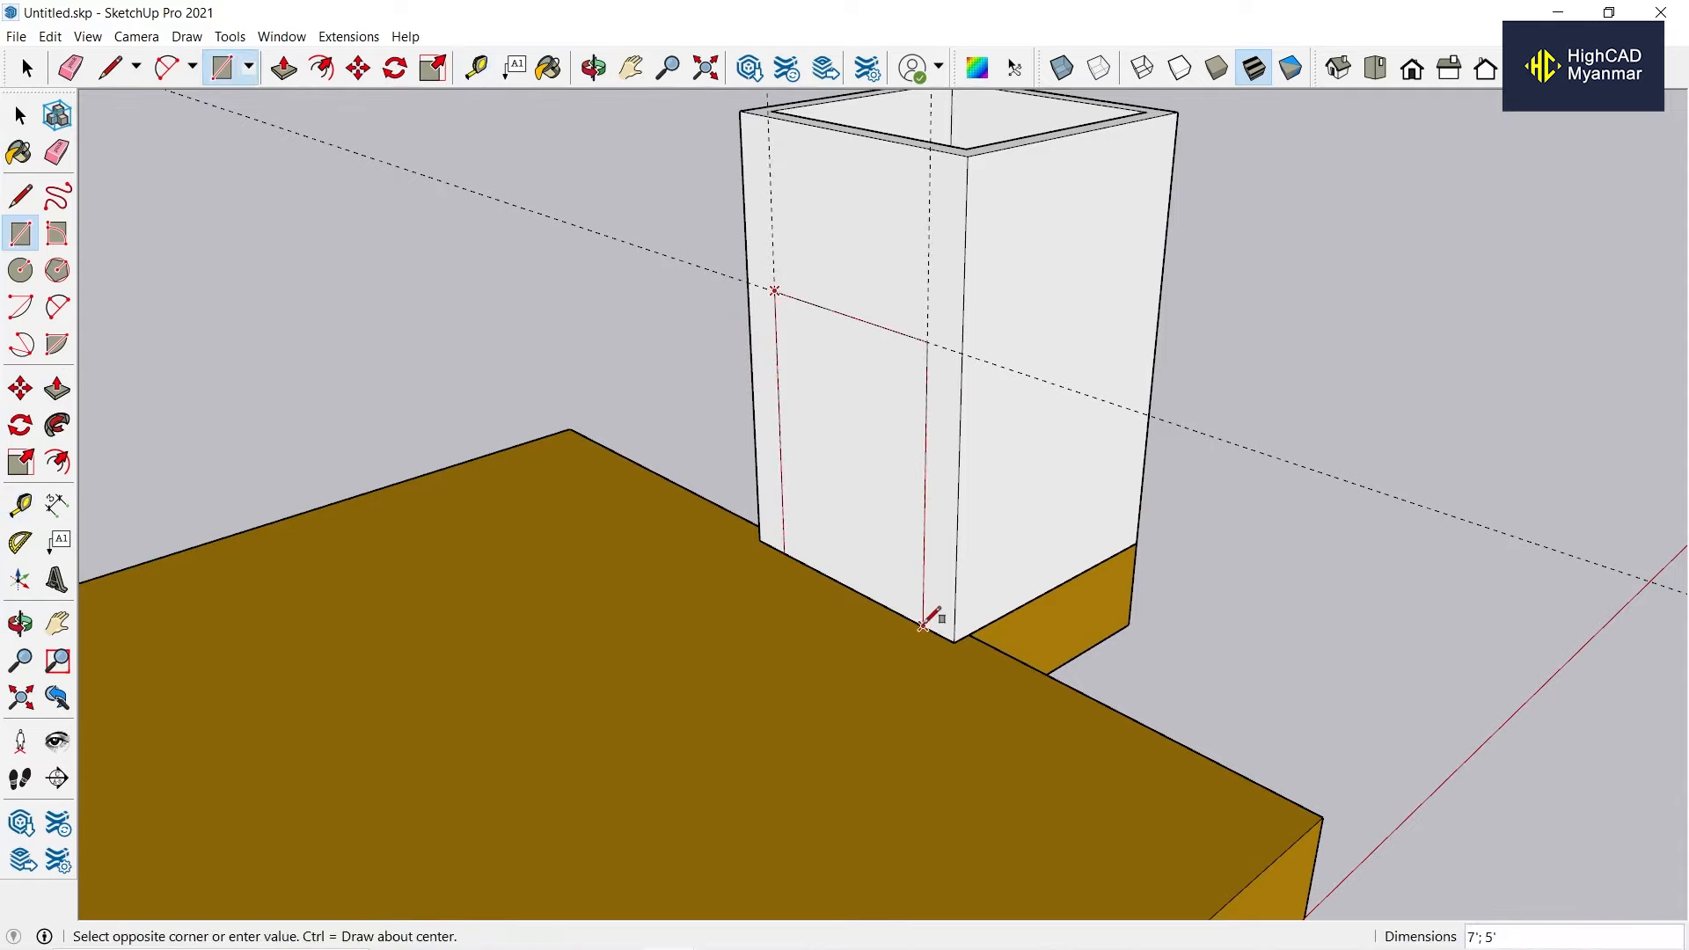
left_click(922, 626)
Push the doorway rectangle back 6" through the wall to cut the opening.
scroll(859, 598, "down", 2)
key("p")
left_click(869, 537)
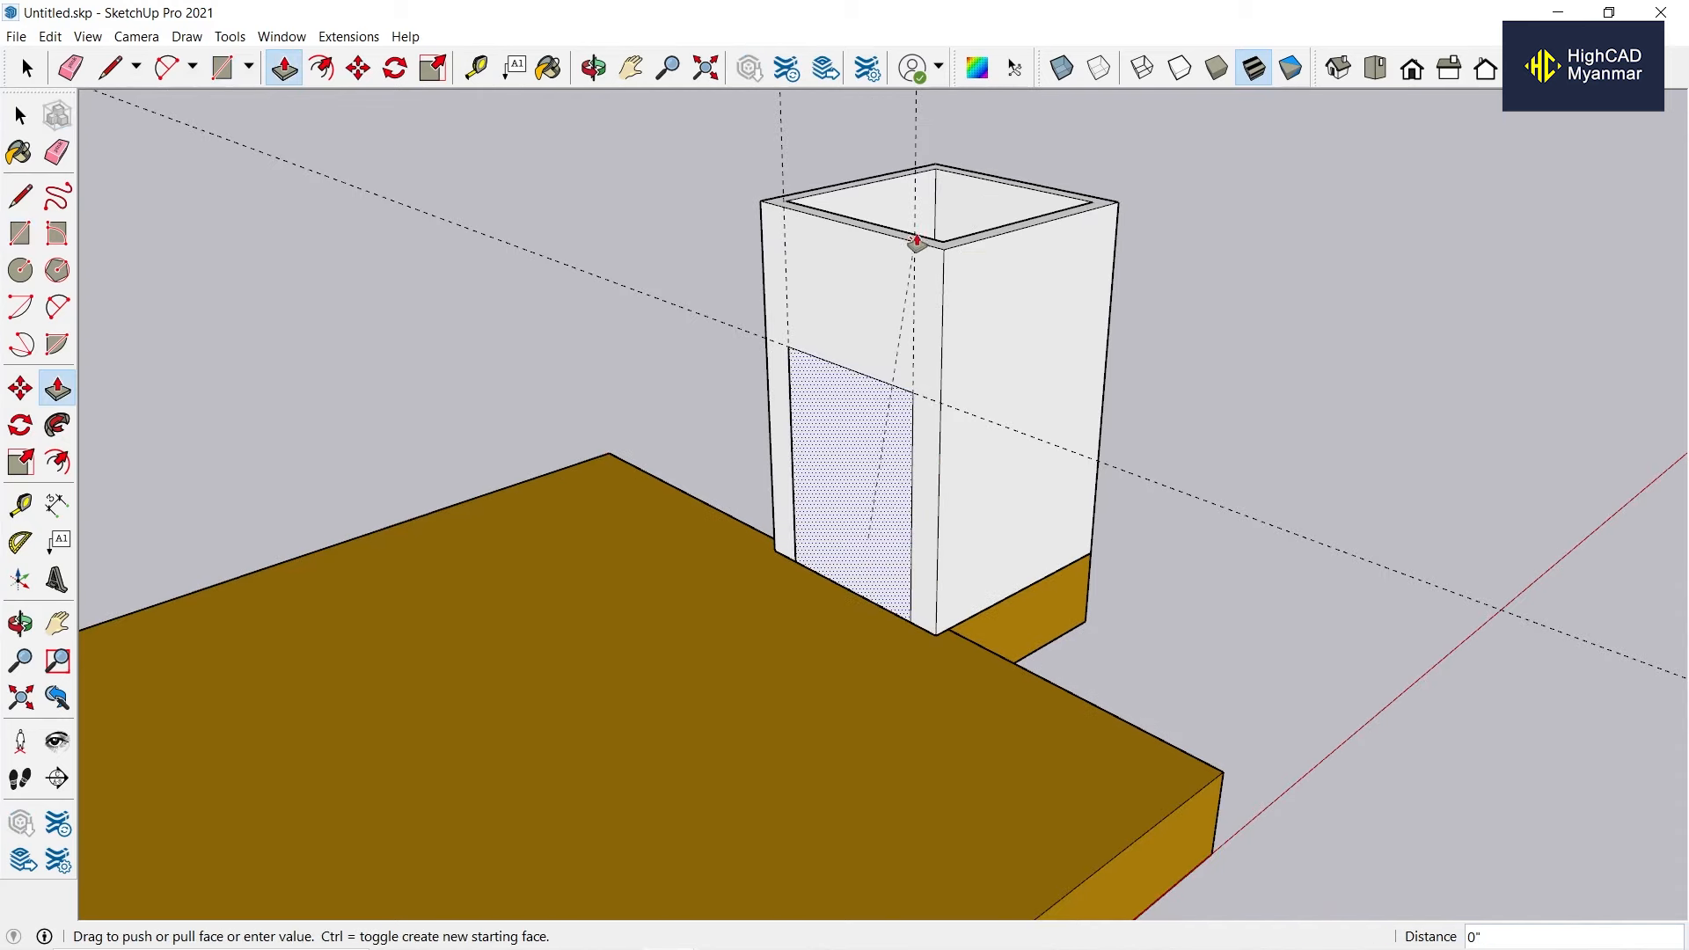
left_click(919, 256)
left_click(887, 397)
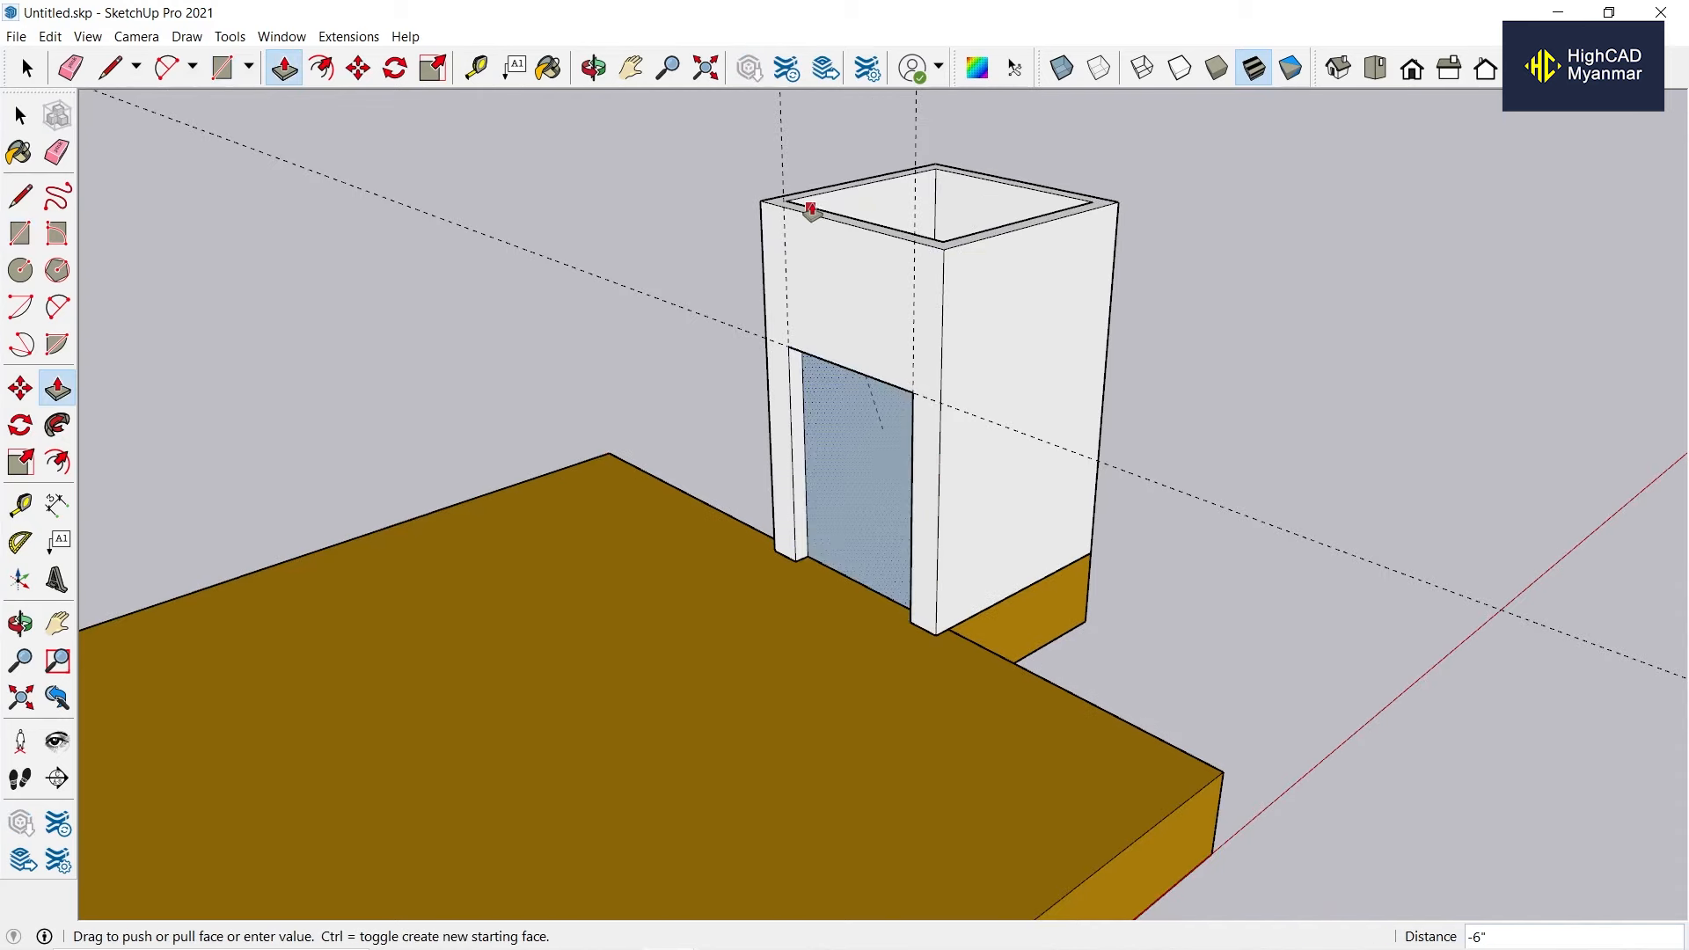
left_click(810, 209)
Delete all the guides around the doorway.
middle_click_drag(792, 263, 705, 264)
key("space")
left_click(50, 36)
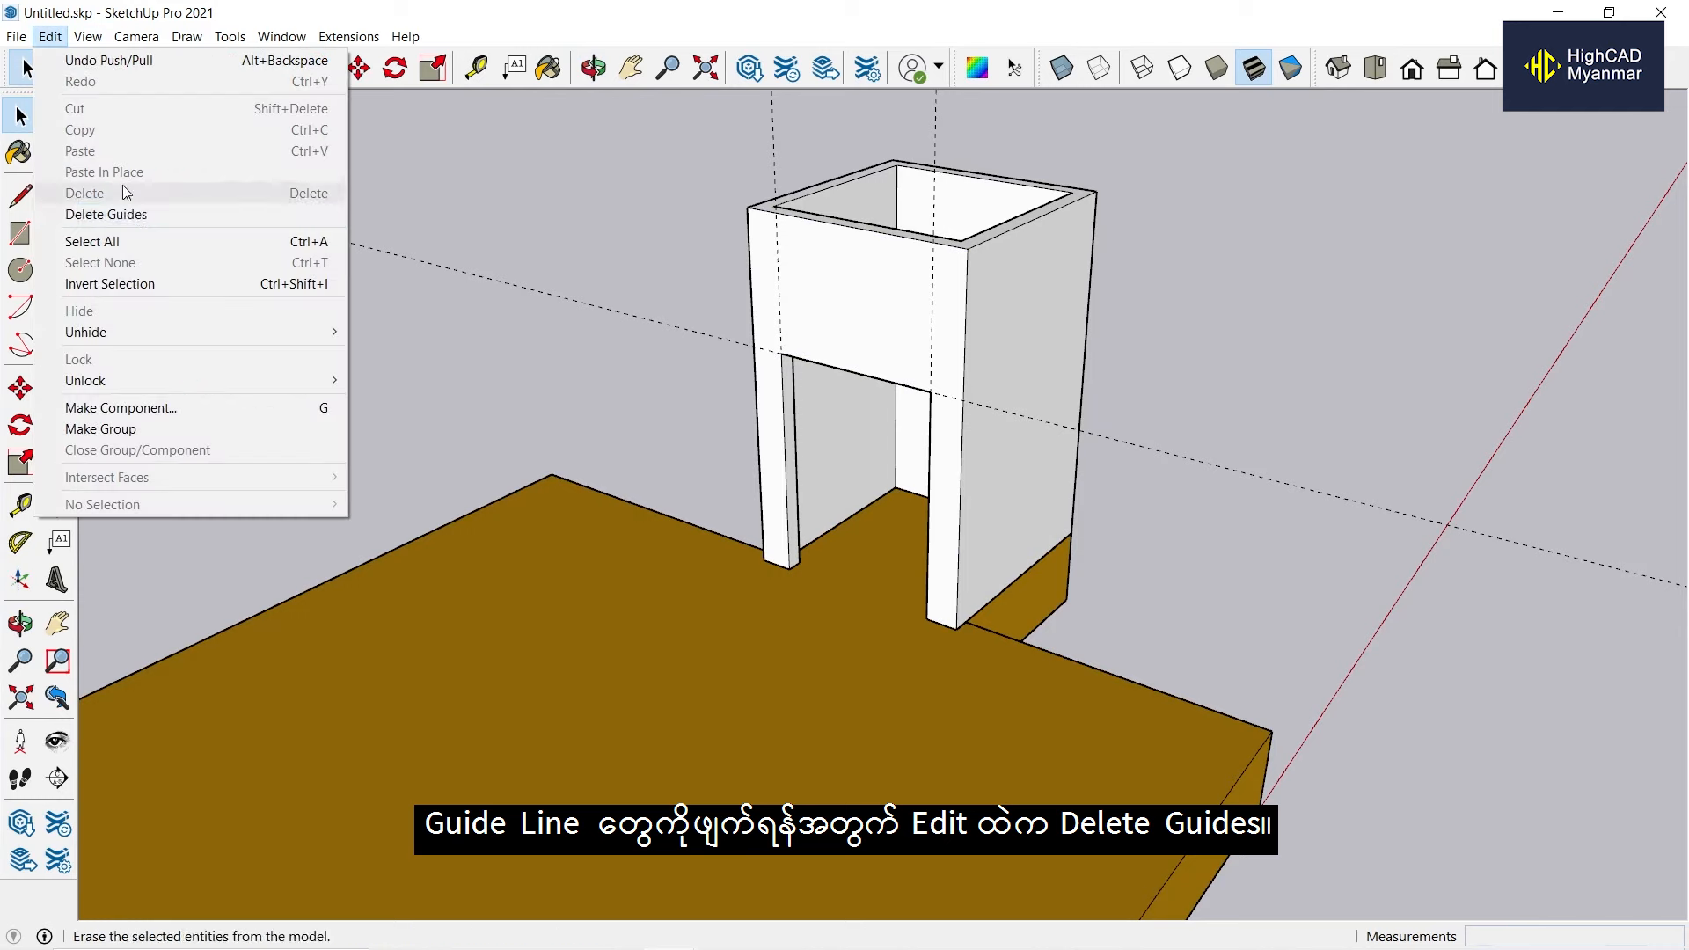
left_click(106, 214)
Select all the connected walls of the small room and make them a group.
triple_click(973, 313)
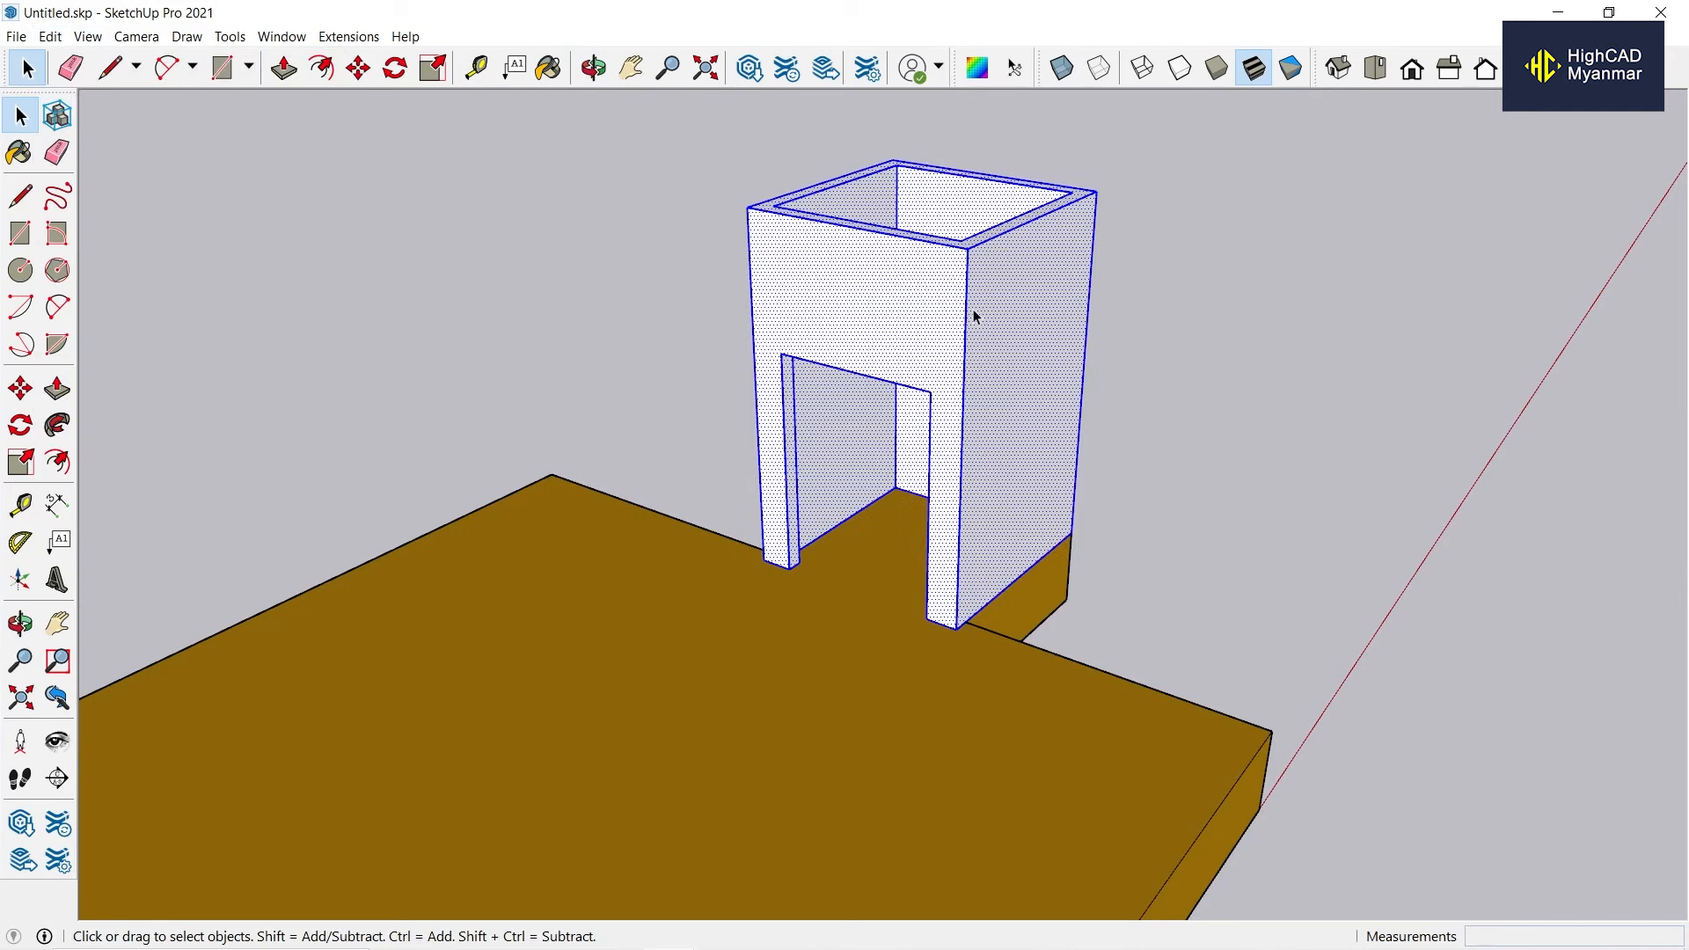
right_click(973, 313)
left_click(1038, 471)
Unhide the building's hidden walls, columns and windows.
middle_click_drag(1045, 474, 1054, 391)
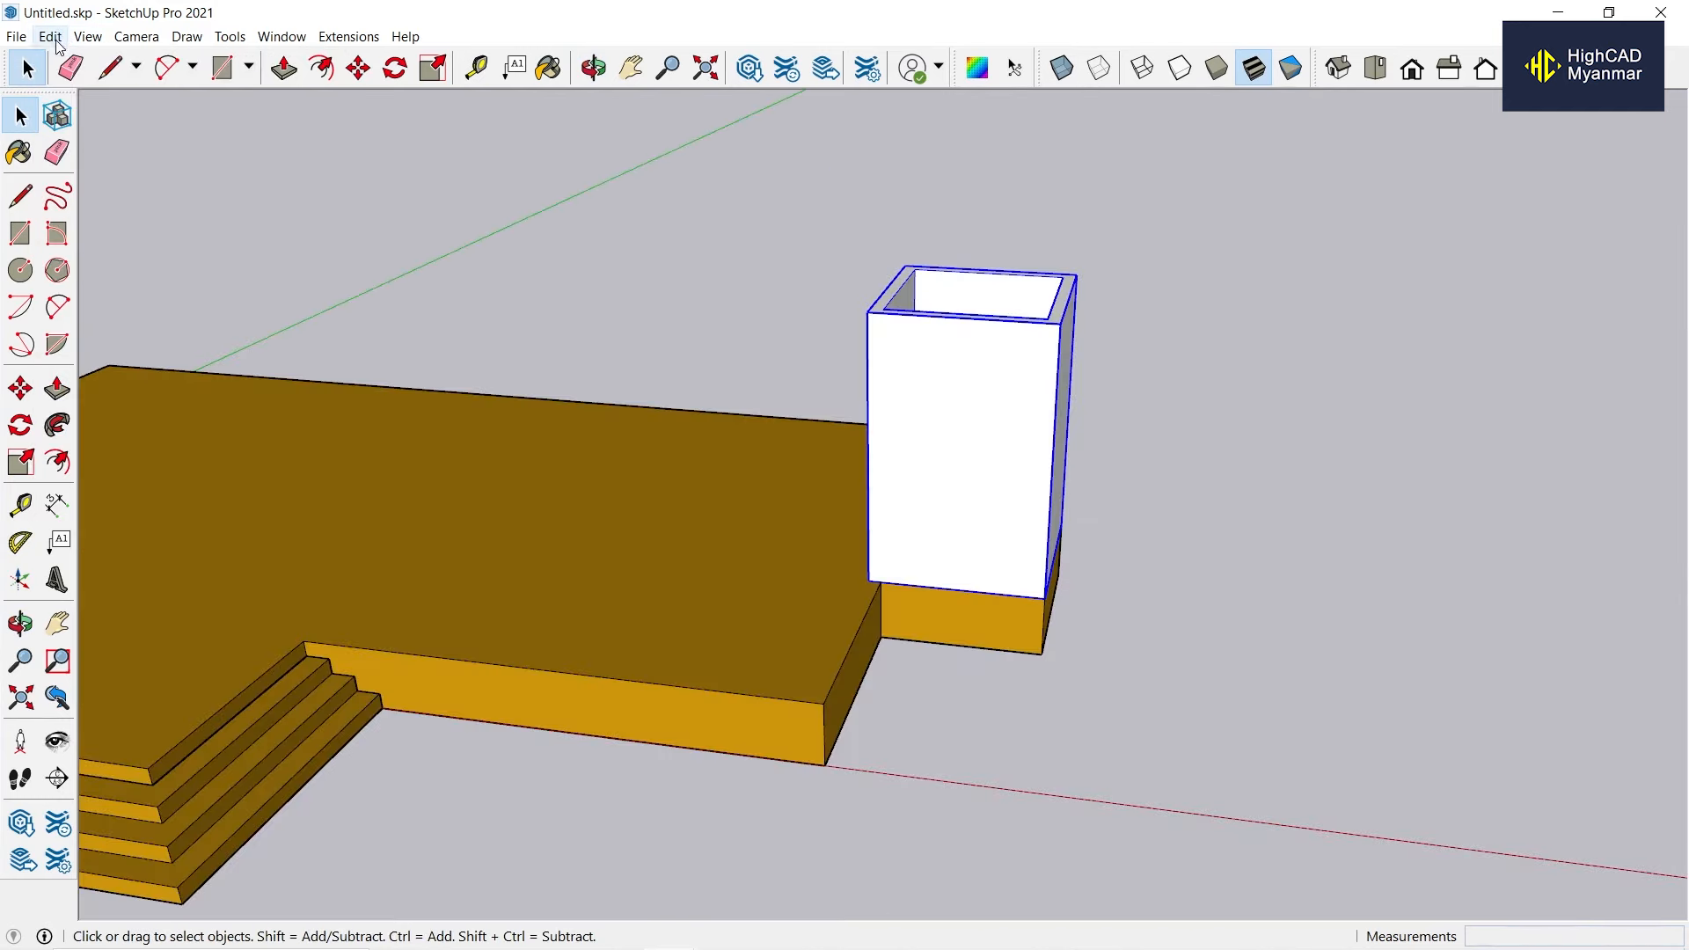
left_click(50, 36)
mouse_move(144, 334)
left_click(415, 350)
scroll(966, 407, "up", 2)
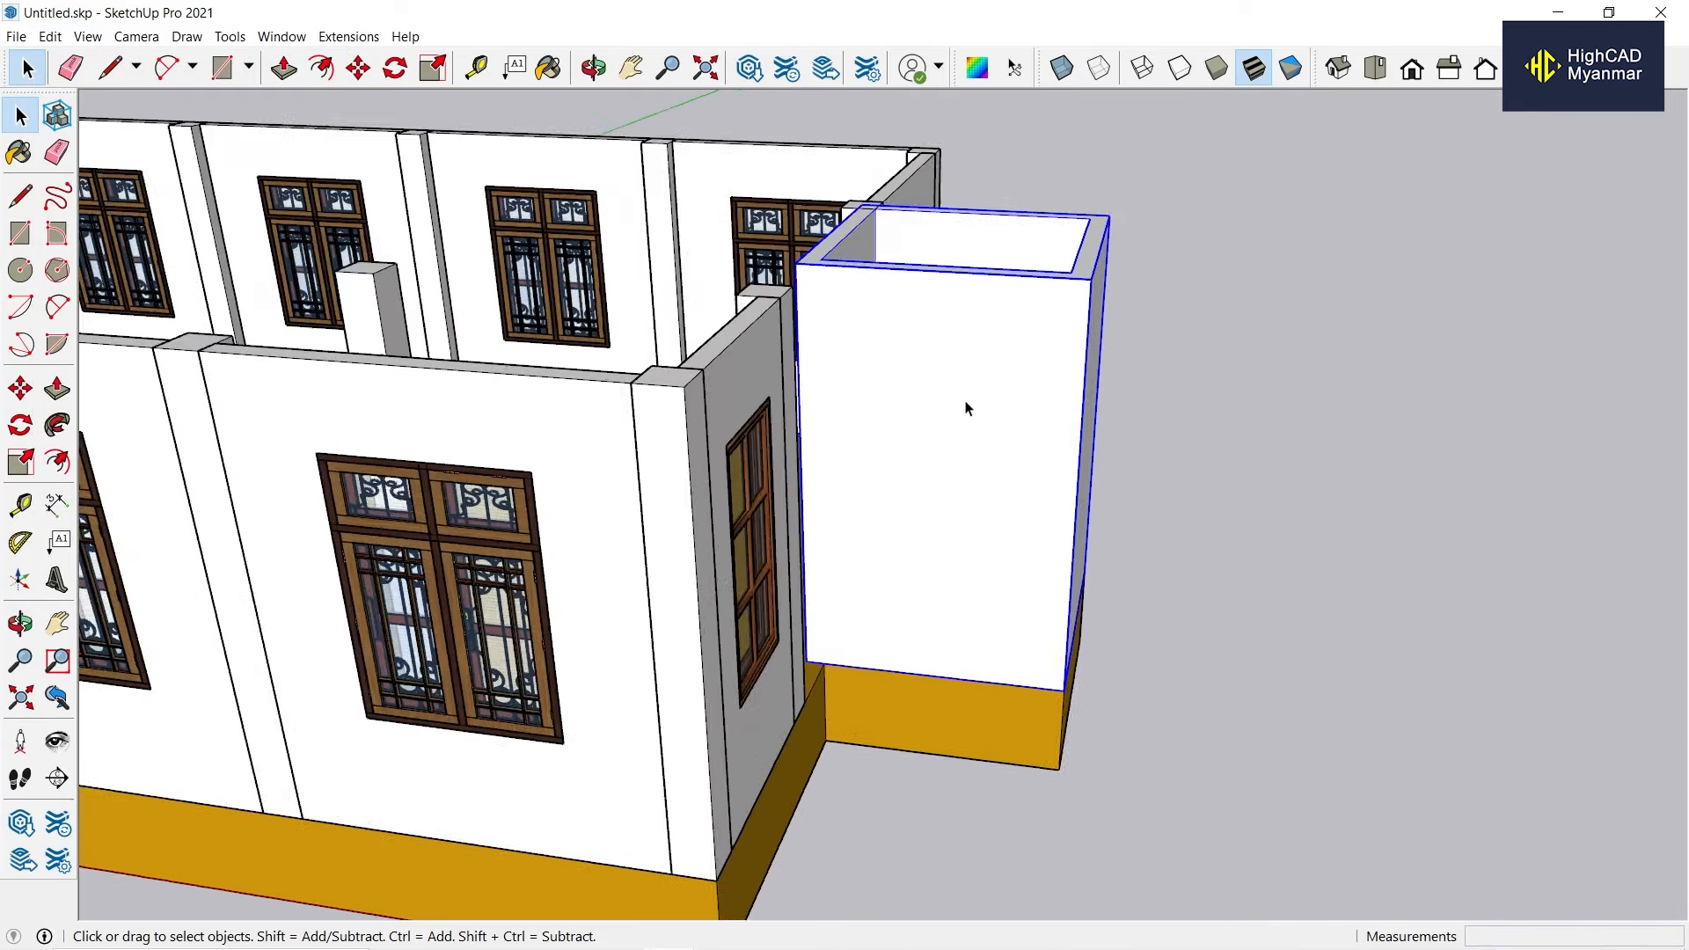
Fill the gap between the side column and the small room with an 11' by 2' rectangle extruded 6" thick.
middle_click_drag(966, 407, 766, 566)
key("r")
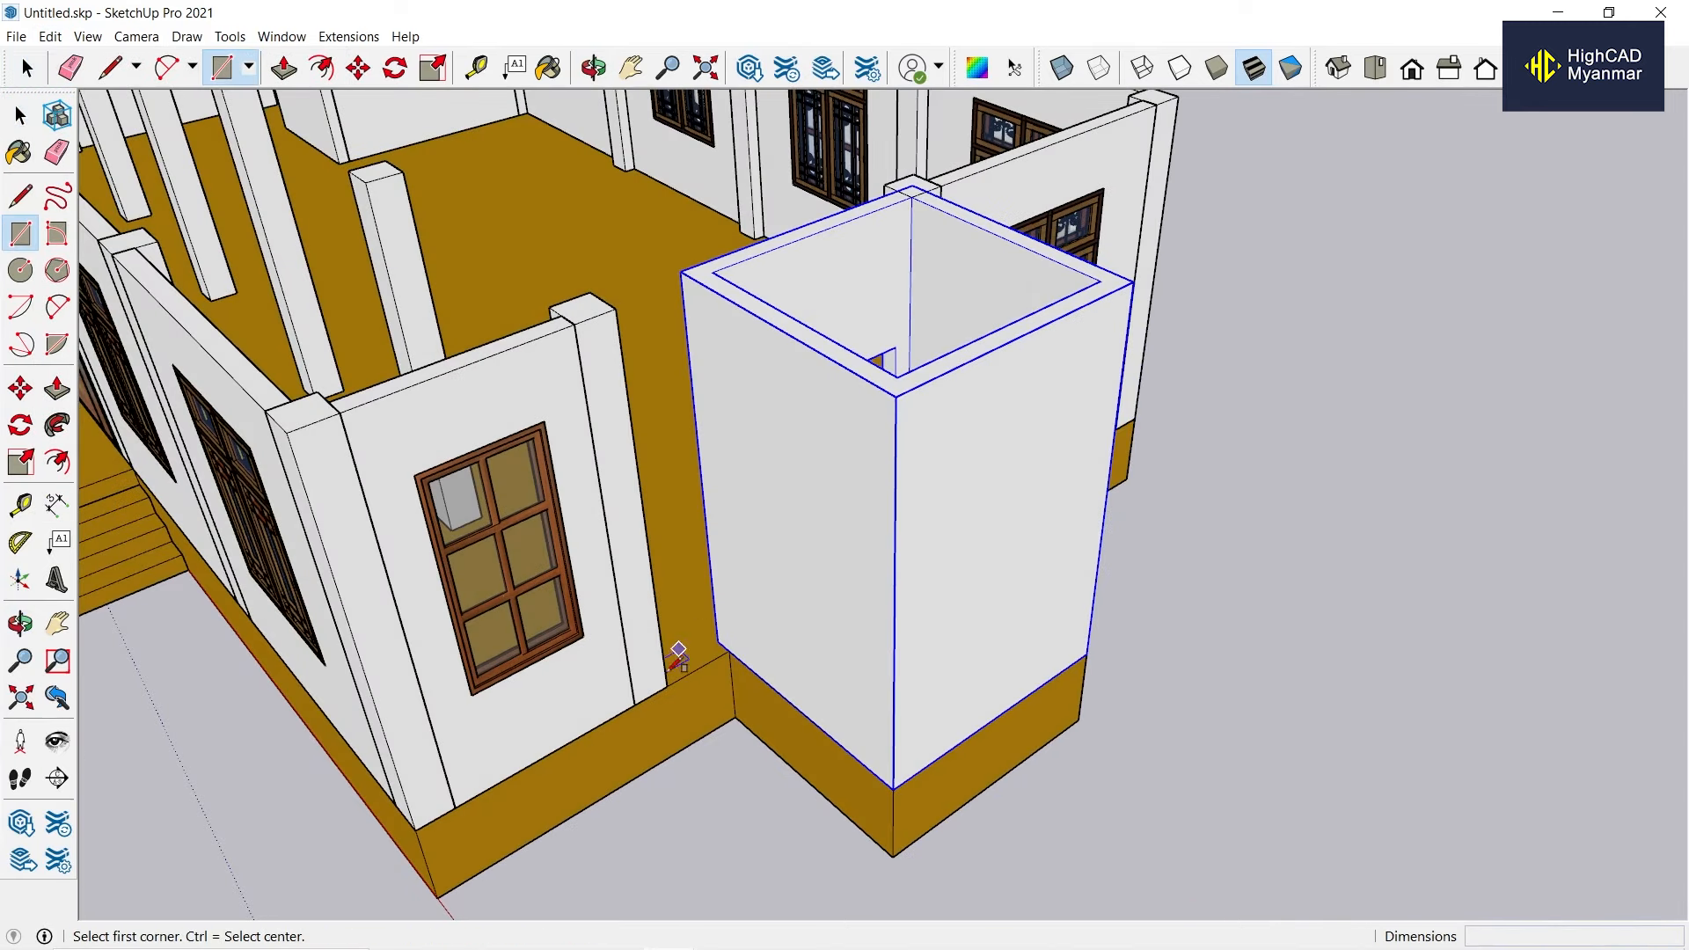
left_click(729, 651)
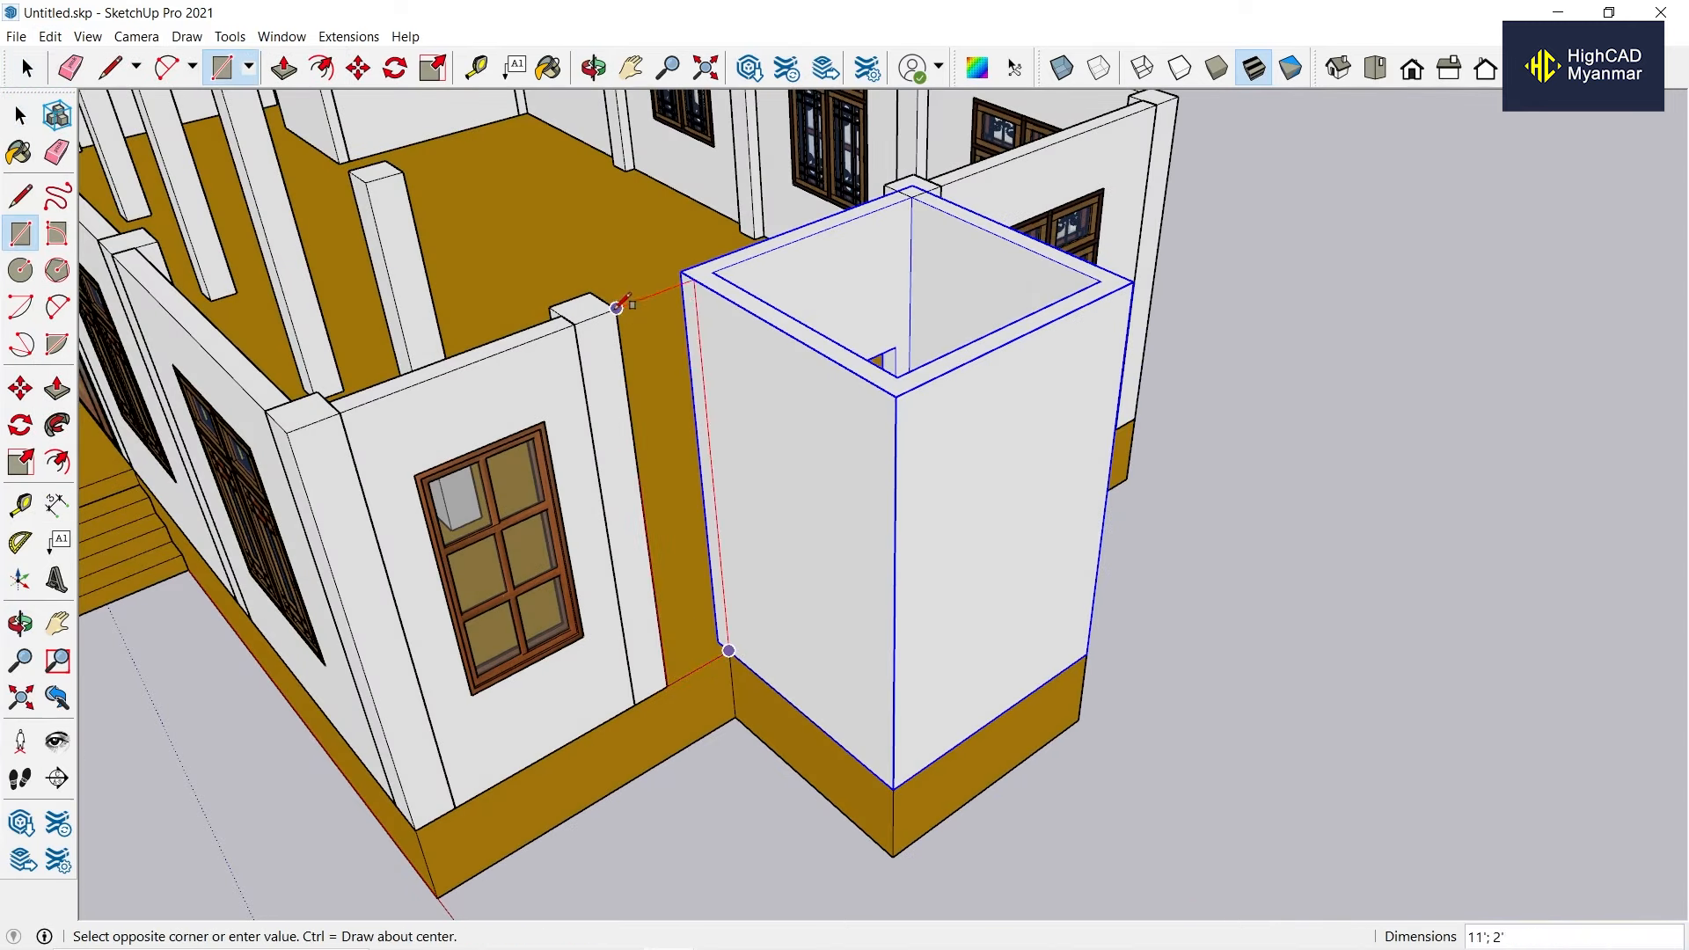
left_click(619, 326)
key("space")
key("p")
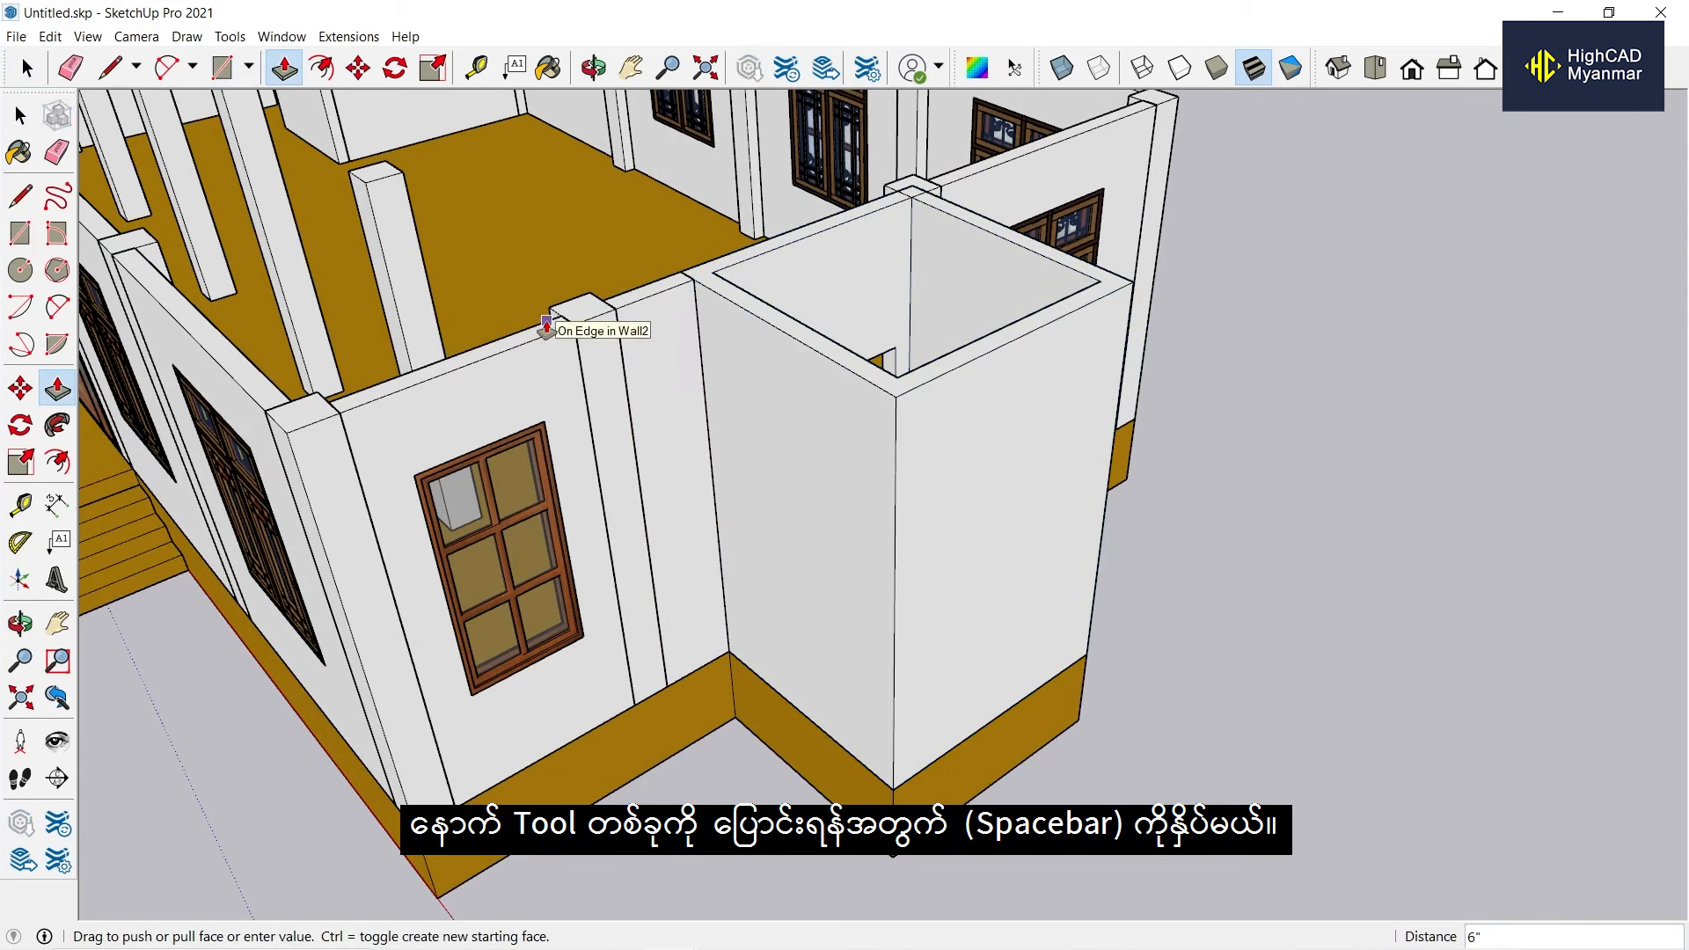
key("space")
Make the new wall piece a component named Wall 4, glued to Any with Cut opening enabled.
left_click(666, 334)
right_click(669, 330)
left_click(729, 475)
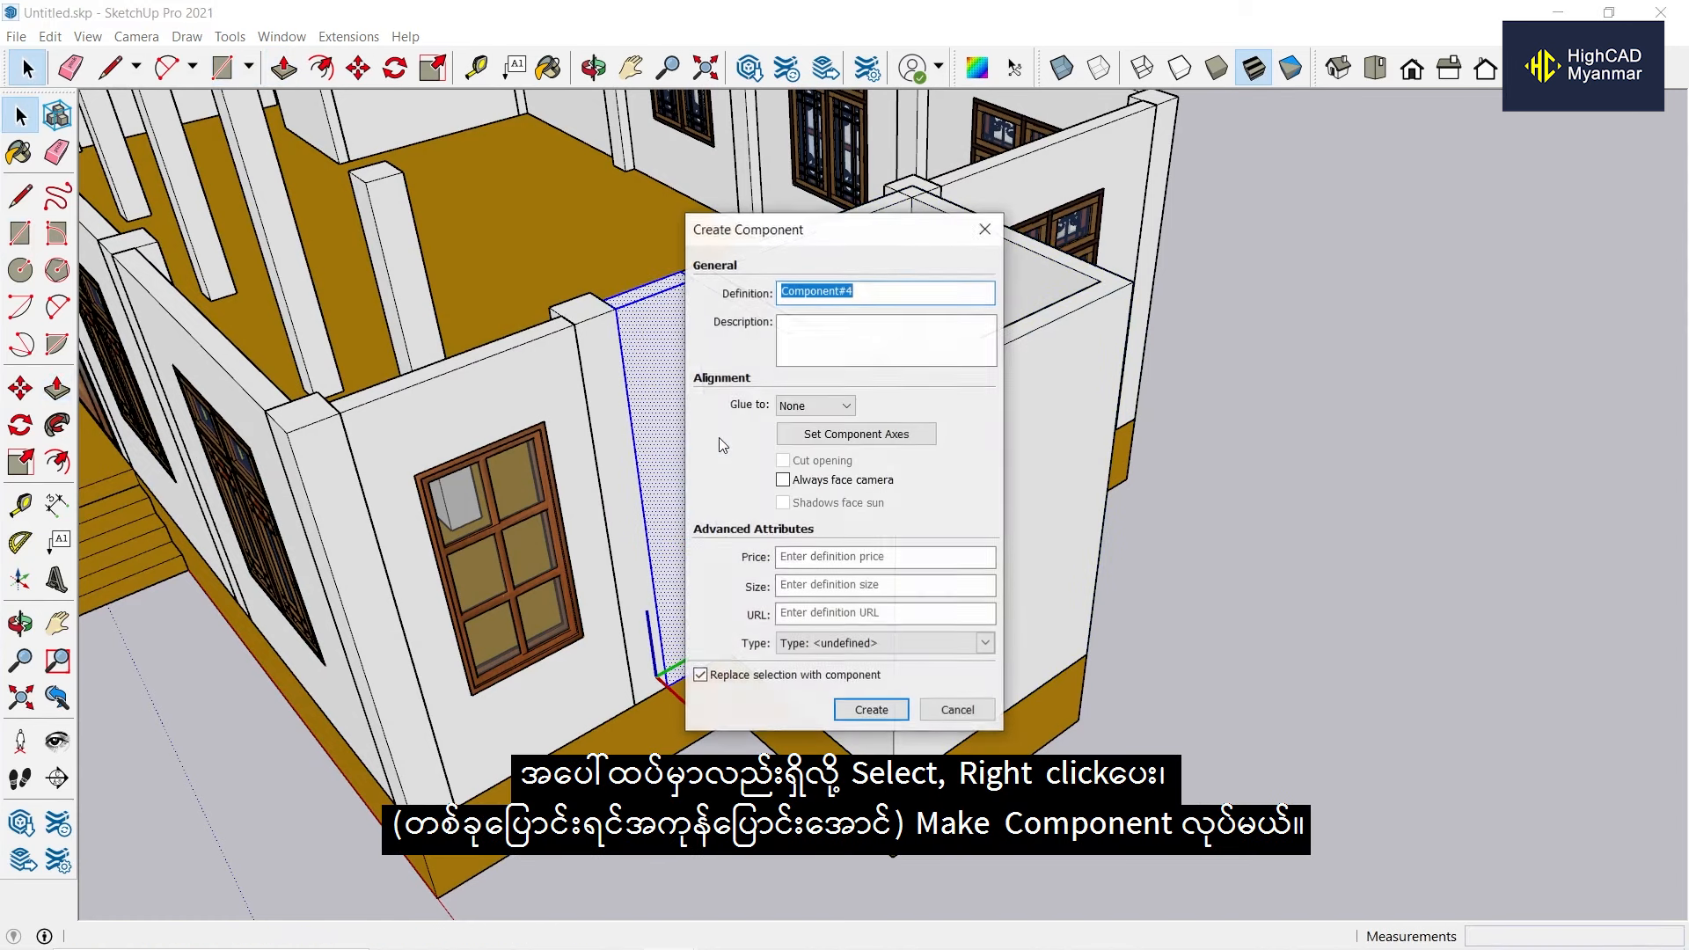
type("Wall 4")
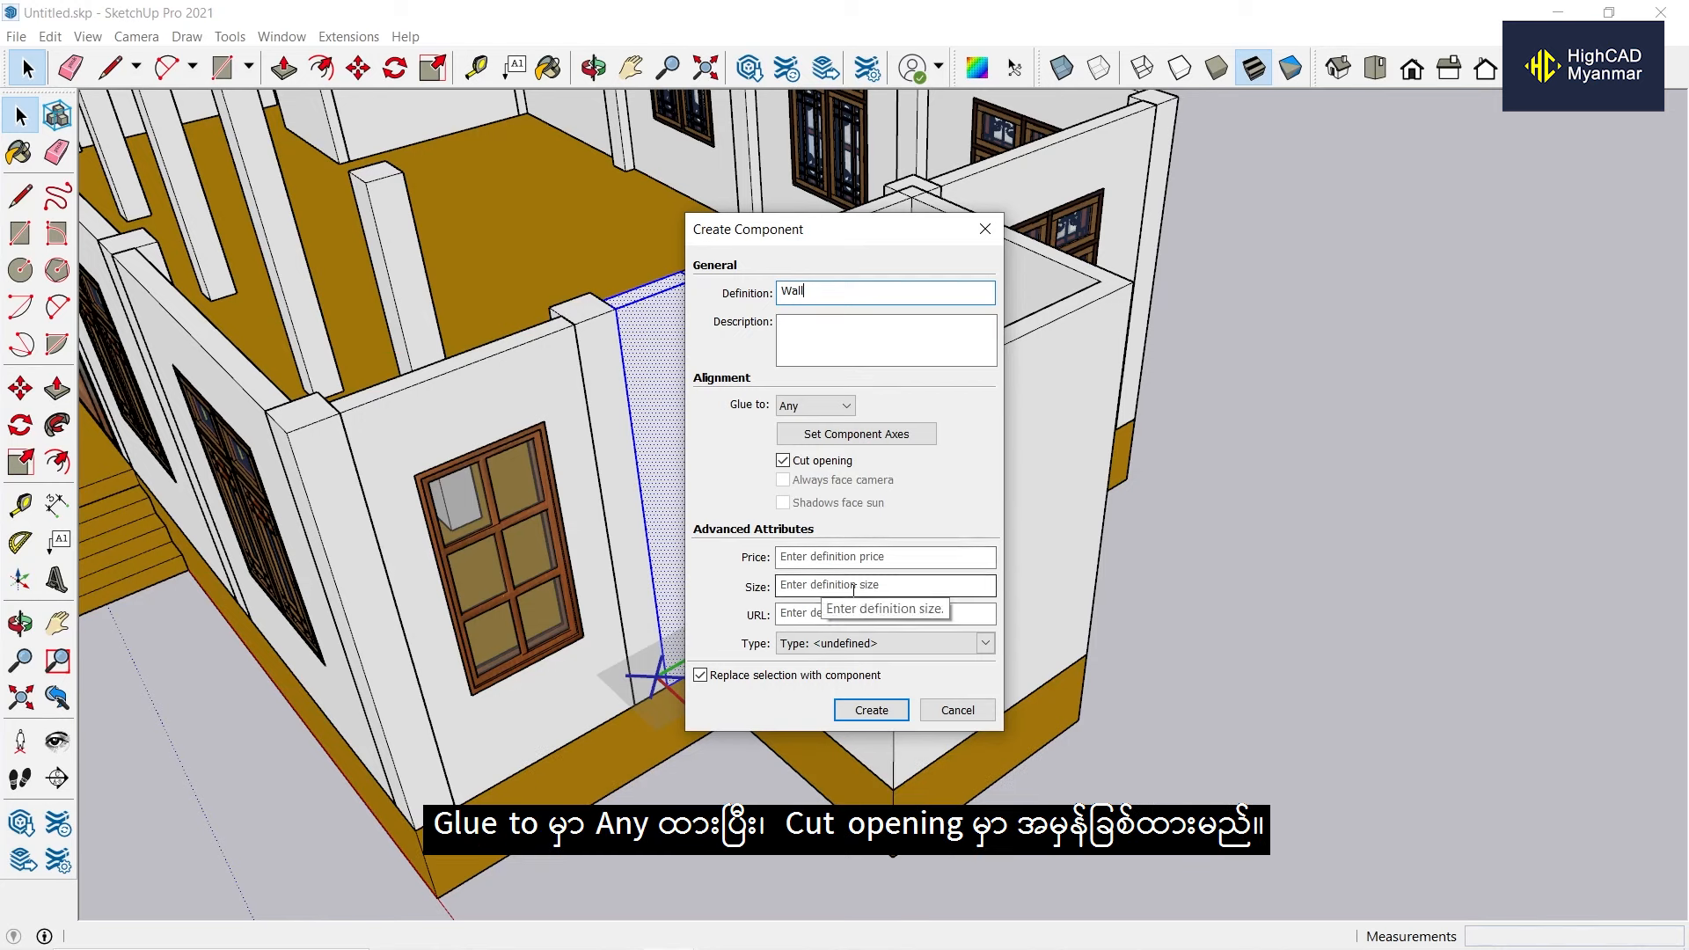
left_click(871, 709)
Sample the existing wall's material with the Paint Bucket for use on the new wall.
mouse_move(694, 600)
middle_mouse_down()
mouse_move(834, 442)
mouse_move(919, 491)
mouse_move(694, 426)
mouse_move(788, 433)
middle_mouse_up()
key("b")
key("alt")
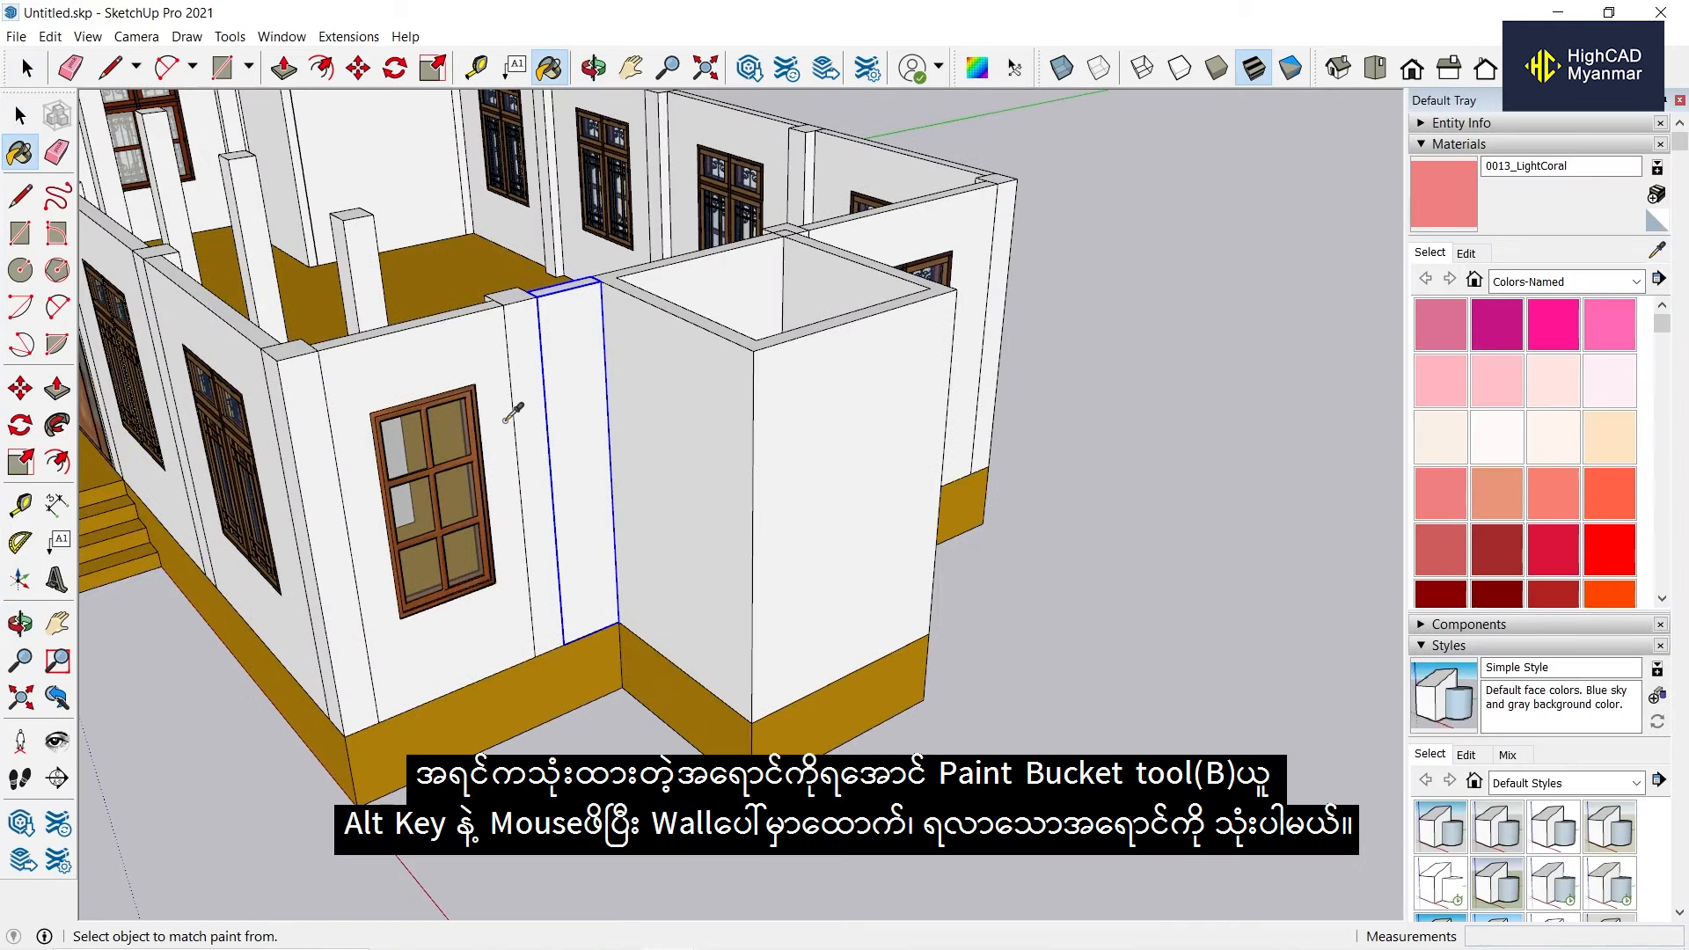
left_click(505, 422, "alt")
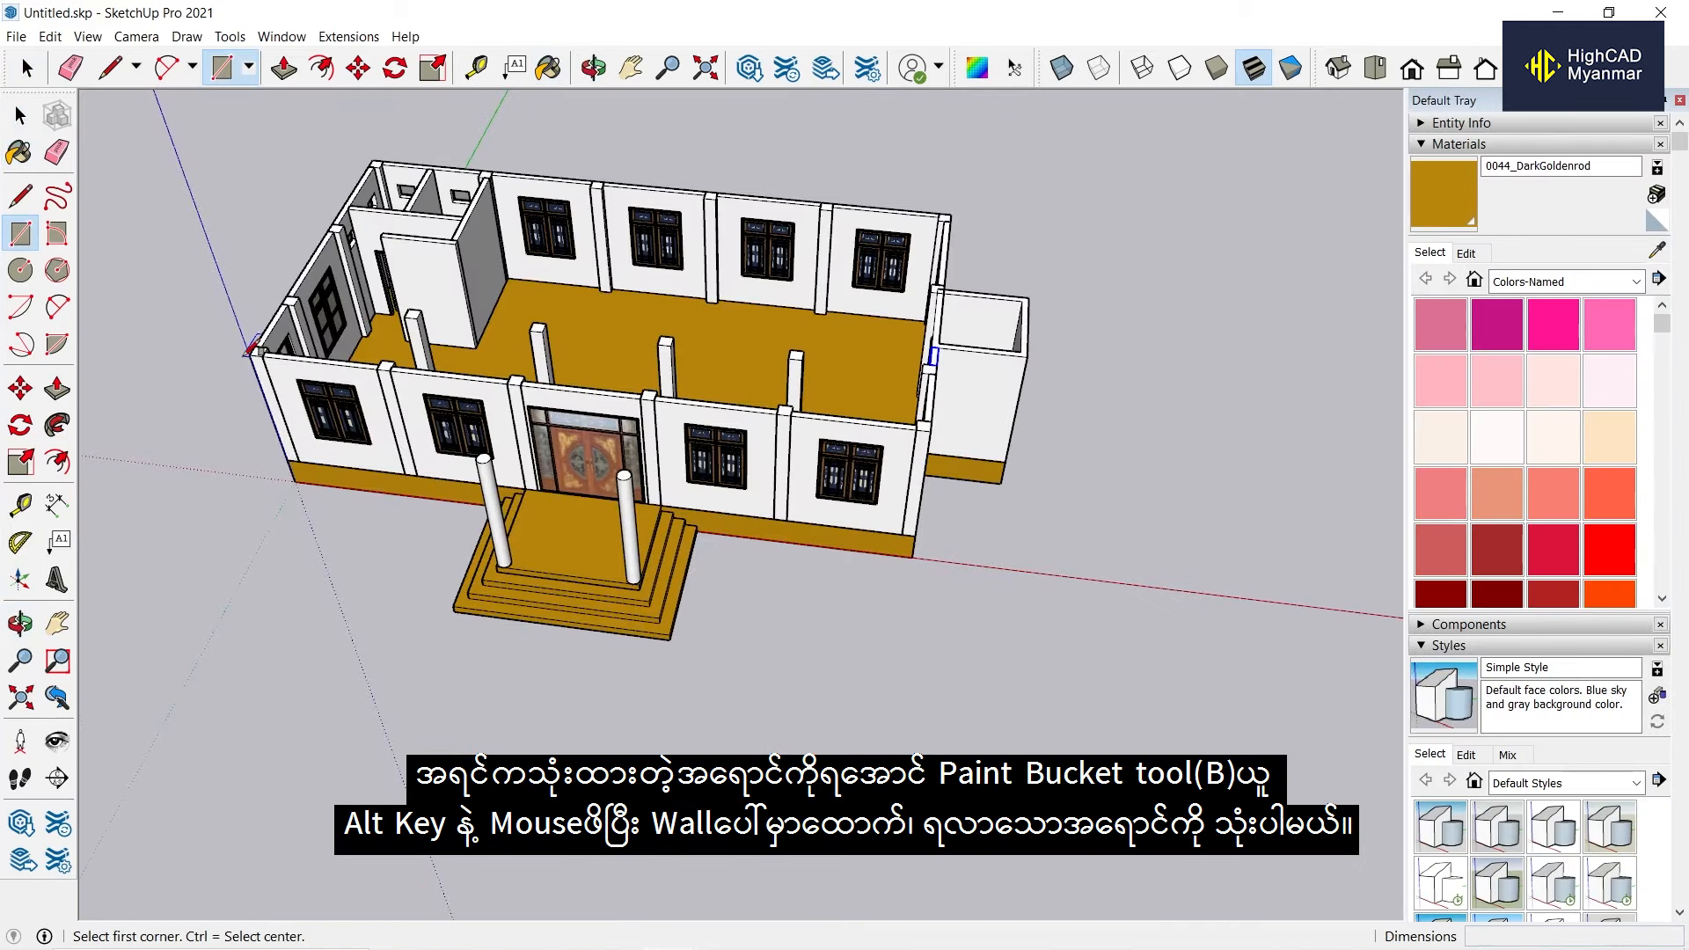
Draw a 50' by 26' rectangle across the tops of the main building's walls, from corner to opposite corner.
left_click(252, 350)
scroll(949, 218, "up", 3)
left_click(947, 220)
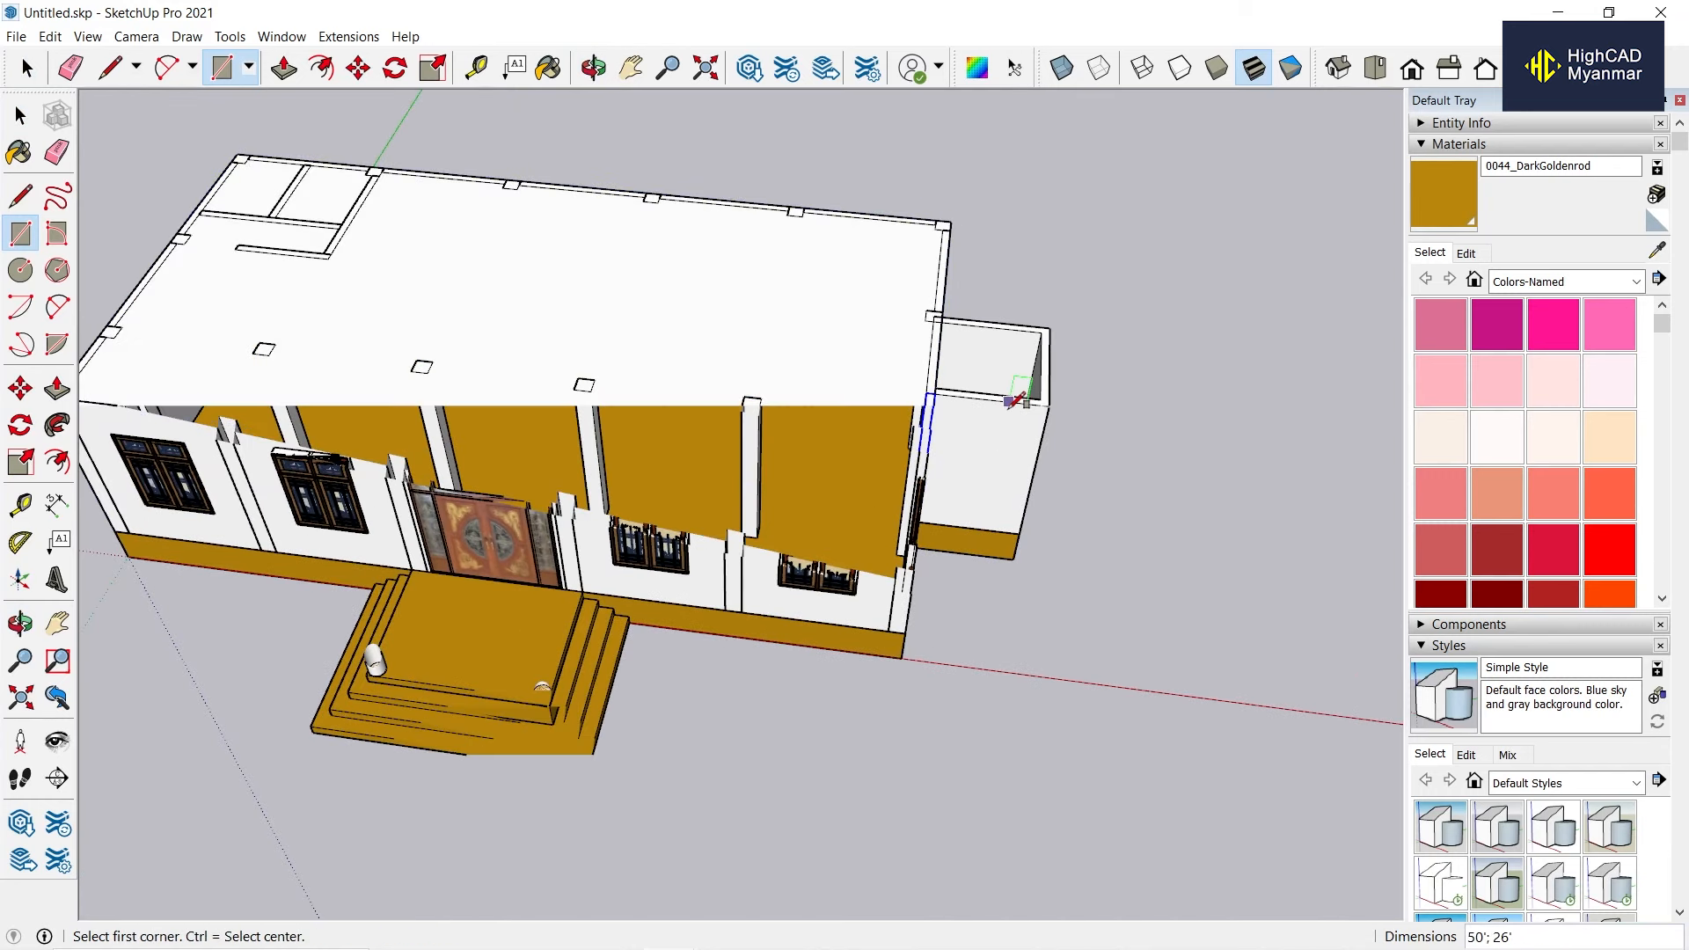
Draw a rectangle over the top of the small side room, meeting the main building's roof face.
scroll(1016, 400, "down", 4)
middle_click_drag(1016, 400, 1043, 503)
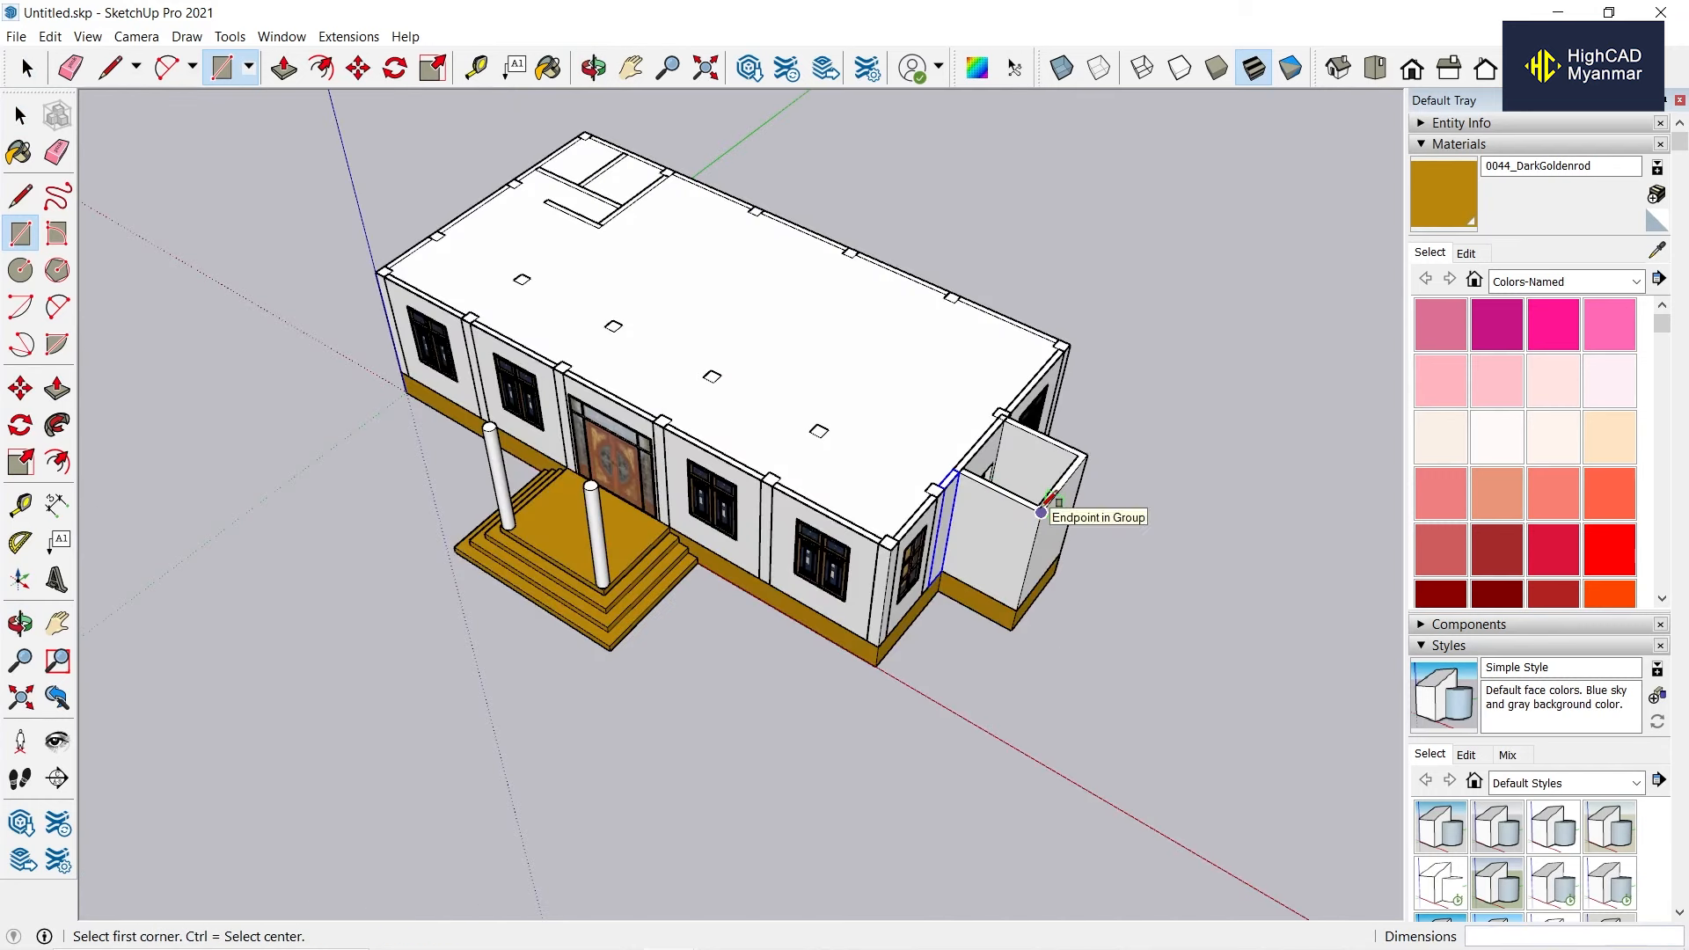
left_click(1042, 512)
scroll(994, 543, "up", 5)
left_click(983, 552)
key("space")
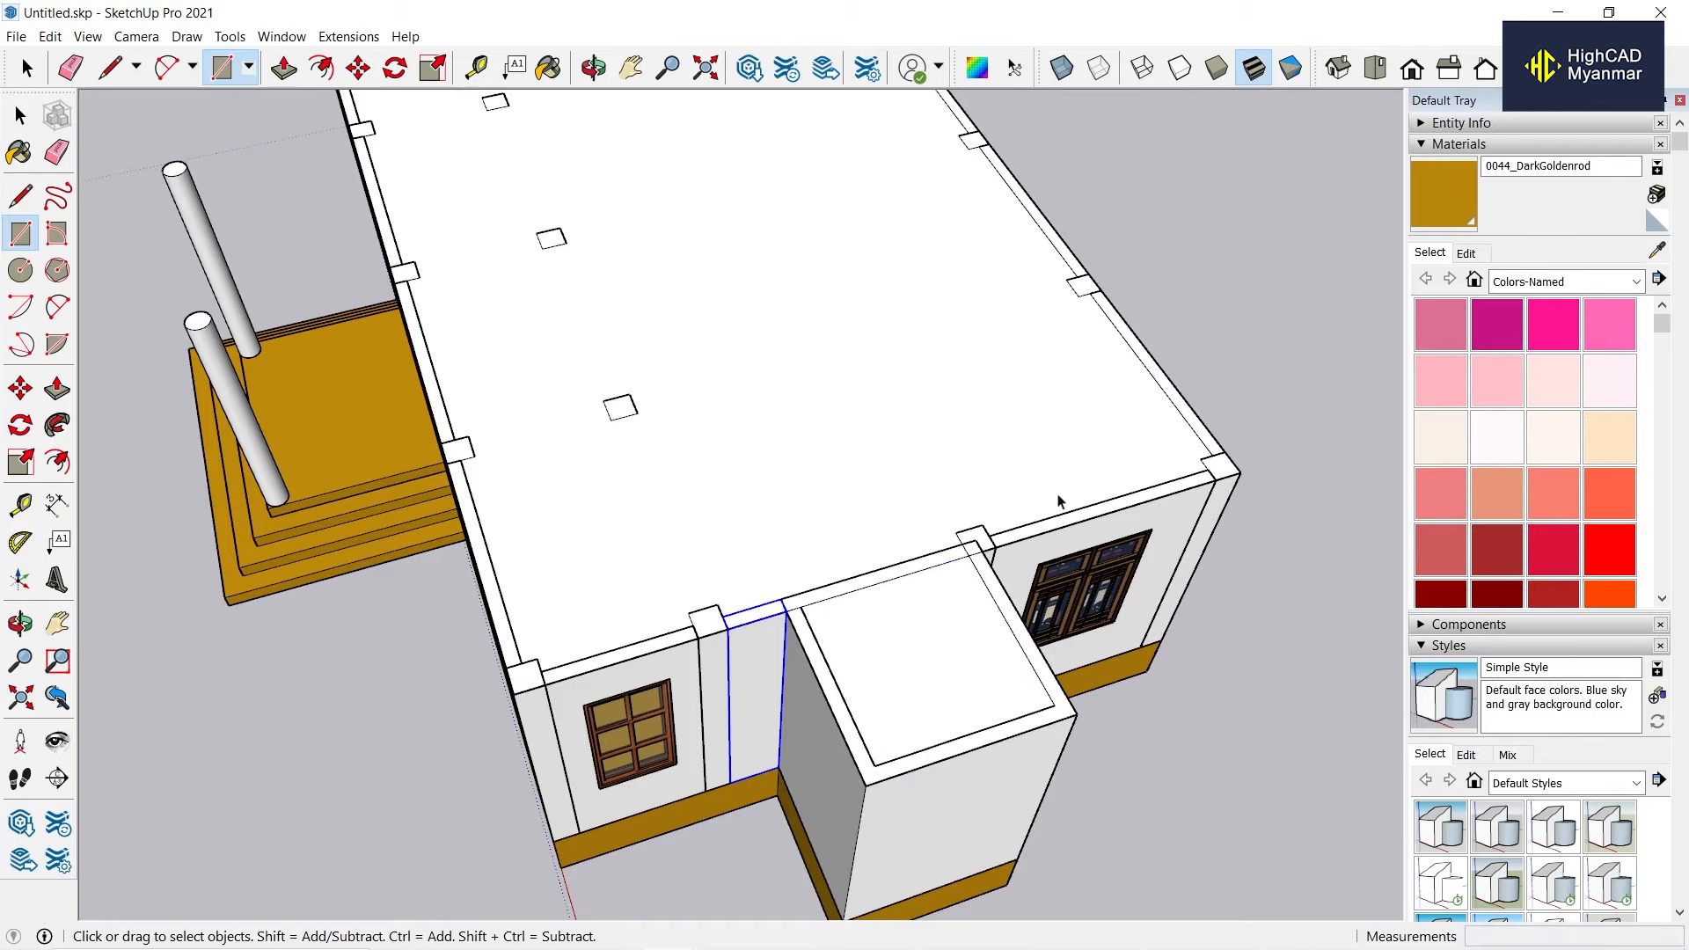
Copy the three outer edges of the porch floor from inside the floor group and paste them in place outside it.
scroll(1059, 502, "down", 4)
middle_click_drag(634, 475, 818, 502)
scroll(554, 581, "up", 5)
middle_click_drag(501, 585, 482, 554)
left_click(619, 535)
scroll(618, 528, "down", 3)
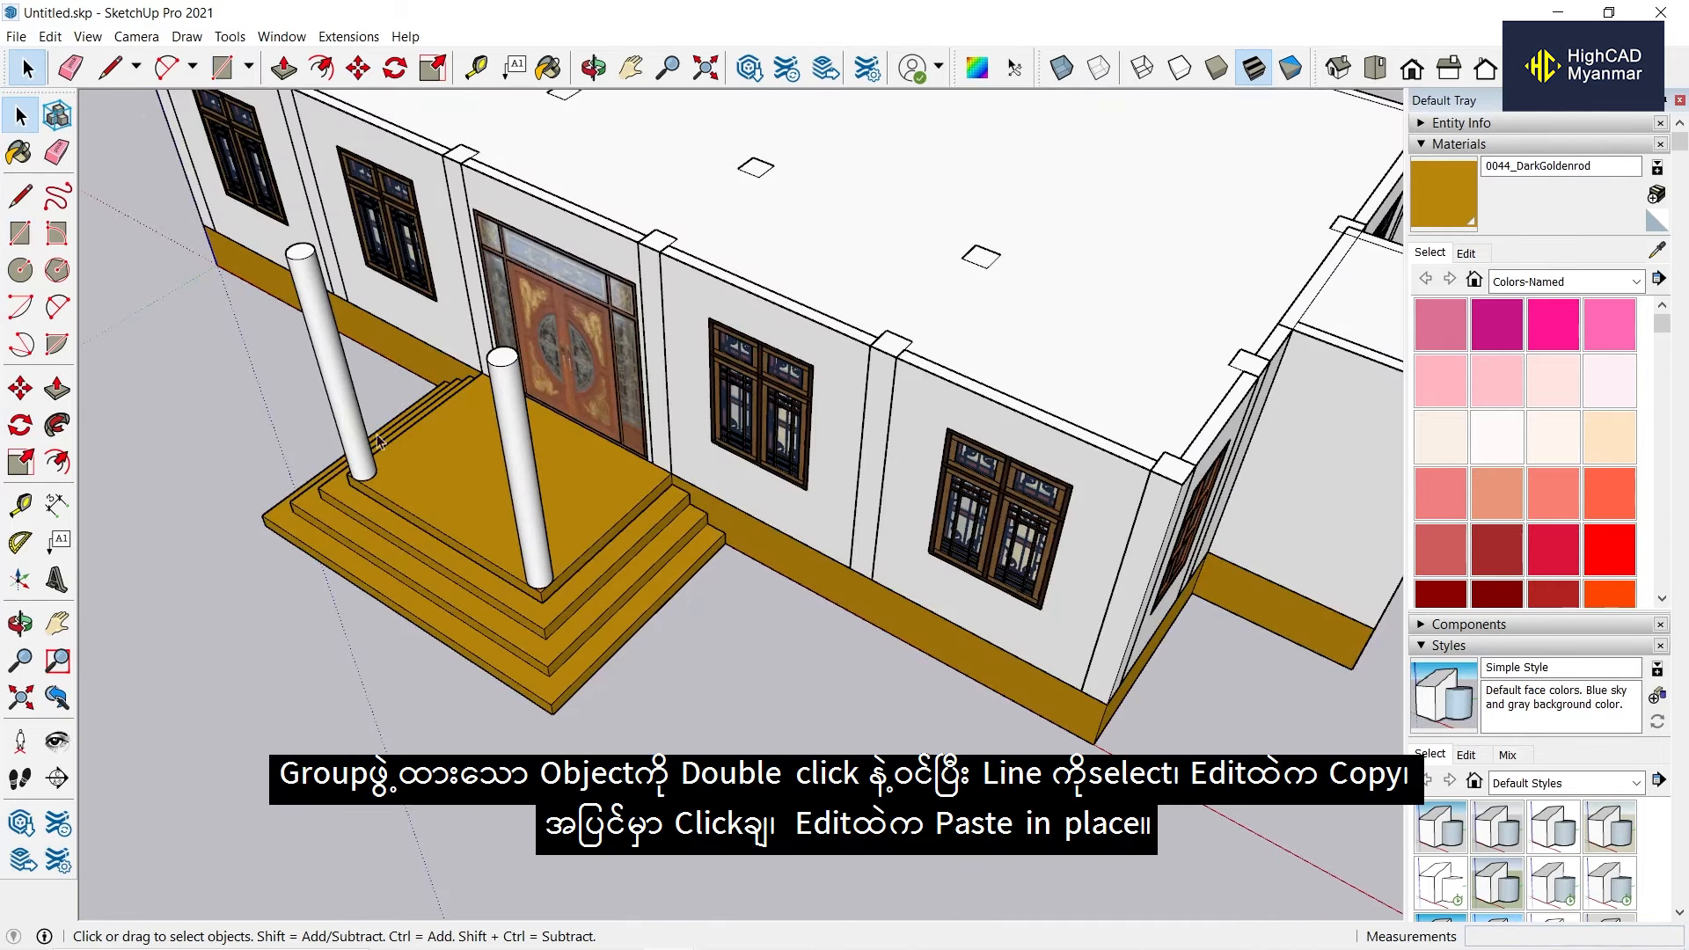
scroll(402, 465, "up", 3)
double_click(402, 465)
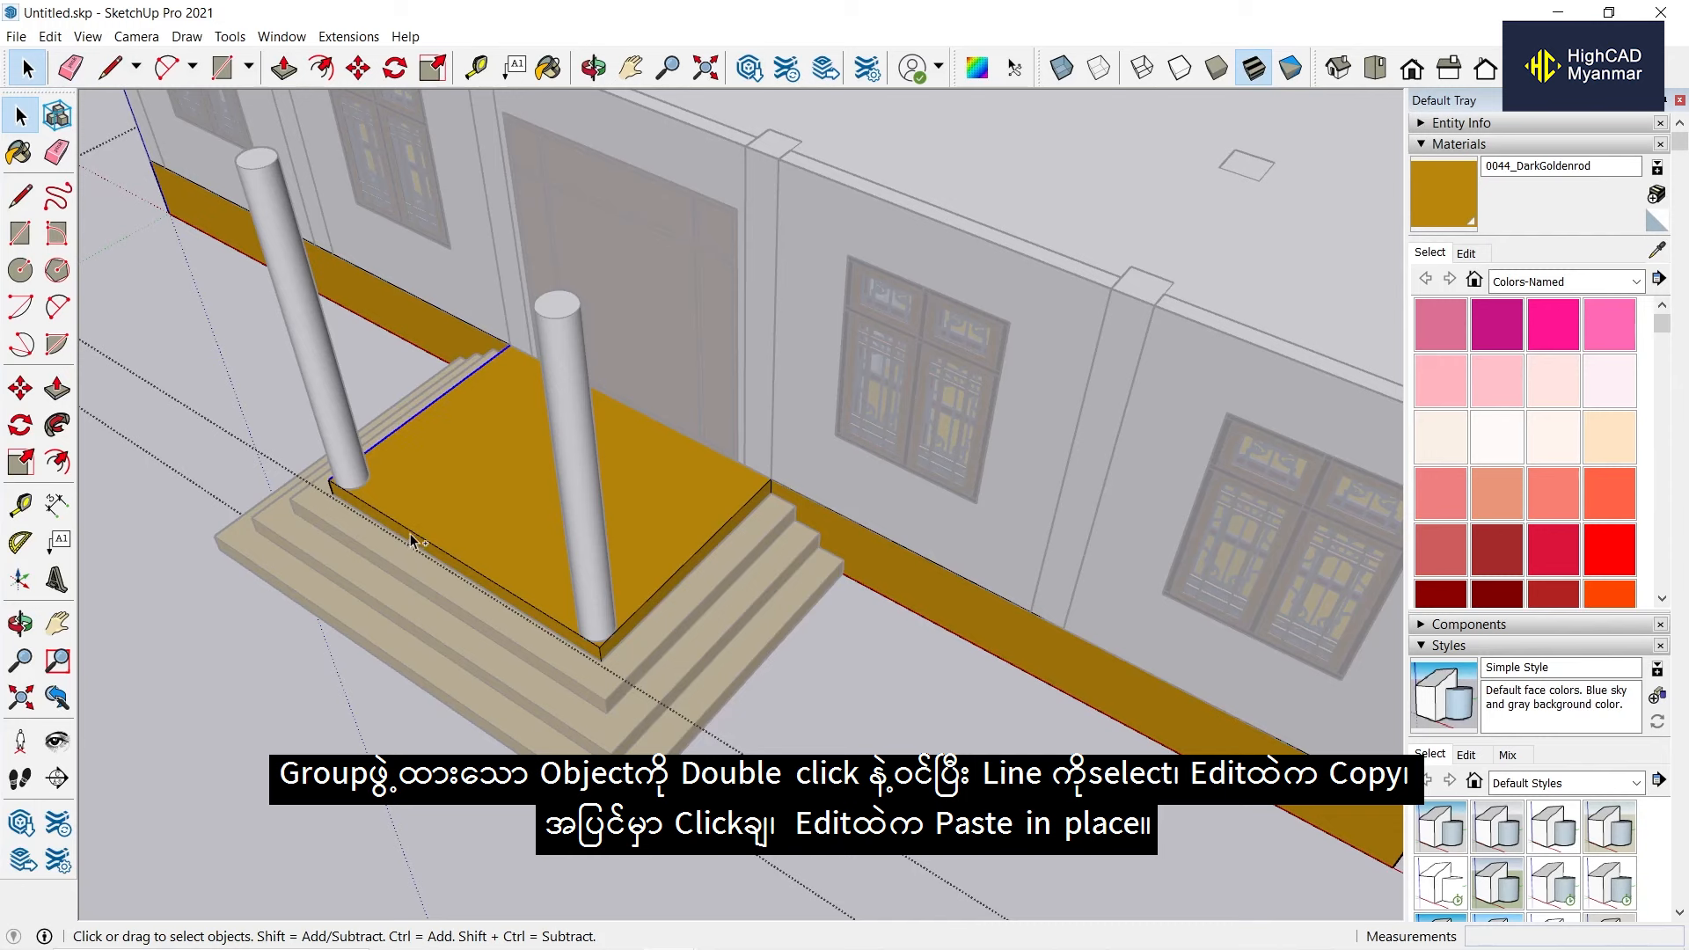
left_click(50, 36)
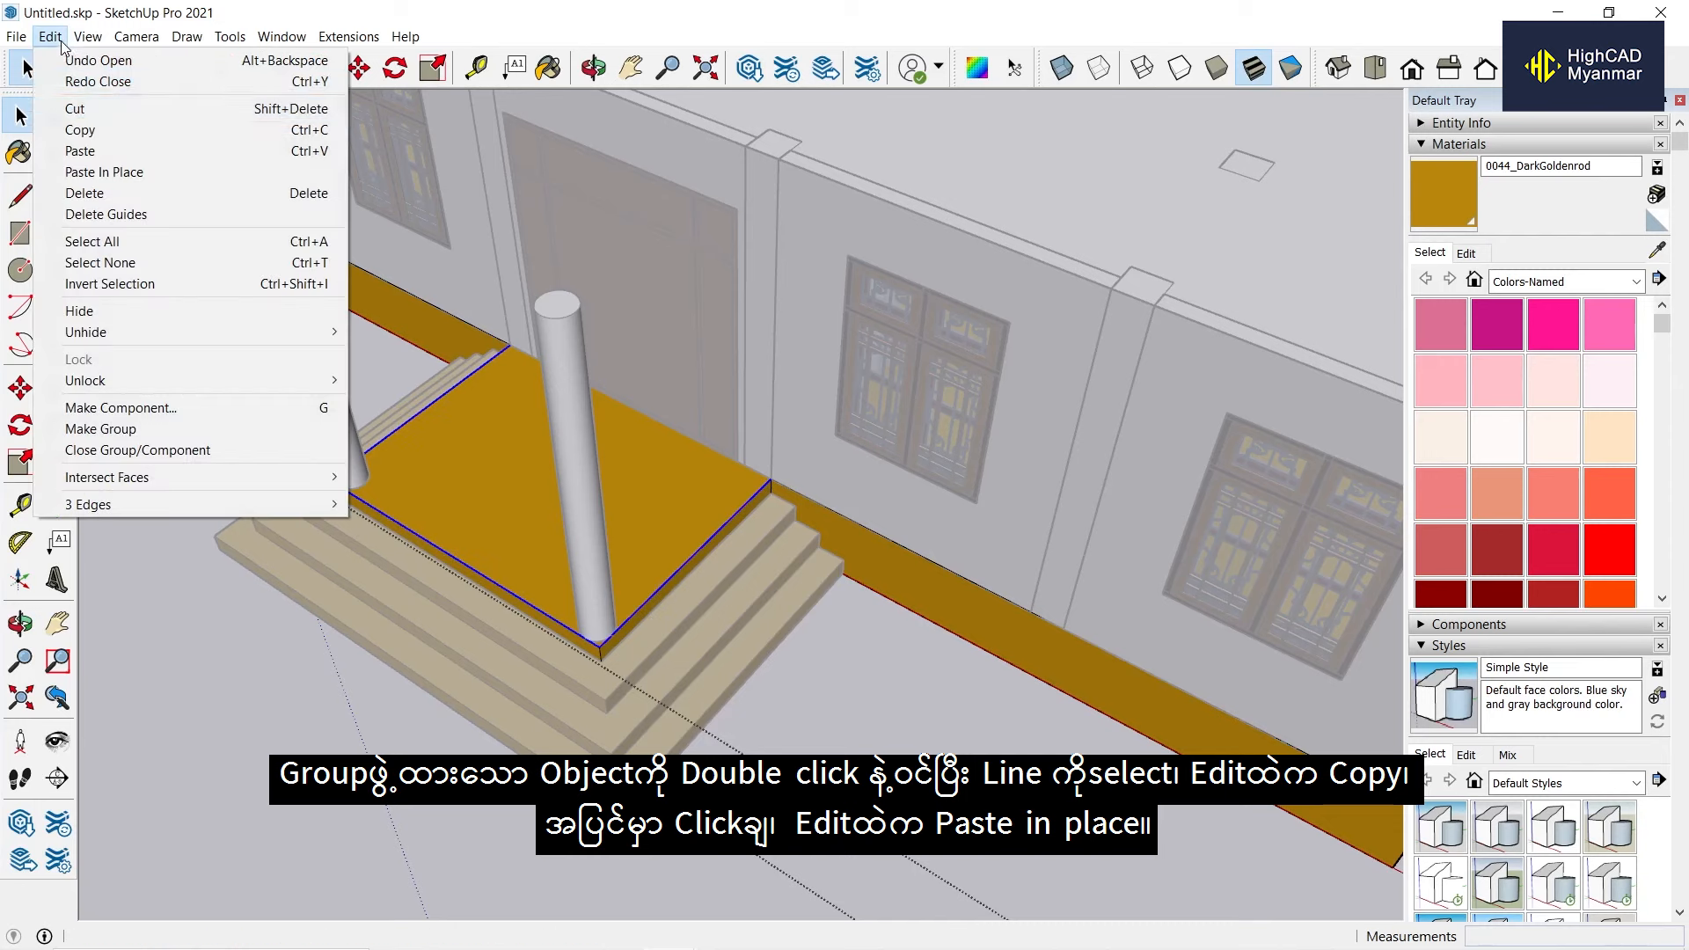
left_click(70, 124)
left_click(188, 361)
left_click(51, 36)
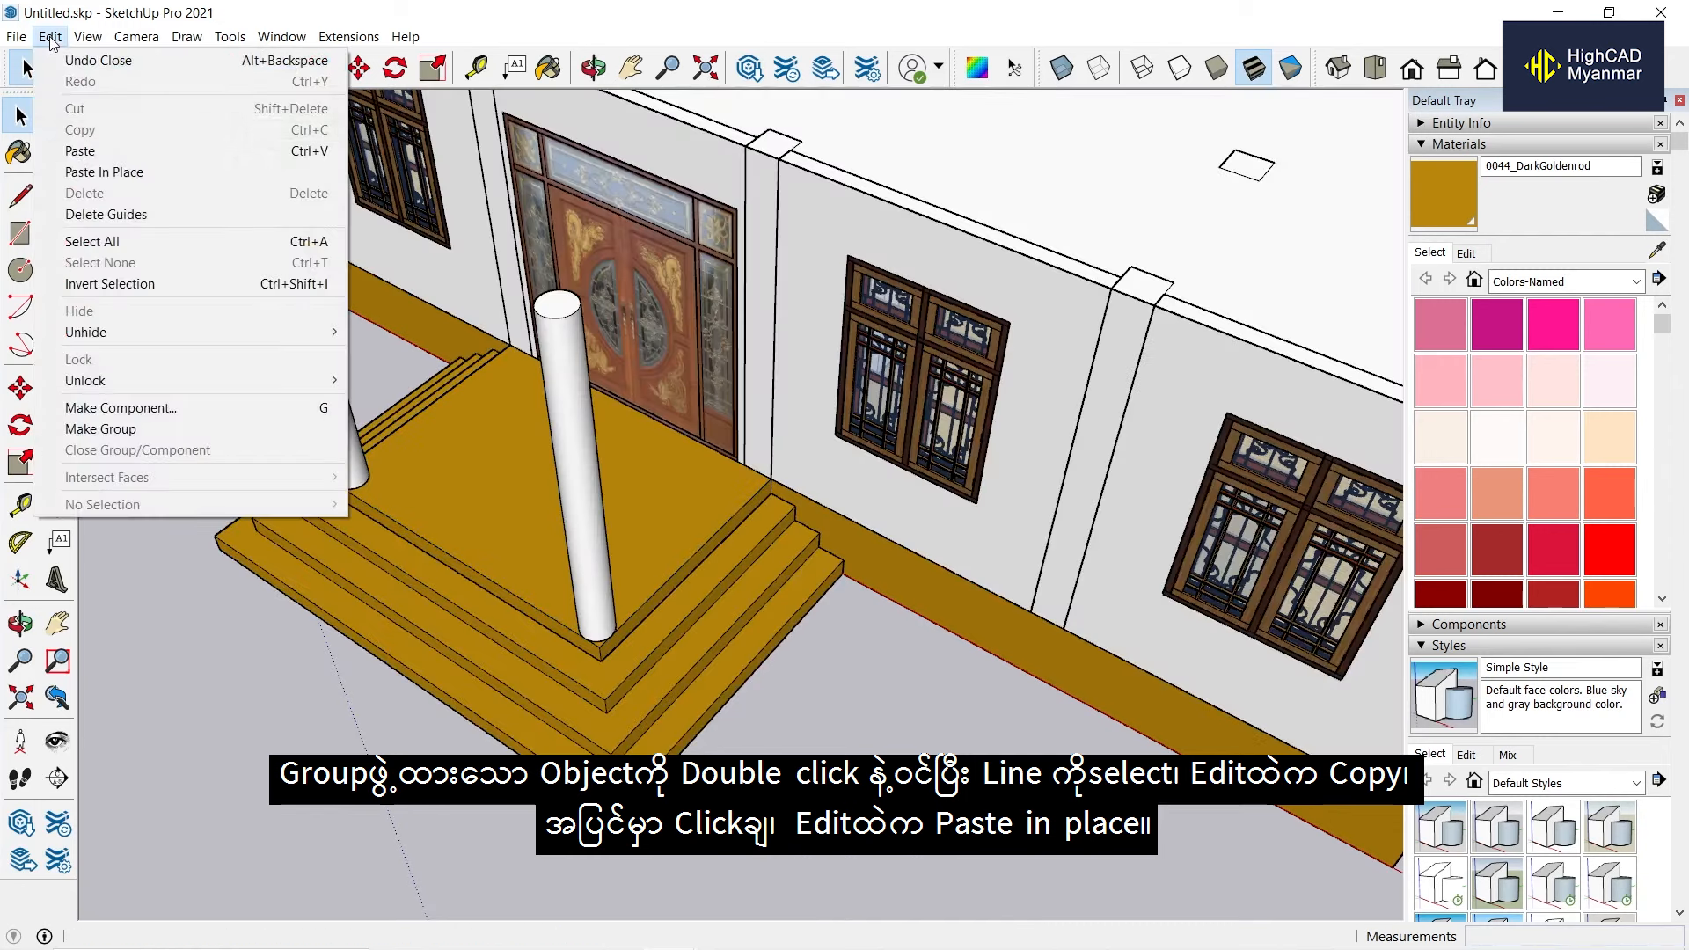
left_click(70, 170)
Move the pasted porch edges 11' straight up to the top of the building's walls.
scroll(843, 471, "down", 3)
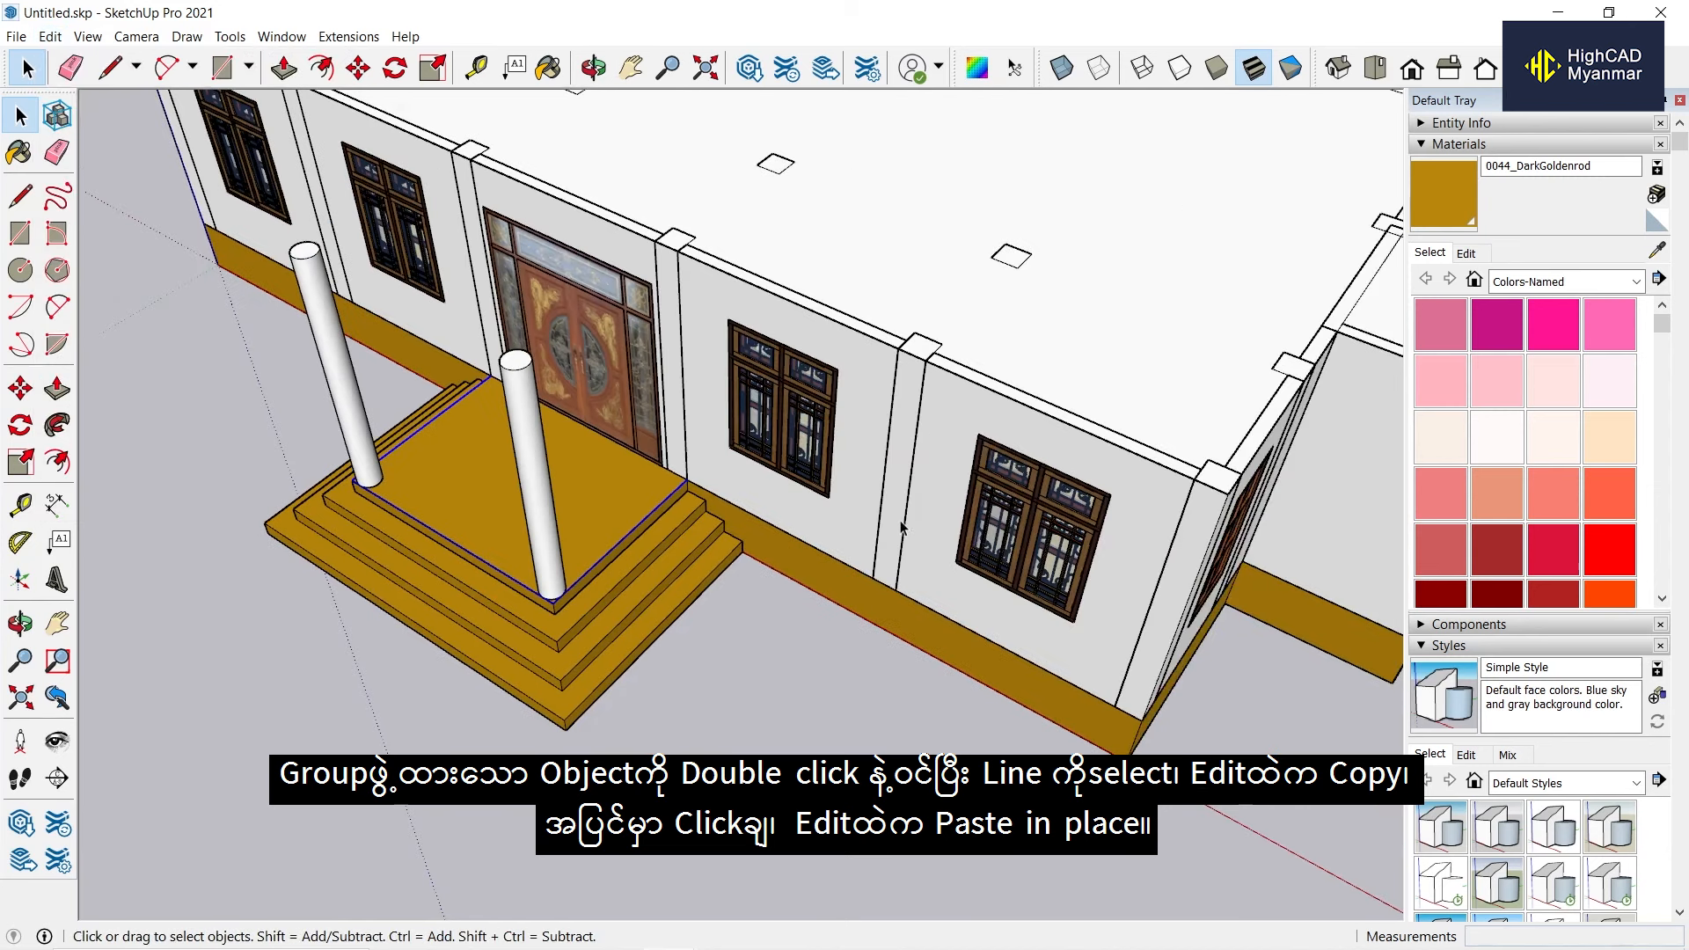
key("m")
left_click(869, 576)
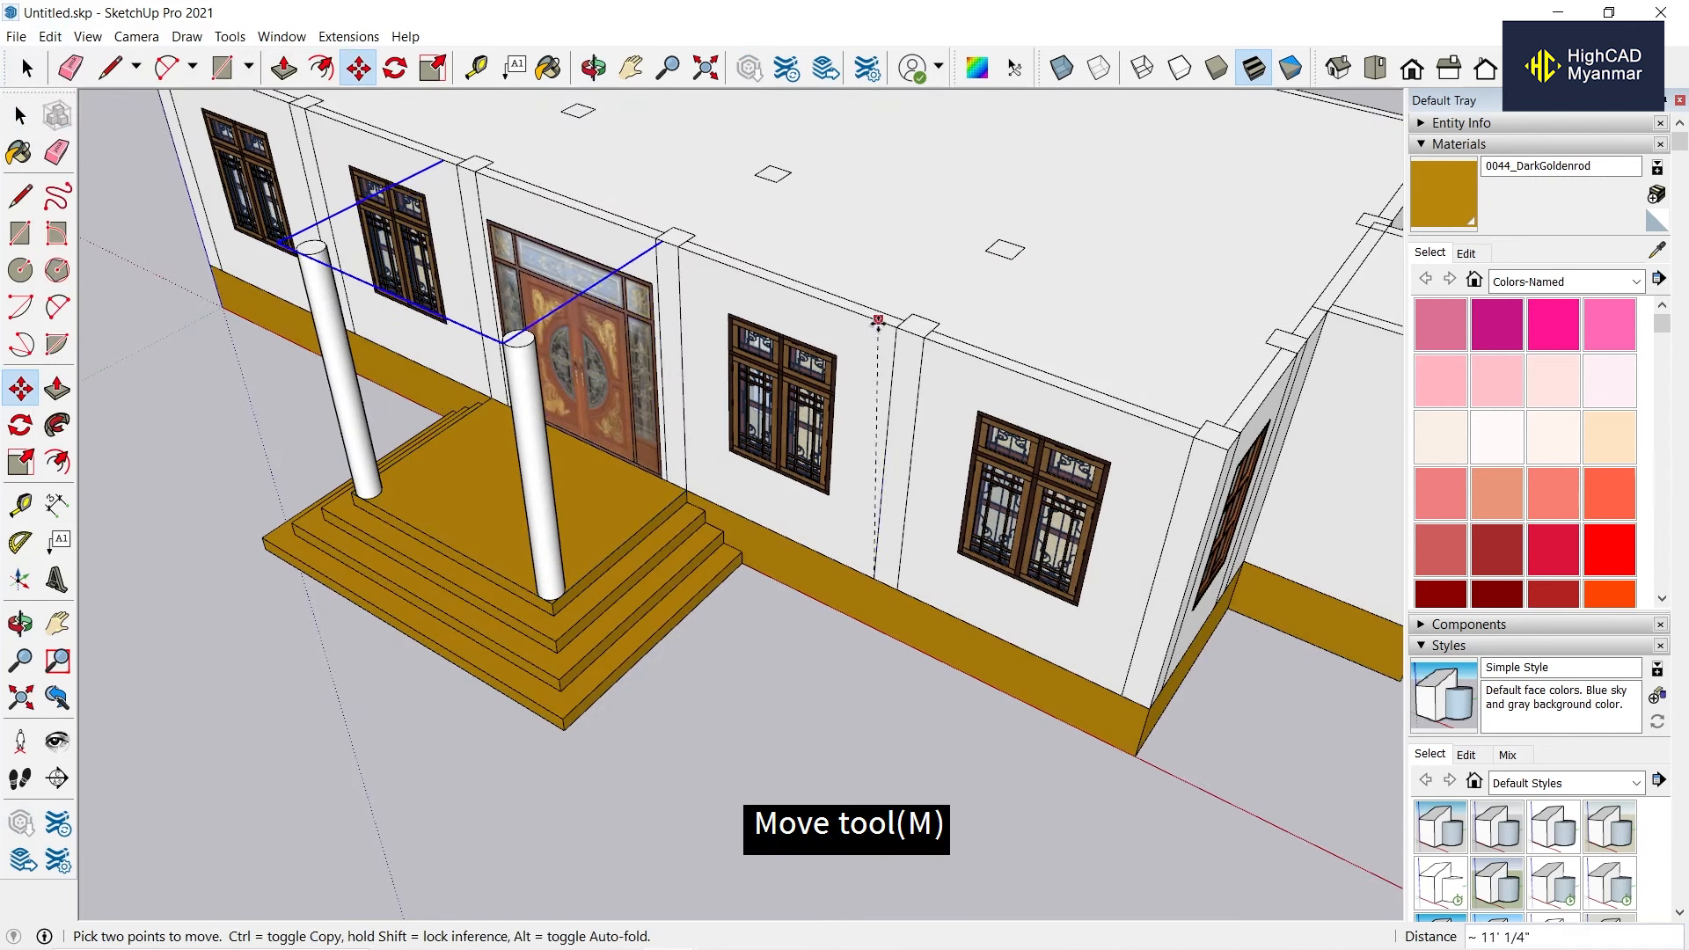
left_click(895, 328)
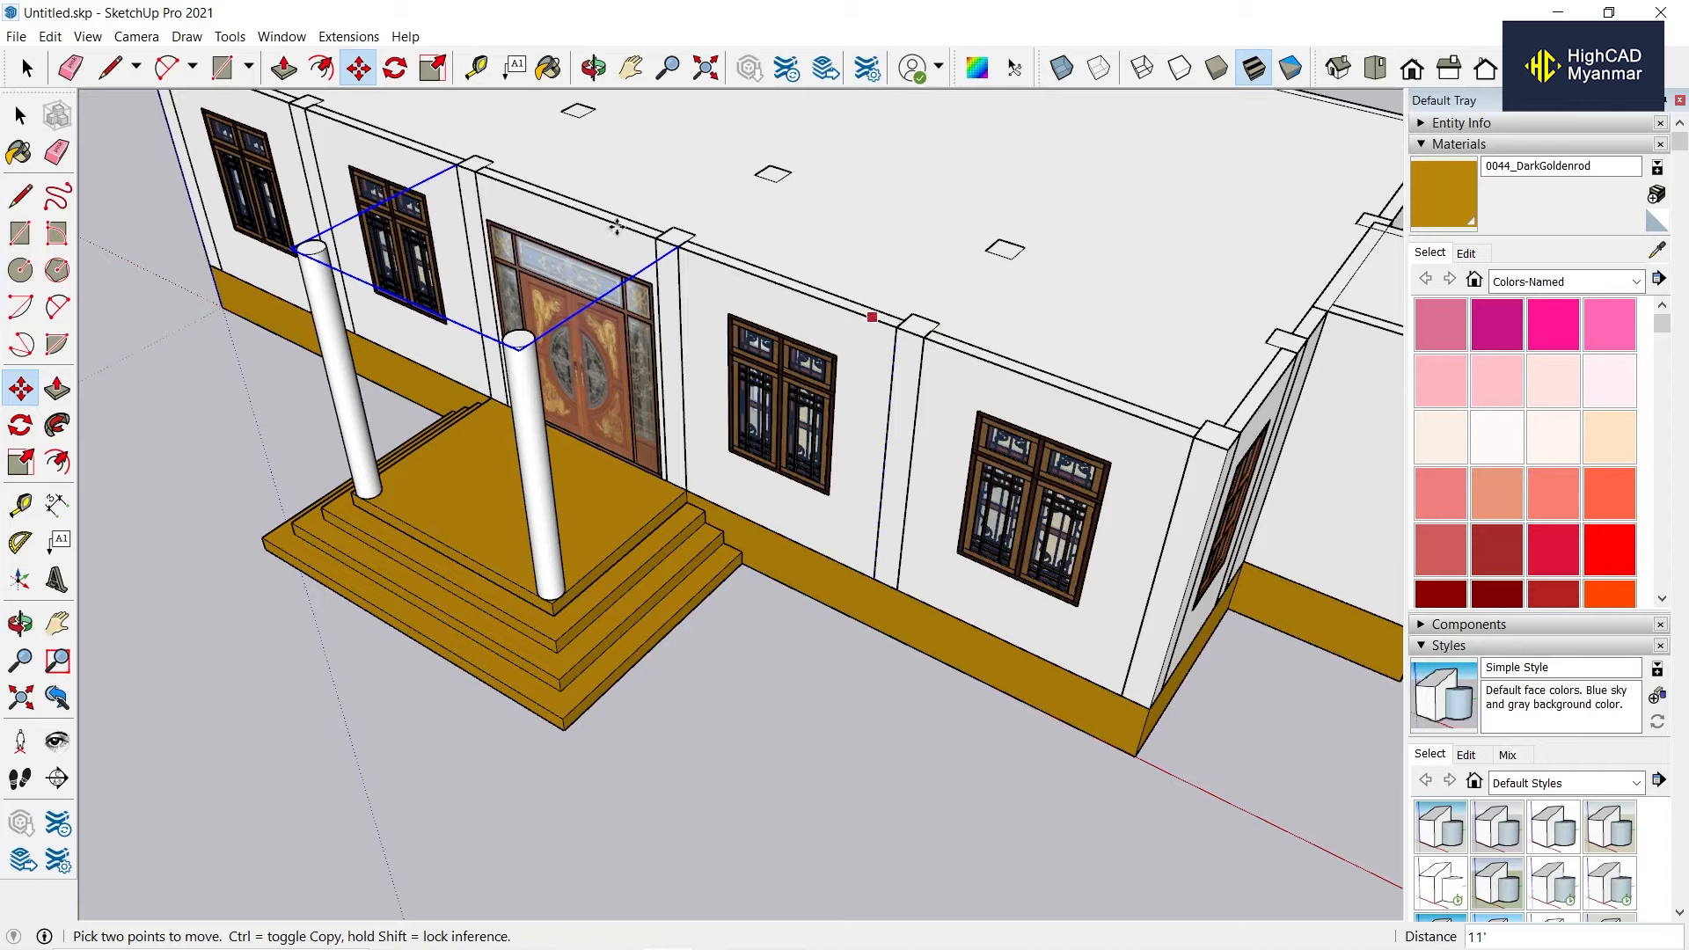
Close the raised porch outline with a line along the front wall, joining the ends of its two side edges.
middle_click_drag(616, 227, 437, 454)
key("l")
scroll(437, 455, "down", 1)
left_click(625, 323)
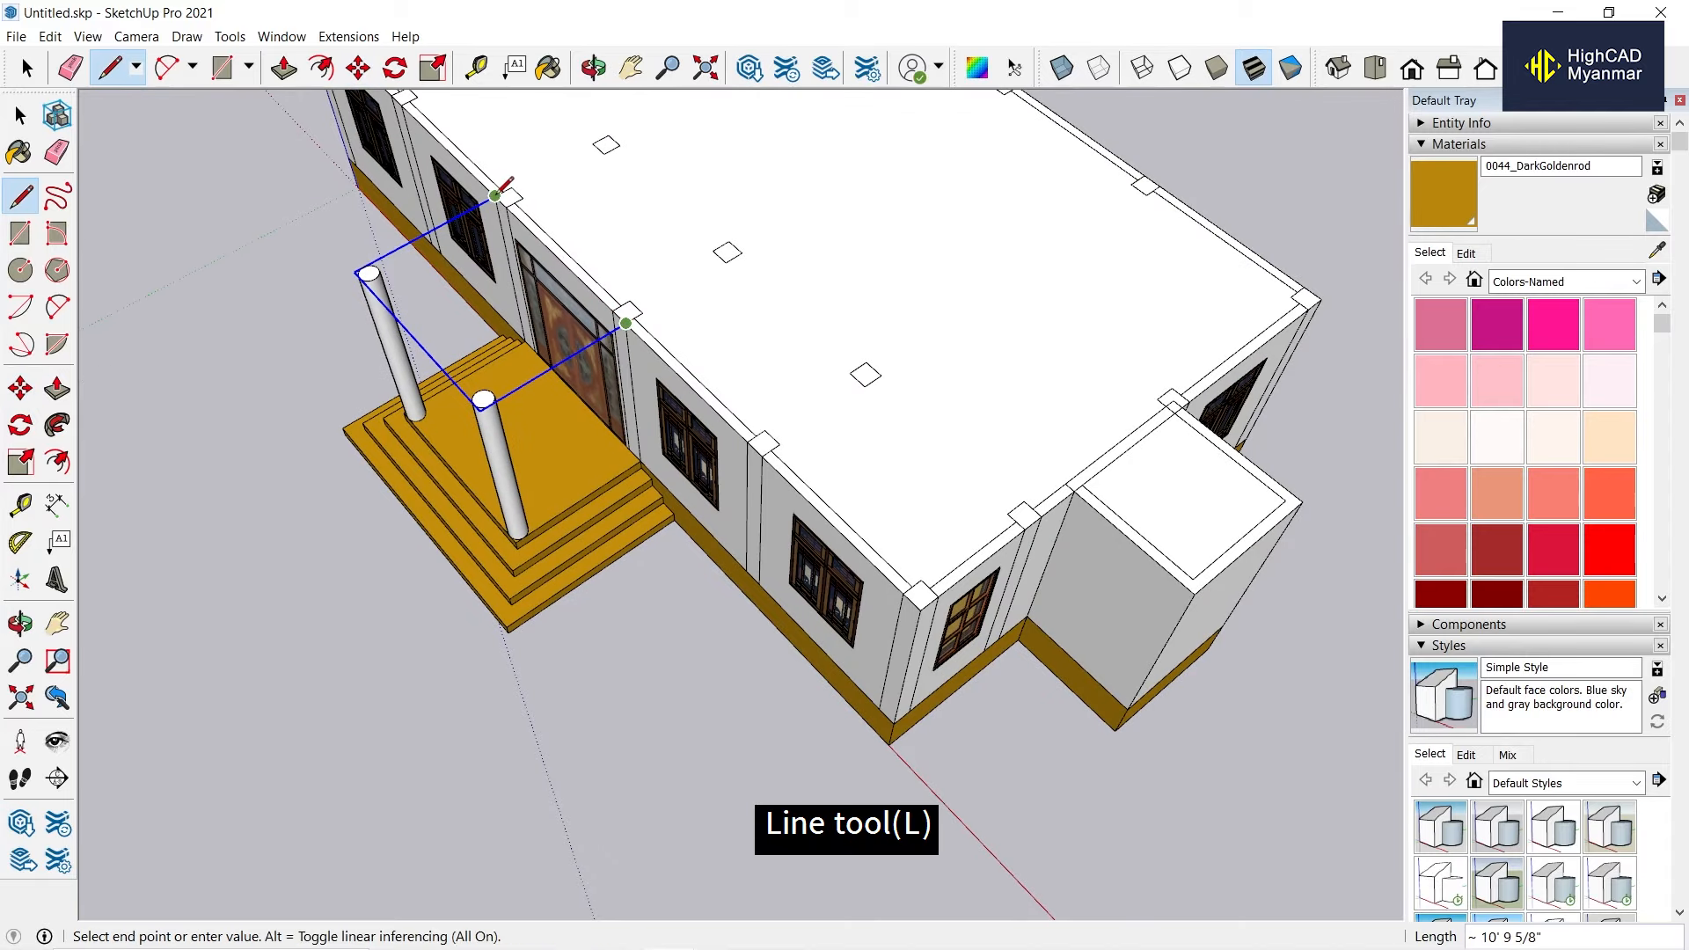
left_click(495, 198)
key("space")
Hide the main building group and the side room, leaving the floor base and the roof-level faces.
mouse_move(607, 519)
middle_mouse_down()
mouse_move(689, 452)
mouse_move(830, 226)
mouse_move(784, 325)
mouse_move(841, 381)
middle_mouse_up()
scroll(689, 457, "down", 2)
scroll(806, 383, "up", 1)
left_click(792, 515)
right_click(794, 518)
left_click(935, 560)
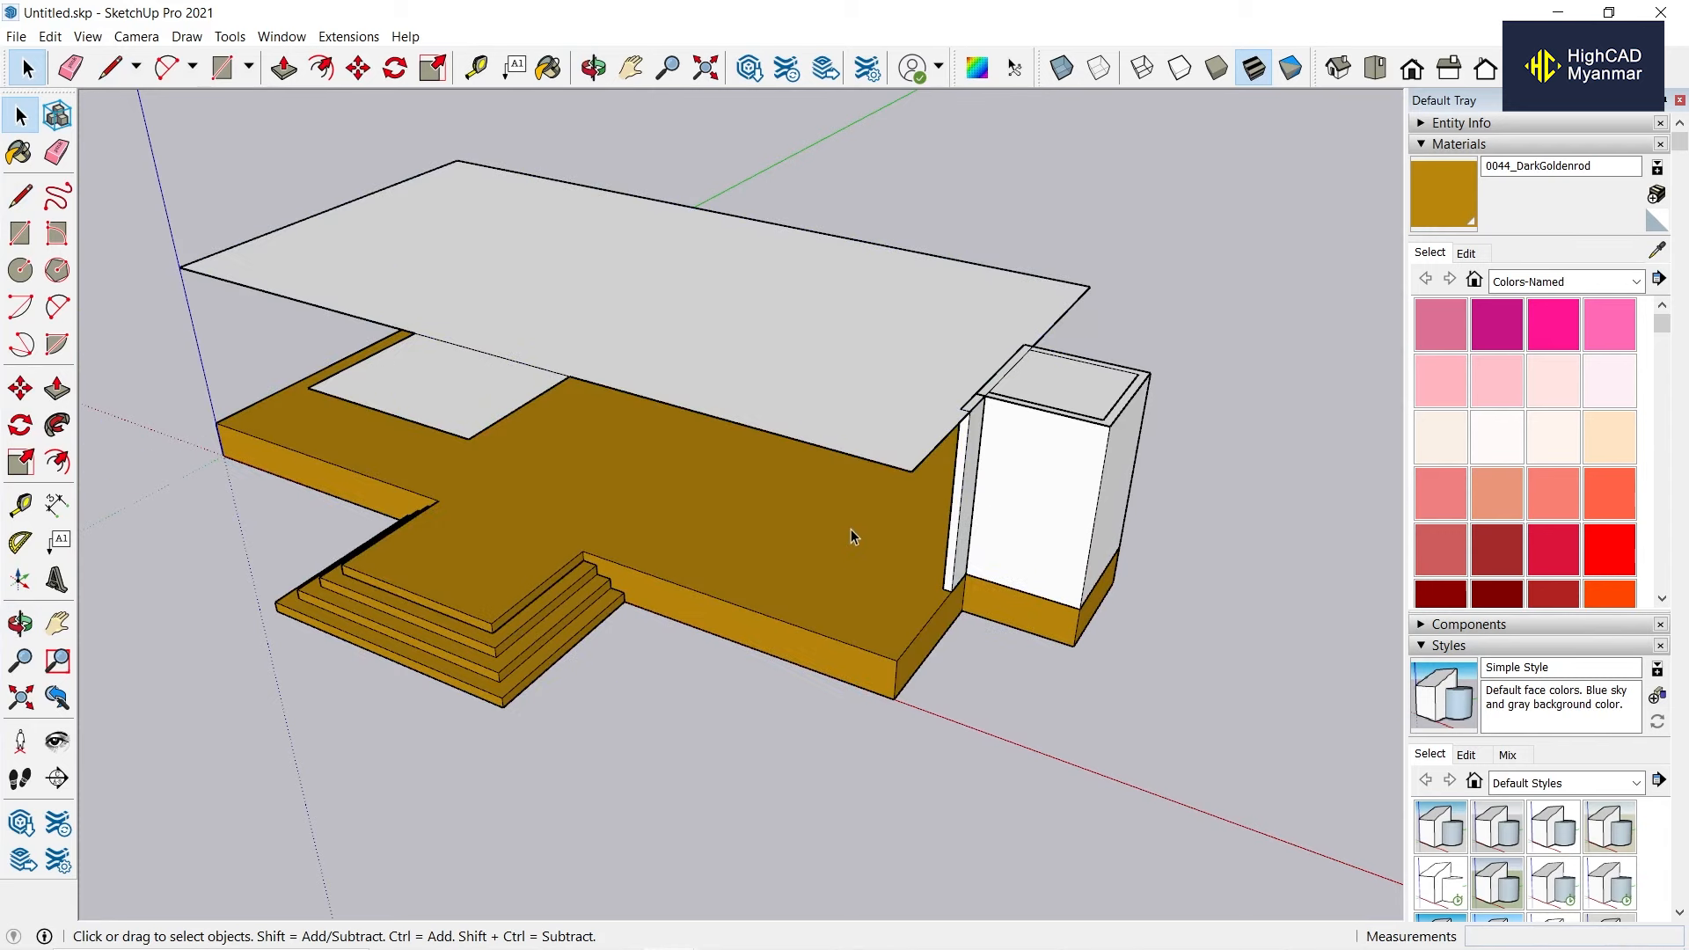
middle_click_drag(848, 528, 863, 471)
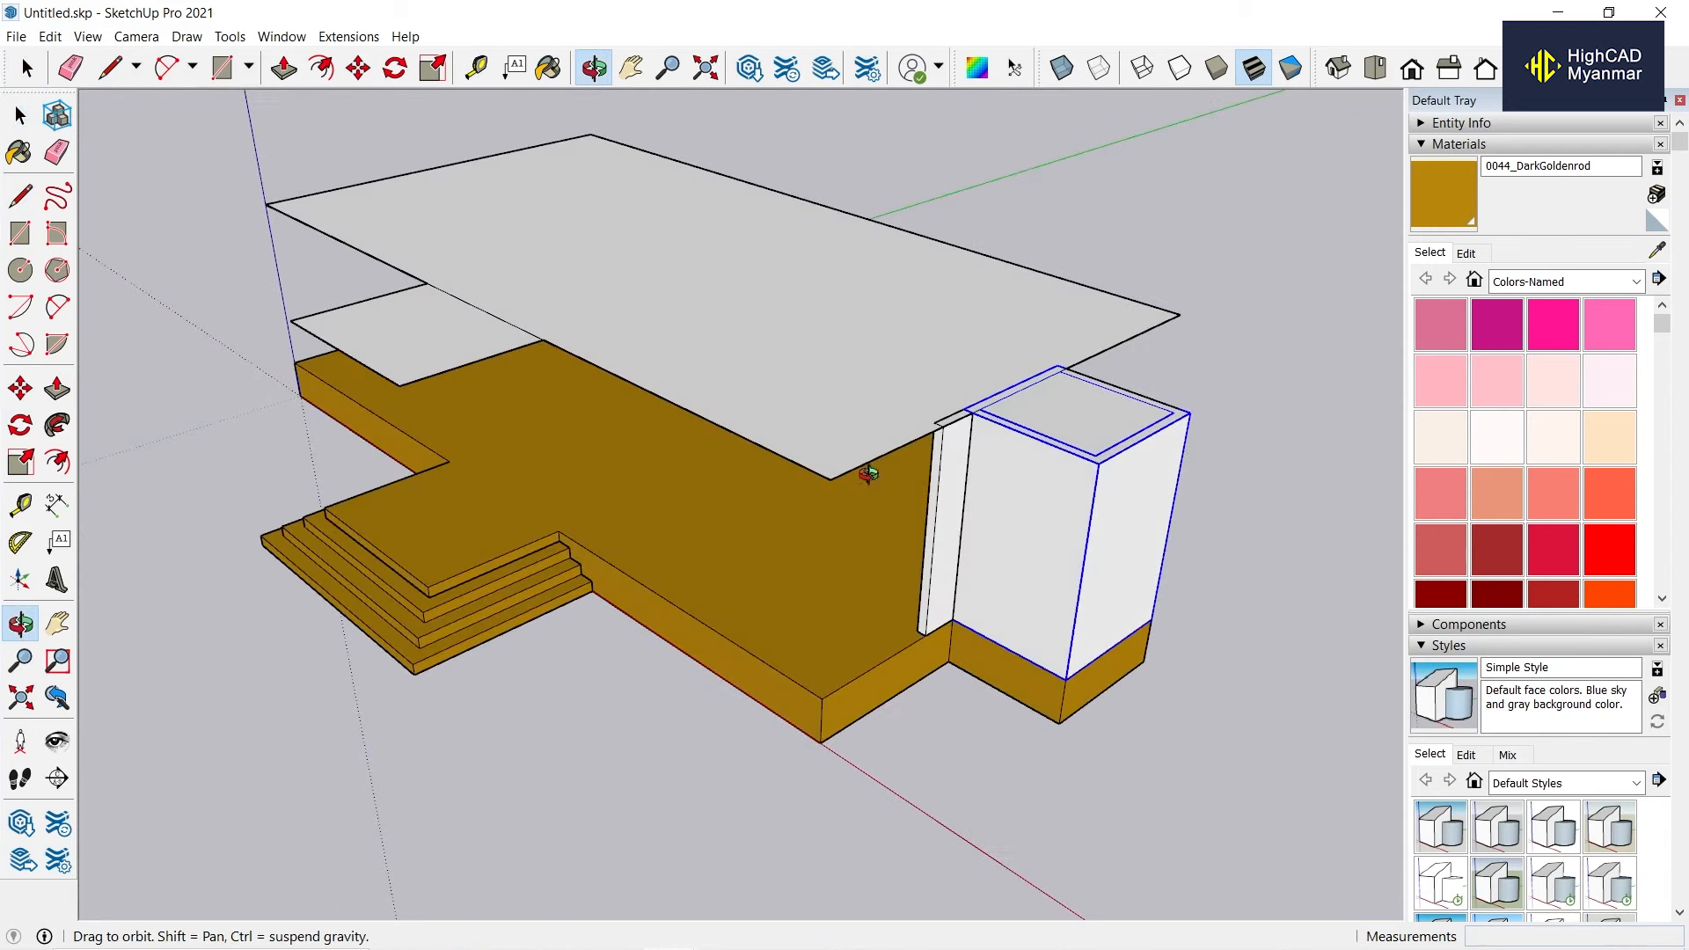
scroll(817, 453, "up", 3)
right_click(1027, 531)
left_click(1060, 585)
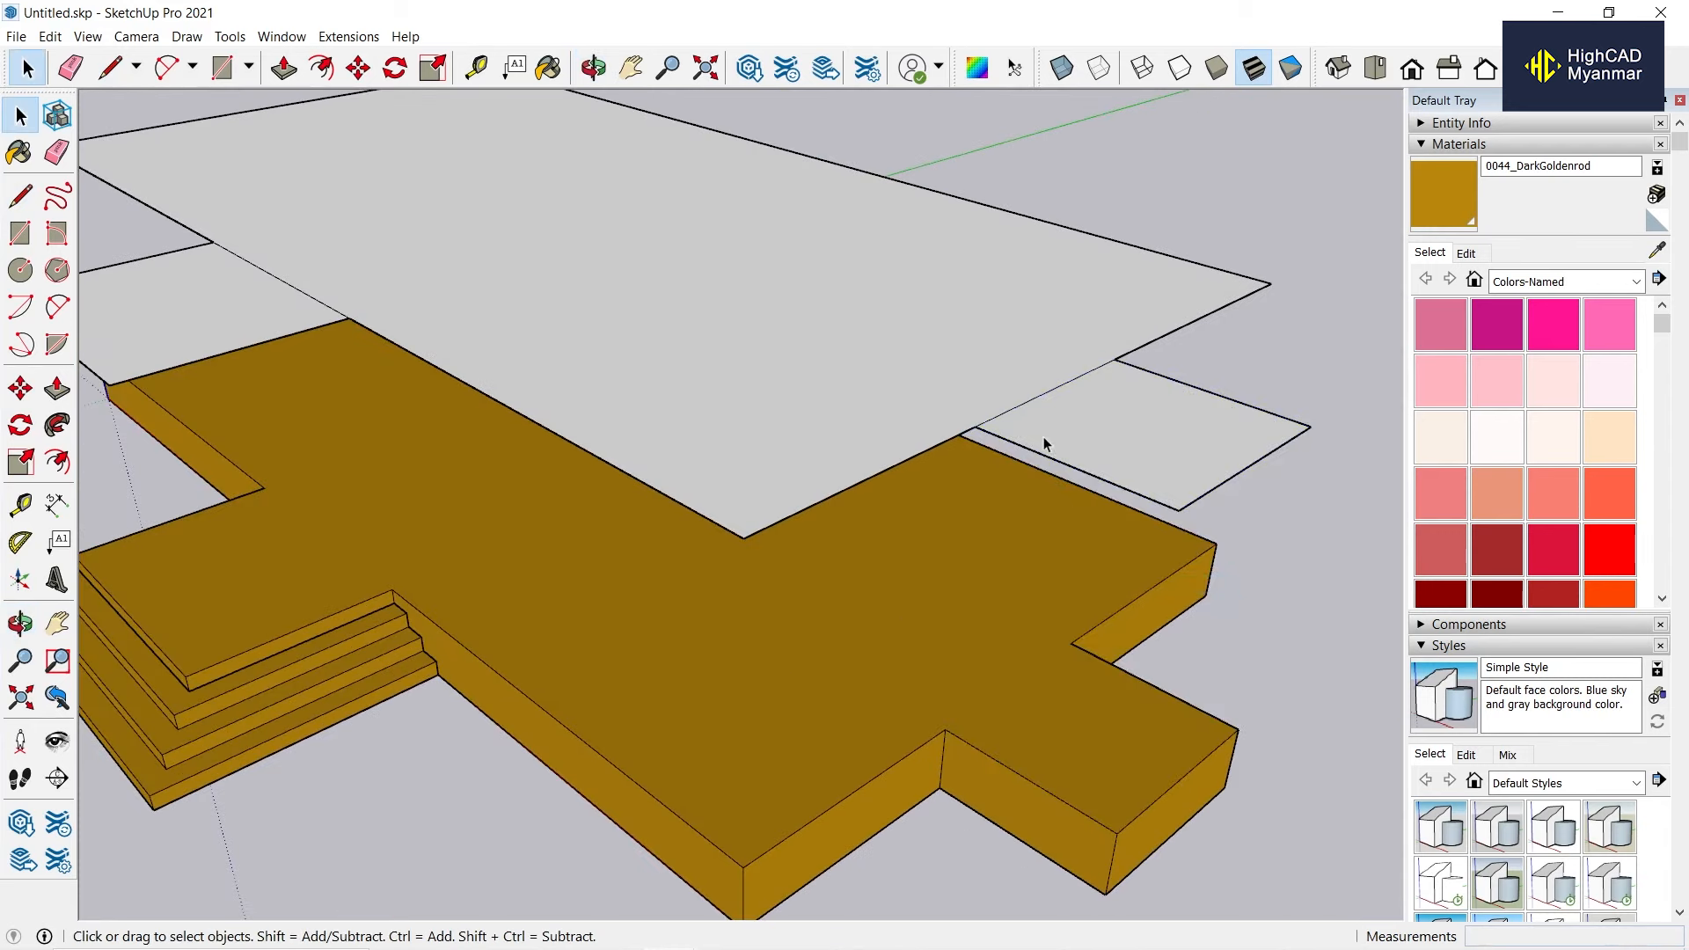
Erase the edges that separate the side room and porch faces from the main roof-level face.
middle_click_drag(1045, 441, 996, 539)
scroll(1001, 490, "up", 2)
key("e")
scroll(1038, 458, "down", 5)
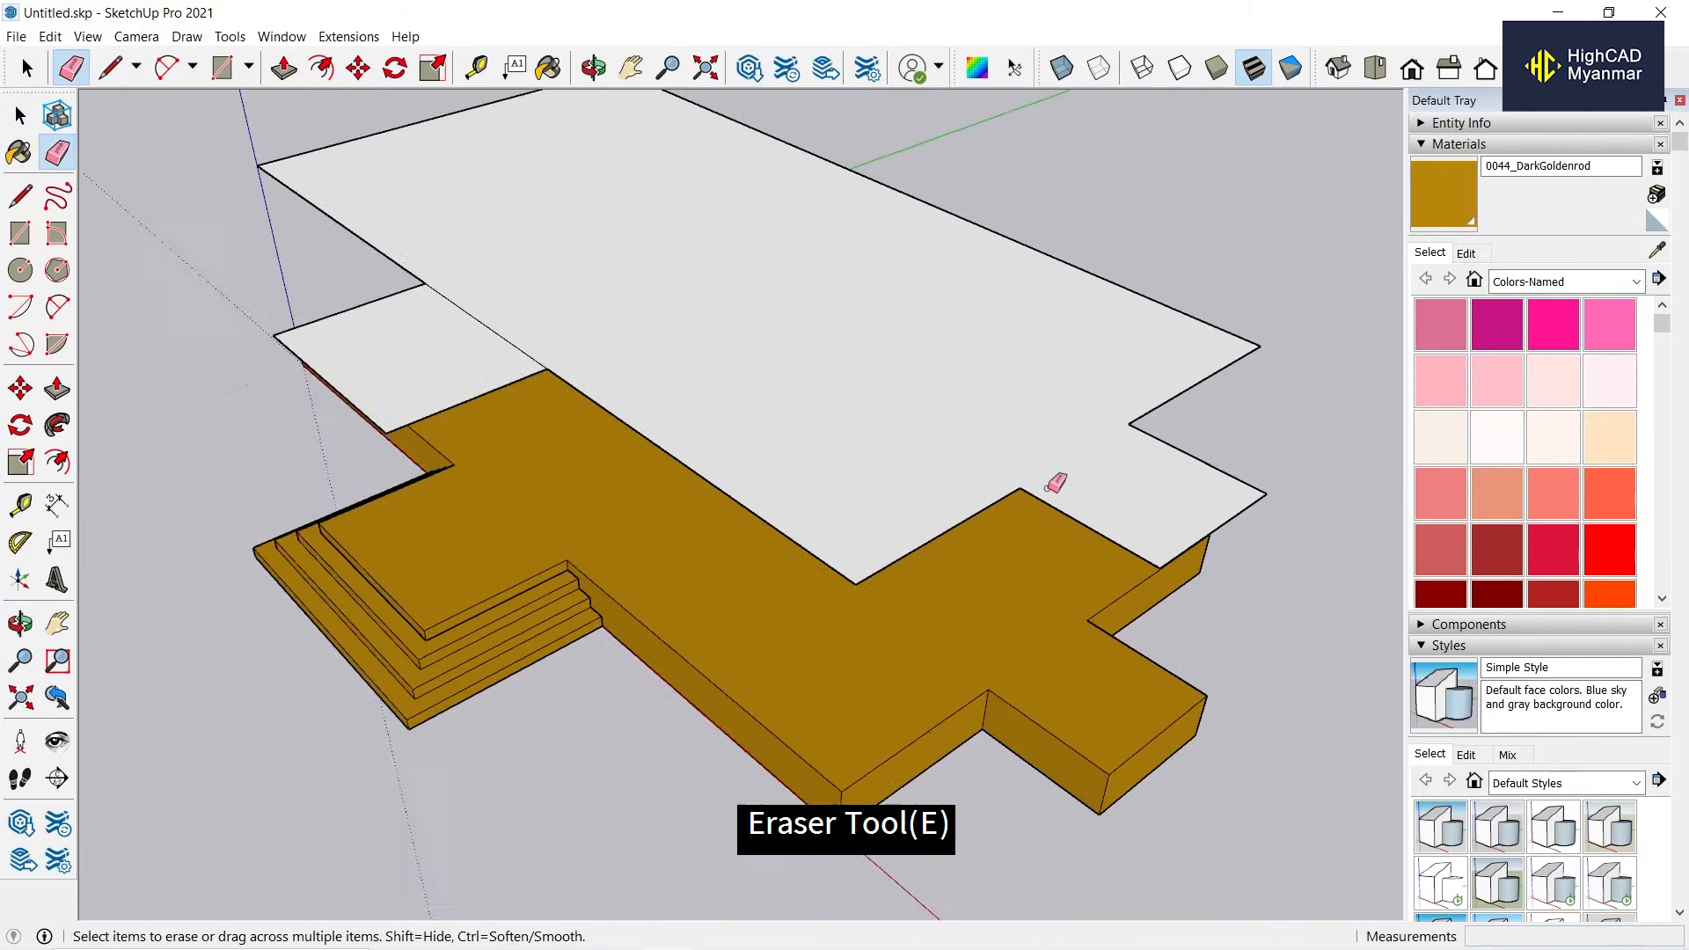
scroll(528, 348, "up", 3)
key("space")
Extrude the merged roof-level face upward into a thin slab with Push/Pull.
left_click(799, 339)
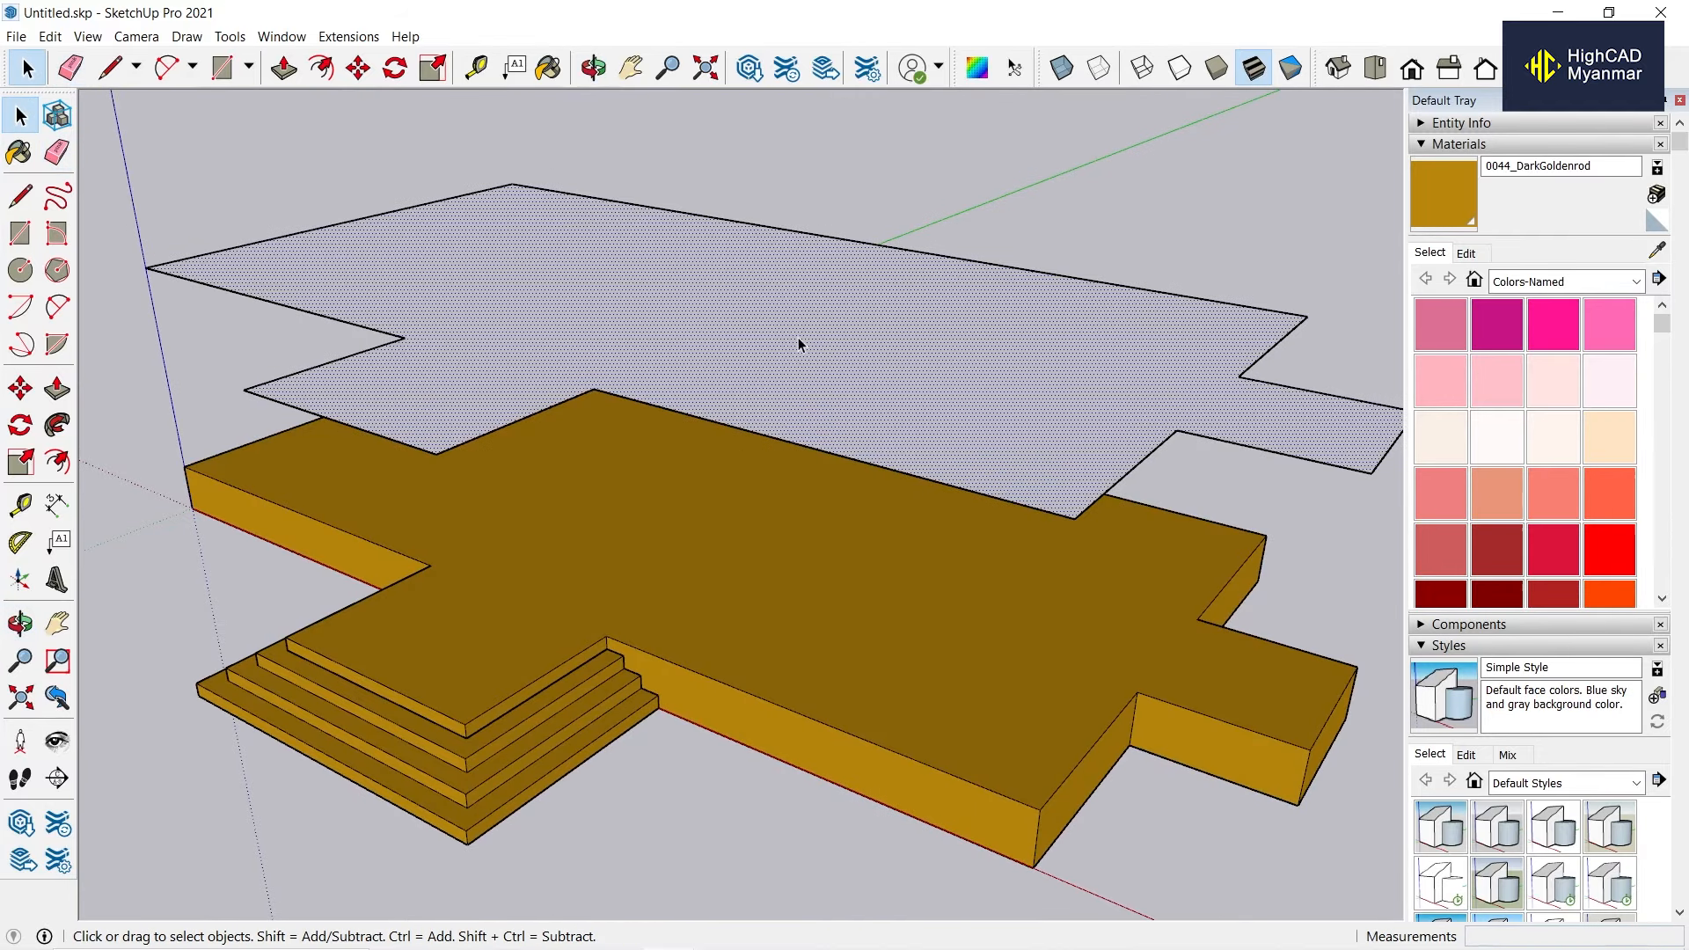
left_click(912, 211)
key("p")
left_click_drag(908, 343, 907, 321)
key("Escape")
key("space")
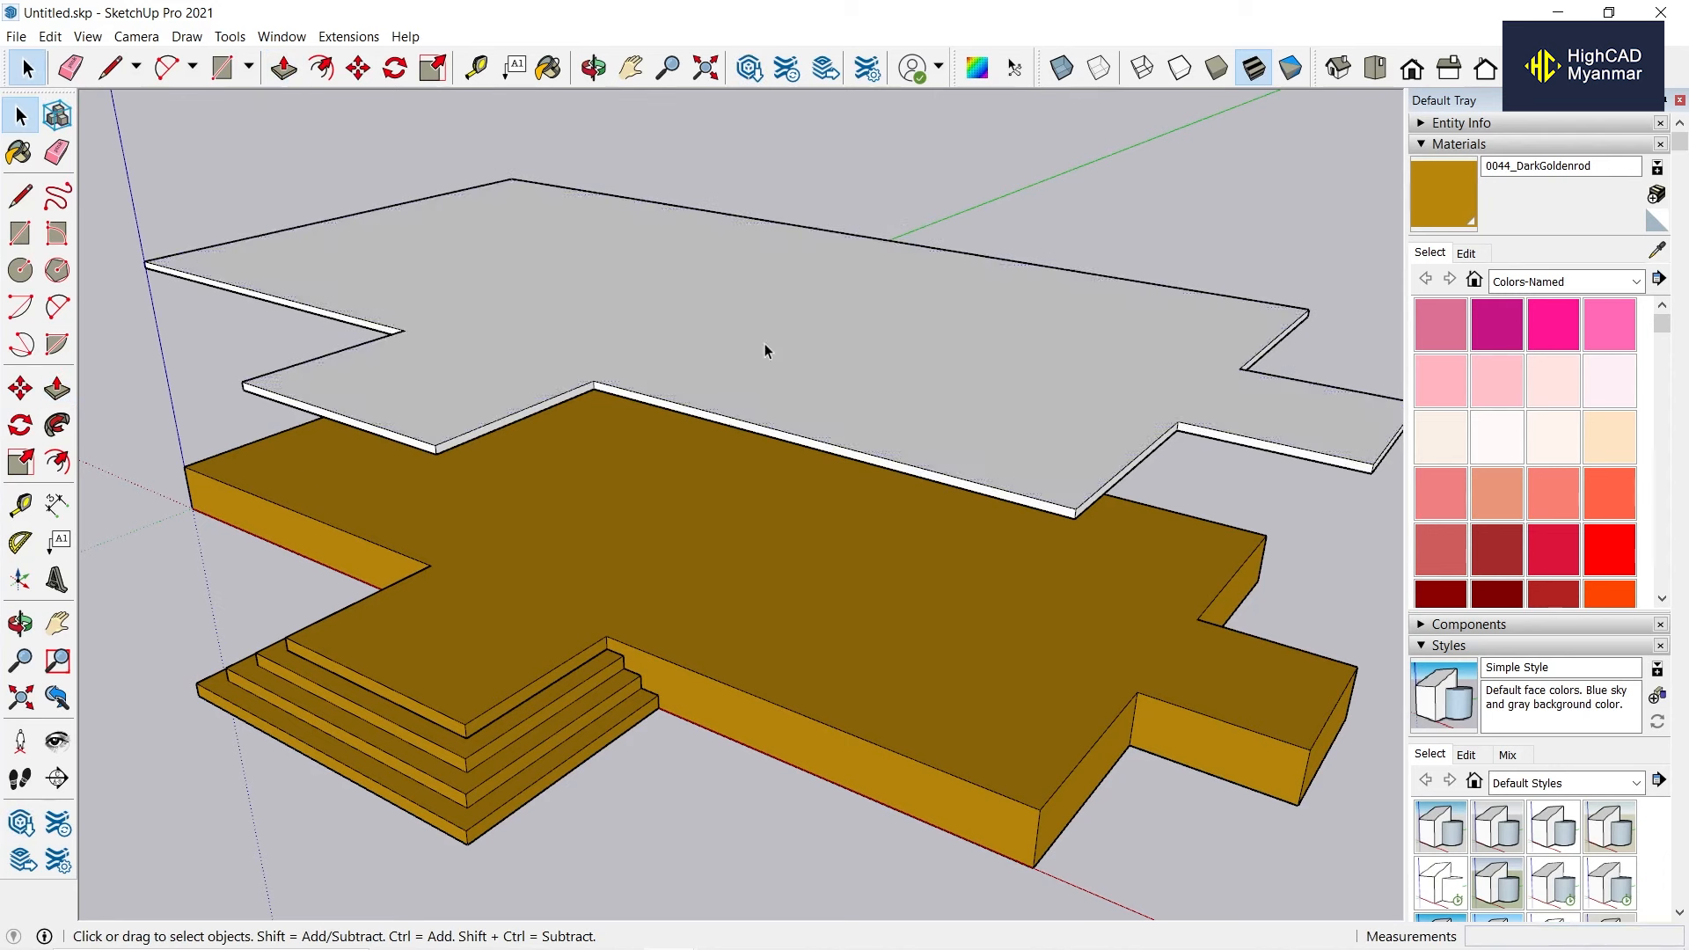
Make the whole slab, including its edges and faces, into a group.
left_click(764, 335)
right_click(764, 335)
left_click(818, 493)
Unhide the building and side room under the new slab and clear the selection.
scroll(783, 352, "down", 5)
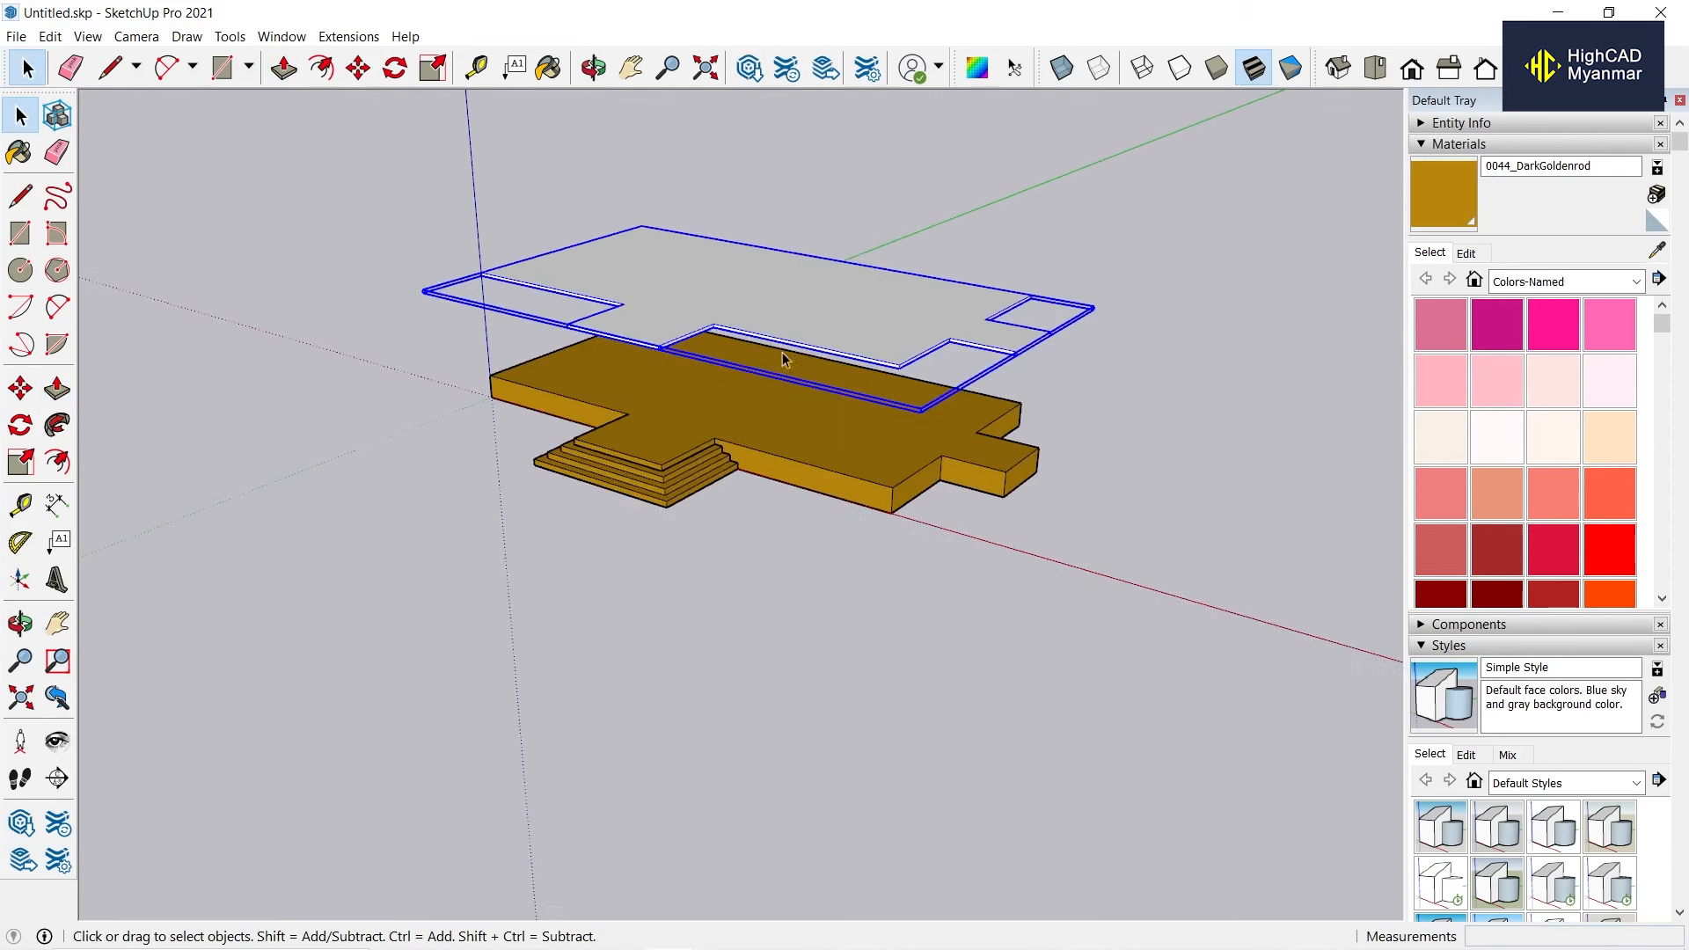
middle_click_drag(783, 352, 824, 345)
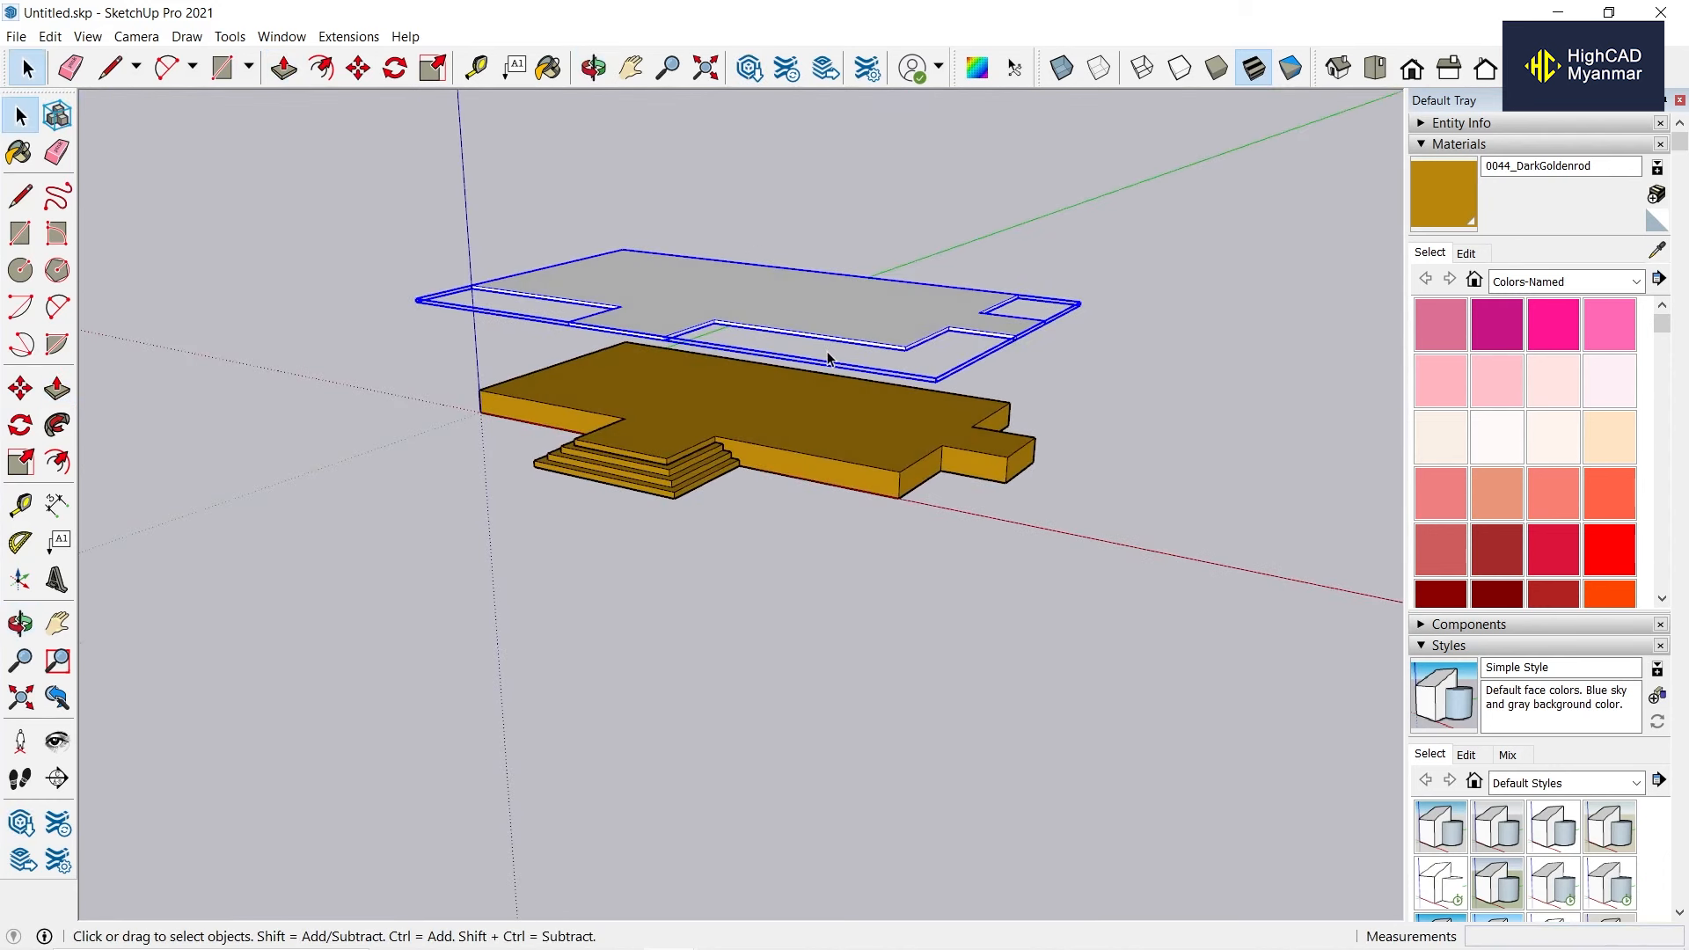
left_click(50, 37)
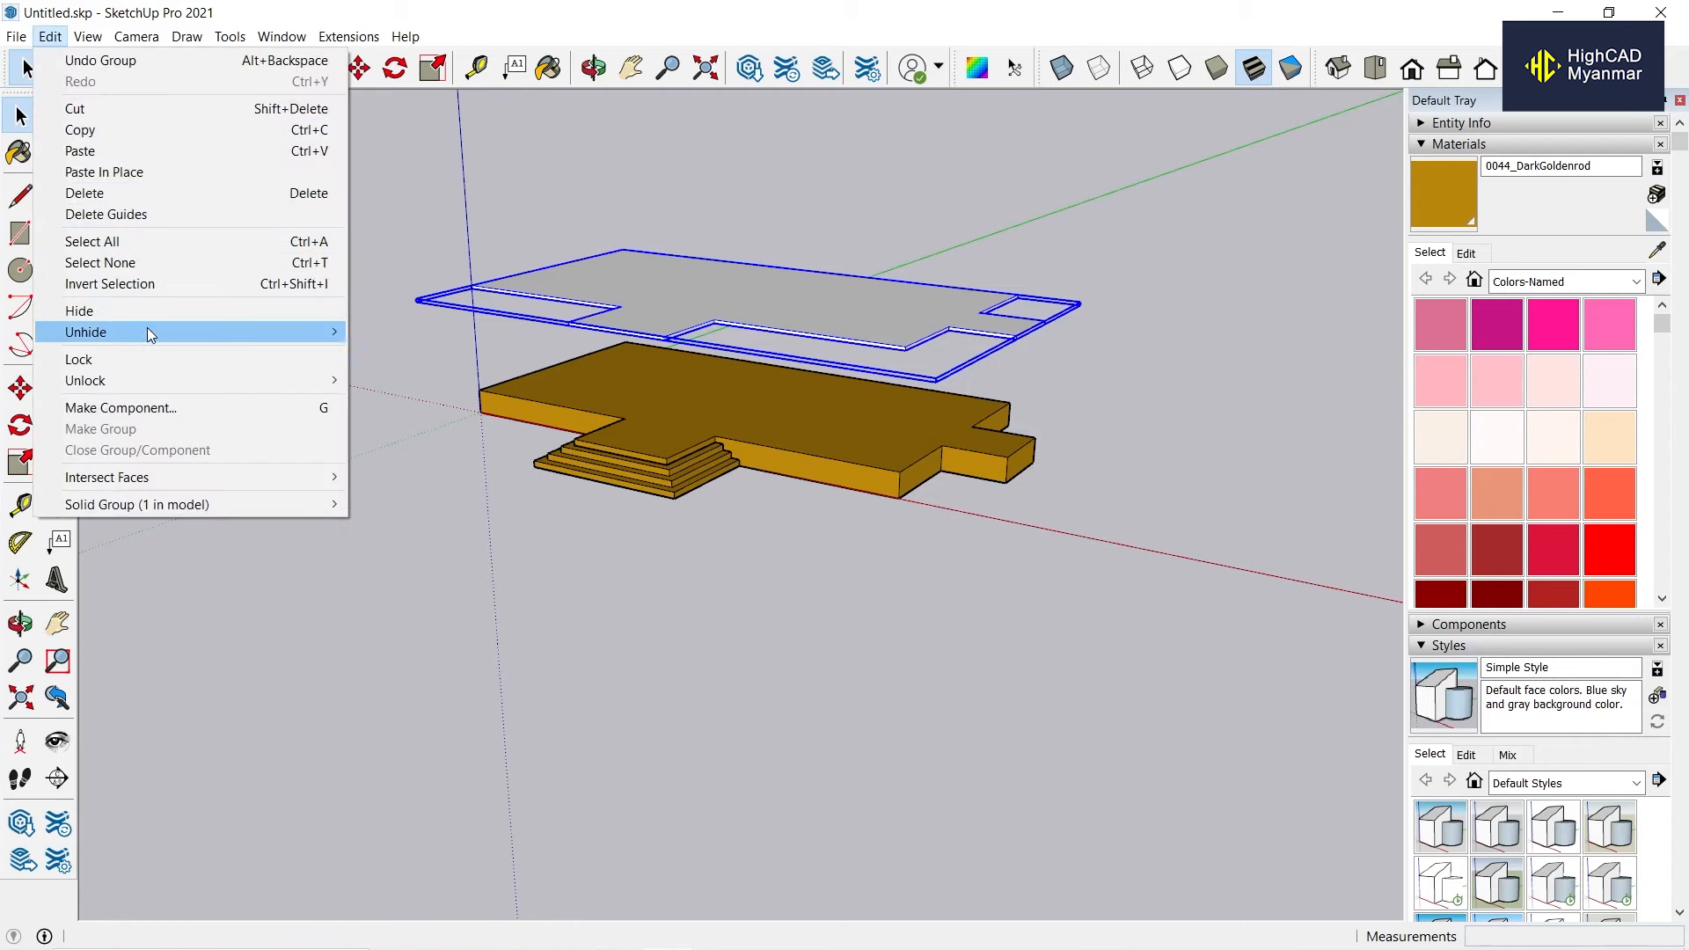
left_click(373, 352)
scroll(1193, 386, "up", 2)
left_click(1192, 385)
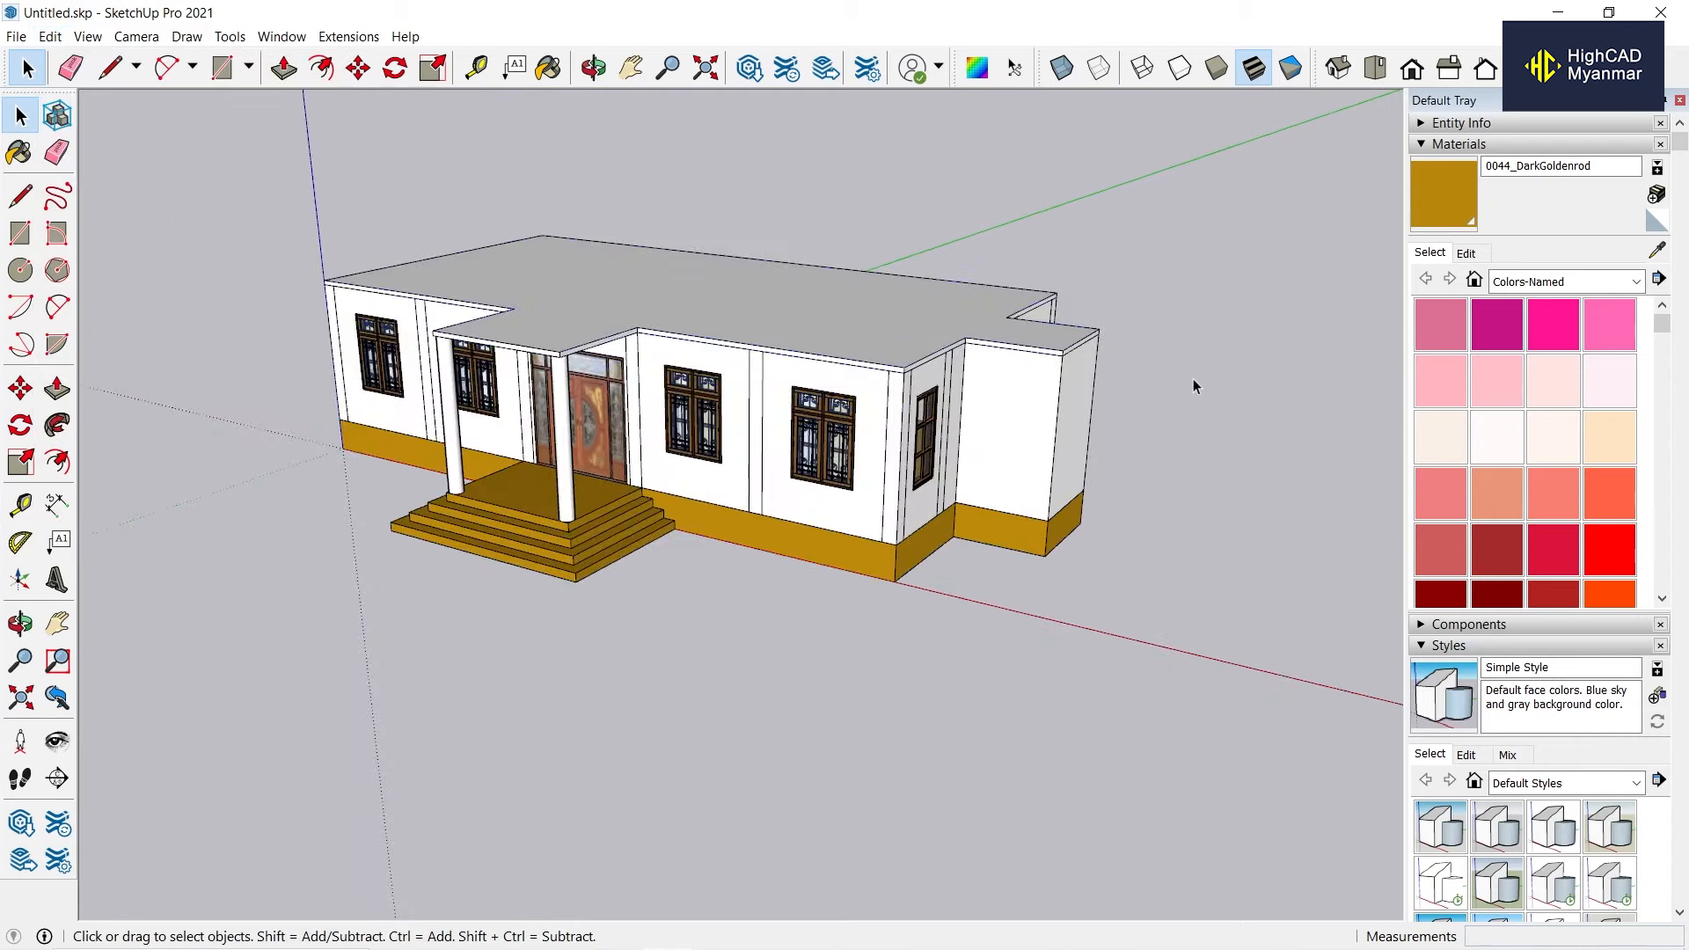
Group the small side room together with the short wall piece beside it.
middle_click_drag(1192, 378, 554, 376)
left_click(753, 402)
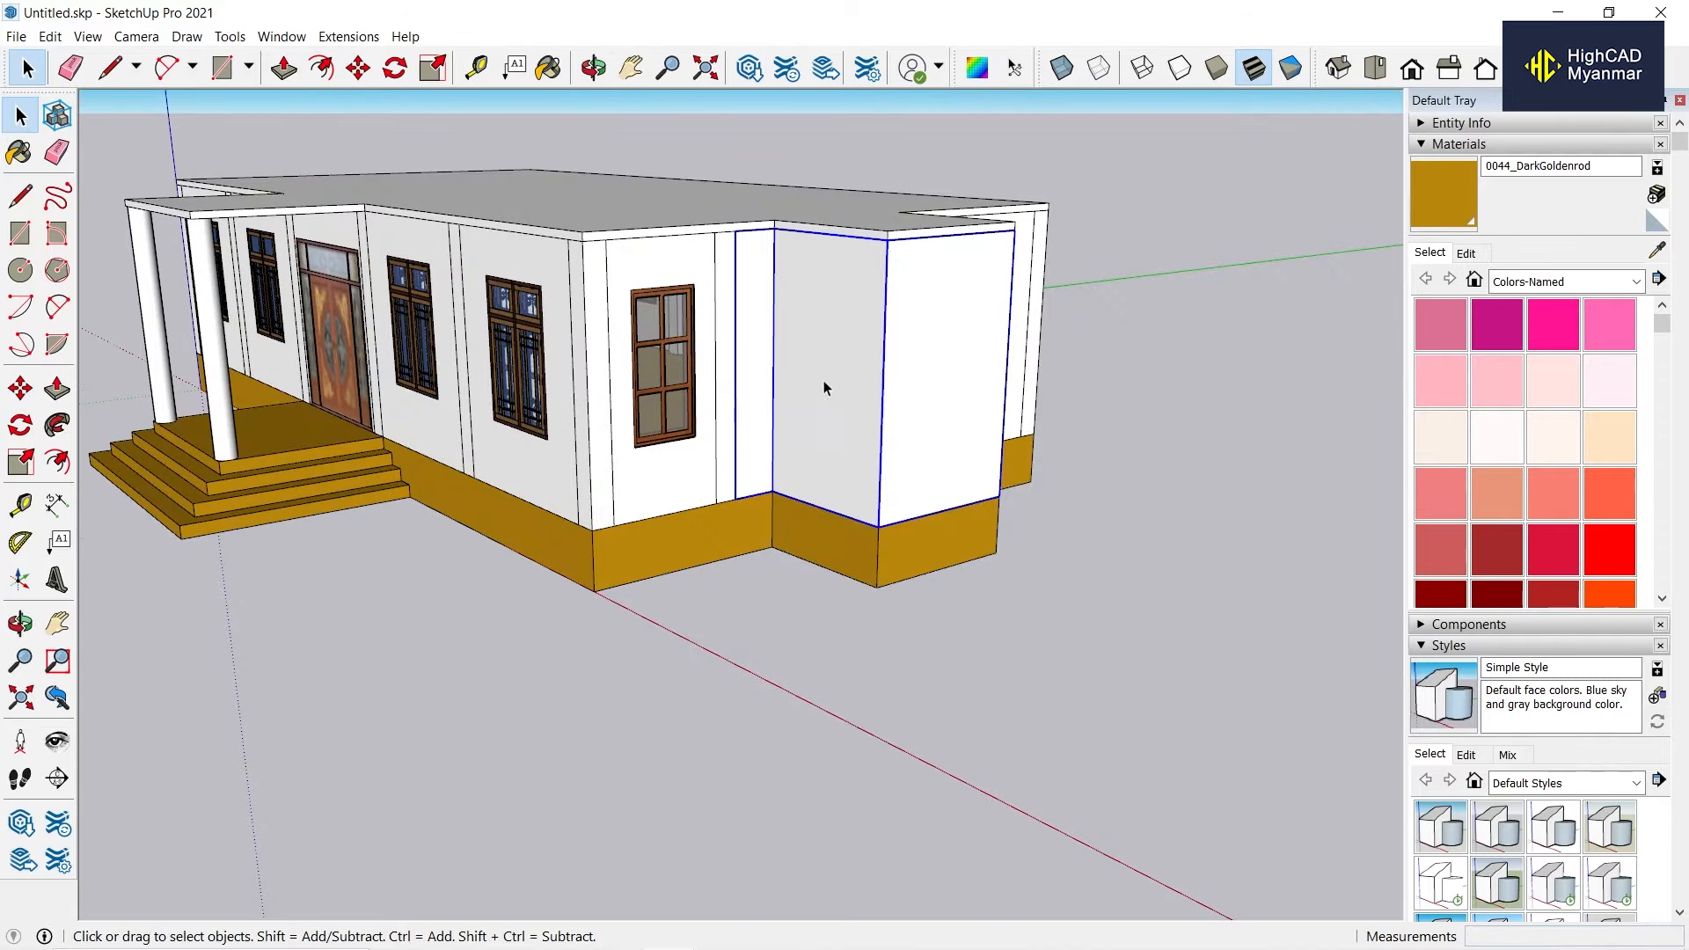
right_click(826, 380)
left_click(907, 572)
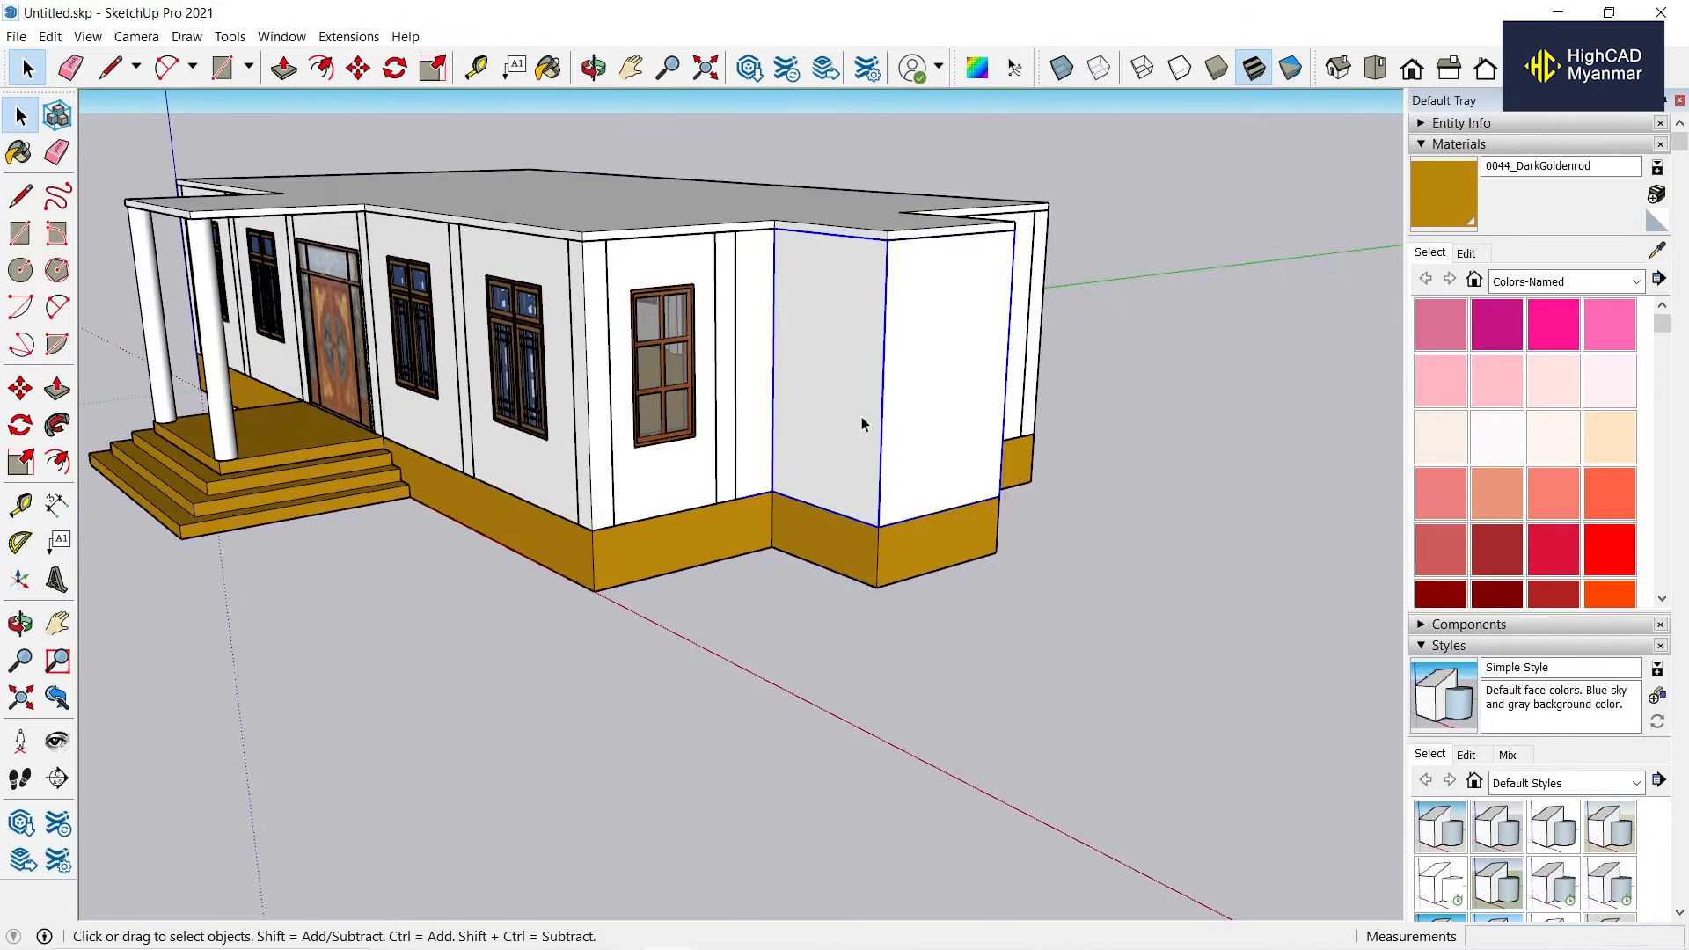
Copy the main building and side room groups straight up onto the slab as an upper floor.
scroll(862, 419, "down", 1)
middle_click_drag(1089, 459, 871, 397)
scroll(1080, 426, "down", 2)
scroll(871, 398, "up", 2)
left_click(801, 397, "shift")
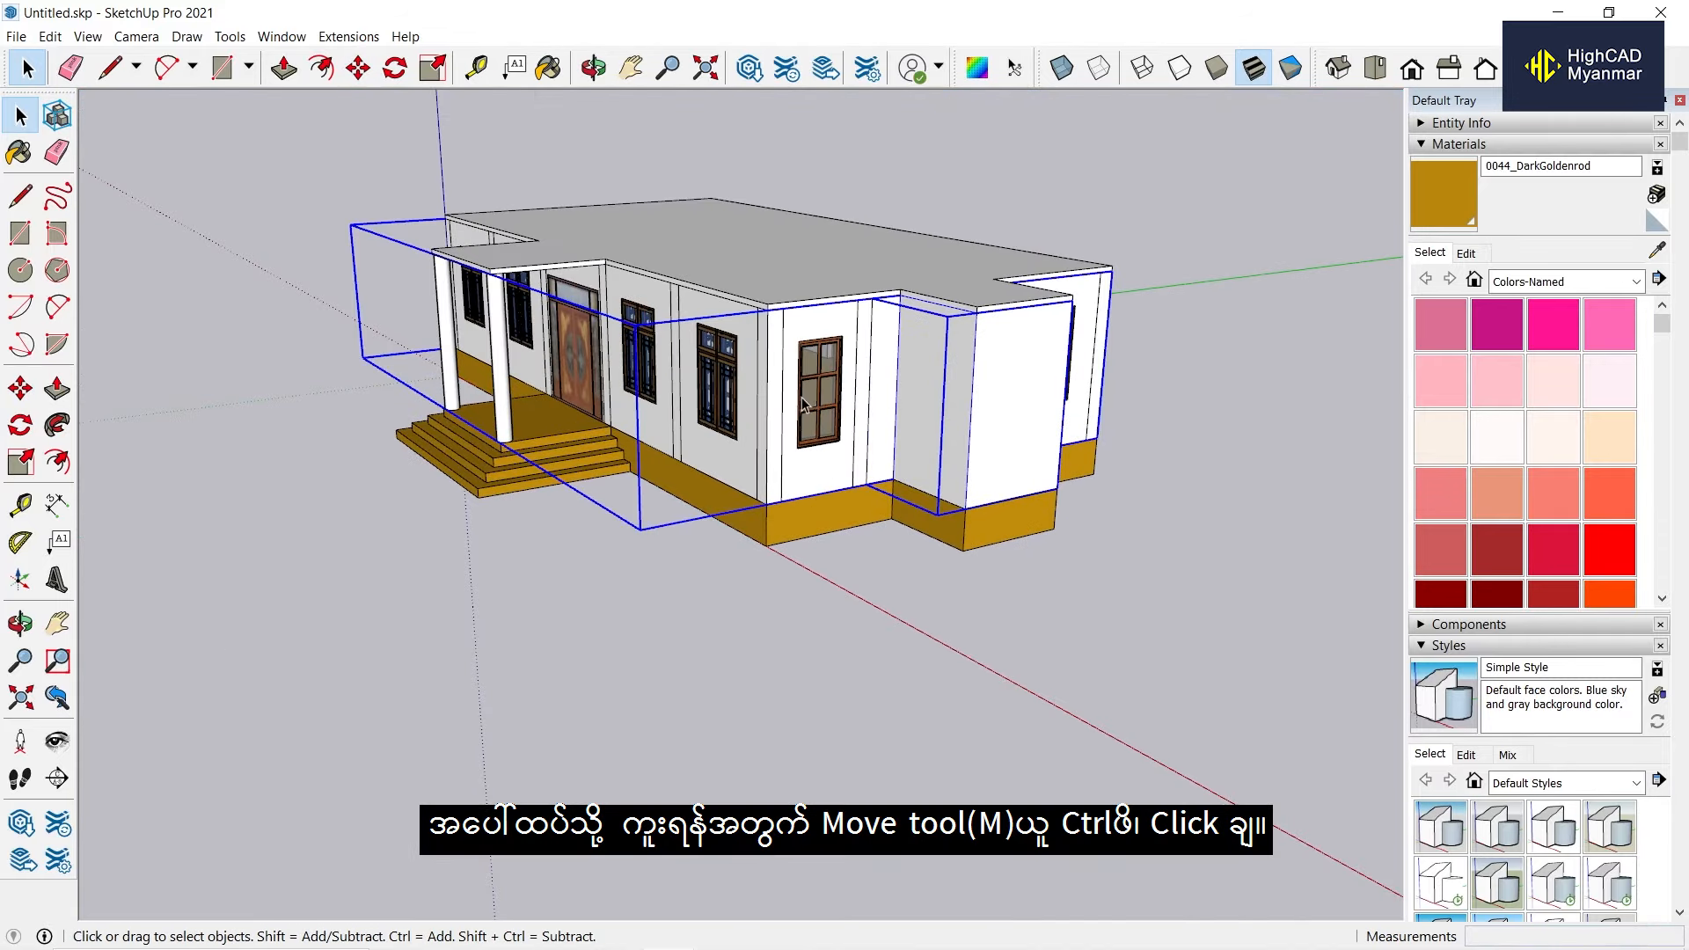
scroll(1067, 492, "up", 3)
scroll(1020, 504, "down", 3)
key("m")
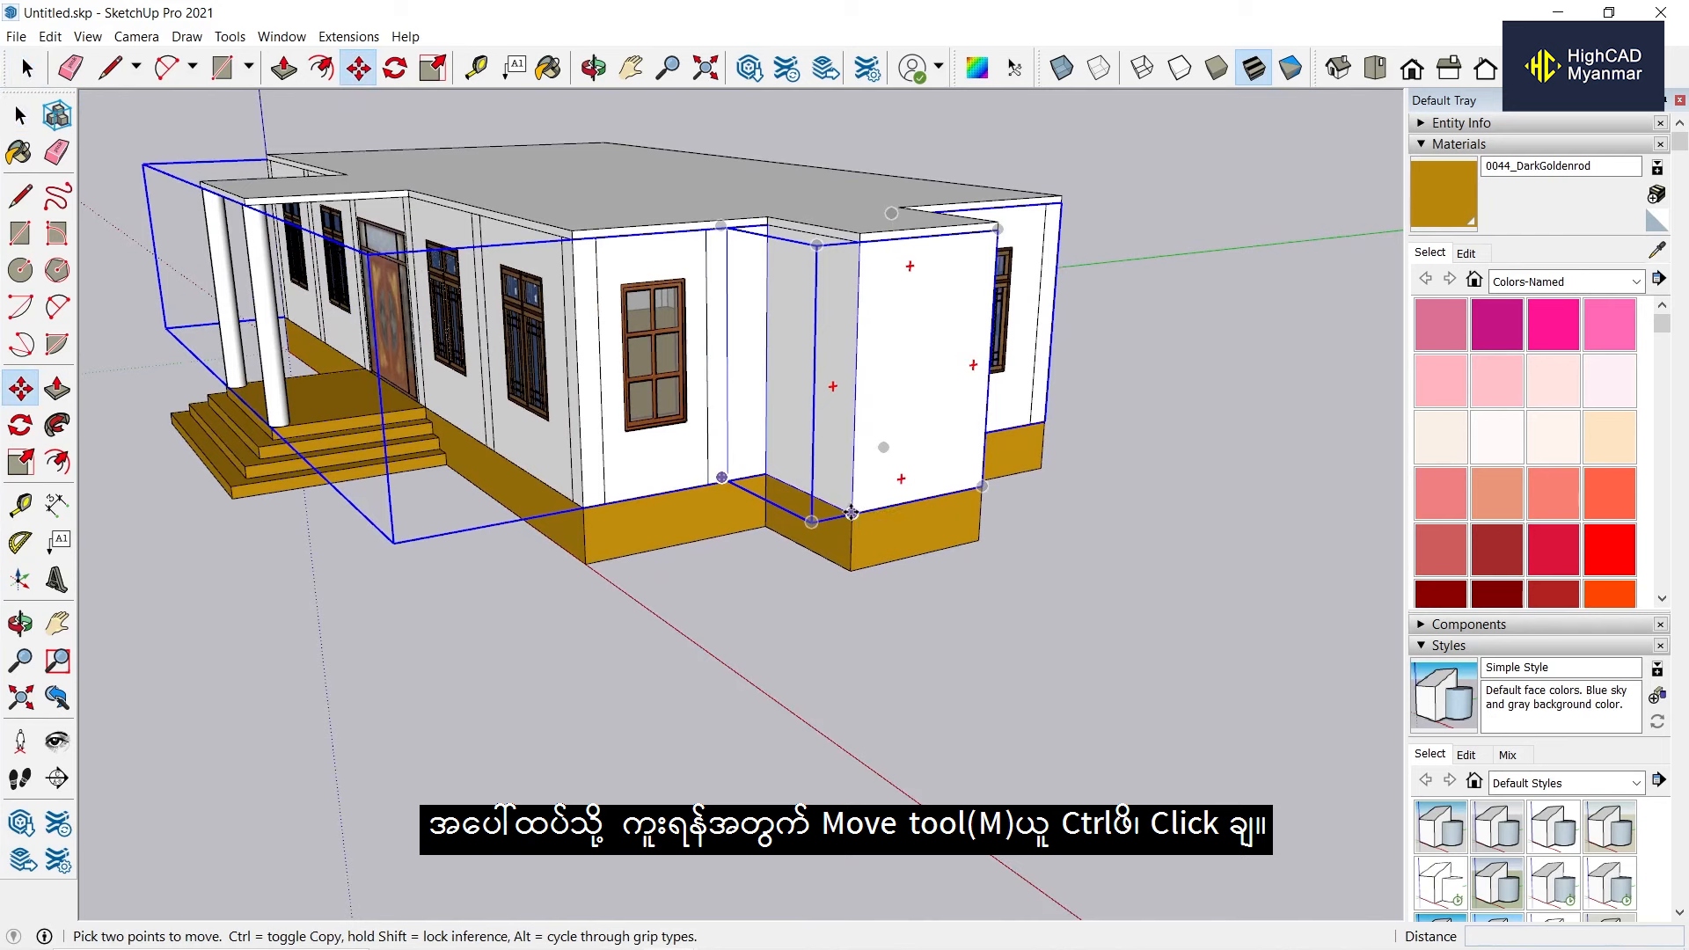
key("ctrl")
left_click(851, 513)
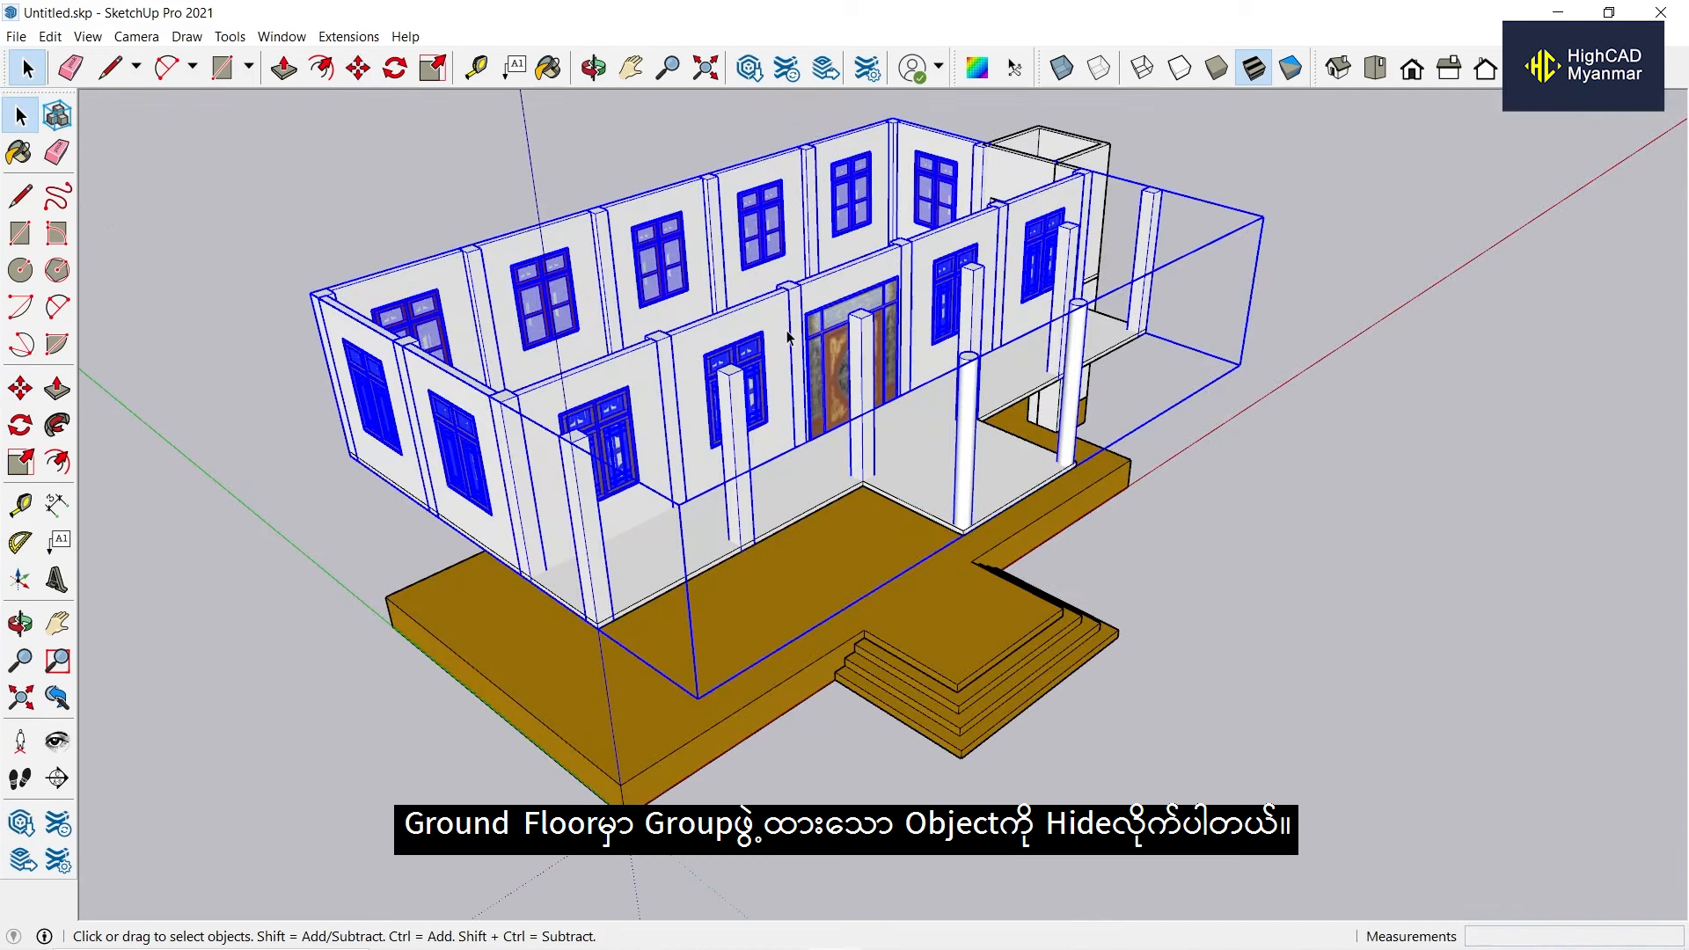
Explode the upper floor's building group and combine its walls, windows and door into one group, leaving out the columns.
right_click(788, 334)
left_click(858, 478)
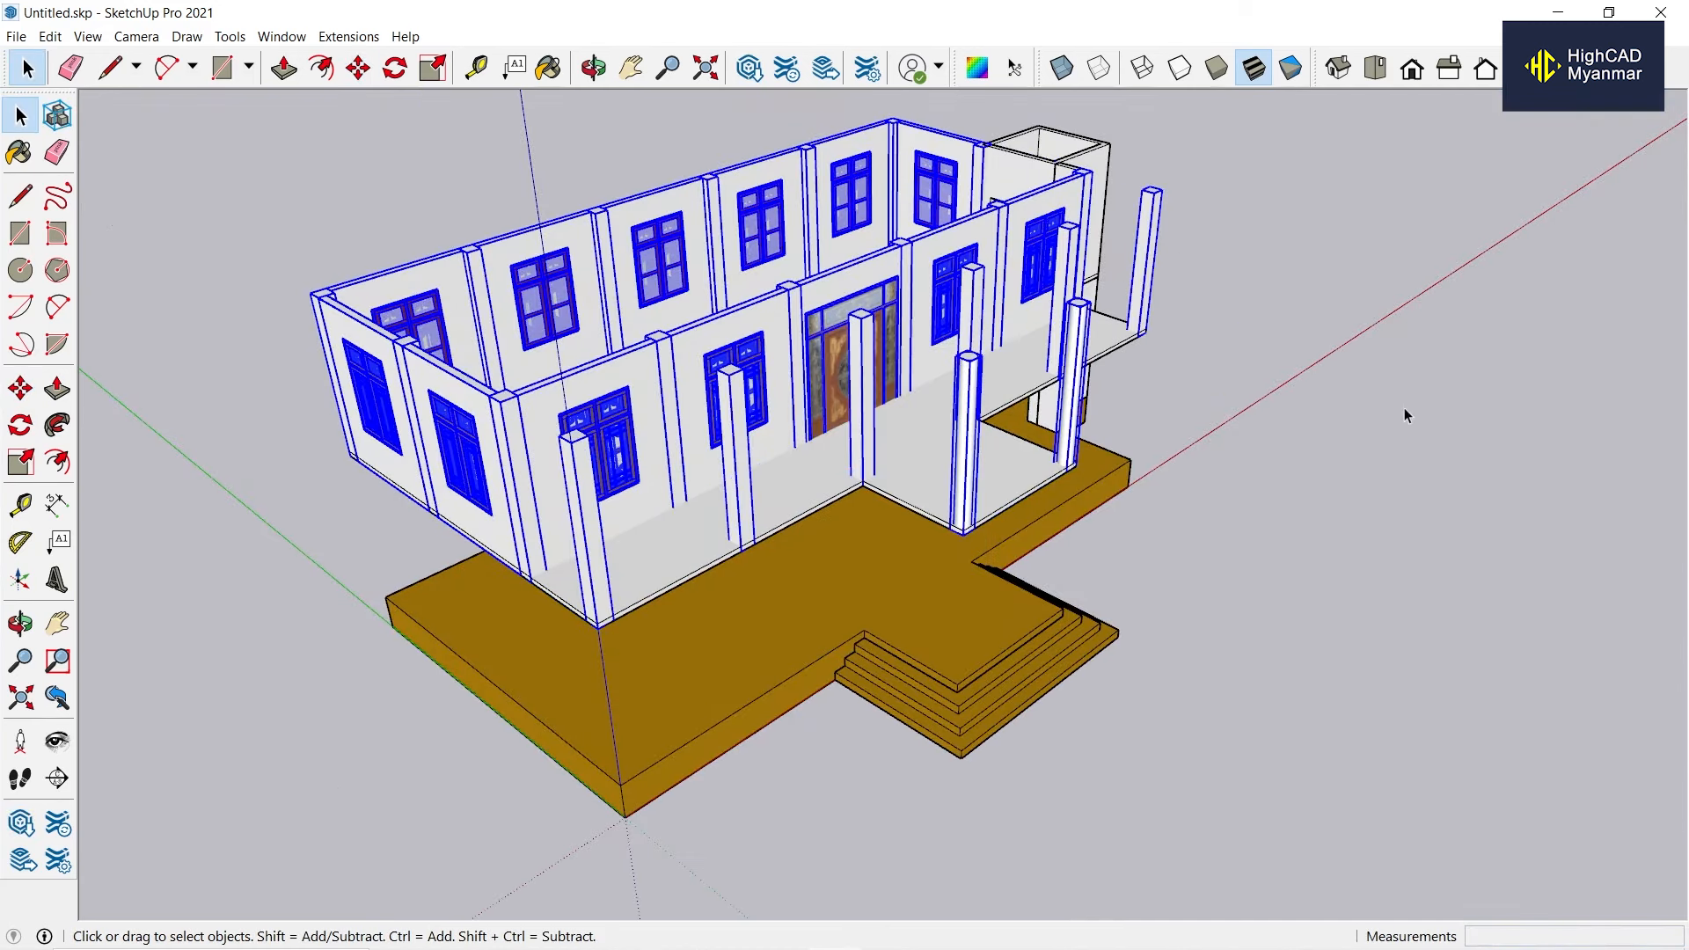
left_click(734, 339)
scroll(641, 351, "up", 2)
left_click(569, 428, "ctrl")
left_click(414, 443, "ctrl")
left_click(344, 337, "ctrl")
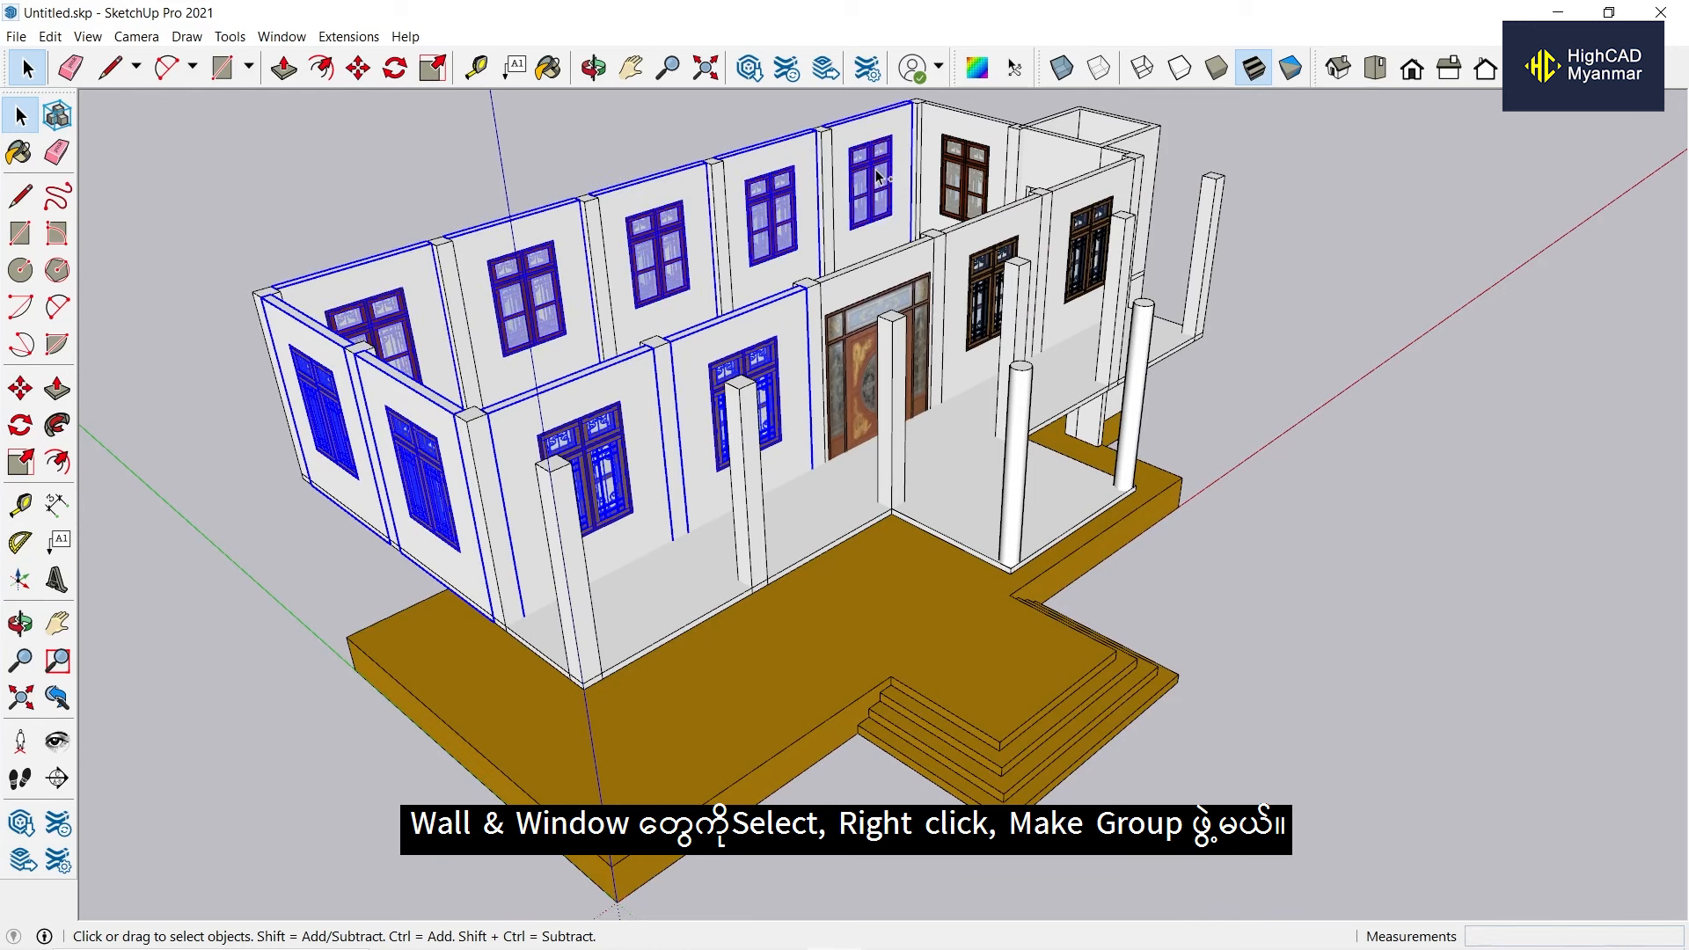
left_click(1091, 244, "ctrl")
left_click(963, 244, "ctrl")
left_click(866, 280, "ctrl")
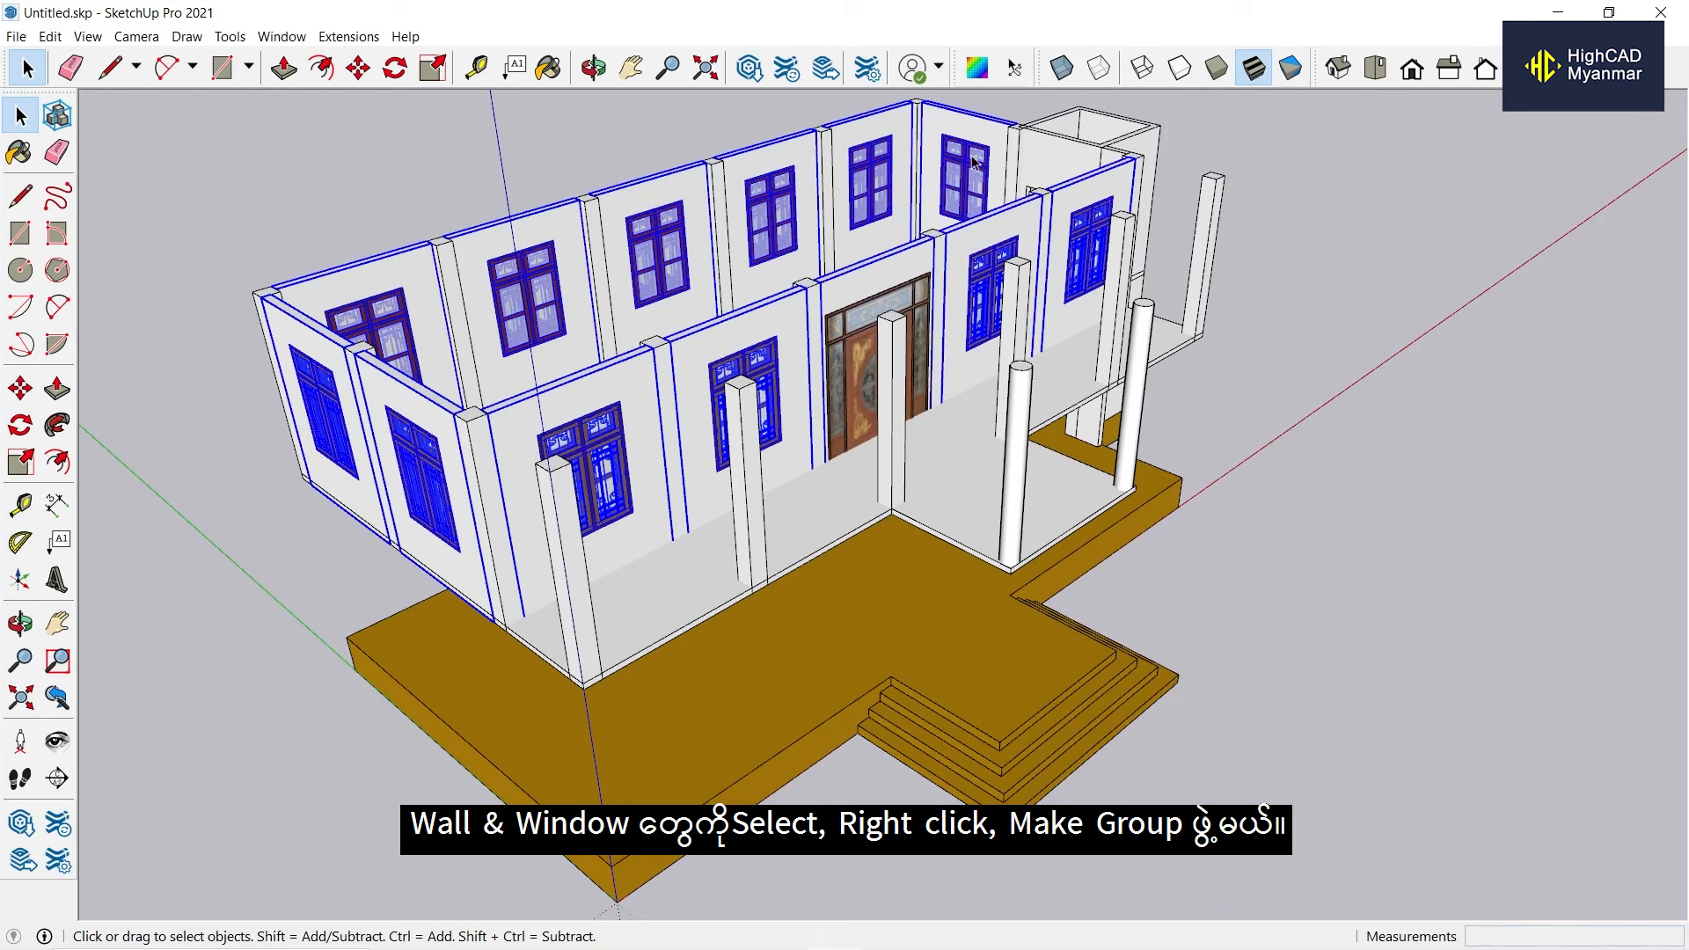
scroll(1091, 230, "up", 5)
middle_click_drag(1104, 246, 1177, 289)
scroll(1135, 164, "down", 8)
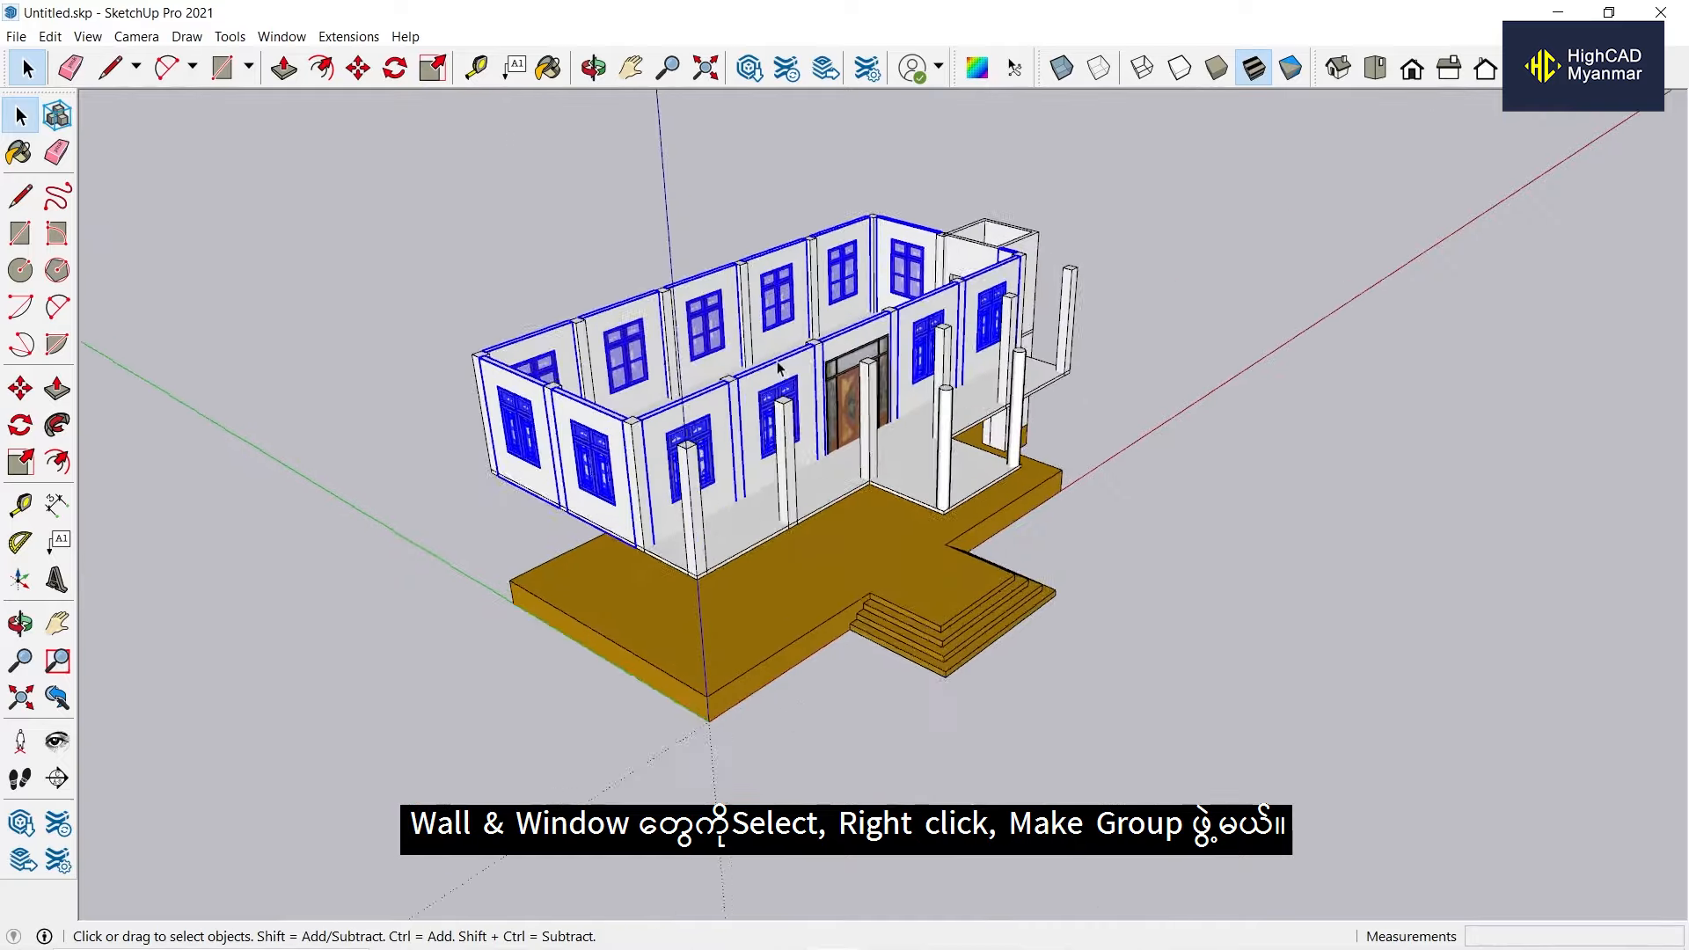
scroll(912, 363, "up", 8)
right_click(901, 331)
left_click(955, 512)
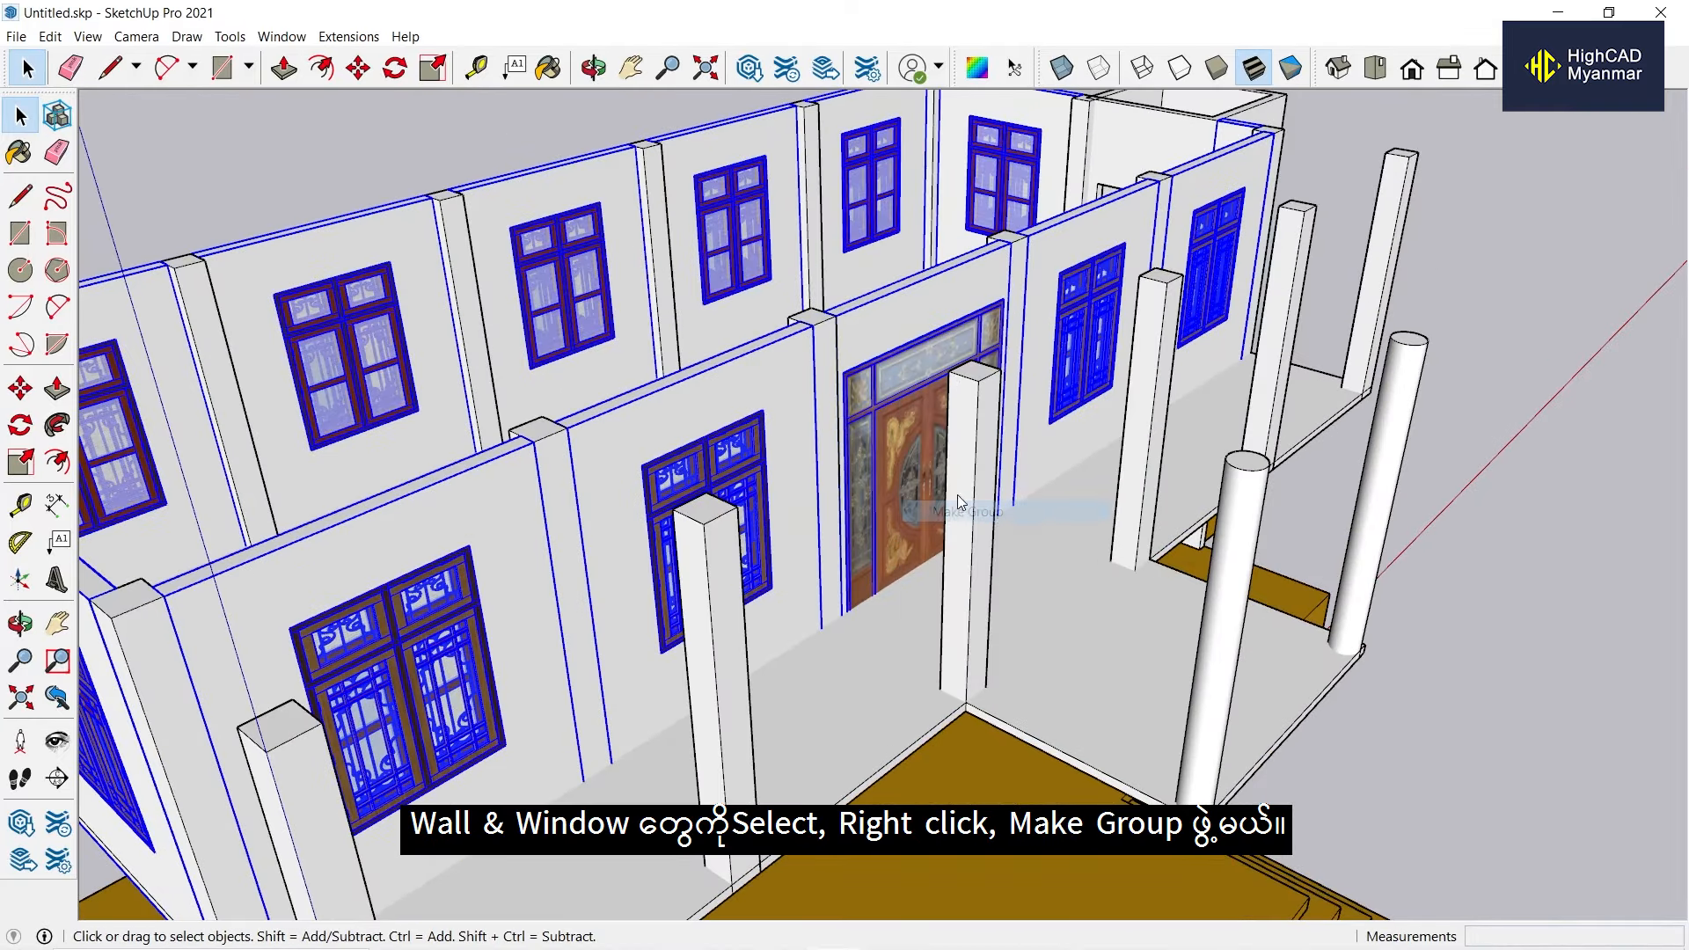
scroll(948, 364, "down", 6)
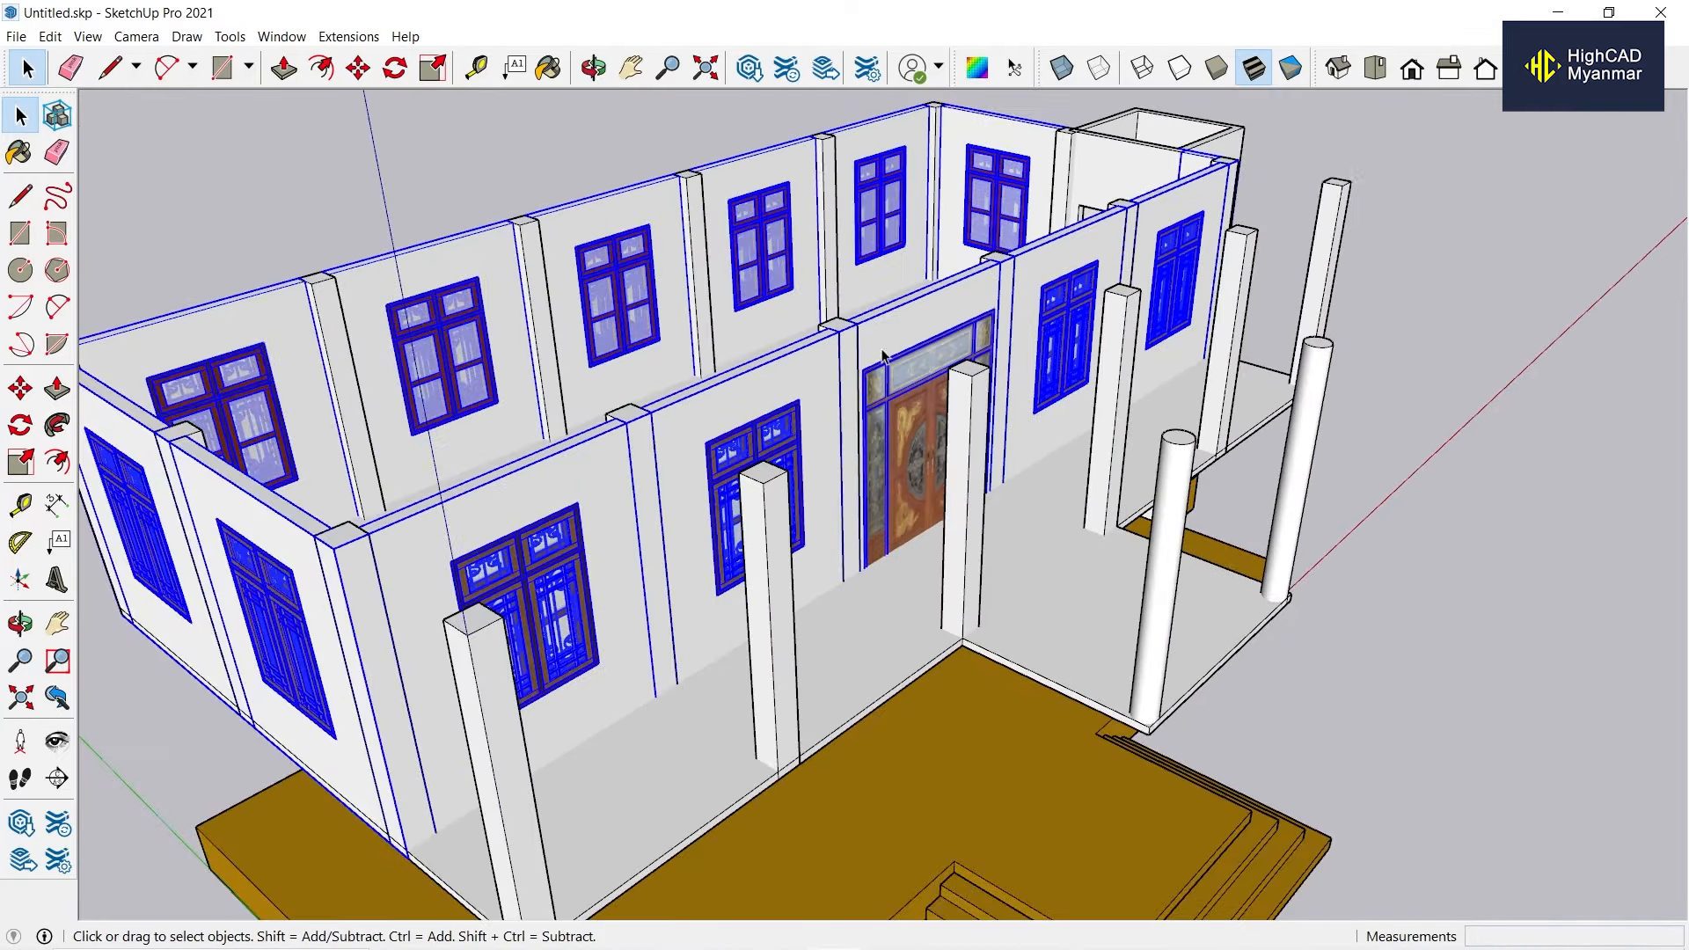
Hide the upper floor's group of walls, windows and door.
right_click(609, 400)
left_click(685, 456)
scroll(719, 451, "down", 3)
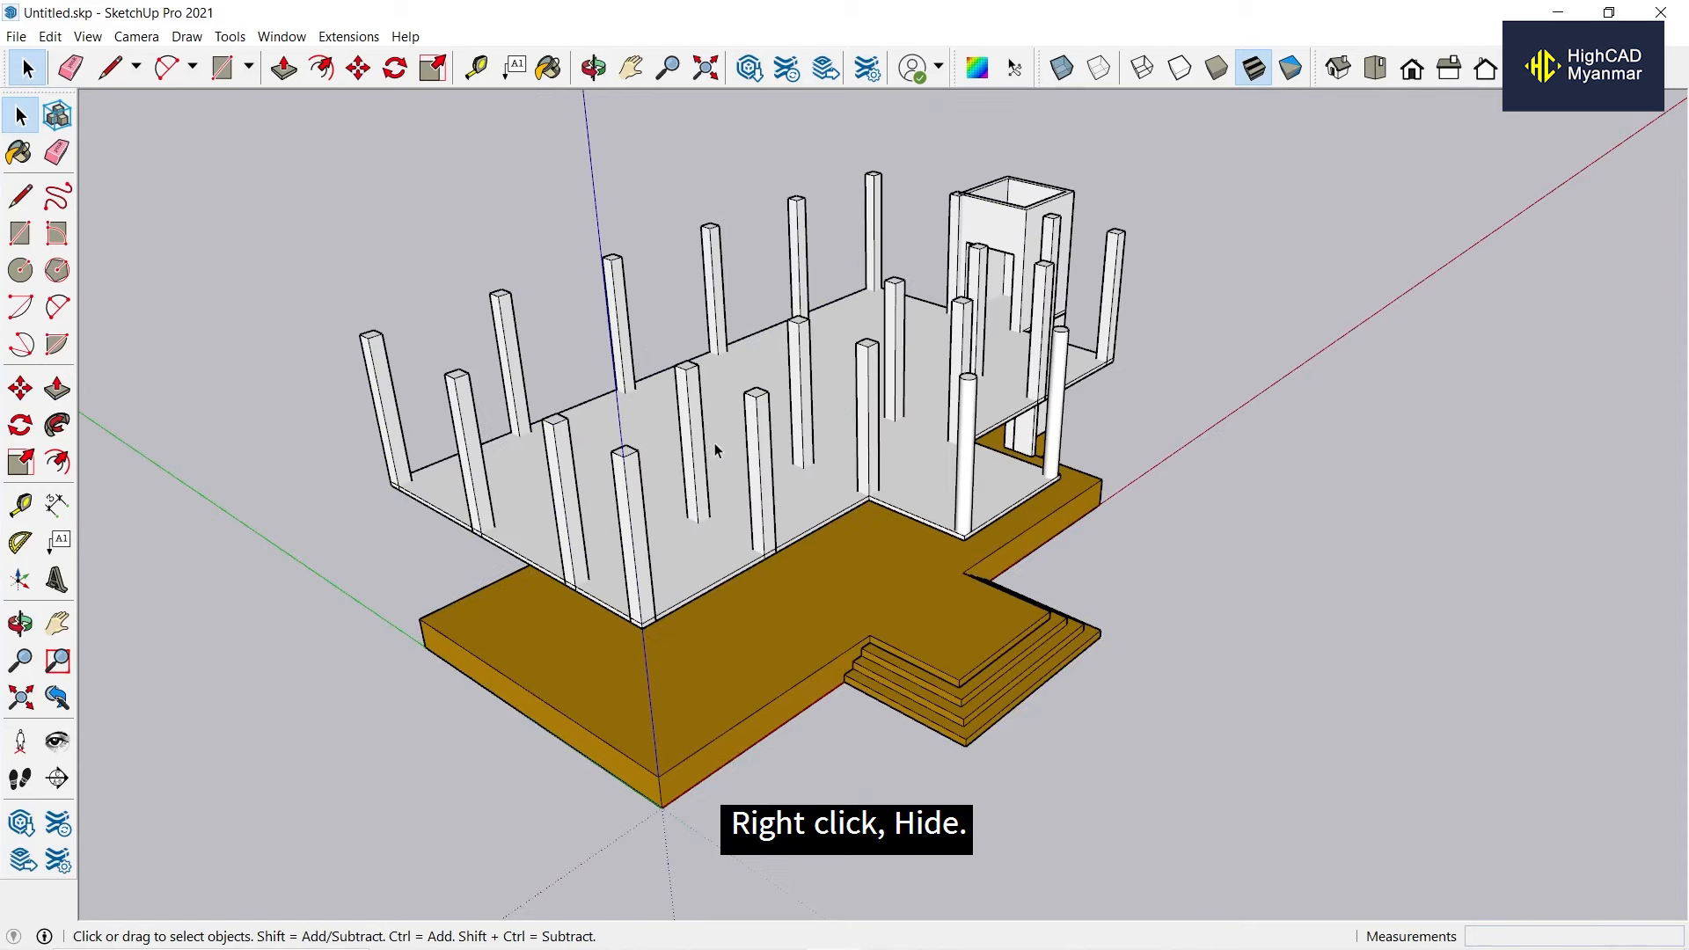
Draw a 50' by 26' rectangle across the tops of the upper floor's columns, from corner to opposite corner.
middle_click_drag(852, 408, 554, 615)
key("r")
left_click(325, 422)
scroll(1148, 354, "up", 4)
left_click(1254, 219)
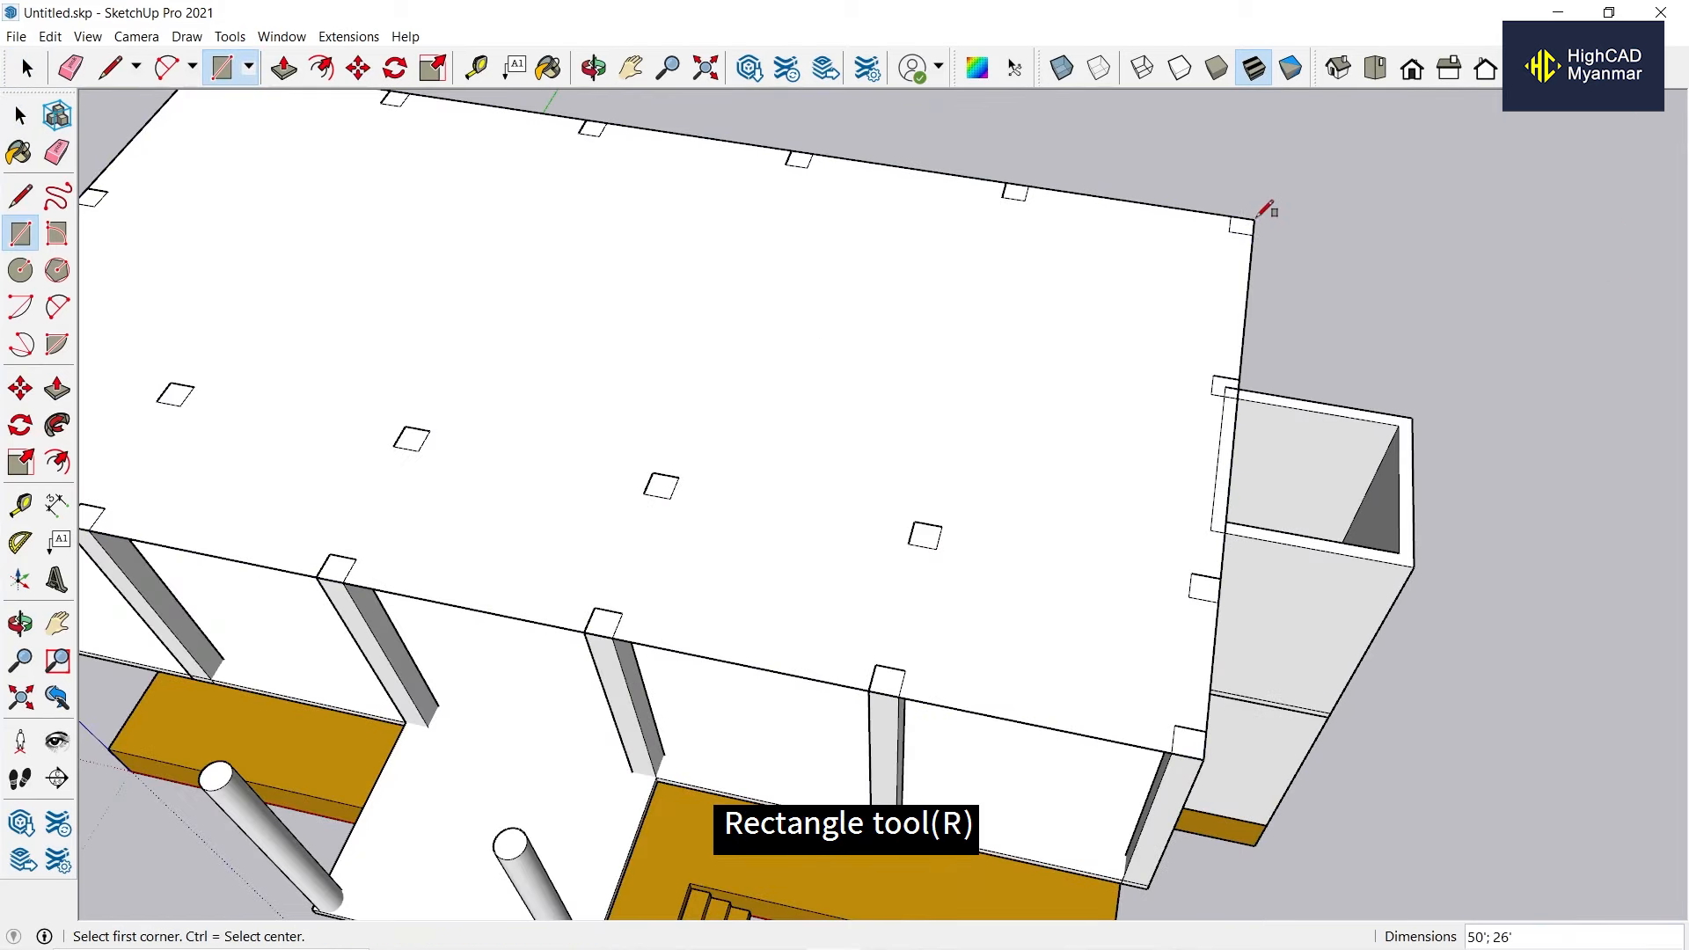
Draw a rectangle over the upper porch floor, from its outer corner to the opposite corner at the building.
middle_click_drag(1263, 215, 754, 698)
left_click(735, 679)
scroll(598, 374, "up", 4)
scroll(605, 361, "down", 4)
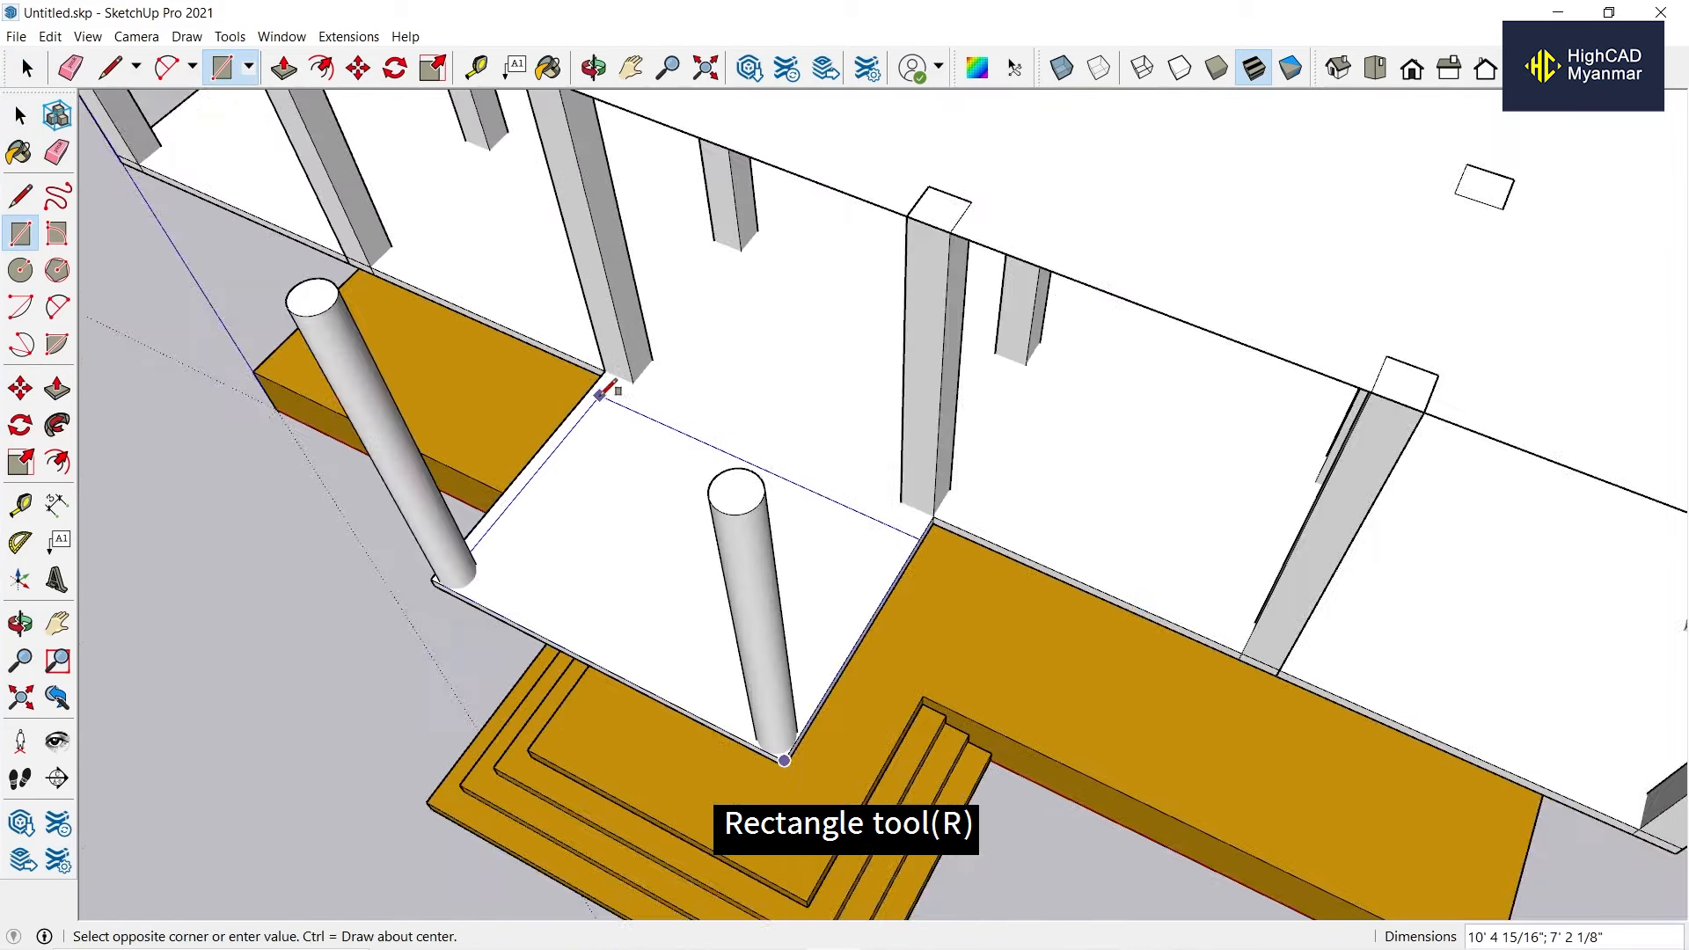
left_click(604, 374)
key("space")
Move the porch rectangle straight up to the tops of the columns, level with the main roof face.
left_click(848, 528)
key("m")
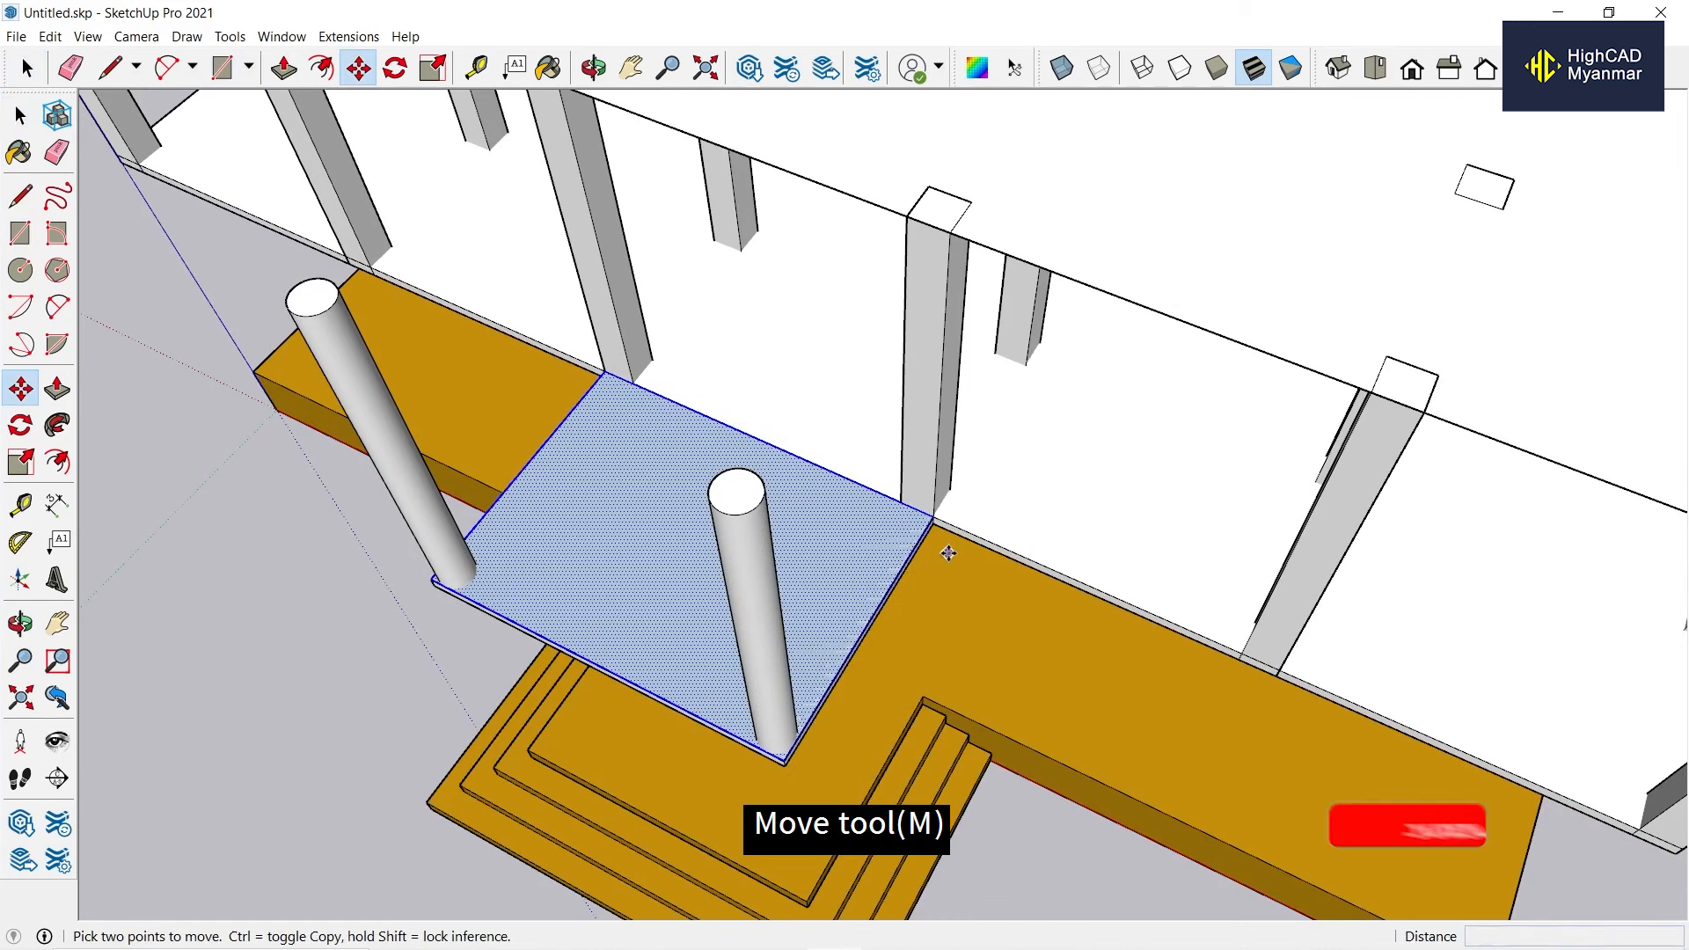
left_click(933, 518)
left_click(951, 232)
scroll(717, 453, "down", 1)
scroll(717, 451, "down", 2)
key("space")
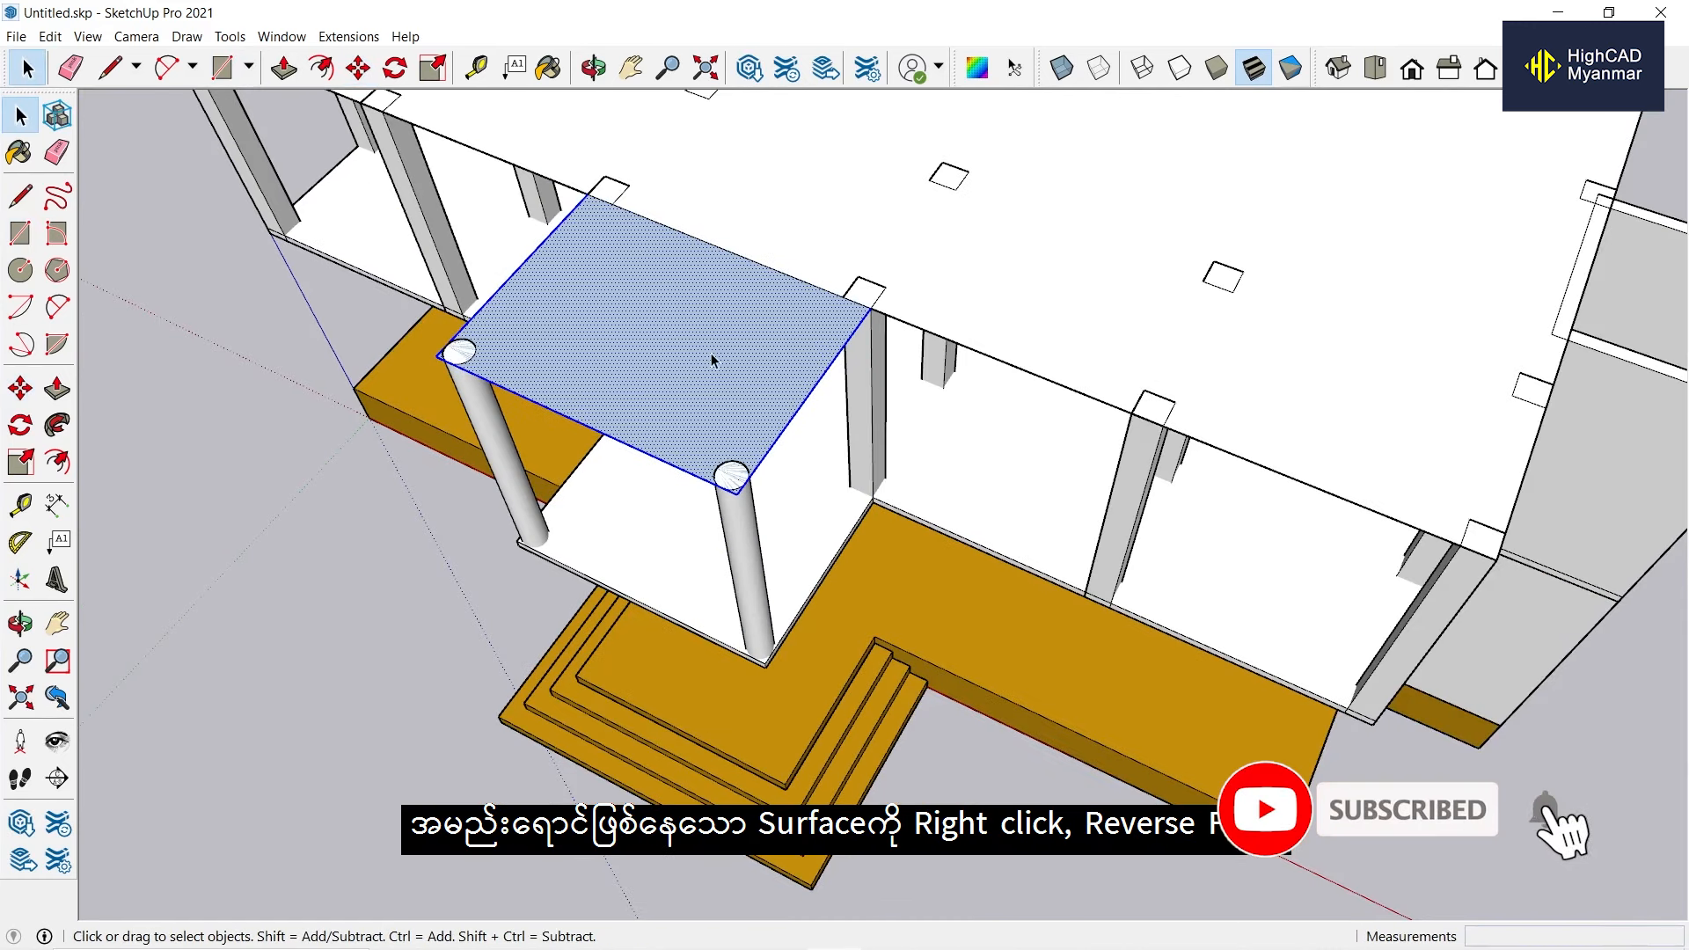
Reverse the raised porch face and erase the edge dividing it from the main roof face.
right_click(712, 360)
left_click(792, 540)
key("e")
left_click(737, 255)
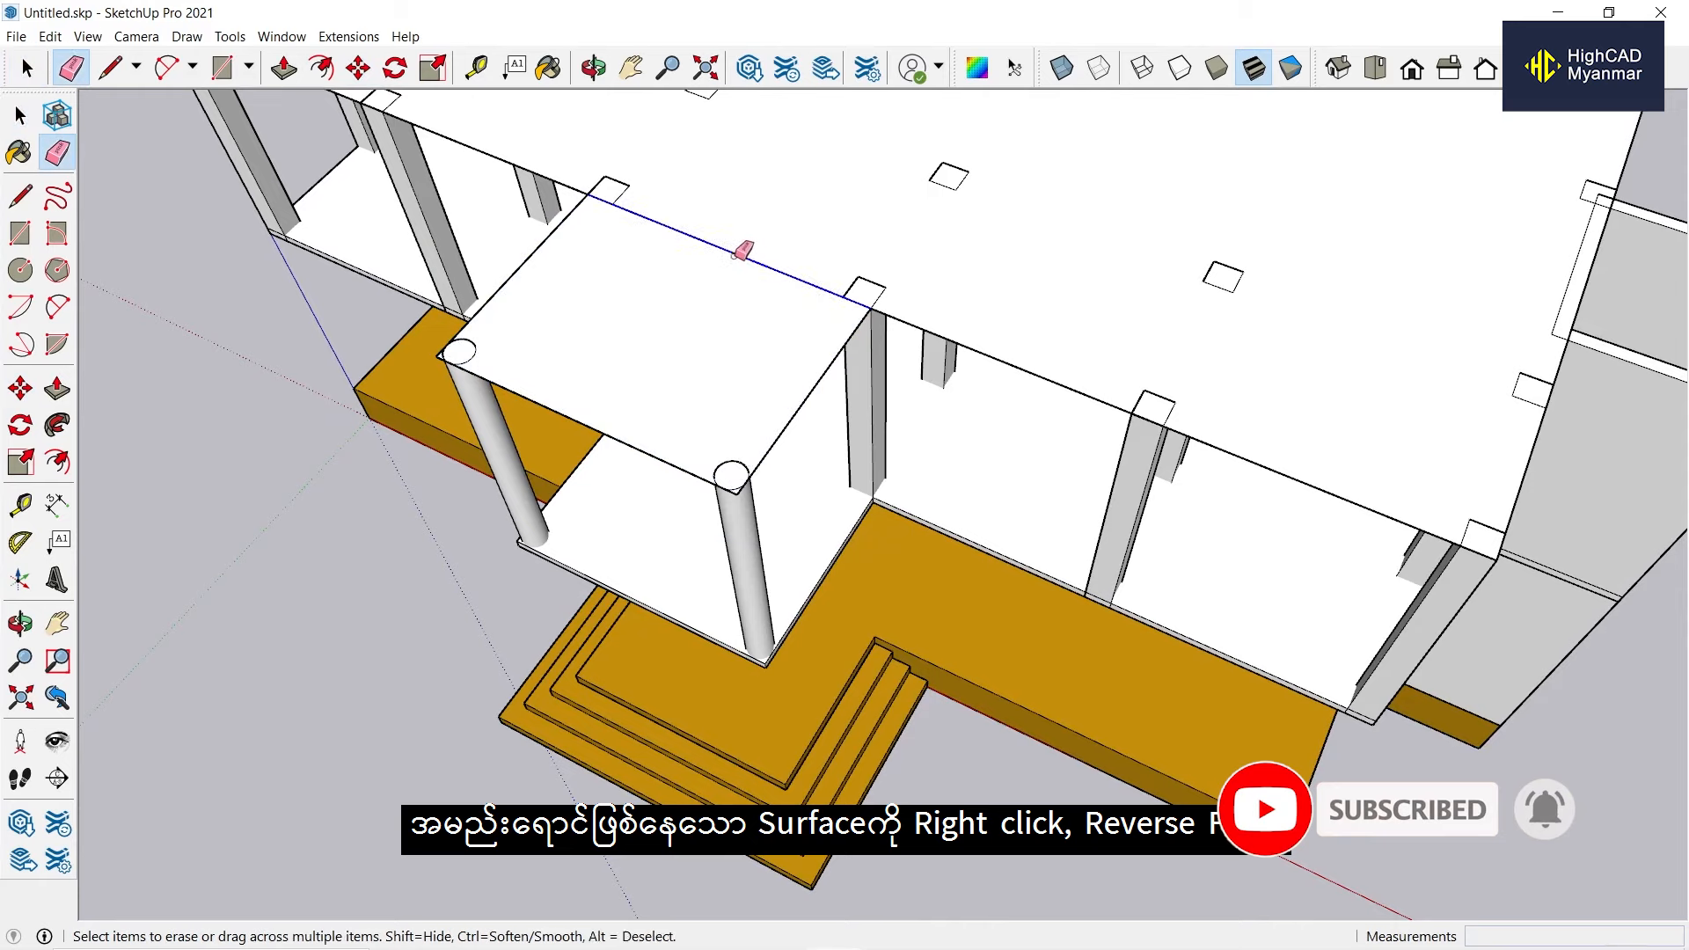
Extrude the combined main and porch roof face to a thickness of 4".
scroll(644, 357, "down", 2)
middle_click_drag(644, 356, 738, 233)
scroll(738, 232, "up", 2)
key("space")
scroll(596, 388, "up", 3)
left_click(600, 401)
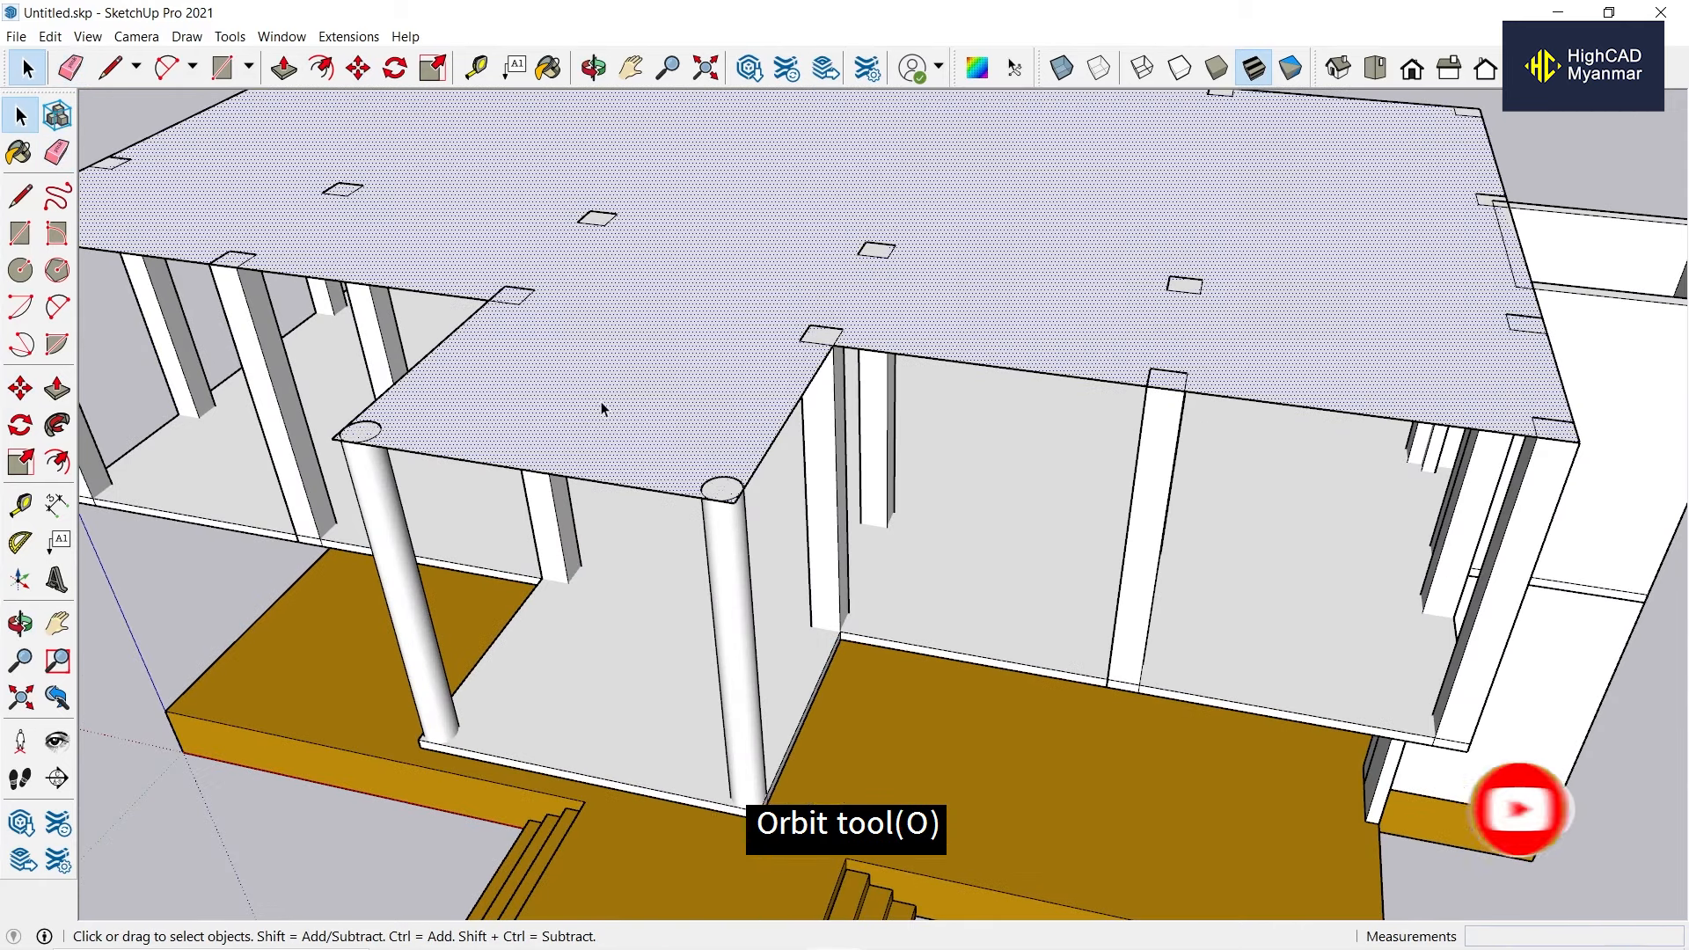
key("p")
left_click(607, 409)
type("4")
key("Return")
scroll(583, 380, "down", 3)
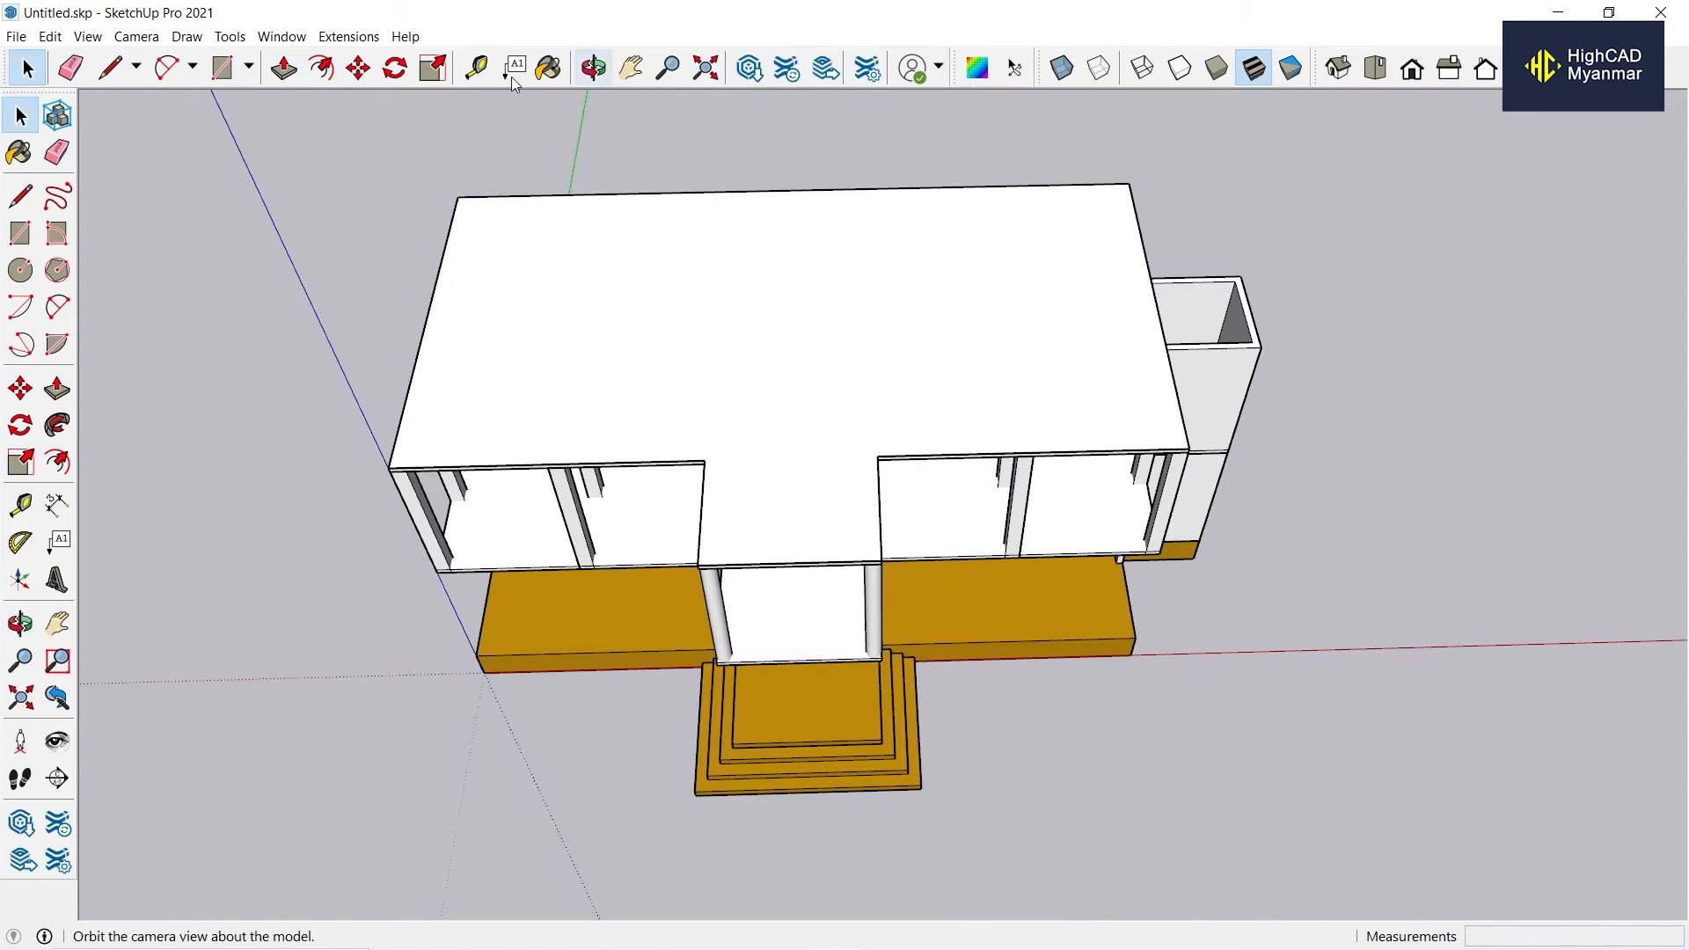
Display the 1001bit - tools toolbar and close it again.
left_click(88, 37)
left_click(130, 60)
left_click(633, 400)
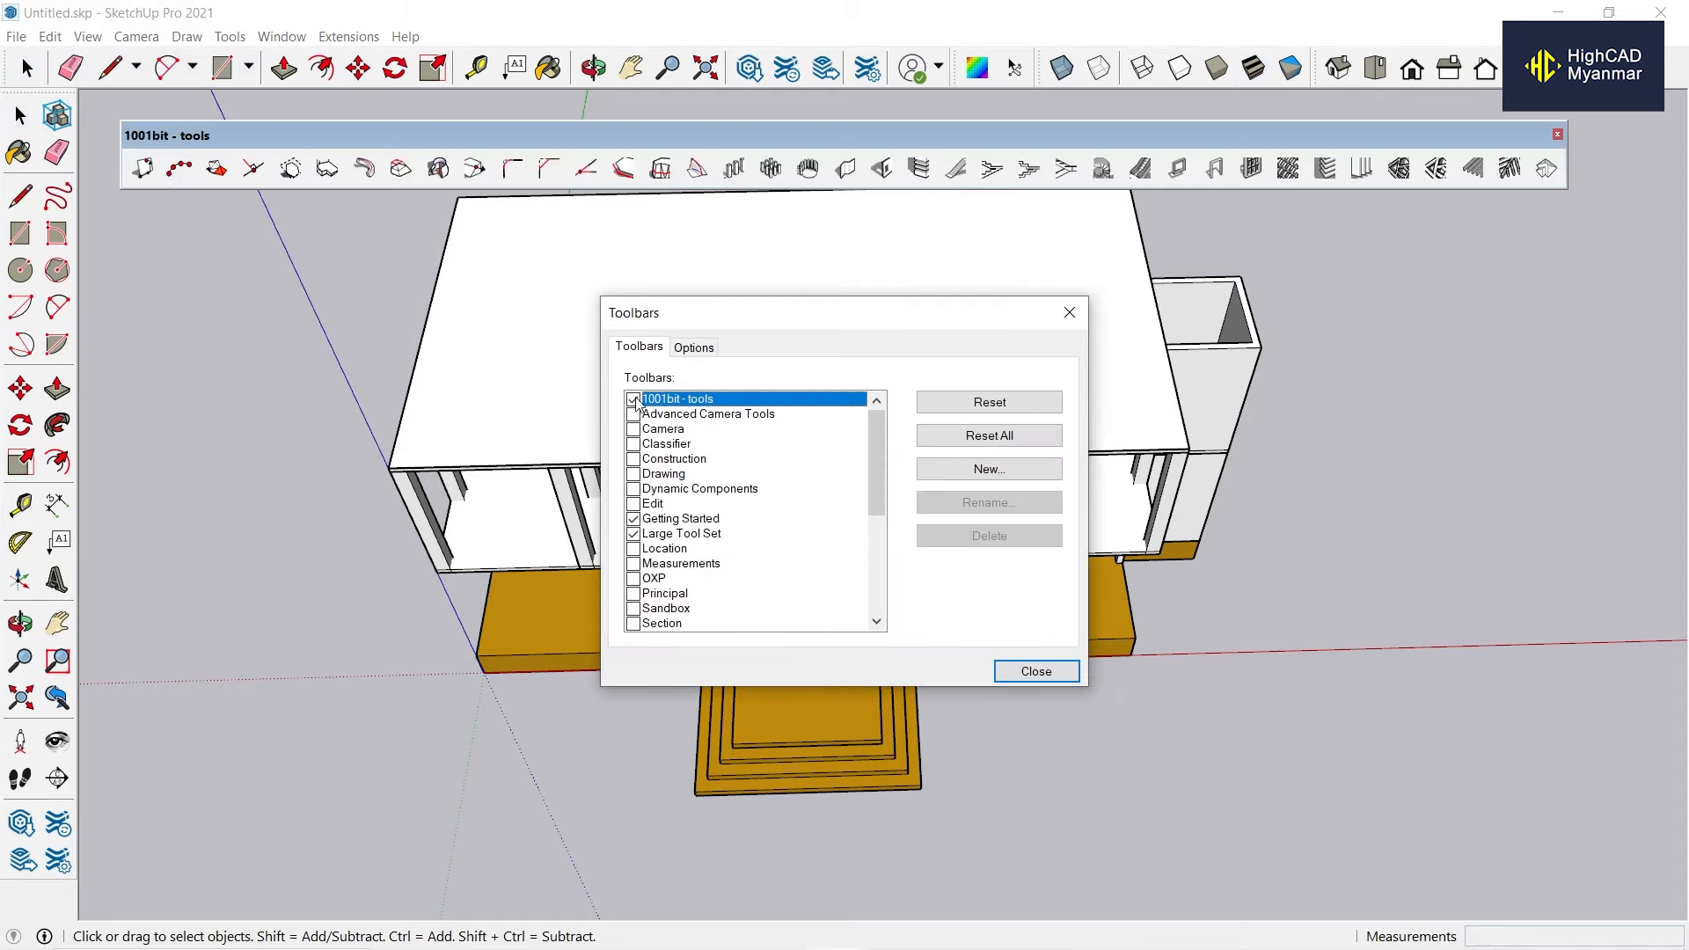
left_click(1069, 313)
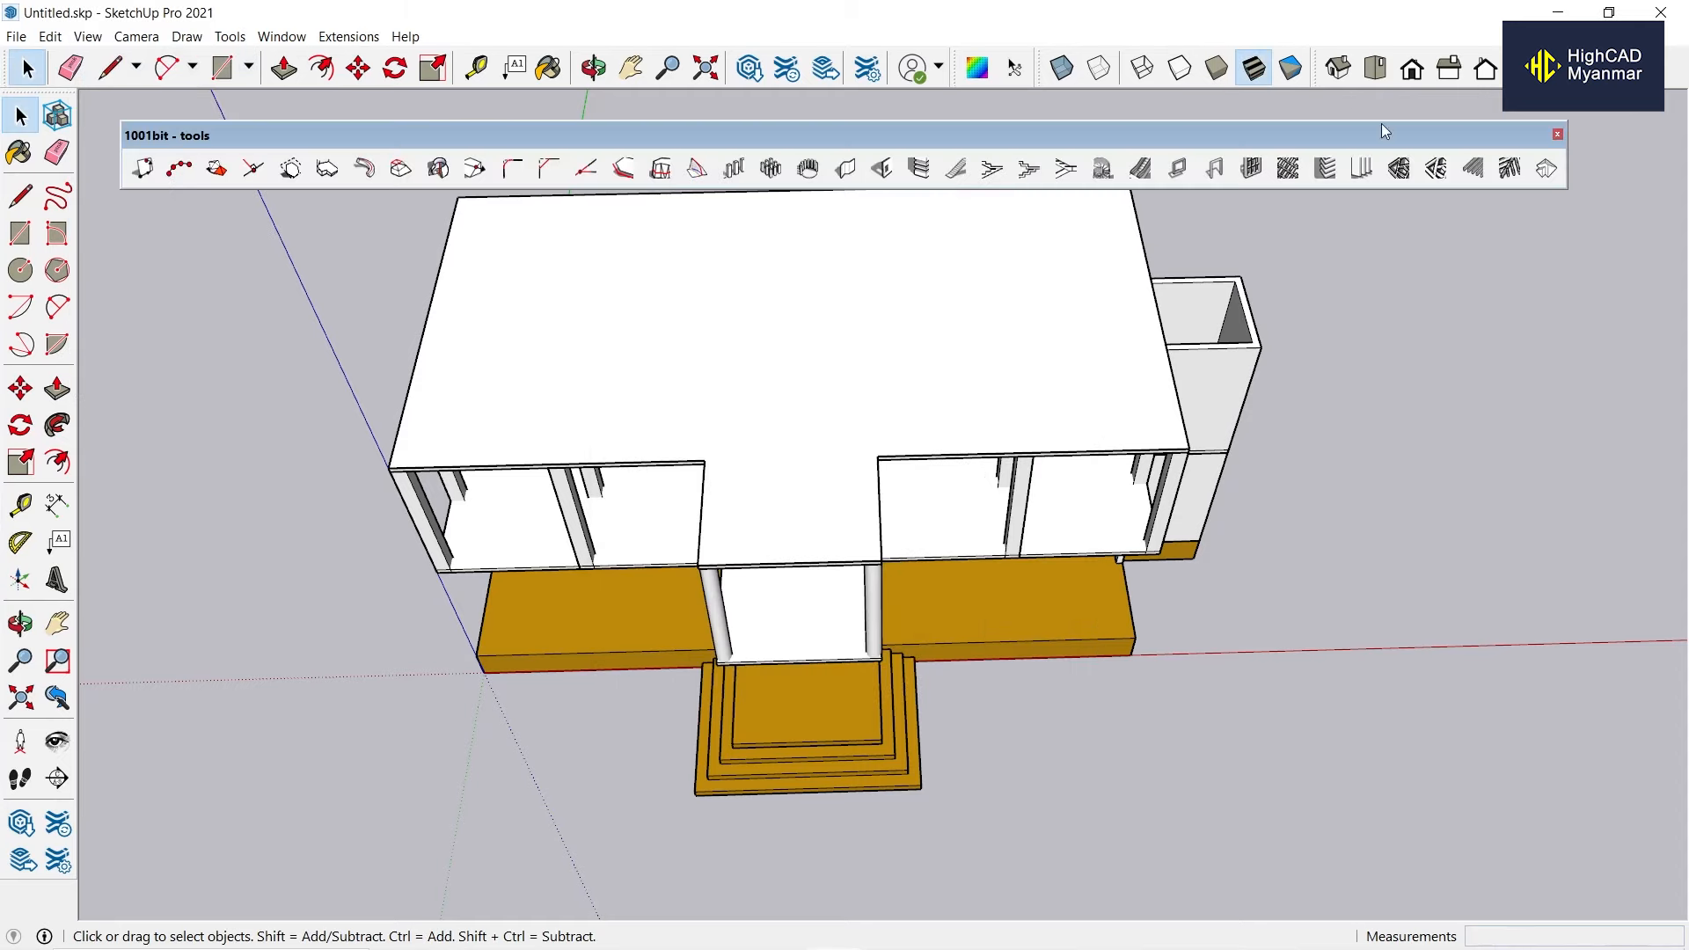
left_click(1557, 135)
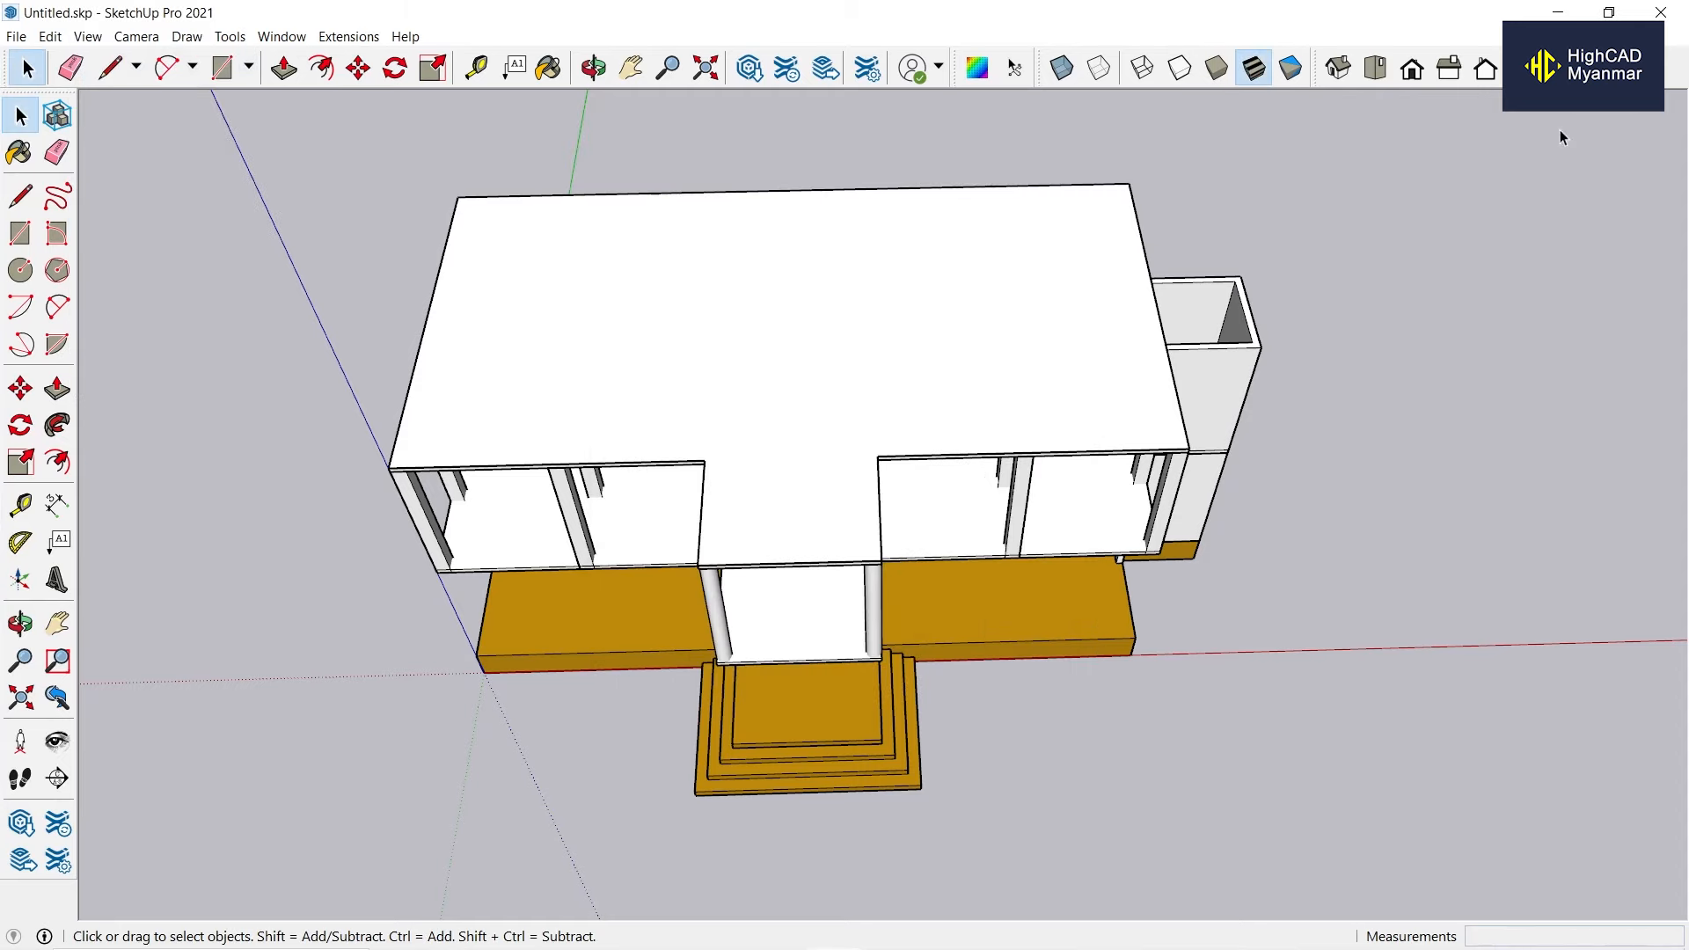
Search the Extension Warehouse for 1001bit tools freeware and open the 1001bit Tools (Freeware) page.
left_click(791, 72)
left_click(473, 91)
type("10")
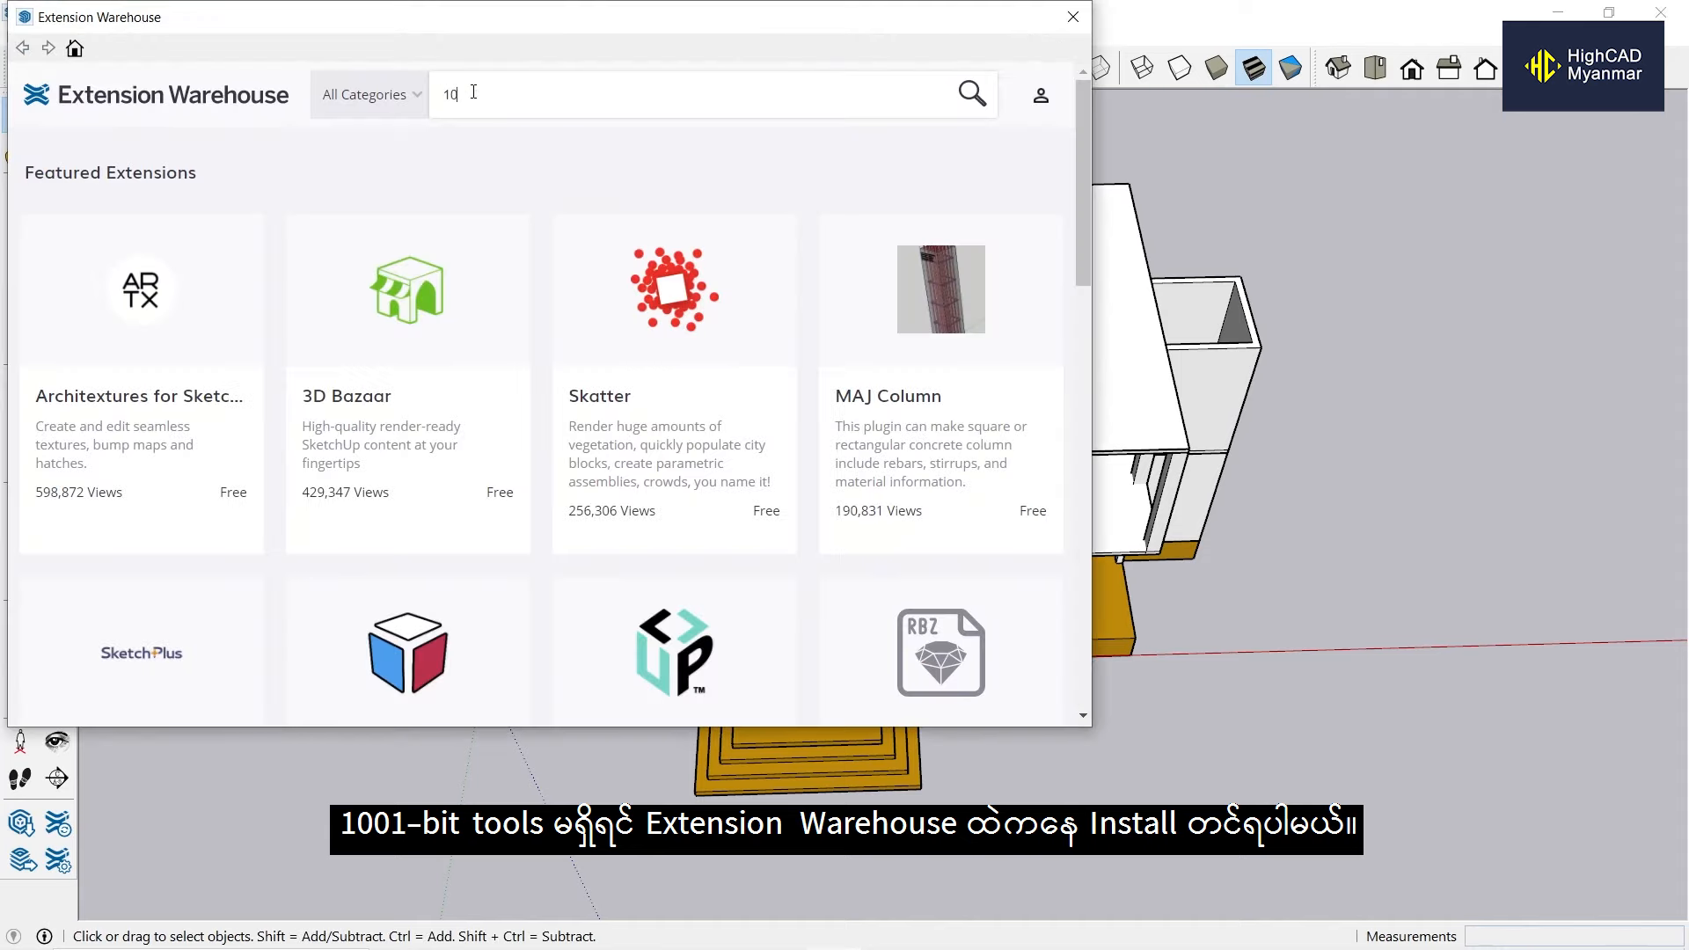
type("01")
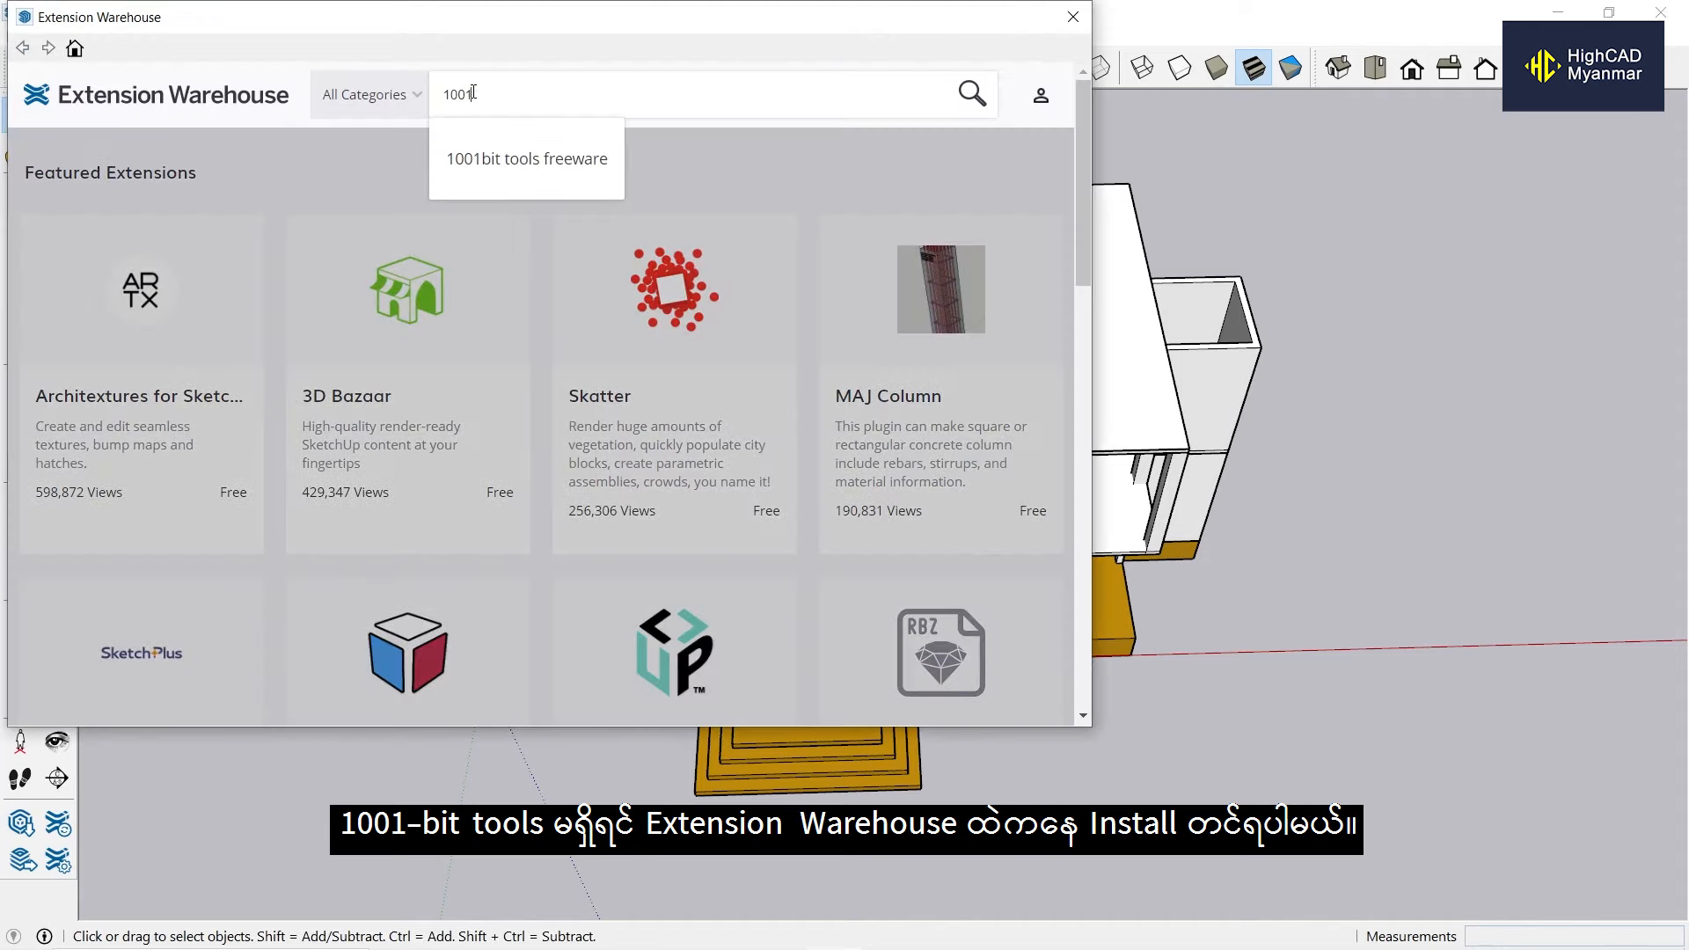
left_click(573, 160)
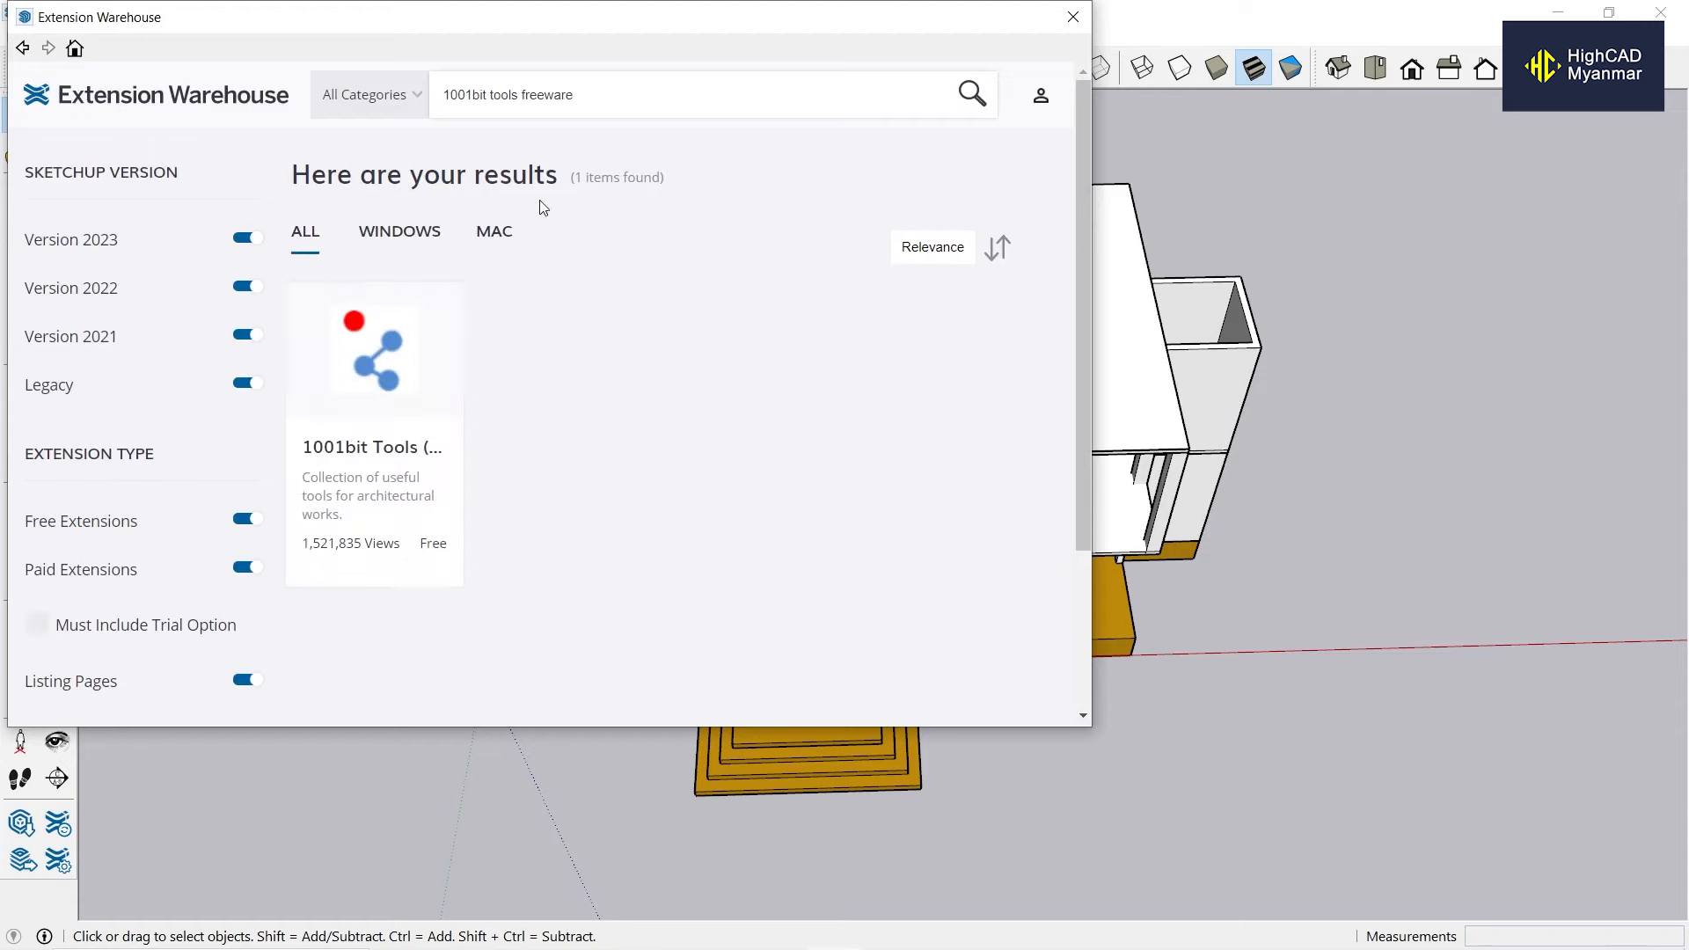
left_click(411, 482)
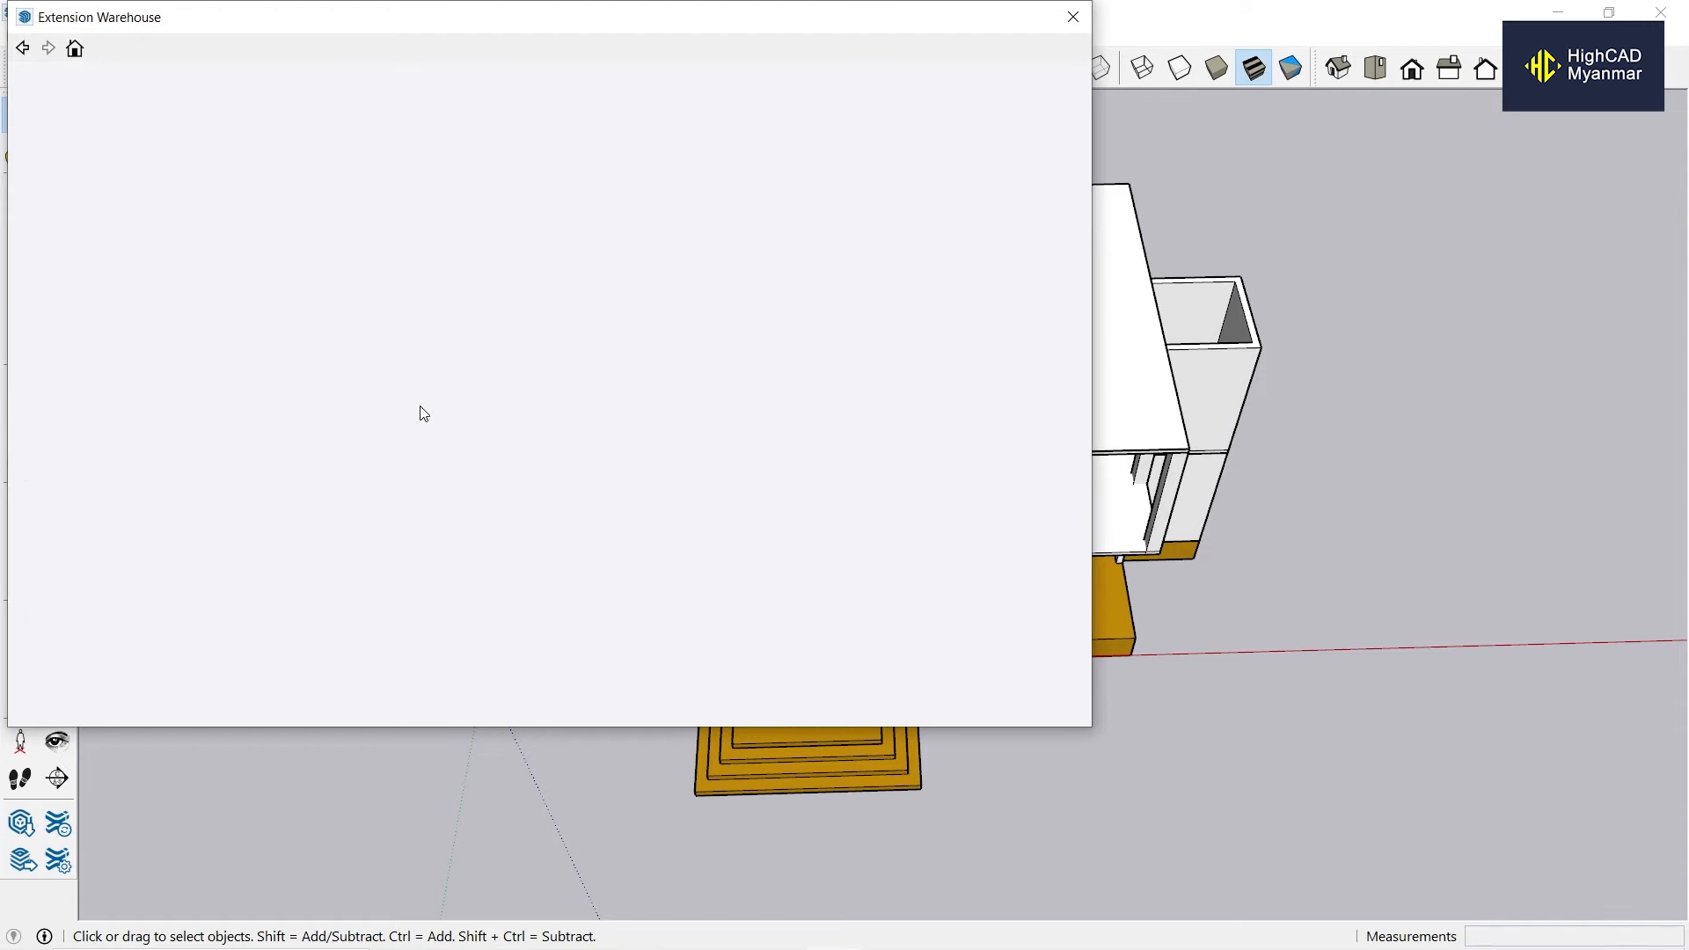
scroll(475, 407, "down", 3)
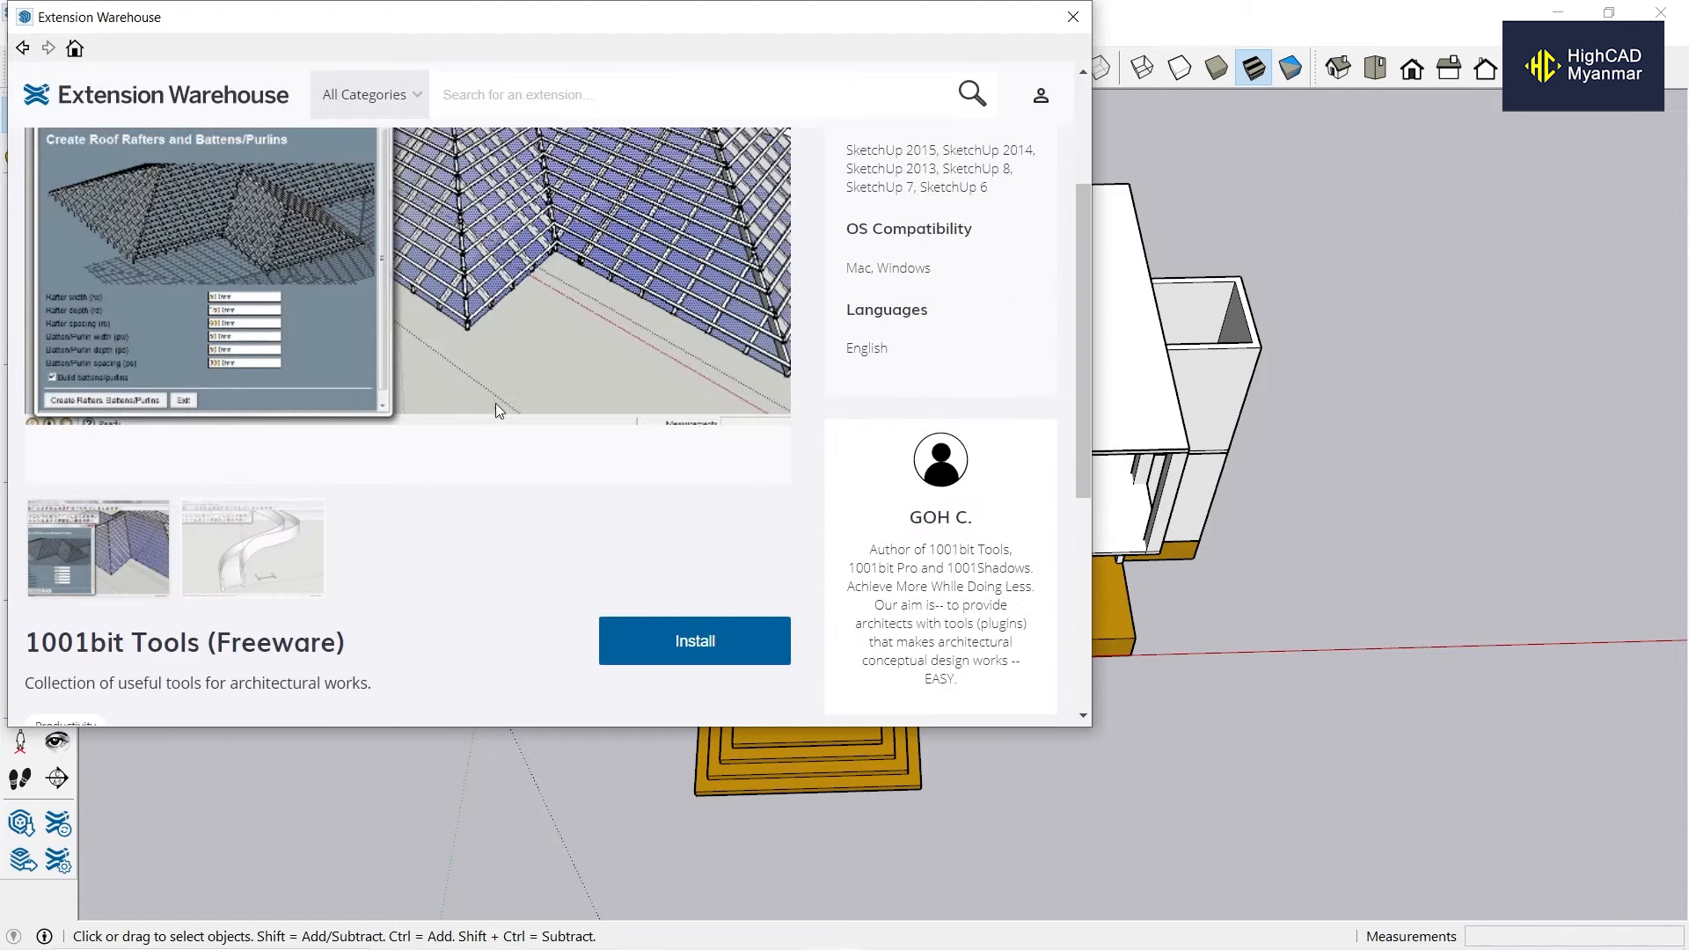
Install the 1001bit Tools (Freeware) extension, allowing its file access, and close the Extension Warehouse.
left_click(699, 657)
left_click(544, 306)
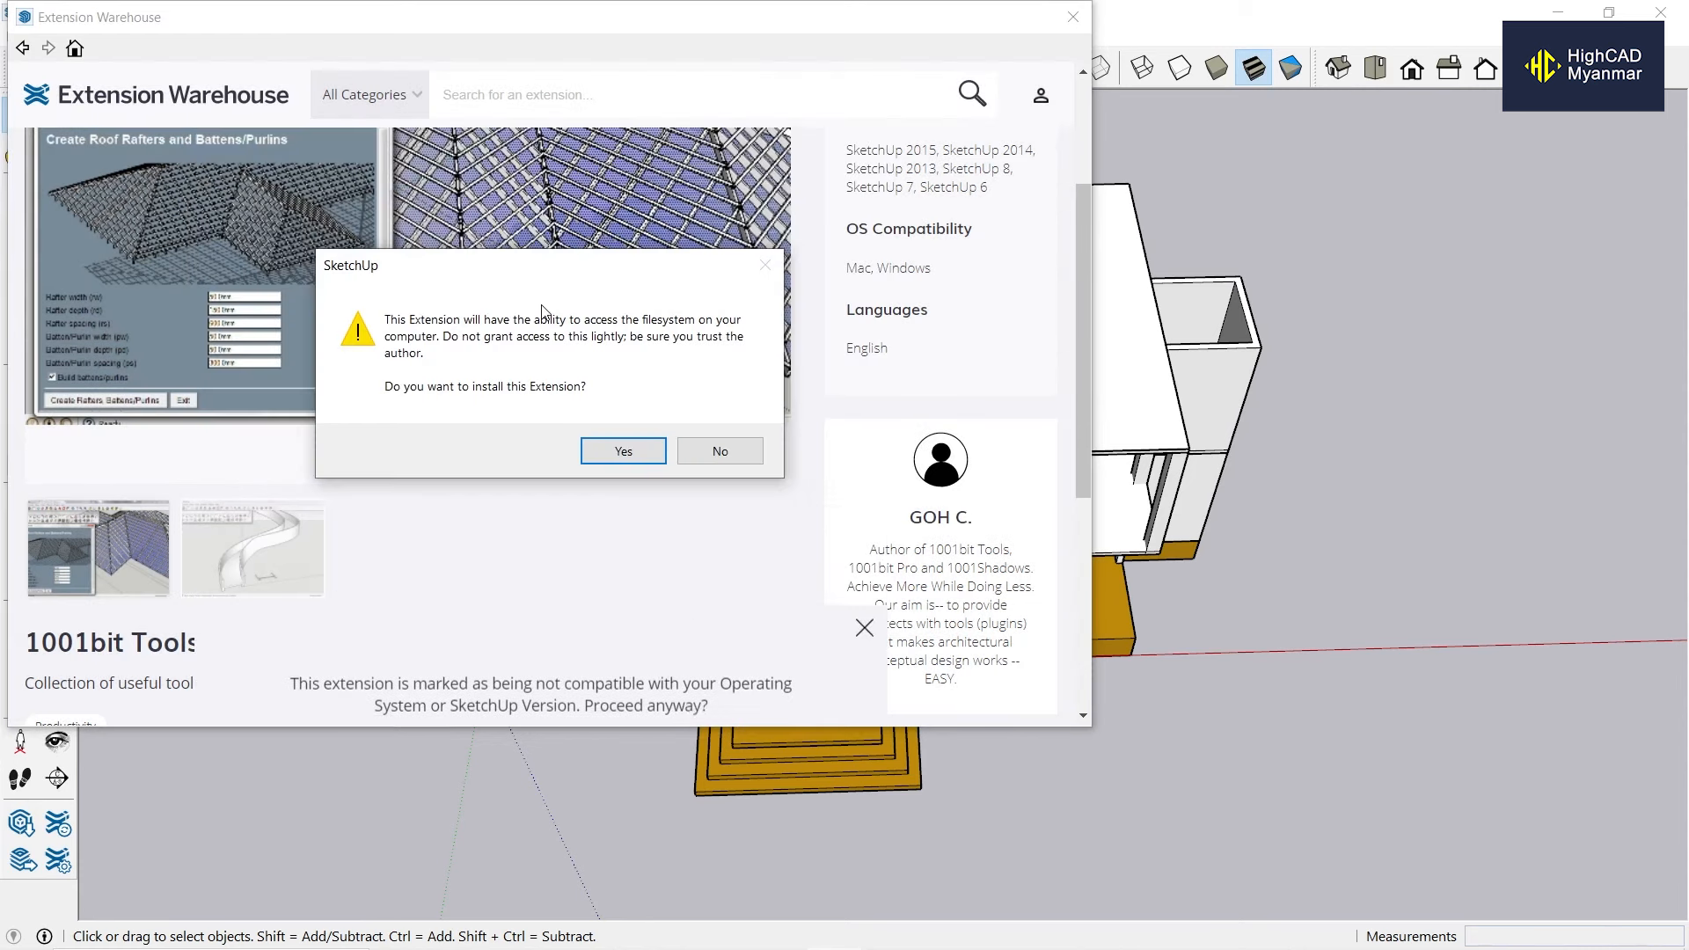
left_click(623, 451)
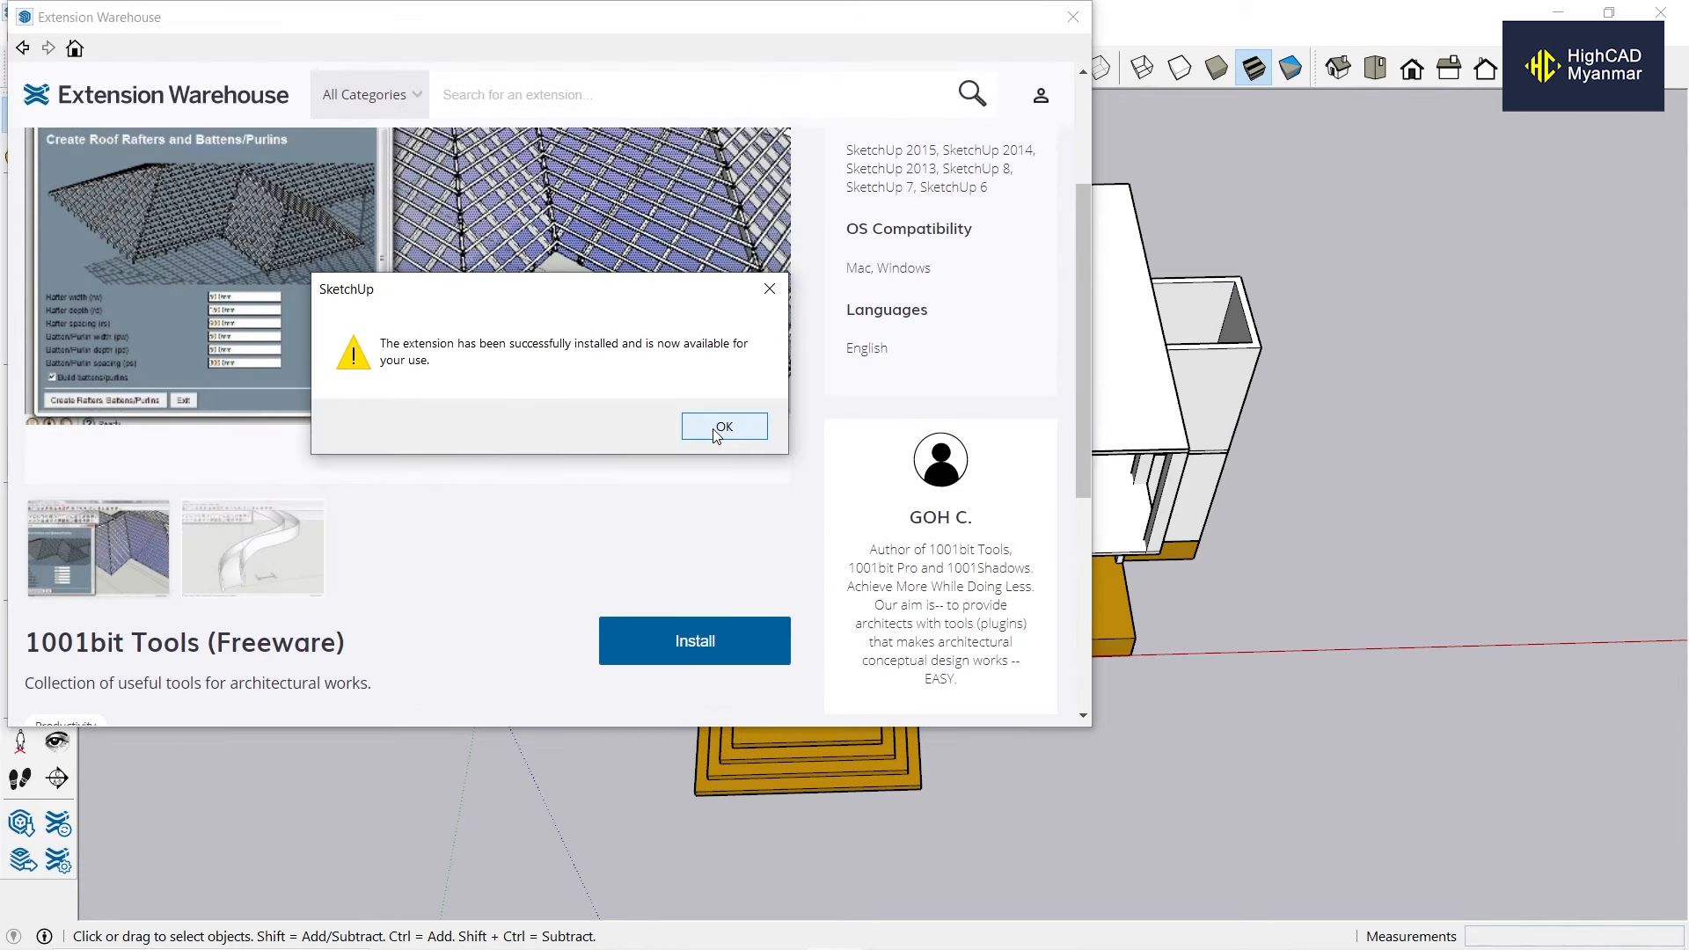
left_click(721, 428)
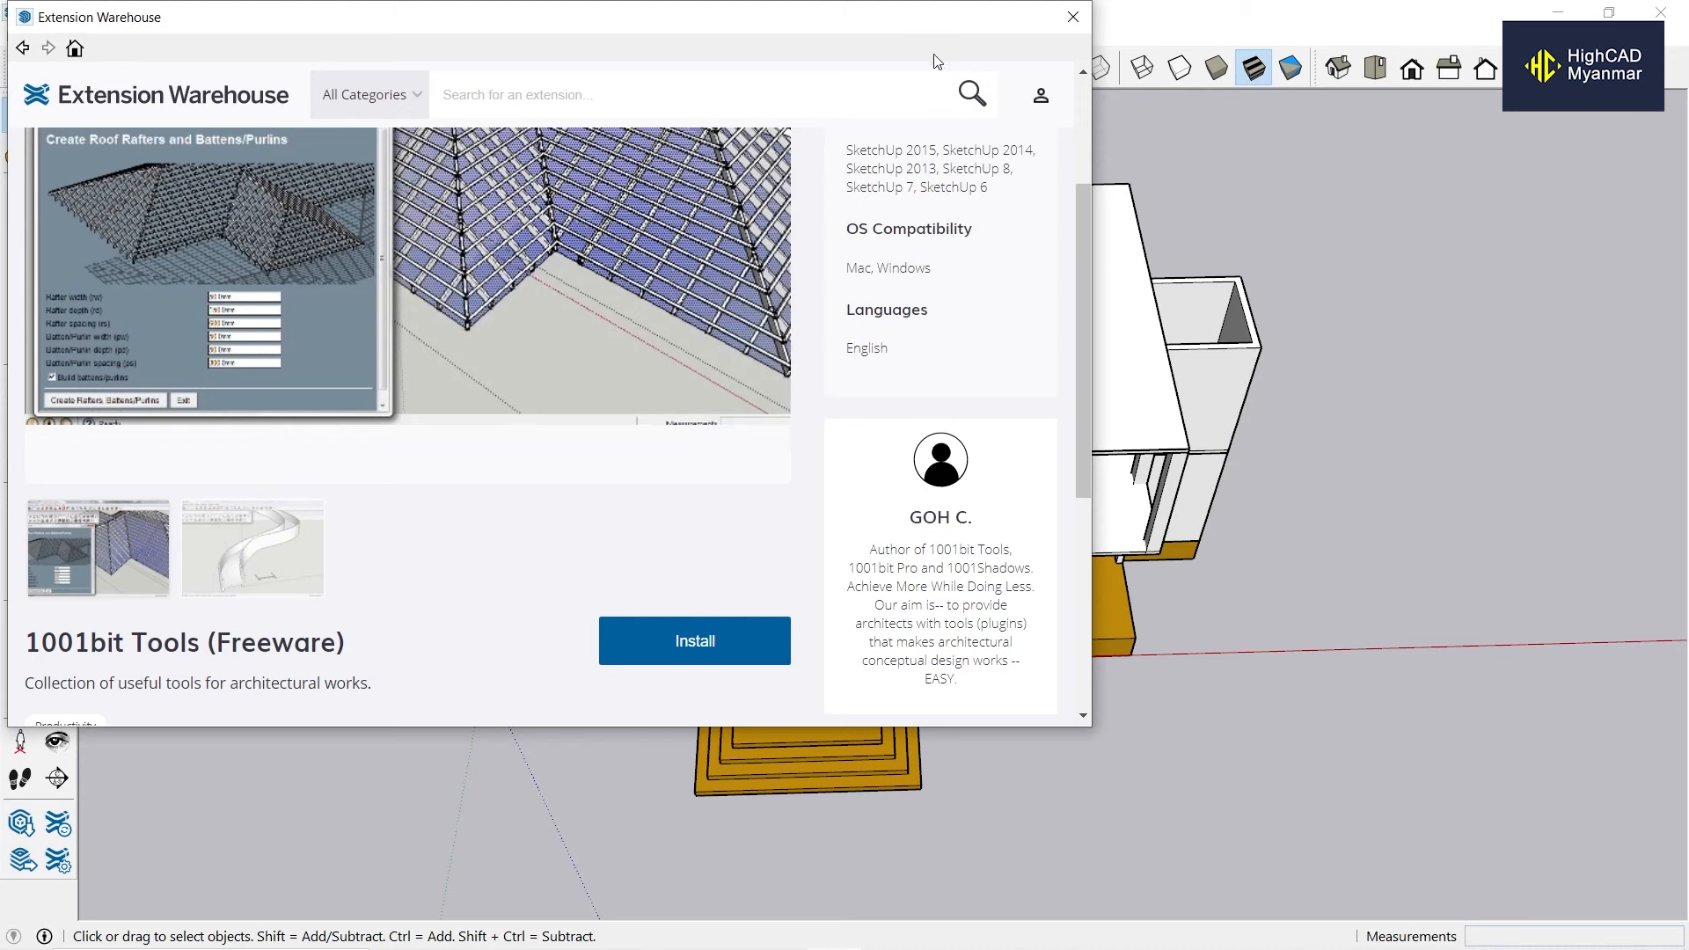
left_click(1072, 17)
left_click(1563, 924)
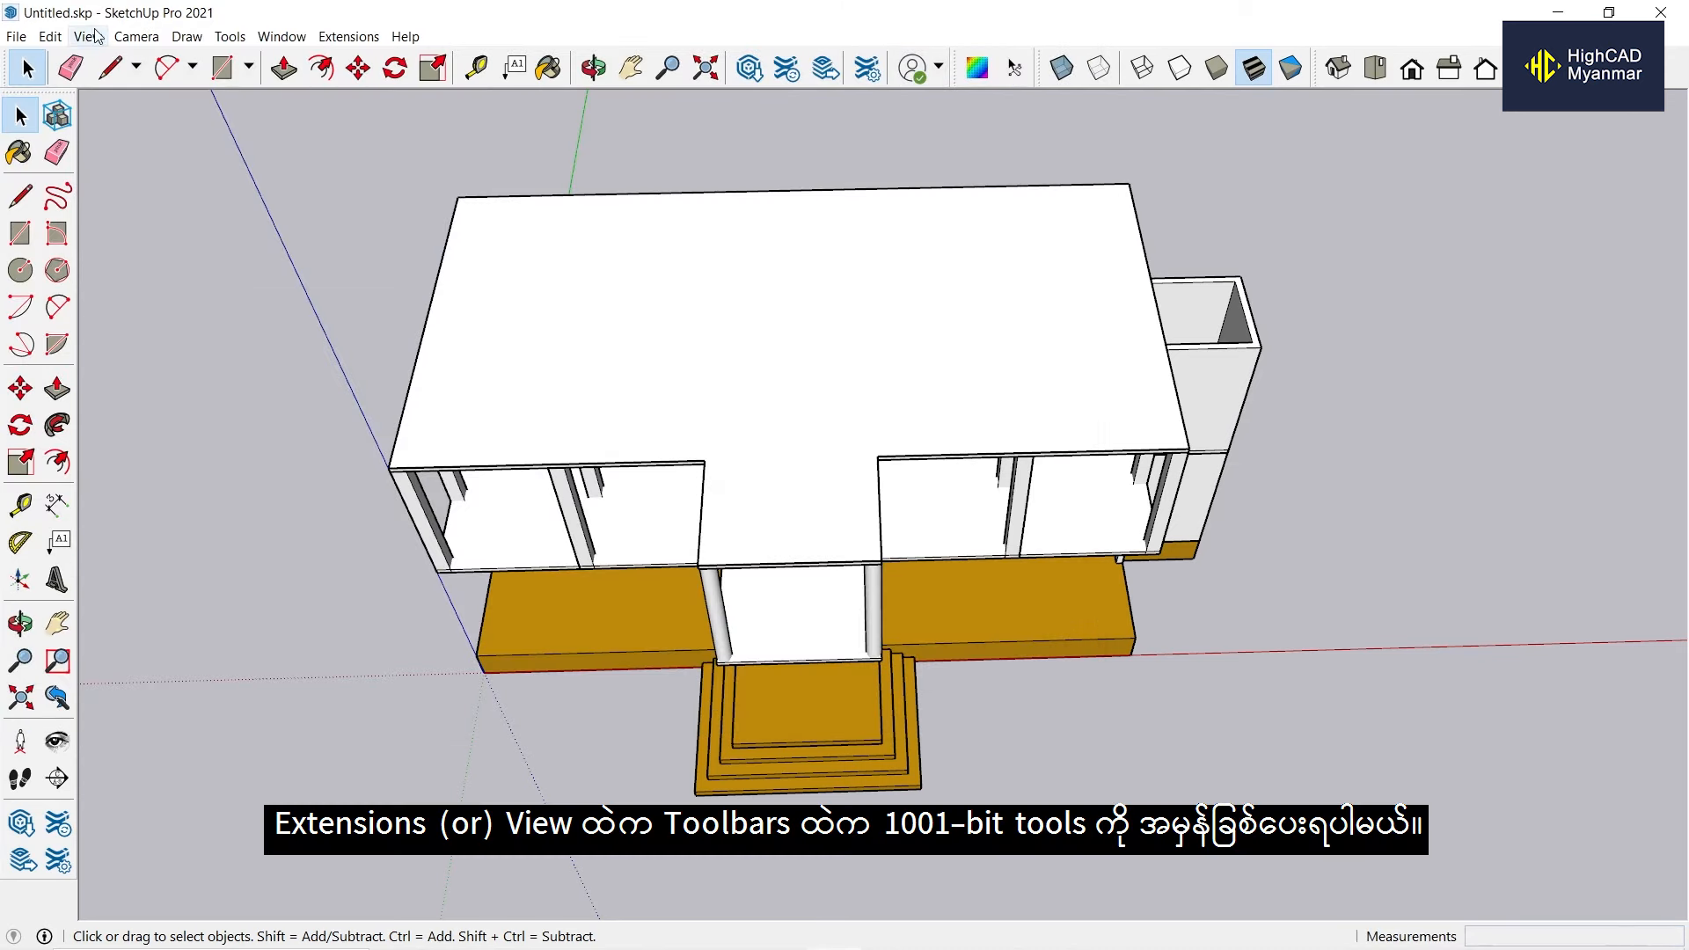
Display the 1001bit - tools toolbar in the workspace.
left_click(348, 37)
mouse_move(378, 67)
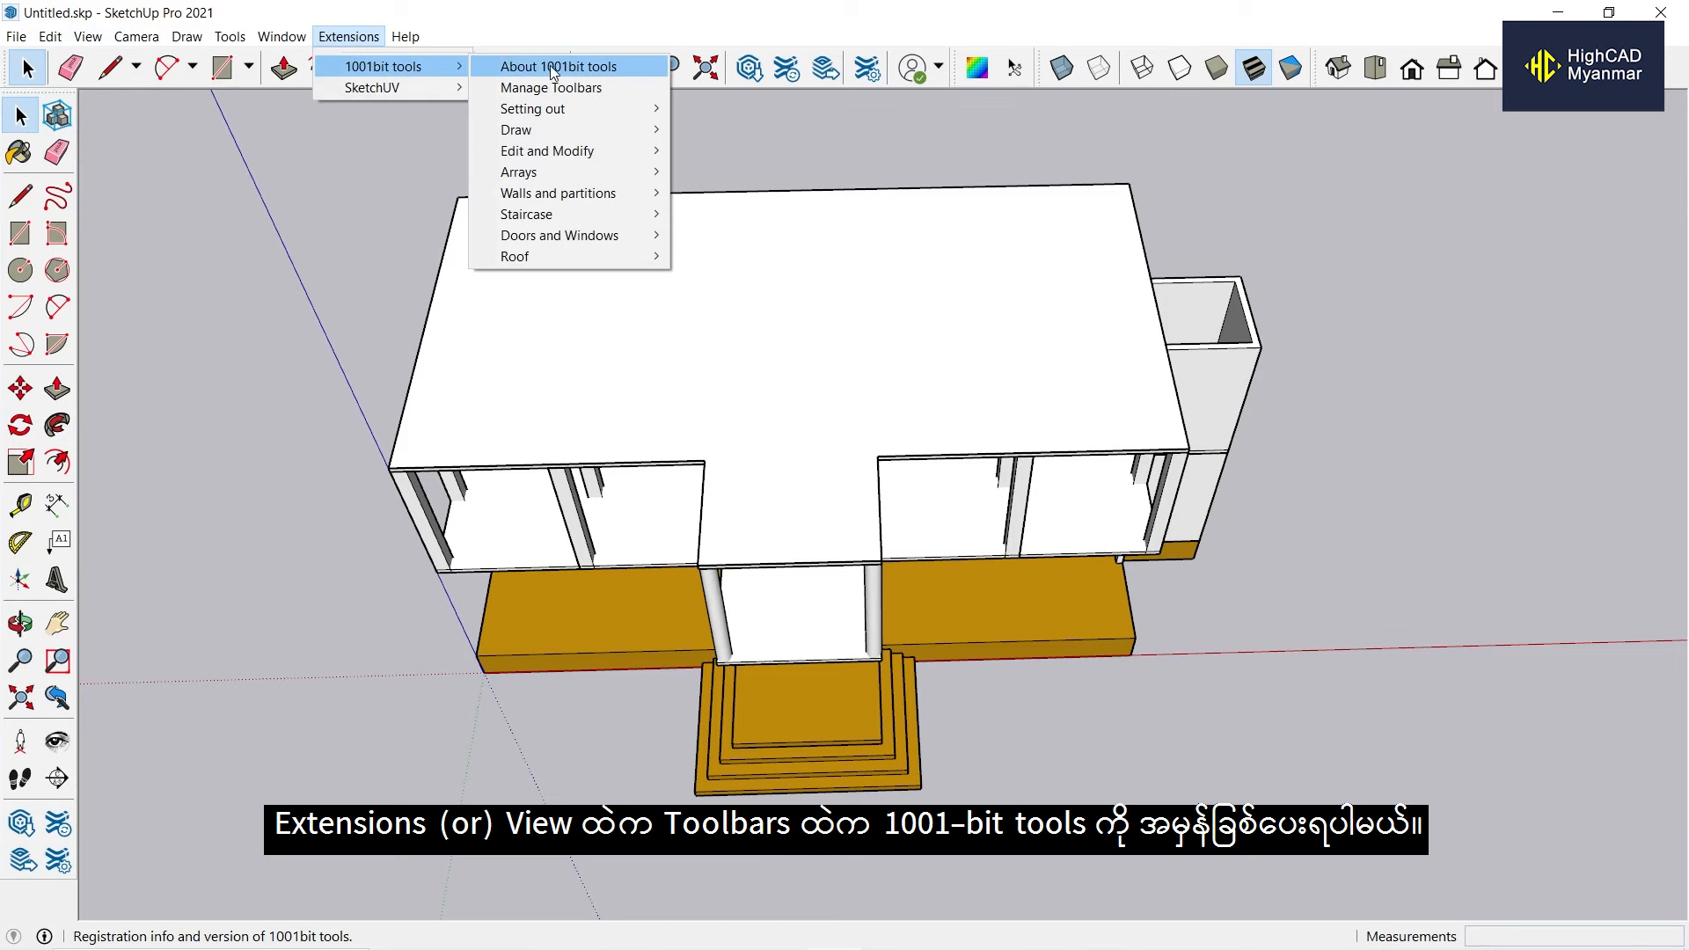
left_click(132, 58)
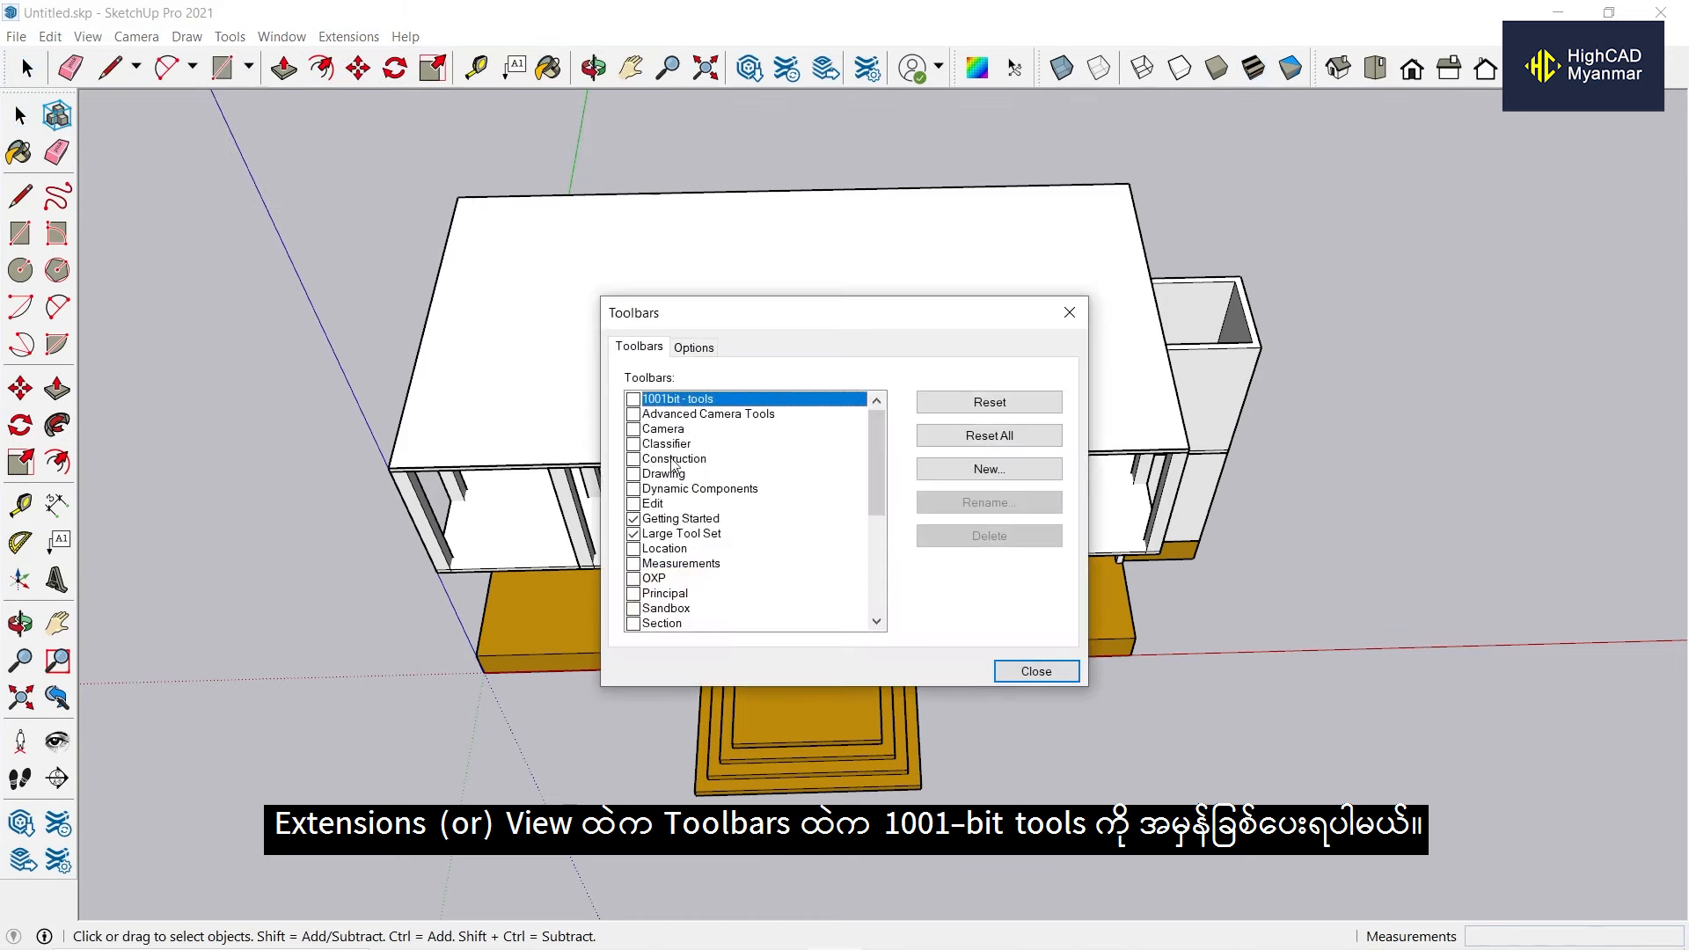
left_click(633, 400)
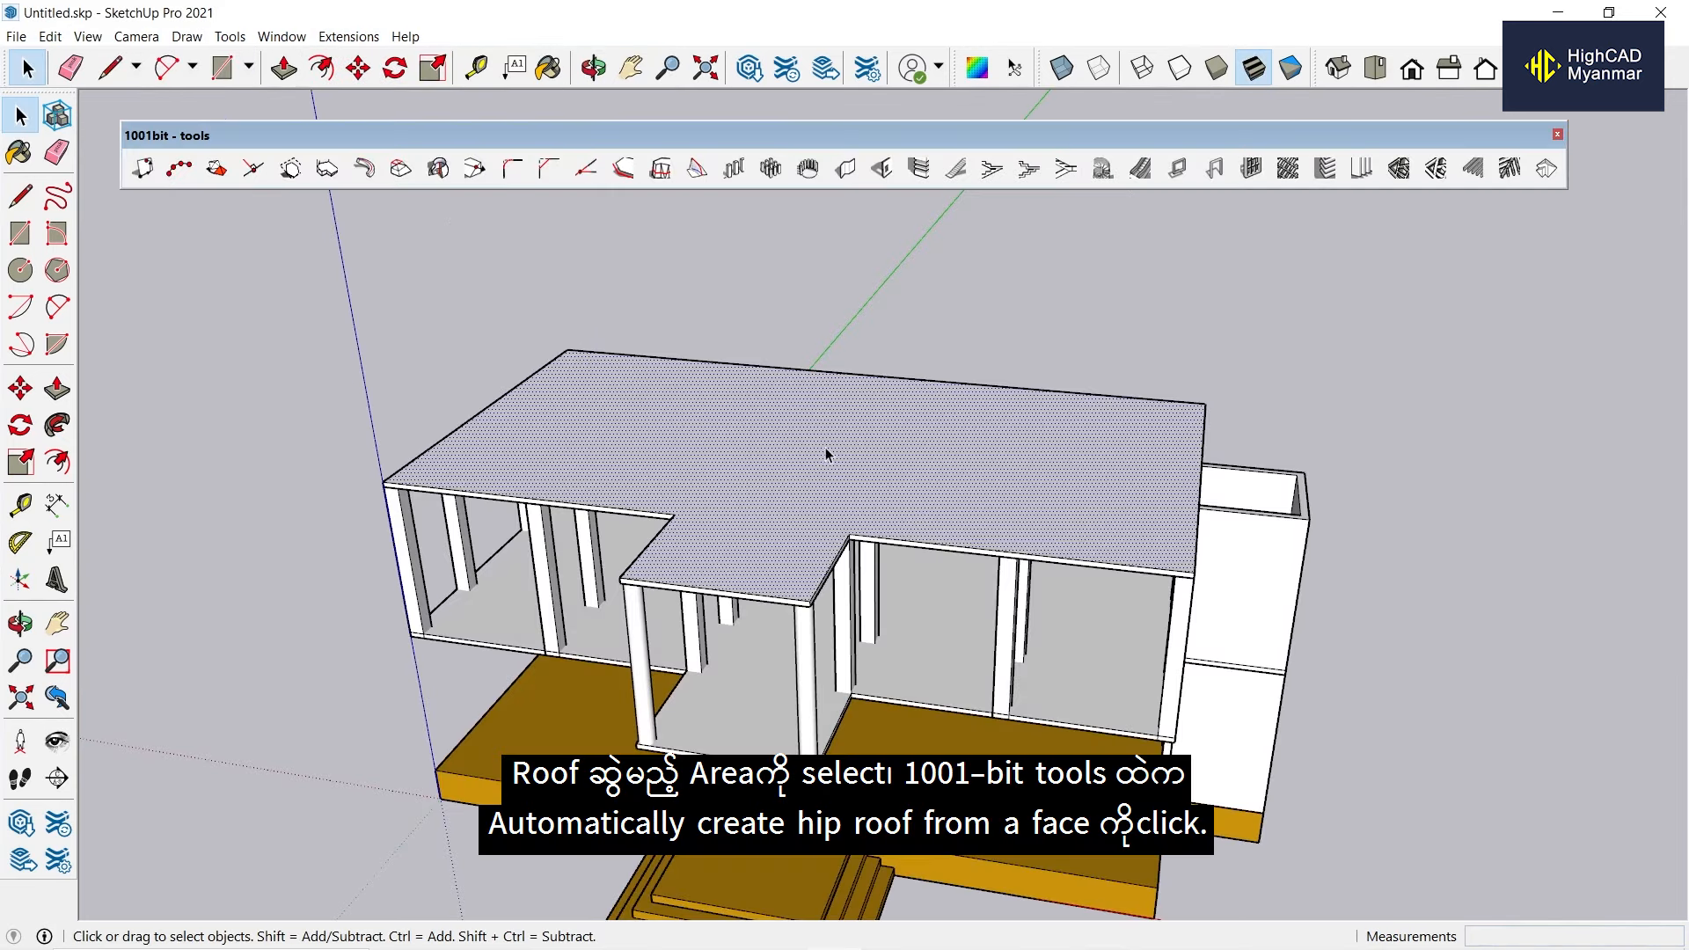
Create a 1001bit hip roof on the upper slab's top face with a pitch of 25 and an overhang of 2' 6".
left_click(1545, 168)
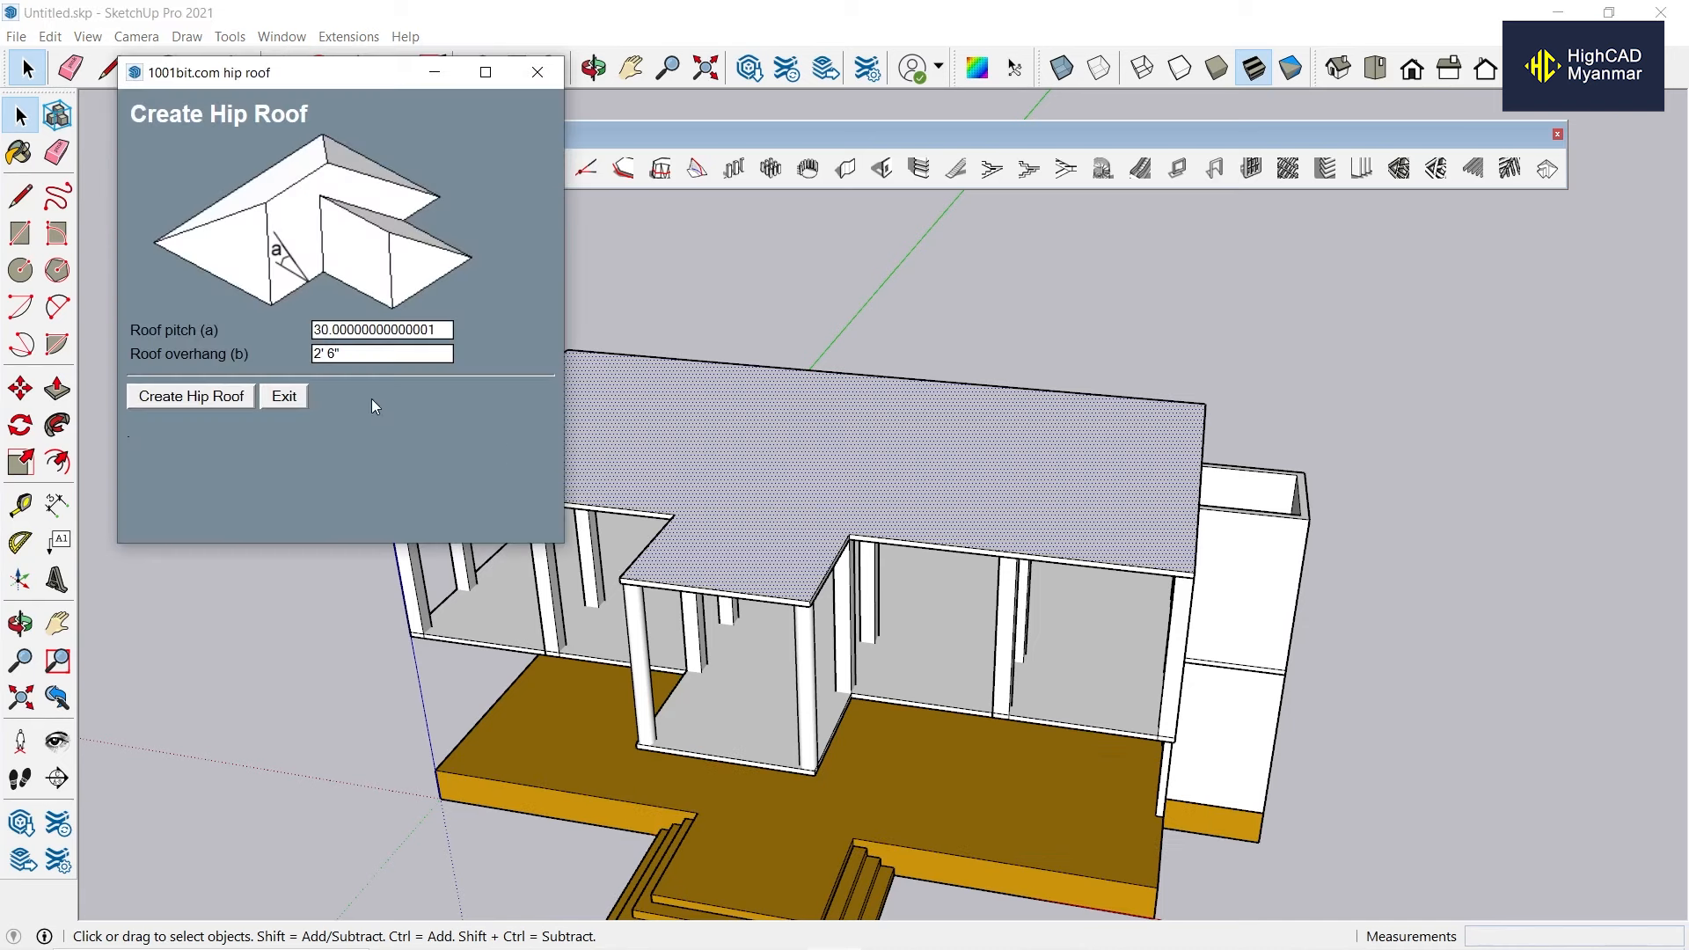
left_click_drag(442, 332, 252, 342)
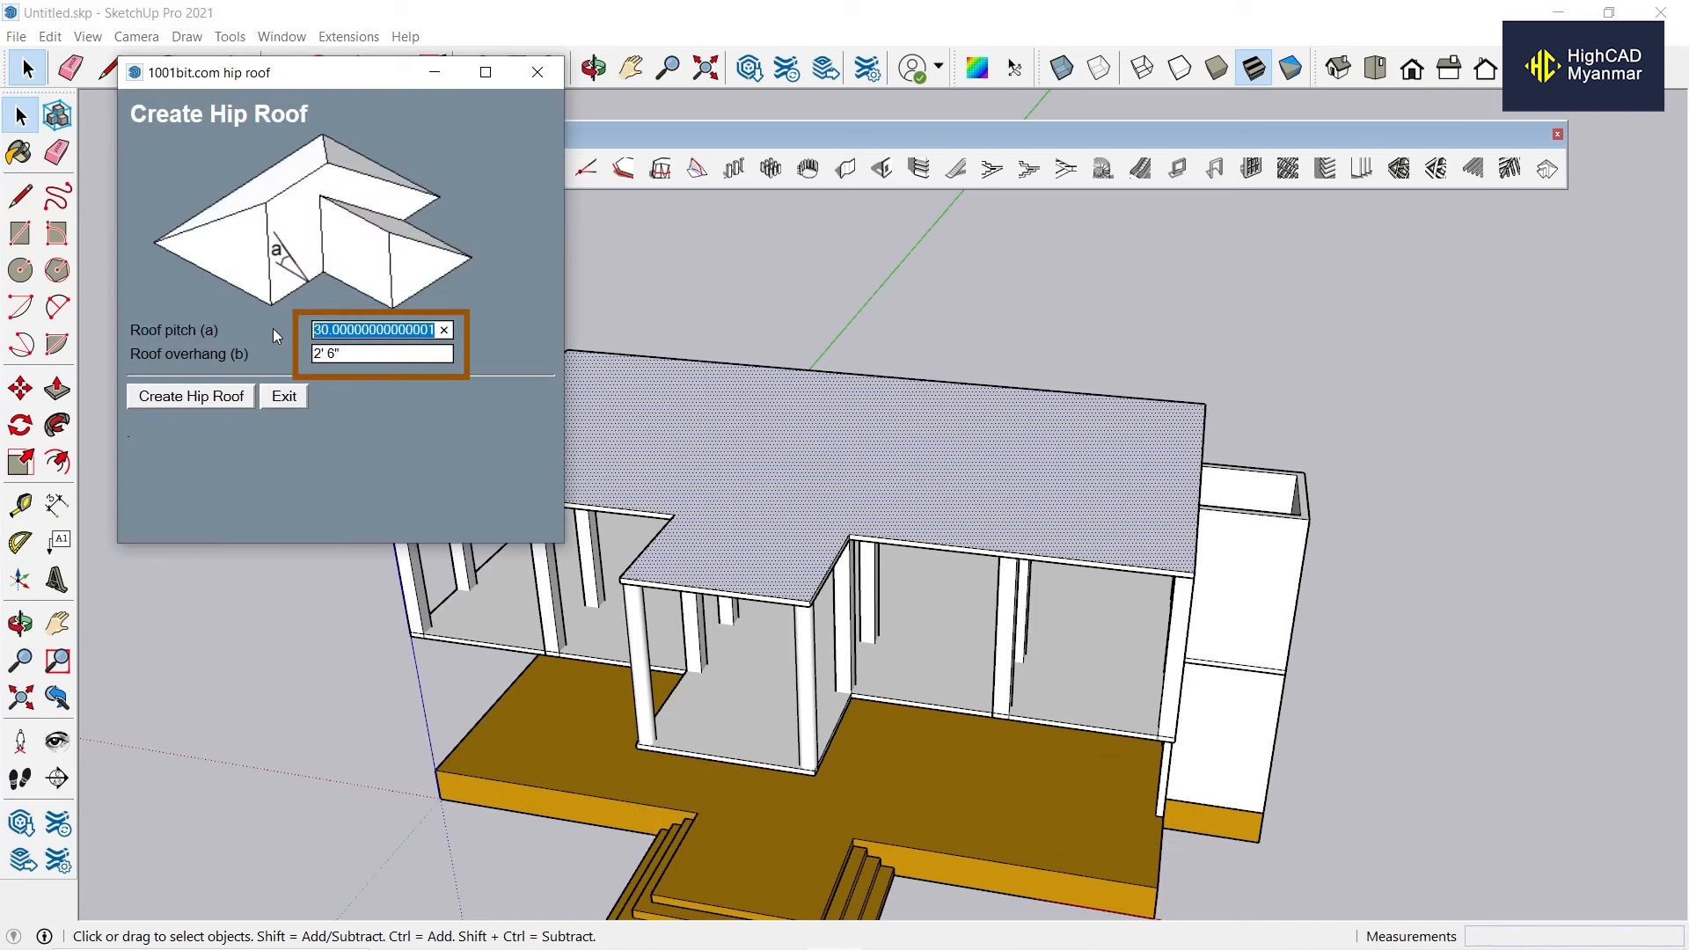
type("25")
left_click(208, 403)
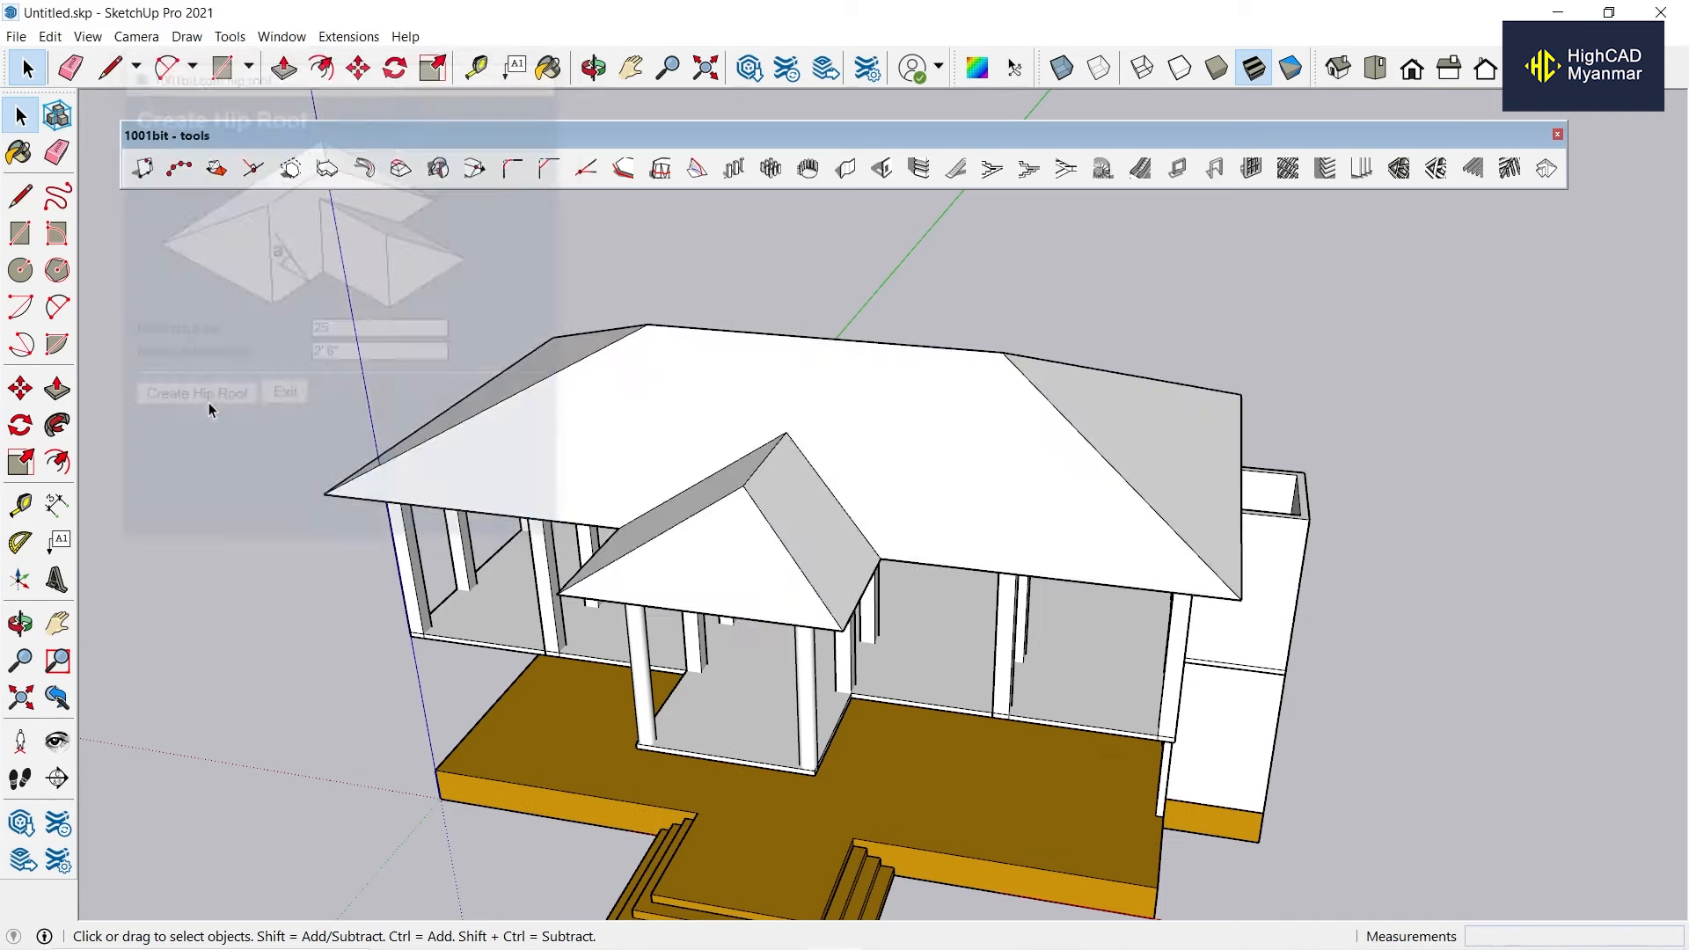
Make the upper slab under the hip roof into a group.
middle_click_drag(704, 510, 669, 308)
scroll(636, 329, "up", 4)
left_click(662, 331)
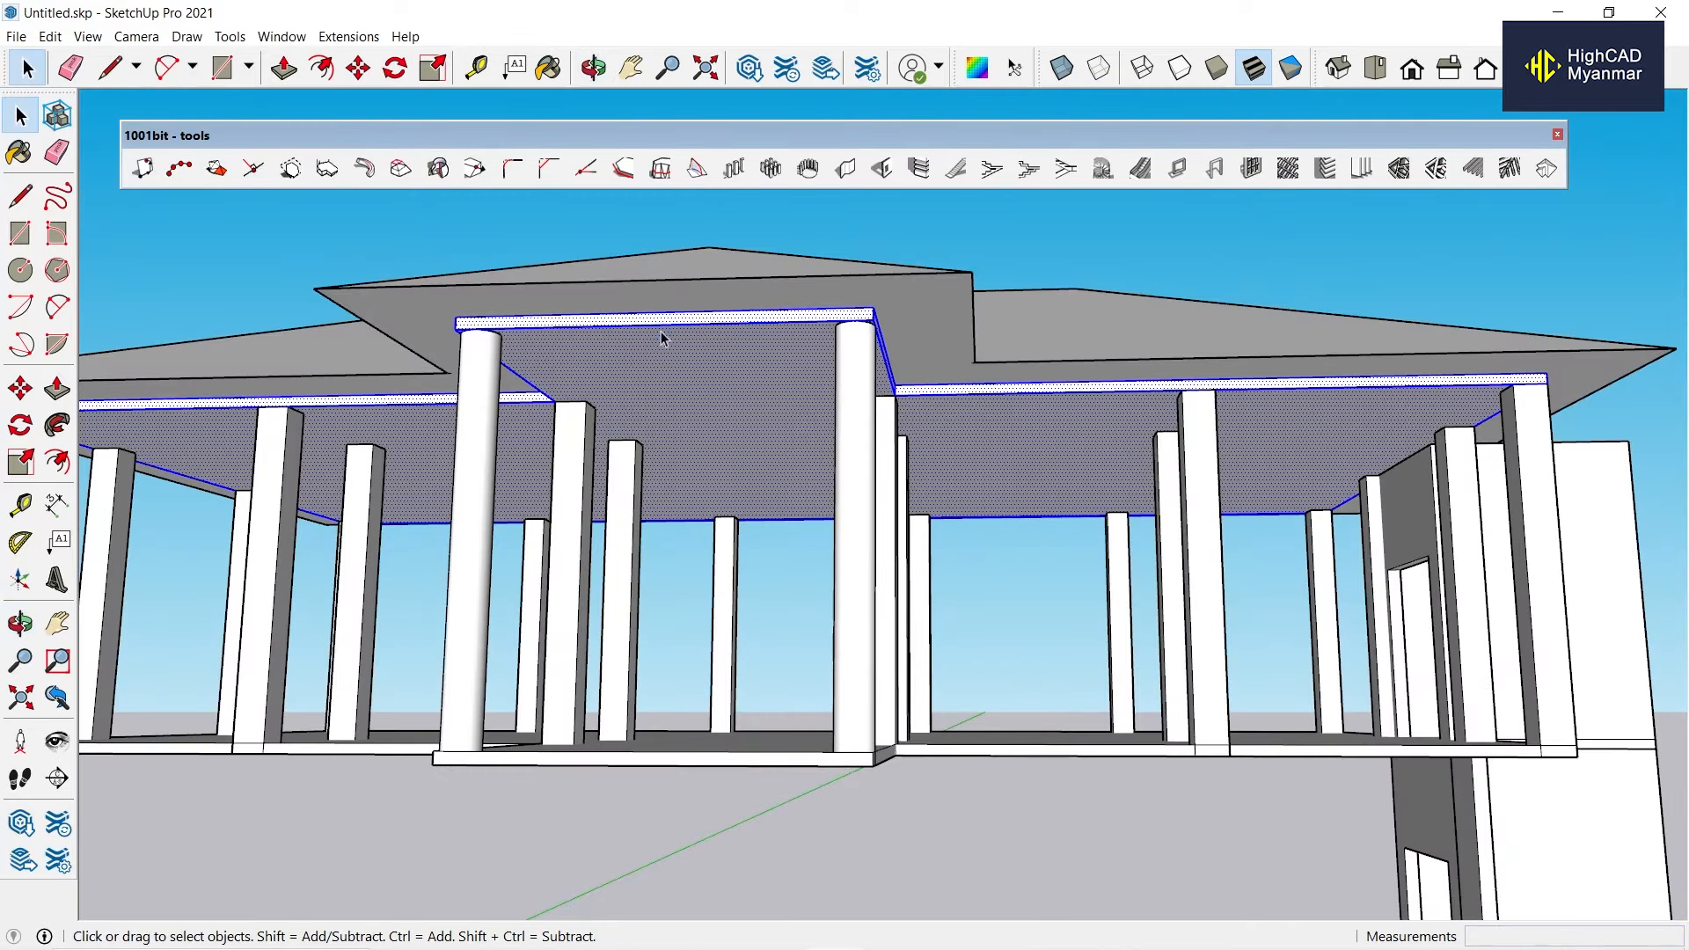
right_click(661, 331)
left_click(780, 468)
scroll(780, 468, "down", 6)
middle_click_drag(779, 468, 1082, 647)
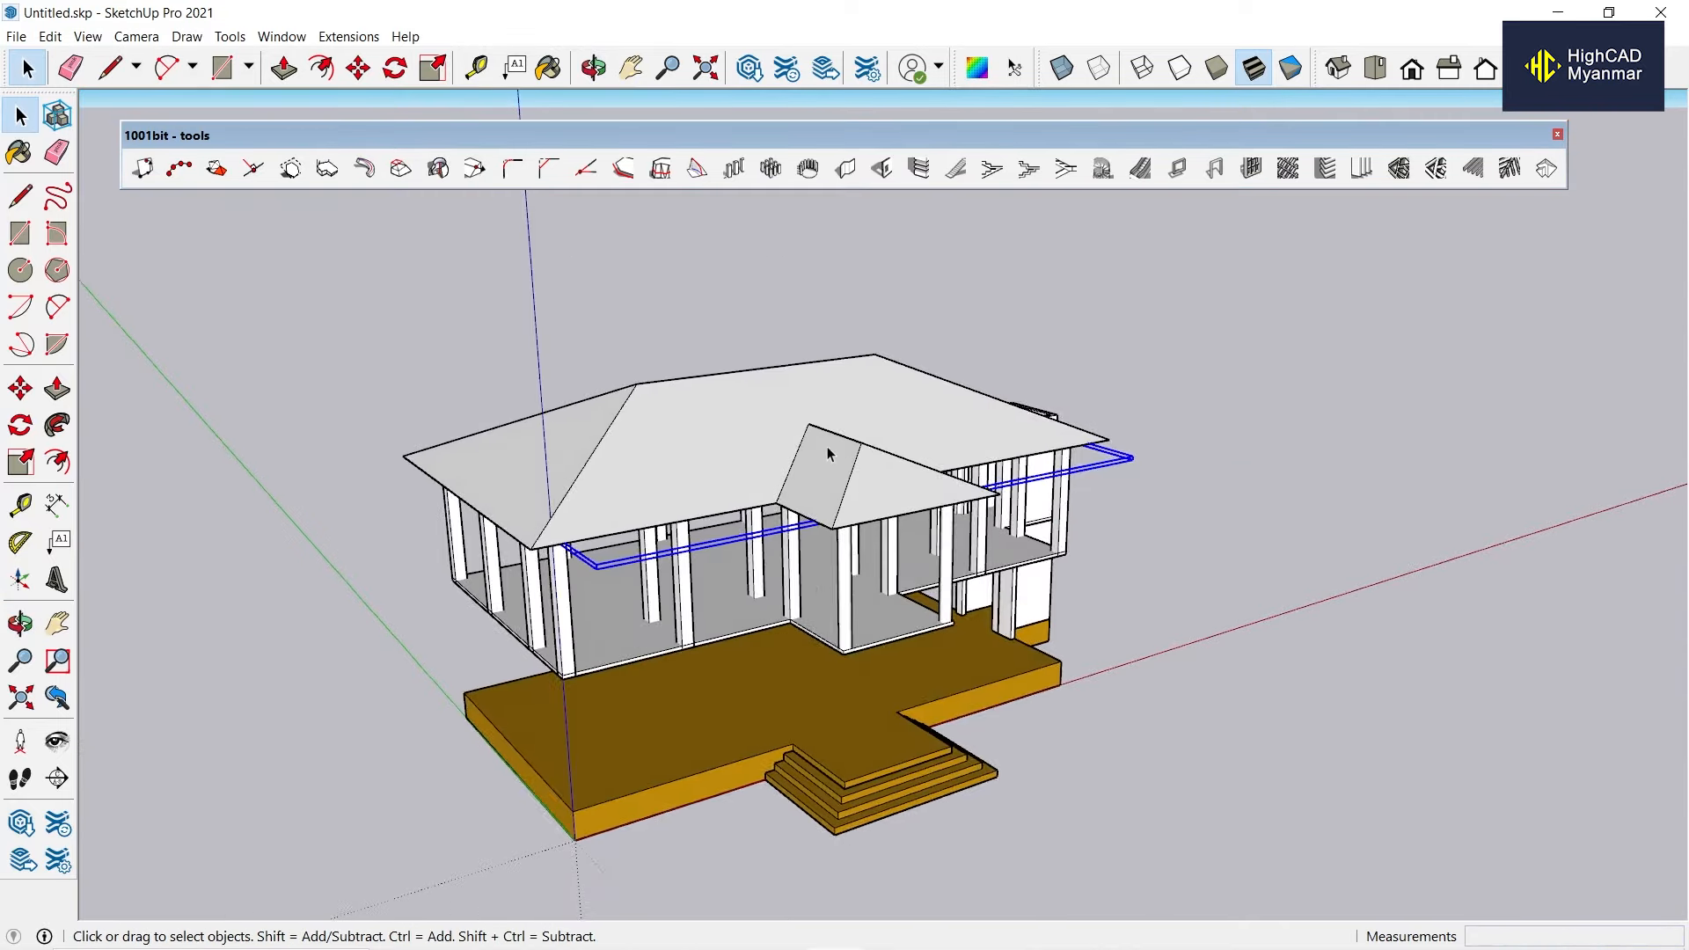
scroll(827, 446, "up", 2)
scroll(731, 426, "down", 2)
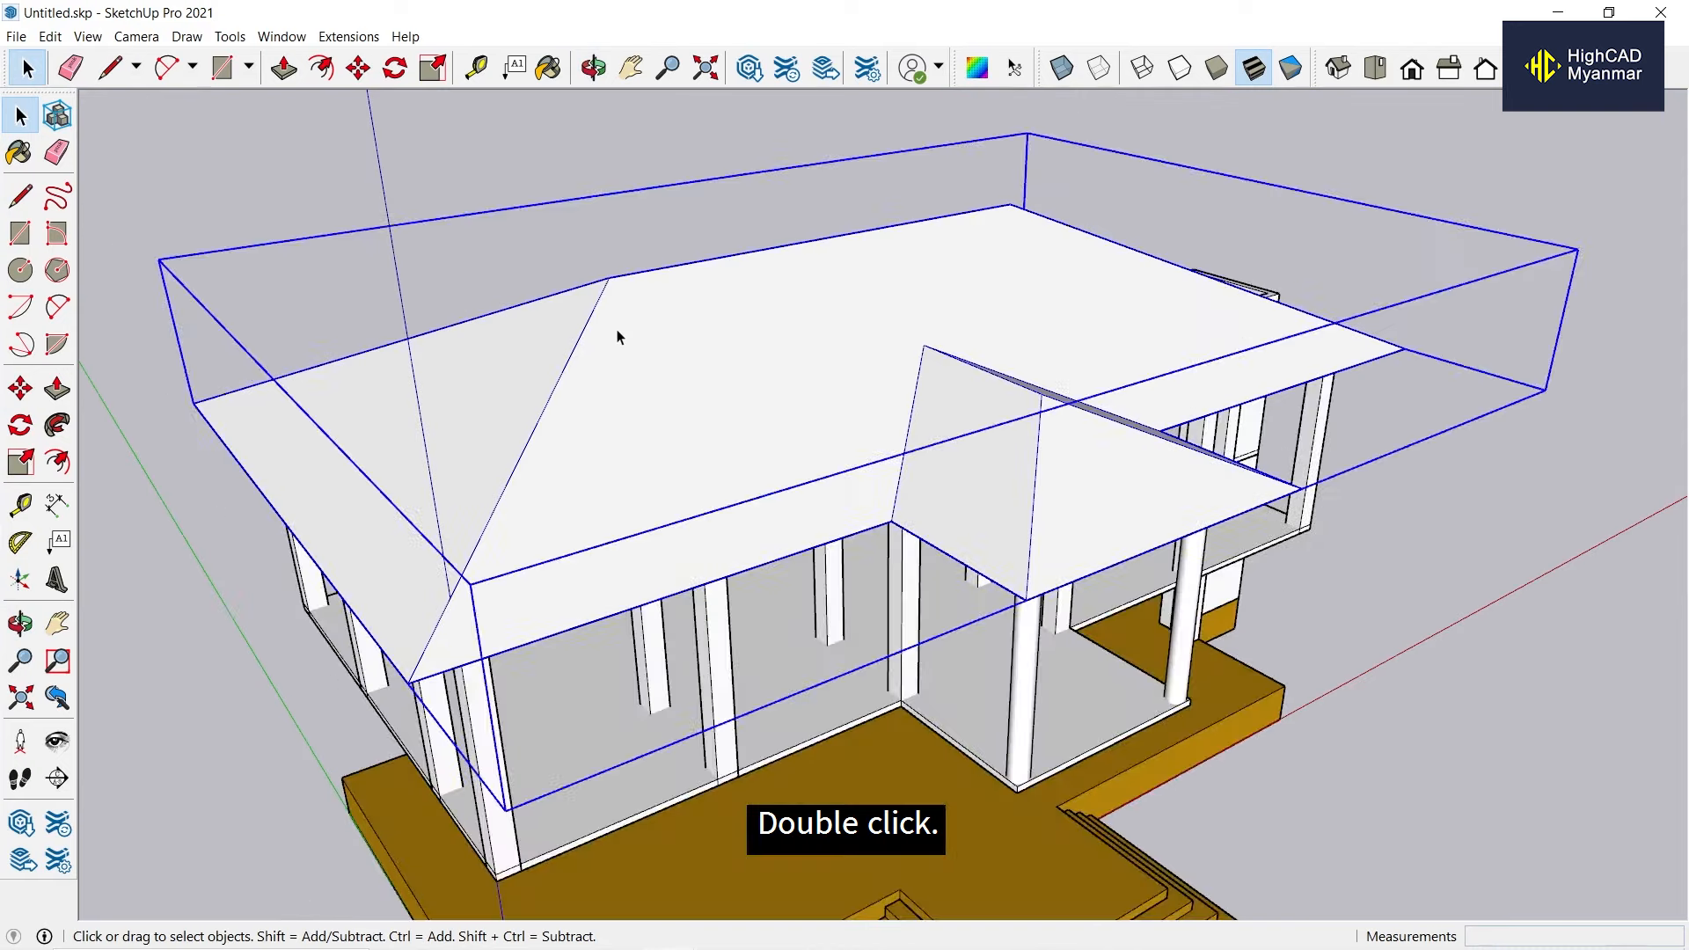
double_click(618, 335)
triple_click(618, 333)
scroll(580, 306, "up", 2)
middle_click_drag(580, 305, 616, 351)
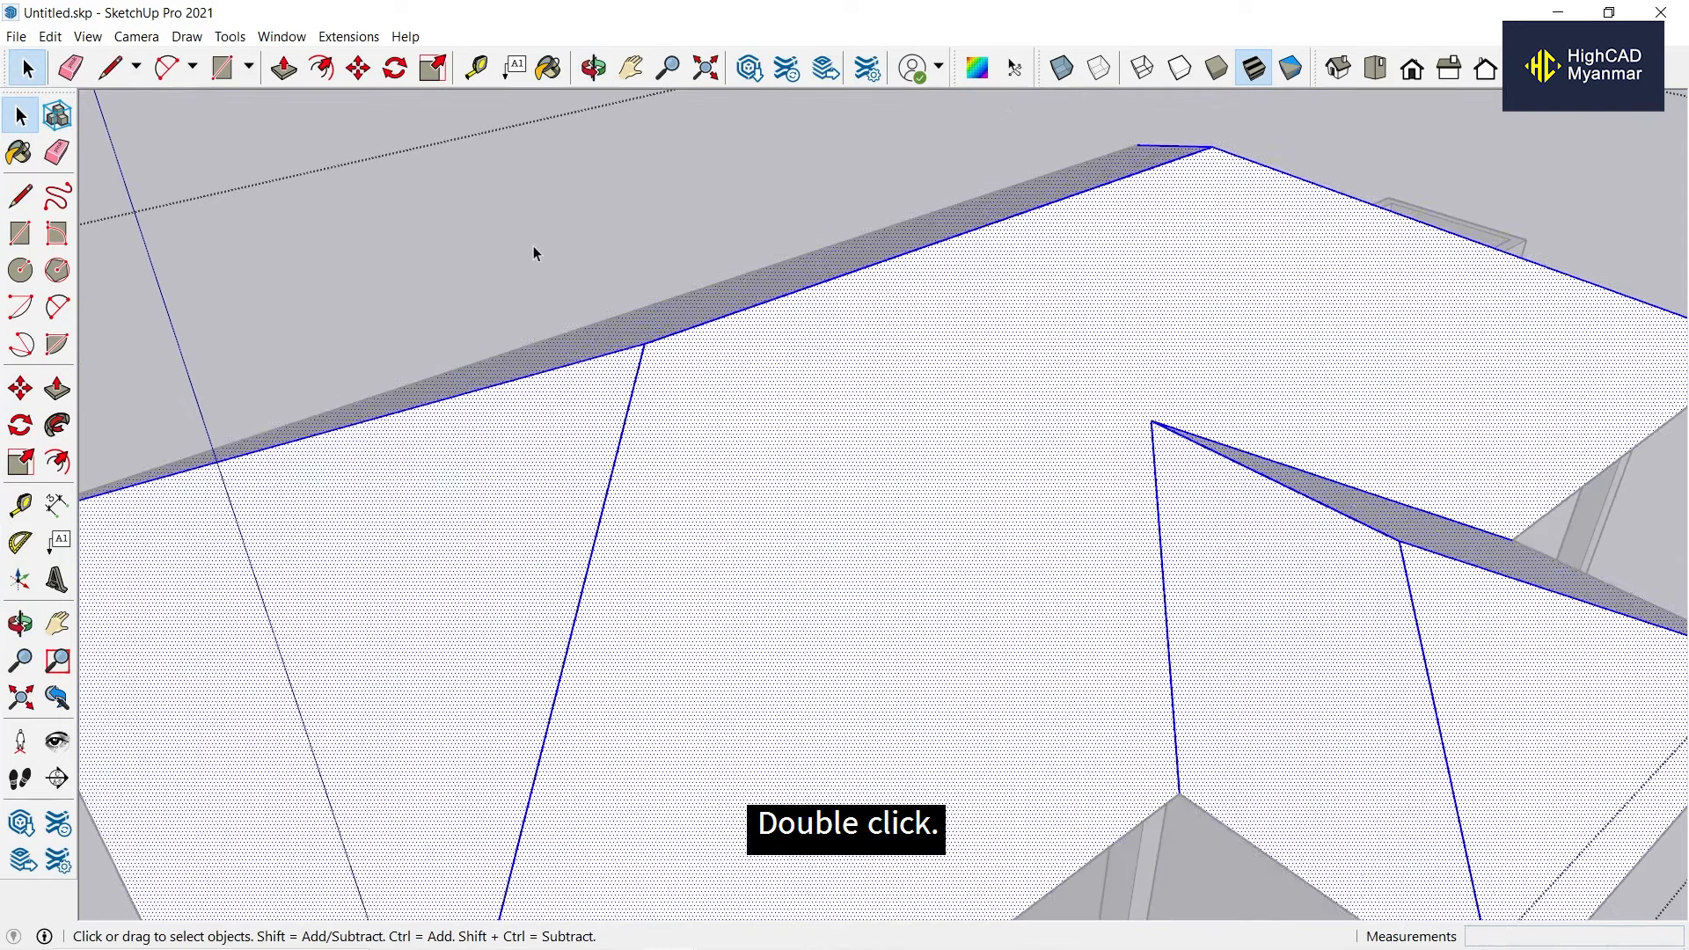
left_click(533, 249)
scroll(648, 364, "down", 5)
key("Escape")
Open the nested hip roof group and draw lines below the ridge across one end slope, about 9' 5", and the front slope, about 33' 5".
left_click(657, 380)
double_click(656, 386)
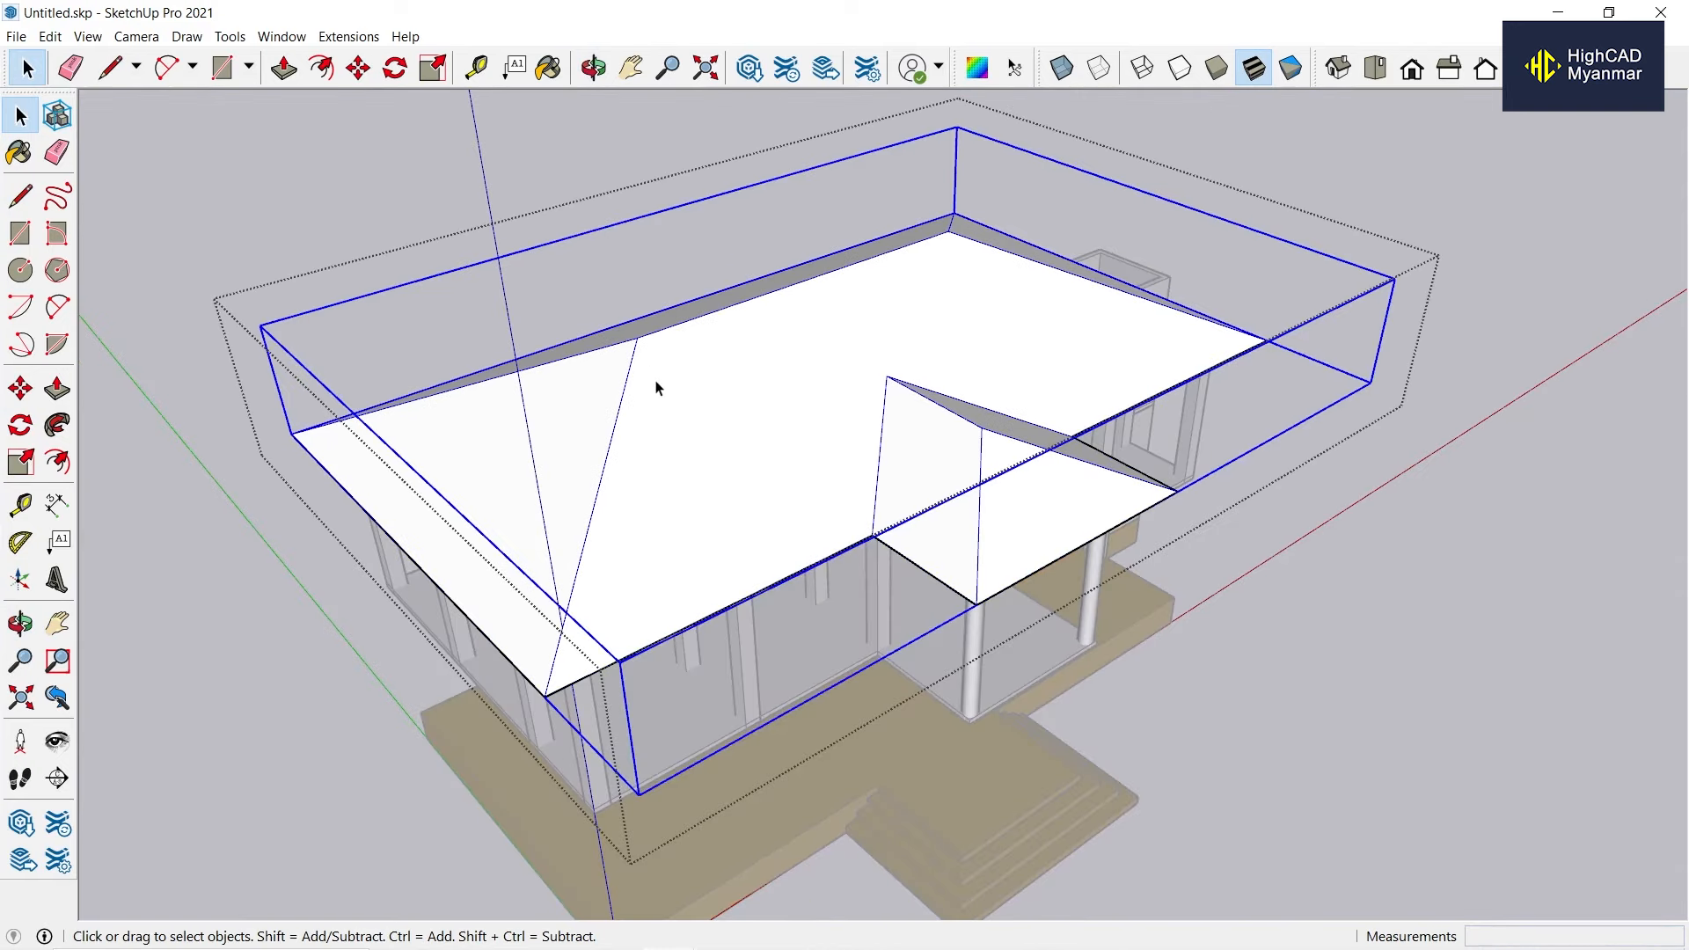
double_click(643, 384)
scroll(641, 378, "up", 4)
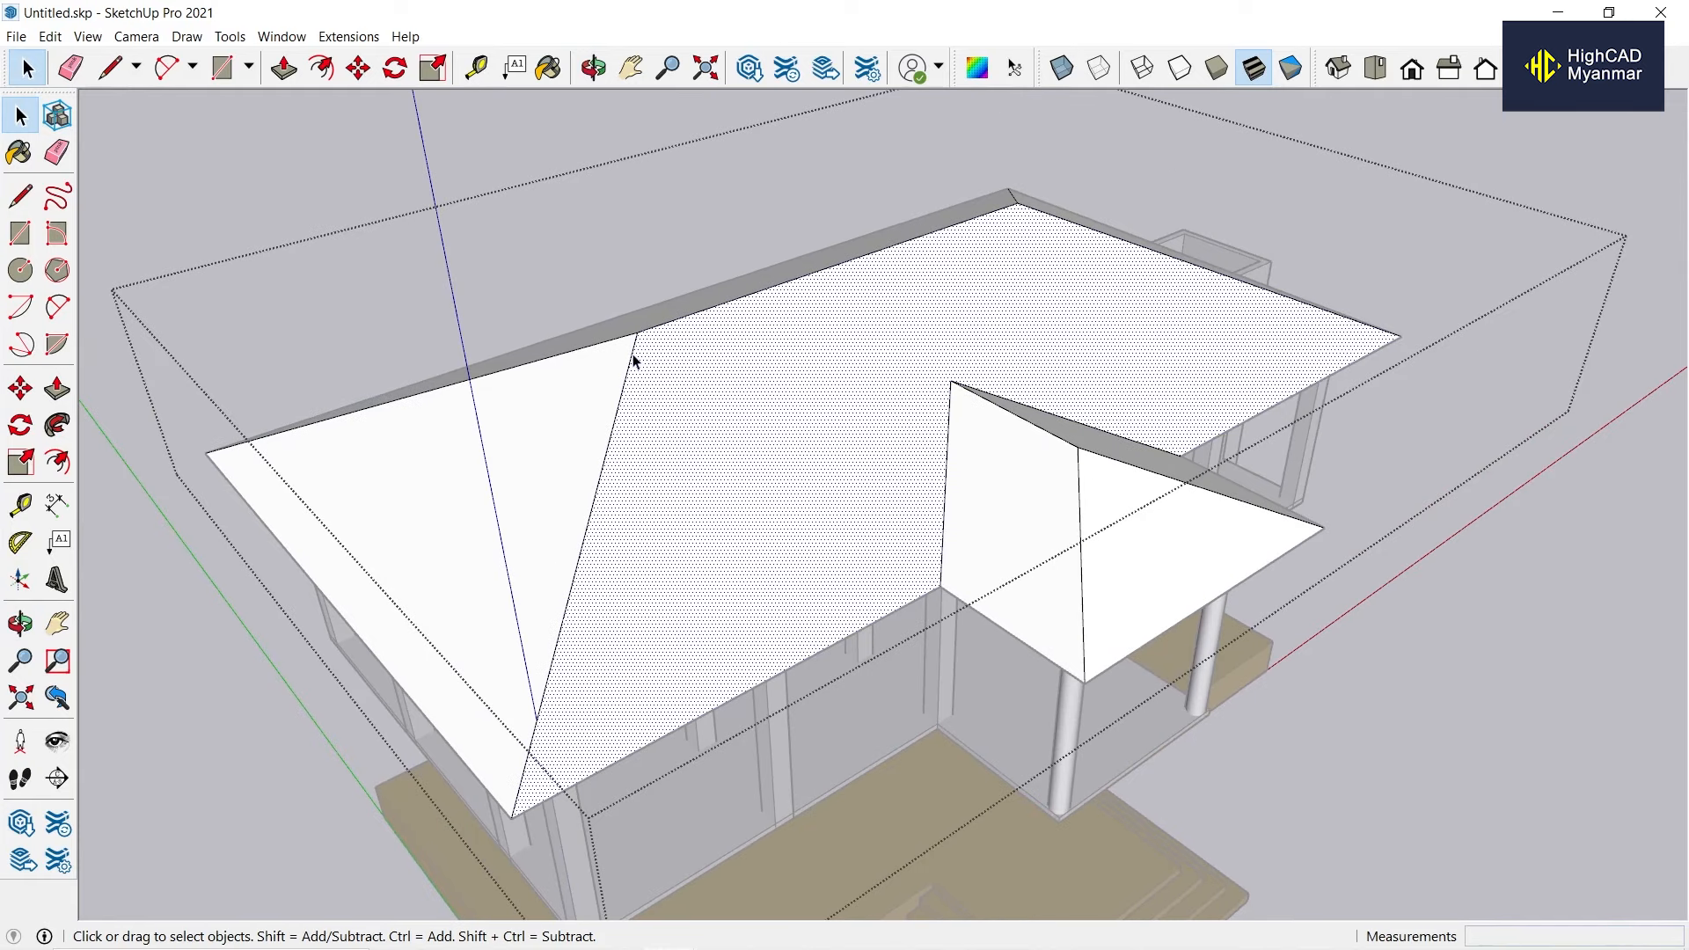
key("l")
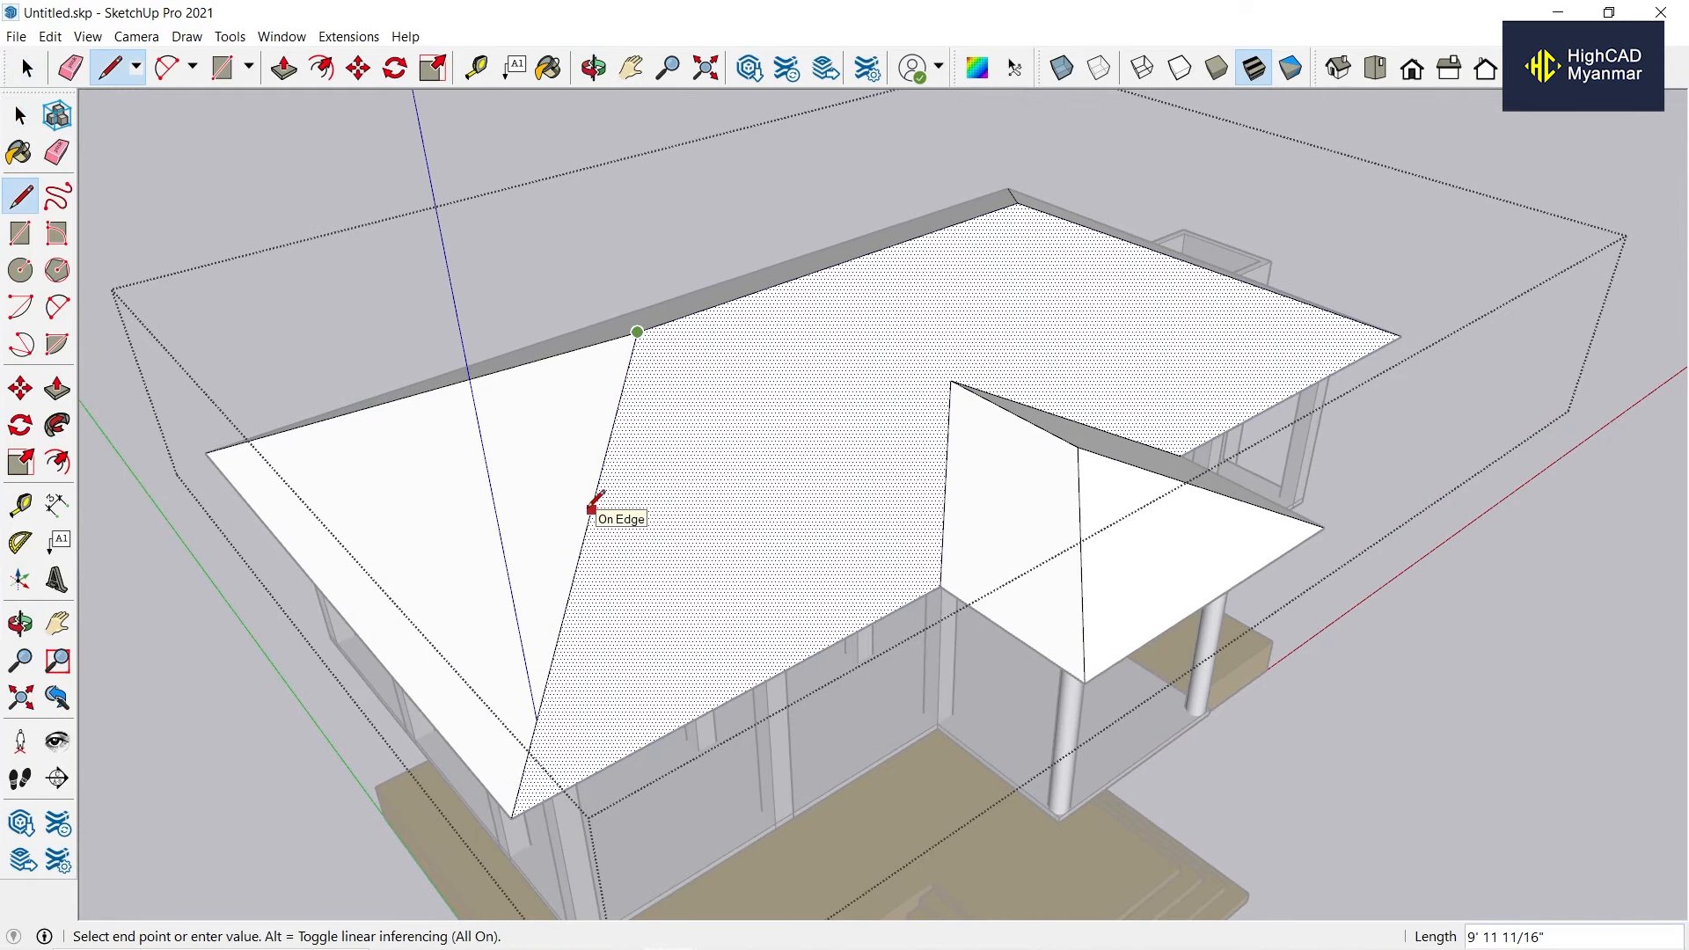
scroll(588, 482, "up", 2)
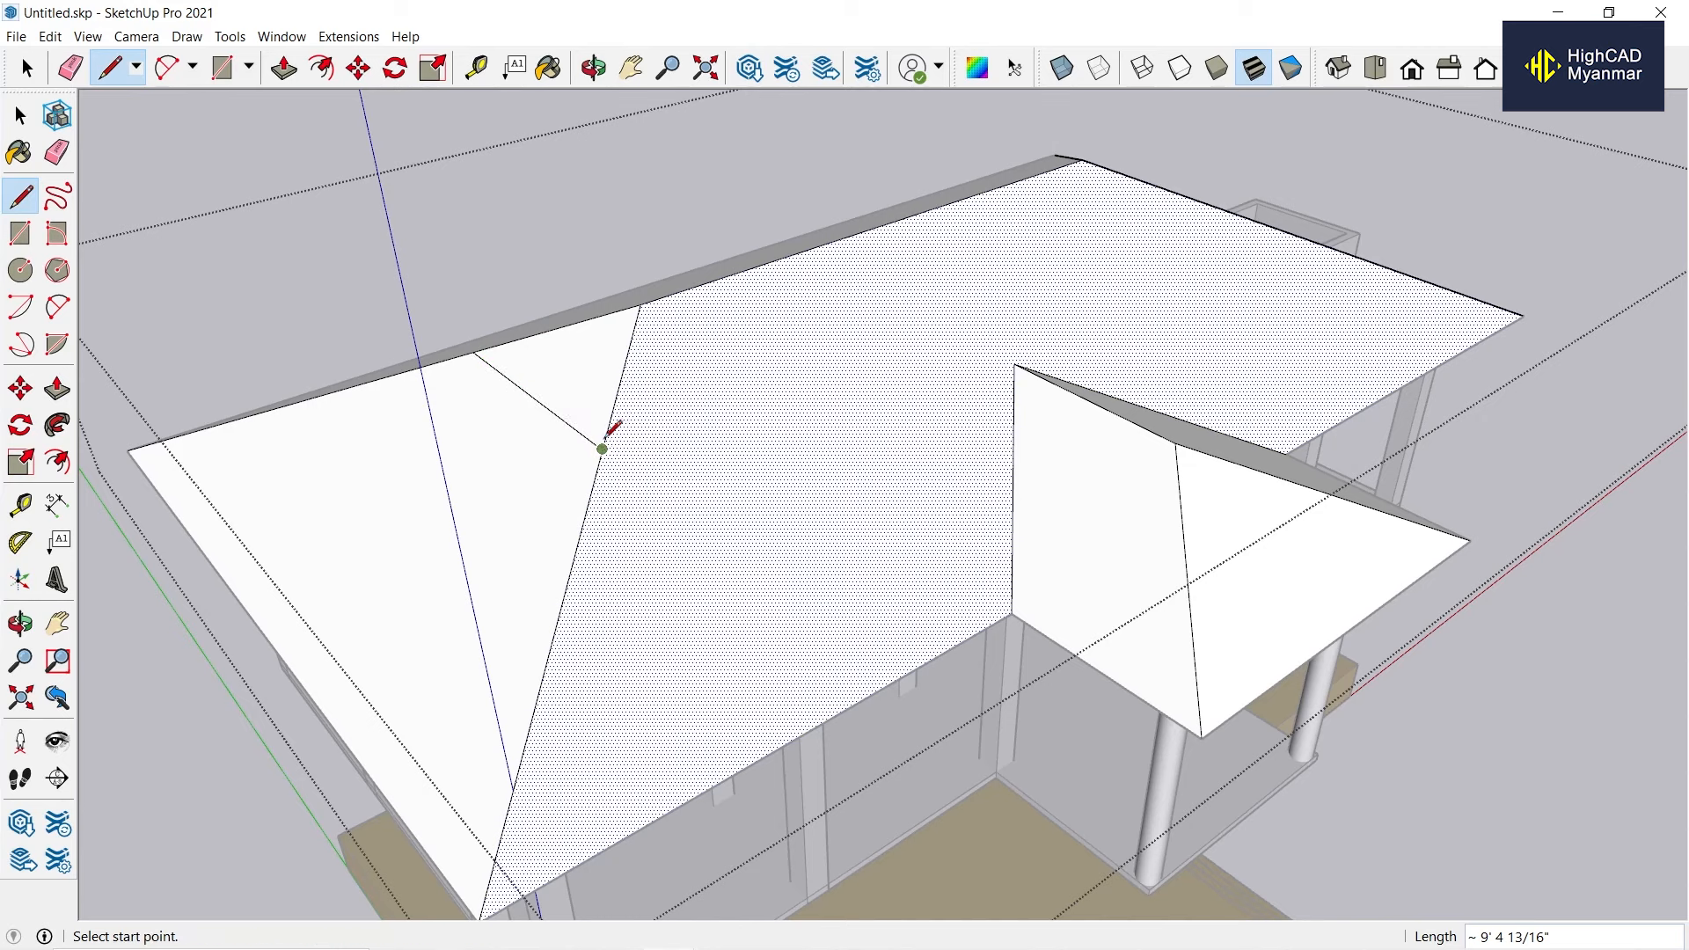
left_click(1221, 202)
Draw the matching lines across the opposite end slope, about 9' 5" long, and the rear slope to close the loop below the ridge.
scroll(1221, 190, "down", 3)
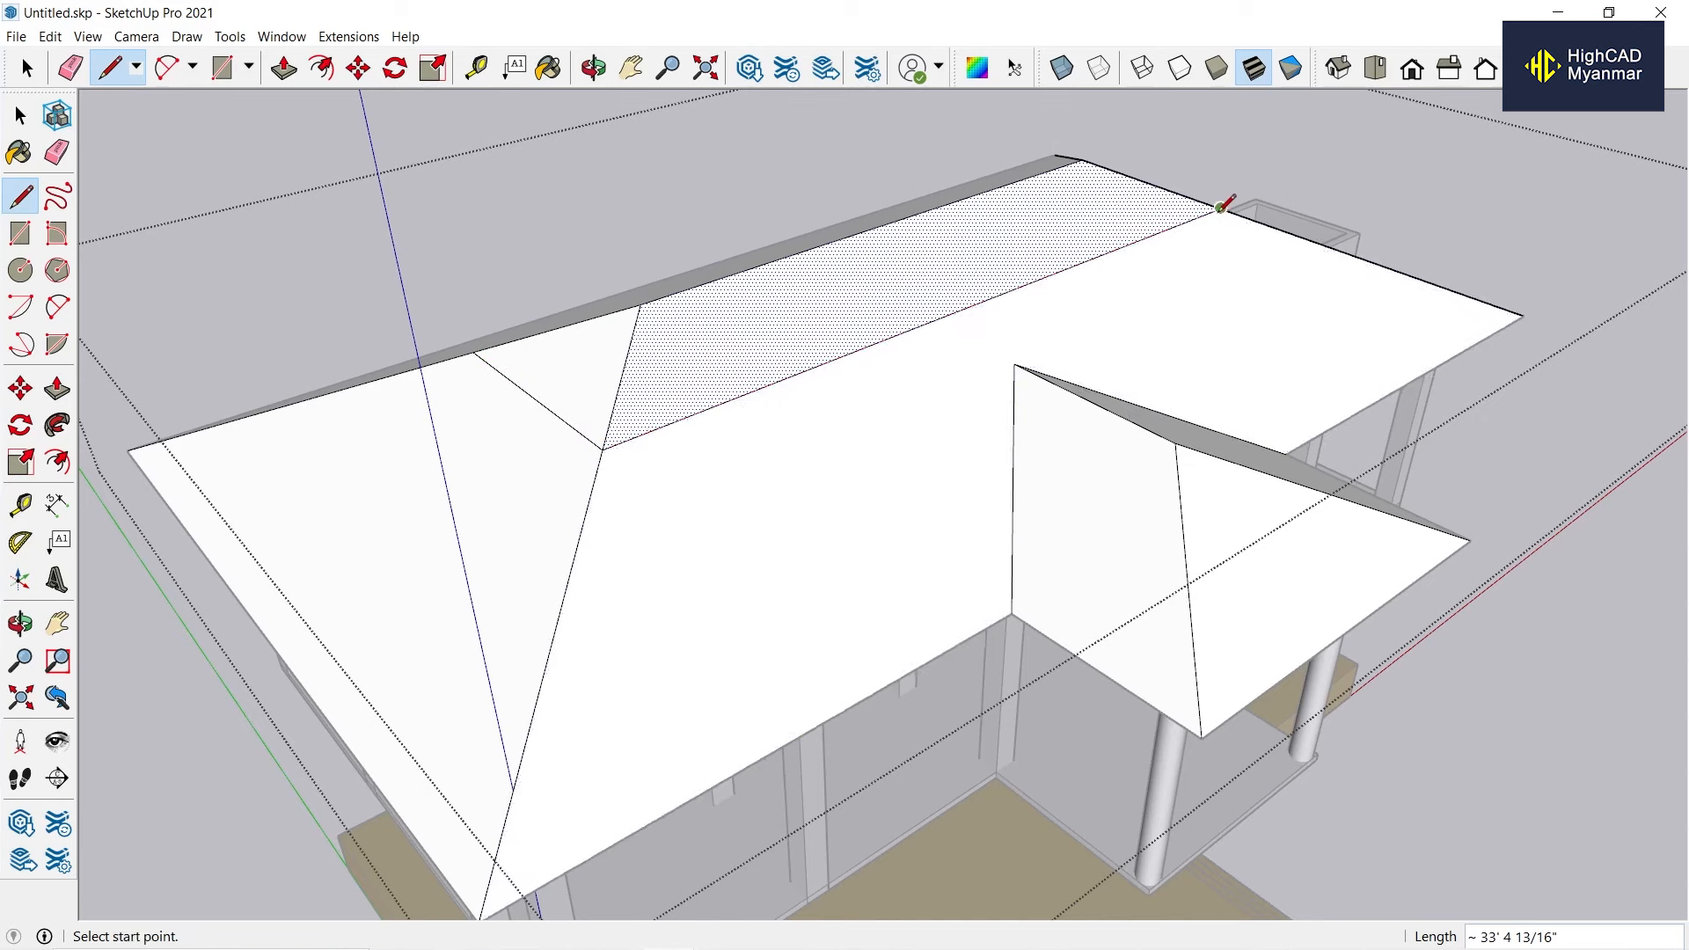
middle_click_drag(1221, 190, 947, 652)
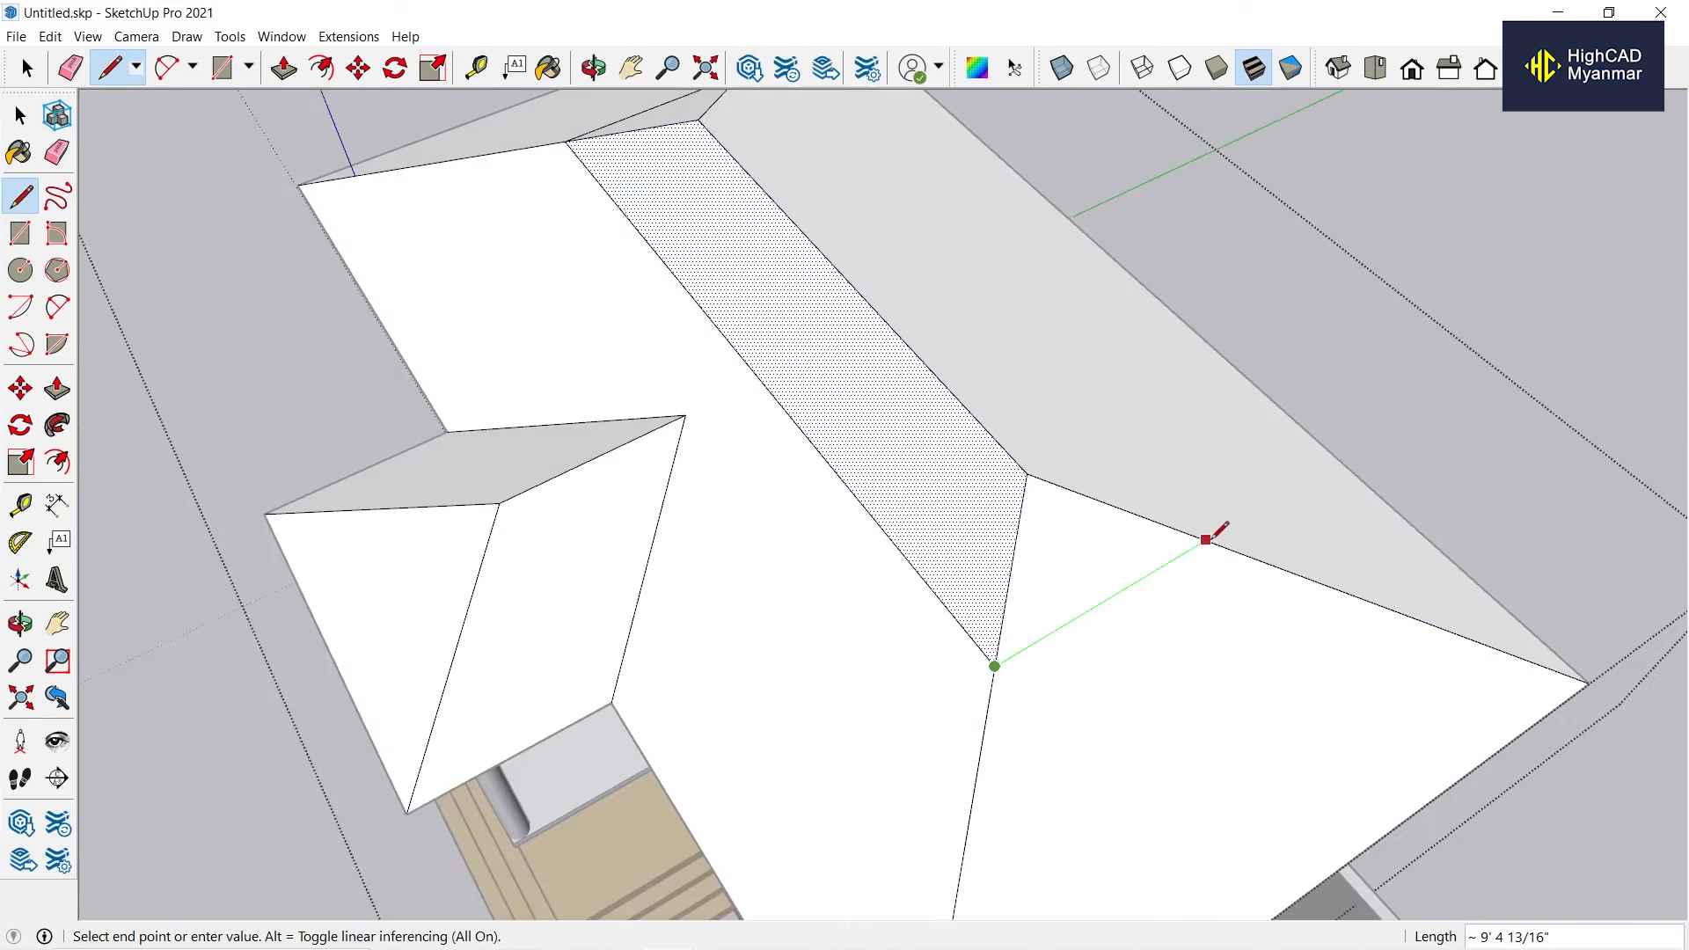
left_click(1206, 541)
scroll(1206, 540, "down", 2)
left_click(1233, 592)
left_click(814, 163)
Erase the main roof's ridge geometry above the drawn loop and finish editing the roof group.
mouse_move(932, 563)
middle_mouse_down()
mouse_move(1173, 350)
mouse_move(1169, 290)
middle_mouse_up()
key("e")
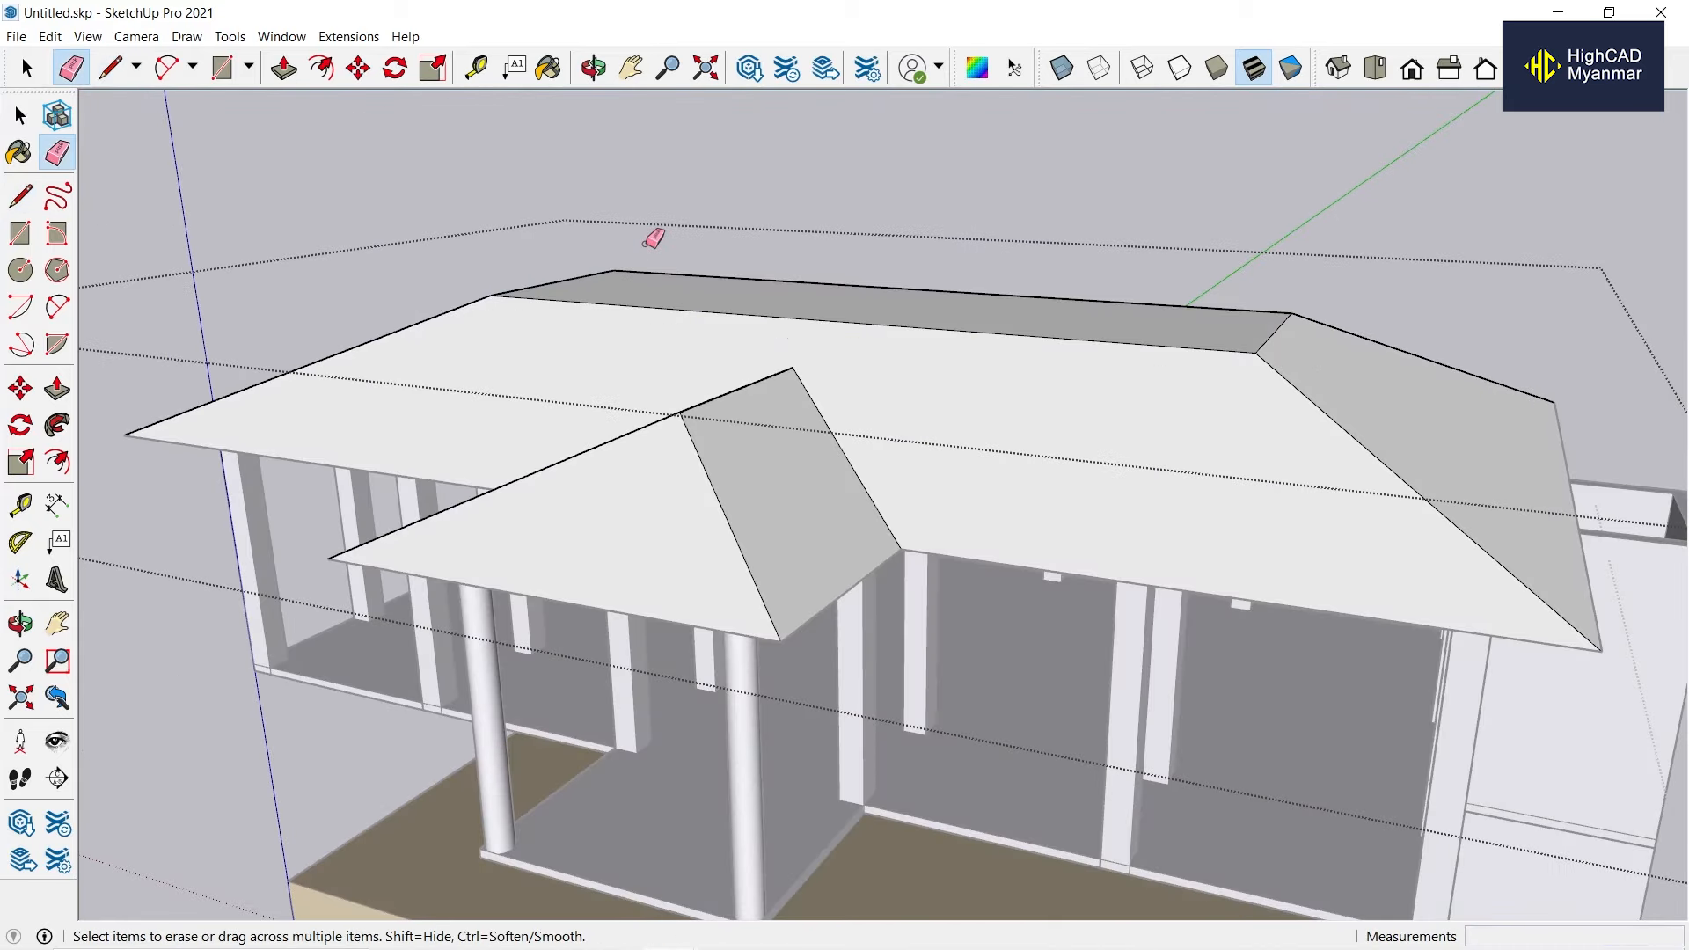
scroll(645, 243, "down", 3)
middle_click_drag(651, 246, 852, 309)
scroll(853, 309, "down", 3)
key("space")
left_click(641, 275)
scroll(646, 286, "up", 1)
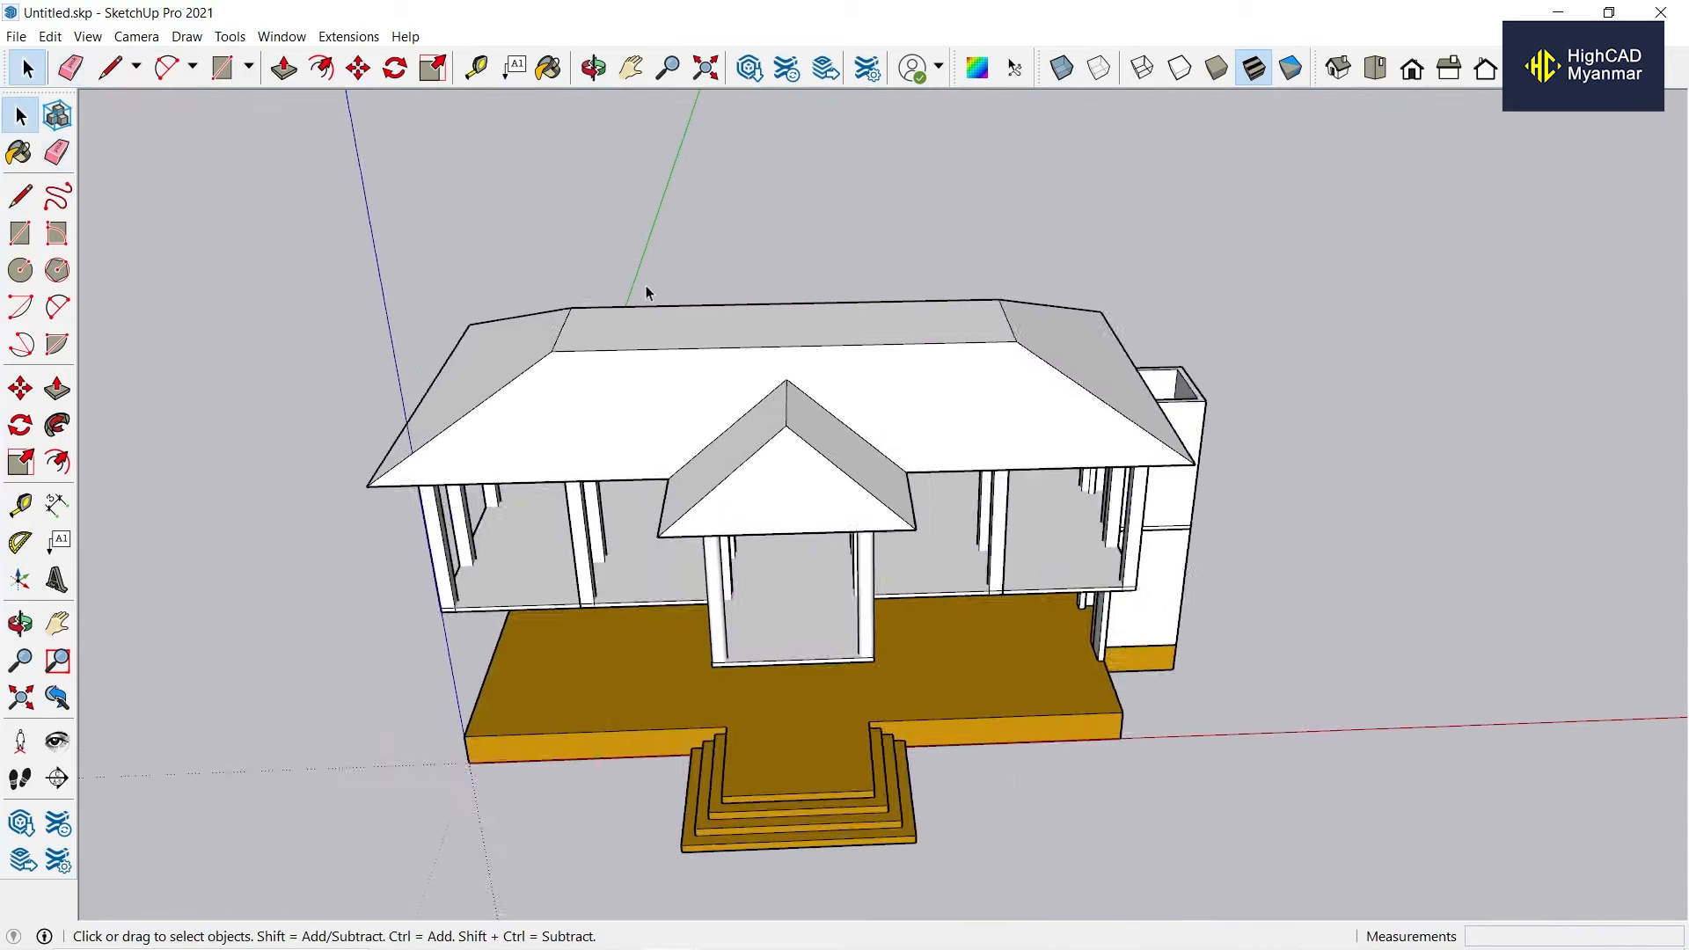
Draw a rectangle across the opening in the truncated roof, between its diagonally opposite corners.
middle_click_drag(646, 292, 863, 249)
scroll(686, 392, "up", 3)
key("r")
left_click(449, 433)
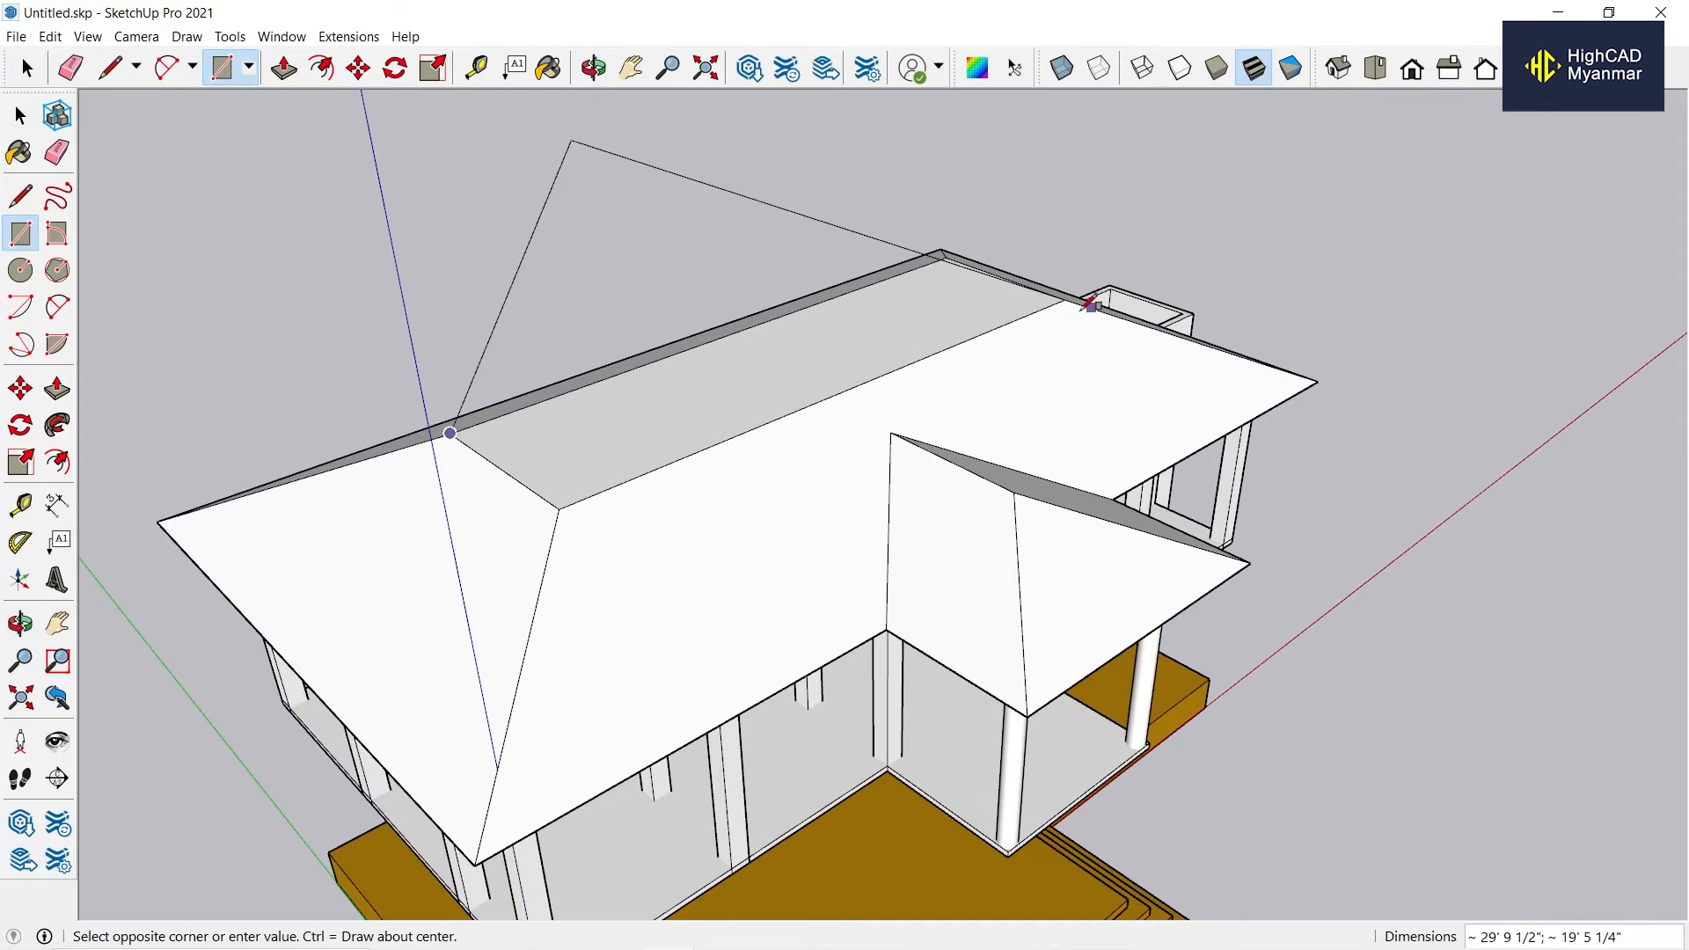
left_click(1088, 303)
key("space")
Offset the rectangle's outline inward to form a narrow border around the roof opening.
scroll(668, 409, "up", 1)
left_click(630, 421)
key("f")
left_click(595, 376)
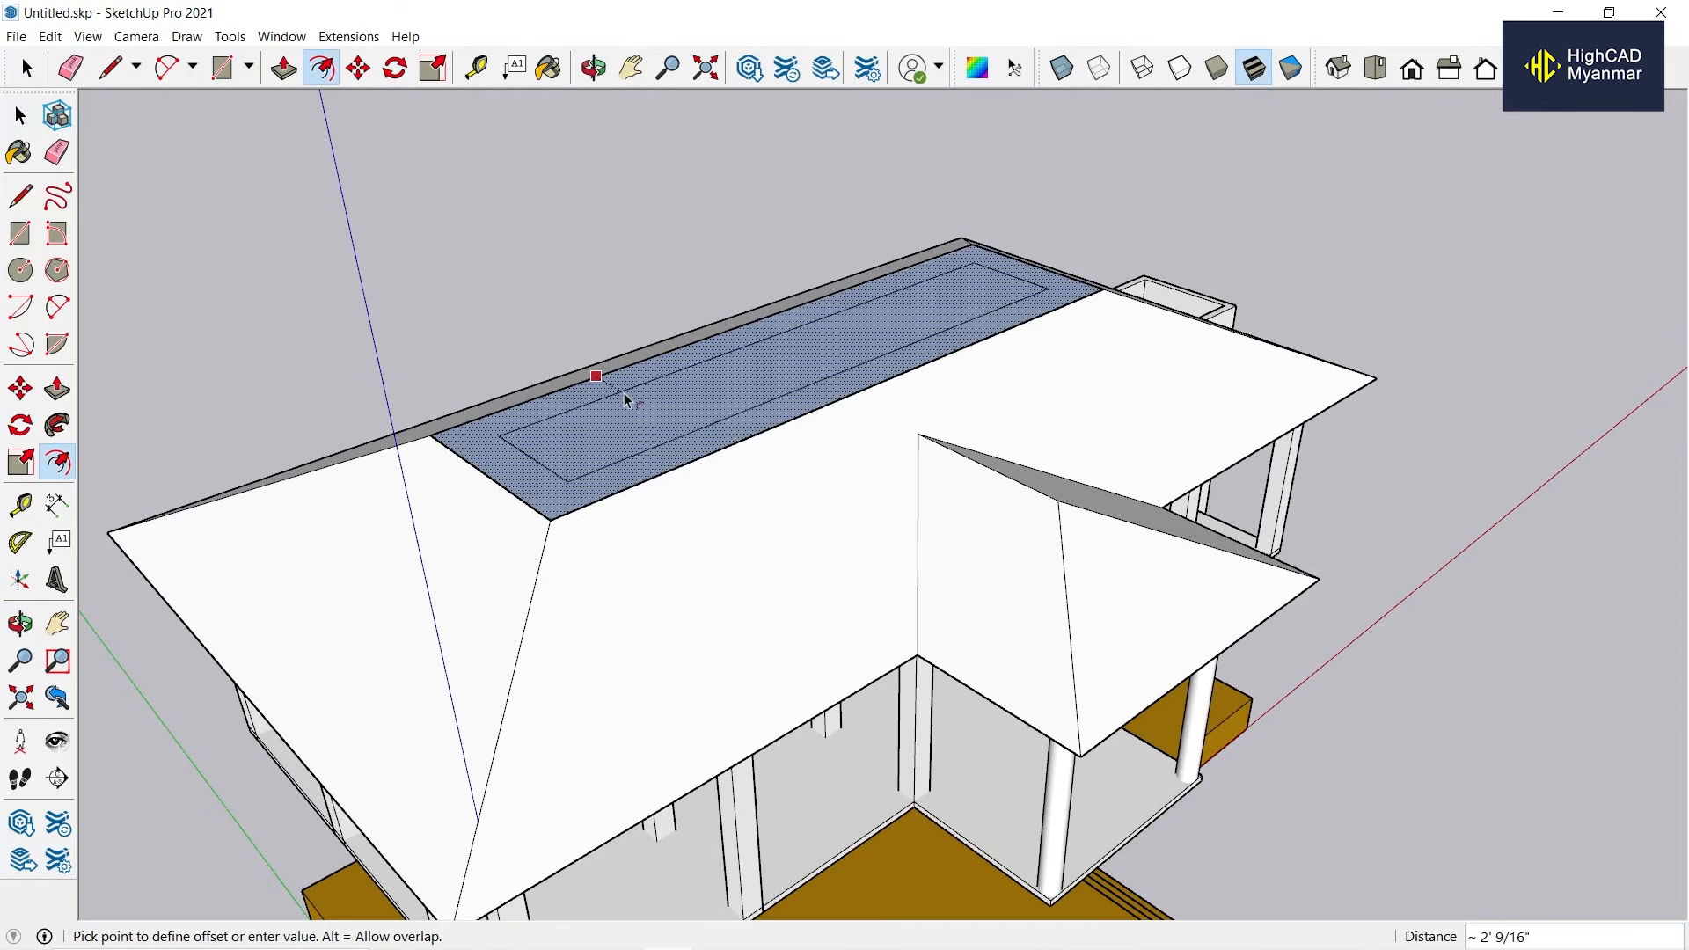
left_click(627, 393)
key("space")
Extrude the narrow border around the roof opening up 4' to form walls.
scroll(620, 409, "up", 2)
scroll(472, 532, "up", 1)
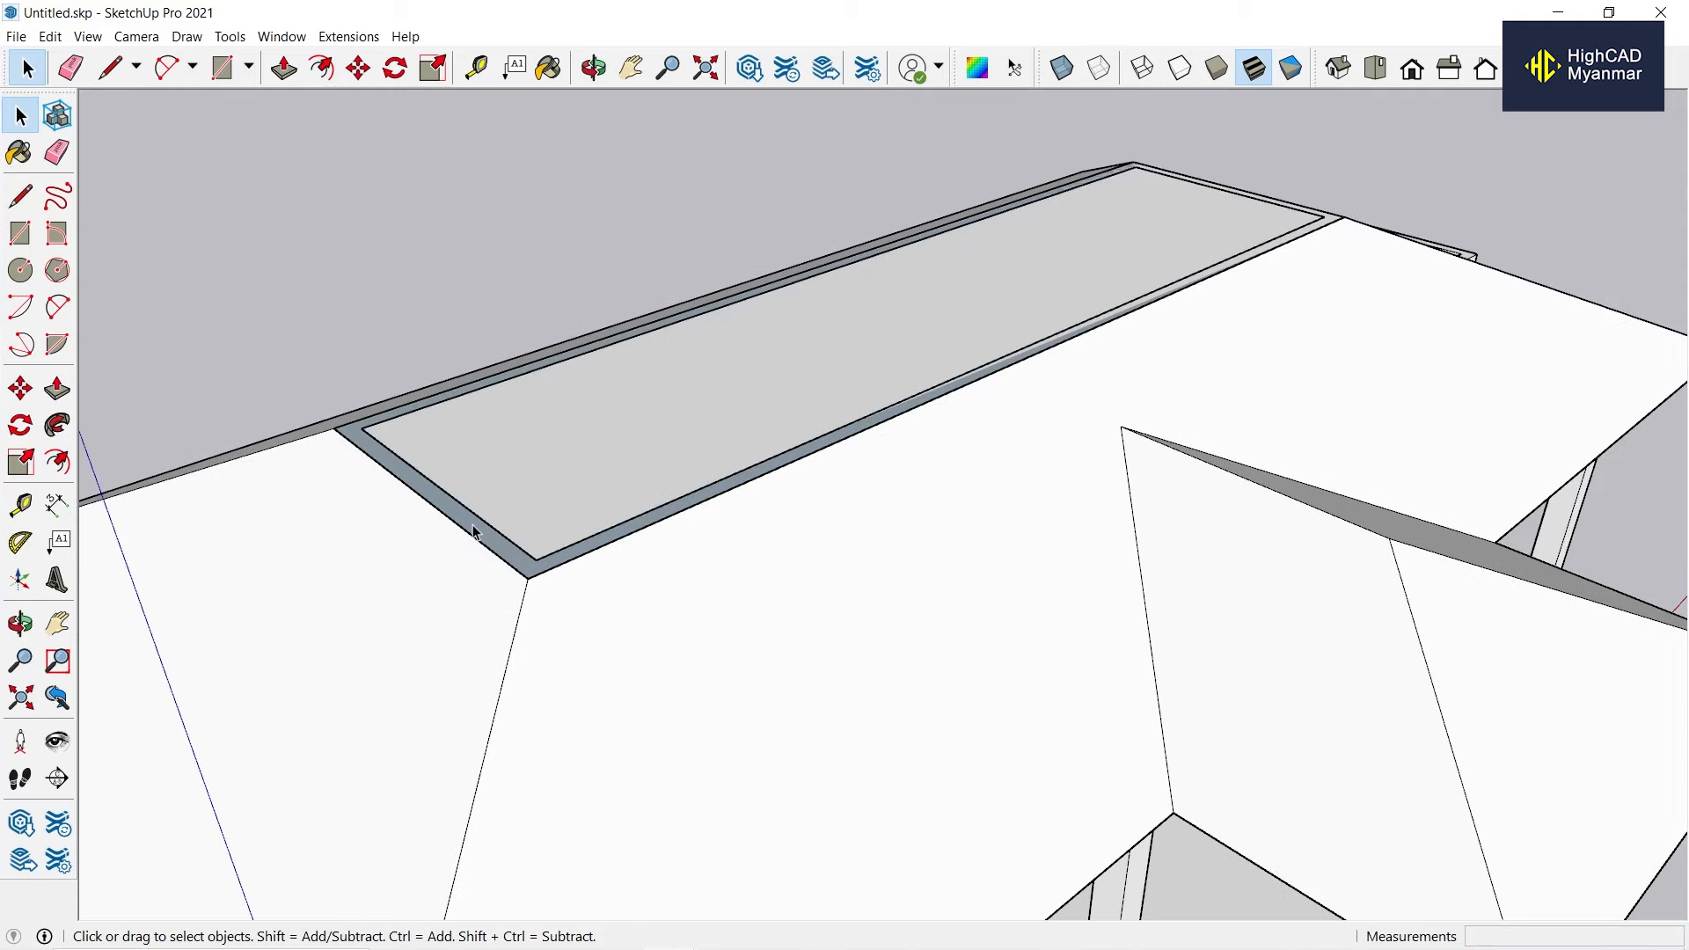
key("p")
left_click(472, 532)
type("4'")
key("Return")
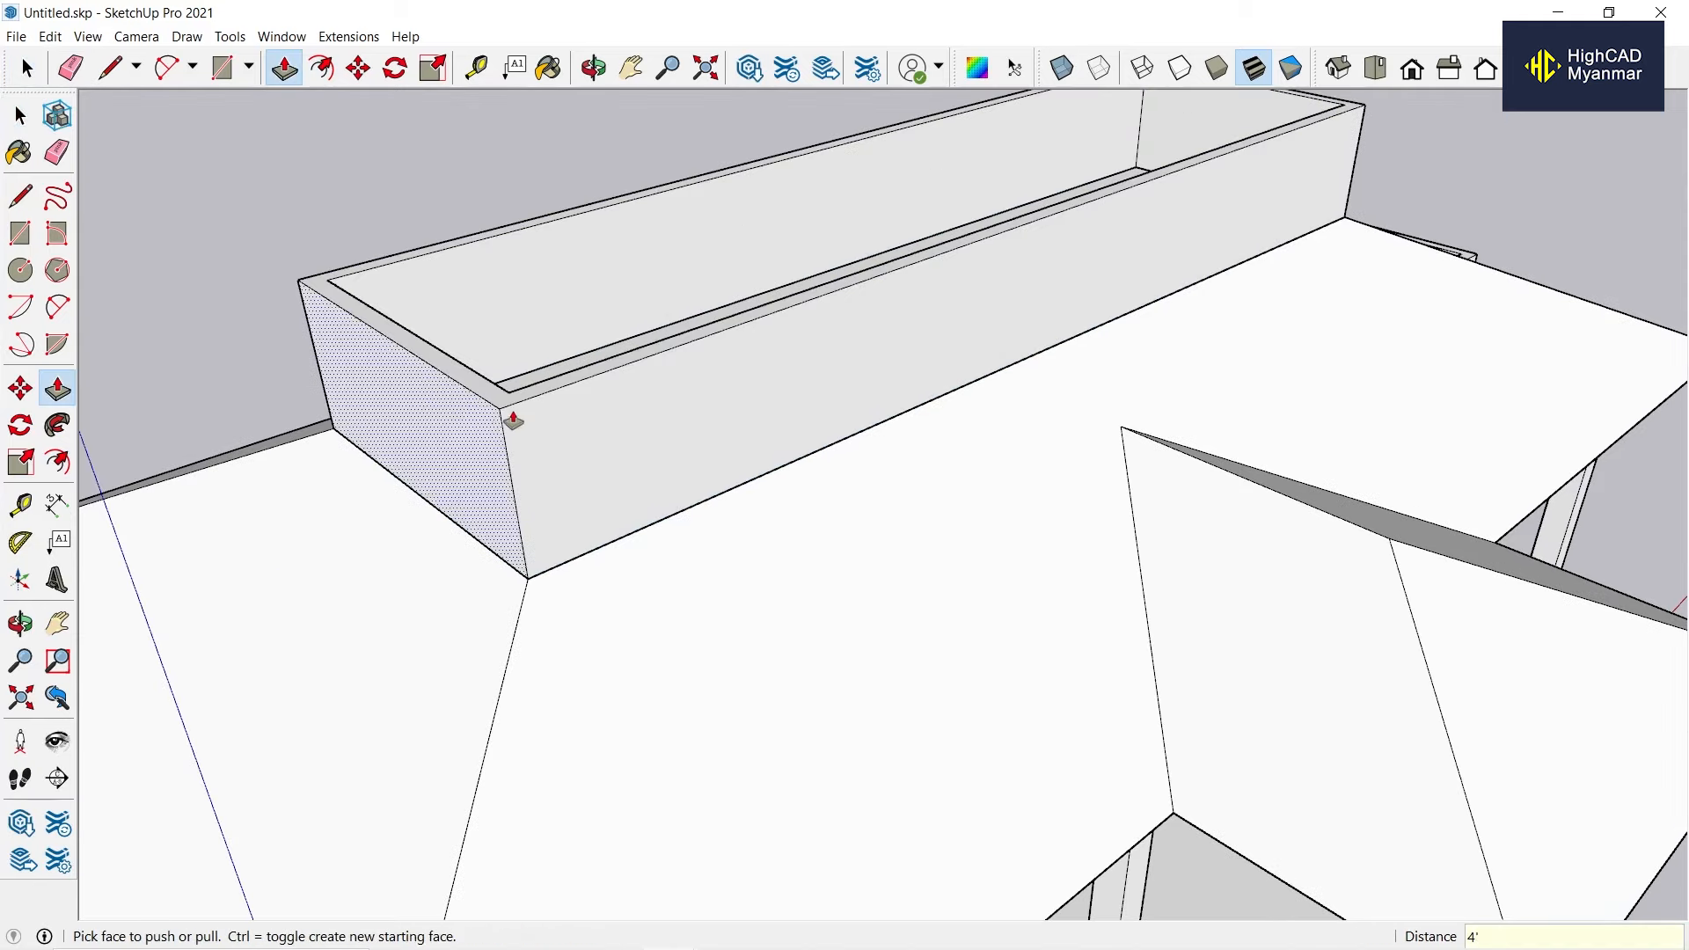
Select all of the raised walls' connected geometry and make it into a group.
scroll(629, 387, "down", 5)
key("space")
triple_click(626, 368)
right_click(626, 368)
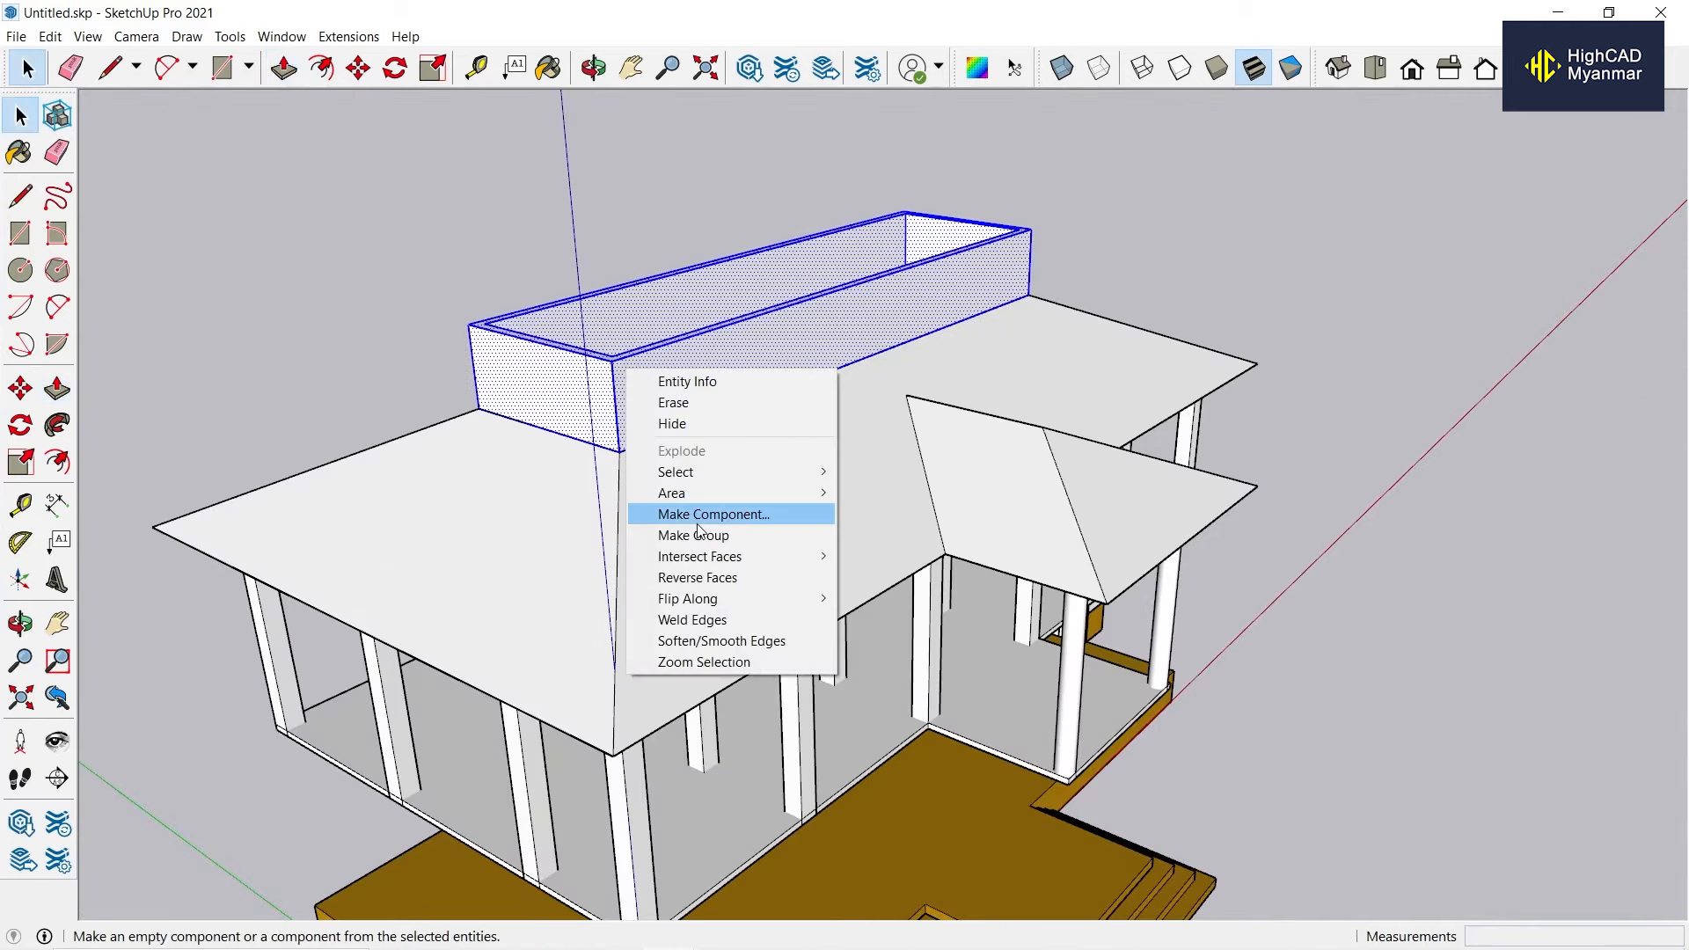
left_click(697, 532)
Draw a vertical line up from the end wall's top midpoint and a 4" thick sloping roof profile reaching past the side wall.
scroll(683, 358, "down", 1)
middle_click_drag(648, 360, 748, 343)
scroll(683, 352, "up", 2)
middle_click_drag(599, 352, 674, 359)
key("l")
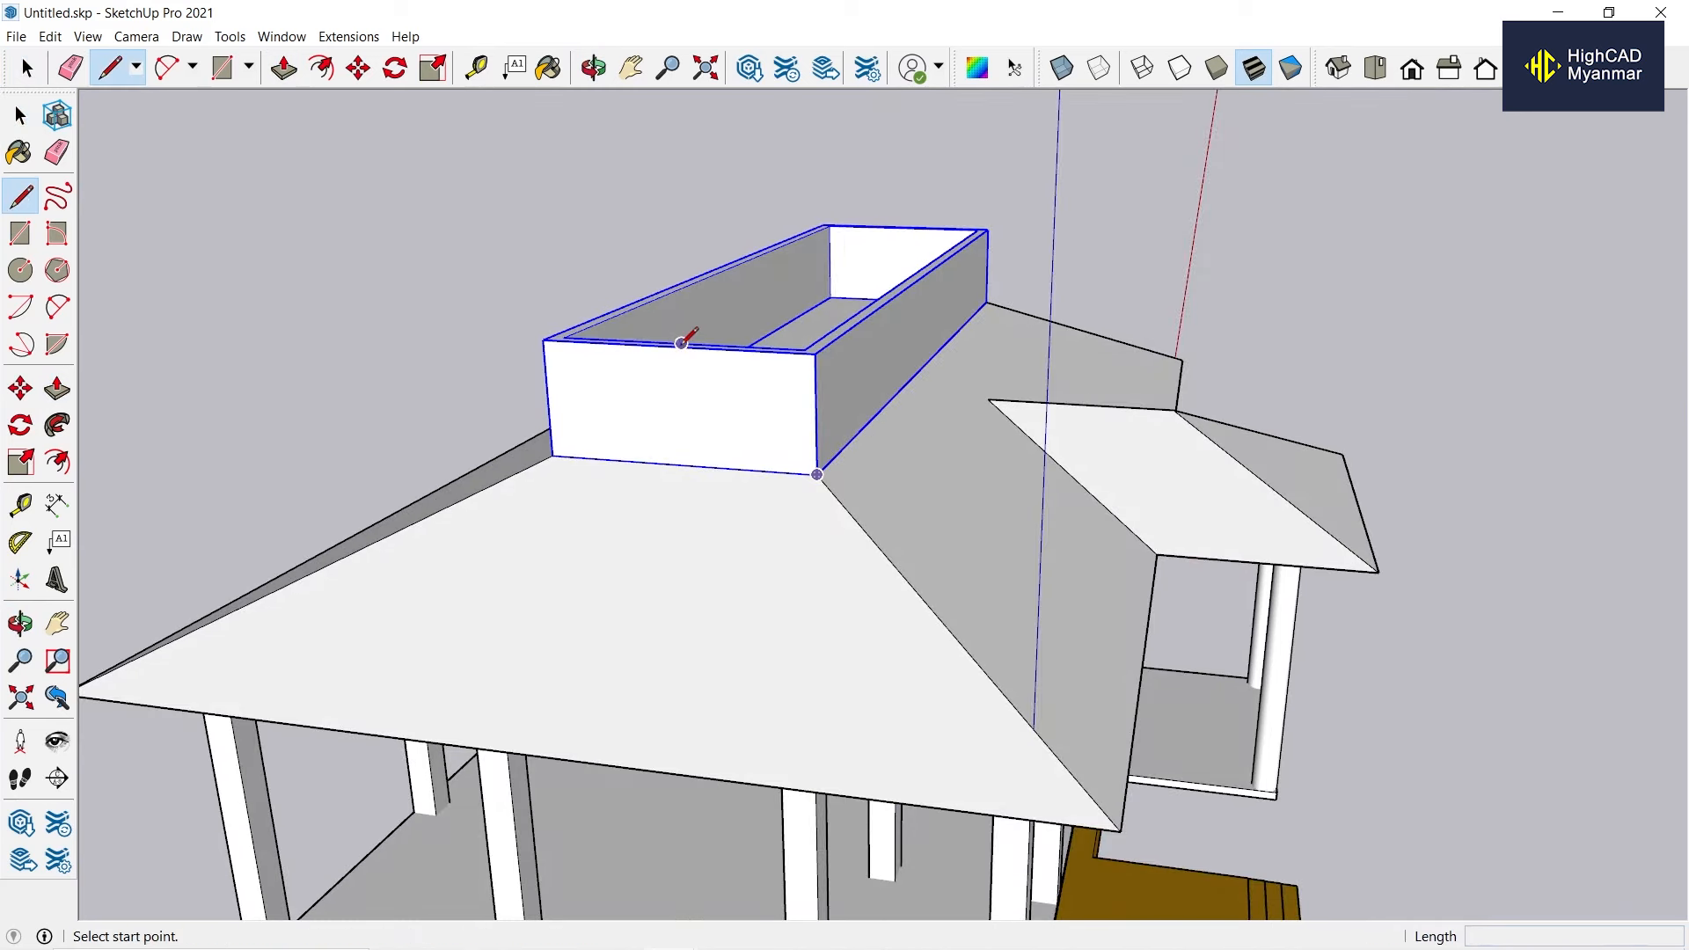
left_click(681, 343)
scroll(673, 348, "up", 3)
scroll(677, 264, "down", 2)
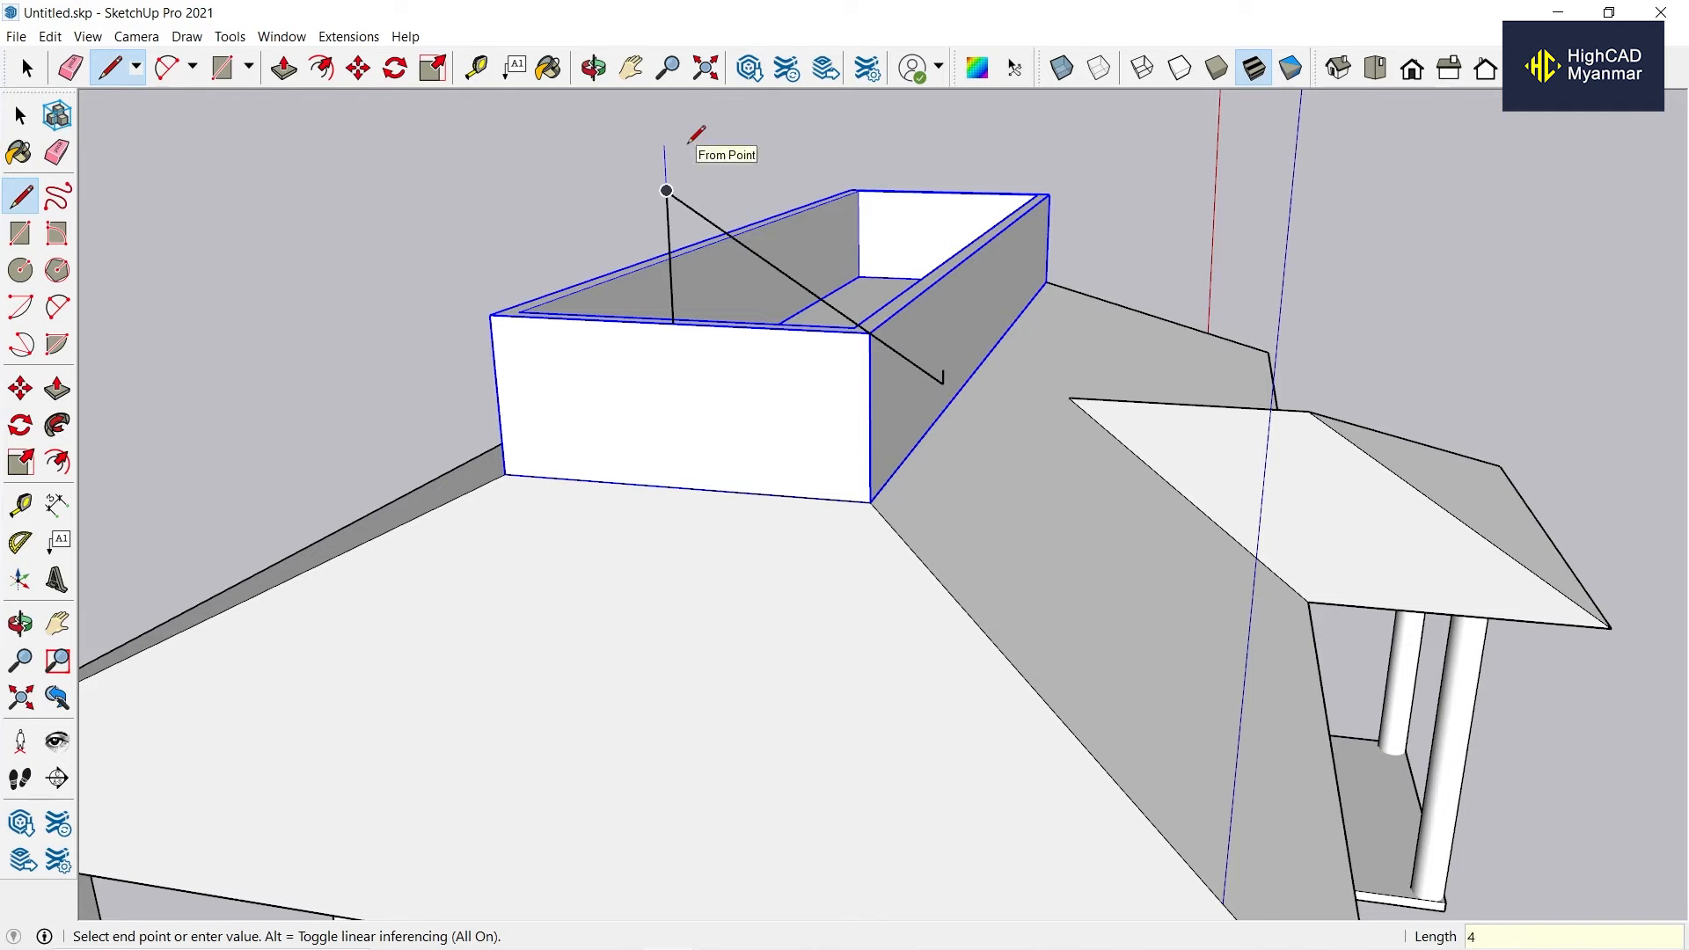
left_click(948, 356)
key("space")
scroll(620, 246, "up", 4)
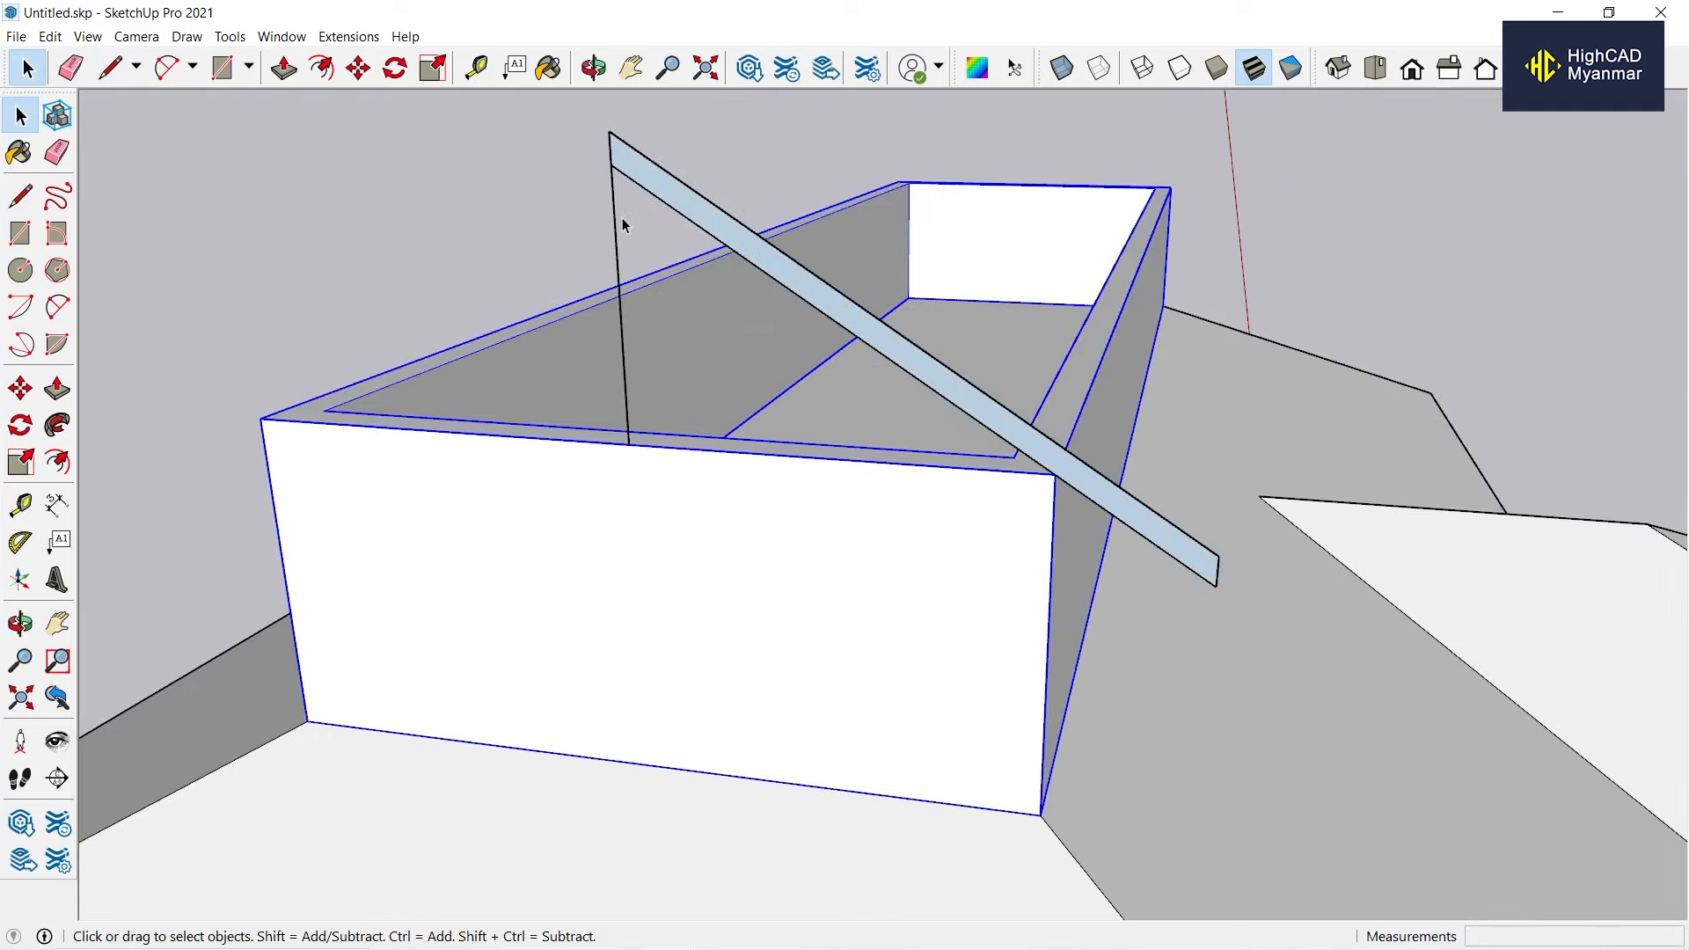
Delete the vertical construction line standing on the end wall's top edge.
left_click(616, 222)
scroll(414, 372, "down", 3)
middle_click_drag(413, 372, 778, 404)
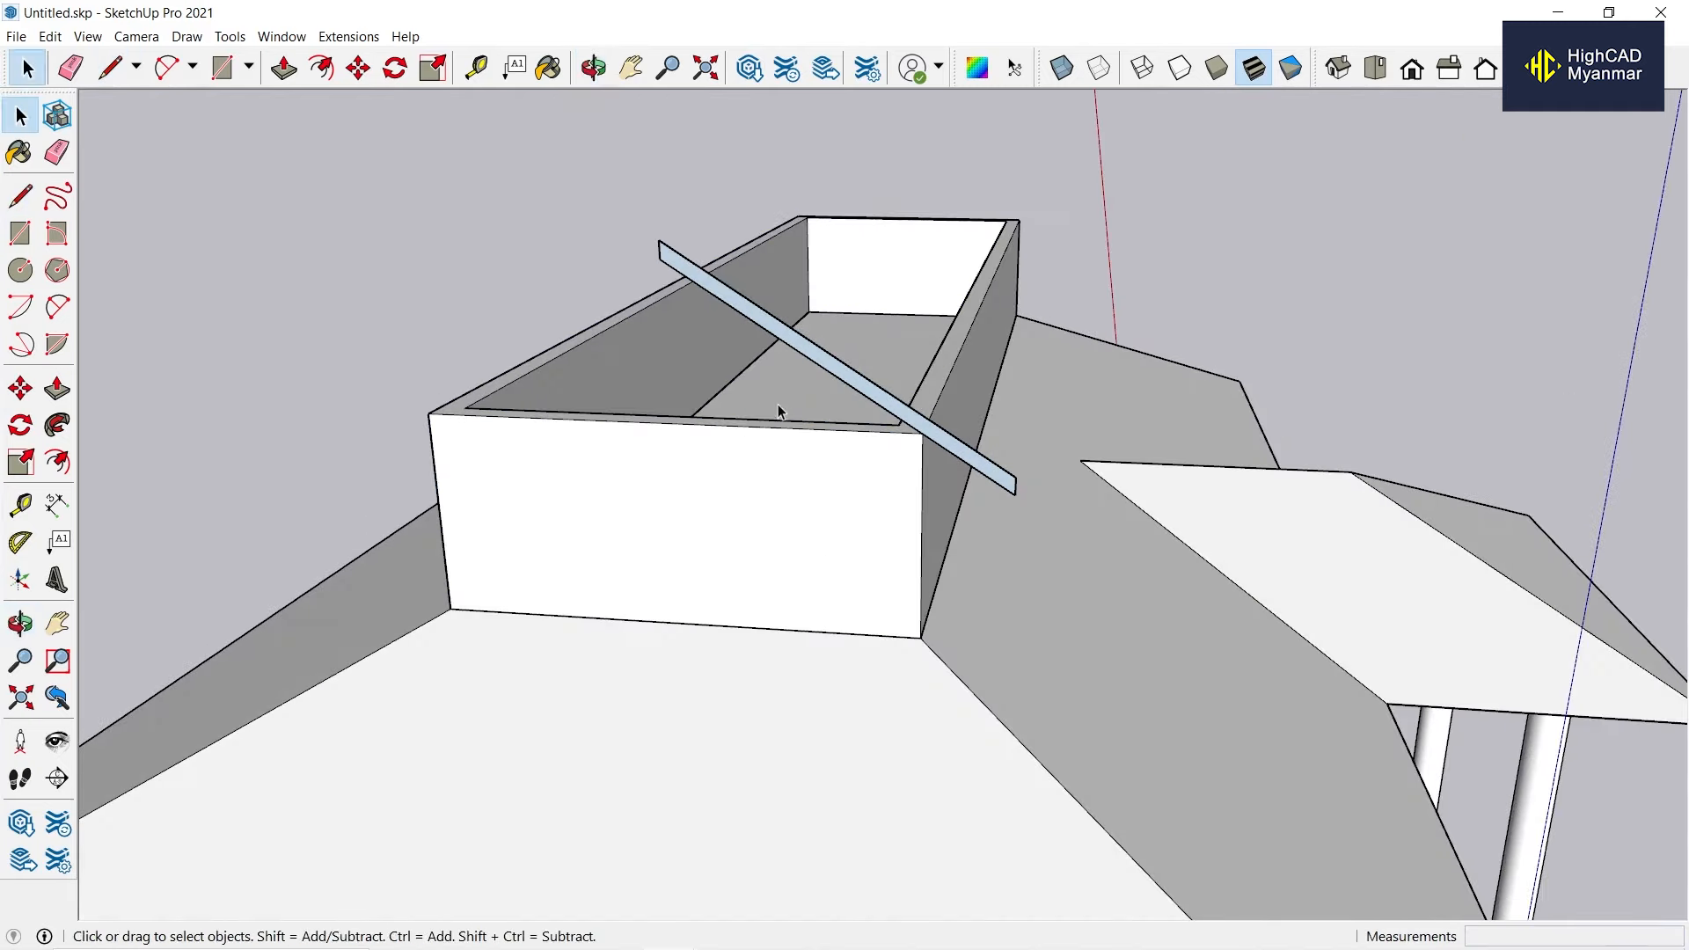
Extrude the sloping roof profile along the side wall to the far end of the raised walls.
middle_click_drag(895, 396, 441, 576)
scroll(549, 432, "up", 3)
scroll(475, 544, "down", 2)
scroll(441, 575, "down", 3)
scroll(391, 515, "up", 2)
key("p")
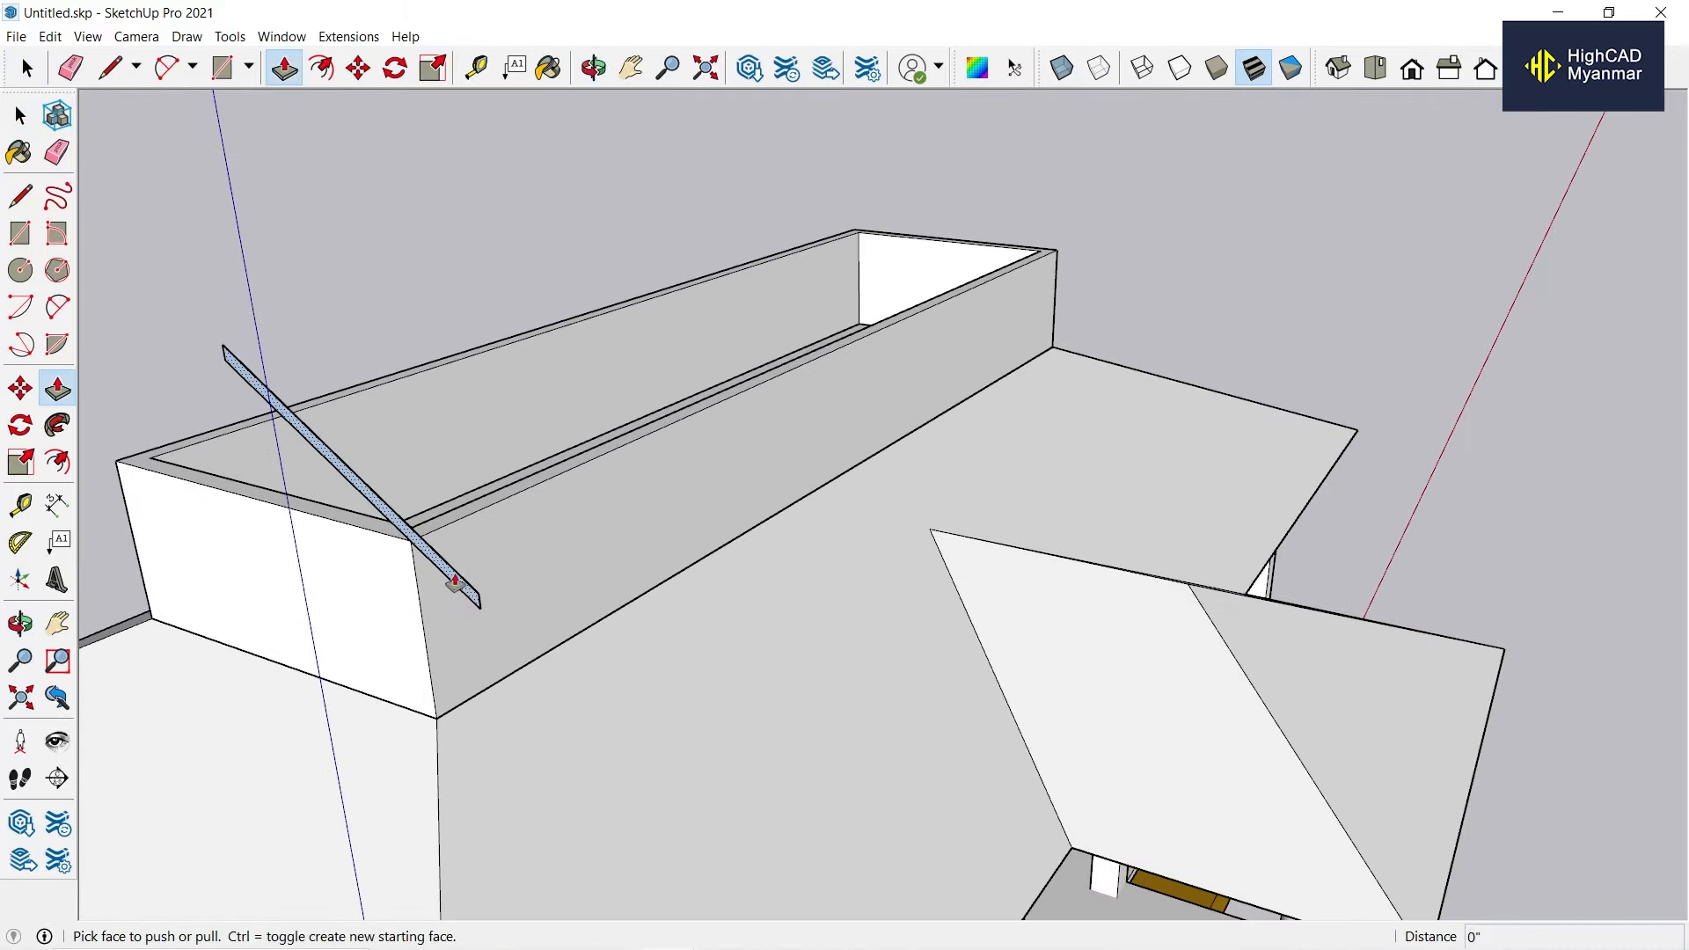
scroll(462, 555, "up", 3)
left_click(474, 616)
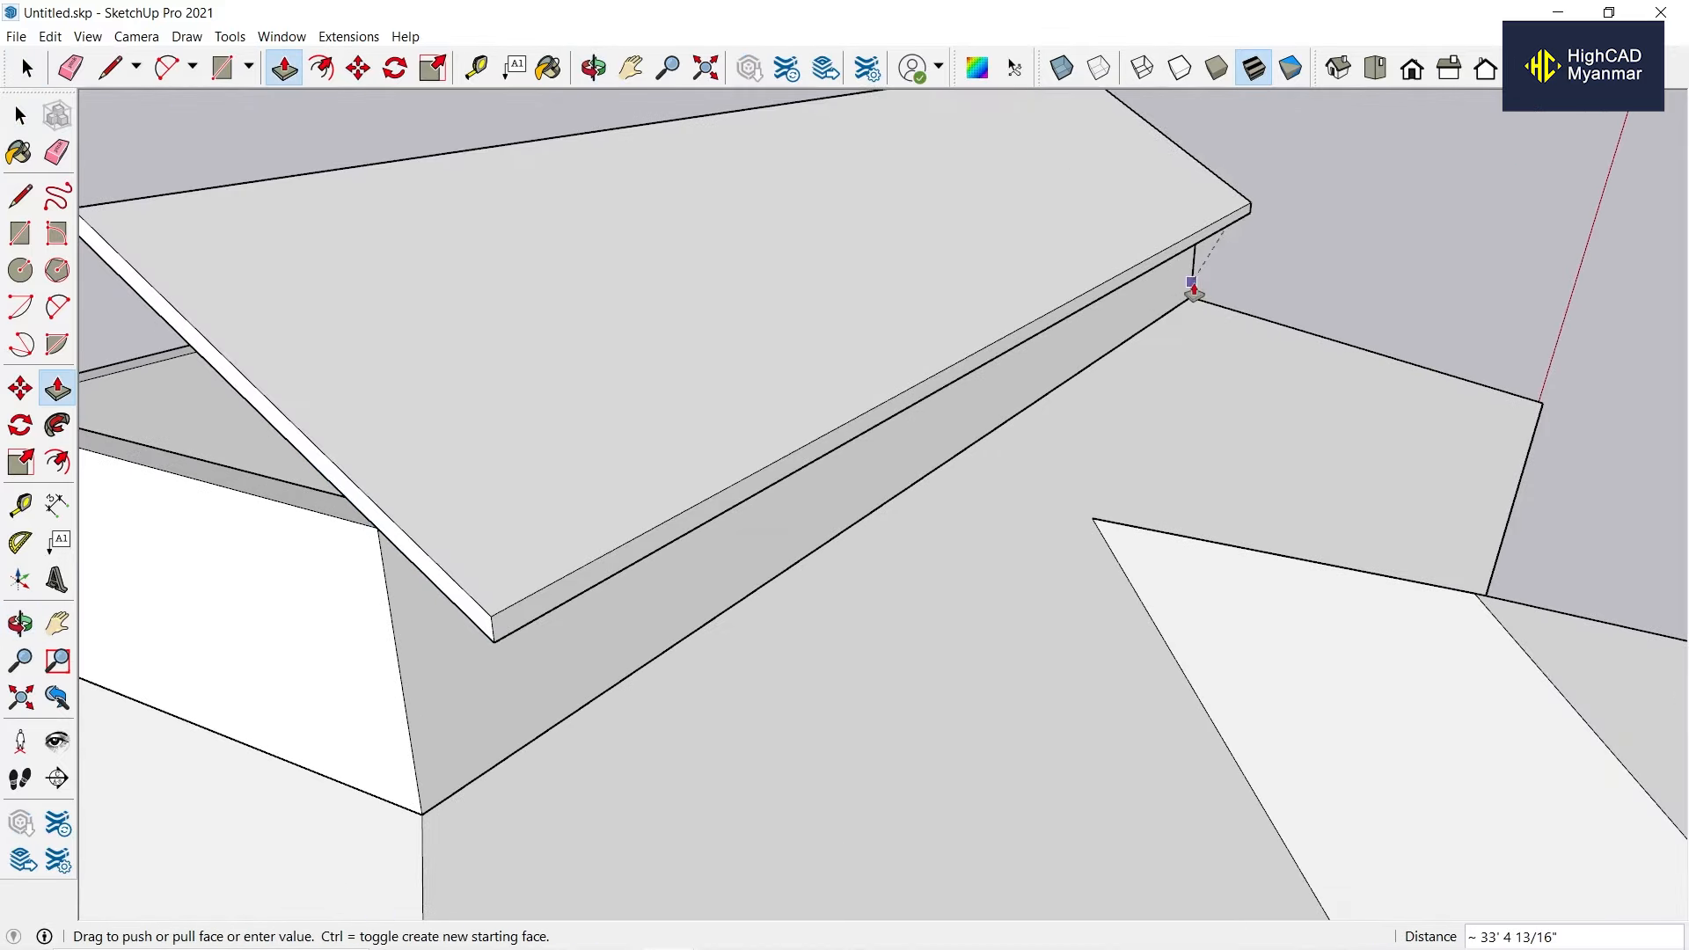
left_click(1192, 284)
Extend the far end of the sloping roof slab 2' past the raised walls.
scroll(268, 396, "down", 2)
middle_click_drag(765, 430, 335, 396)
scroll(1031, 286, "up", 2)
left_click(1075, 274)
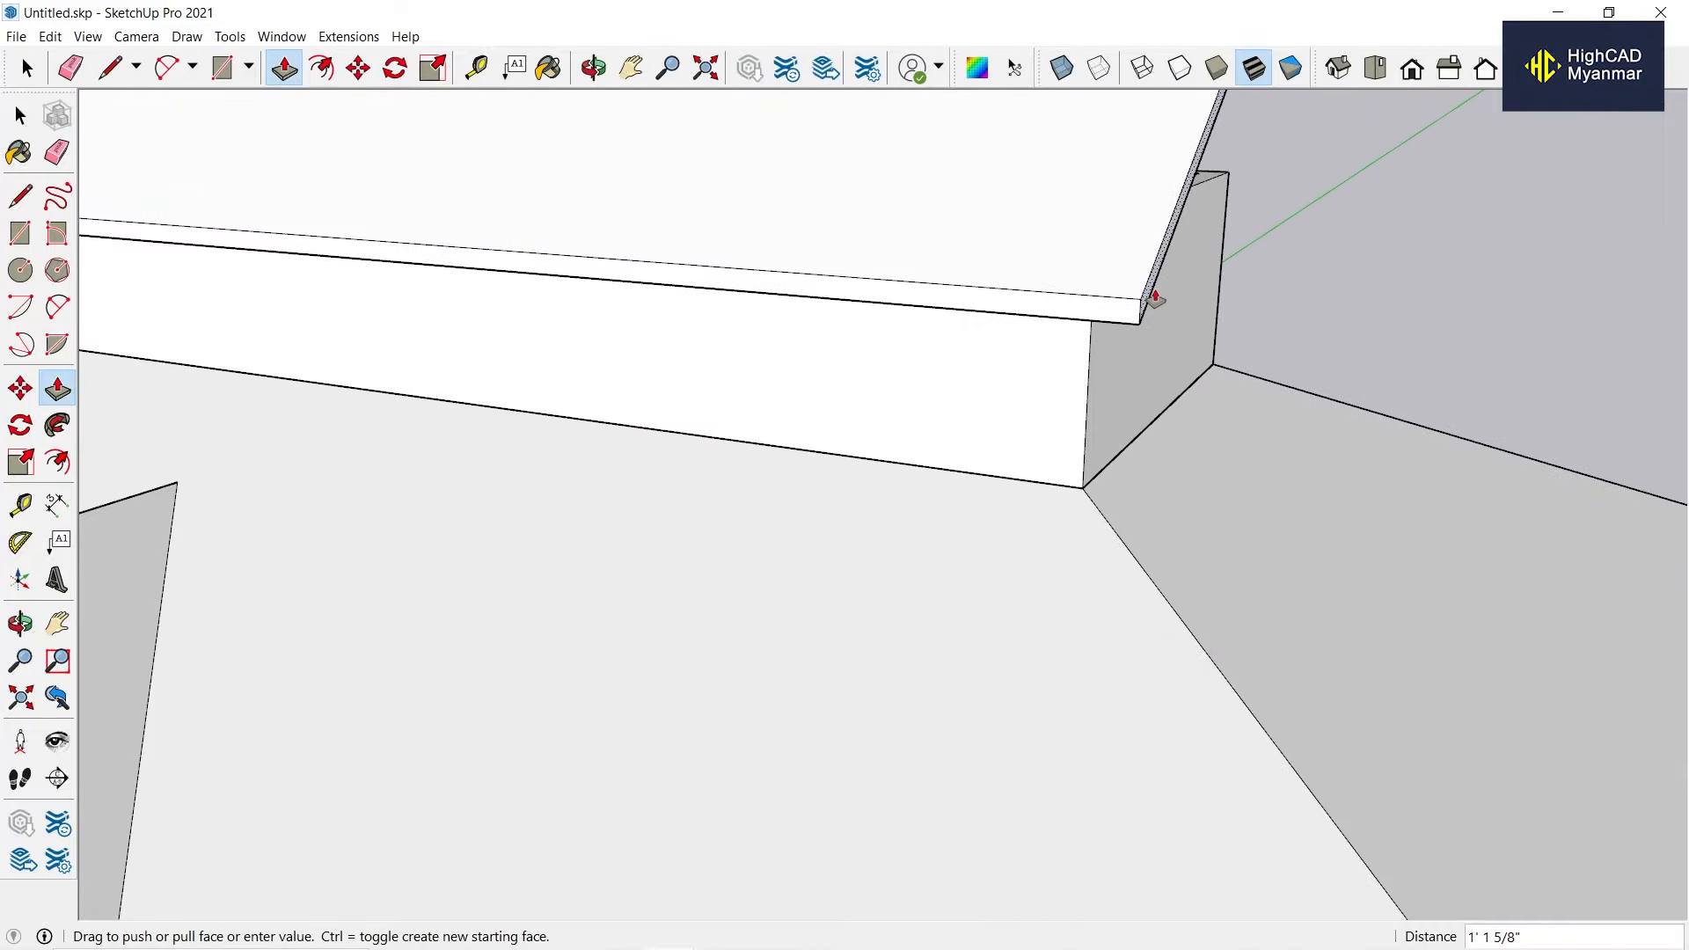
type("2'")
key("Return")
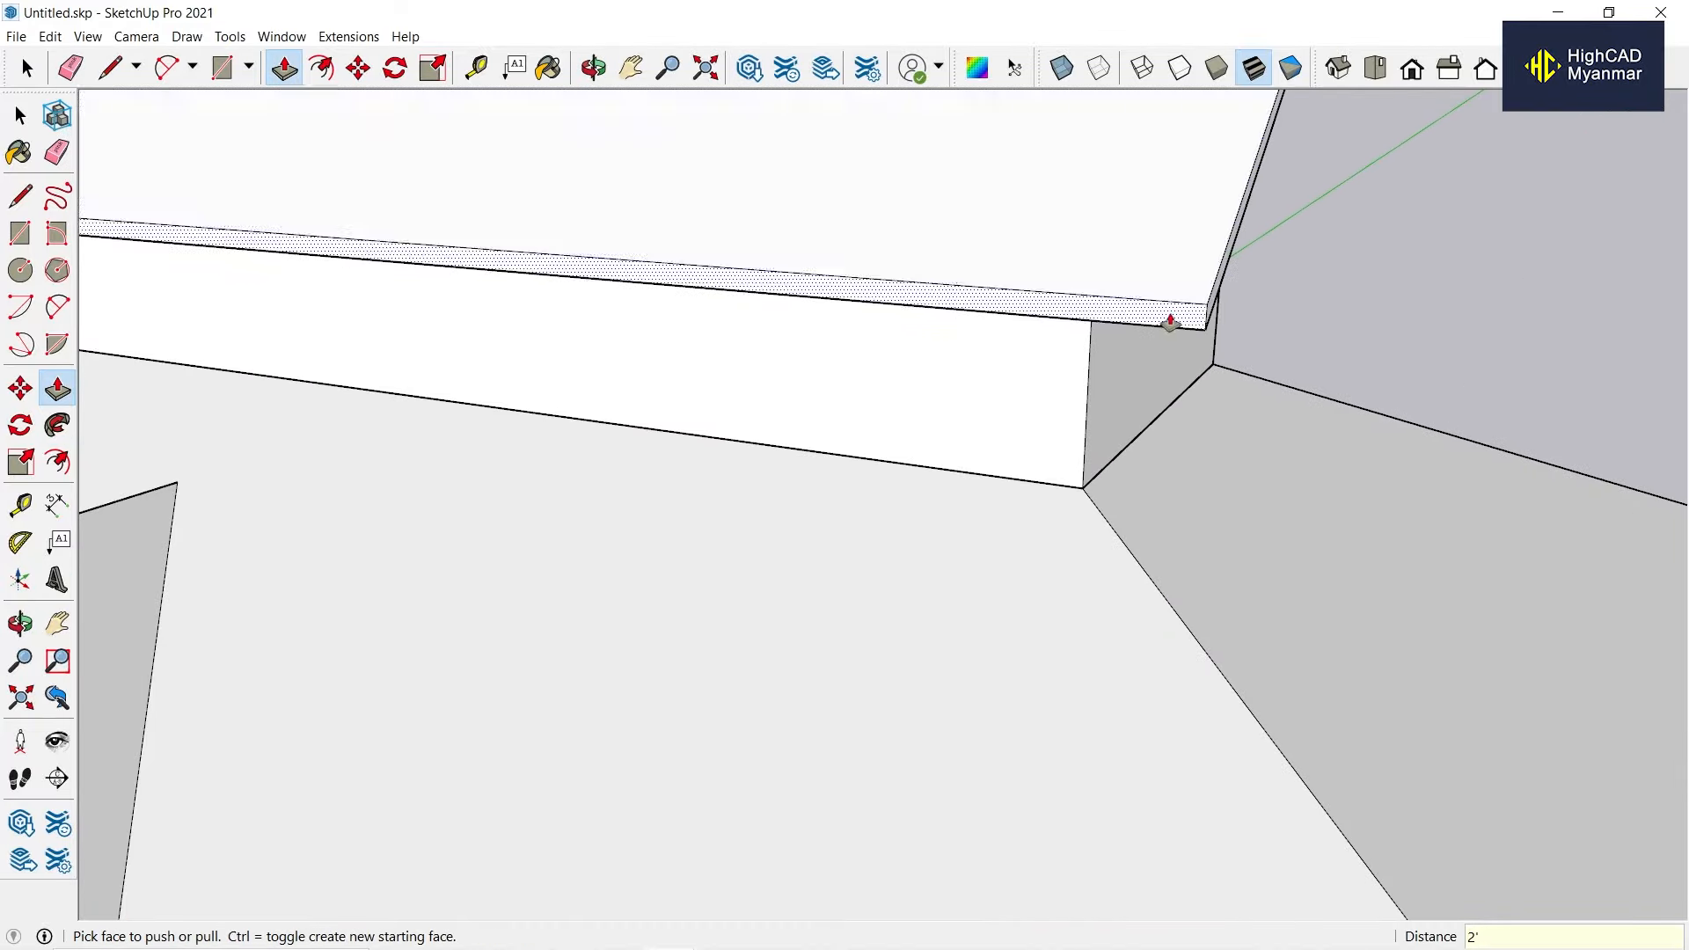
Extend the near end of the sloping roof slab outward past the end wall.
scroll(1172, 320, "down", 3)
middle_click_drag(1060, 344, 1496, 370)
scroll(837, 339, "up", 2)
scroll(1144, 257, "up", 2)
left_click_drag(1176, 253, 1262, 298)
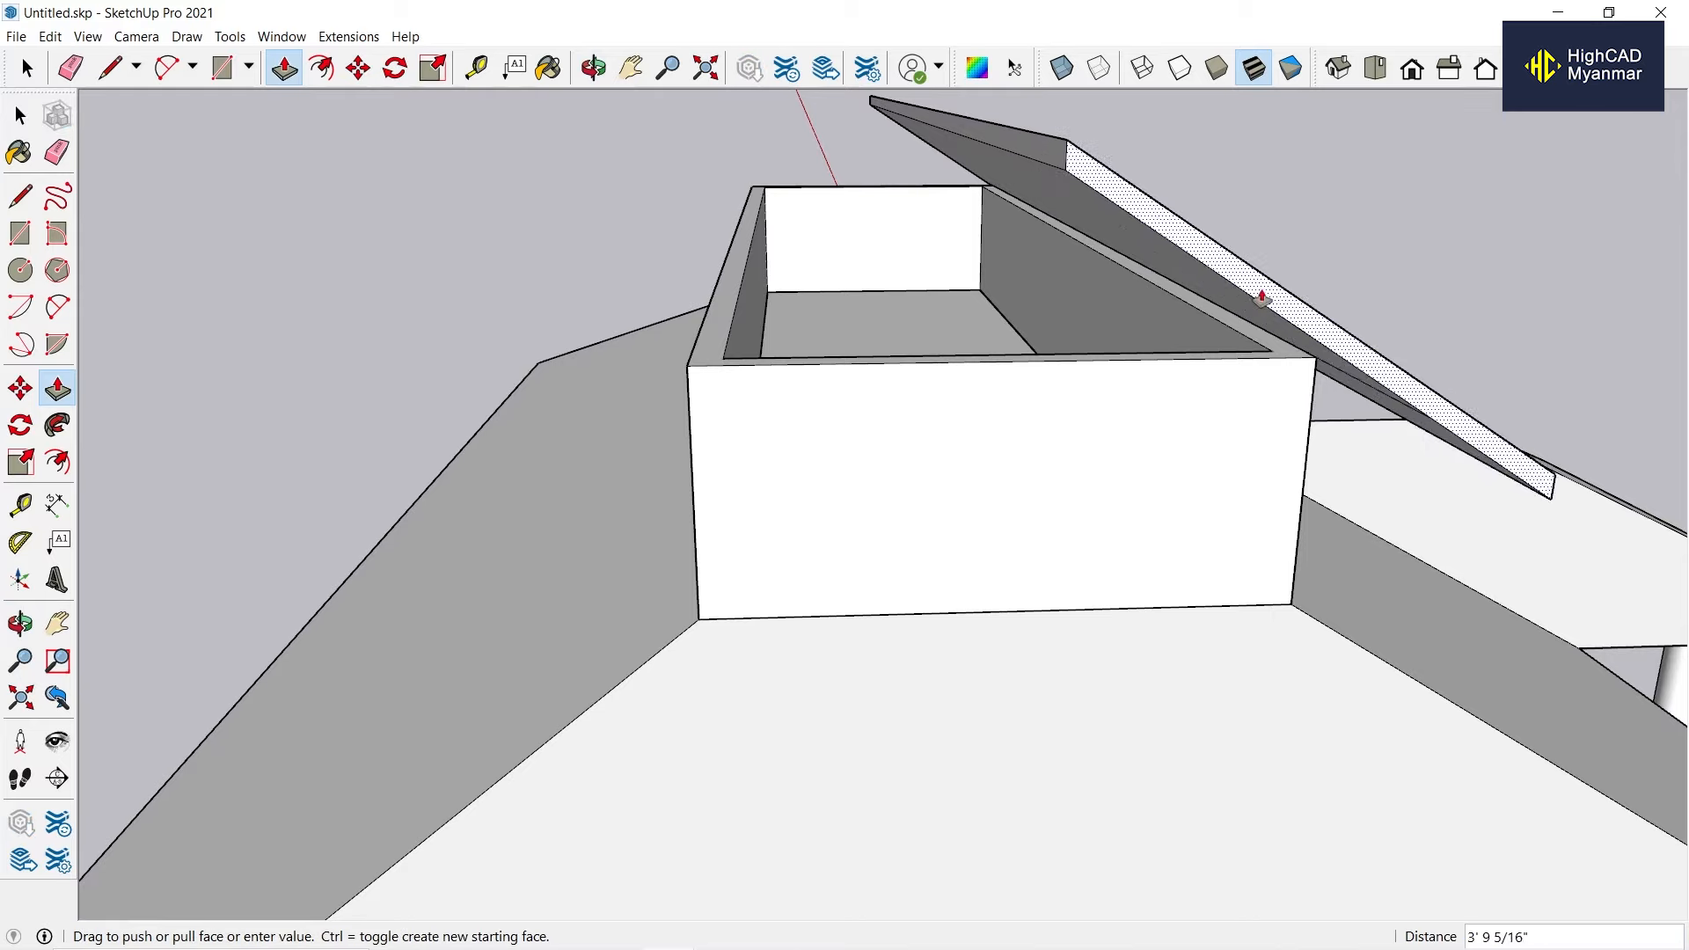
key("Return")
Select the whole sloping roof slab and place a copy about 15' 10" away on the opposite side of the raised walls.
scroll(803, 309, "down", 5)
middle_click_drag(803, 309, 869, 174)
key("space")
left_click(869, 174)
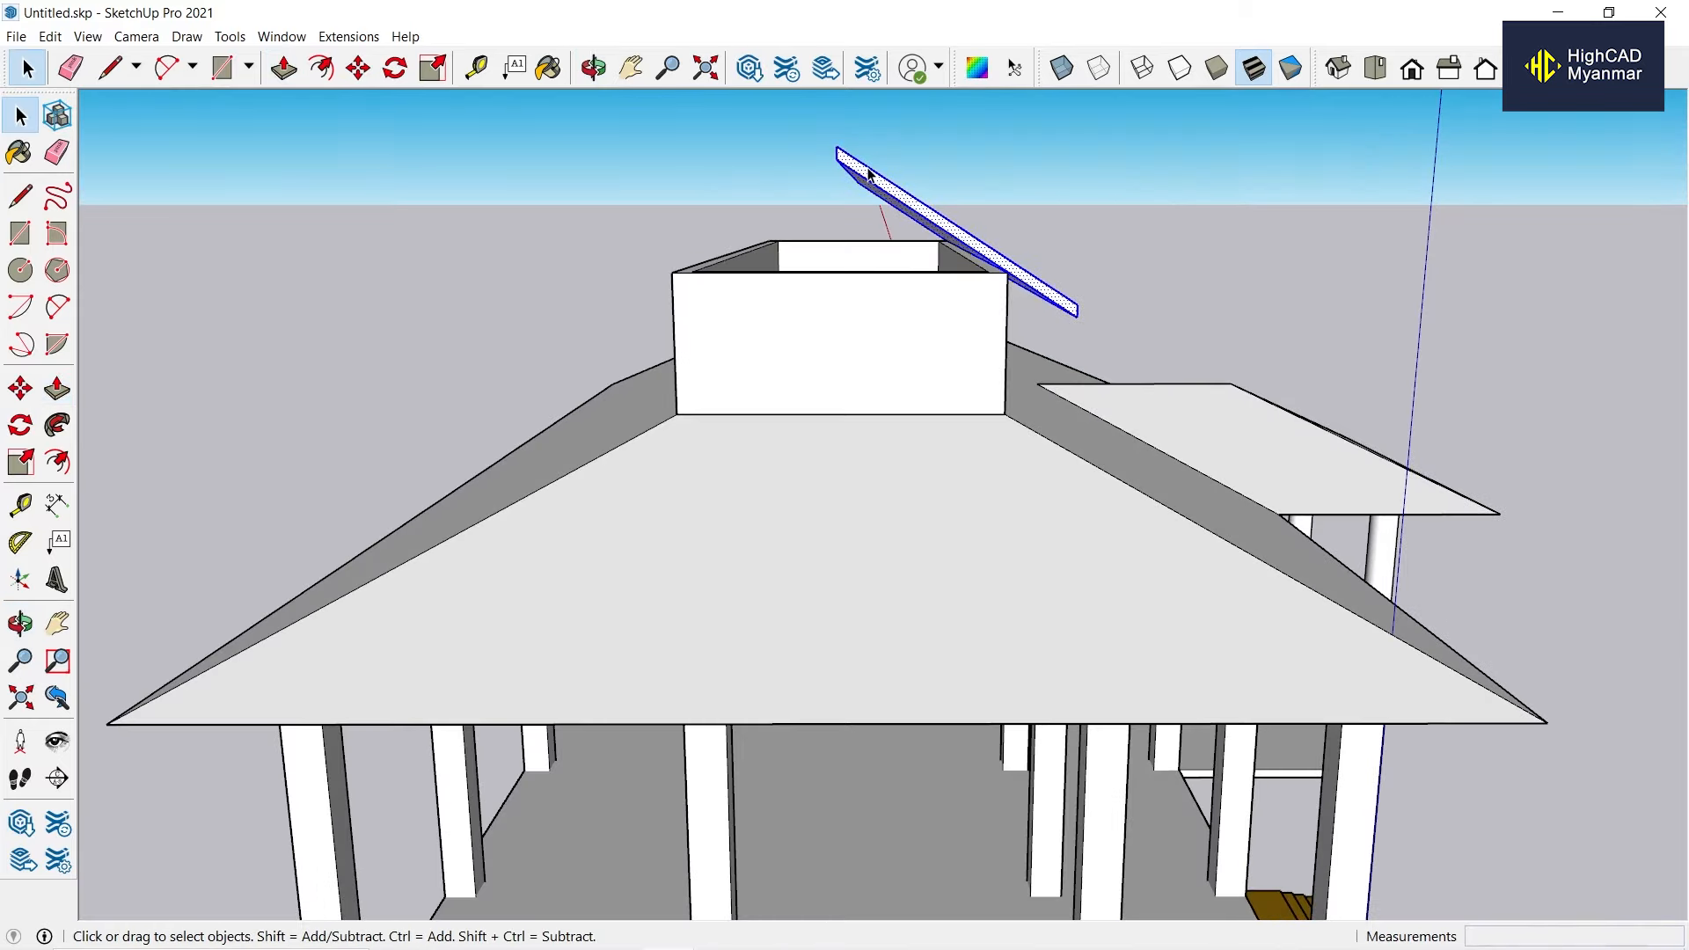
key("m")
left_click(898, 335)
key("ctrl")
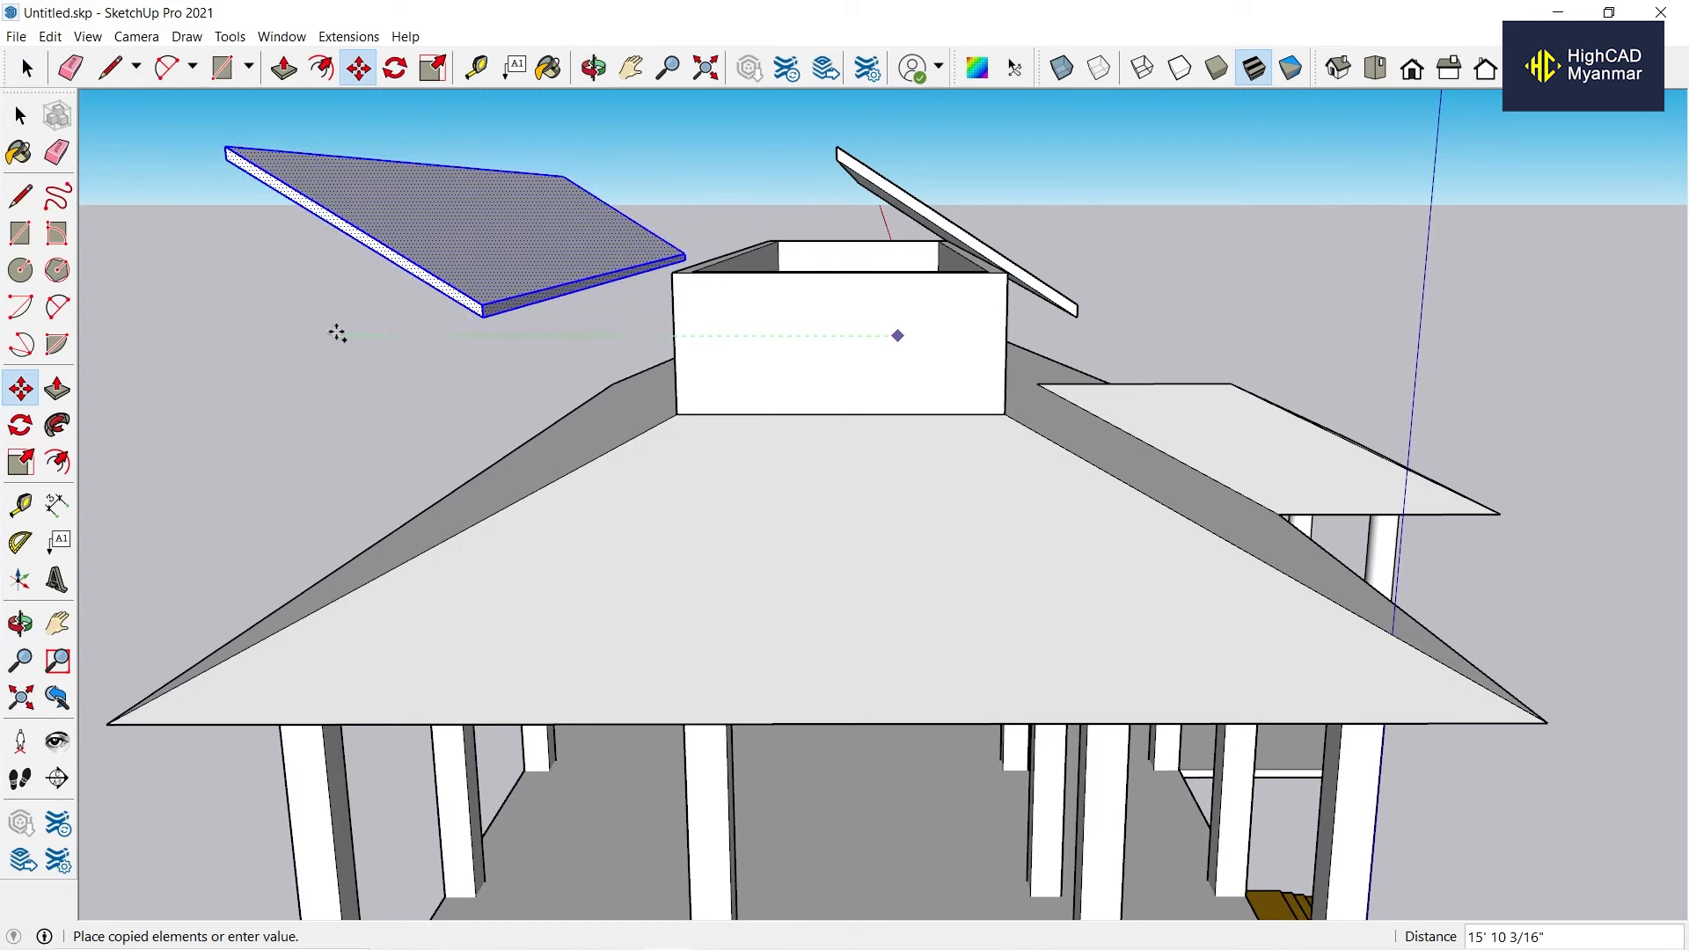
left_click(338, 334)
key("space")
right_click(435, 256)
left_click(497, 460)
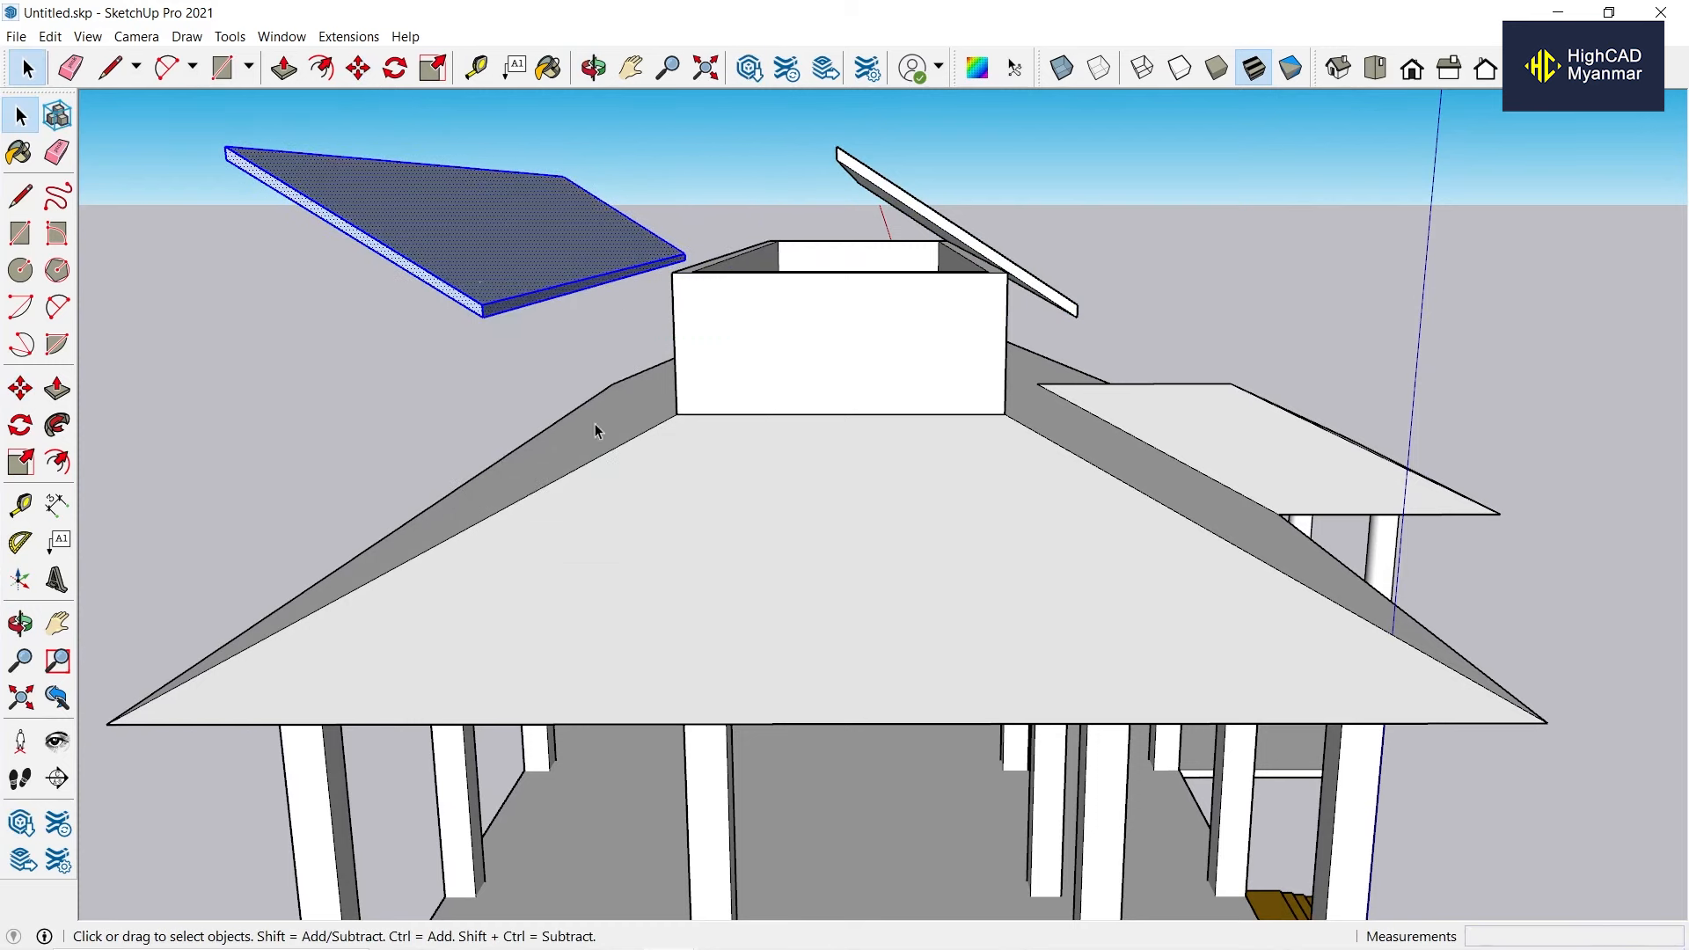
key("ctrl+z")
Flip the copied roof slab along the green direction.
right_click(471, 267)
left_click(421, 239)
right_click(419, 236)
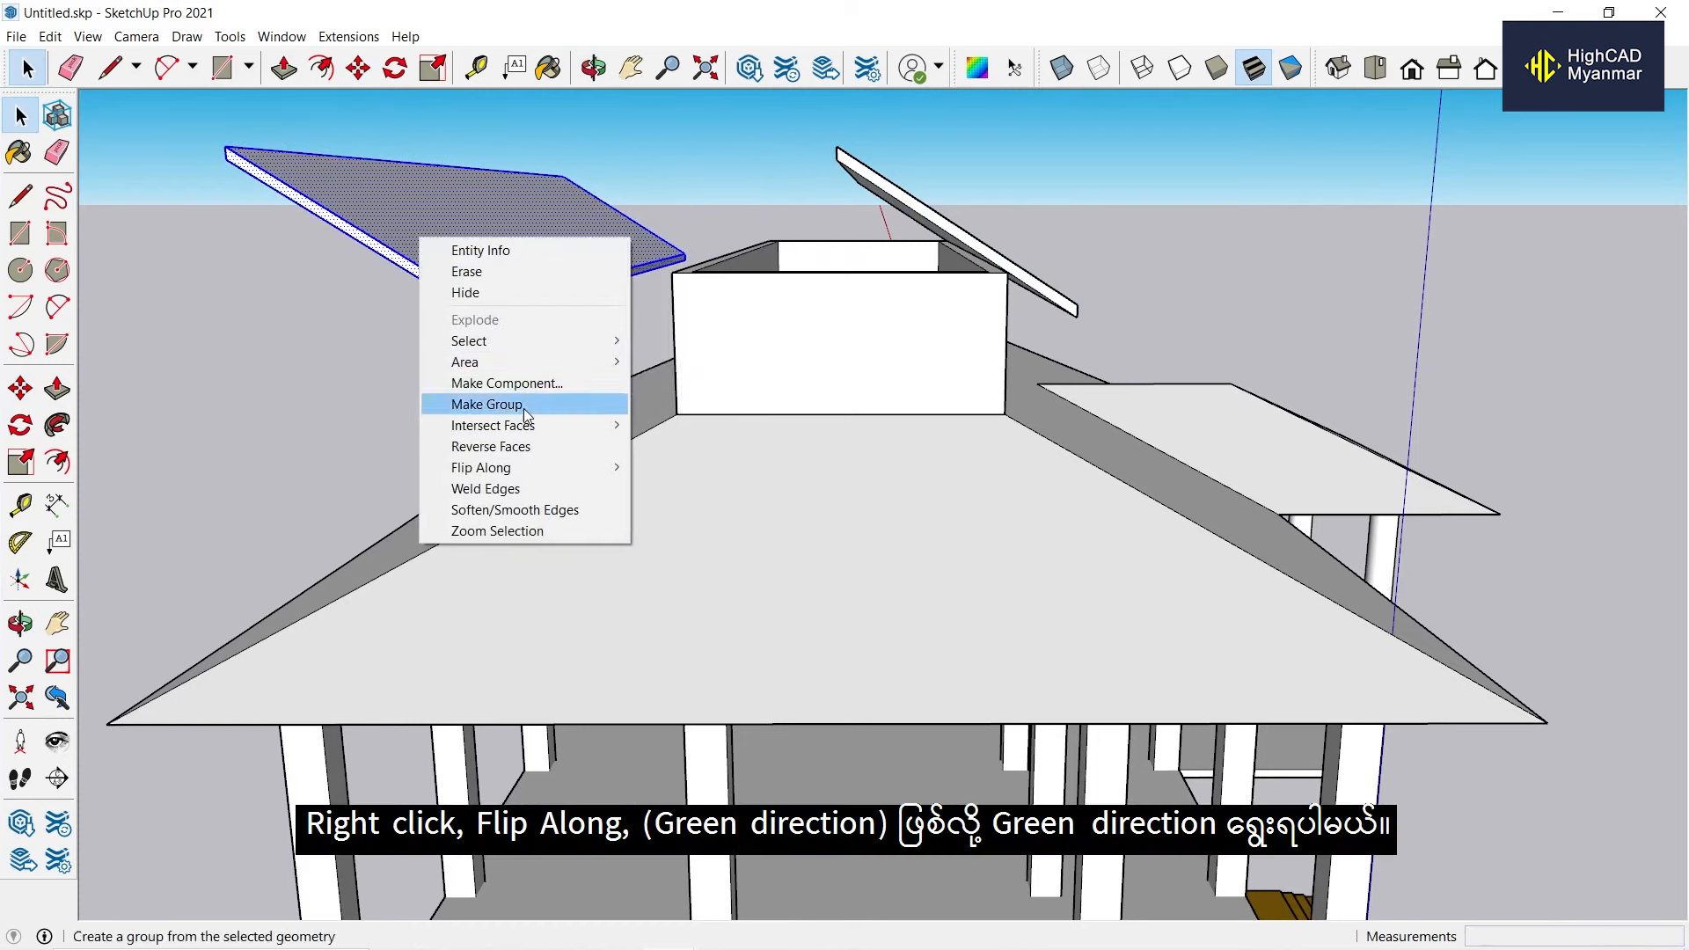
mouse_move(493, 467)
left_click(695, 485)
Move the flipped slab by its upper corner onto the original slab's upper corner to form the gable ridge.
key("m")
scroll(558, 173, "up", 3)
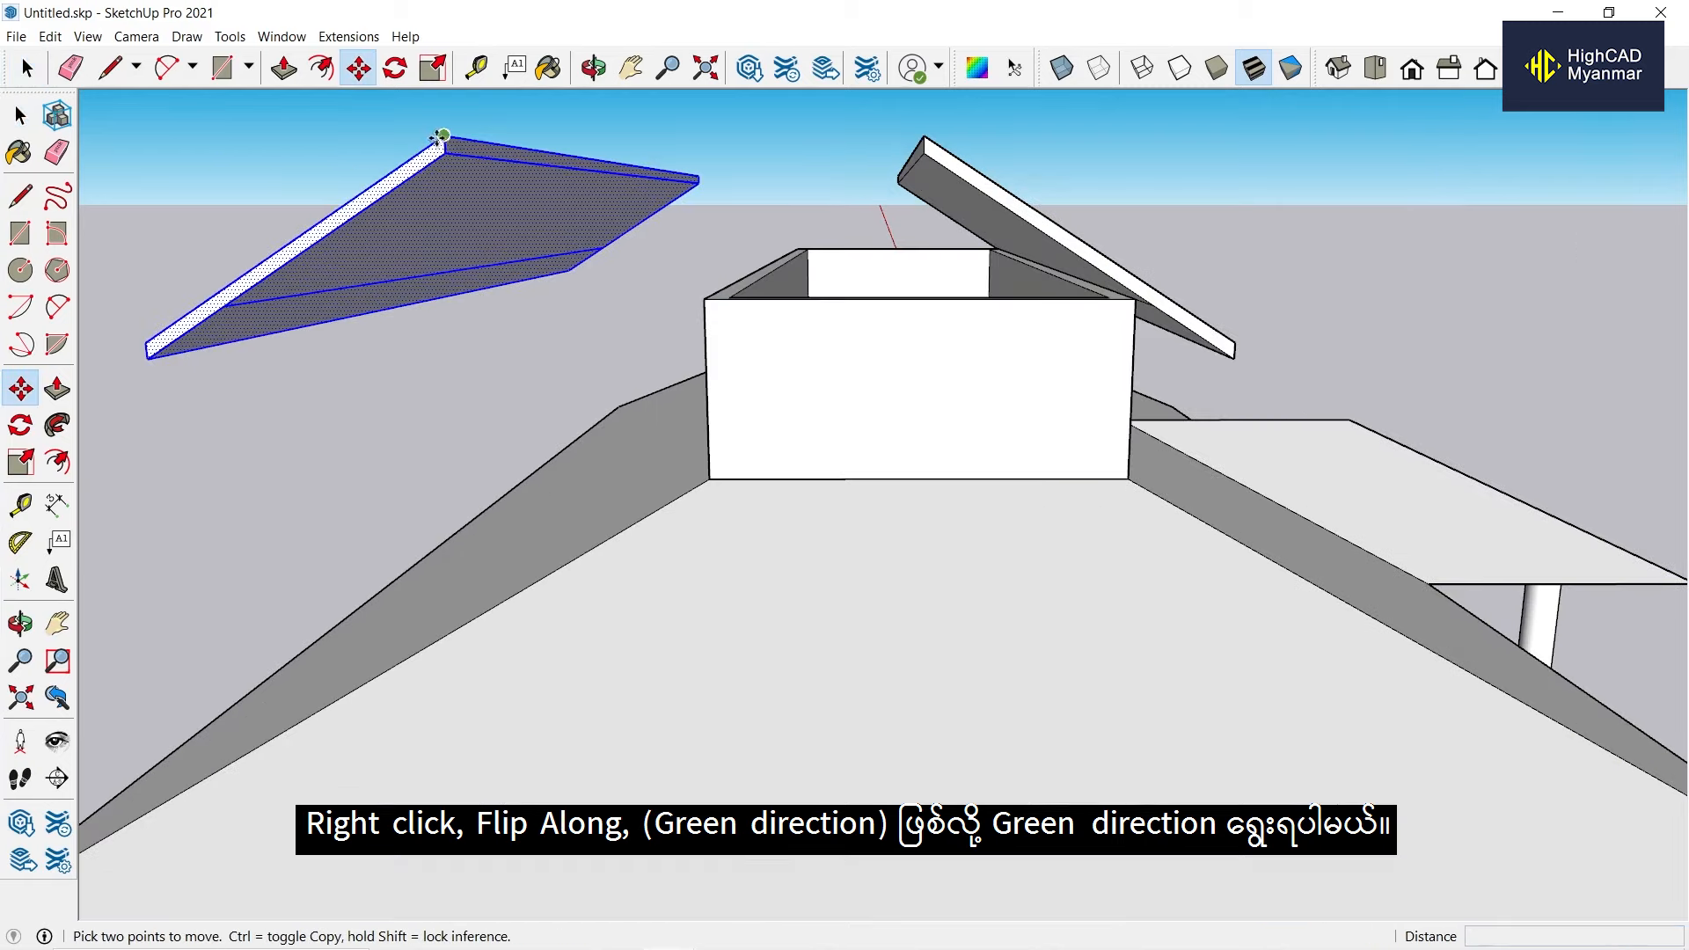
left_click(438, 136)
scroll(438, 136, "down", 3)
left_click(920, 139)
middle_click_drag(920, 139, 1061, 176)
Delete the stray leftover geometry under the roof, and make the two connected roof slabs into a group.
key("space")
left_click(1081, 327)
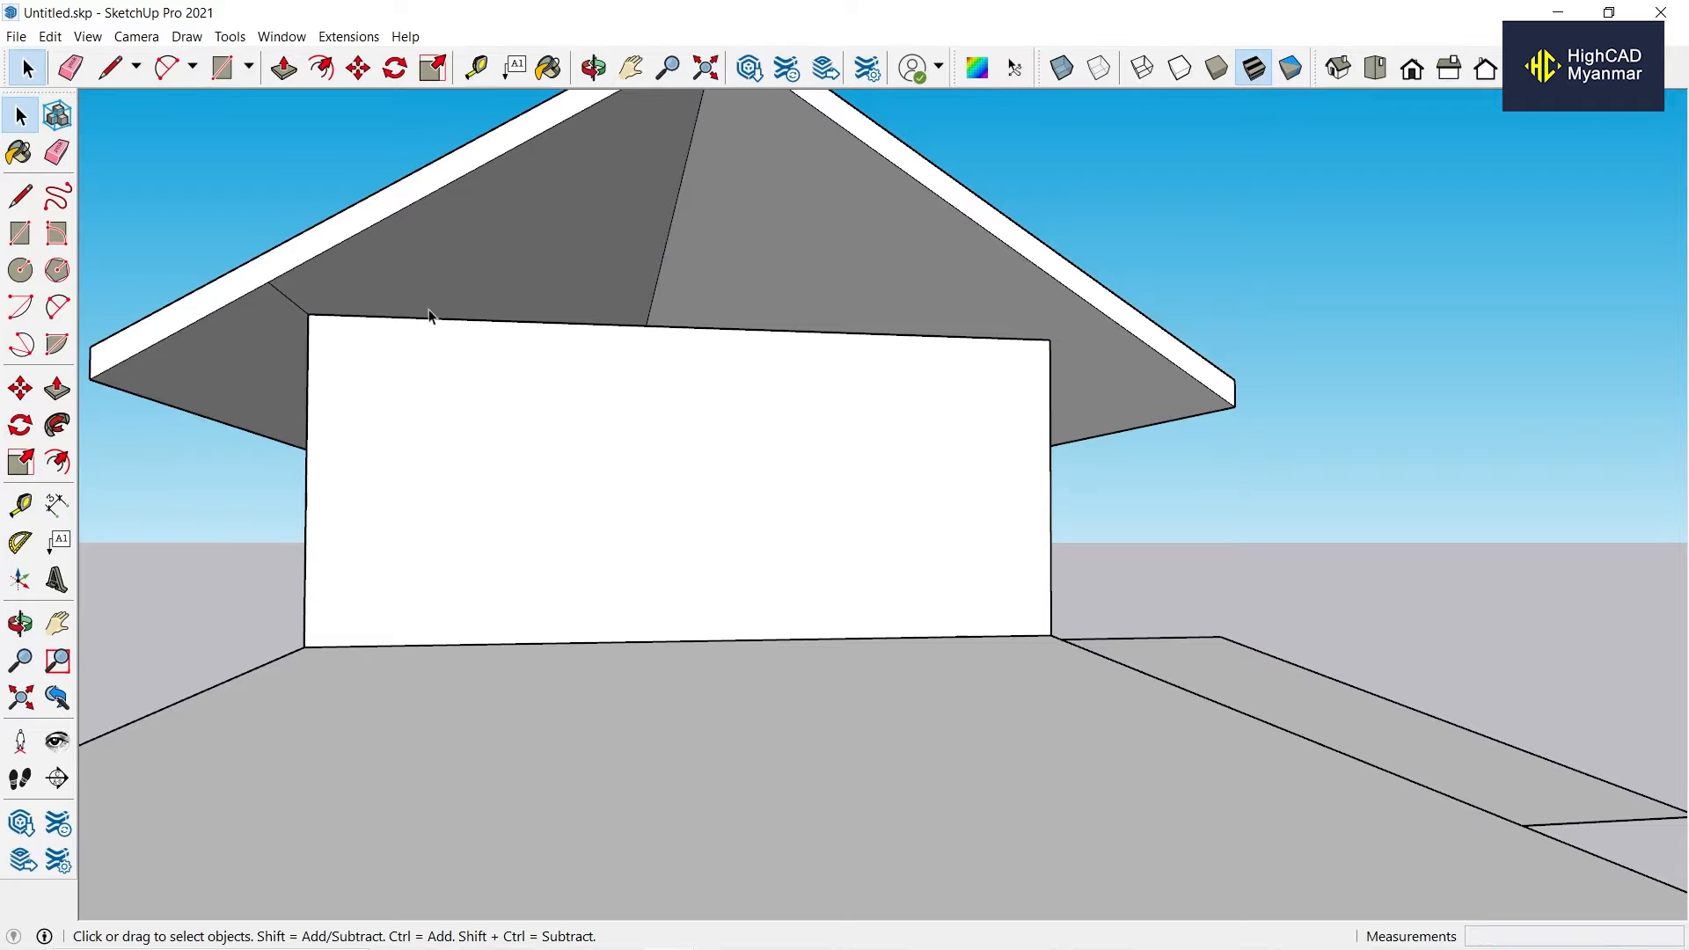
key("Delete")
scroll(388, 356, "down", 1)
middle_click_drag(795, 343, 757, 321)
triple_click(622, 214)
middle_click_drag(622, 214, 53, 246)
scroll(507, 419, "down", 3)
middle_click_drag(507, 418, 721, 413)
right_click(528, 276)
left_click(614, 441)
middle_click_drag(396, 326, 566, 255)
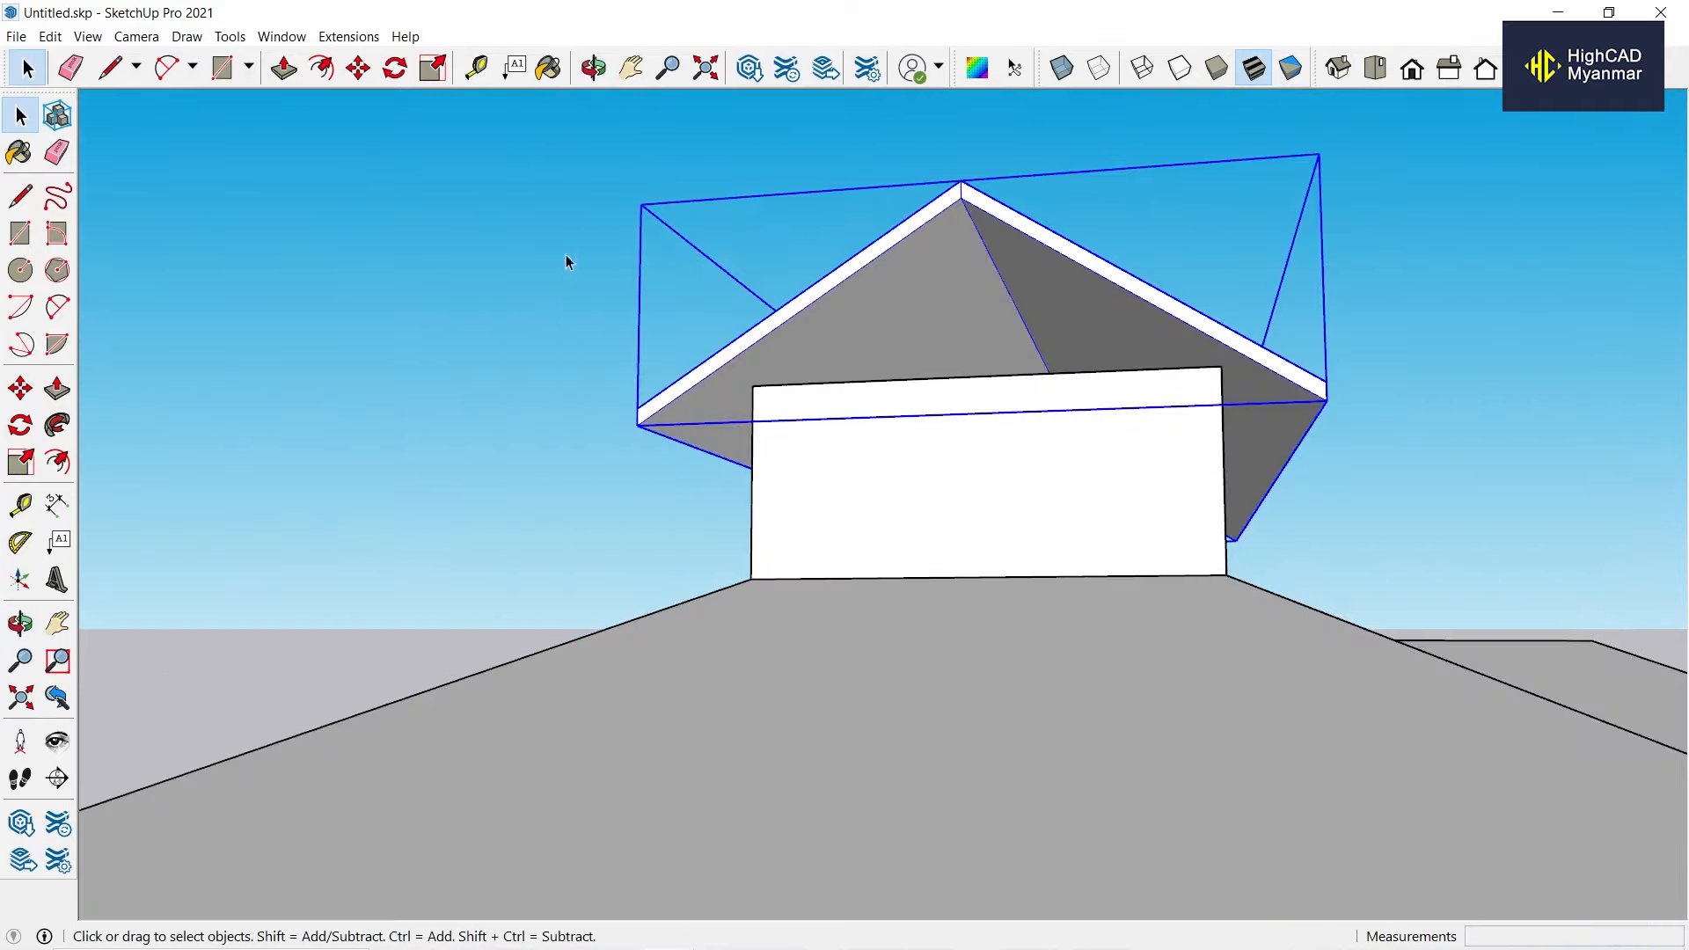
left_click(567, 255)
Draw a triangular gable from the end wall's top corners to a peak above its midpoint, and delete the vertical dividing line.
scroll(1217, 354, "up", 3)
key("l")
middle_click_drag(1105, 356, 1087, 360)
left_click(998, 383)
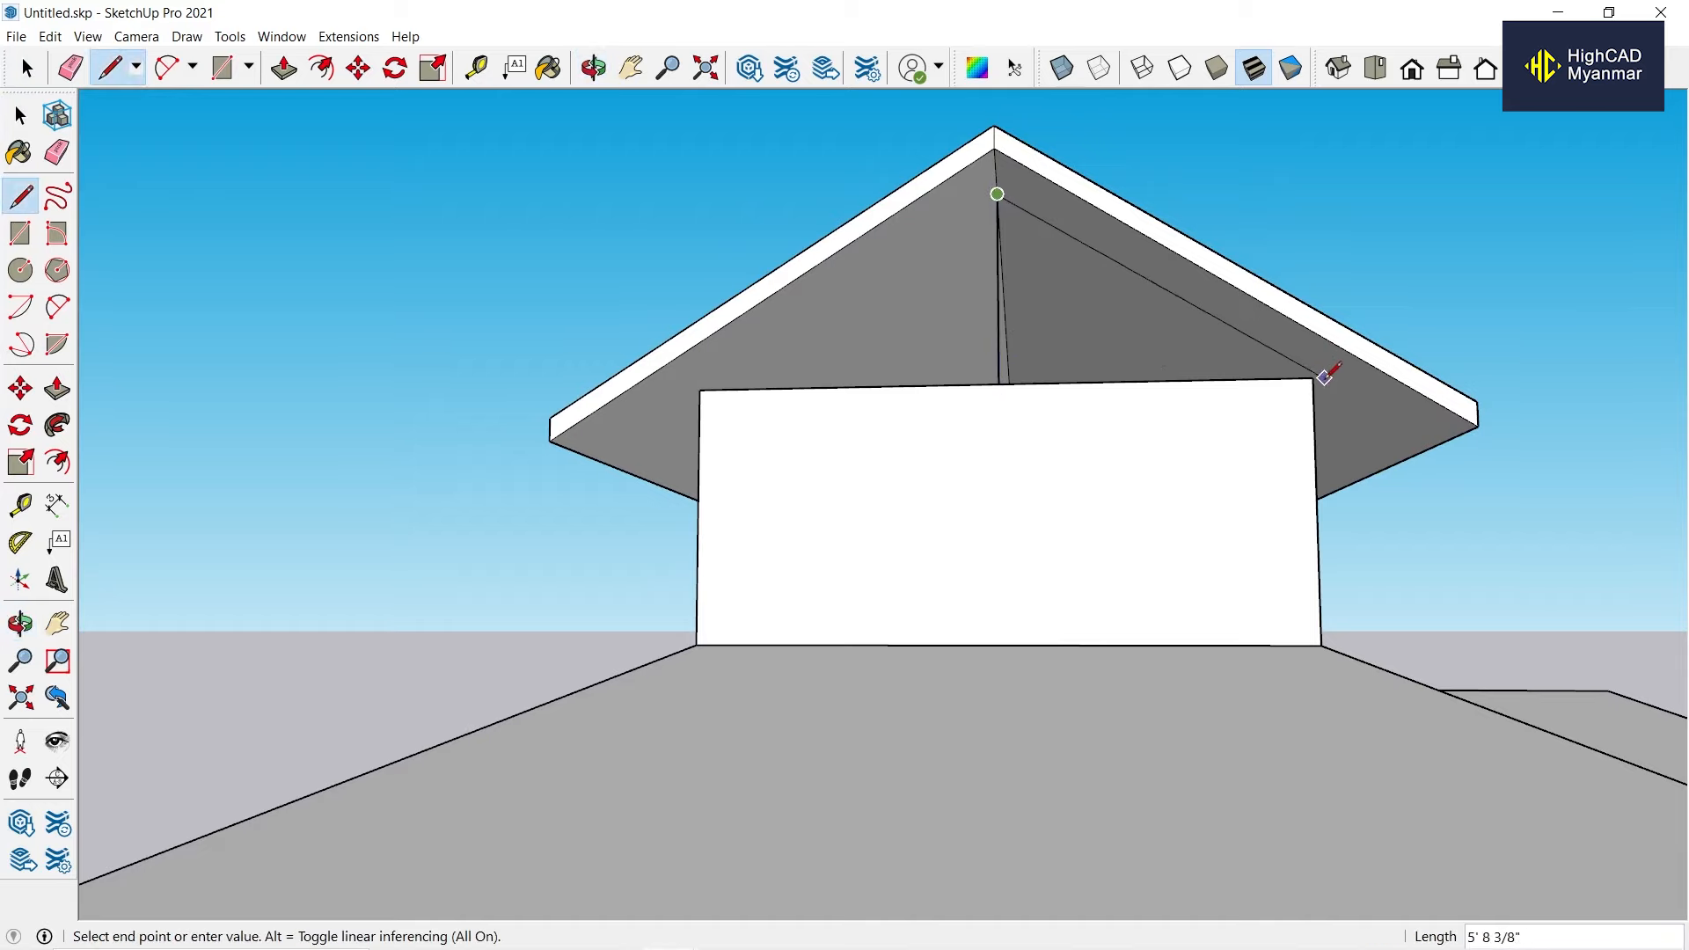
left_click(699, 389)
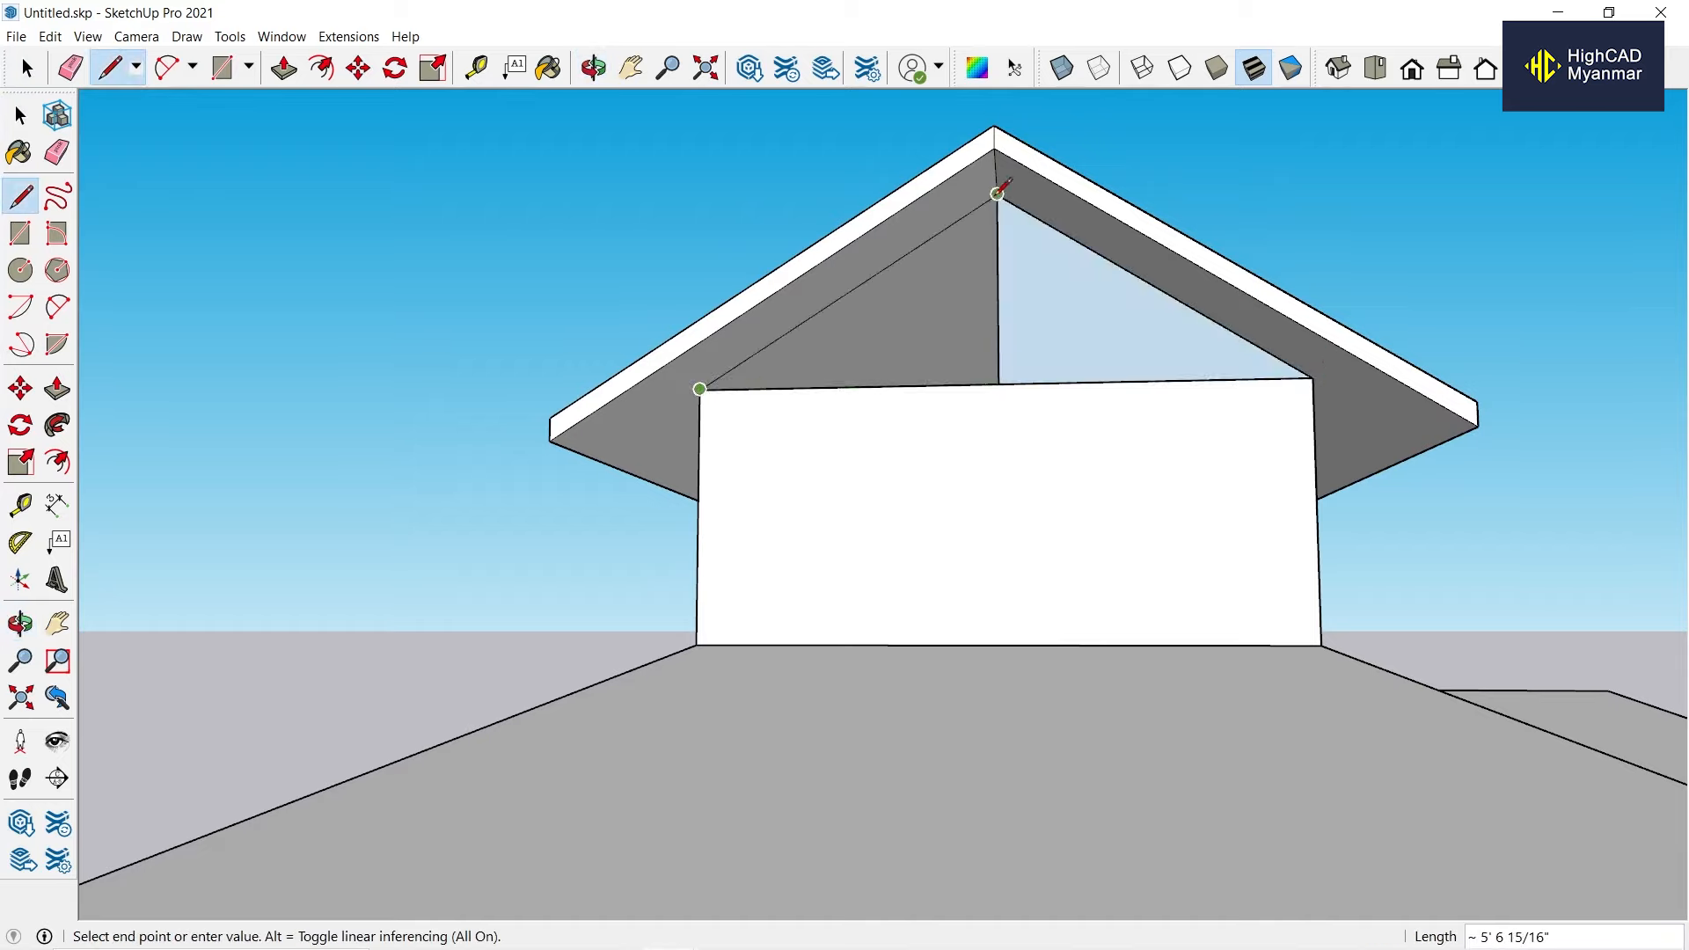
left_click(997, 195)
scroll(1056, 325, "up", 2)
middle_click_drag(994, 253, 783, 351)
key("space")
left_click(1037, 317)
key("Delete")
Hide the grouped gable roof to expose the raised walls.
left_click(784, 356)
scroll(889, 368, "down", 3)
middle_click_drag(912, 370, 483, 593)
left_click(821, 299)
right_click(820, 298)
left_click(860, 352)
Extrude the triangular gable face to a thickness of 6".
scroll(483, 593, "up", 1)
left_click(483, 593)
key("p")
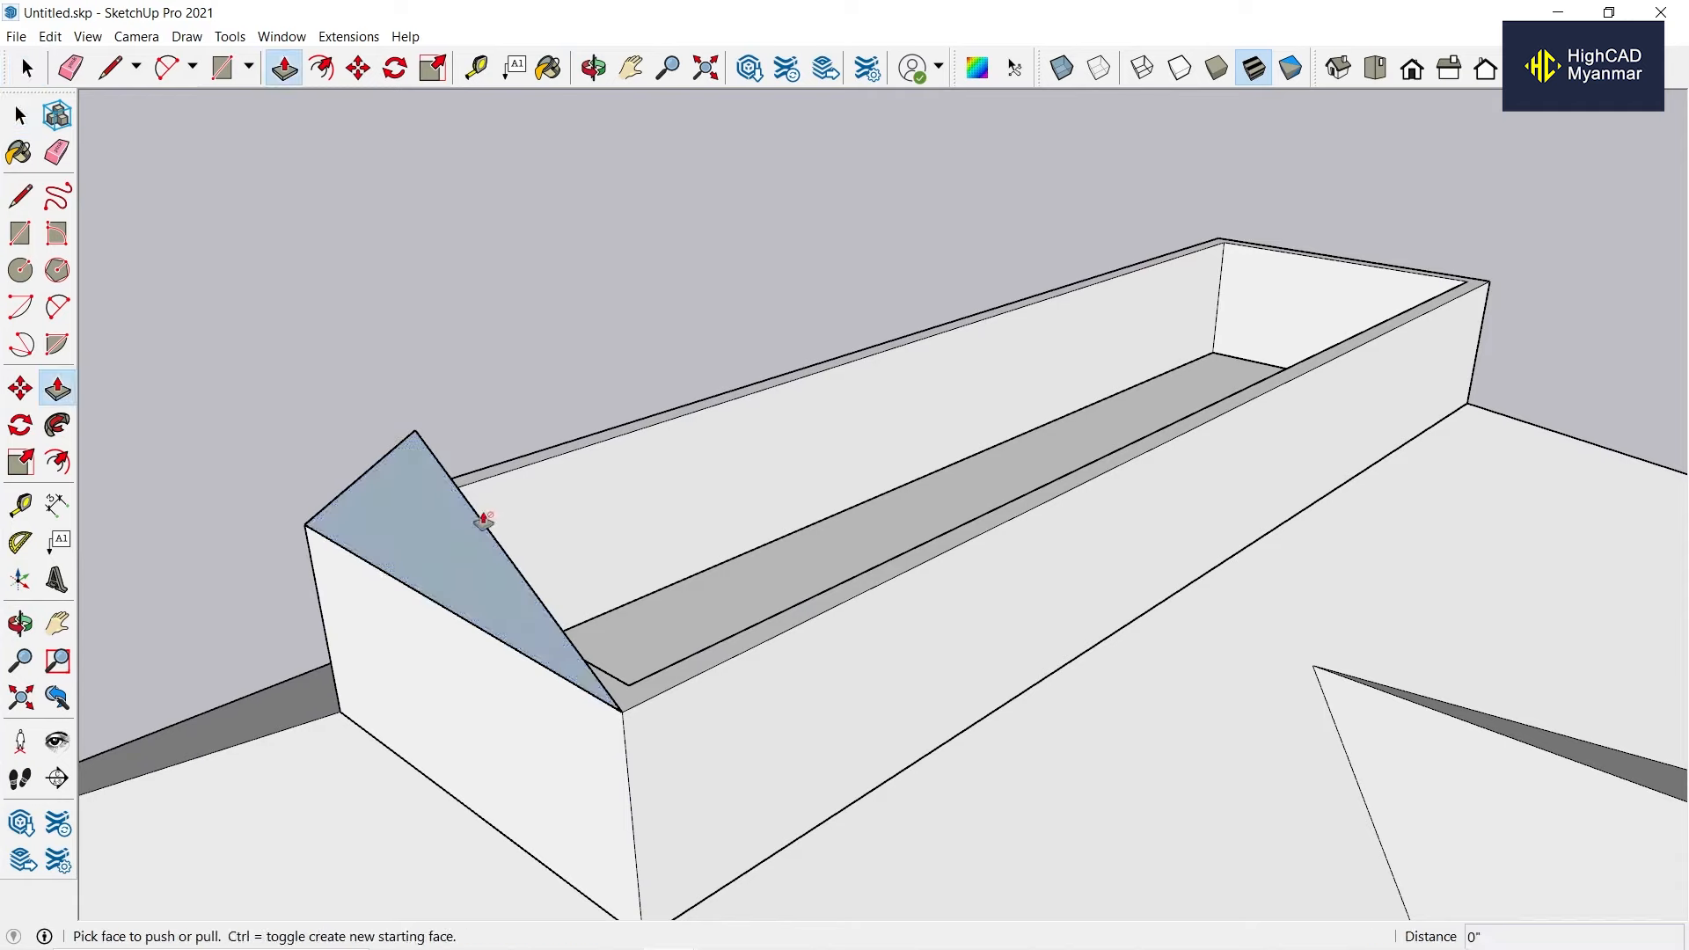
left_click(483, 522)
type("6")
key("Return")
Copy the whole triangular gable to the opposite end wall, aligned with its outer corner.
key("space")
middle_click_drag(475, 569, 353, 357)
left_click(354, 357)
key("m")
left_click(287, 473)
key("ctrl")
scroll(317, 475, "down", 2)
scroll(1244, 475, "up", 1)
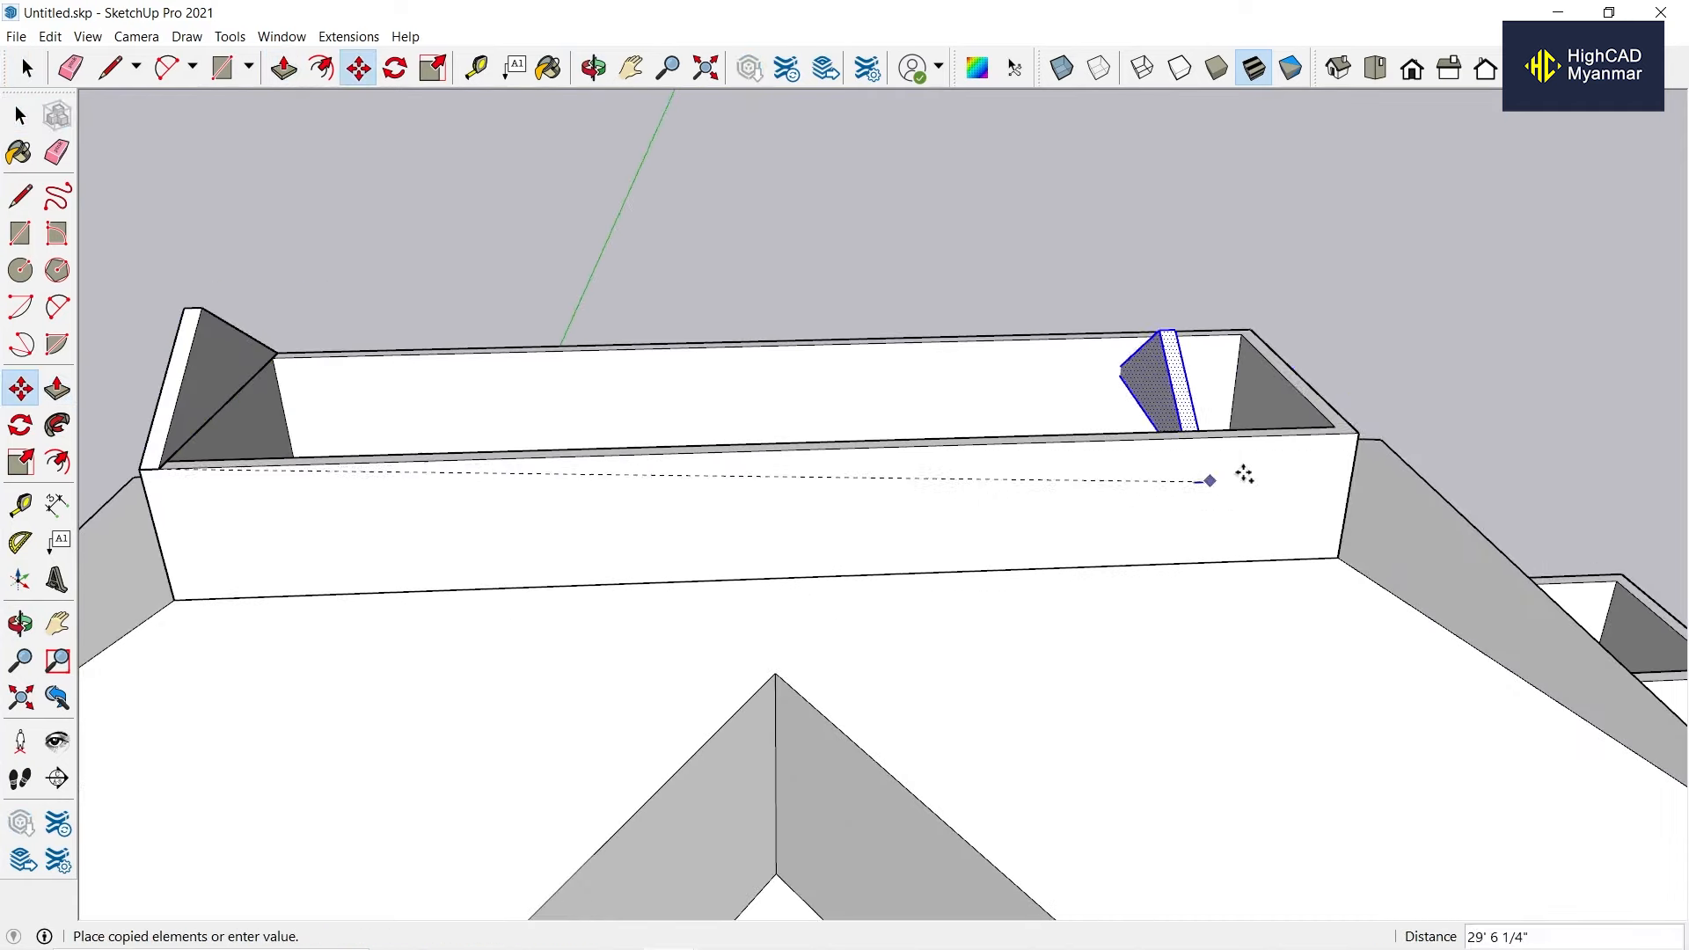
left_click(1354, 432)
Explode the raised walls' group.
middle_click_drag(888, 396, 1003, 390)
key("space")
right_click(800, 467)
left_click(880, 615)
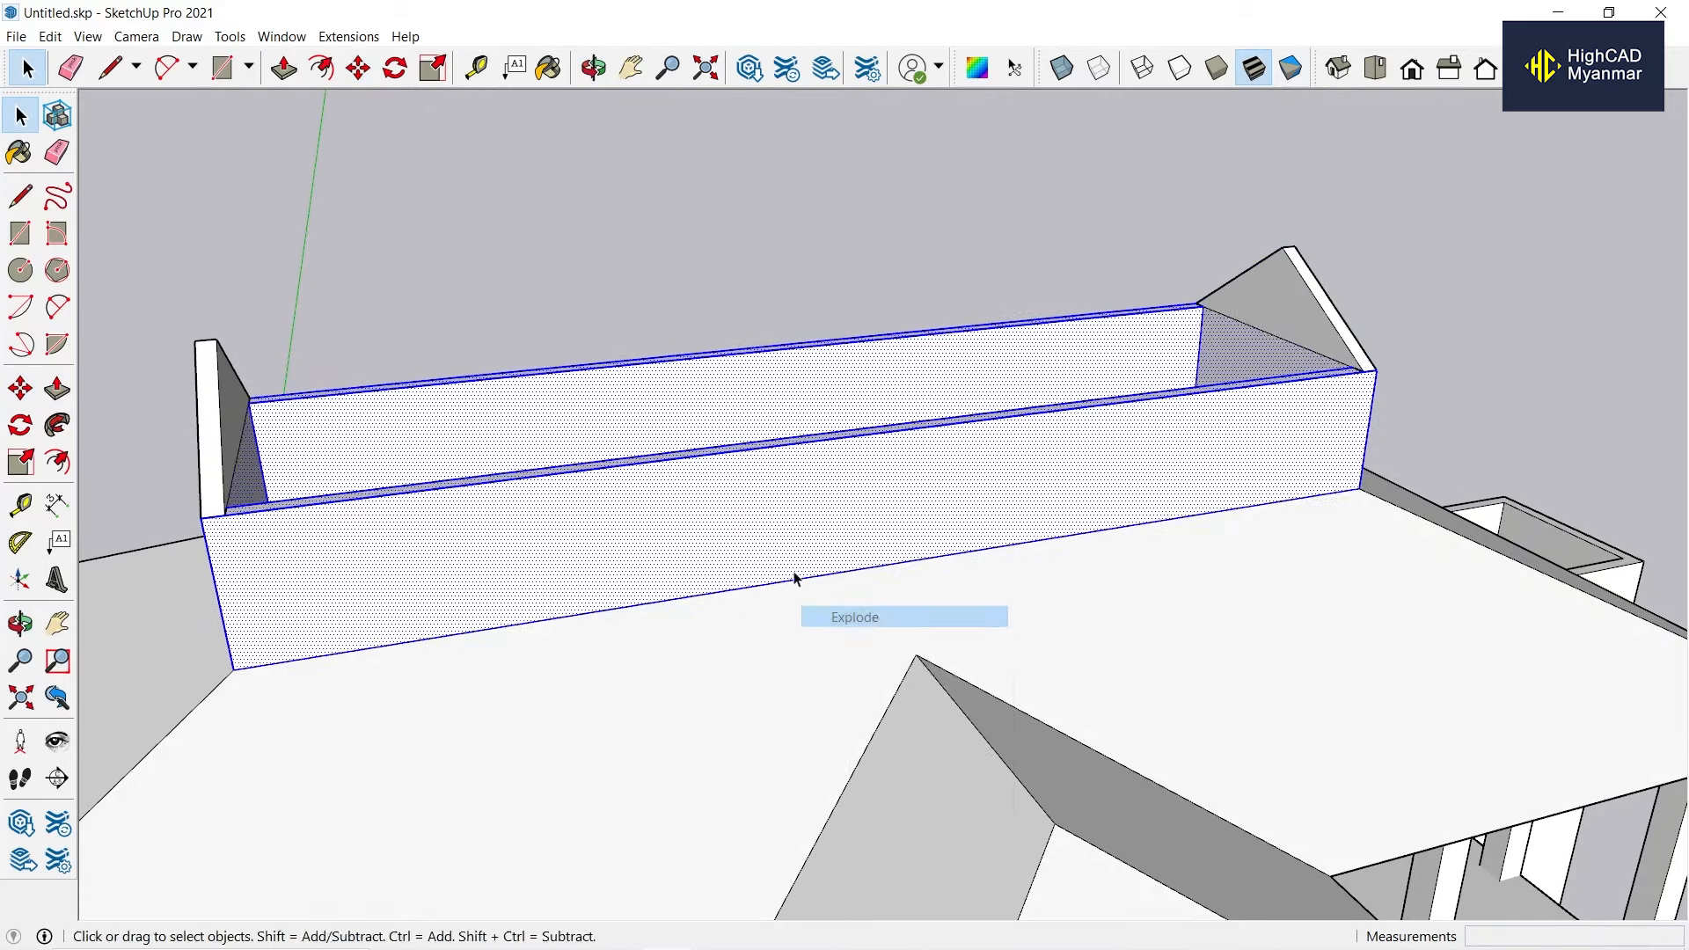
middle_click_drag(879, 615, 565, 577)
key("e")
left_click_drag(599, 588, 579, 610)
key("ctrl+z")
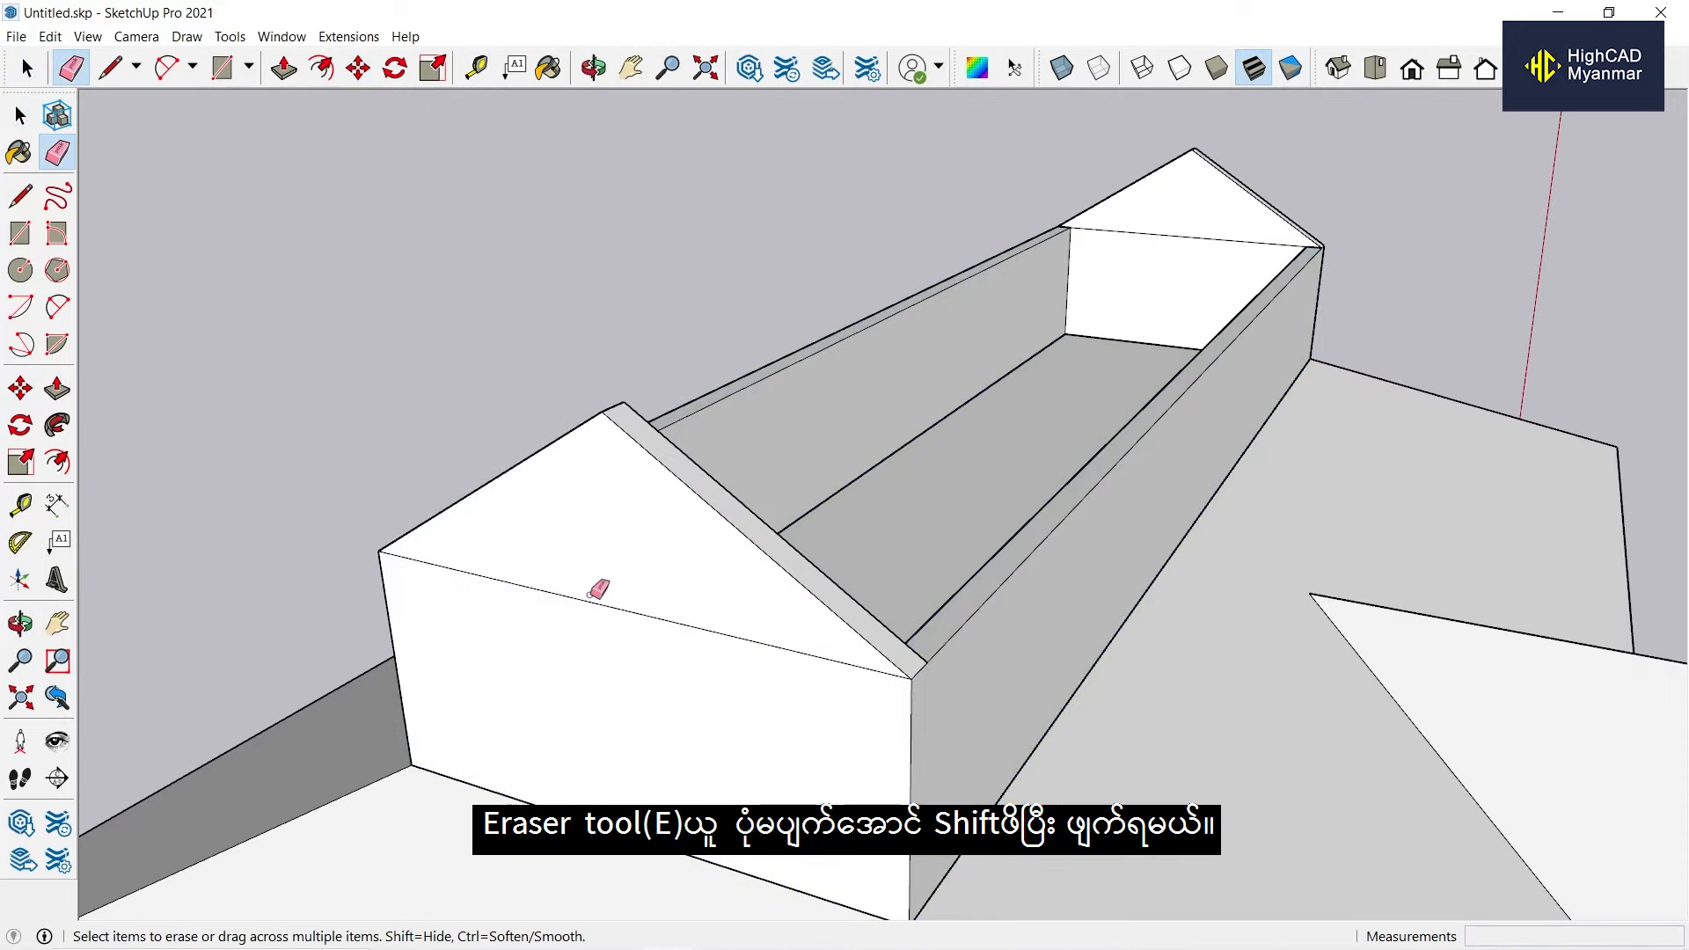
Hide the seam lines between the gables and the end walls with the Eraser, keeping the faces intact.
middle_click_drag(556, 628, 113, 599)
scroll(250, 361, "up", 1)
left_click(260, 341, "shift")
scroll(295, 373, "down", 1)
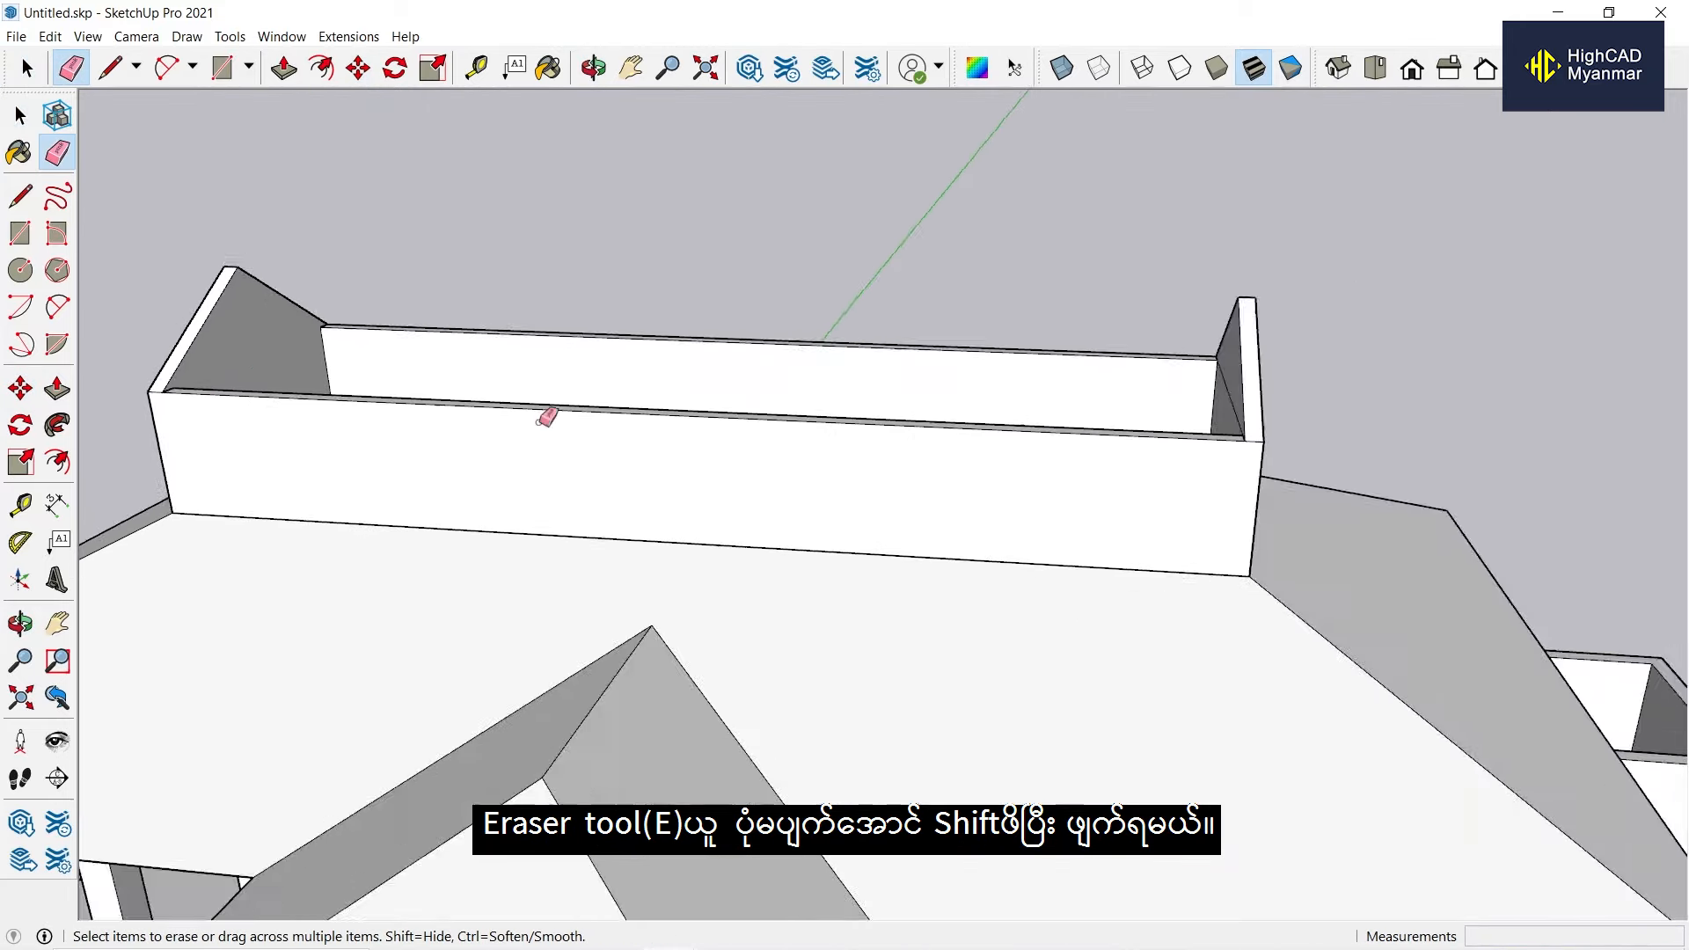
middle_click_drag(546, 419, 1351, 389)
scroll(1320, 378, "up", 1)
left_click(1144, 331, "shift")
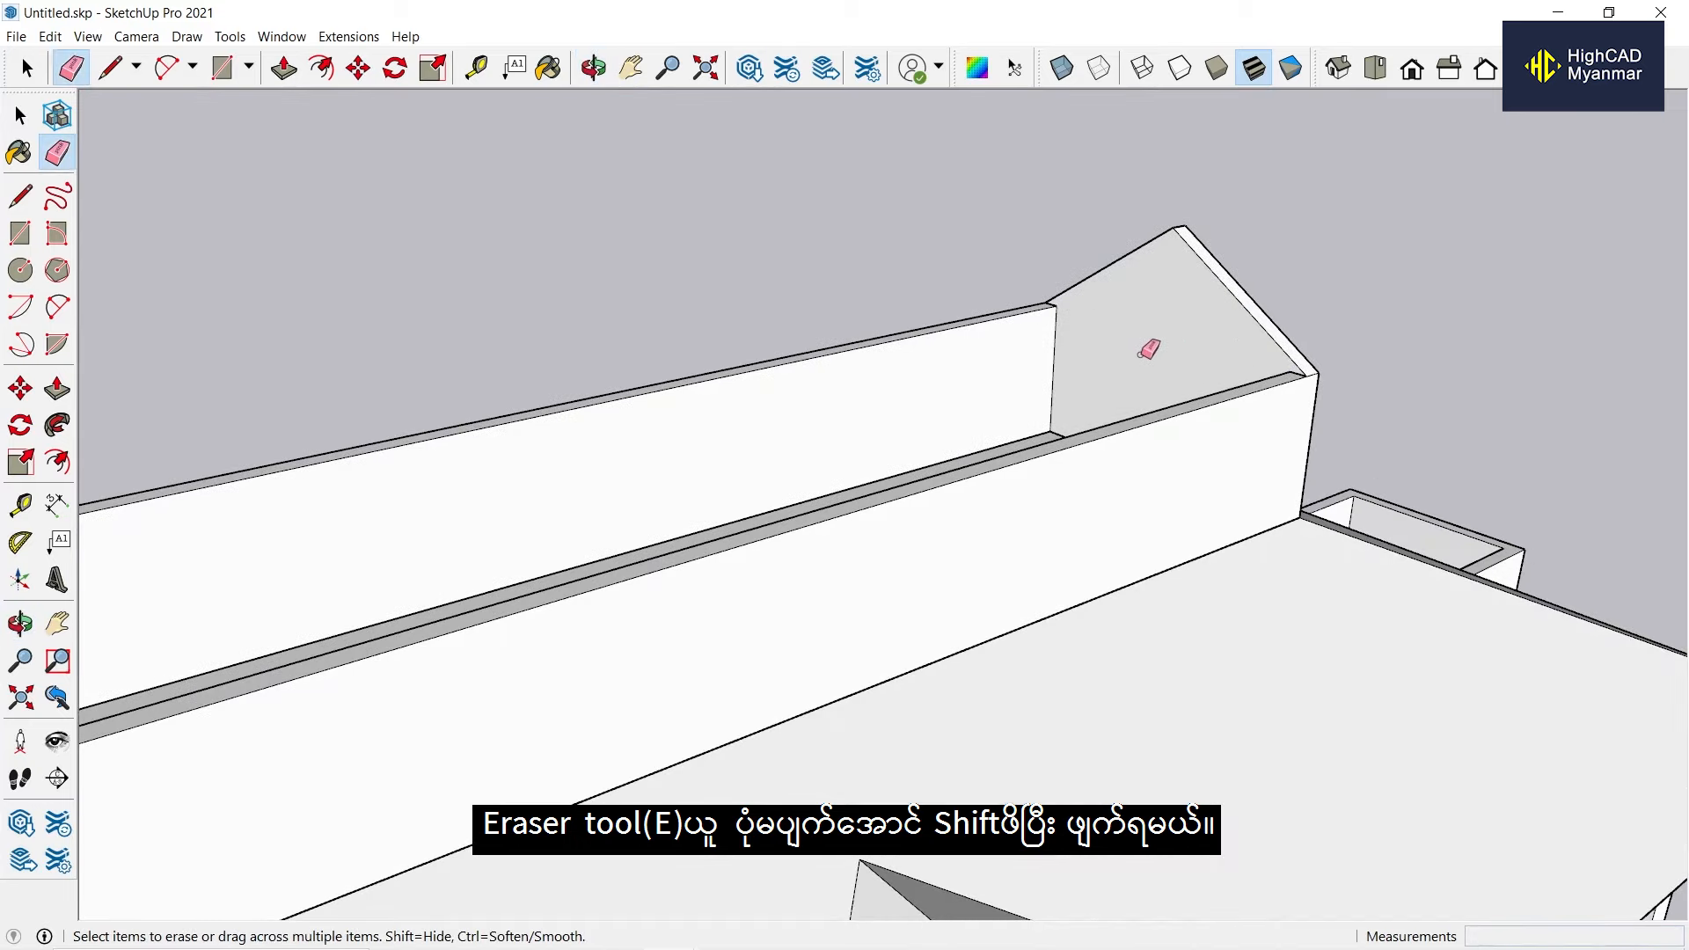
Select all connected geometry of the raised walls and gables and make it into a group.
mouse_move(1150, 350)
middle_mouse_down()
mouse_move(601, 544)
mouse_move(984, 501)
mouse_move(1030, 516)
mouse_move(1165, 381)
mouse_move(755, 440)
middle_mouse_up()
key("space")
triple_click(755, 440)
right_click(760, 440)
left_click(880, 601)
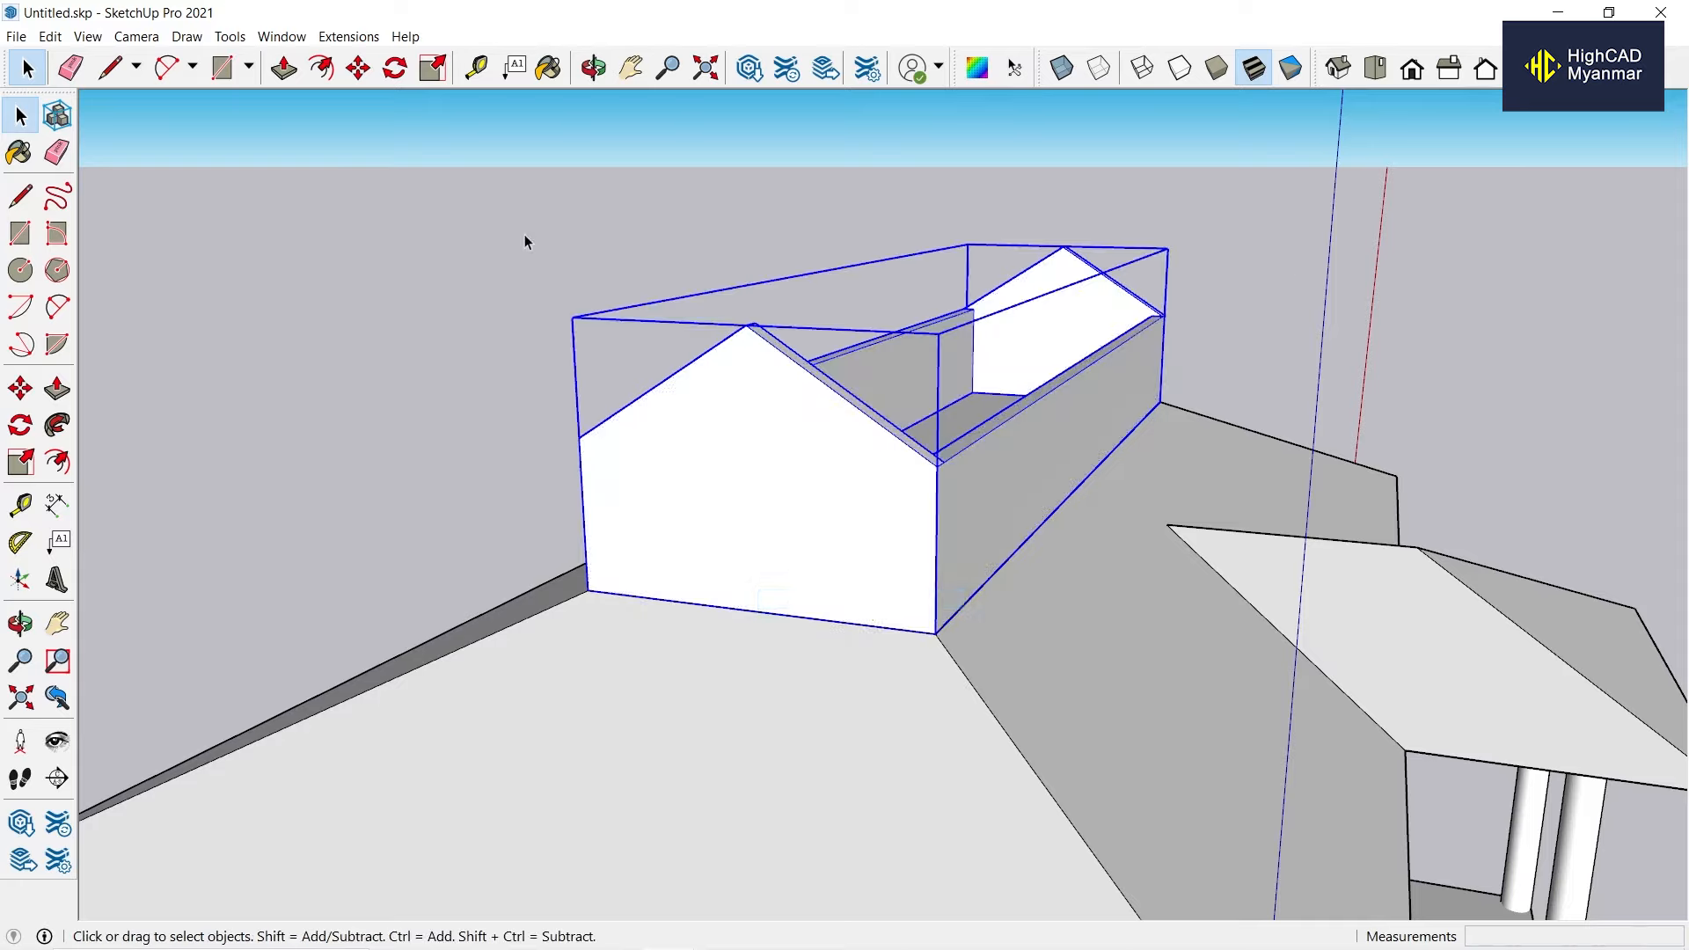
middle_click_drag(524, 241, 752, 331)
Unhide all hidden parts of the house model.
mouse_move(317, 330)
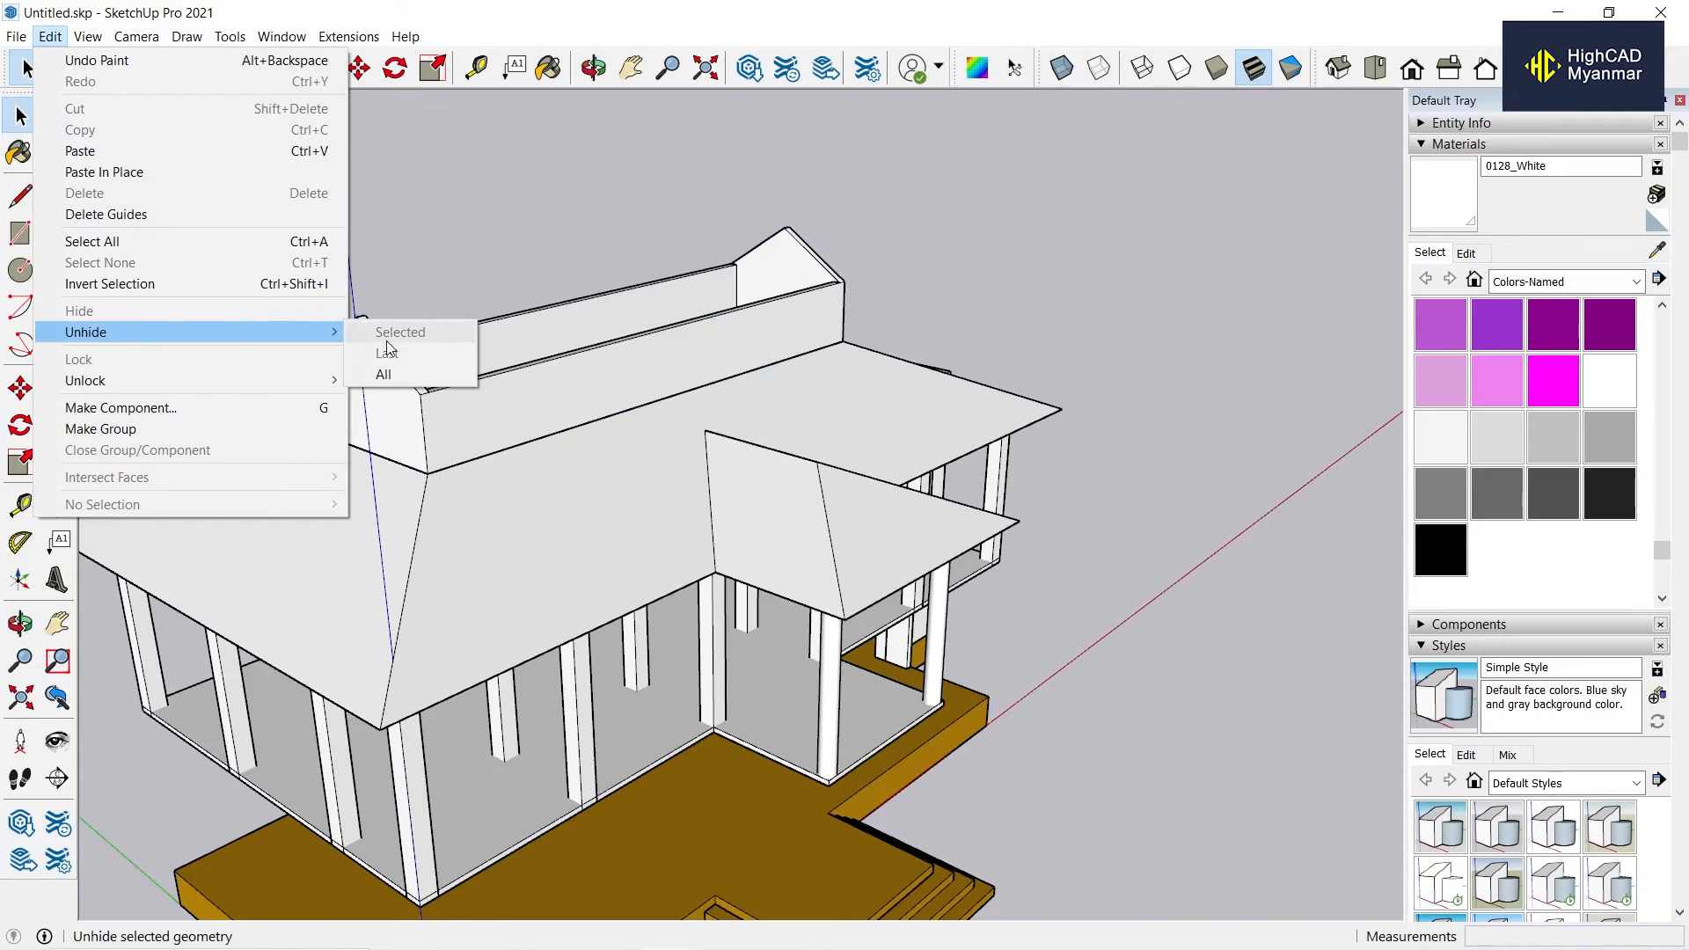
left_click(410, 376)
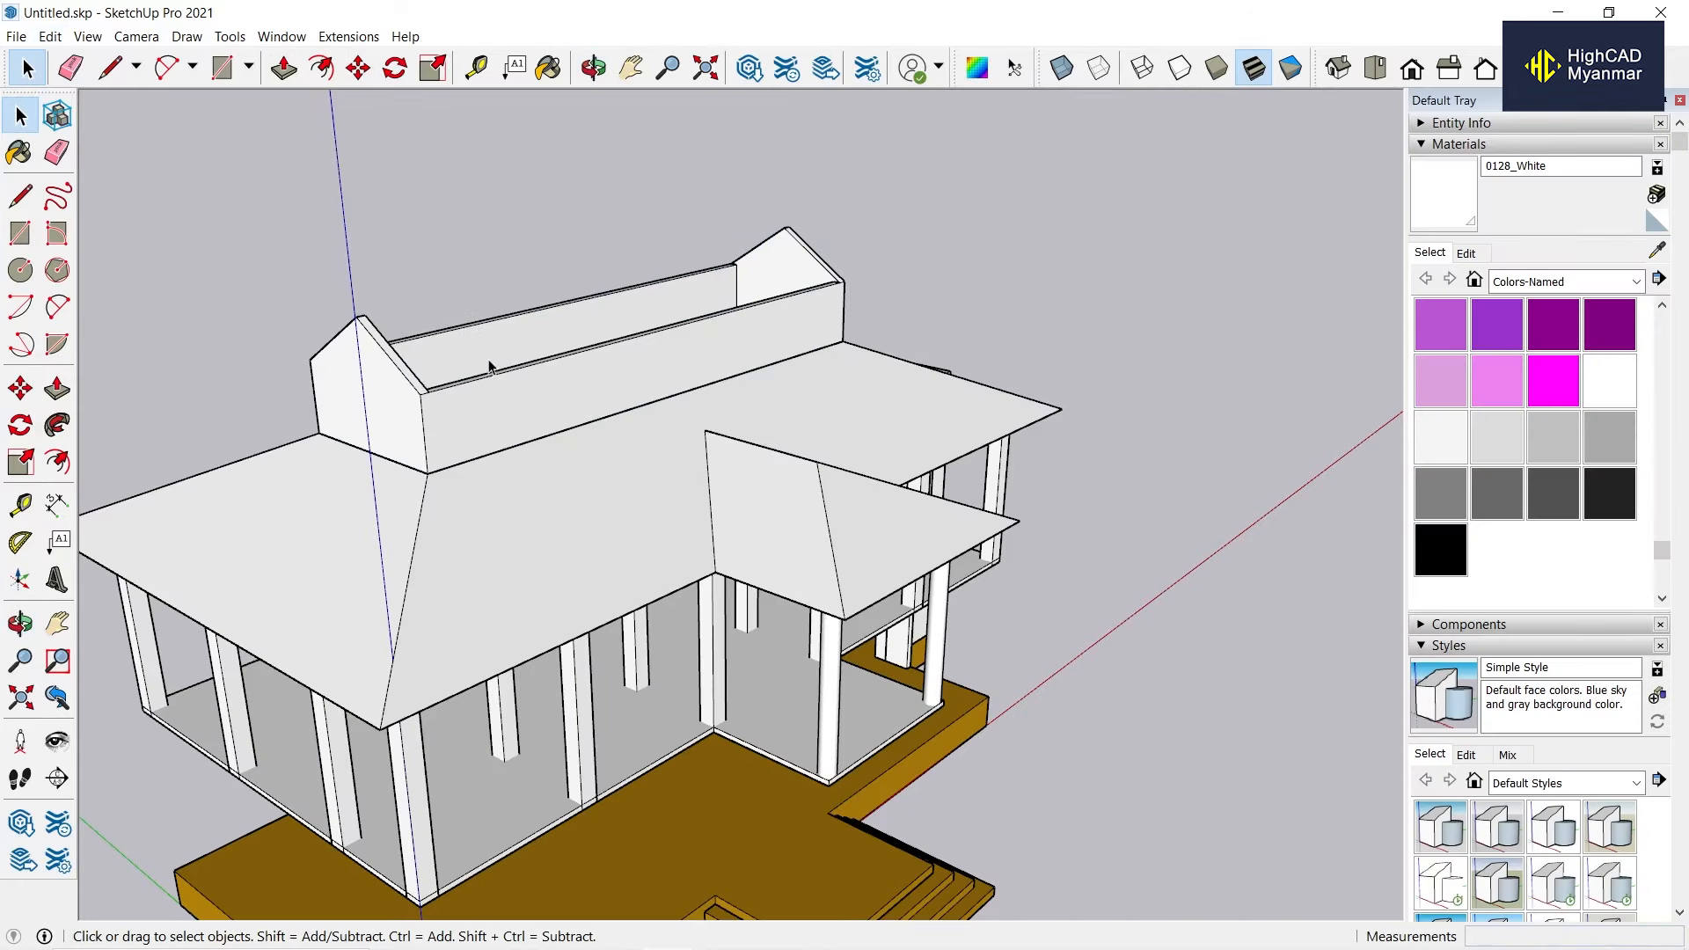
scroll(599, 358, "down", 5)
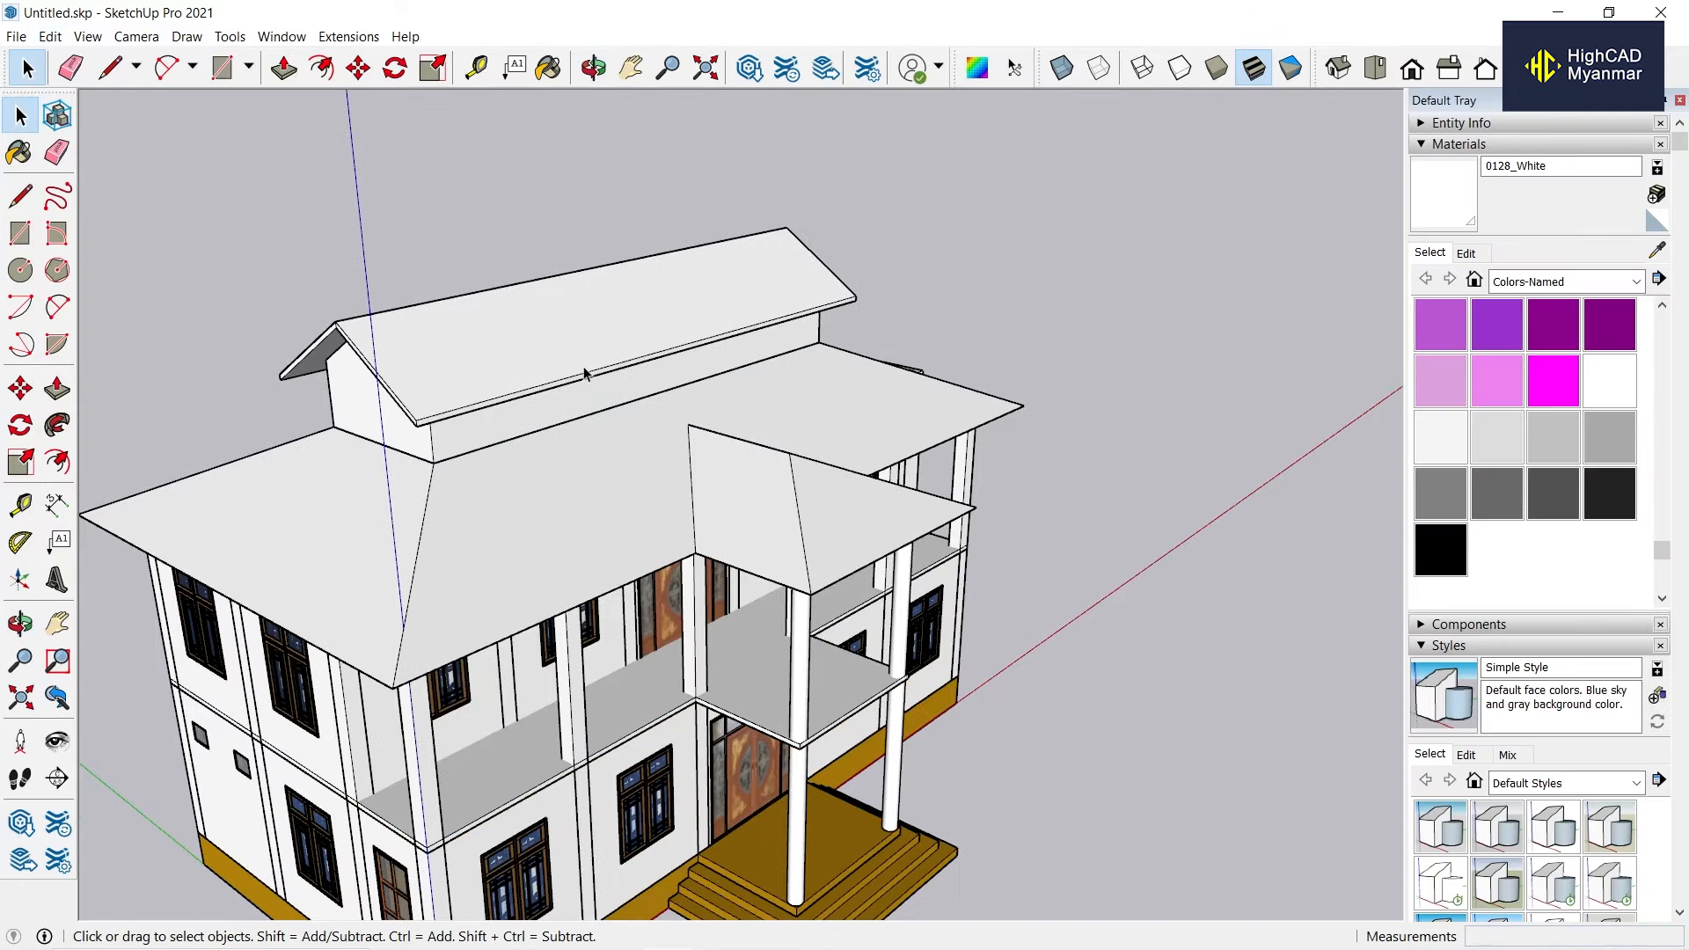
middle_click_drag(611, 475, 440, 343)
scroll(721, 475, "up", 3)
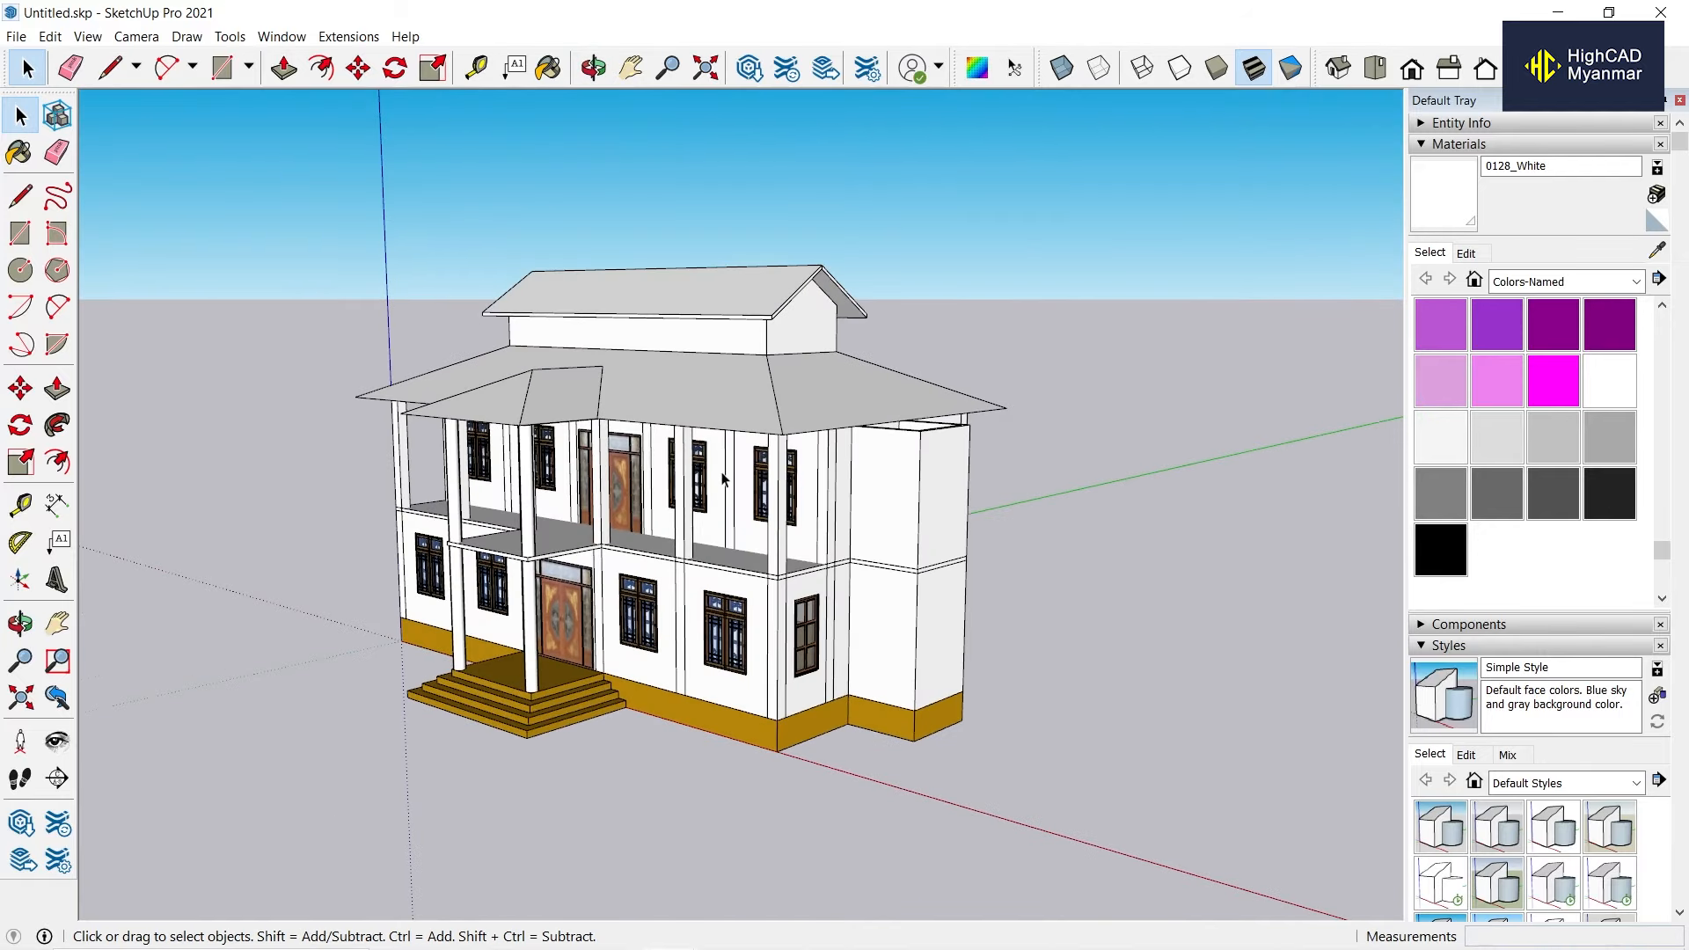
Hide the upper-storey walls and the ground-floor walls together with their doors and windows.
left_click(729, 515)
left_click(753, 479)
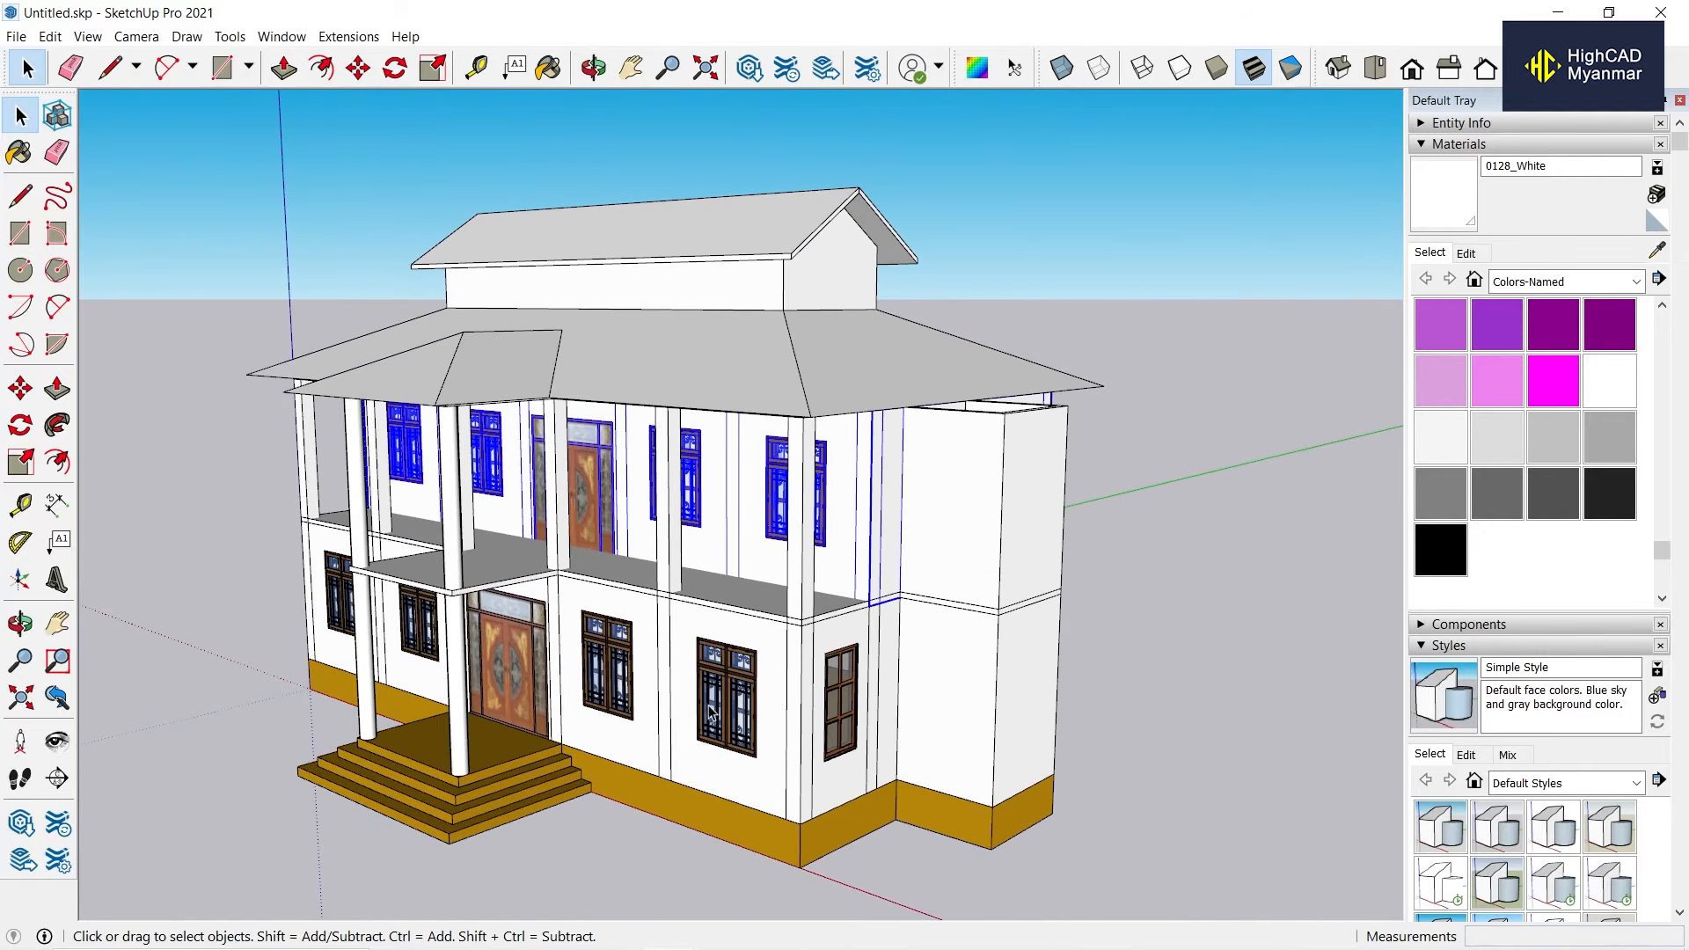
right_click(748, 371)
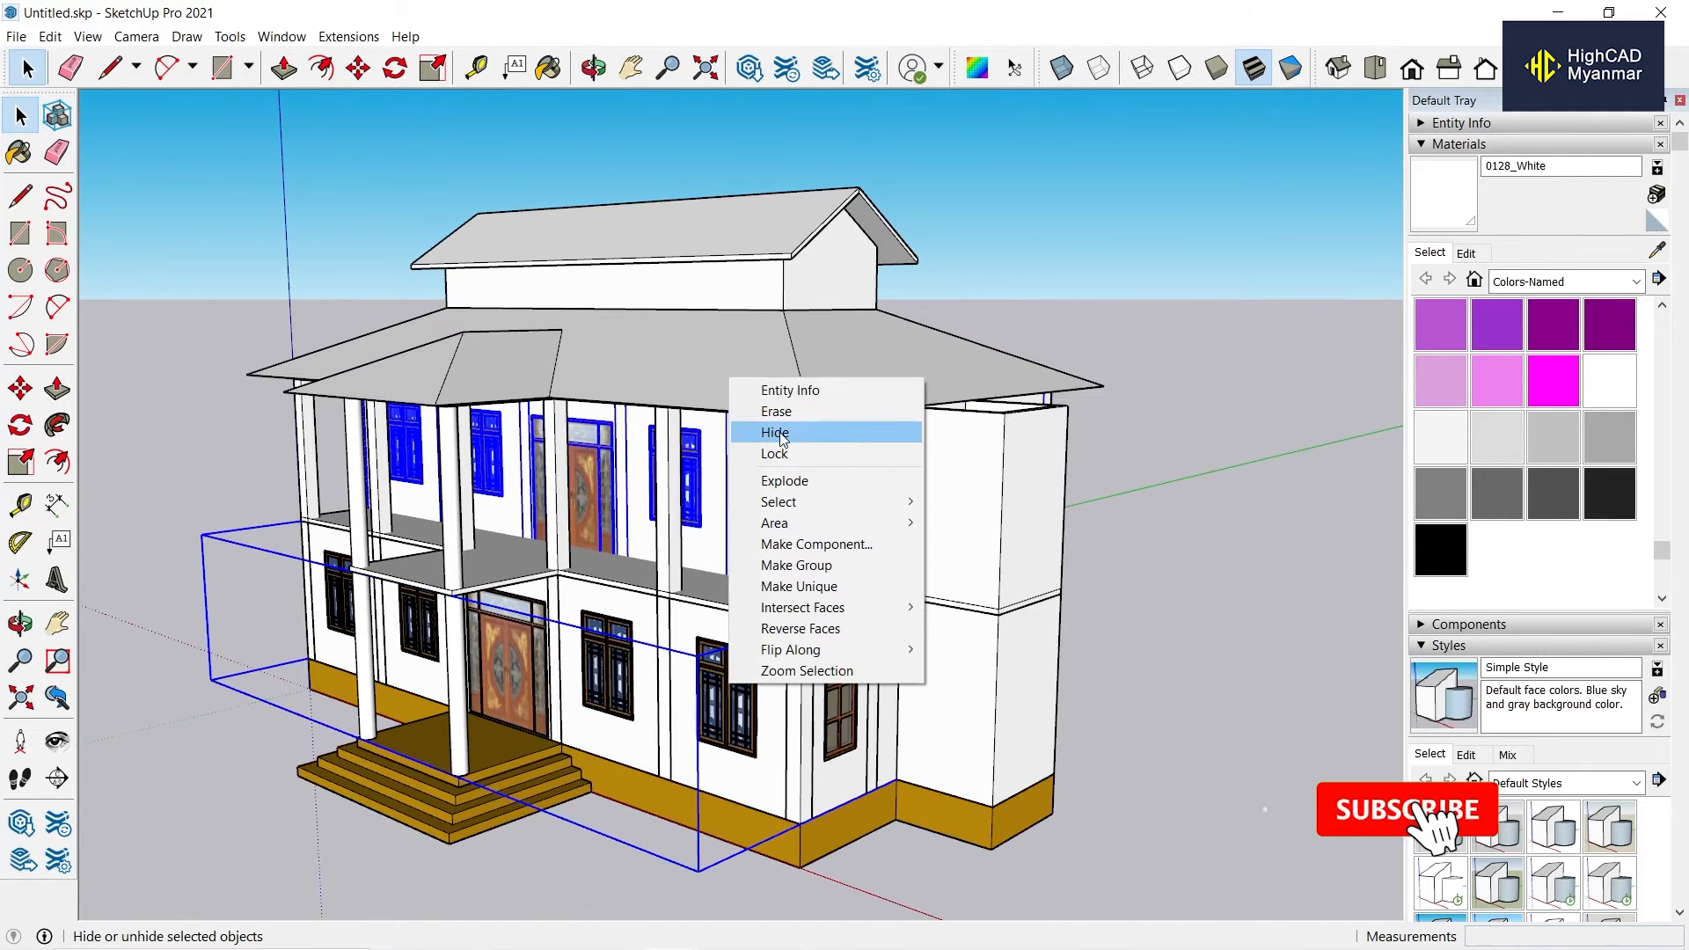
left_click(779, 431)
scroll(711, 635, "up", 2)
right_click(727, 642)
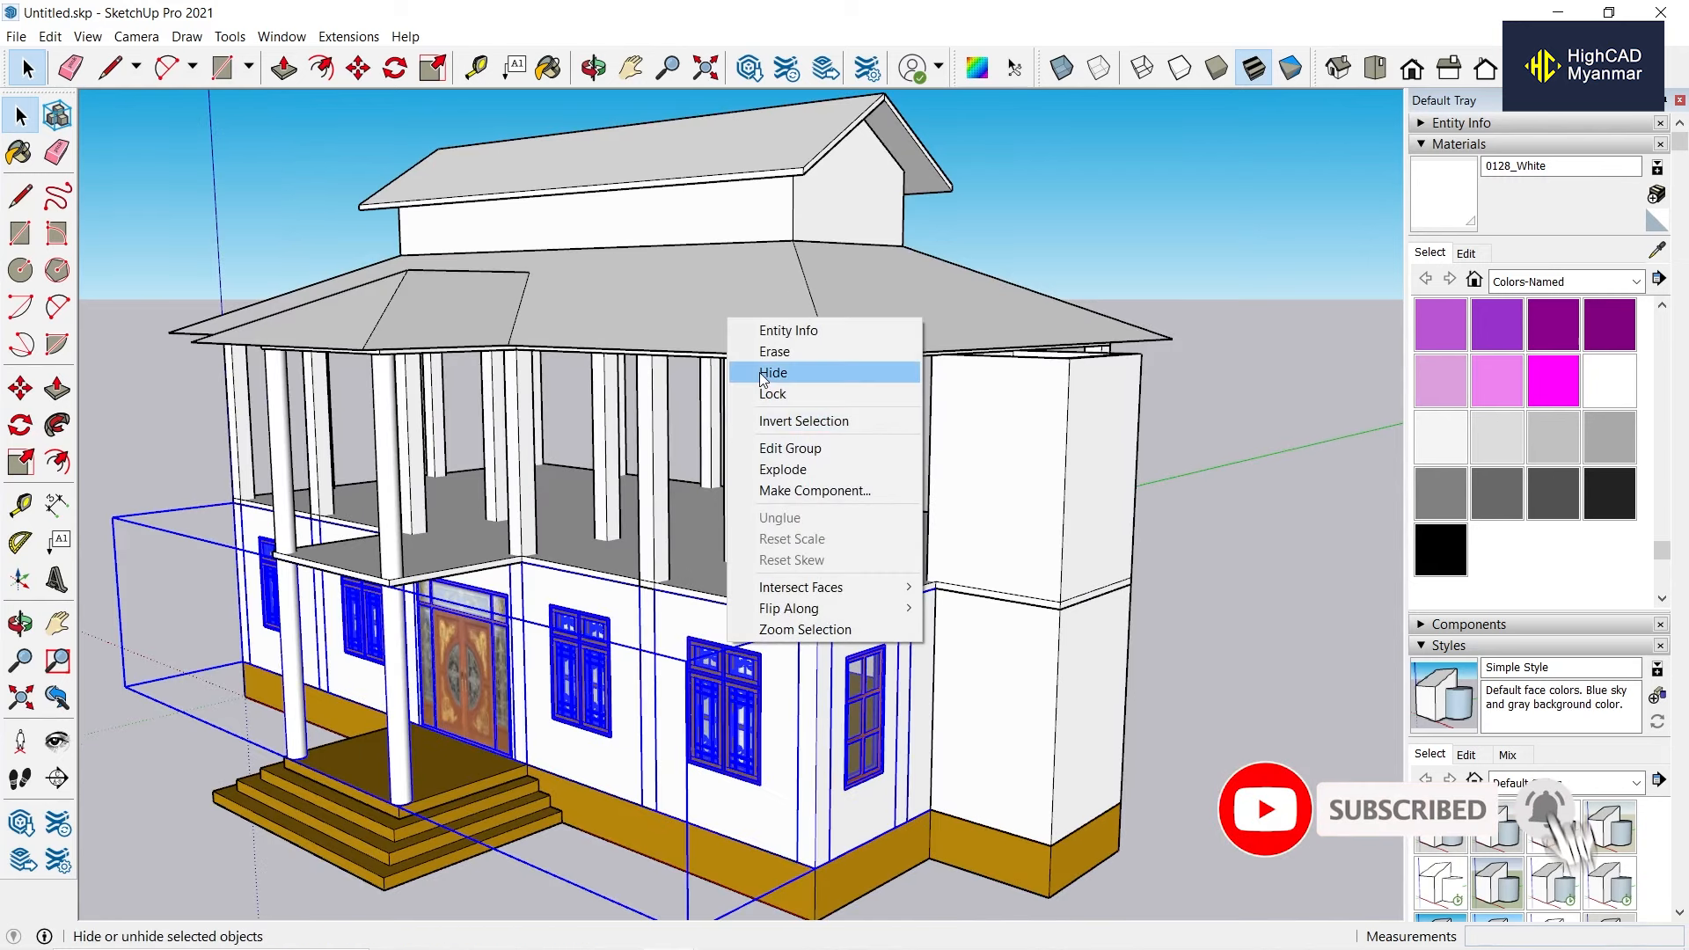
left_click(760, 376)
Group the upper gable roof together with the raised walls beneath it.
left_click(607, 216)
middle_click_drag(607, 216, 668, 328)
left_click(668, 328)
scroll(670, 325, "up", 2)
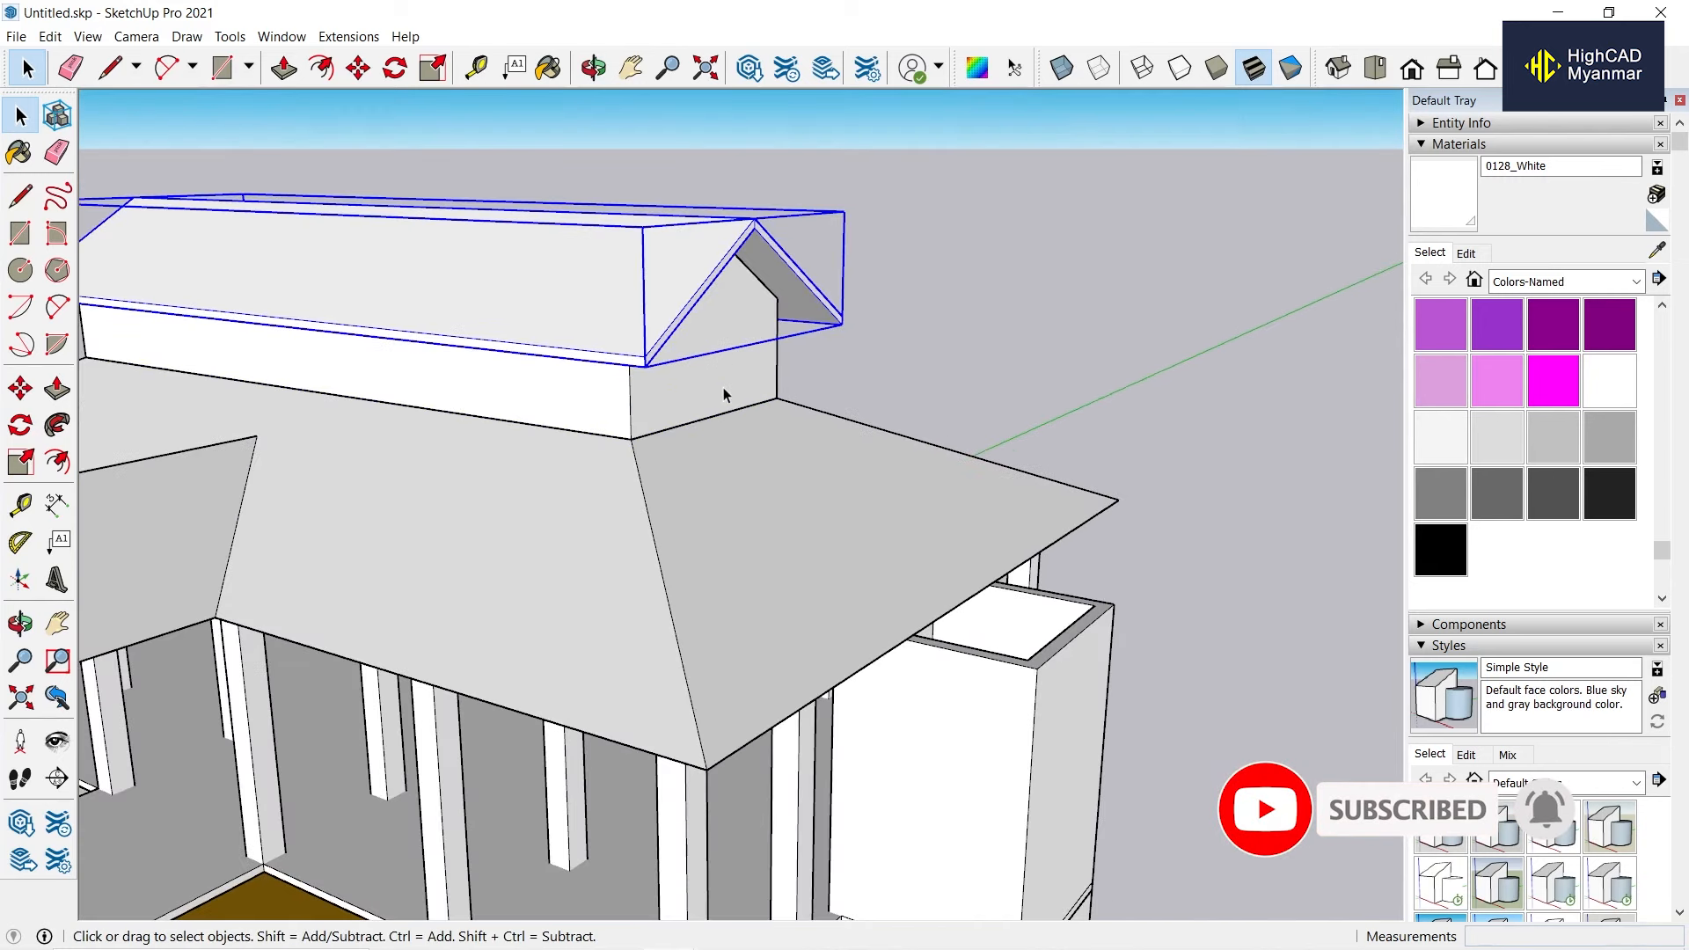
right_click(673, 379)
left_click(774, 569)
scroll(558, 347, "down", 3)
Hide the combined upper roof group and the hip roof below it.
right_click(563, 345)
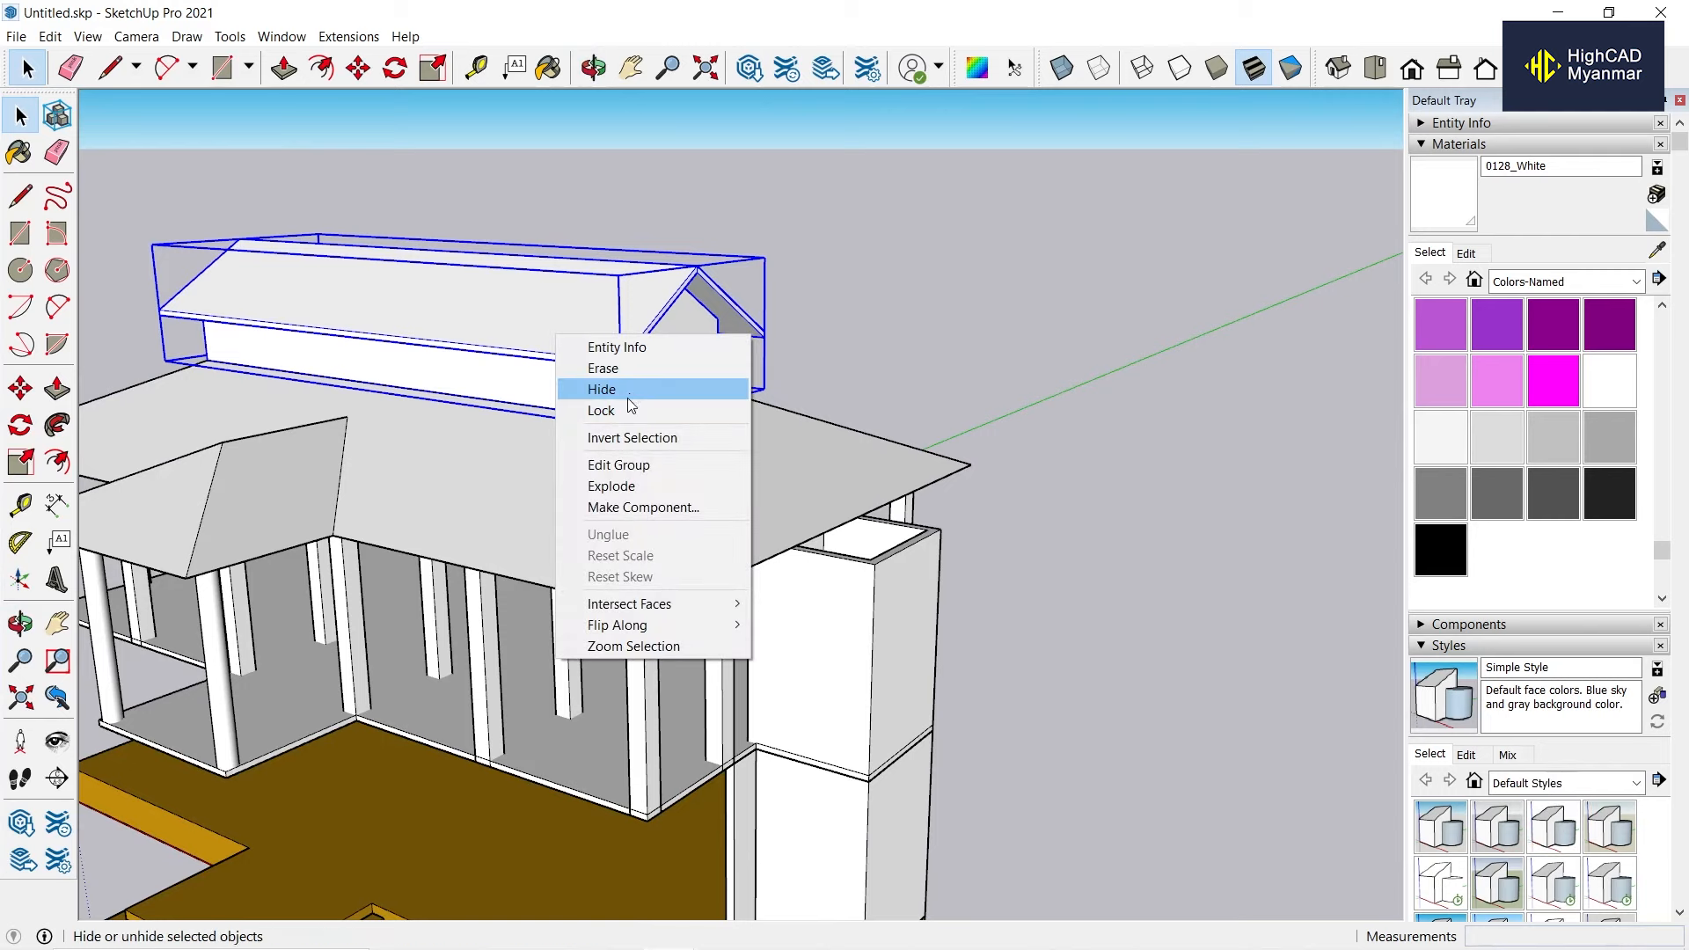
left_click(622, 381)
right_click(654, 429)
left_click(702, 483)
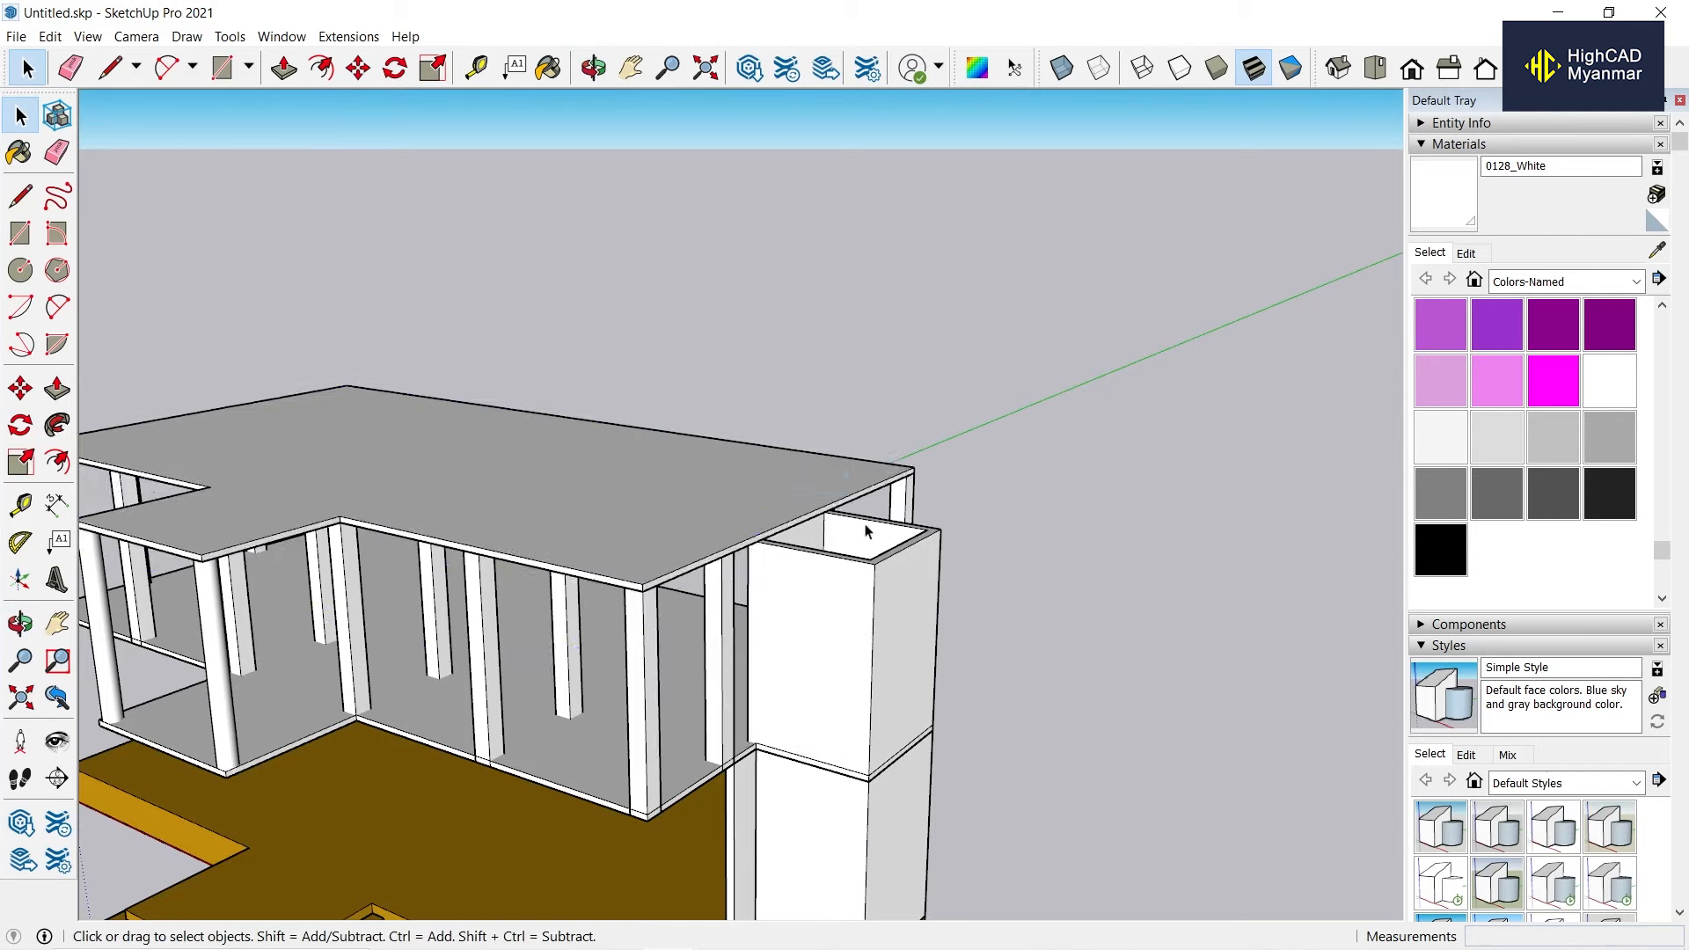
Draw a rectangle of about 6' 3 1/2" by 7' covering the open top of the projecting side block, and select its face.
scroll(868, 531, "up", 3)
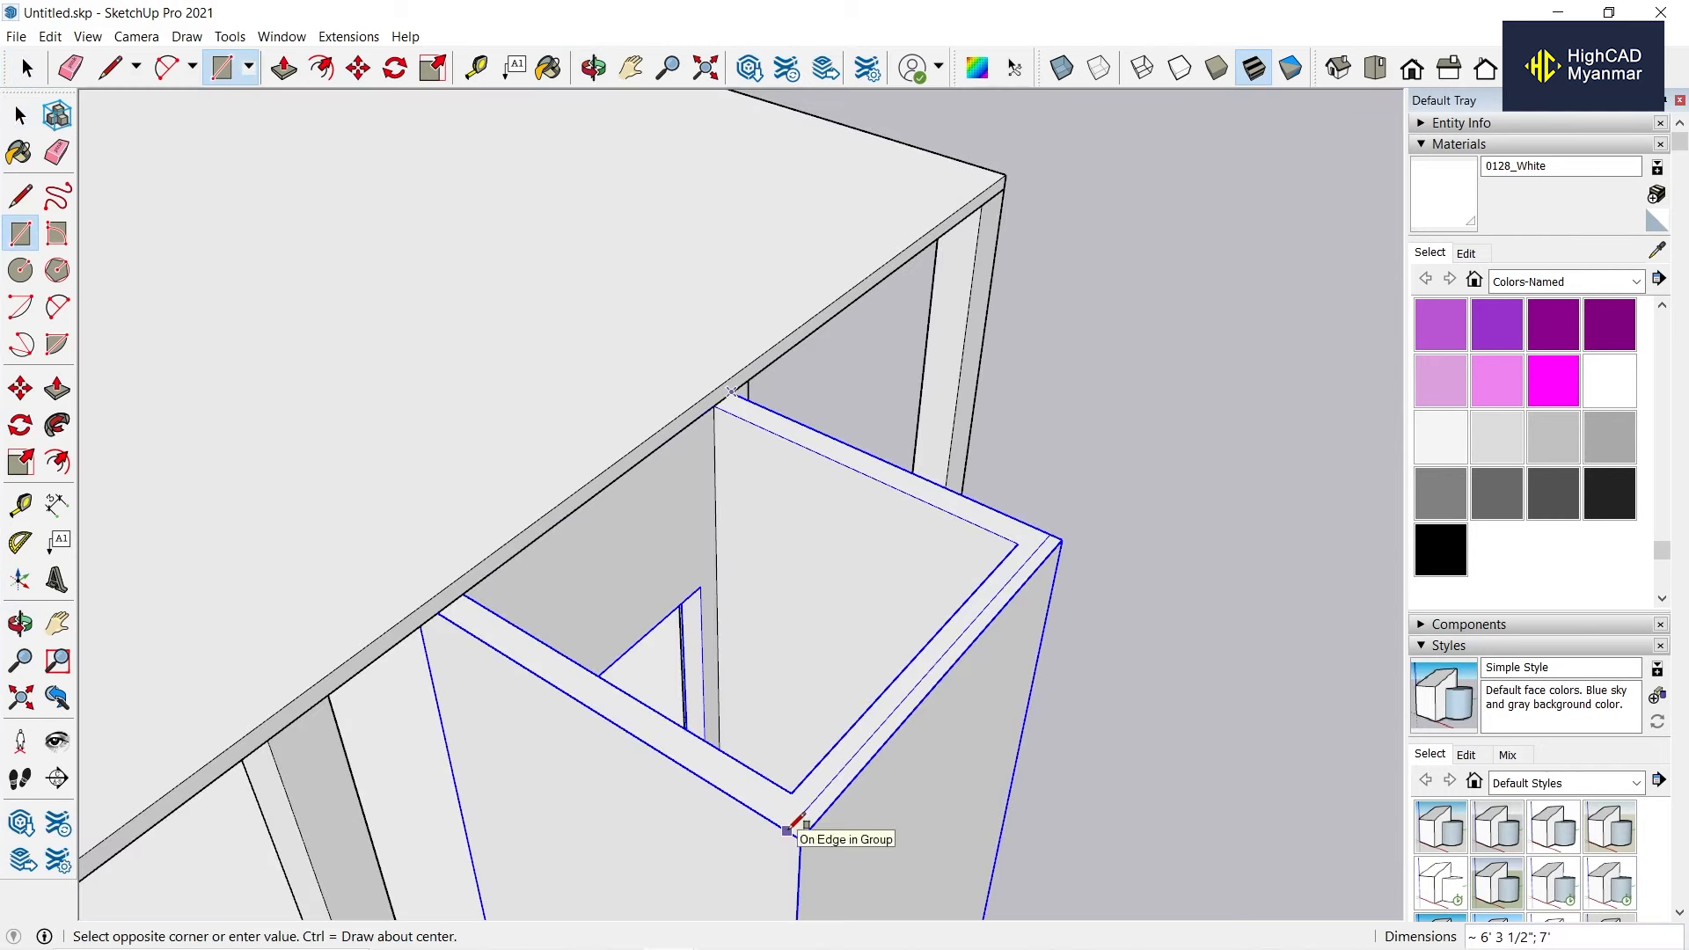
left_click(799, 836)
scroll(783, 800, "down", 2)
key("space")
left_click(672, 709)
middle_click_drag(671, 709, 695, 695)
Extrude the rectangle on top of the side block upward about 7" as a slab.
key("p")
left_click(620, 698)
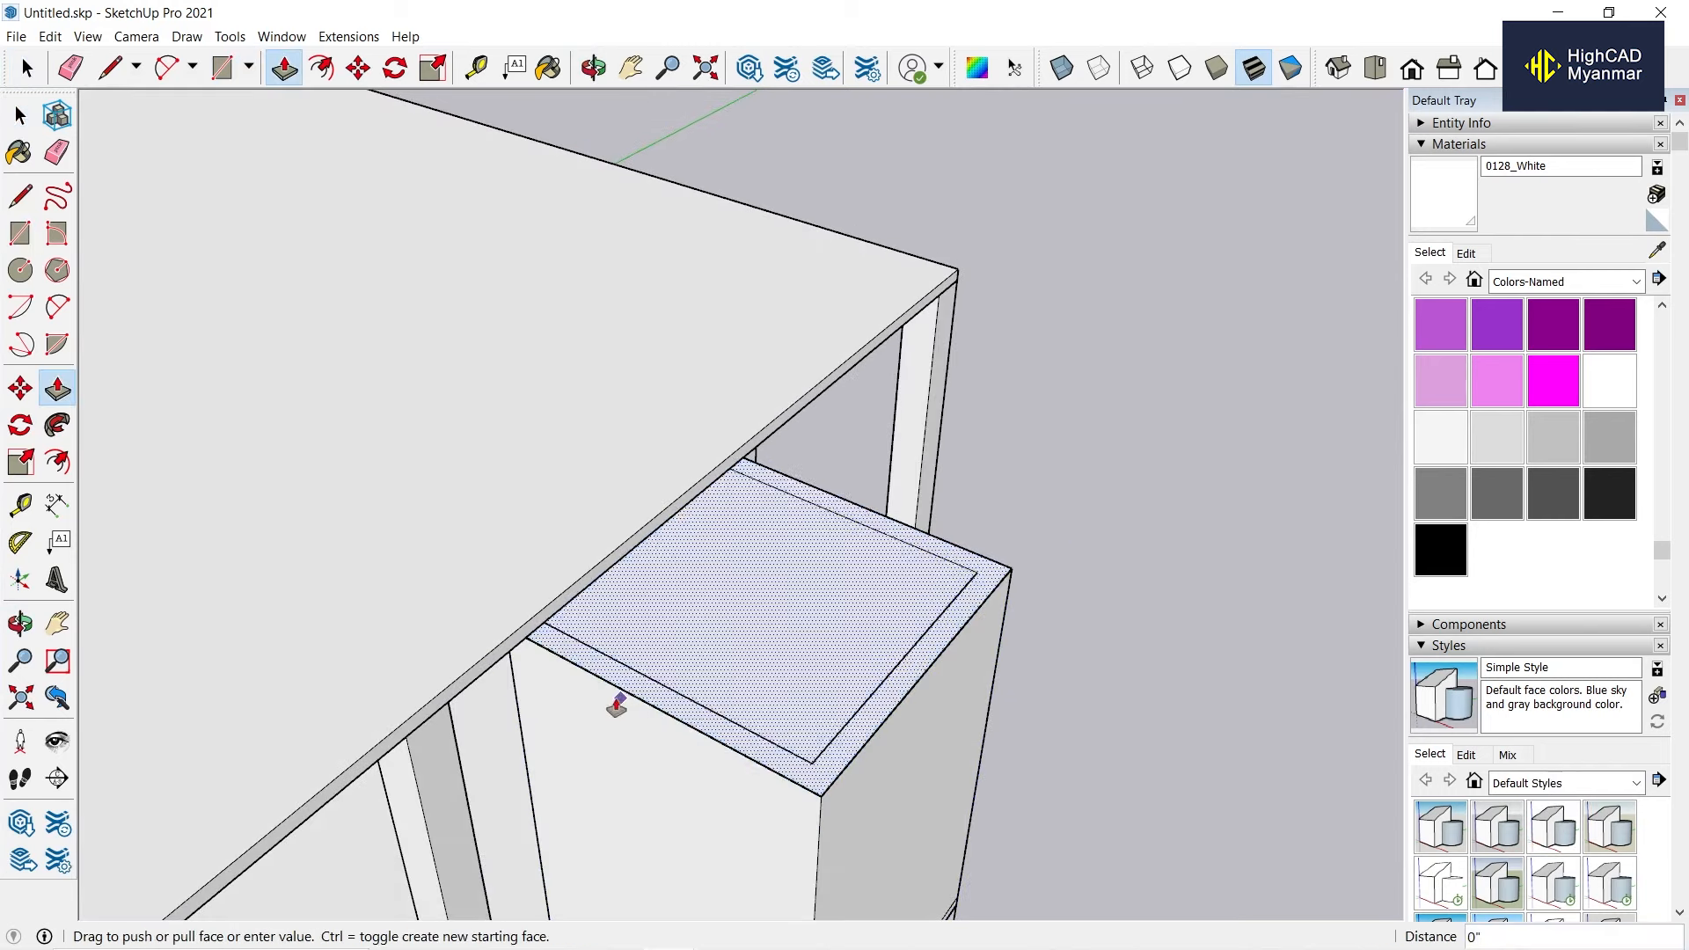
left_click_drag(469, 670, 469, 671)
middle_click_drag(468, 671, 795, 506)
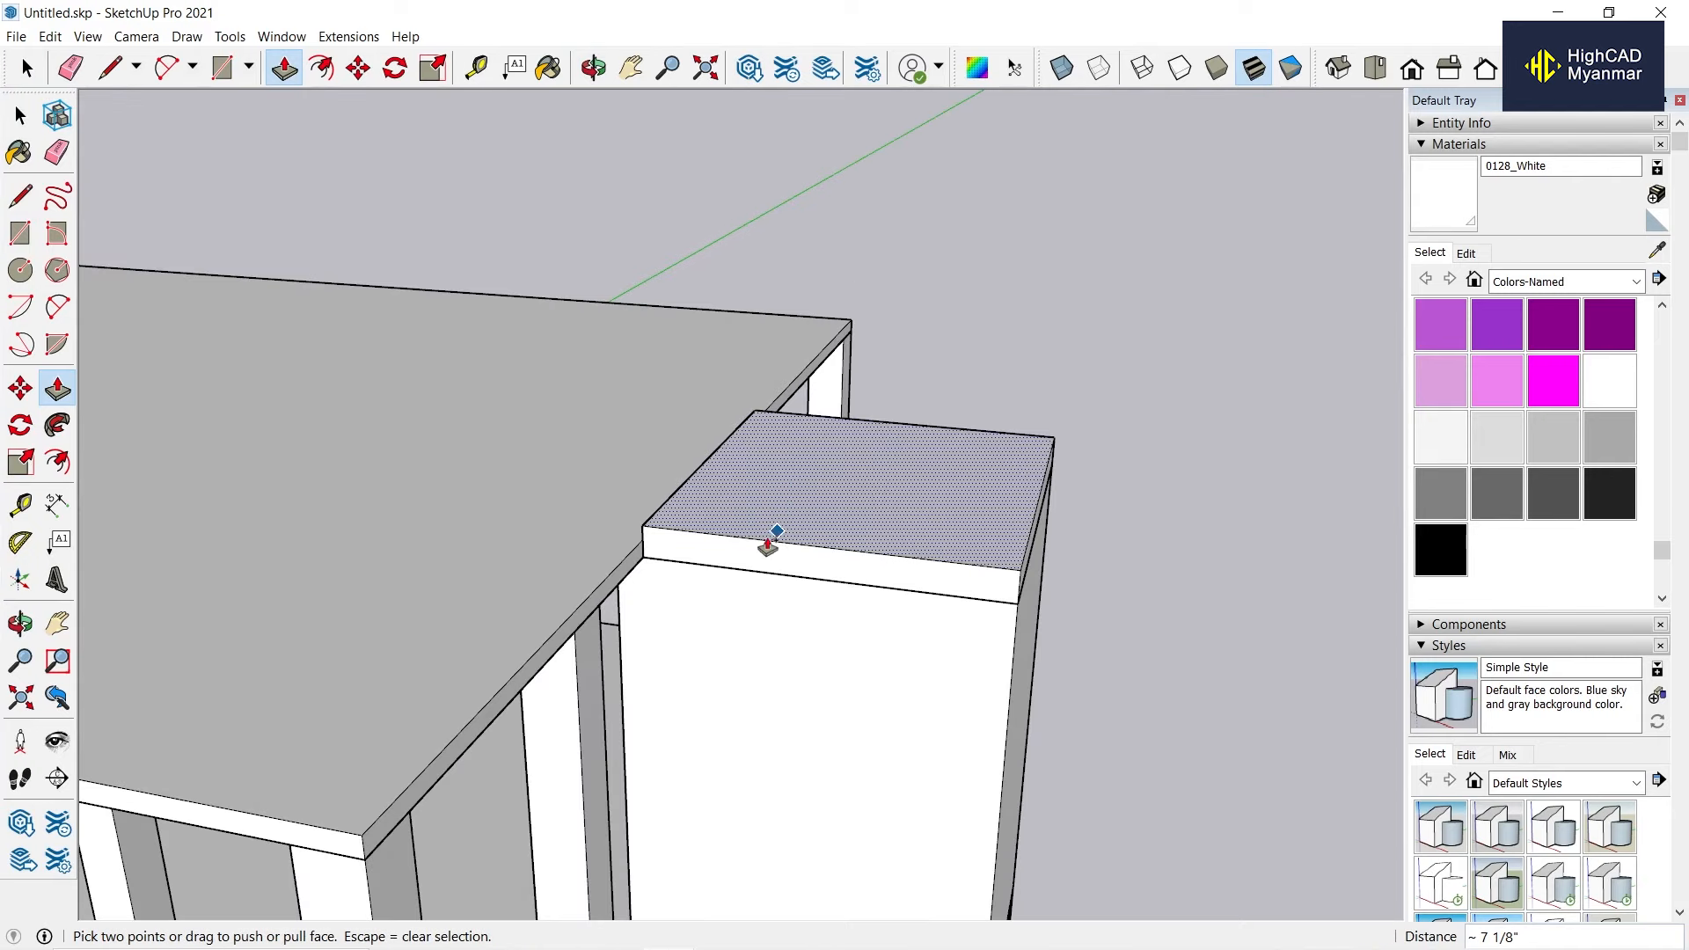
Finish the side block's slab at about 7 1/8" thick and unhide the roofs, walls, doors and windows of the house.
left_click(767, 545)
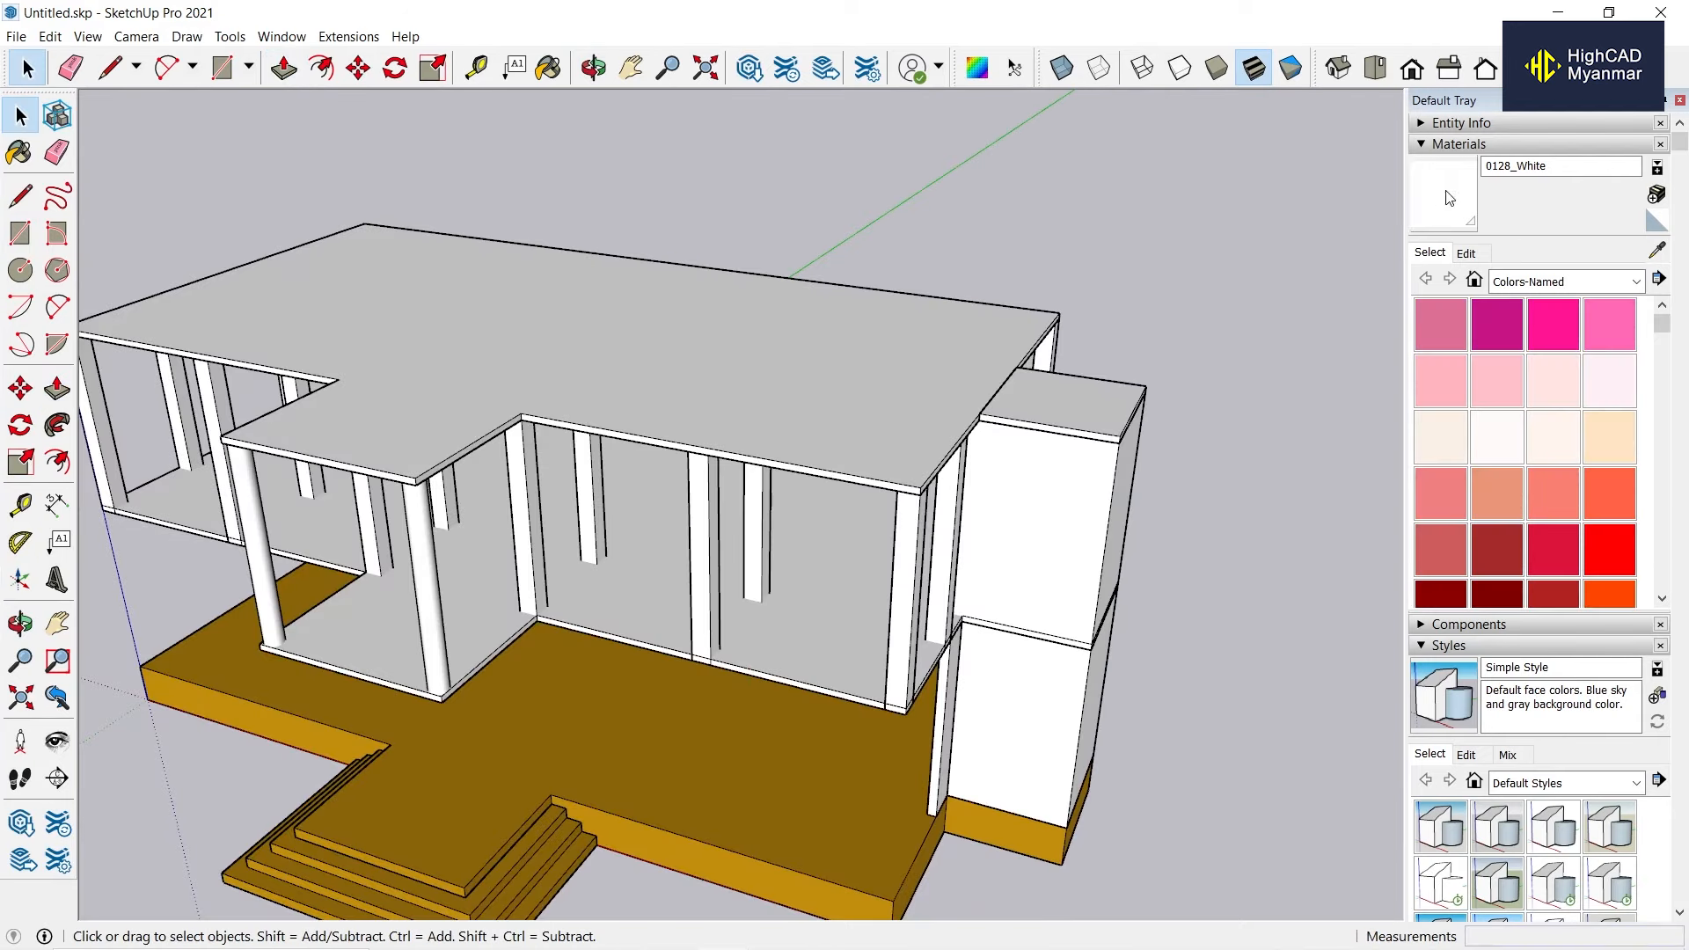
key("b")
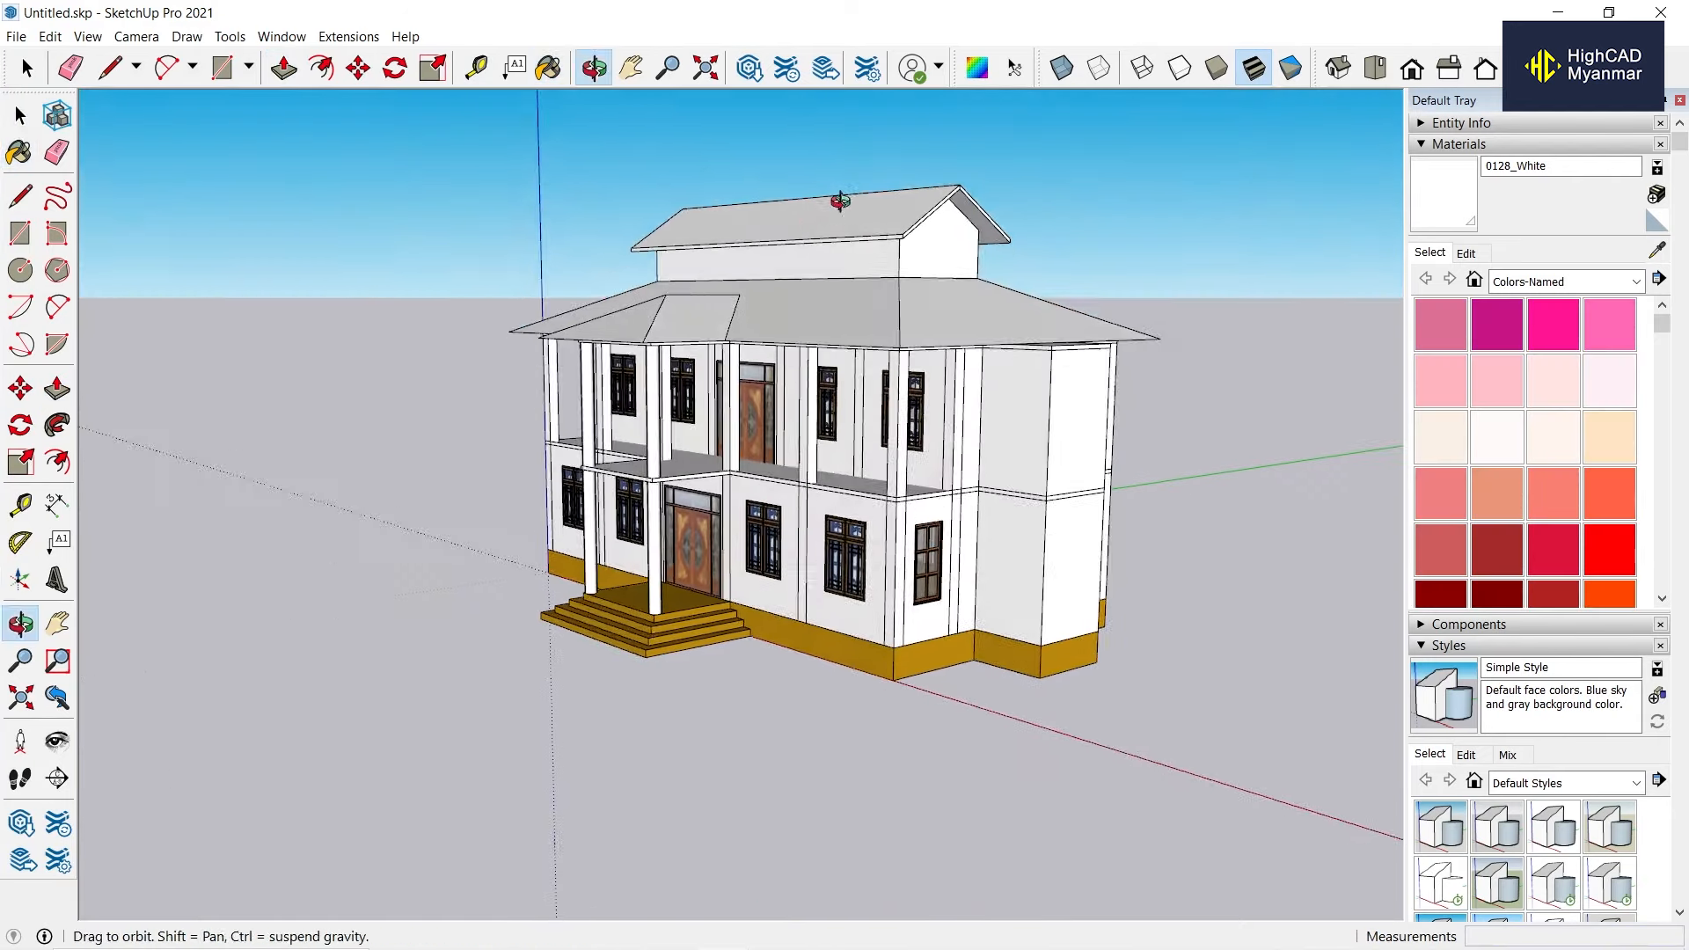
key("space")
scroll(968, 229, "up", 2)
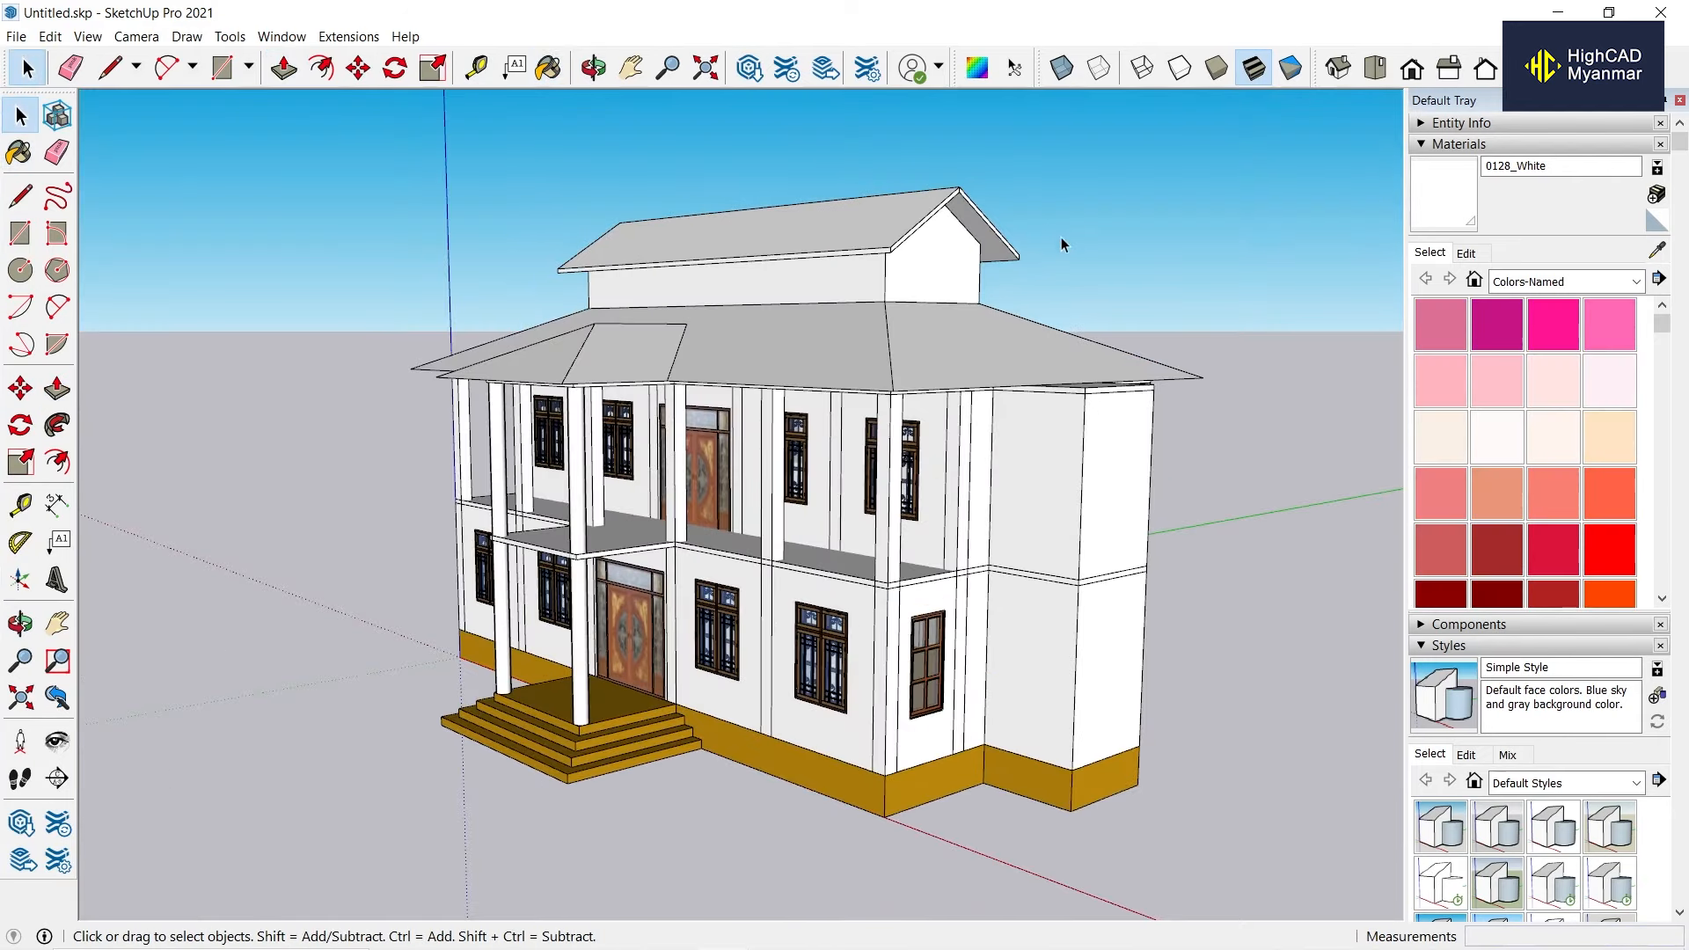
Measure the hip roof's overhang from the front corner of the roof slab.
middle_click_drag(824, 285, 1003, 261)
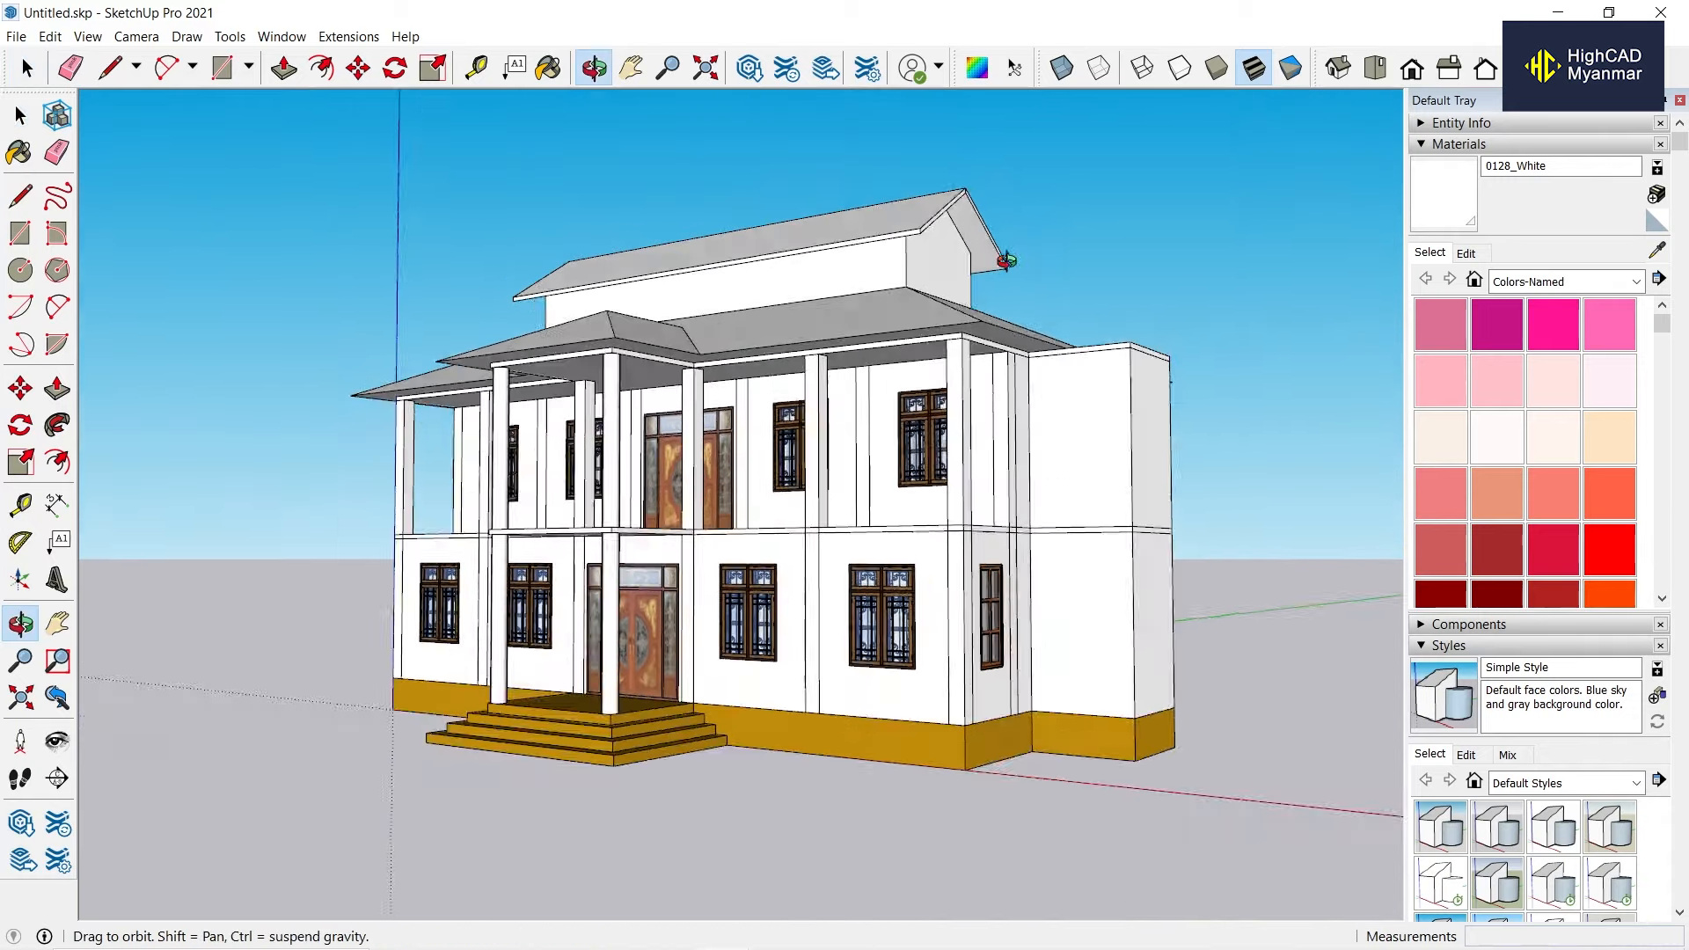
scroll(994, 264, "up", 4)
middle_click_drag(951, 330, 964, 293)
key("space")
scroll(920, 272, "up", 4)
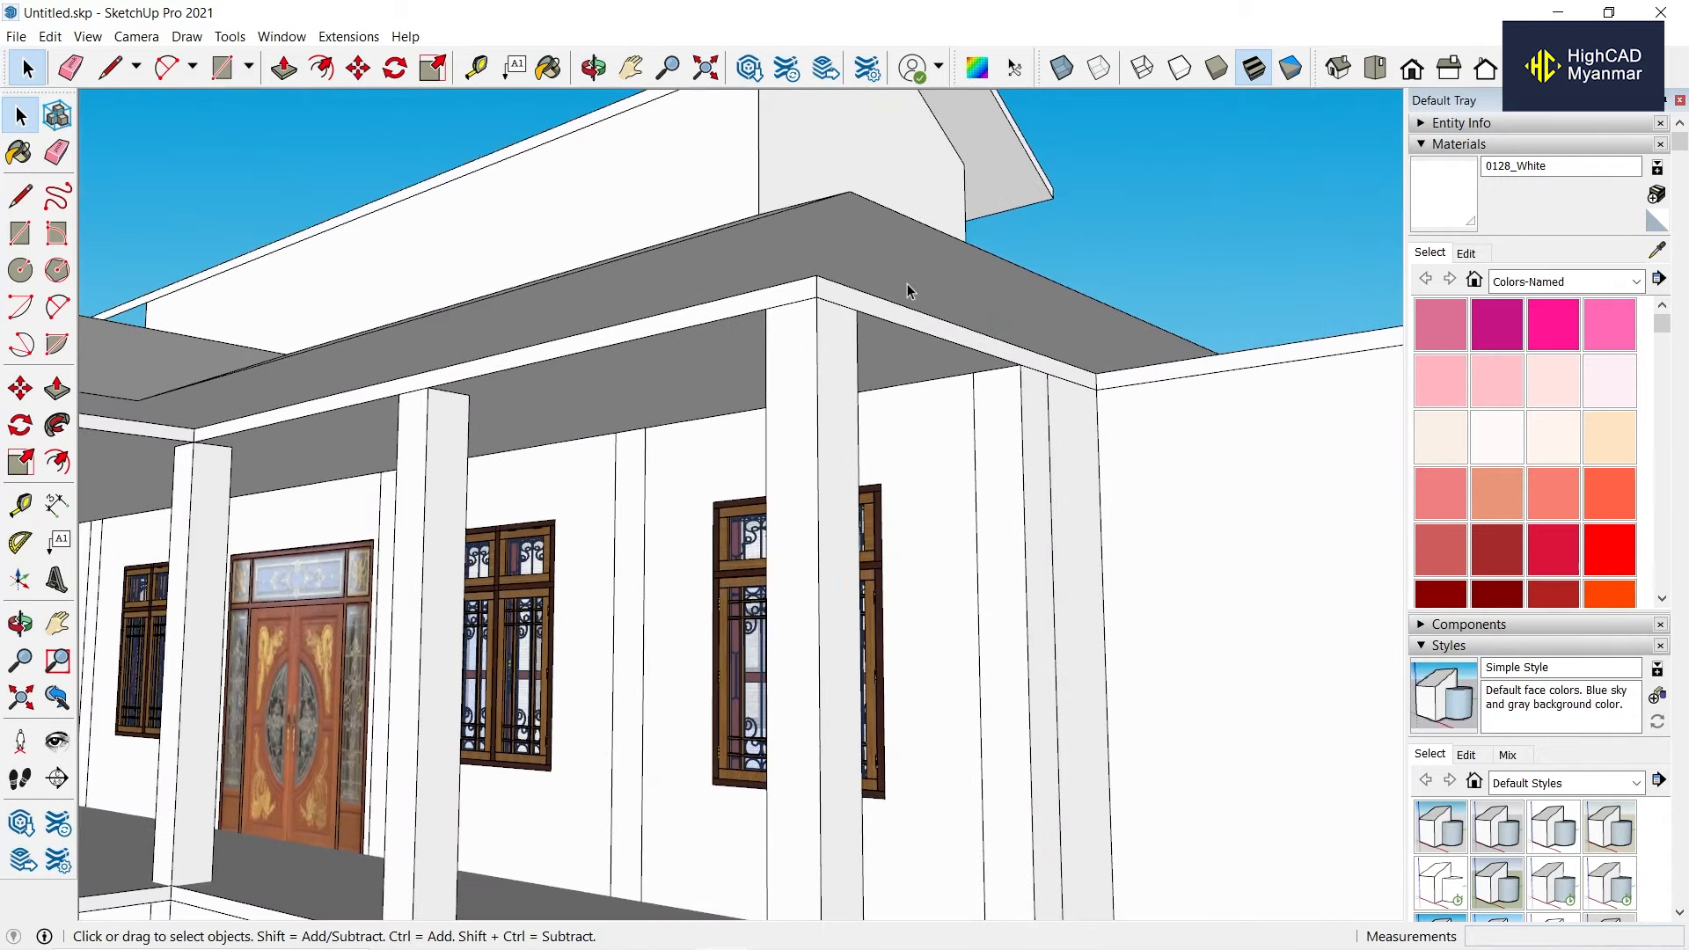
key("l")
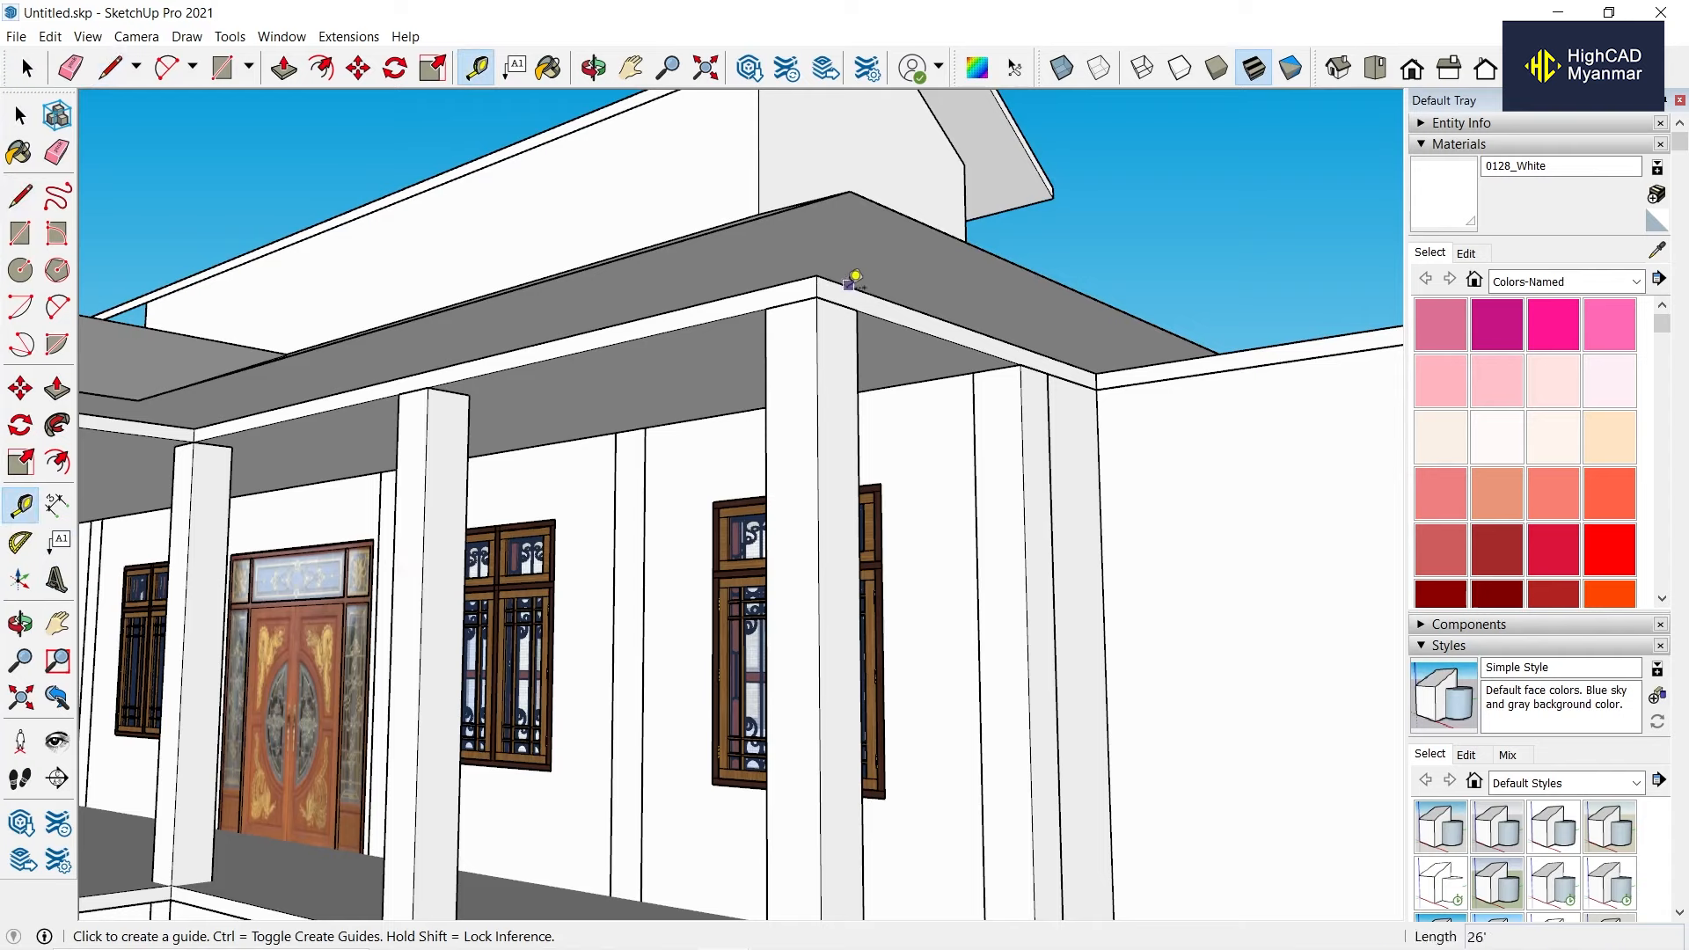
left_click(847, 286)
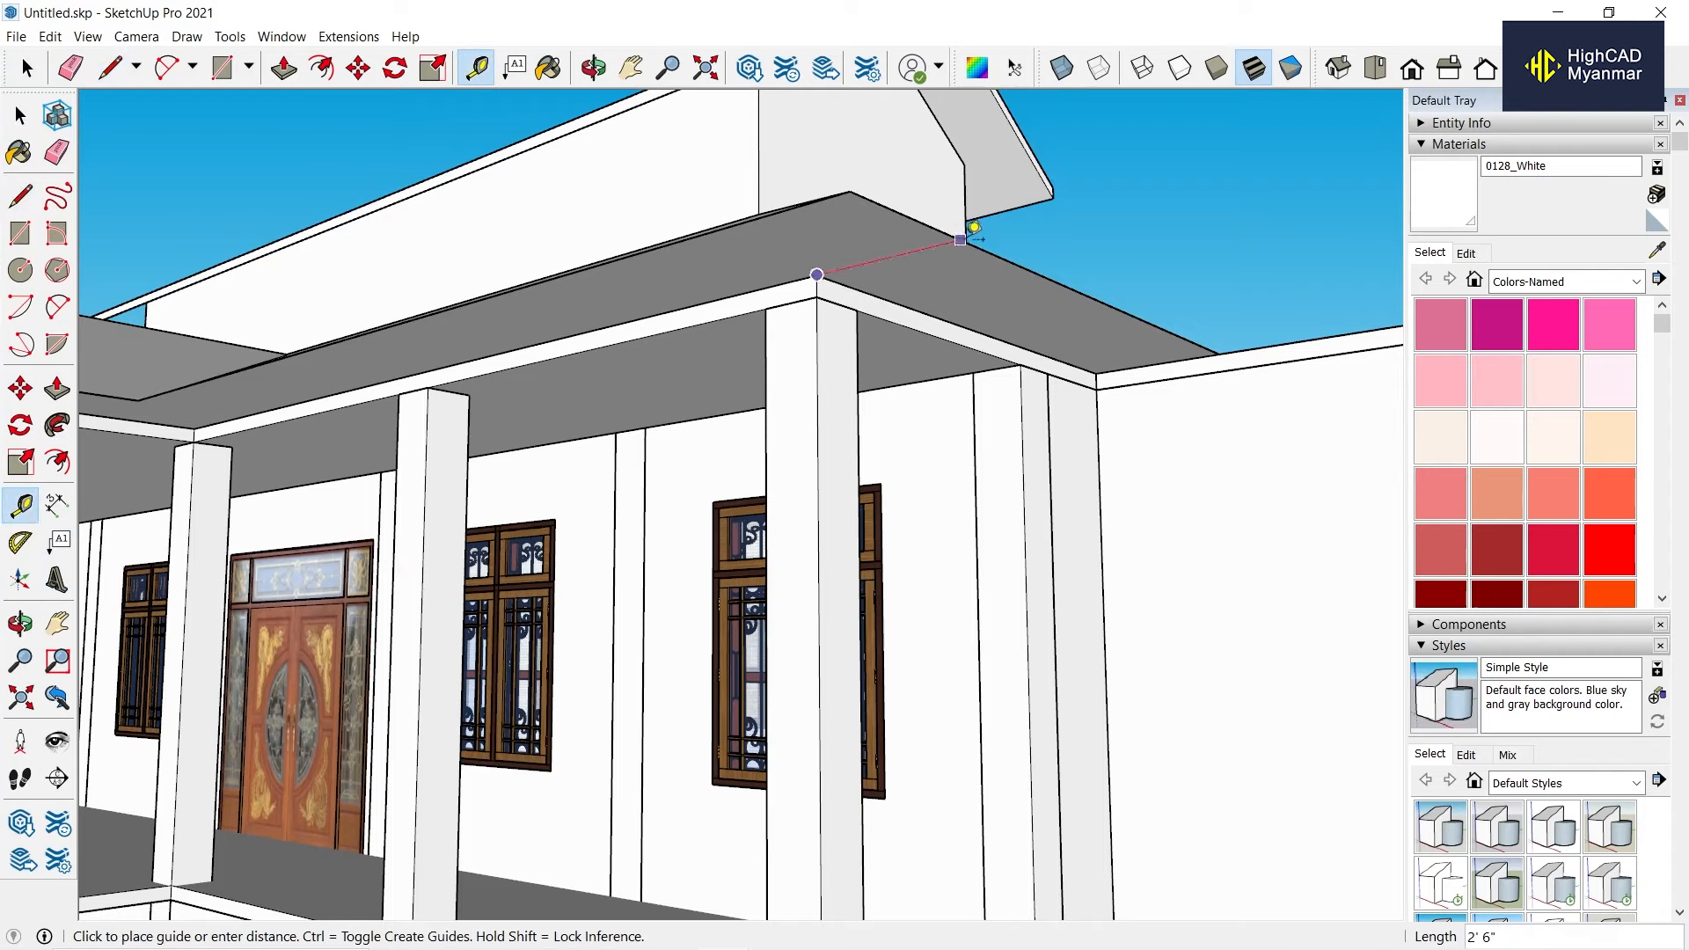
key("space")
scroll(712, 280, "down", 5)
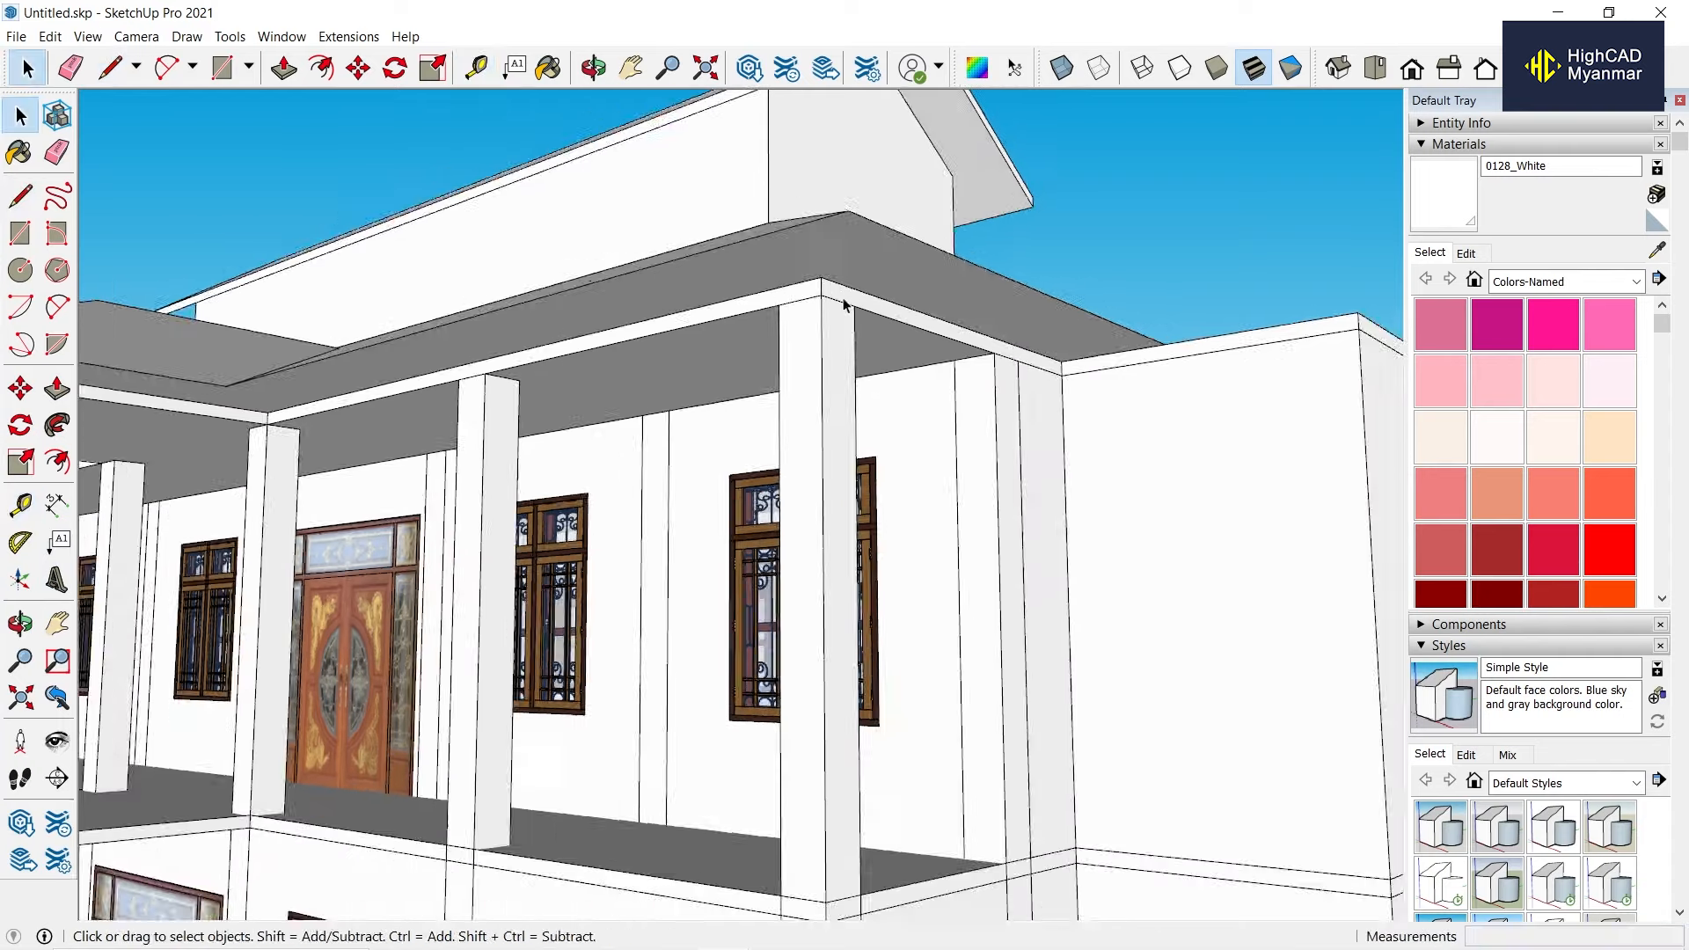
Hide the upper roof group, the hip roof and both storeys' walls with their doors and windows.
left_click(712, 280)
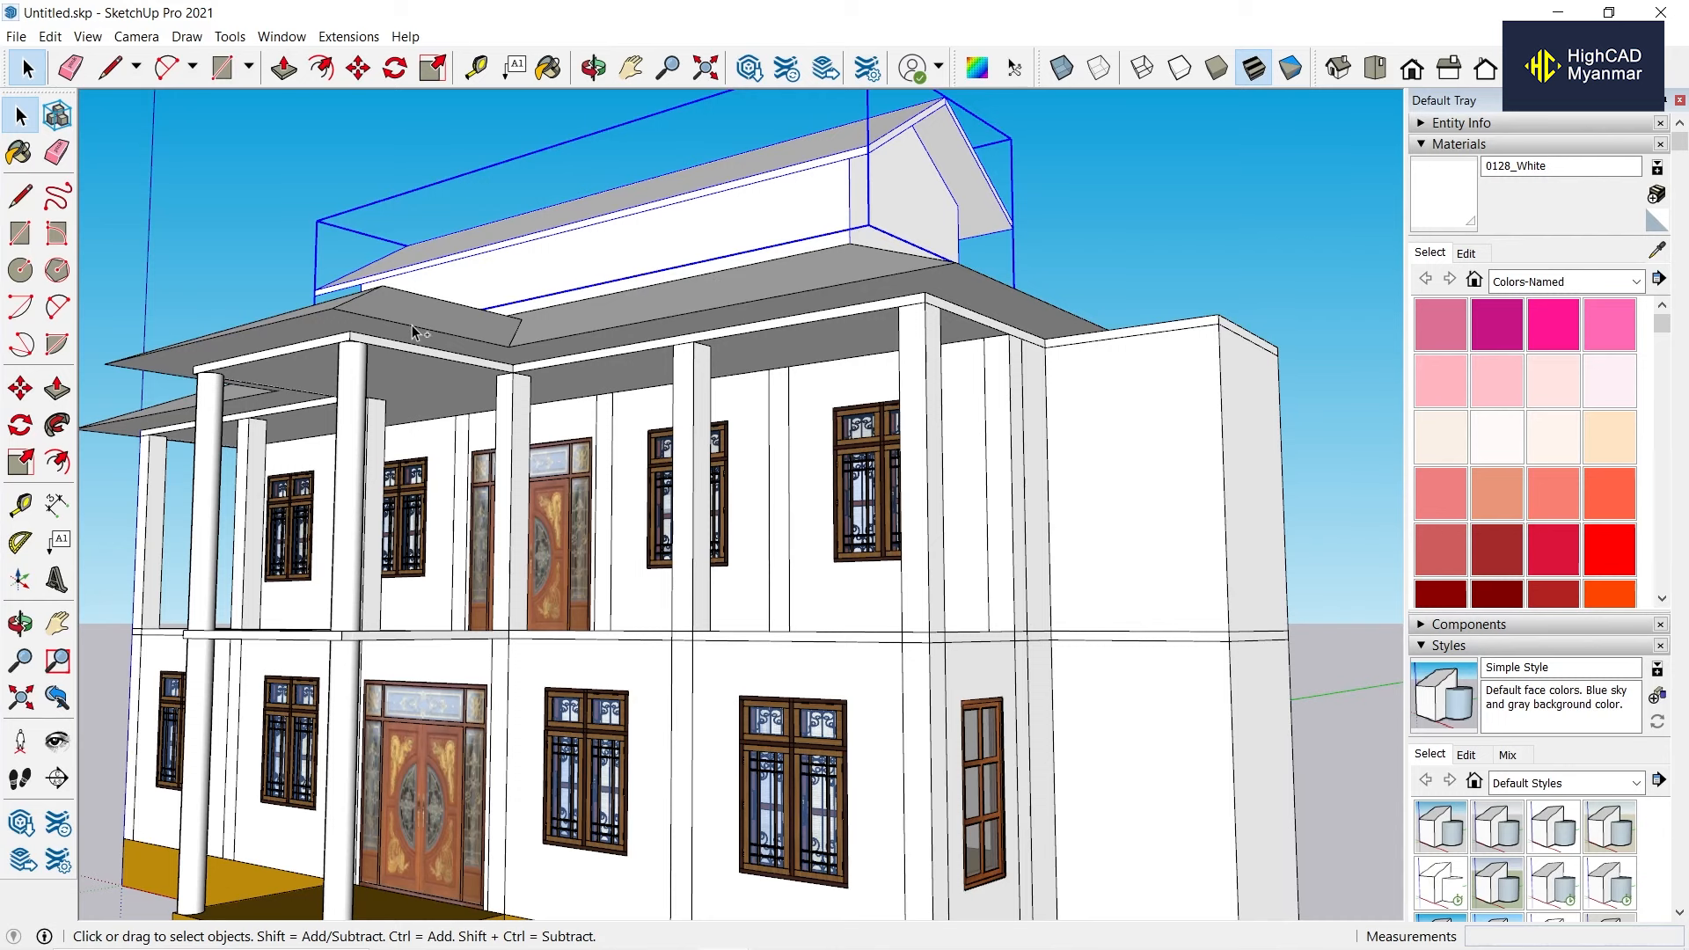
left_click(475, 321)
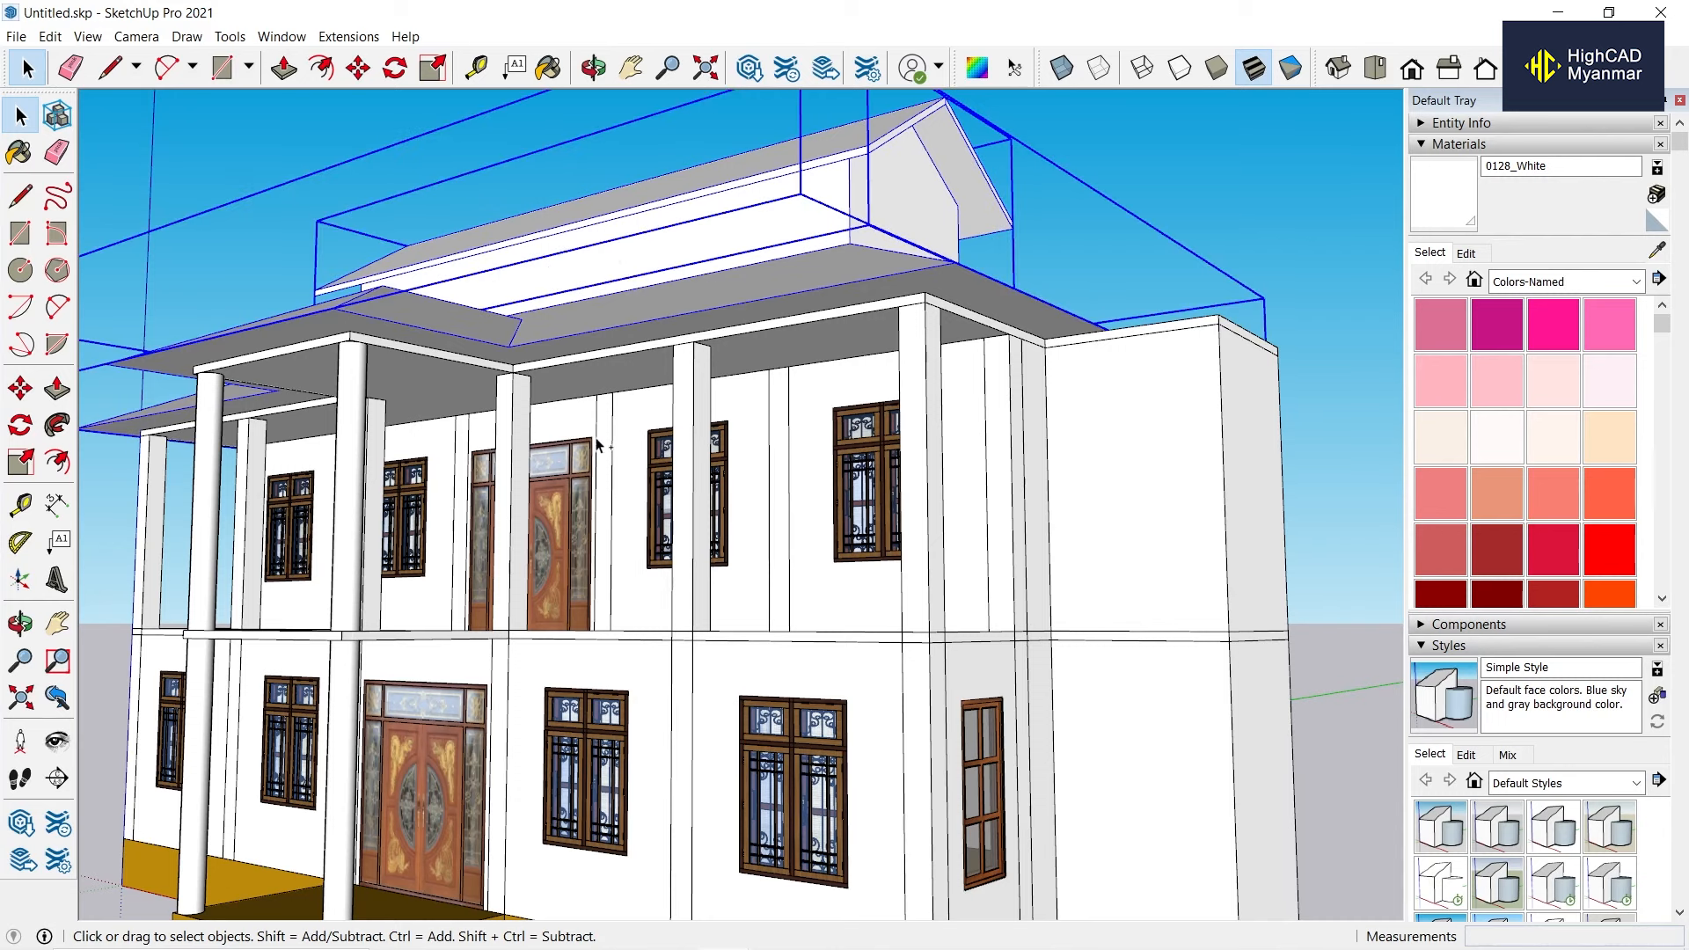
left_click(604, 475, "ctrl")
left_click(611, 521, "ctrl")
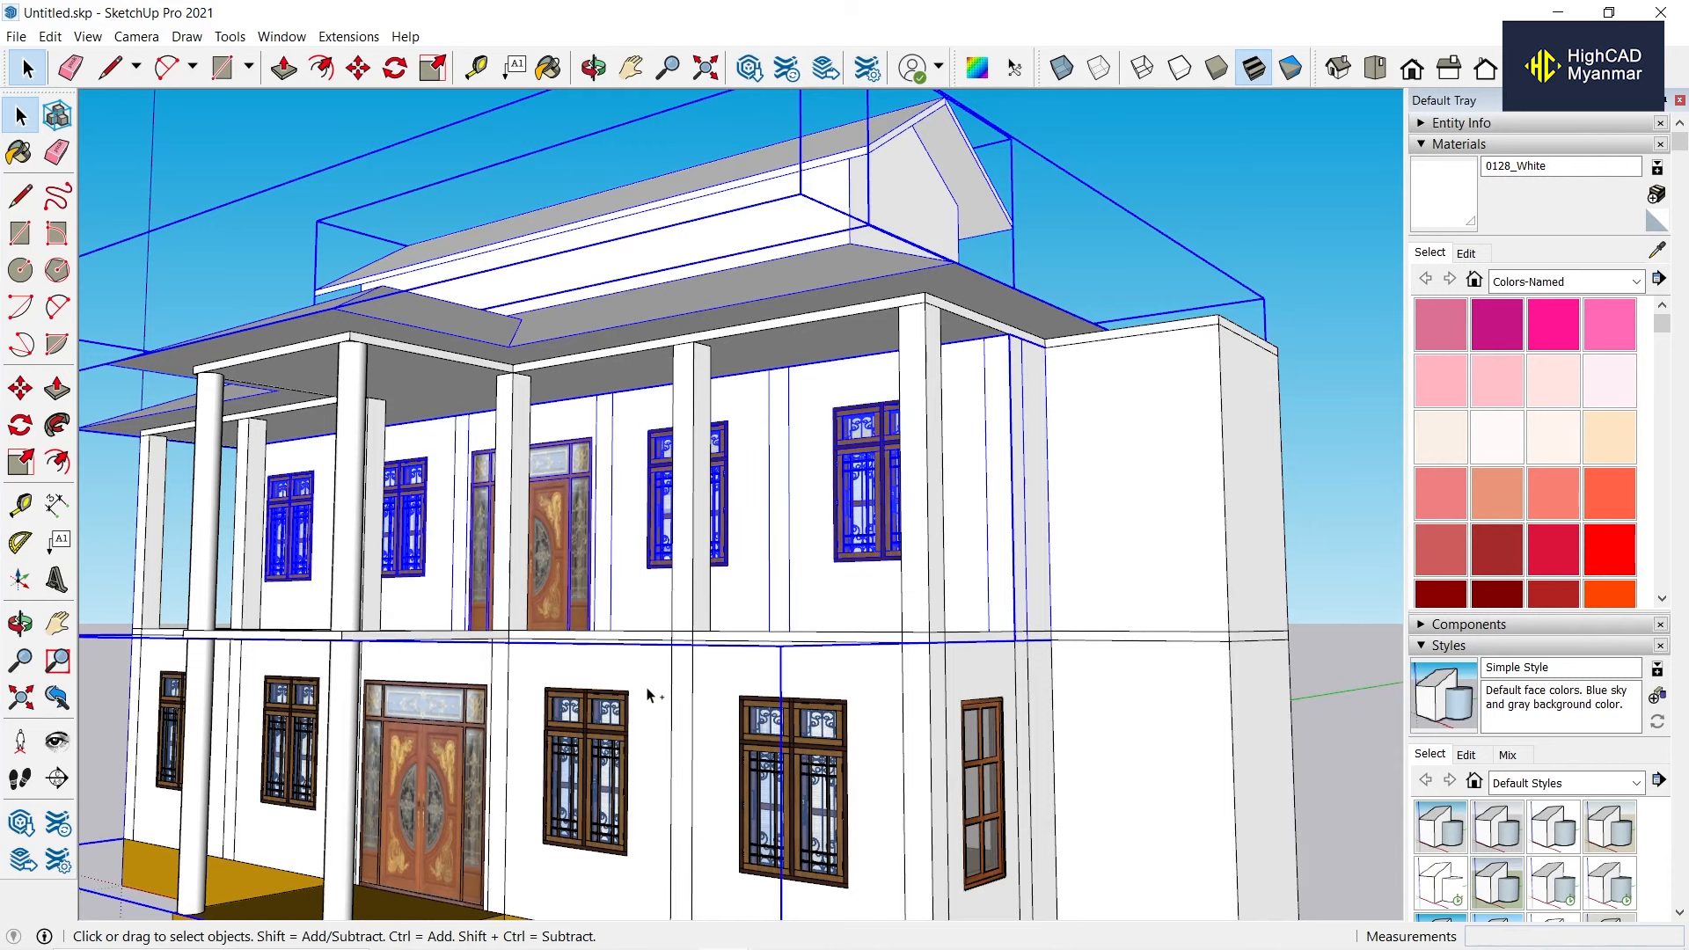
right_click(811, 436)
left_click(847, 489)
left_click(860, 744)
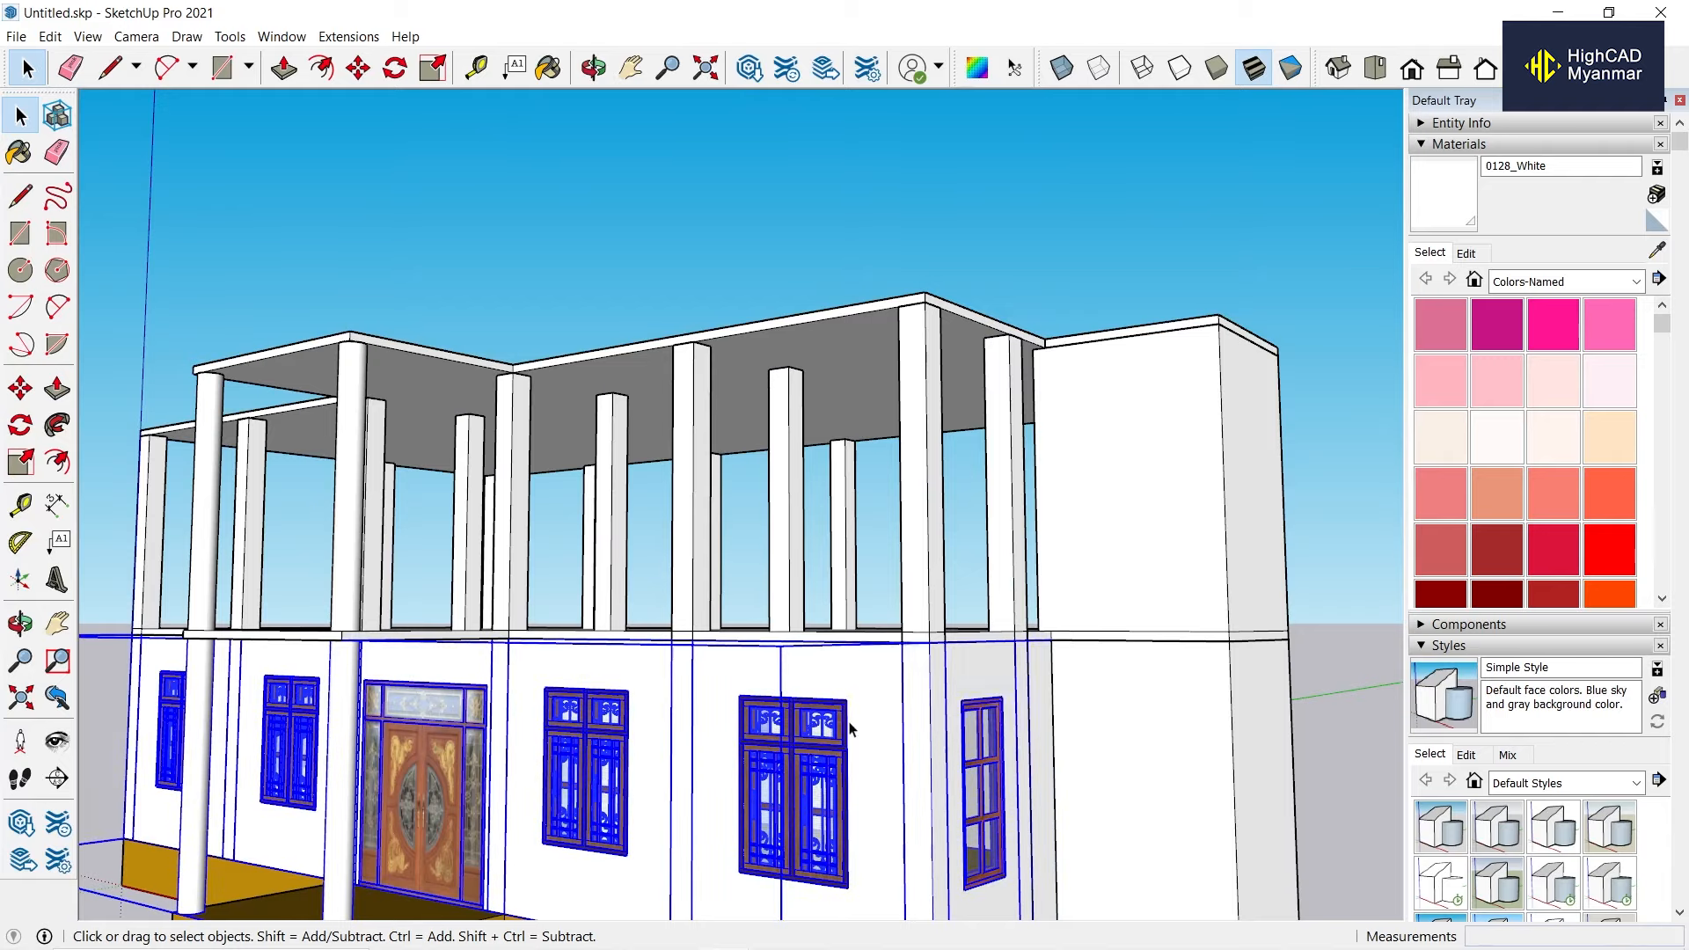
right_click(849, 397)
left_click(879, 451)
Open the roof slab group for editing and extrude its long front edge face outward 2'6".
middle_click_drag(880, 450, 765, 596)
scroll(767, 596, "up", 8)
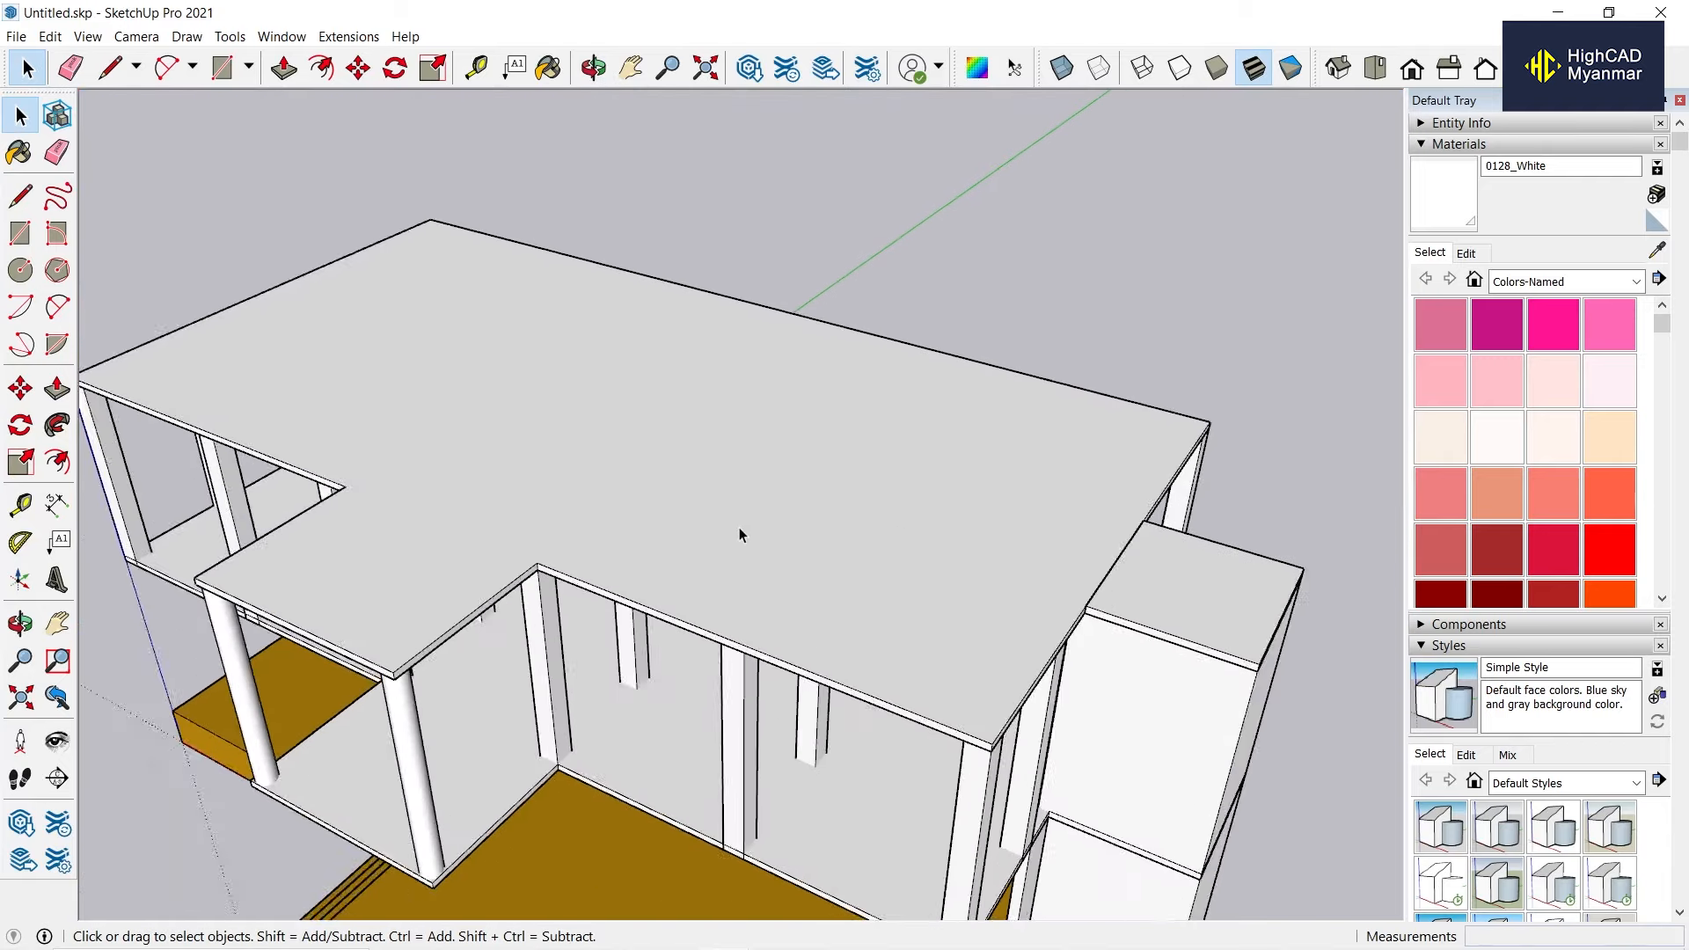
middle_click_drag(667, 615, 762, 431)
double_click(761, 431)
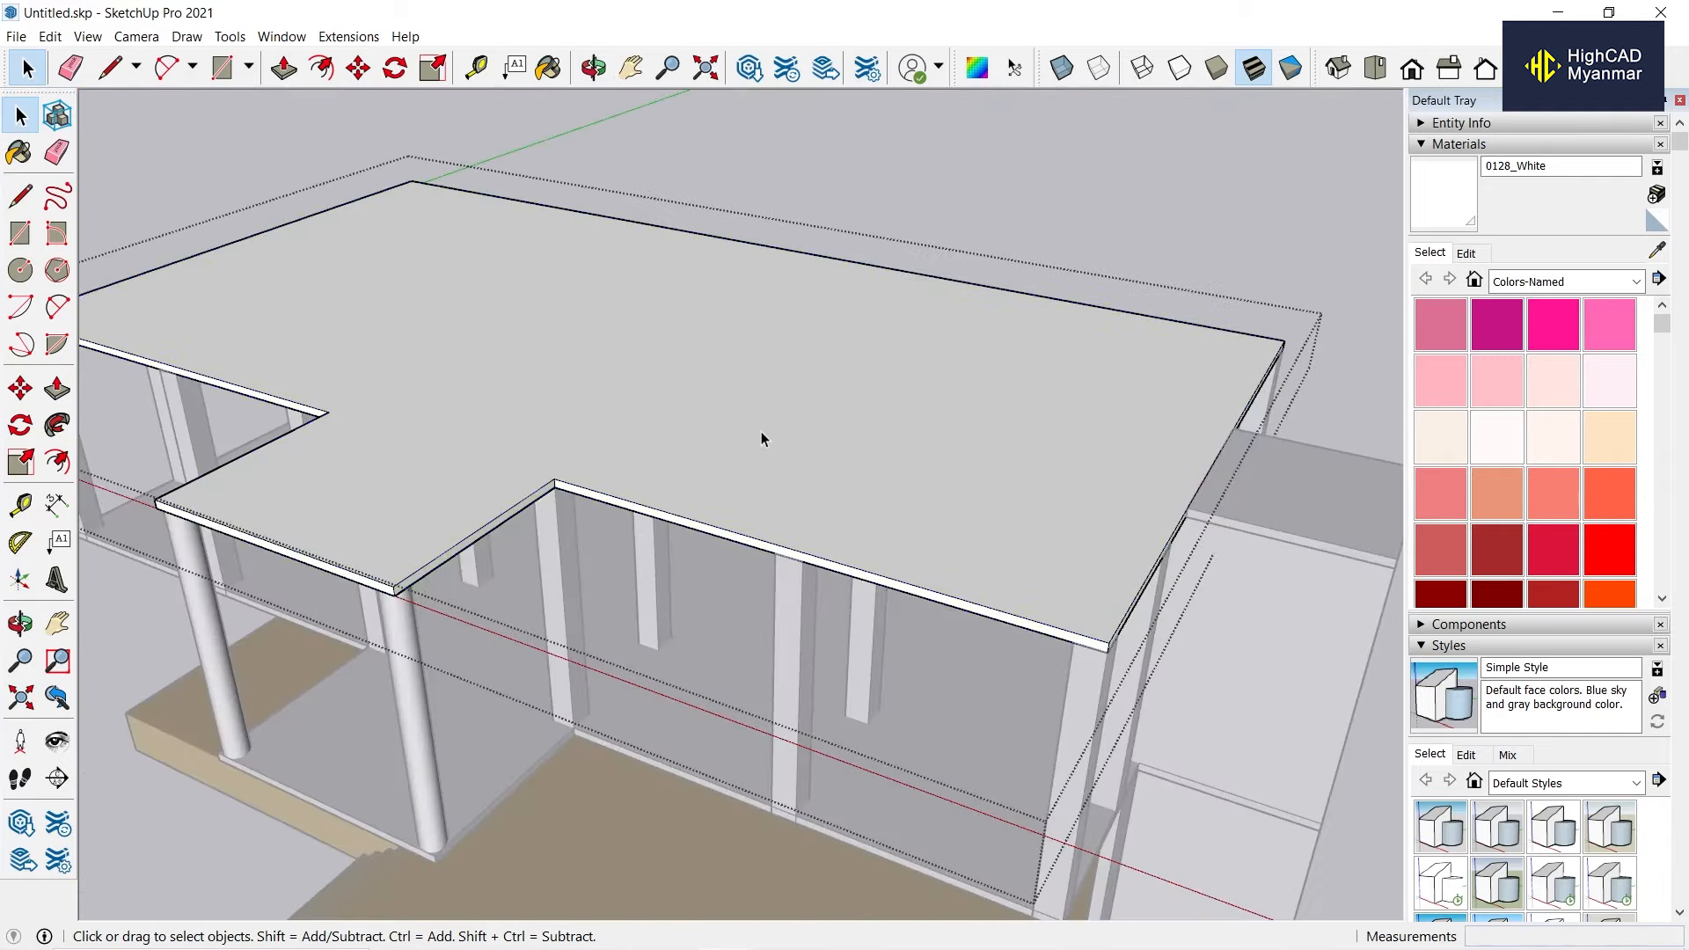
scroll(639, 535, "up", 5)
key("p")
left_click(710, 530)
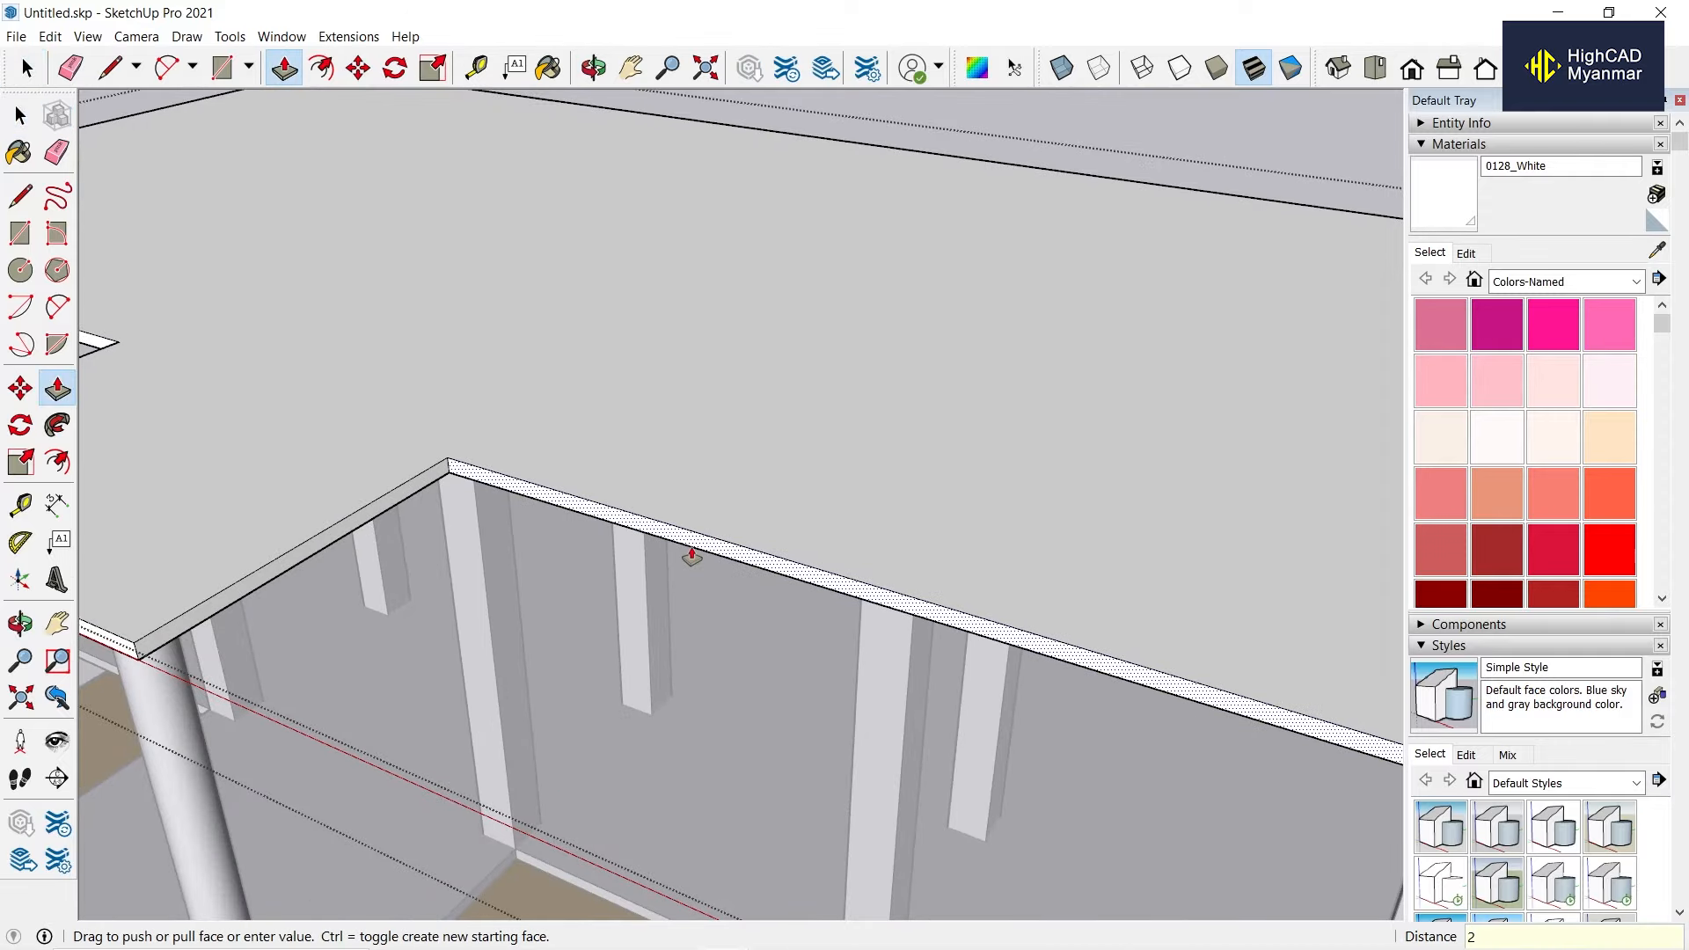
type("2'6")
key("Return")
Repeat the 2'6" outward extrusion on the slab edge faces around the porch projection.
scroll(754, 483, "down", 2)
scroll(366, 578, "up", 1)
double_click(366, 577)
scroll(773, 531, "down", 1)
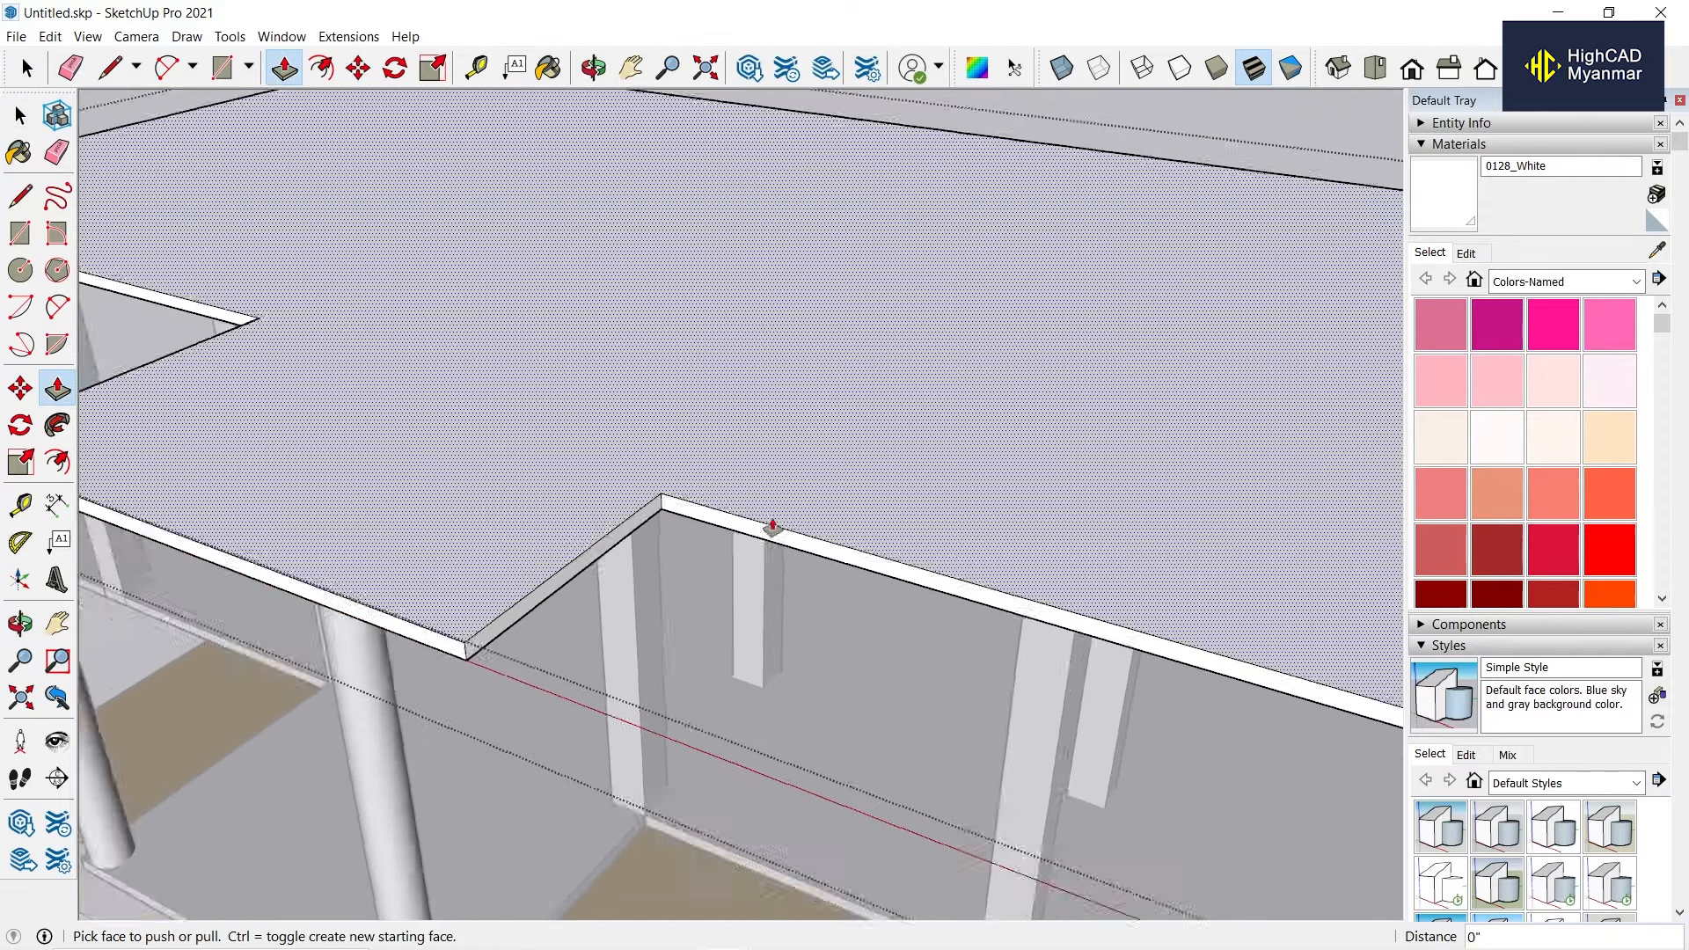
middle_click_drag(439, 528, 691, 513)
double_click(563, 505)
scroll(819, 531, "up", 2)
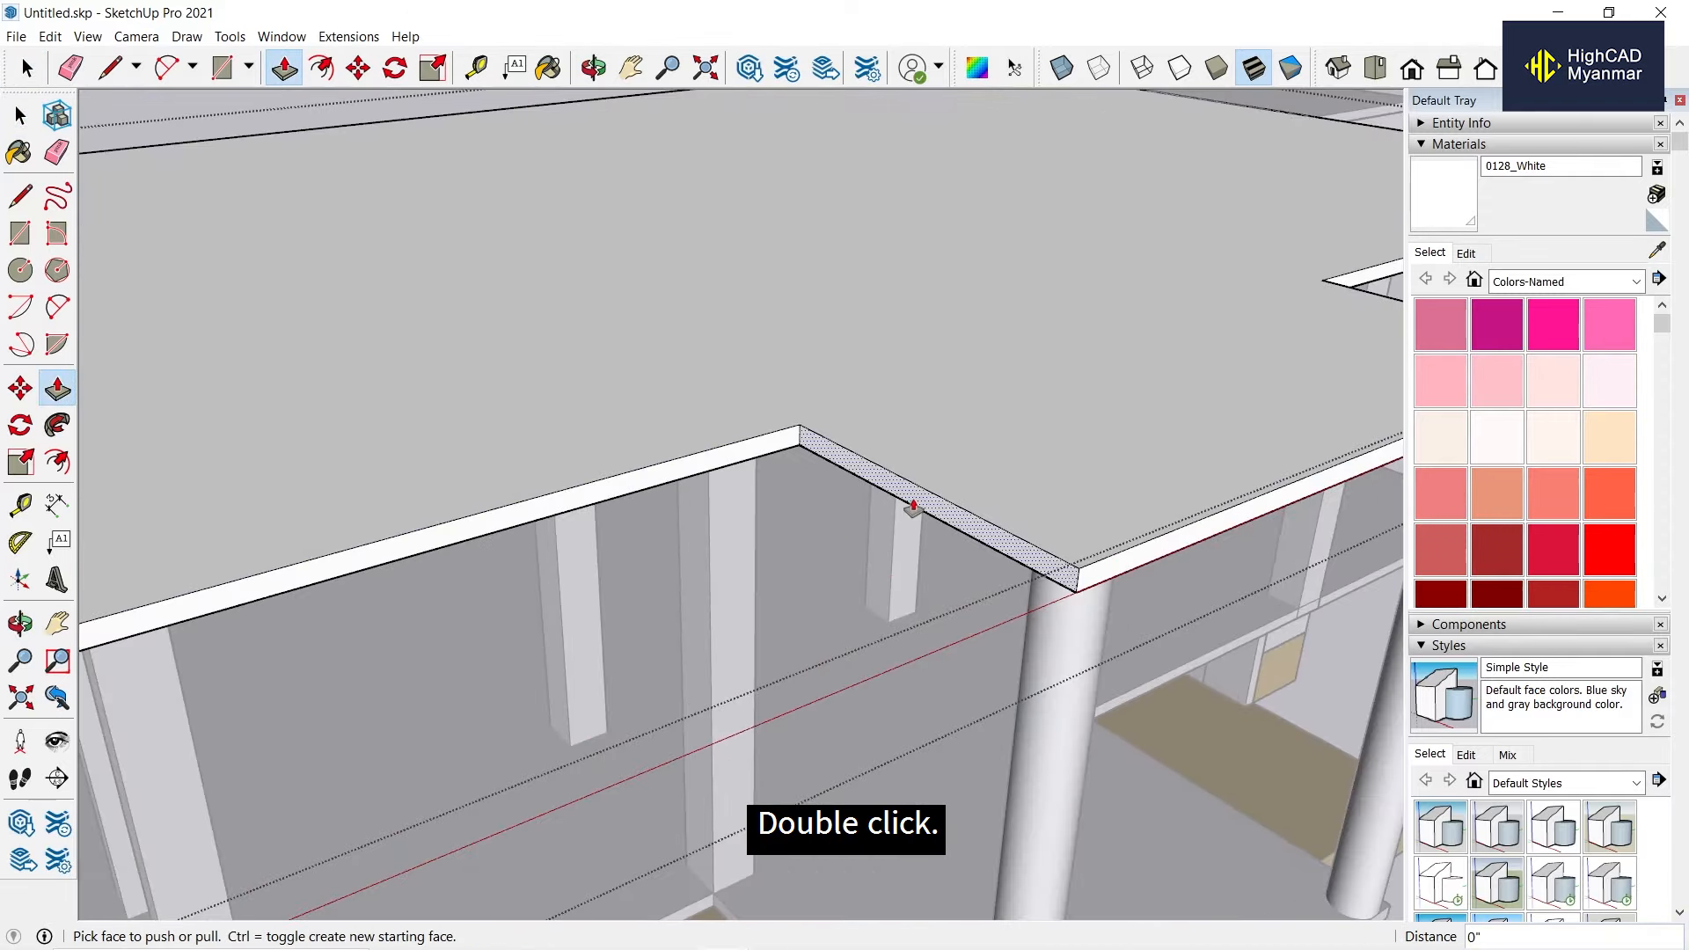
double_click(913, 507)
Extrude the slab's edge faces on the end opposite the side block and along the rear outward by the same 2'6".
scroll(913, 508, "down", 1)
scroll(914, 507, "down", 2)
scroll(154, 609, "up", 4)
double_click(335, 673)
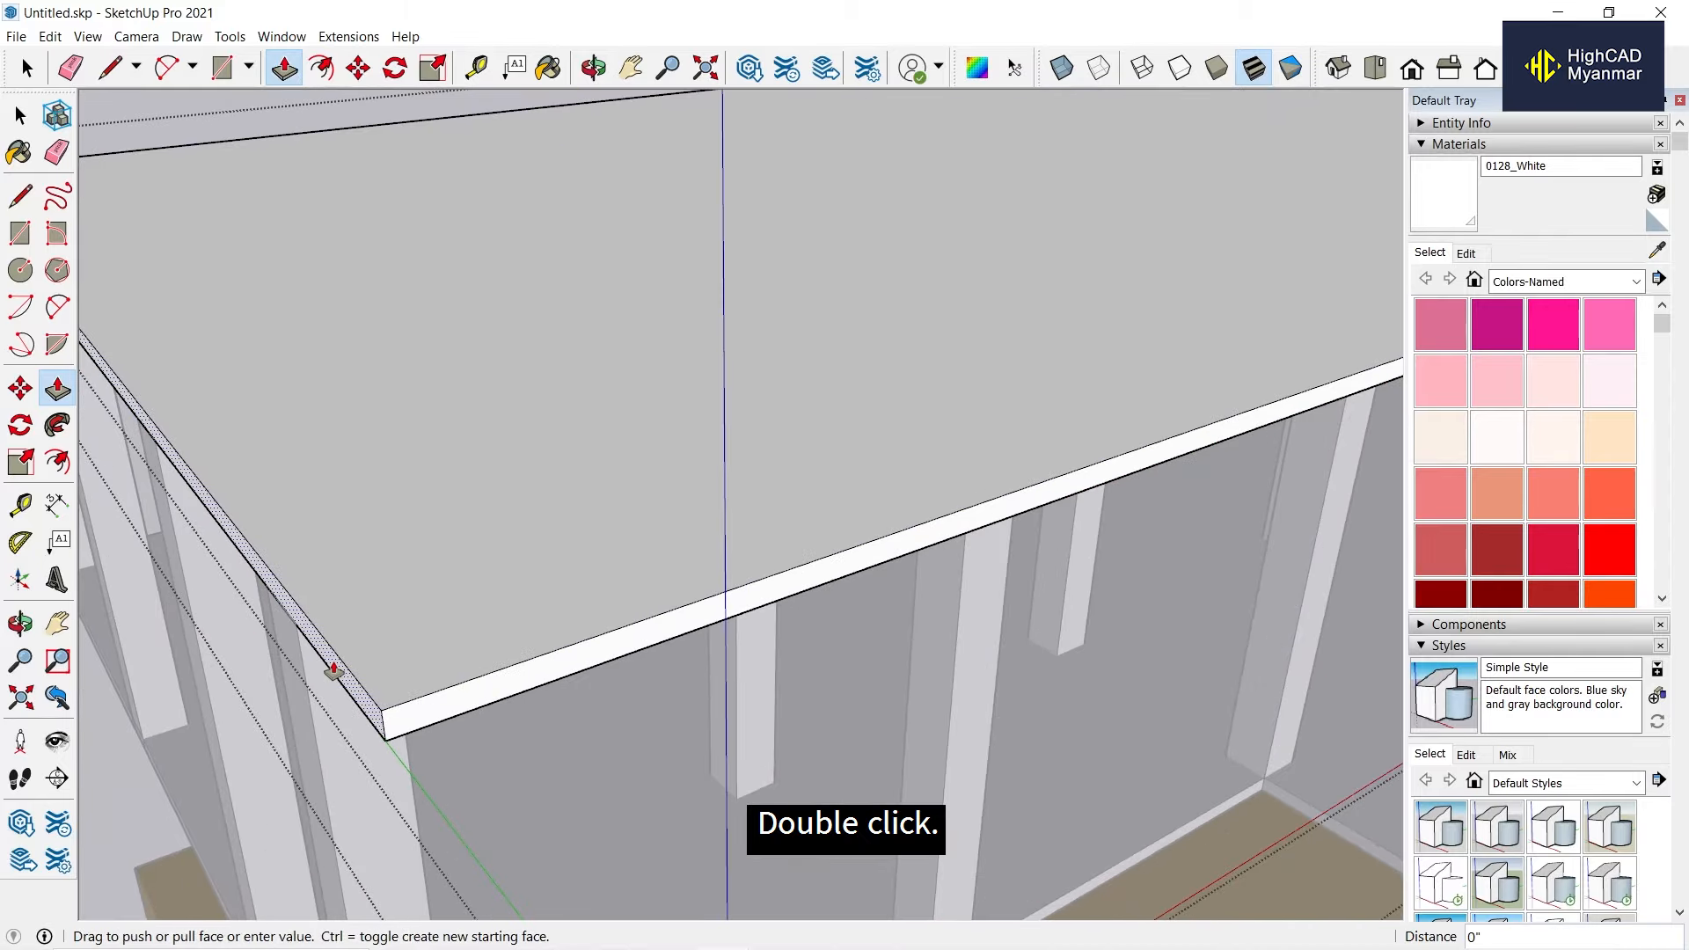
scroll(746, 693, "down", 4)
middle_click_drag(334, 599, 668, 562)
scroll(668, 562, "up", 4)
double_click(867, 561)
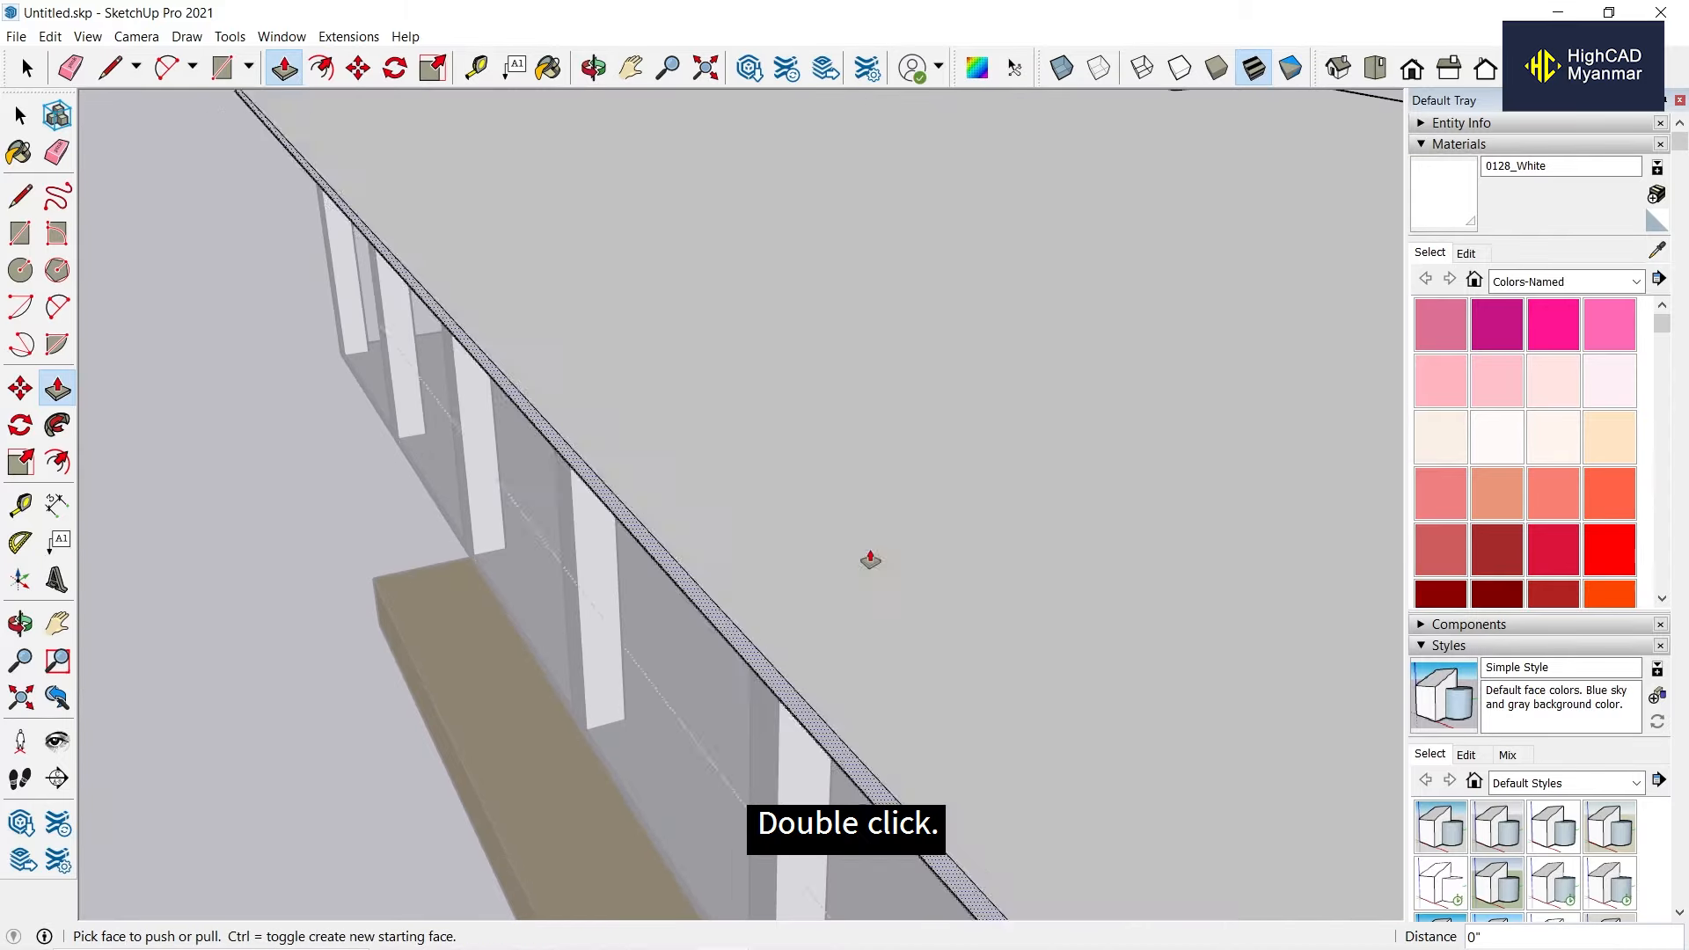
Split the slab's side edge face with 4" vertical lines at the two corners where the side block meets it.
scroll(871, 558, "down", 3)
middle_click_drag(482, 562, 757, 510)
scroll(309, 369, "up", 2)
middle_click_drag(309, 369, 563, 357)
scroll(565, 355, "up", 2)
key("l")
left_click(575, 353)
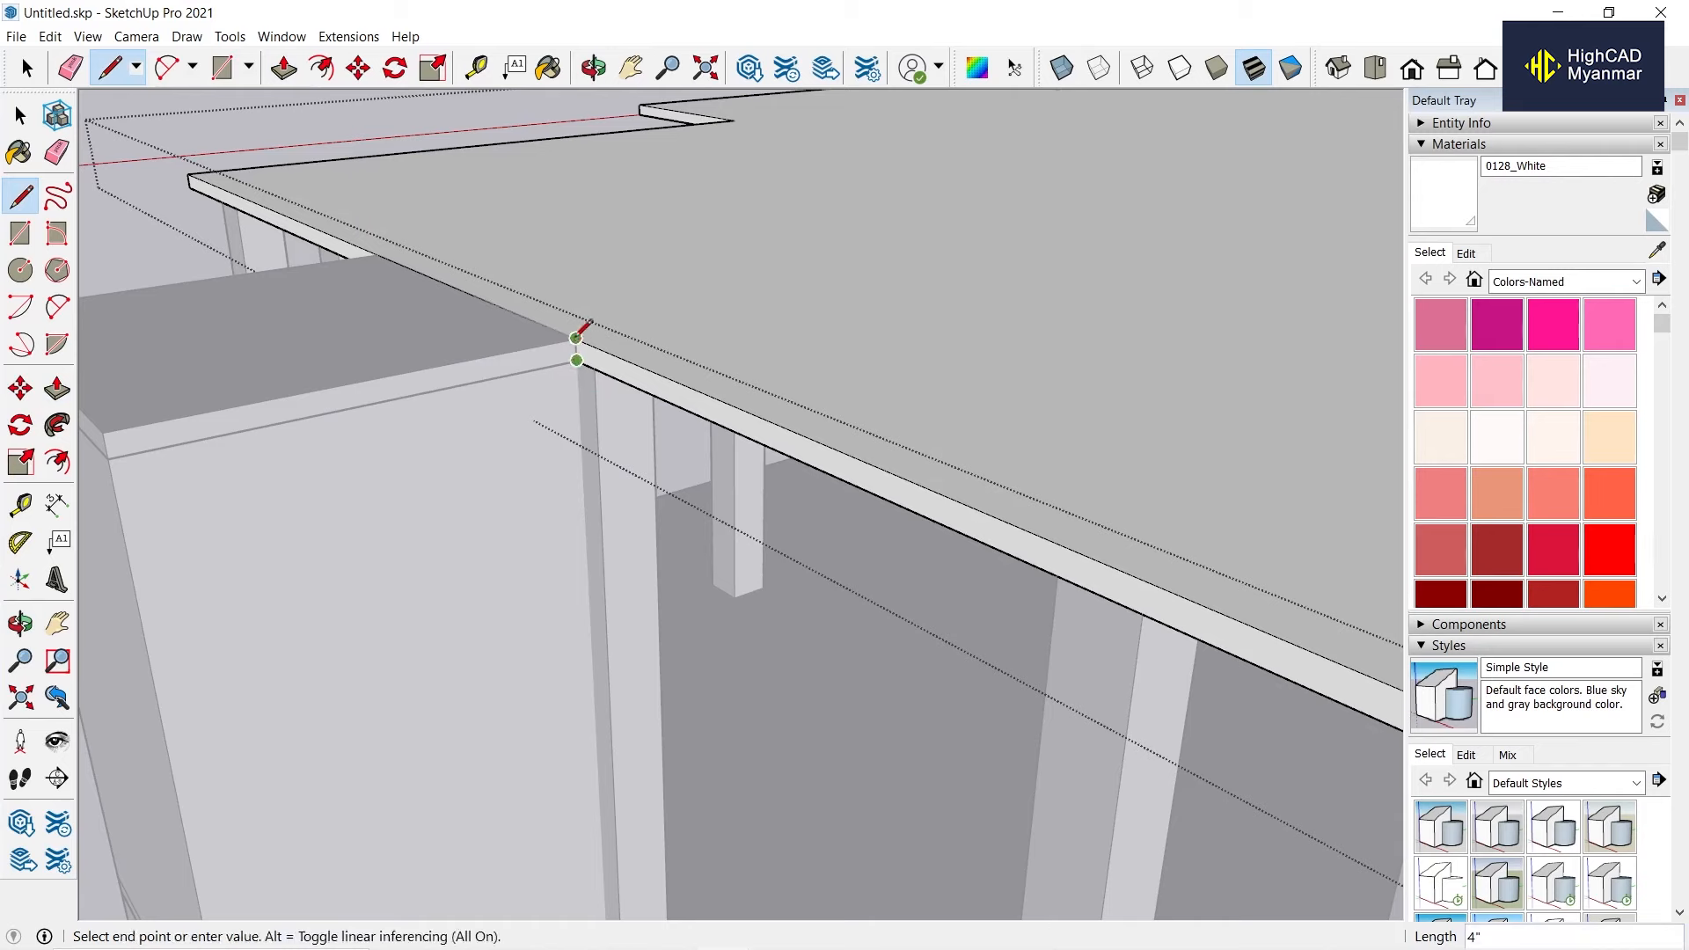
middle_click_drag(308, 349, 566, 388)
scroll(510, 405, "up", 3)
left_click(580, 418)
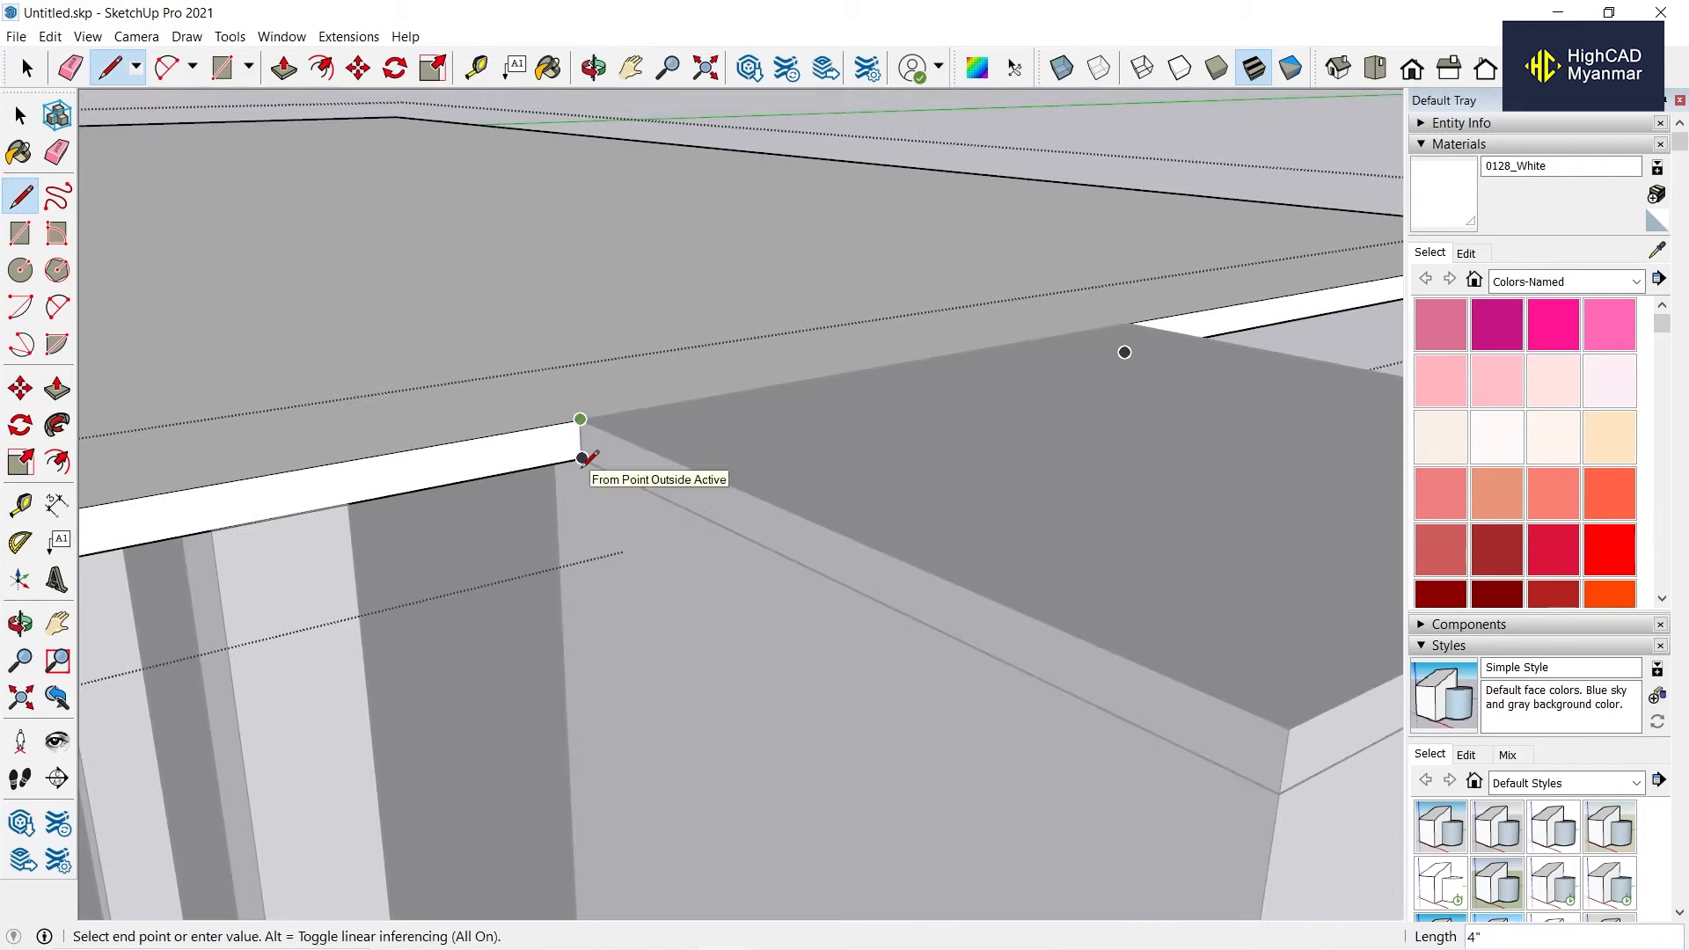
left_click(581, 459)
Extrude the slab edge segments on either side of the side block outward by the same overhang distance.
scroll(607, 480, "down", 5)
middle_click_drag(739, 519, 519, 492)
scroll(639, 463, "up", 4)
key("space")
middle_click_drag(639, 463, 550, 421)
key("p")
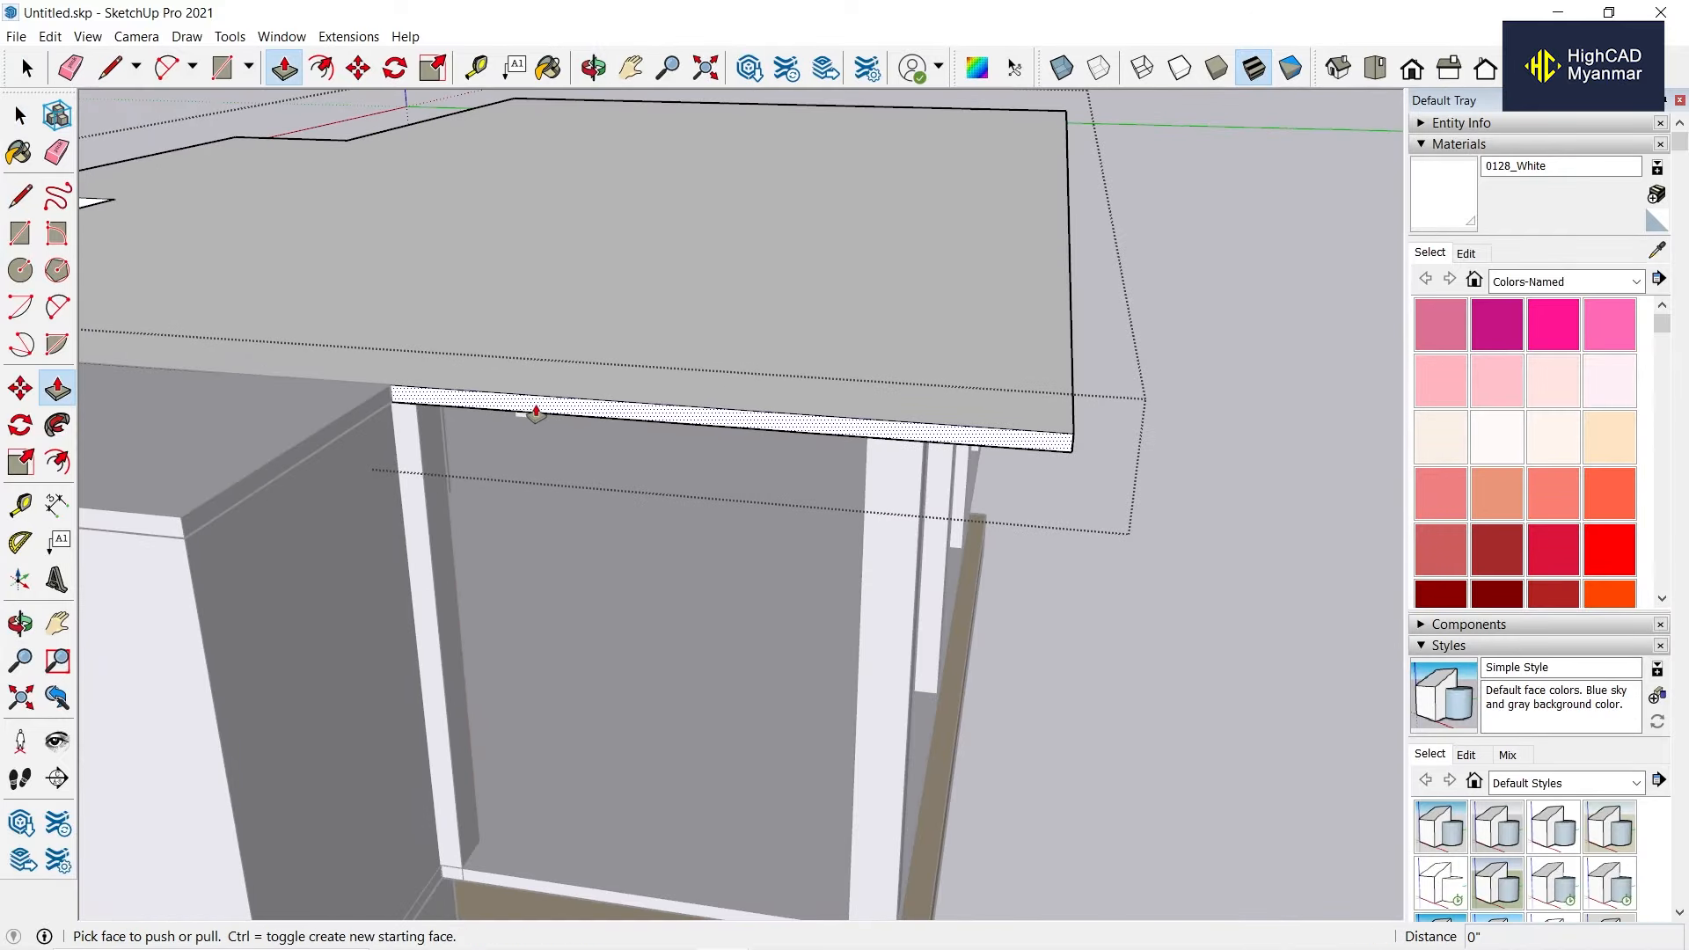
key("space")
Hide the slab covering the top of the projecting side block.
scroll(535, 414, "down", 5)
right_click(995, 518)
left_click(1082, 565)
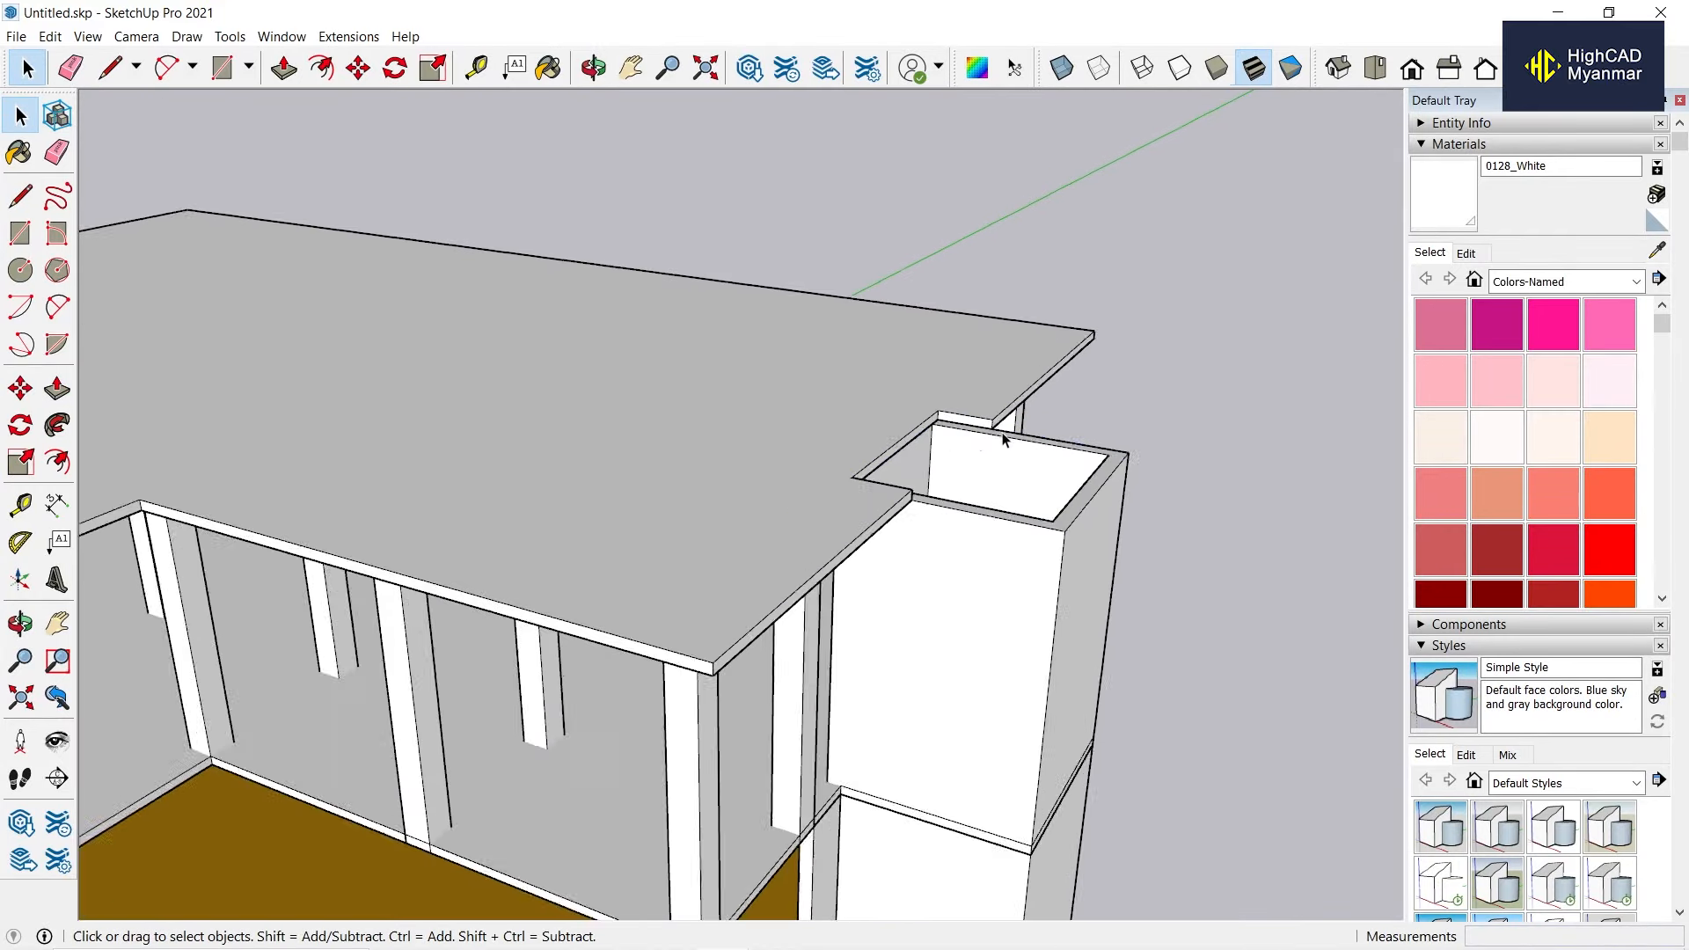
Open the upper side block group and extrude the top face of its walls upward 3'6", closing the group again.
middle_click_drag(1003, 440, 1033, 471)
scroll(1089, 534, "up", 4)
double_click(1062, 504)
left_click(1062, 504)
scroll(1061, 506, "down", 4)
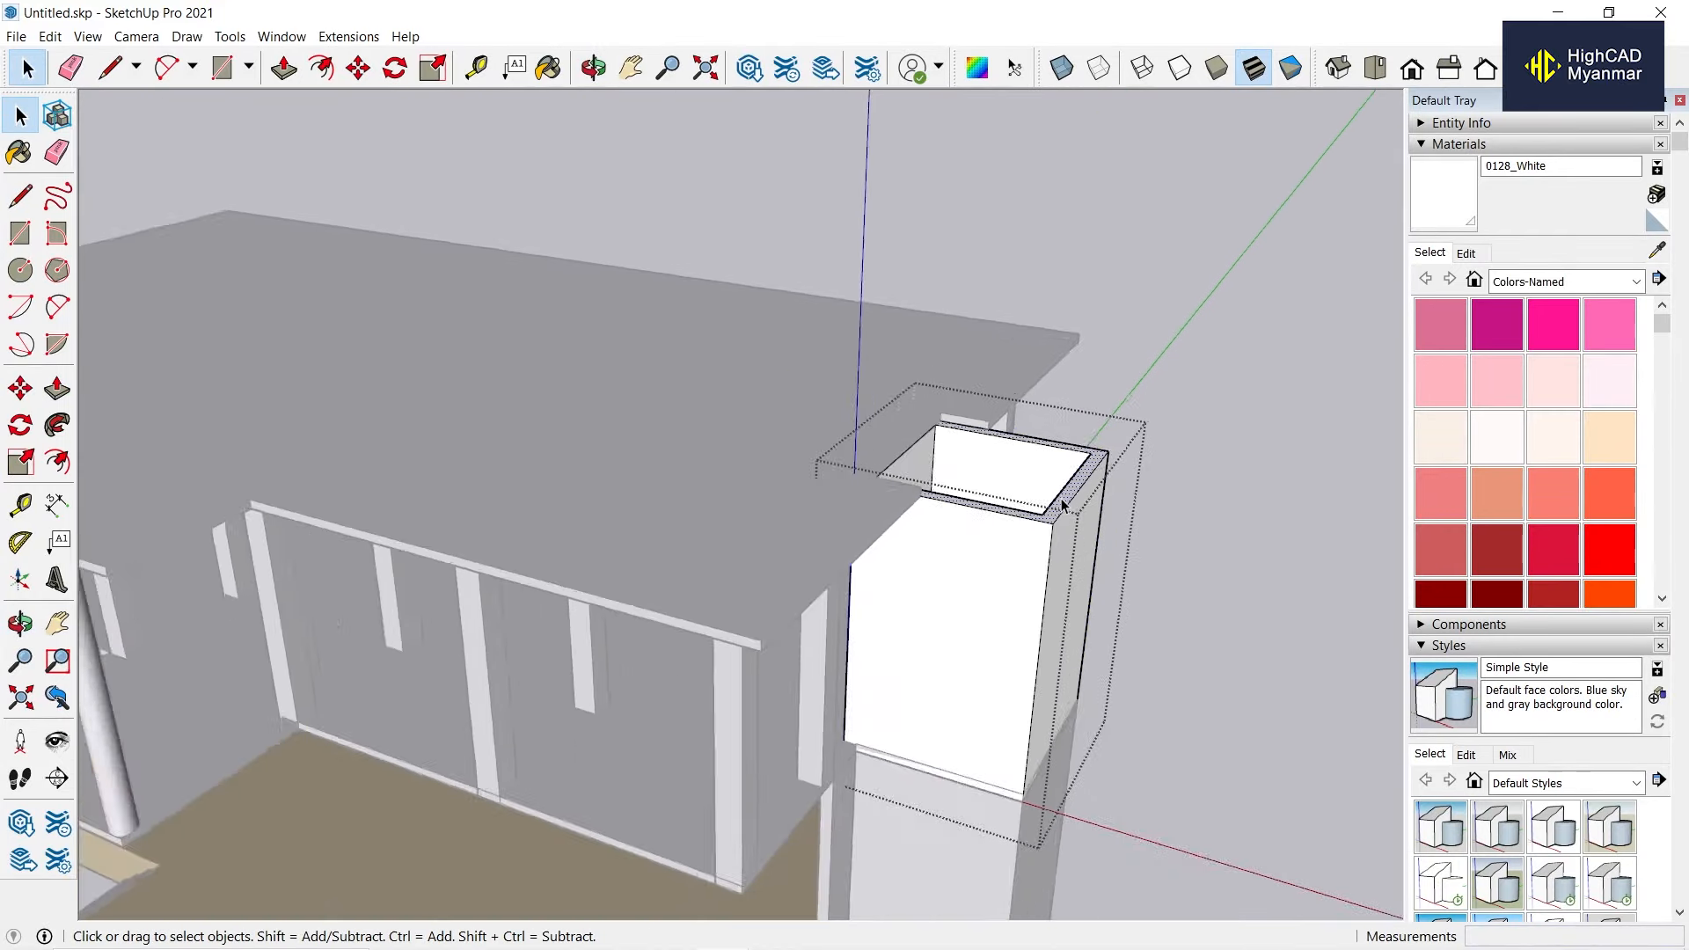
scroll(1063, 504, "down", 2)
key("p")
left_click_drag(1063, 504, 1069, 444)
type("3'")
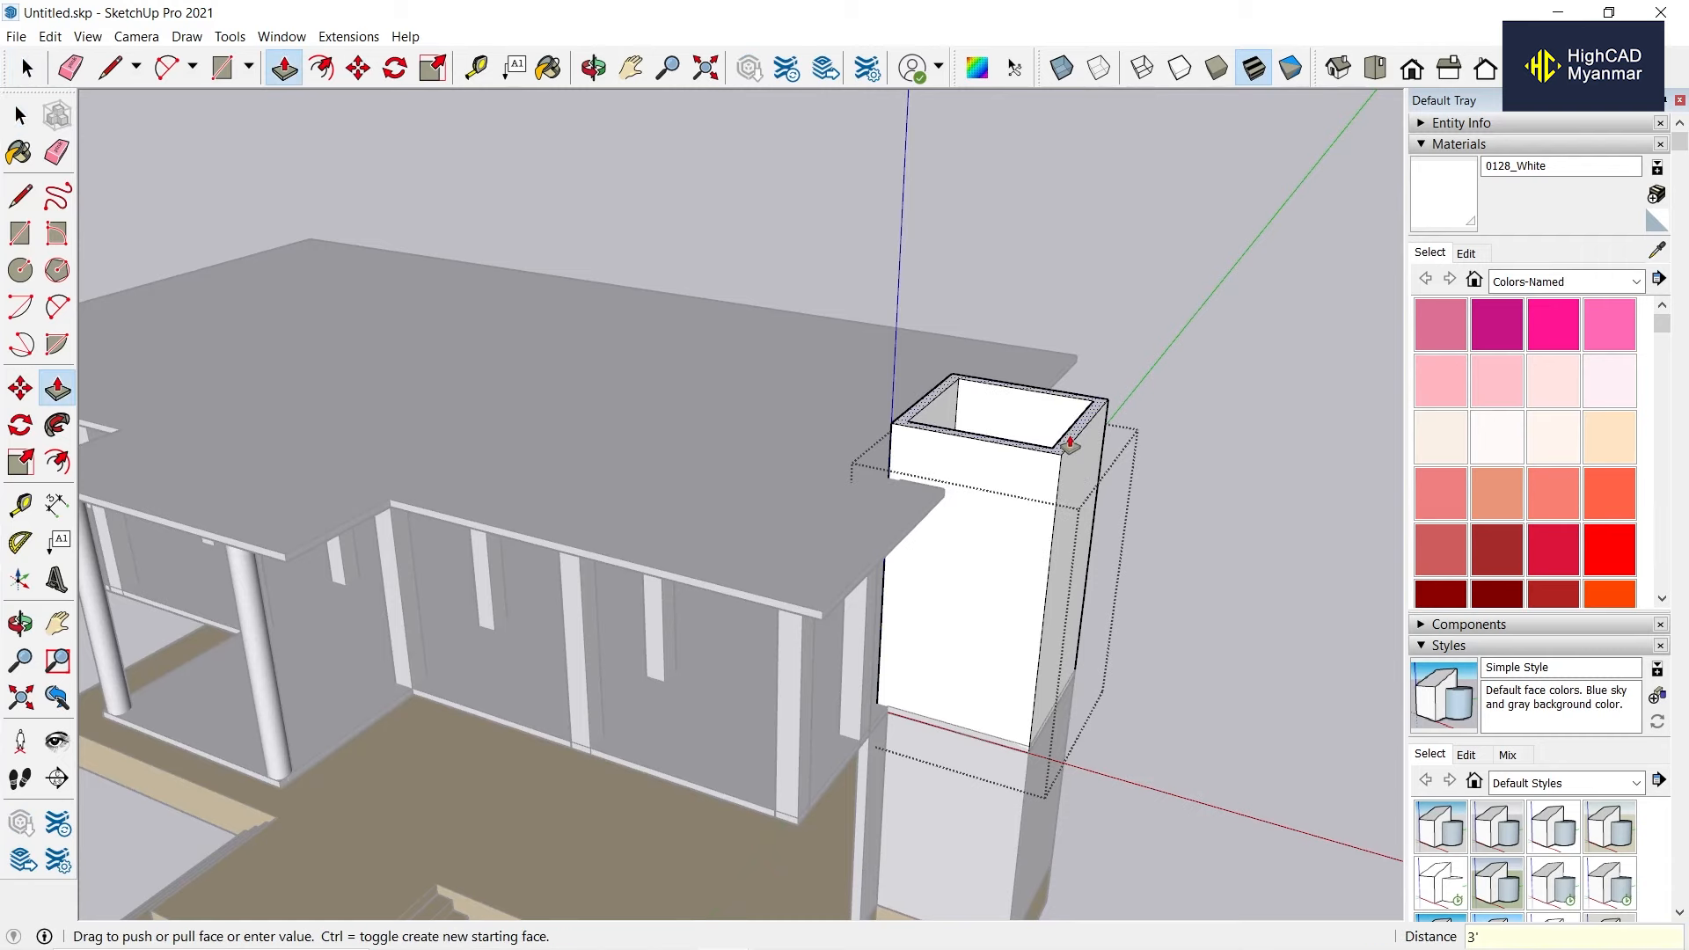
type("6")
key("Return")
key("space")
left_click(1205, 377)
Draw a 7' by 7' rectangle over the open top of the raised side block.
middle_click_drag(1205, 378, 1179, 418)
scroll(1059, 446, "up", 1)
middle_click_drag(1059, 446, 1153, 450)
key("r")
left_click(927, 445)
scroll(1149, 384, "up", 2)
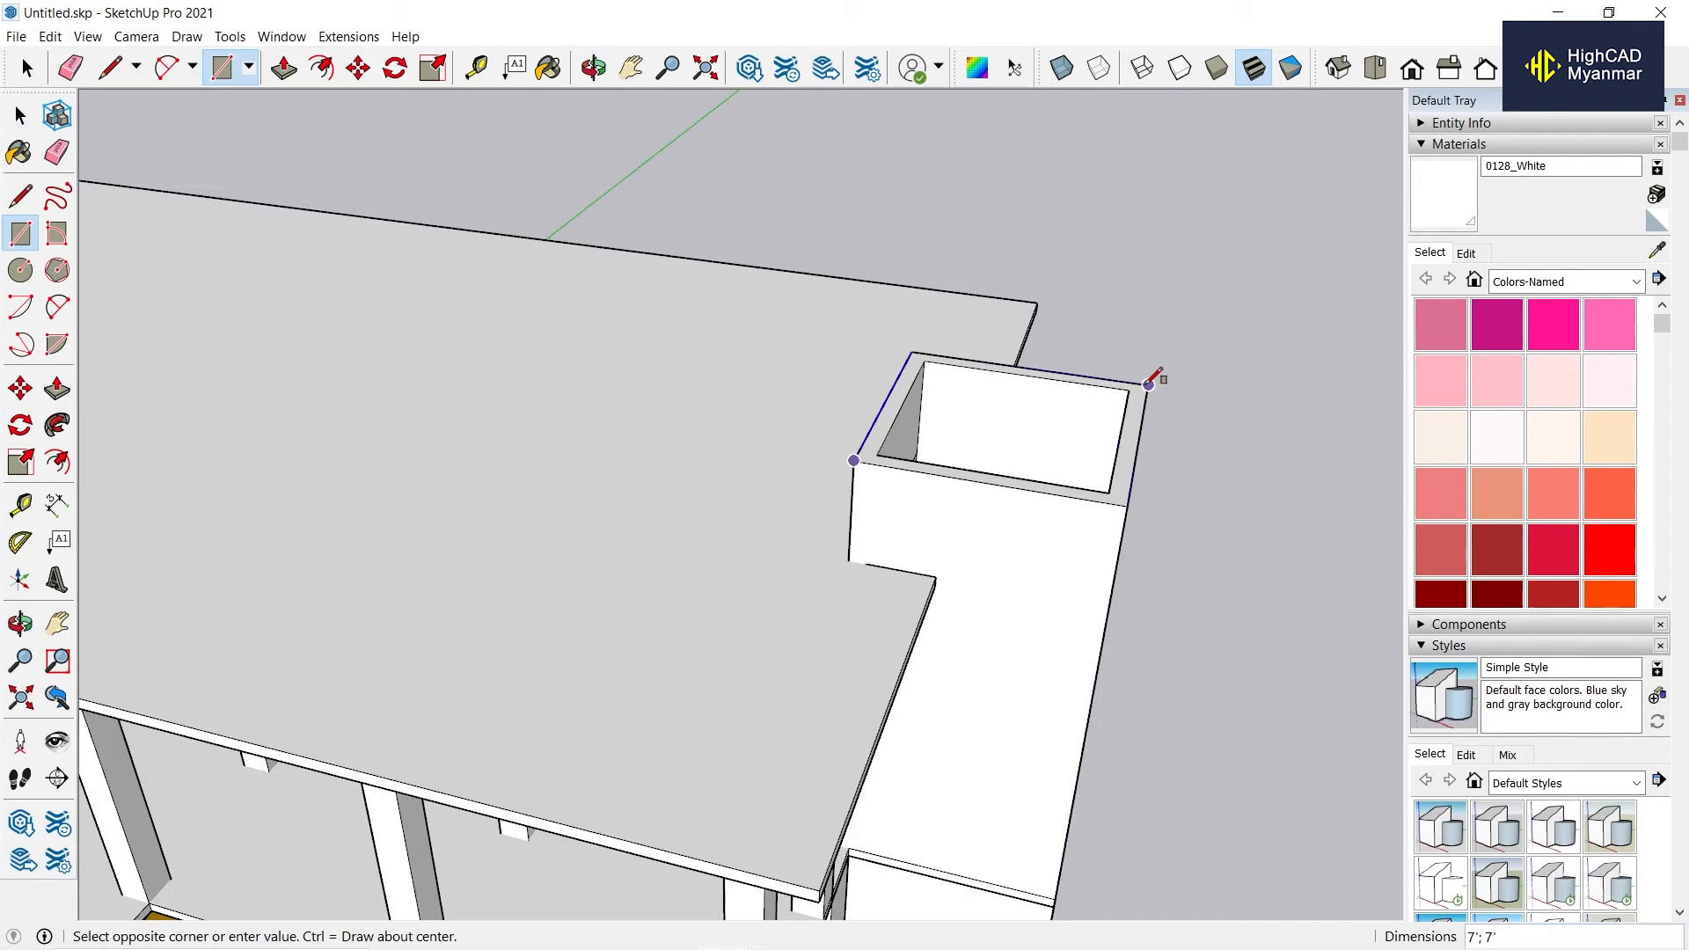
left_click(1148, 385)
Offset the rectangle's outline outward by 1'5" to form an overhang around the side block.
key("f")
key("space")
left_click(1088, 445)
scroll(1088, 444, "up", 2)
key("f")
left_click(1154, 465)
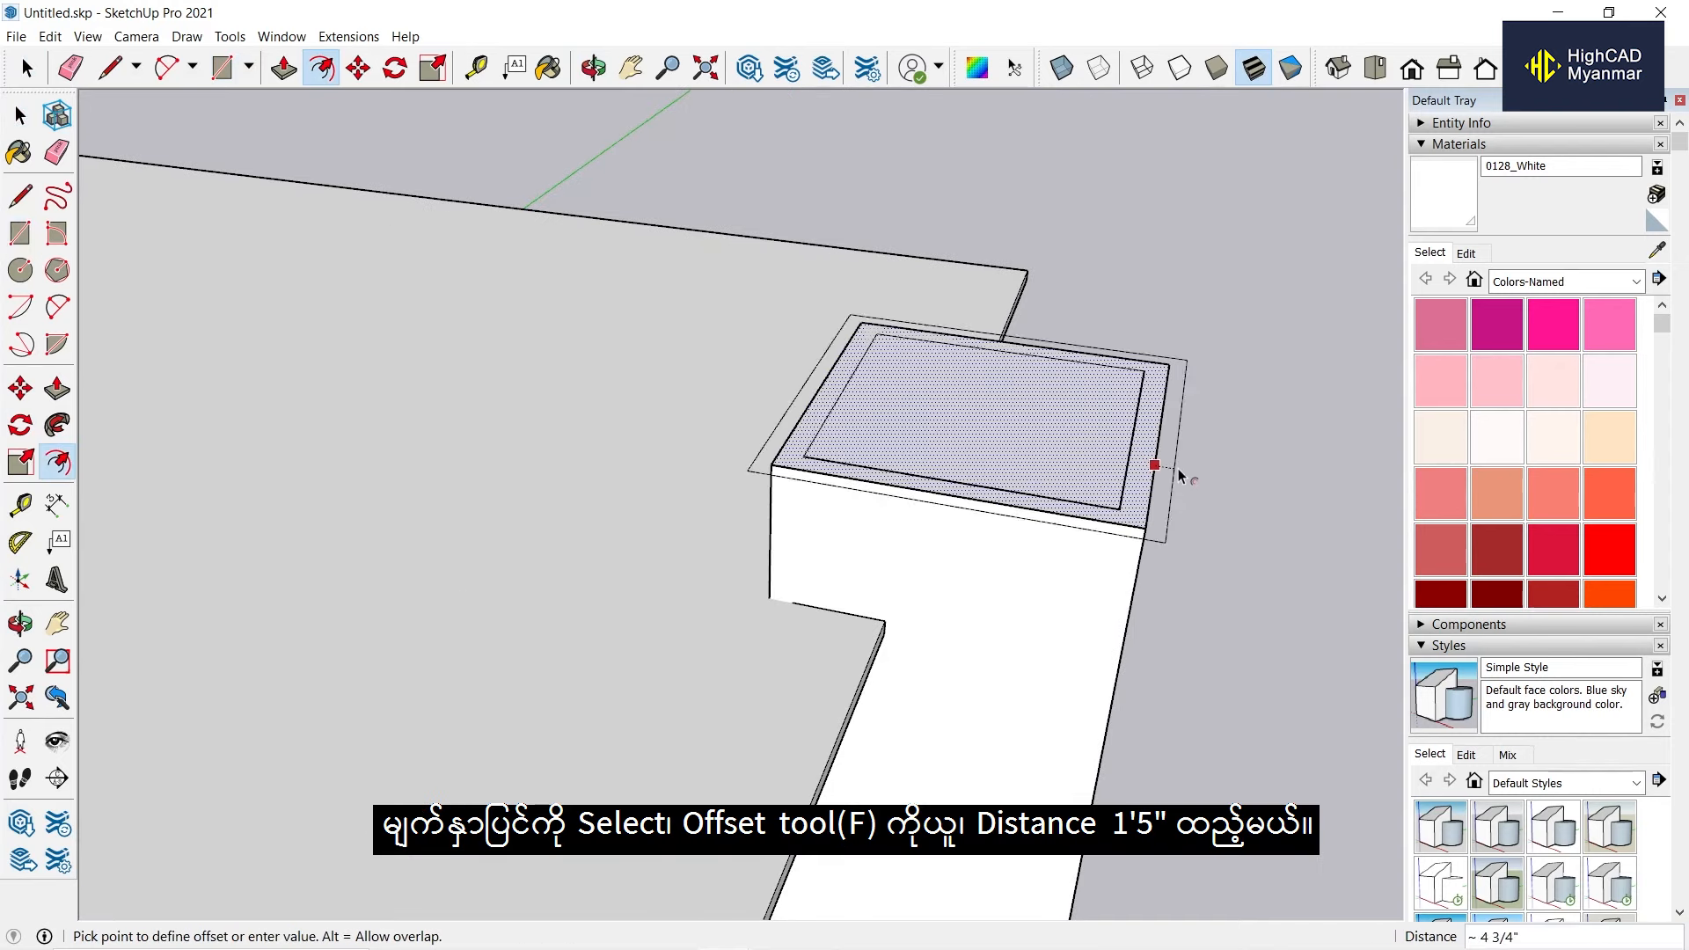
type("1'5\"")
key("Return")
key("space")
Hide the raised side block walls beneath the offset face.
middle_click_drag(774, 559, 856, 569)
left_click(856, 569)
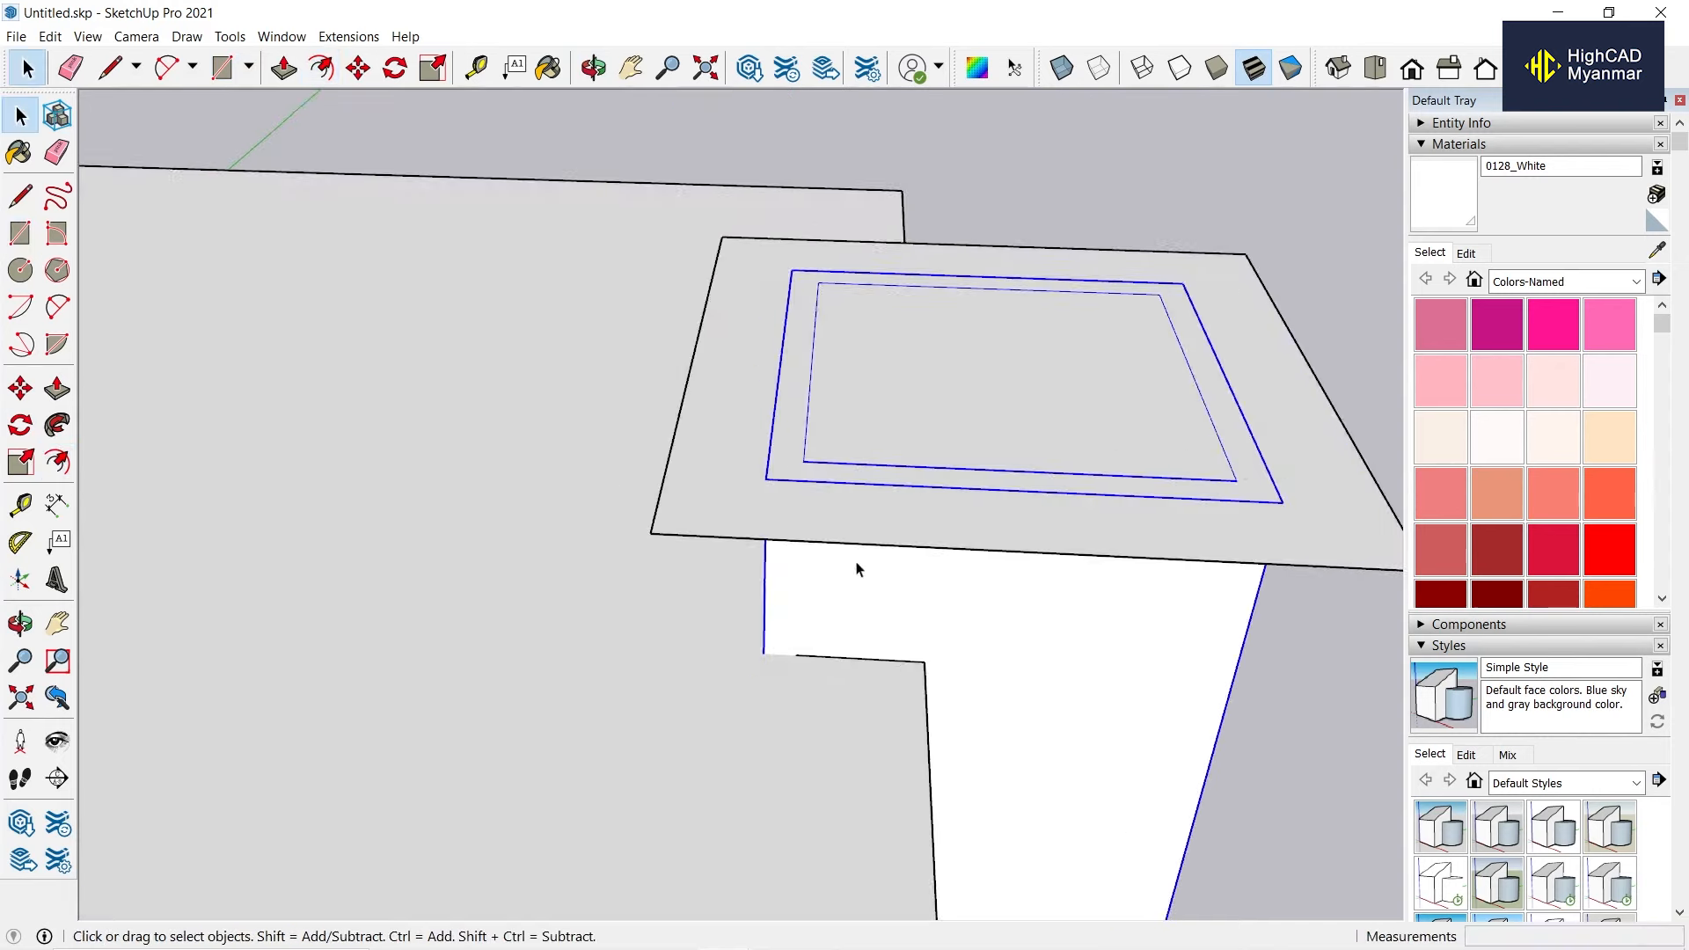
right_click(1007, 574)
left_click(1055, 631)
Erase the inner rectangle's edges so that the side block's cover is one single face.
middle_click_drag(1034, 563, 1006, 490)
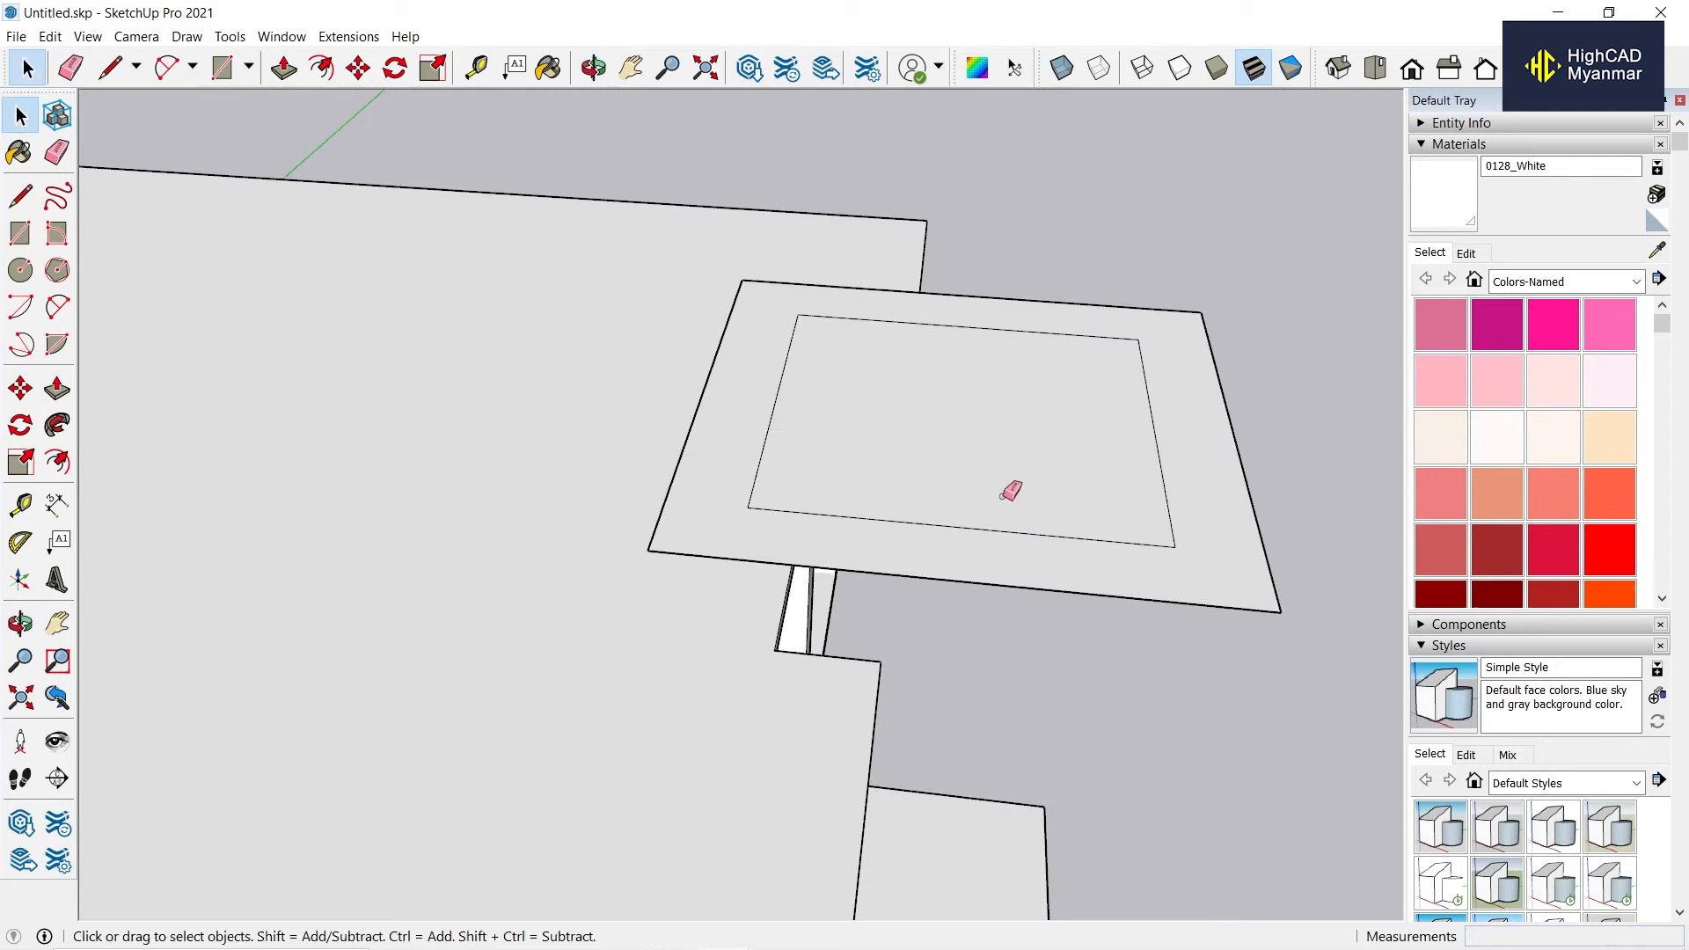
key("e")
left_click_drag(1006, 490, 1153, 543)
left_click_drag(770, 332, 779, 339)
key("space")
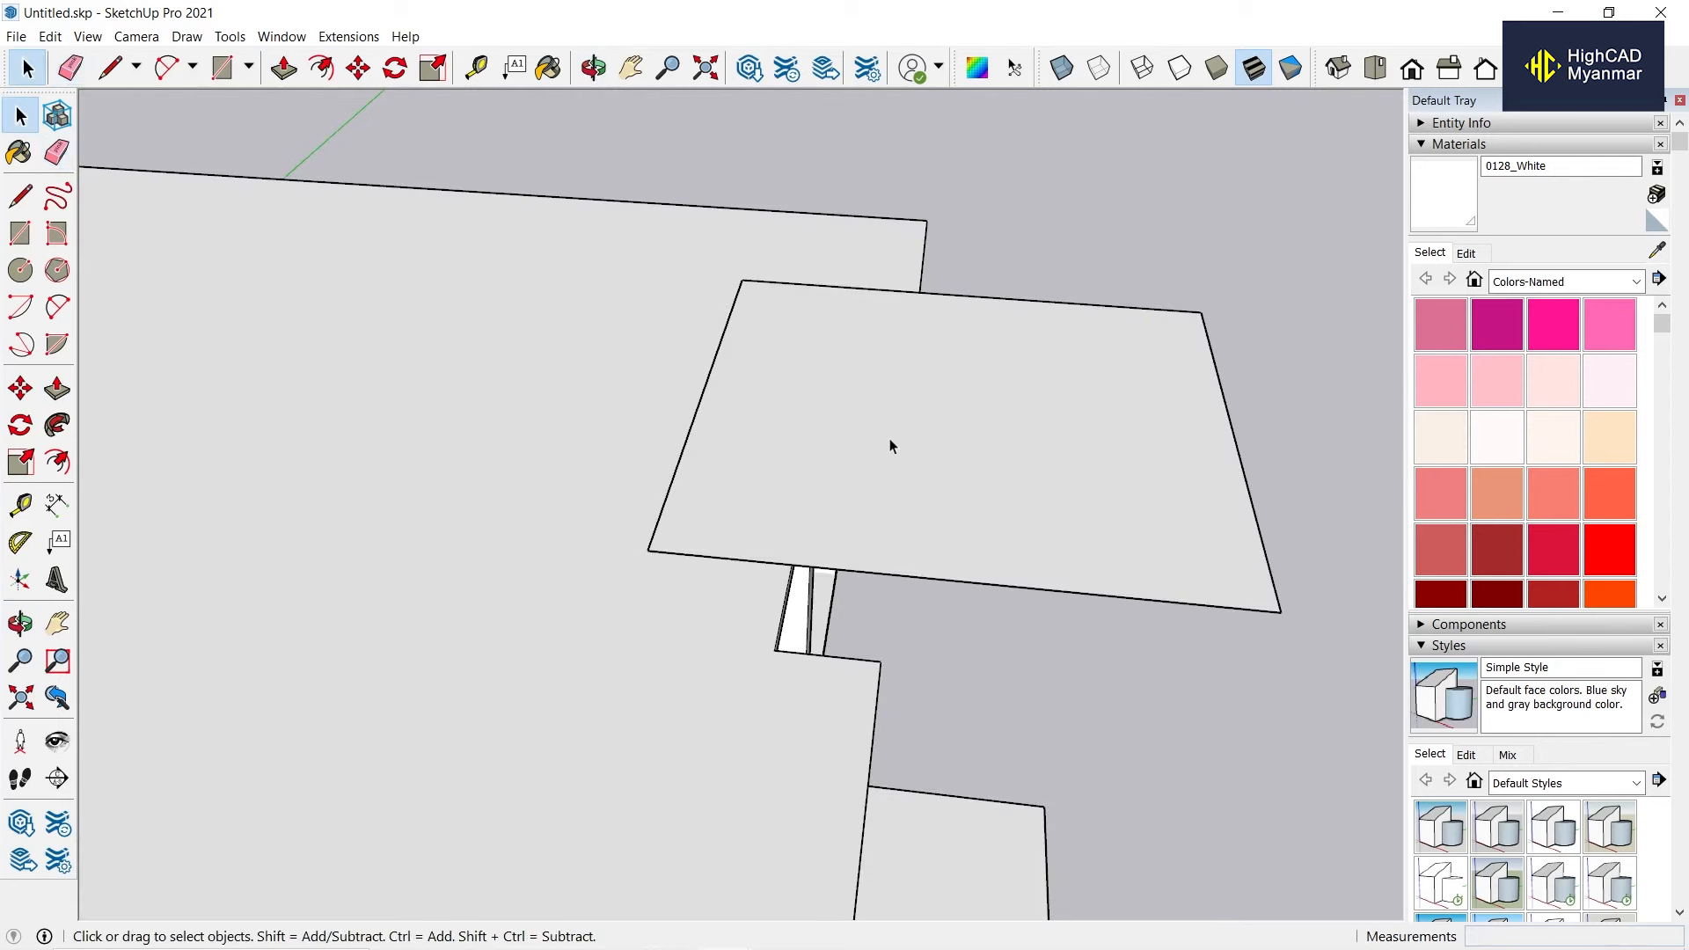
Extrude the side block's enlarged cover face 4" into a slab.
middle_click_drag(889, 445, 1033, 366)
key("p")
left_click(1031, 366)
key("Return")
scroll(543, 434, "down", 4)
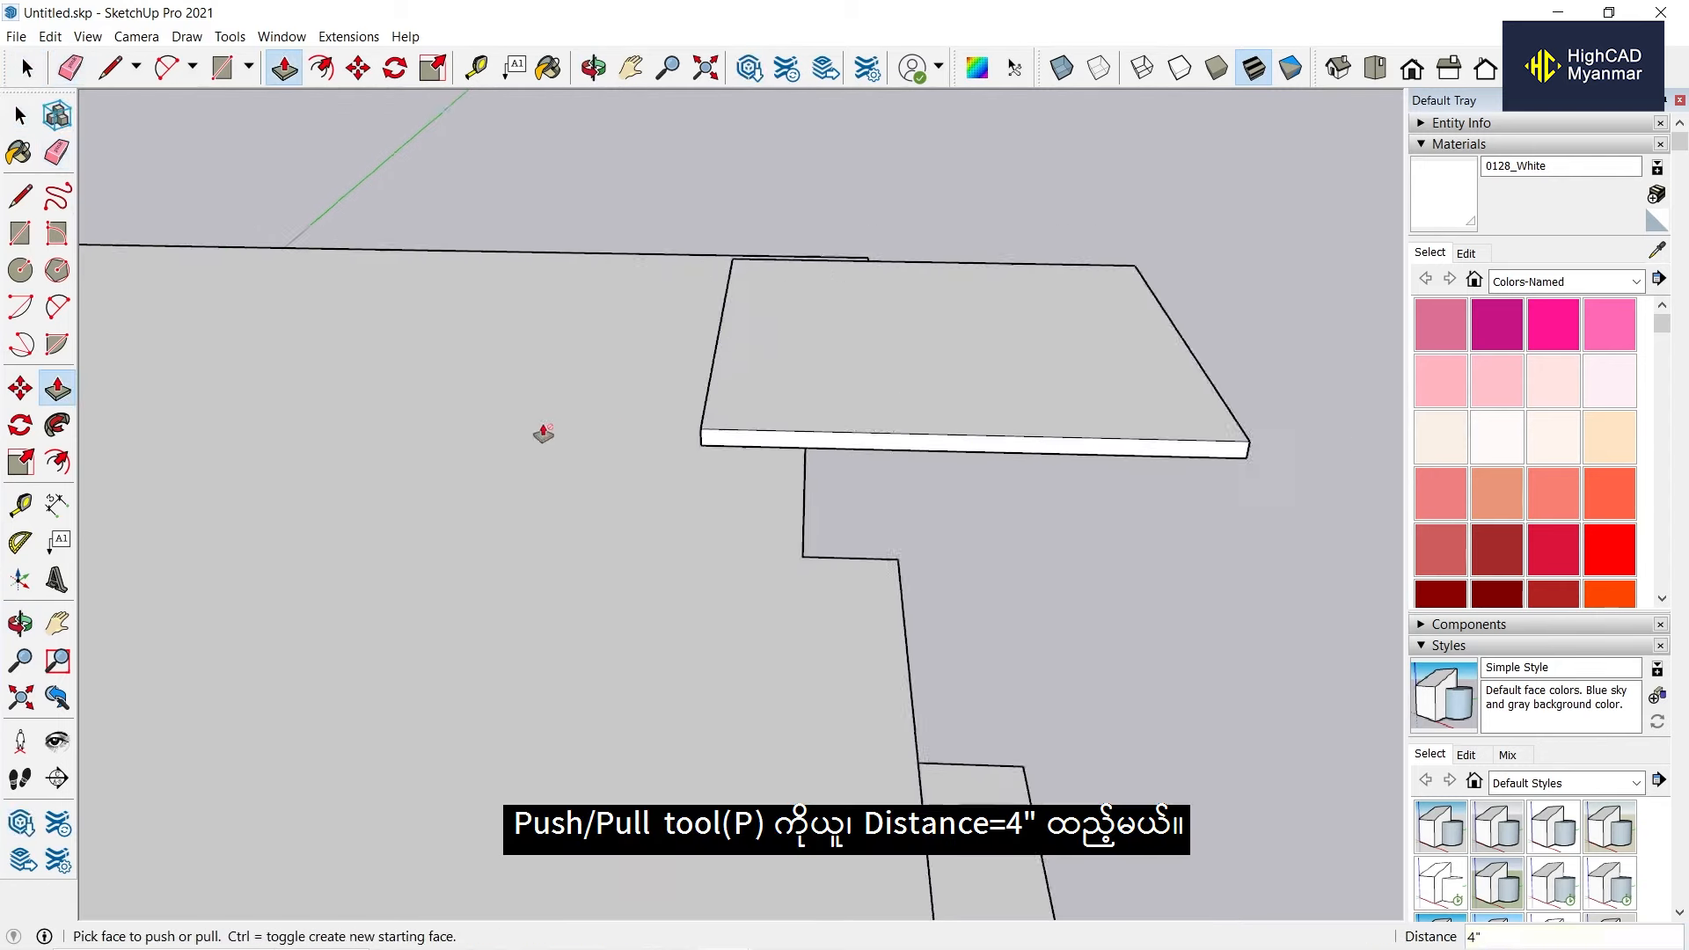
Draw a 2'3" vertical line up from the midpoint of the new slab's edge and connect its top to the slab's corner.
scroll(1007, 351, "up", 2)
key("l")
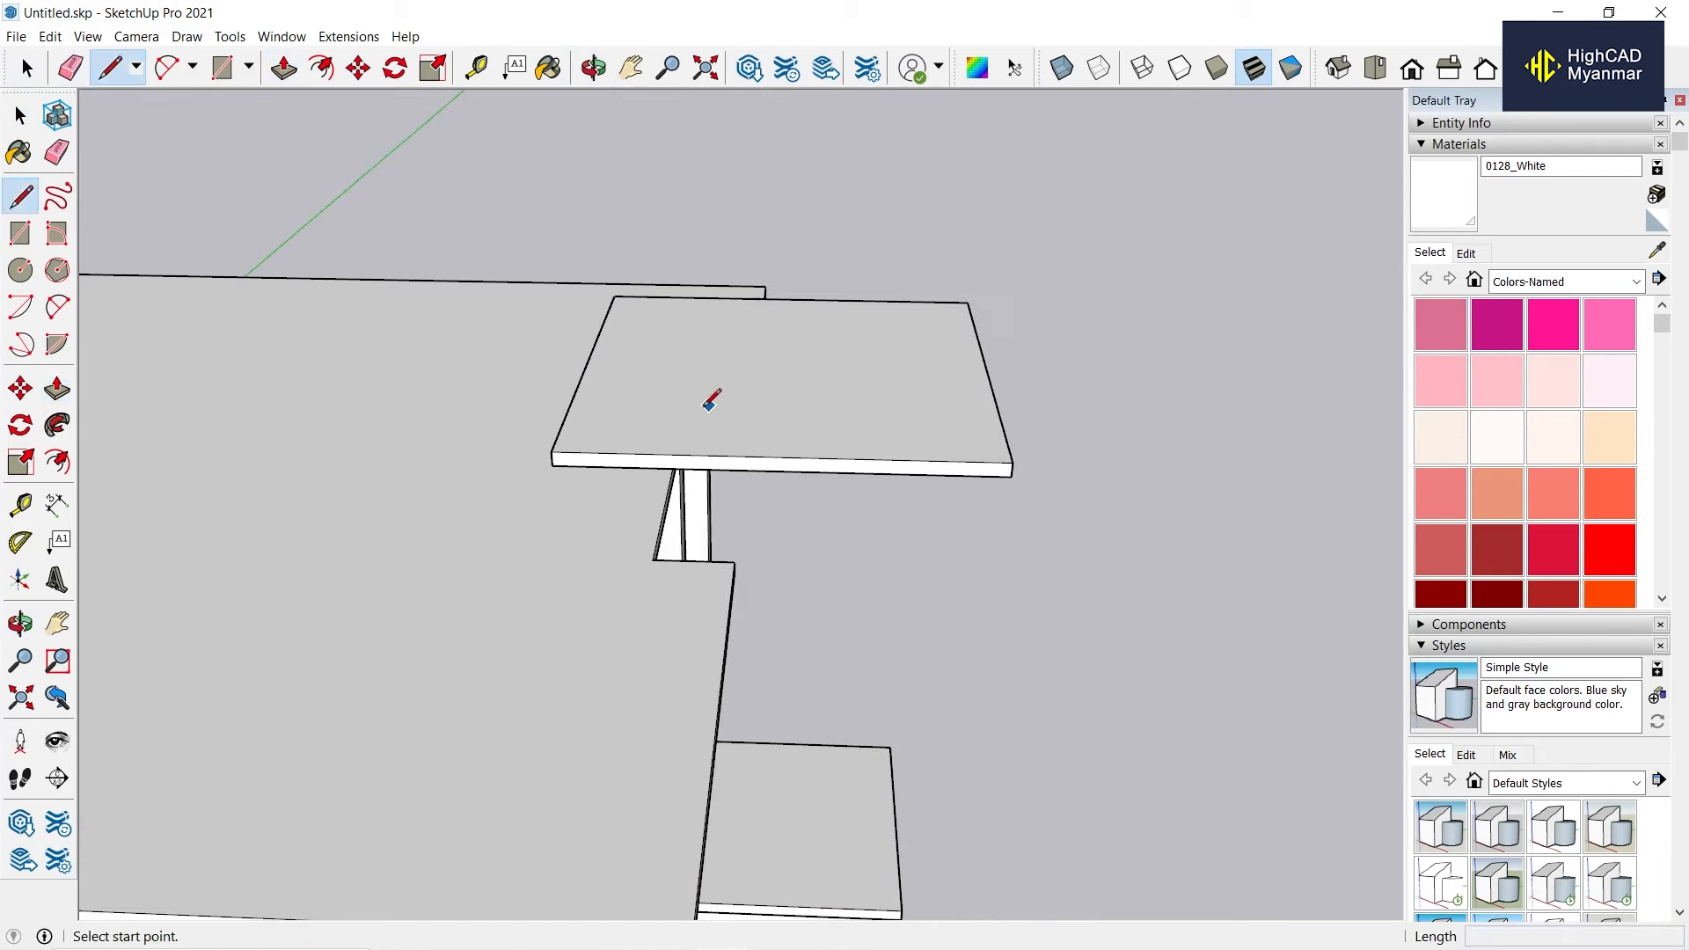
left_click(771, 459)
middle_click_drag(773, 269, 771, 180)
type("2")
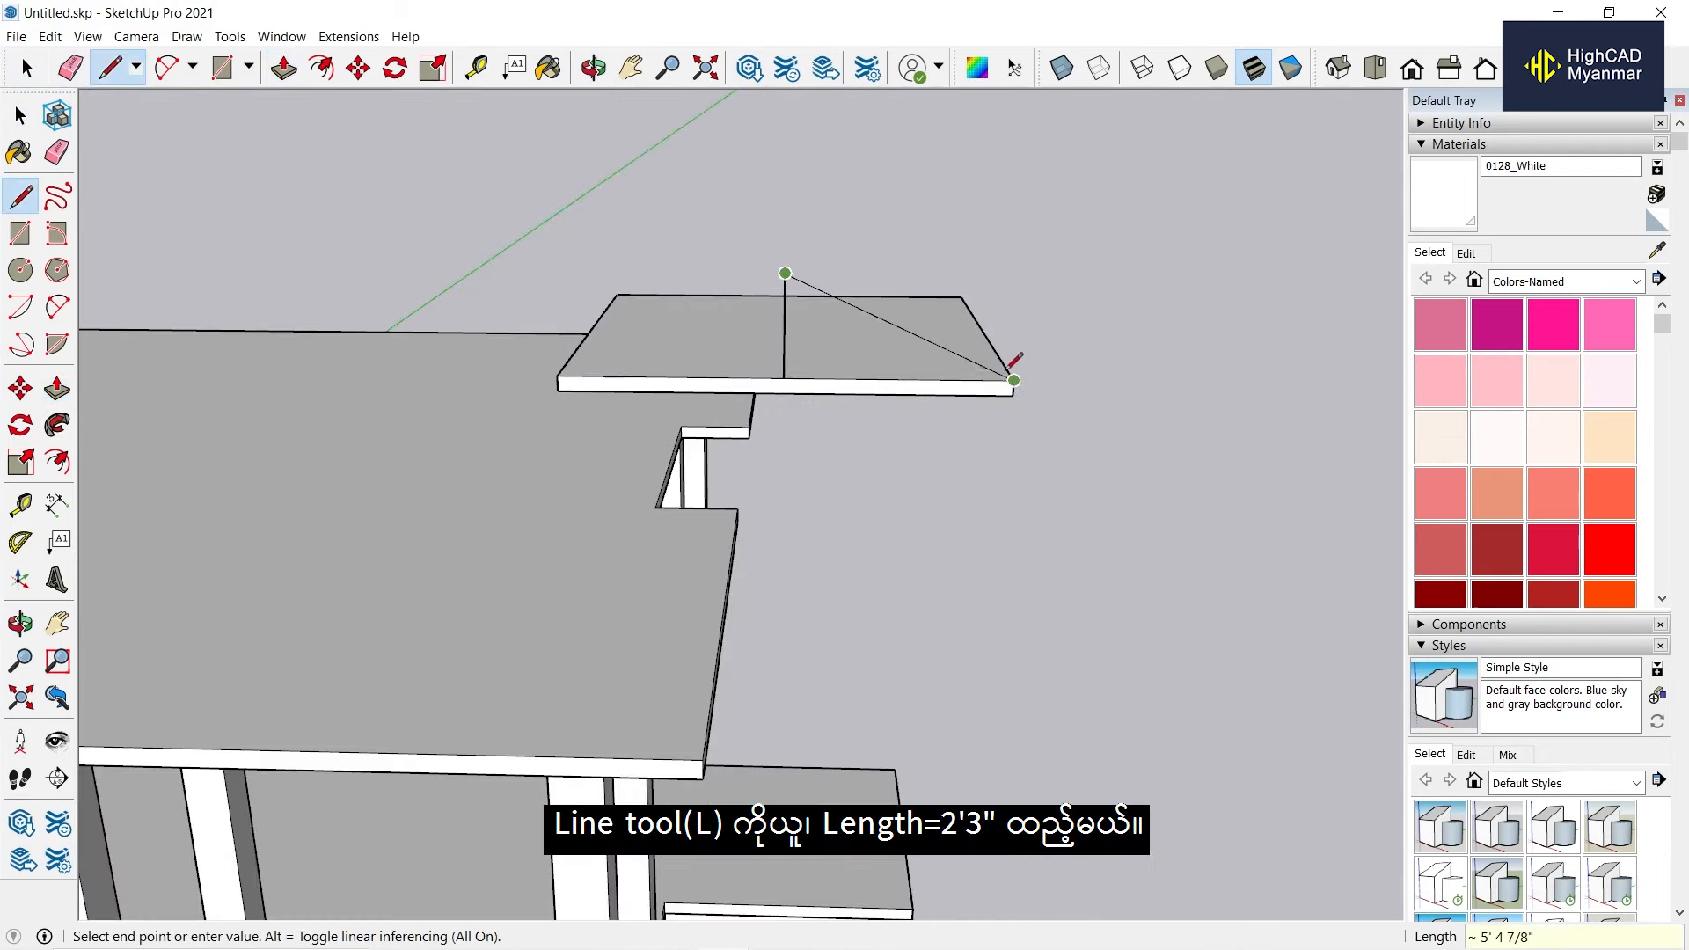
left_click(1013, 380)
Sweep the triangular profile around the slab's top face with Follow Me to form a pyramid roof.
middle_click_drag(784, 339, 805, 417)
key("space")
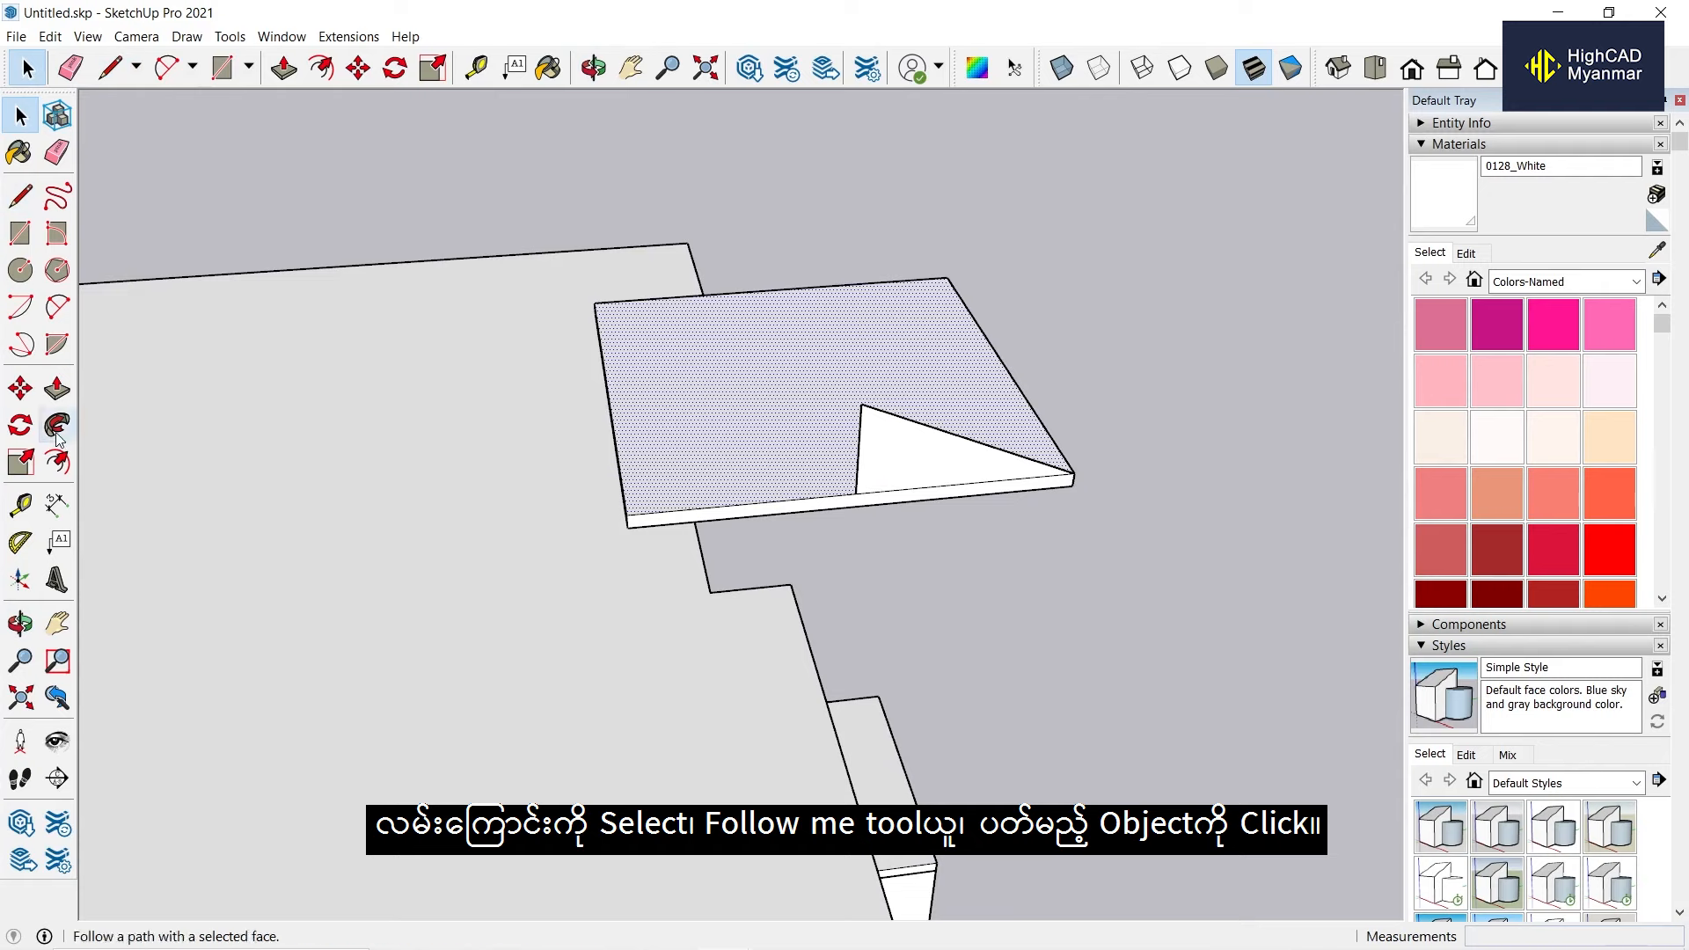
left_click(889, 452)
middle_click_drag(889, 452, 842, 245)
scroll(882, 299, "up", 5)
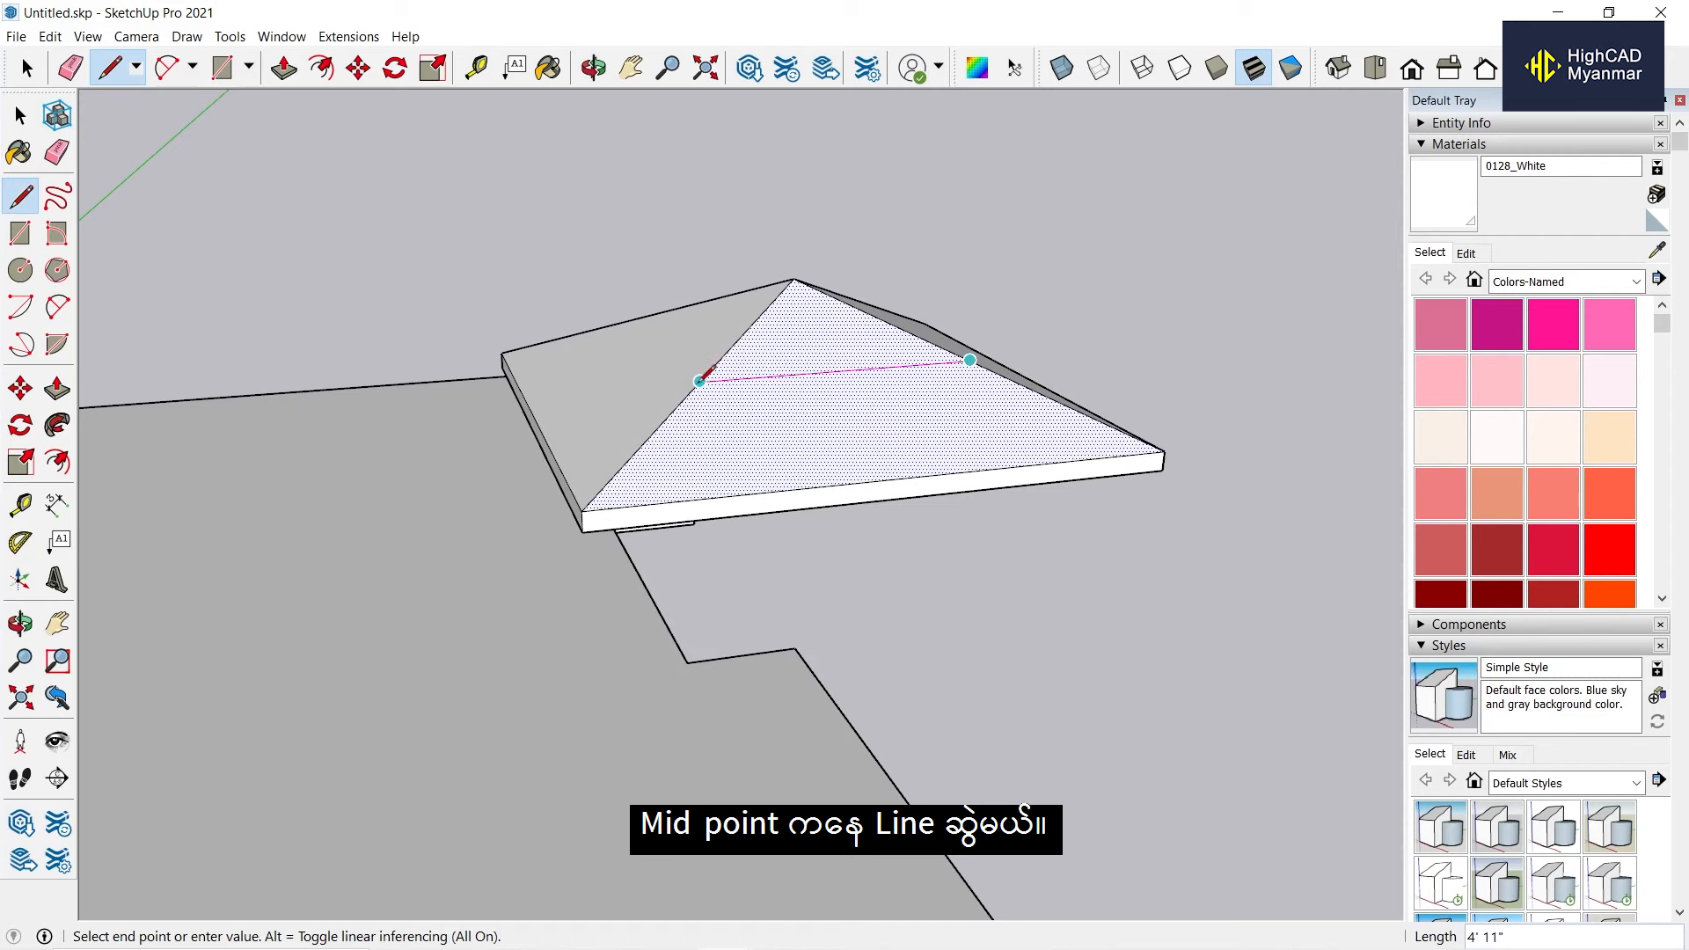
Connect the midpoints of the pyramid roof's sloped edges with lines around all its faces.
scroll(699, 380, "up", 2)
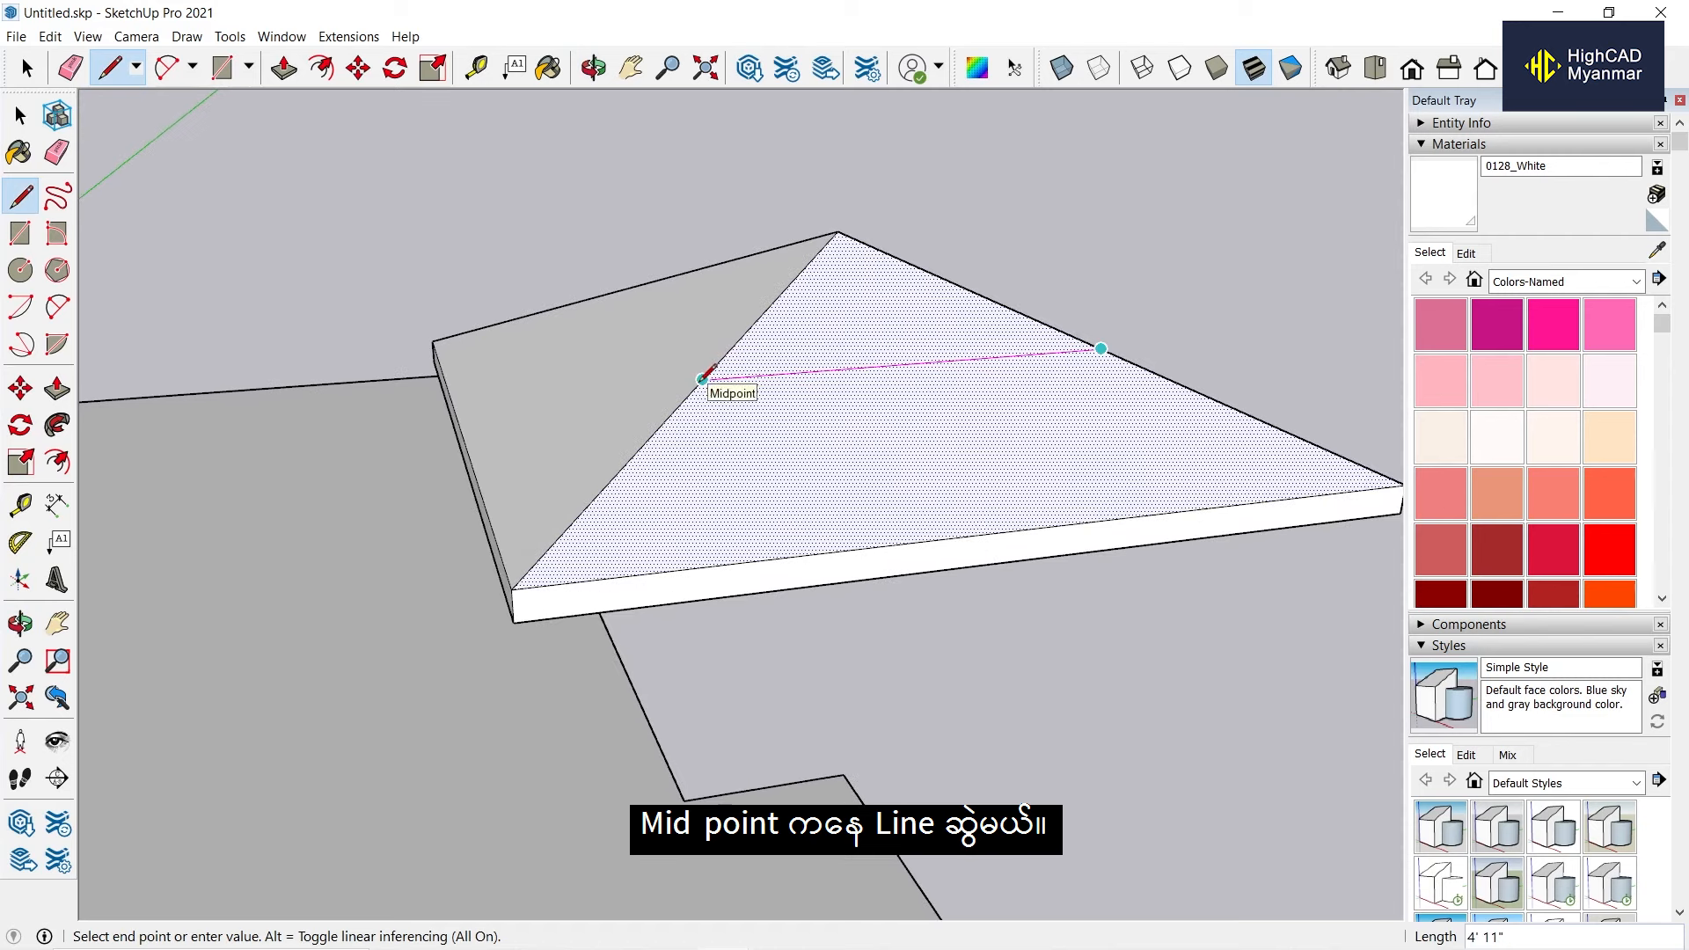
left_click(701, 379)
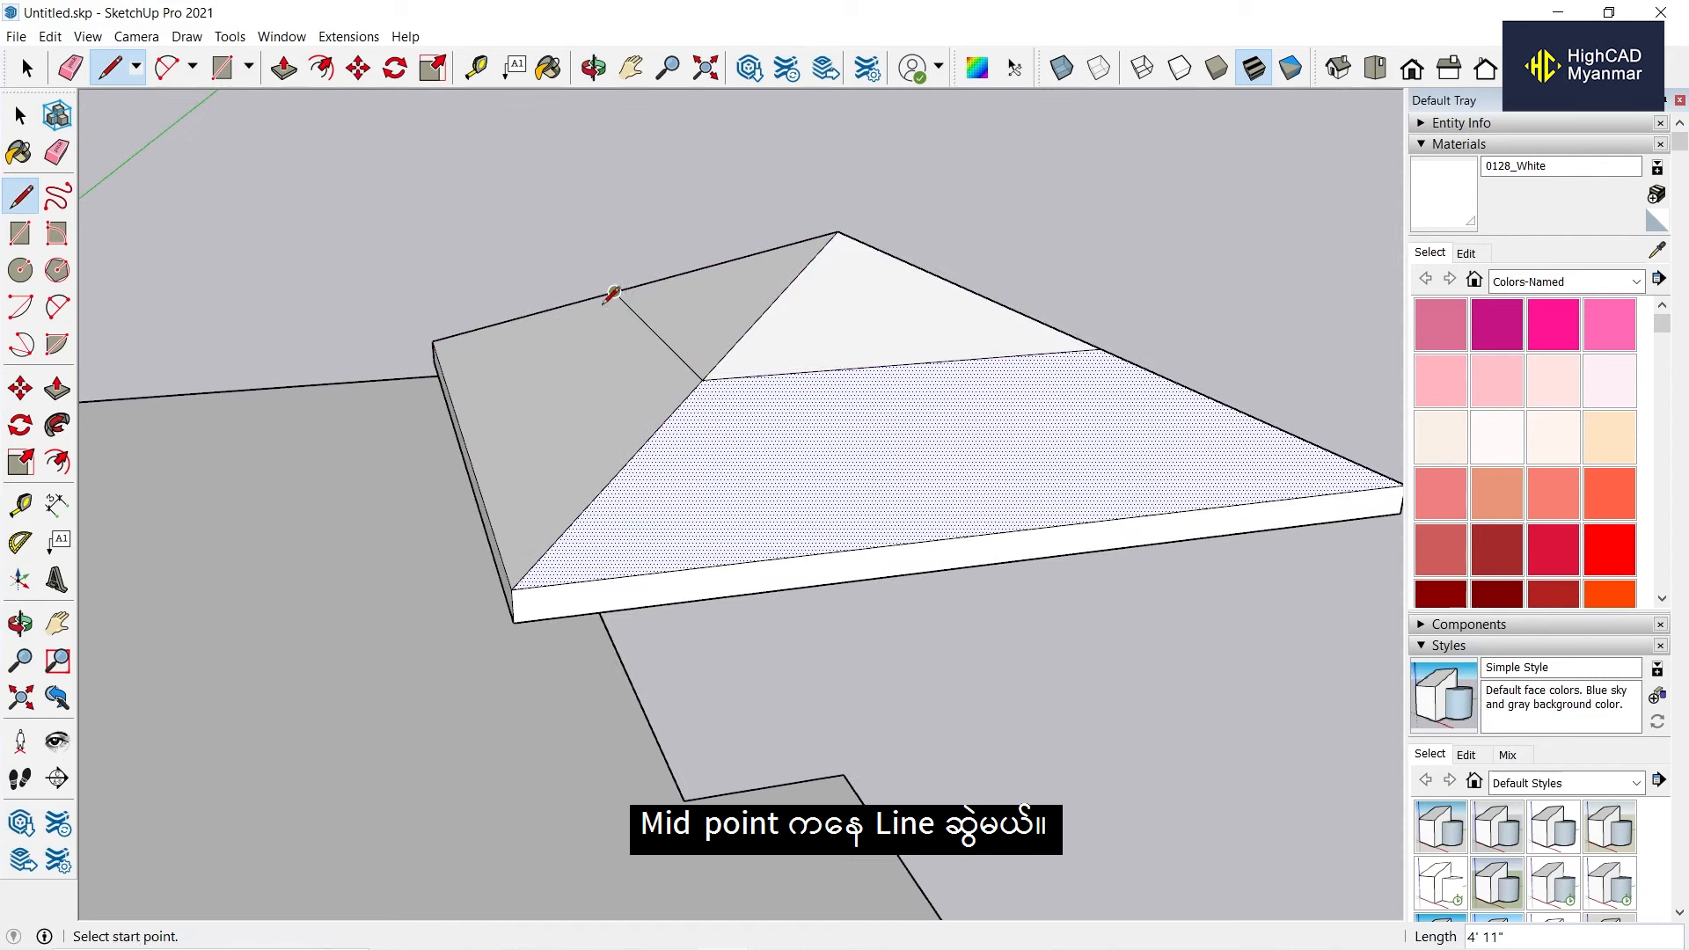
middle_click_drag(612, 294, 664, 357)
middle_click_drag(912, 236, 921, 287)
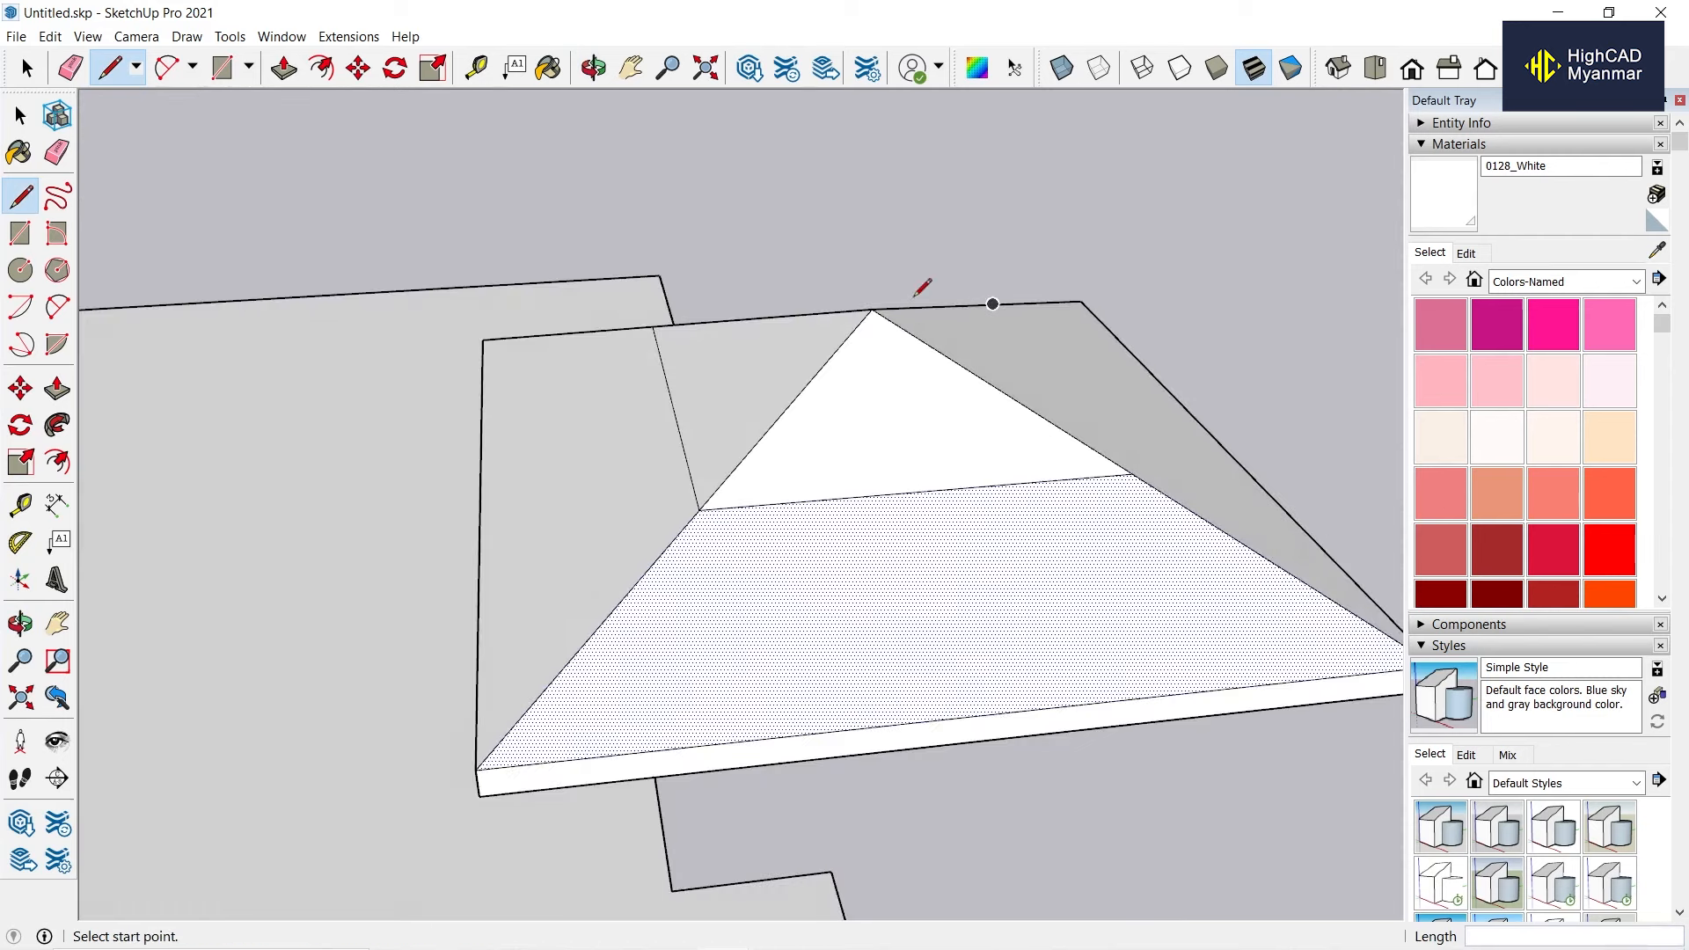
Select the pyramid roof's peak above the midpoint lines and erase it to leave a truncated roof.
key("space")
middle_click_drag(1020, 442, 923, 279)
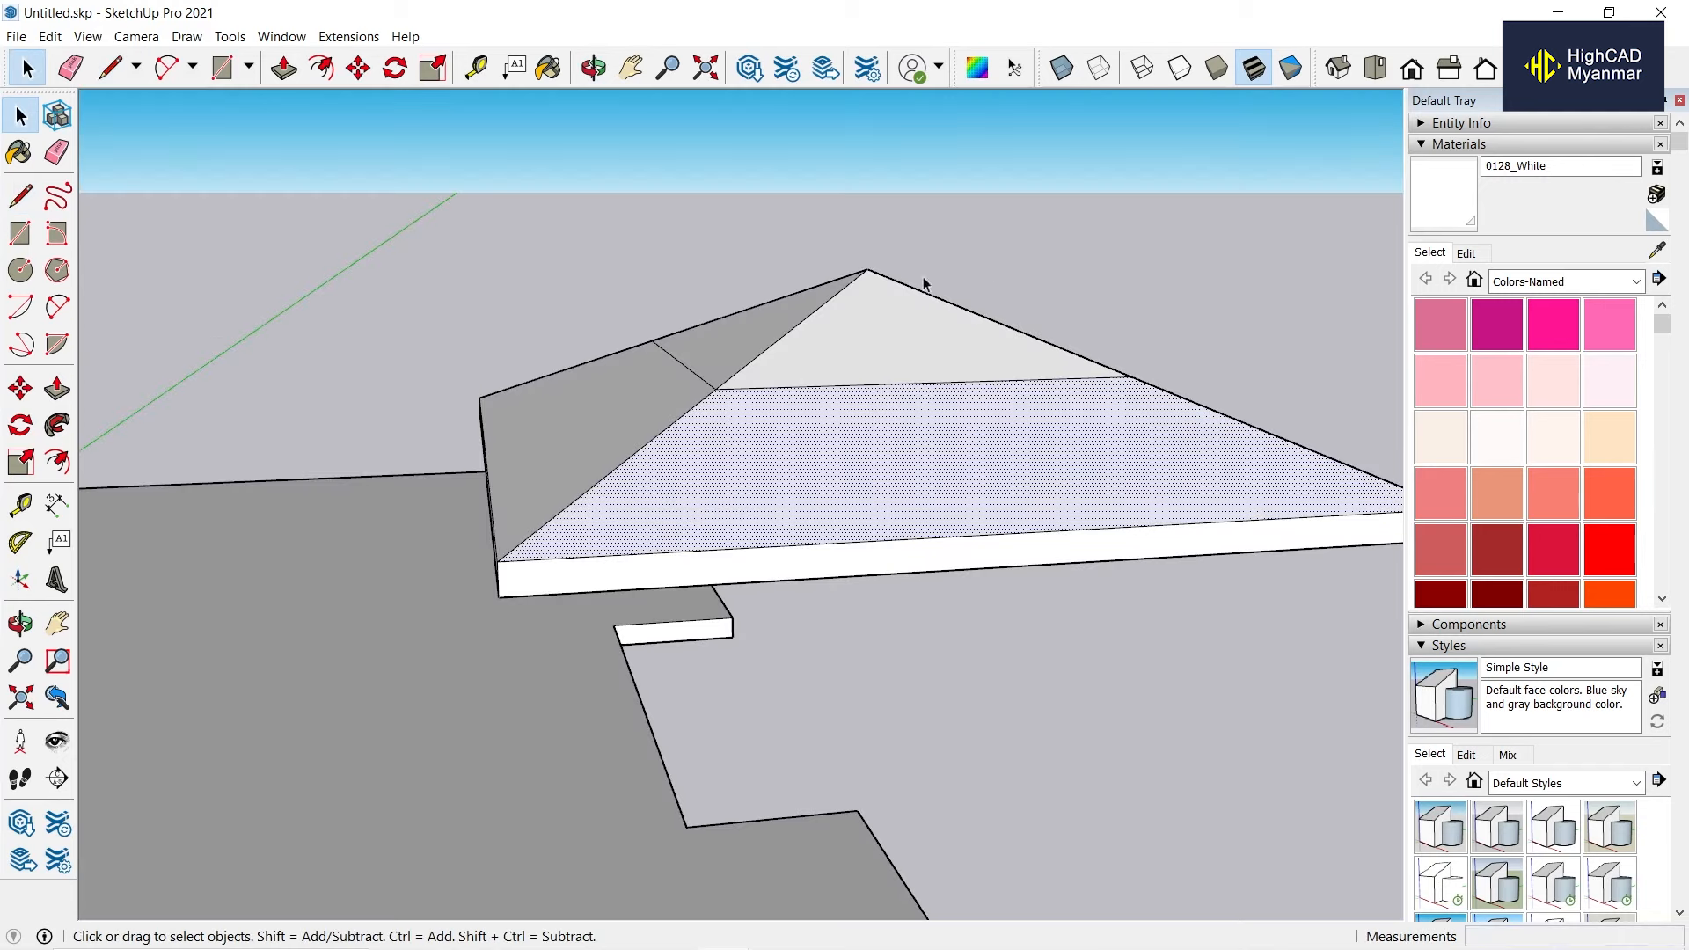
left_click_drag(924, 280, 787, 297)
right_click(820, 289)
left_click(865, 343)
Group the whole truncated roof with its slab and paint the group with the 0128_White material.
scroll(682, 358, "down", 3)
triple_click(856, 392)
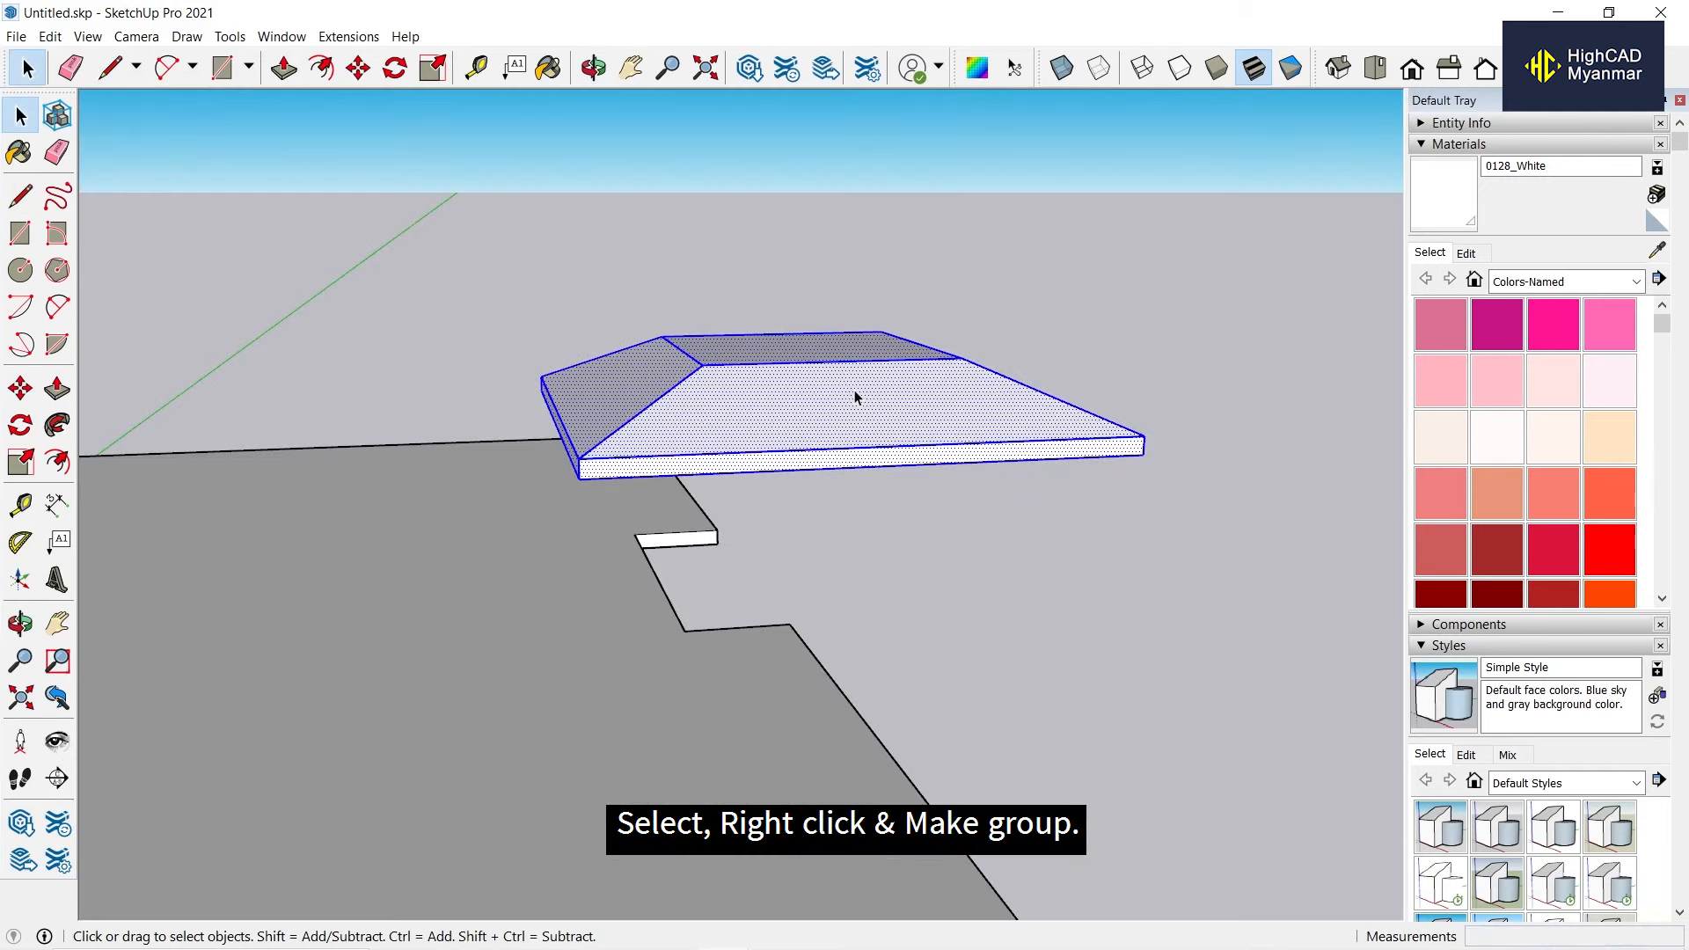
right_click(877, 391)
left_click(919, 558)
scroll(818, 413, "down", 3)
left_click(1443, 193)
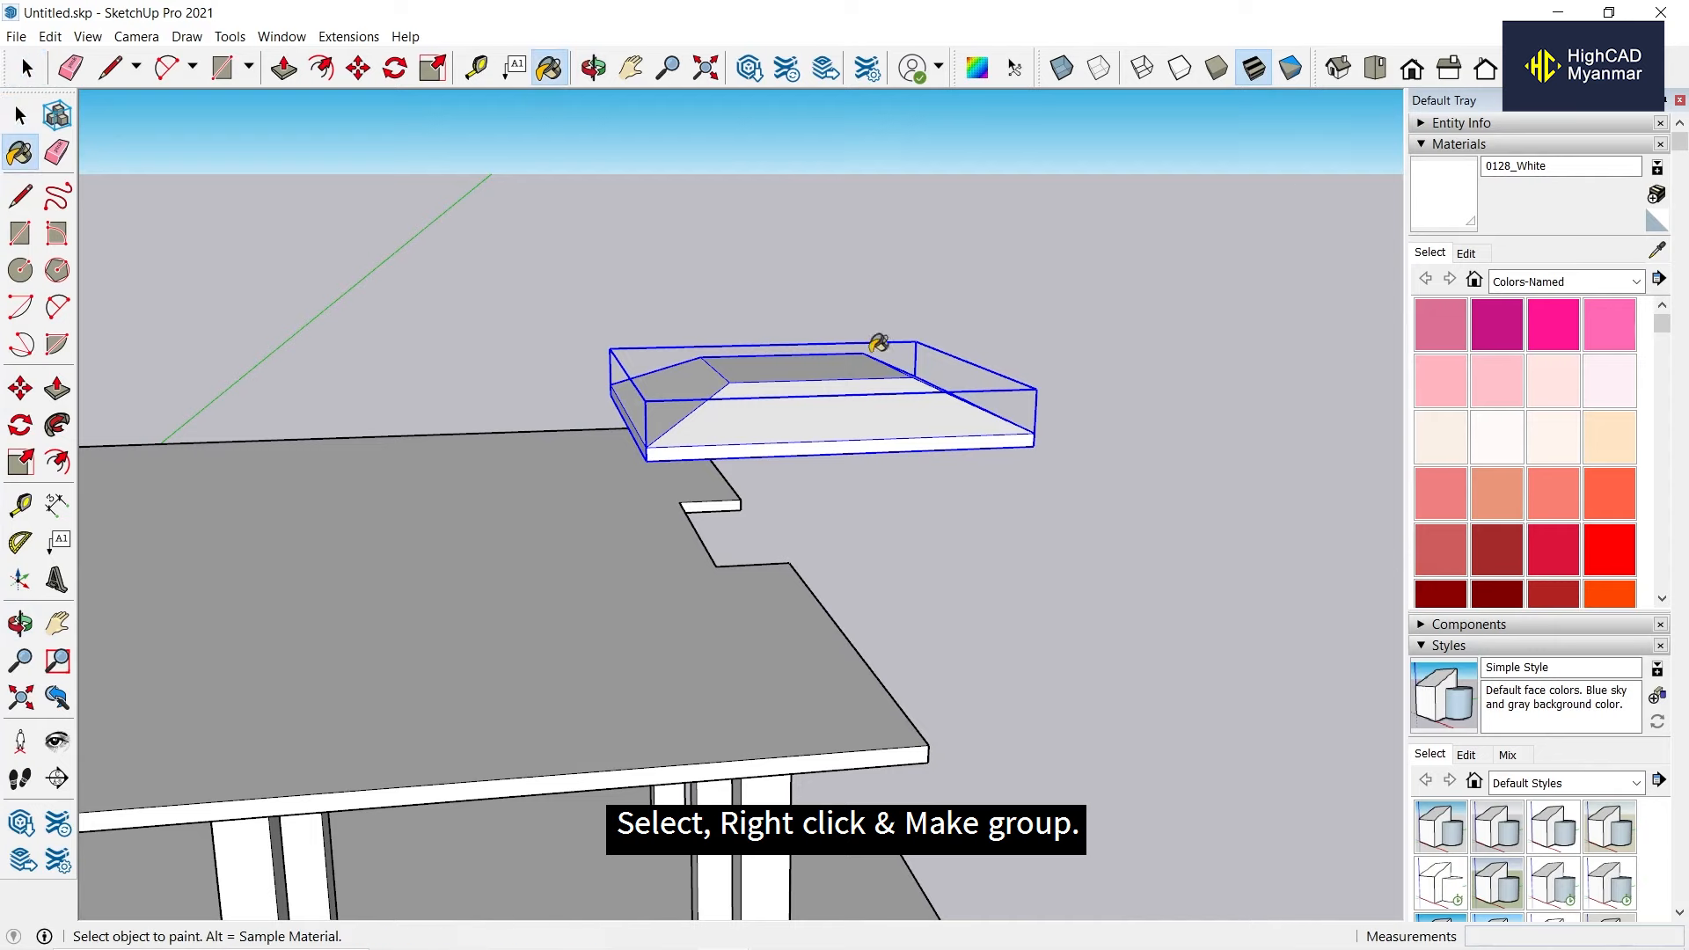
left_click(837, 420)
Draw a rectangle across the corners of the truncated roof's open top.
middle_click_drag(920, 315, 940, 343)
key("space")
left_click(1108, 262)
scroll(822, 347, "up", 2)
middle_click_drag(824, 354, 641, 387)
key("r")
left_click(641, 407)
left_click(890, 504)
Offset the top rectangle's edges 6" inward to outline a wall.
key("space")
left_click(841, 490)
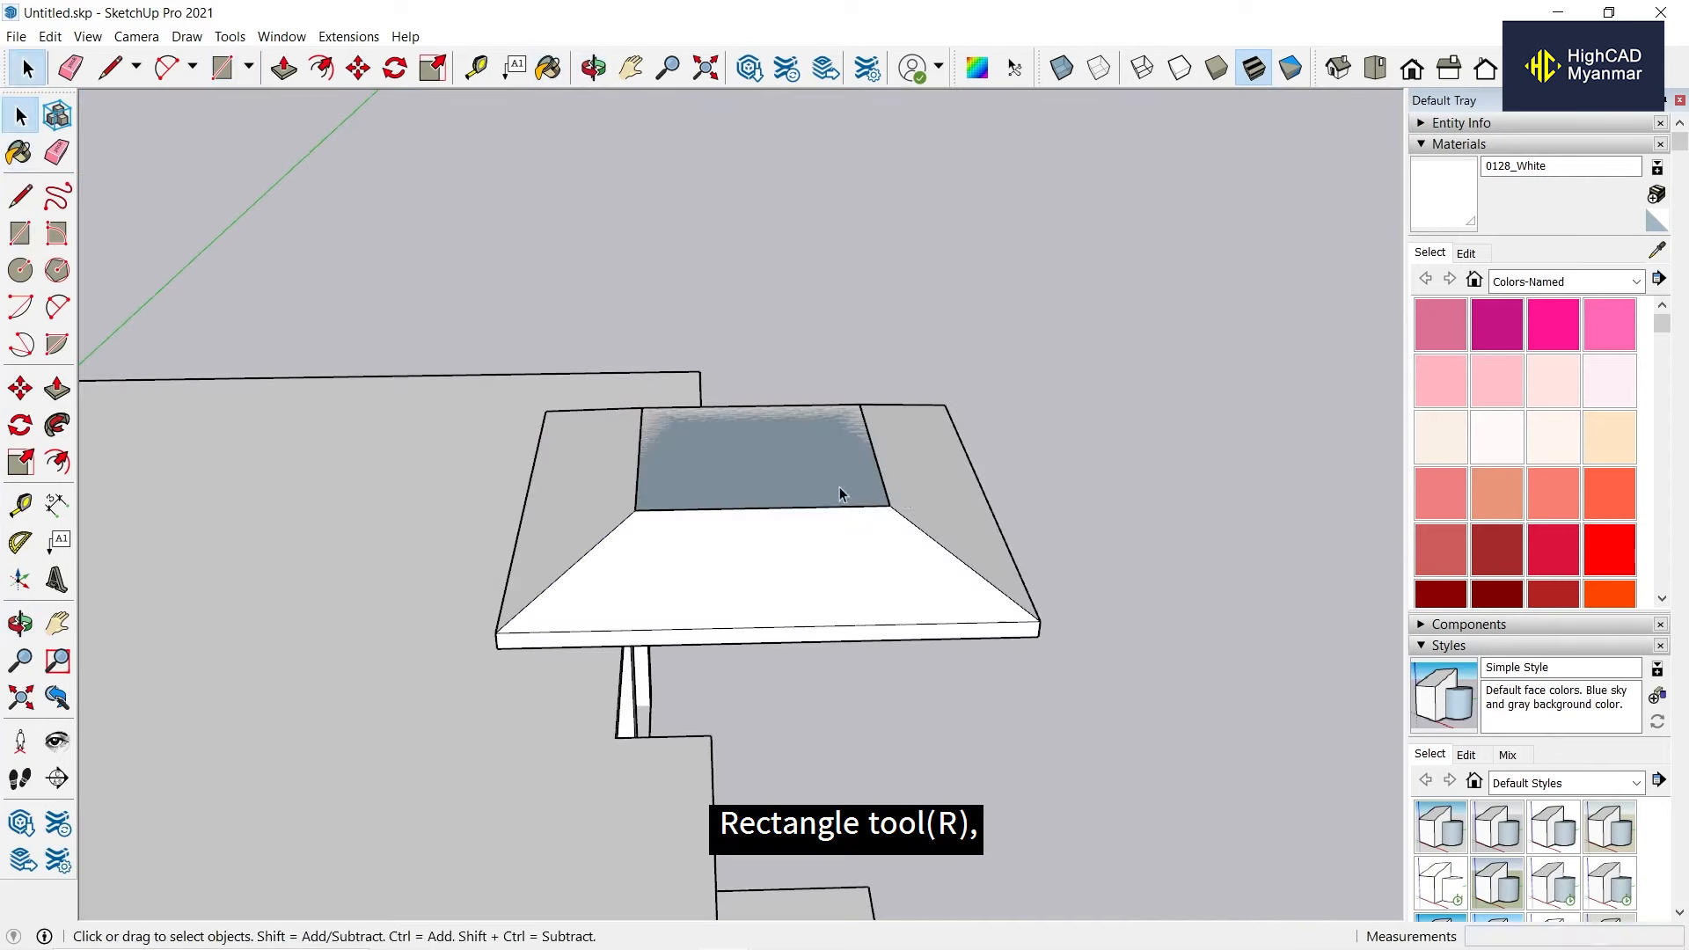
key("f")
left_click(818, 479)
type("6")
key("Return")
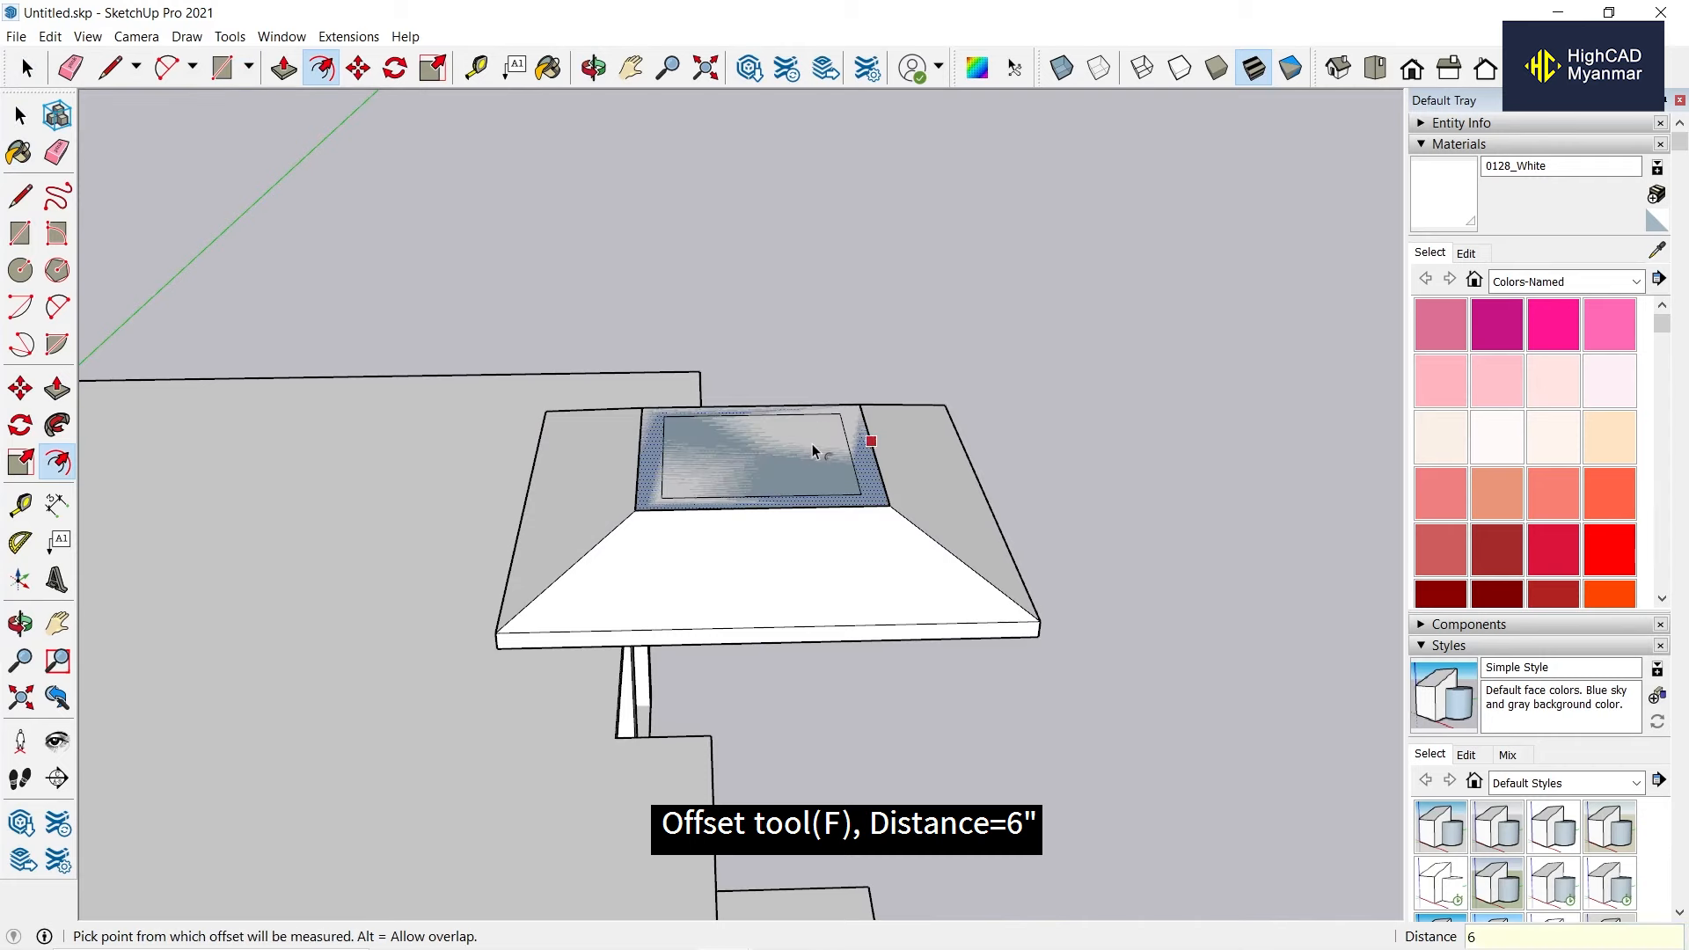
Extrude the ring between the two rectangles 10" upward into a low wall.
key("space")
scroll(875, 468, "up", 2)
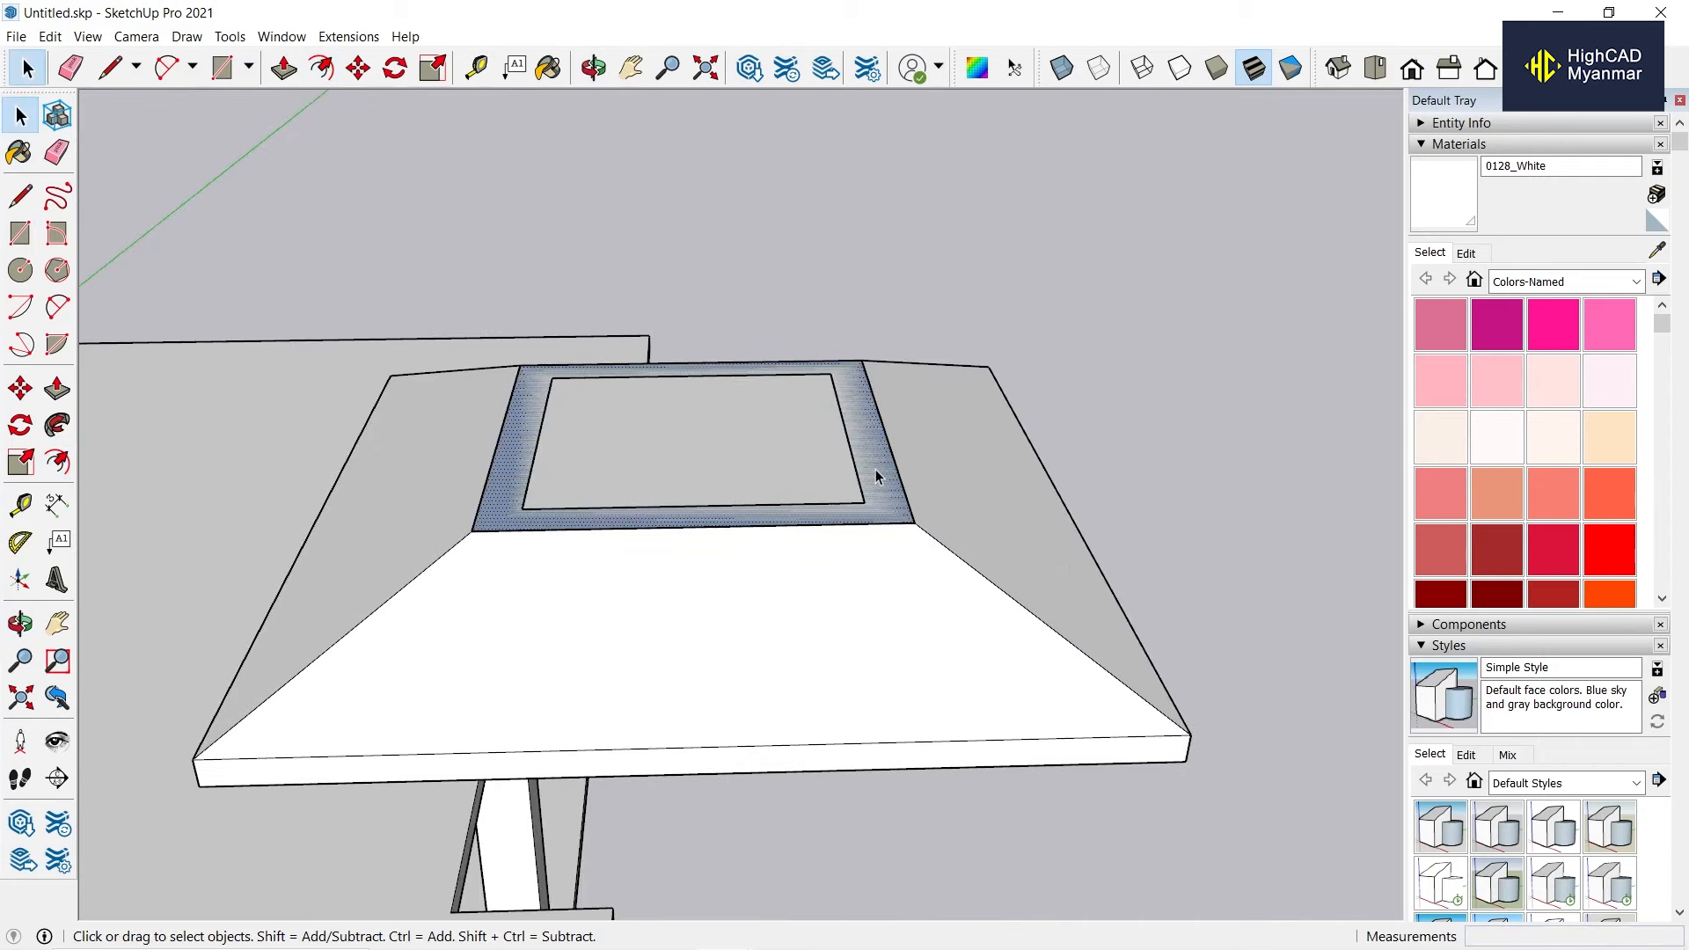
key("p")
left_click(874, 468)
type("10")
key("Return")
key("space")
Group the low wall on the truncated roof and paint it with the 0128_White material.
middle_click_drag(874, 468, 817, 381)
triple_click(825, 419)
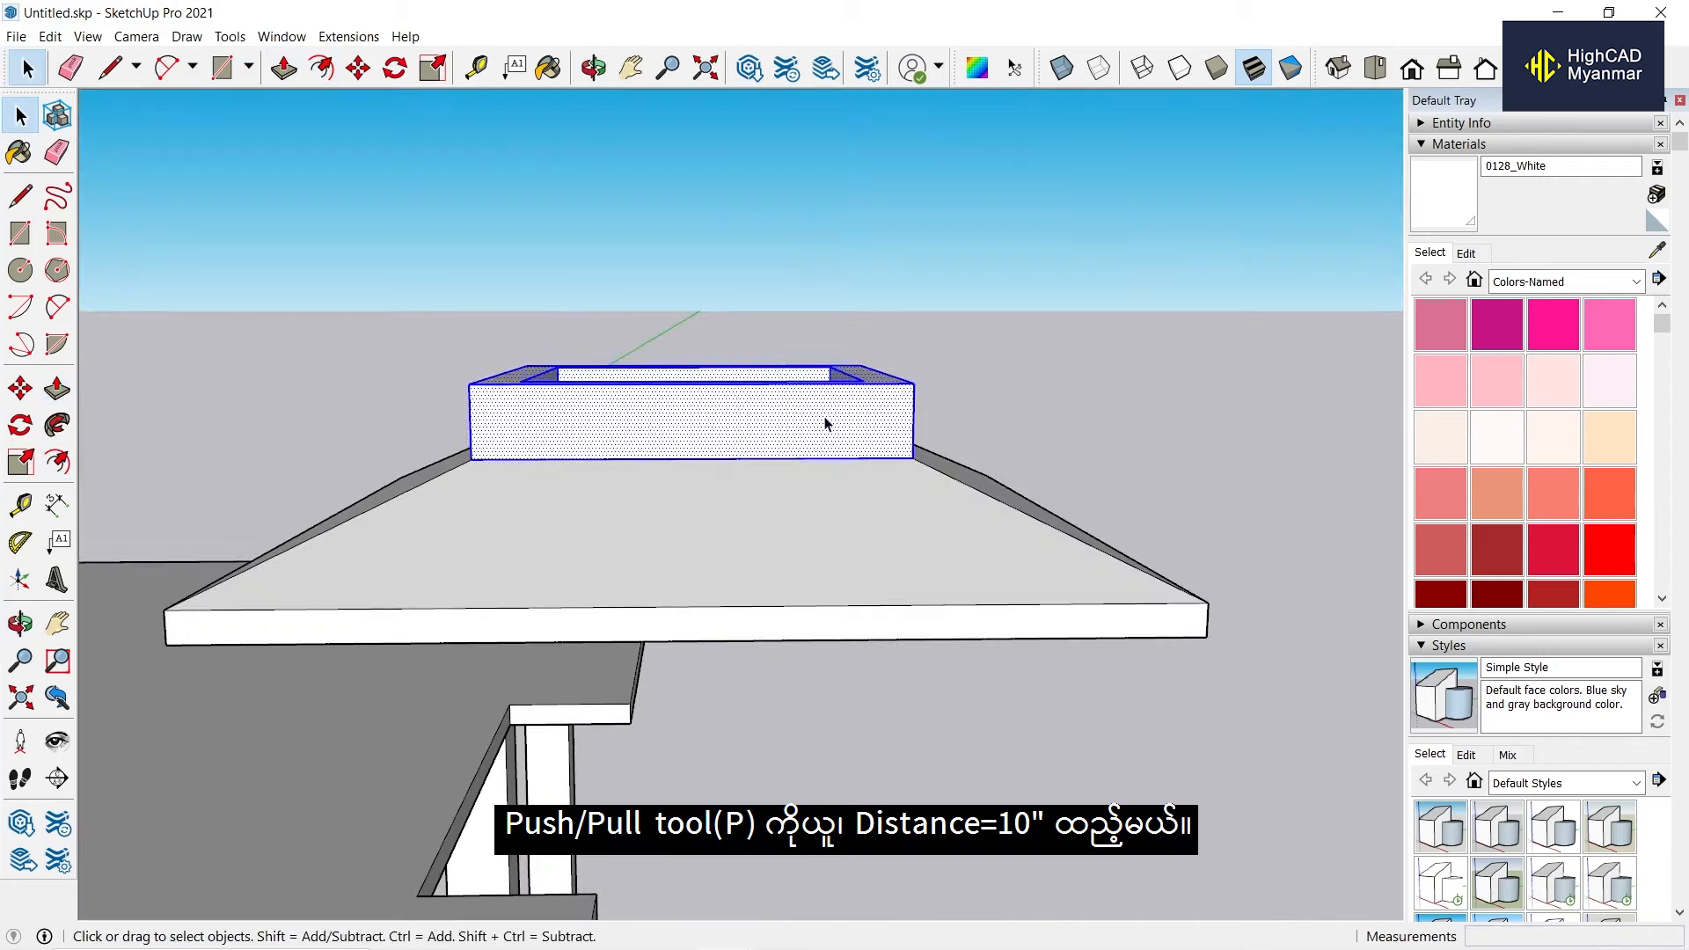
right_click(826, 417)
left_click(932, 591)
middle_click_drag(999, 380, 1000, 401)
key("b")
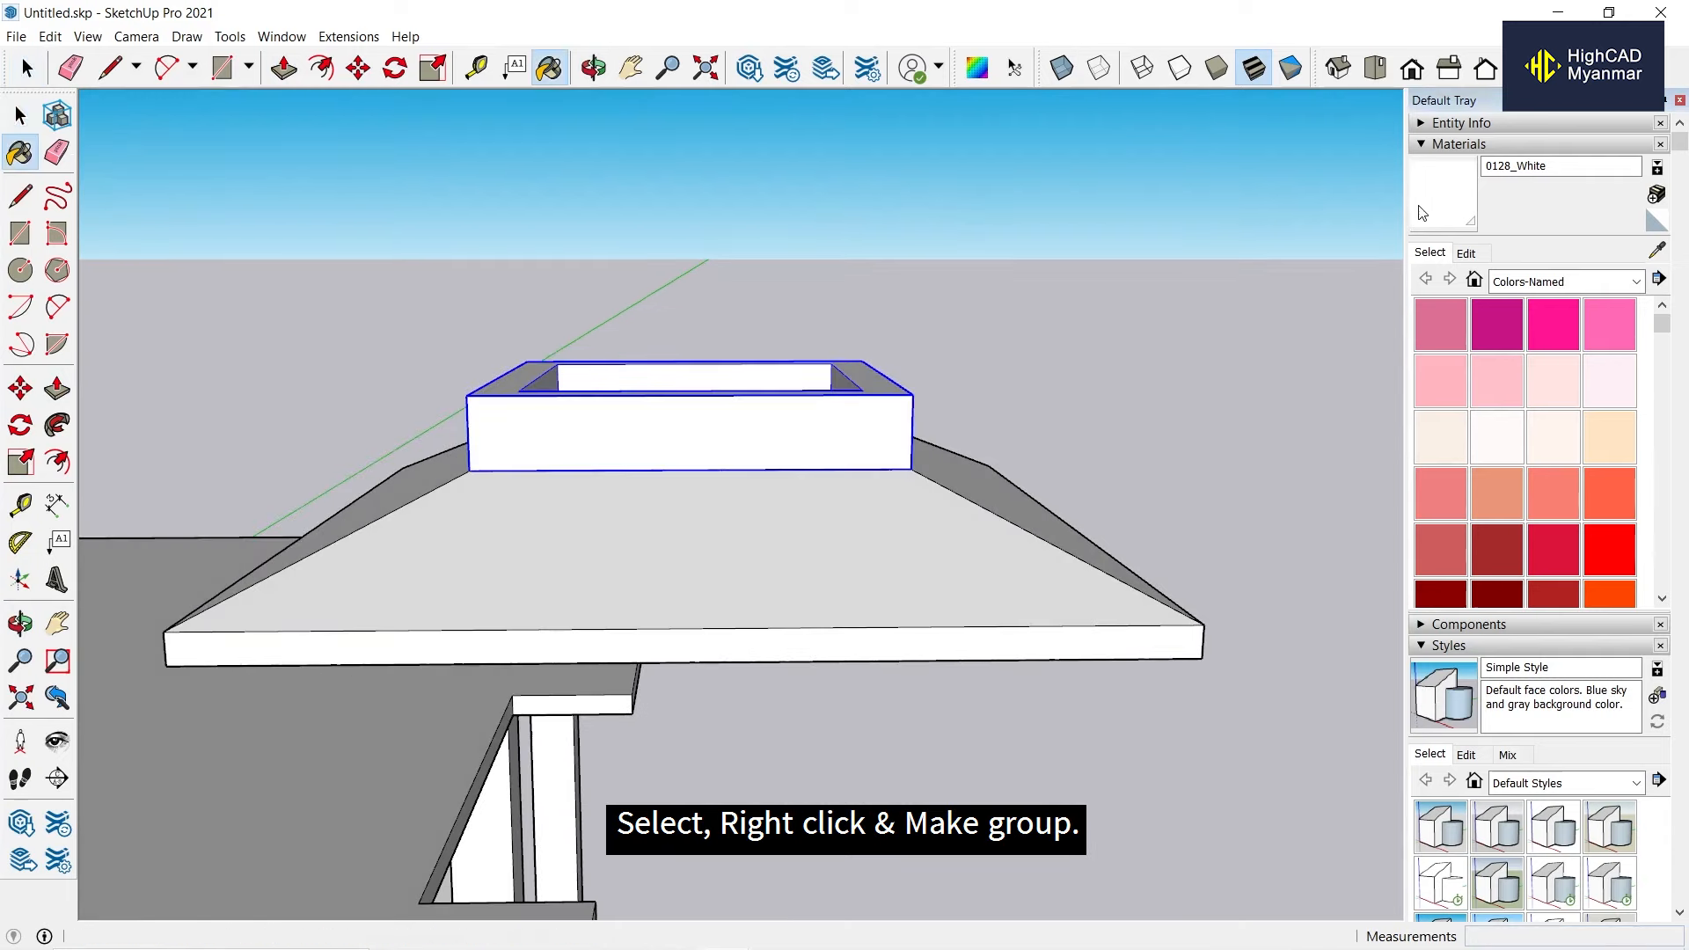
middle_click_drag(701, 425, 709, 525)
Draw a rectangle across the outer corners of the low wall's top and reverse its face.
key("r")
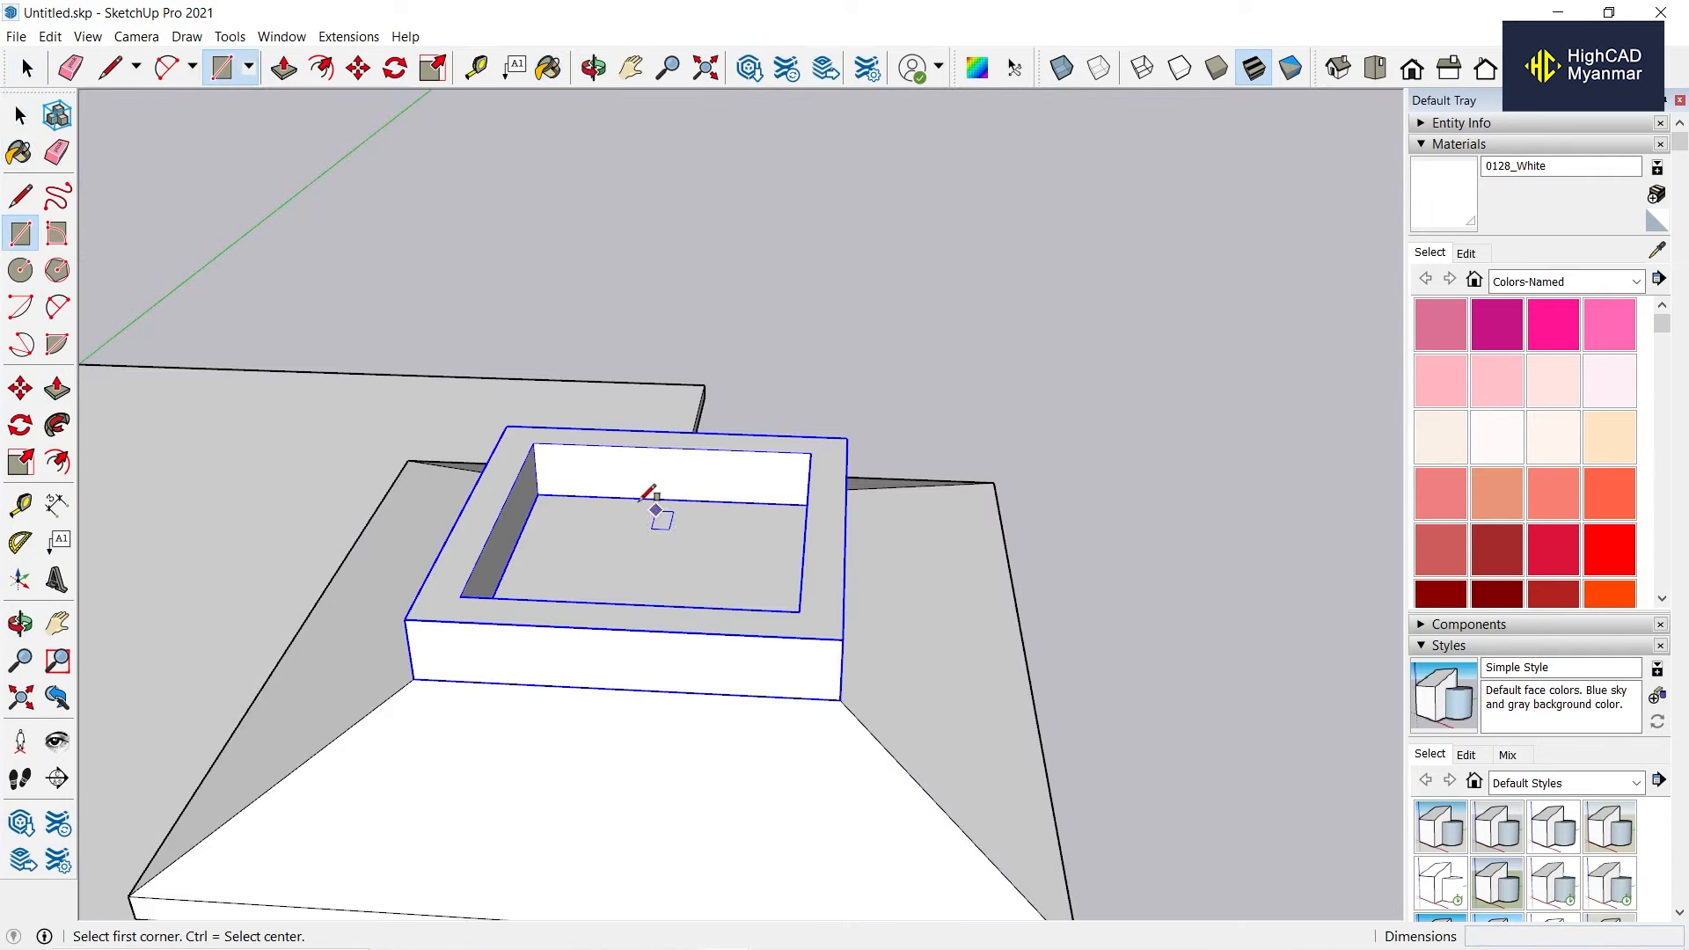
left_click(507, 425)
left_click(842, 639)
key("space")
left_click(702, 546)
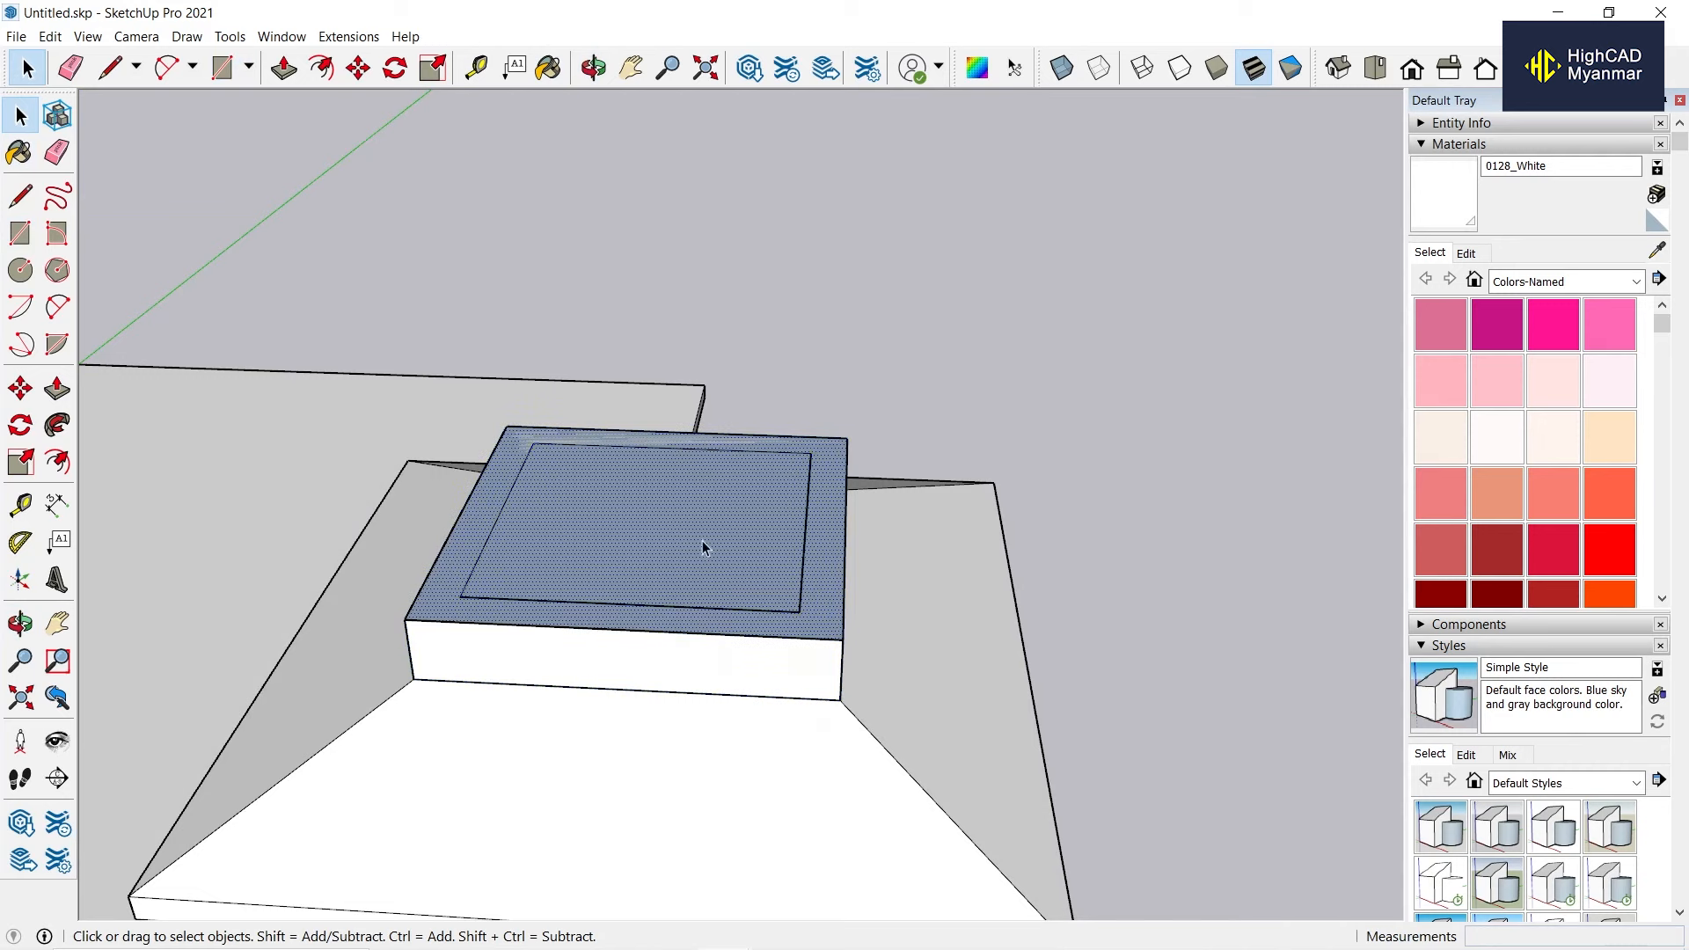
right_click(702, 547)
left_click(774, 695)
Offset the wall-top rectangle 10" outward for the eave projection.
key("f")
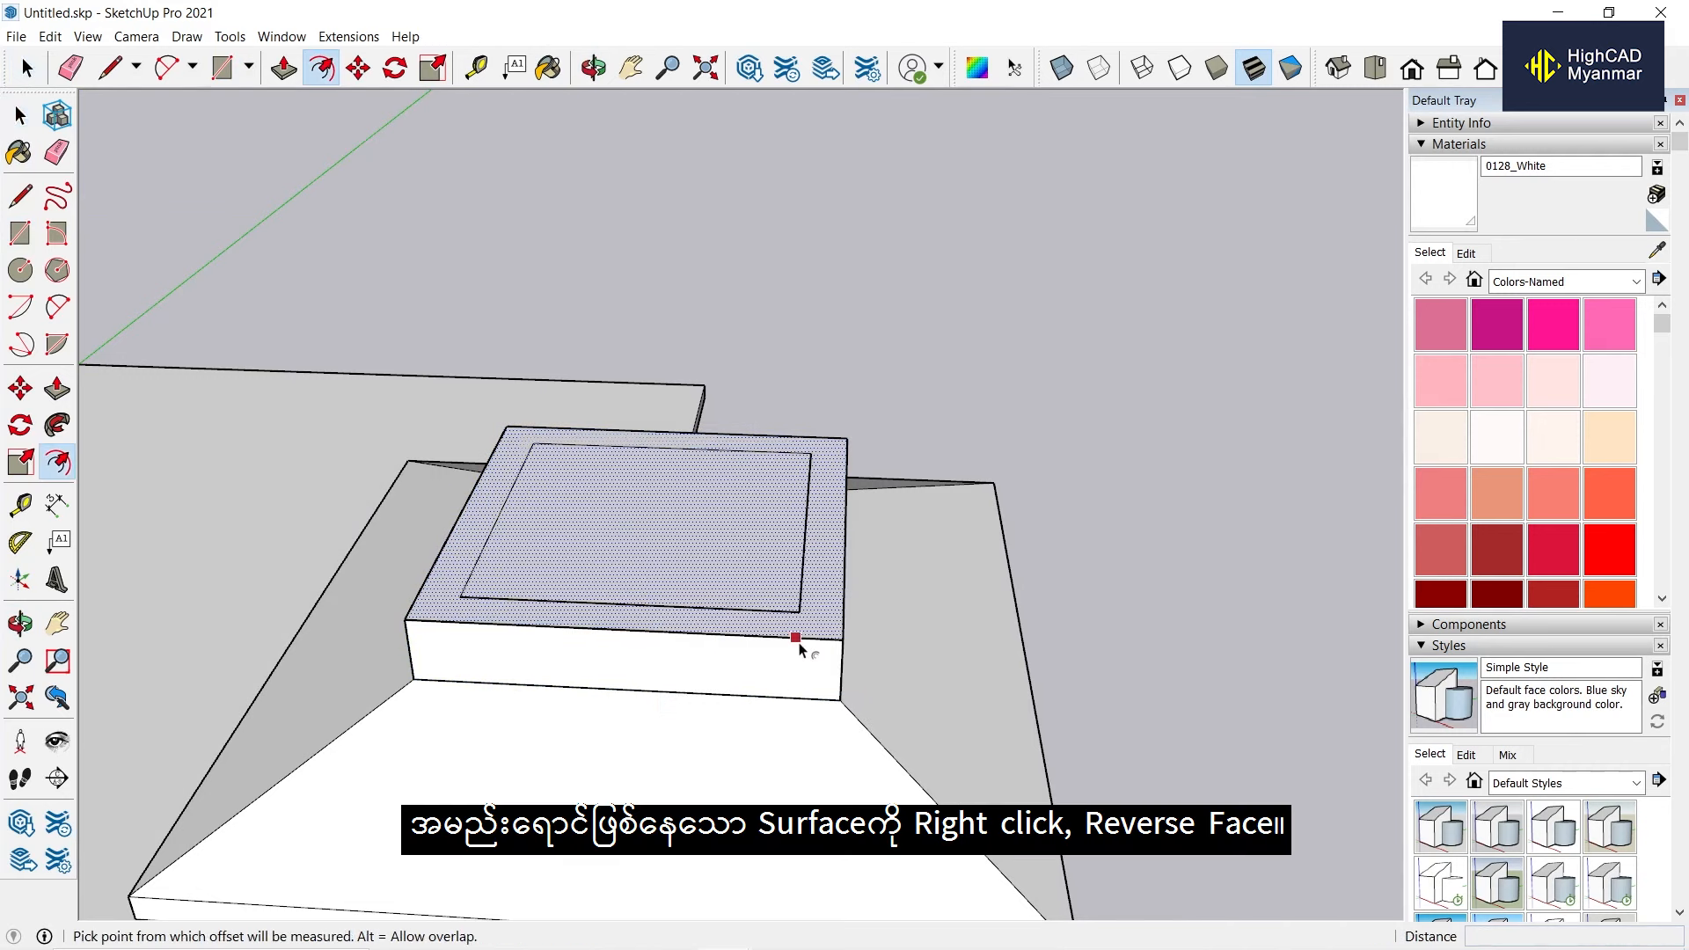
left_click(766, 638)
type("10")
key("Return")
key("space")
scroll(517, 600, "up", 3)
Hide the low wall group beneath the enlarged cover face.
key("e")
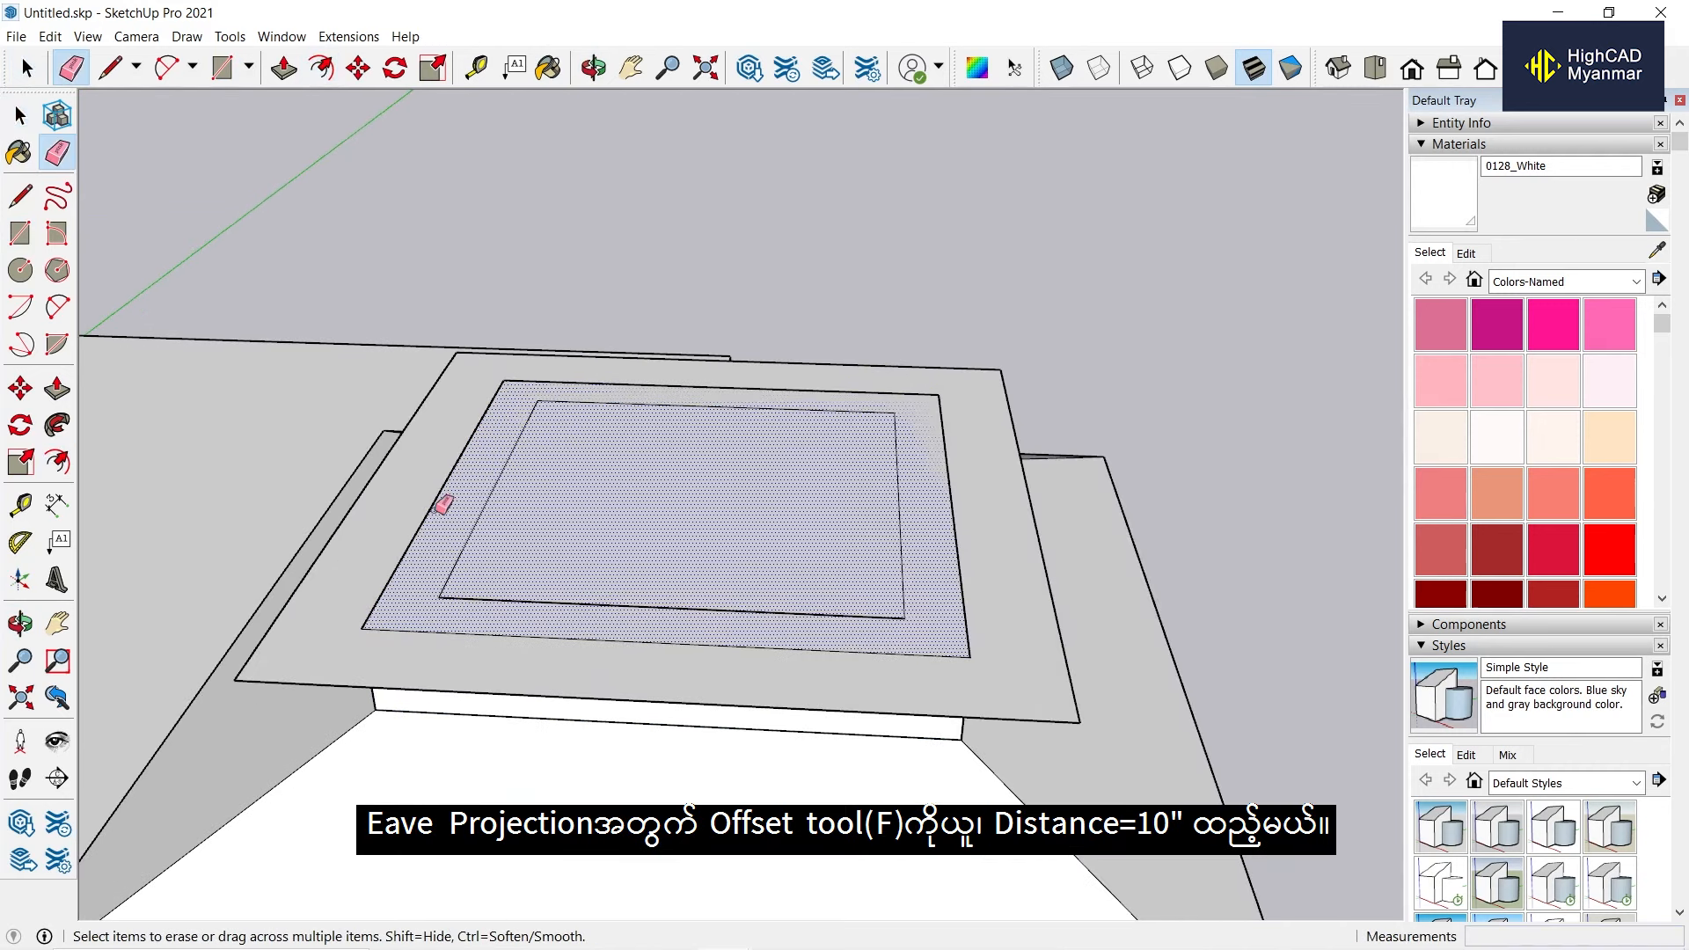
key("space")
middle_click_drag(446, 584, 633, 648)
right_click(633, 648)
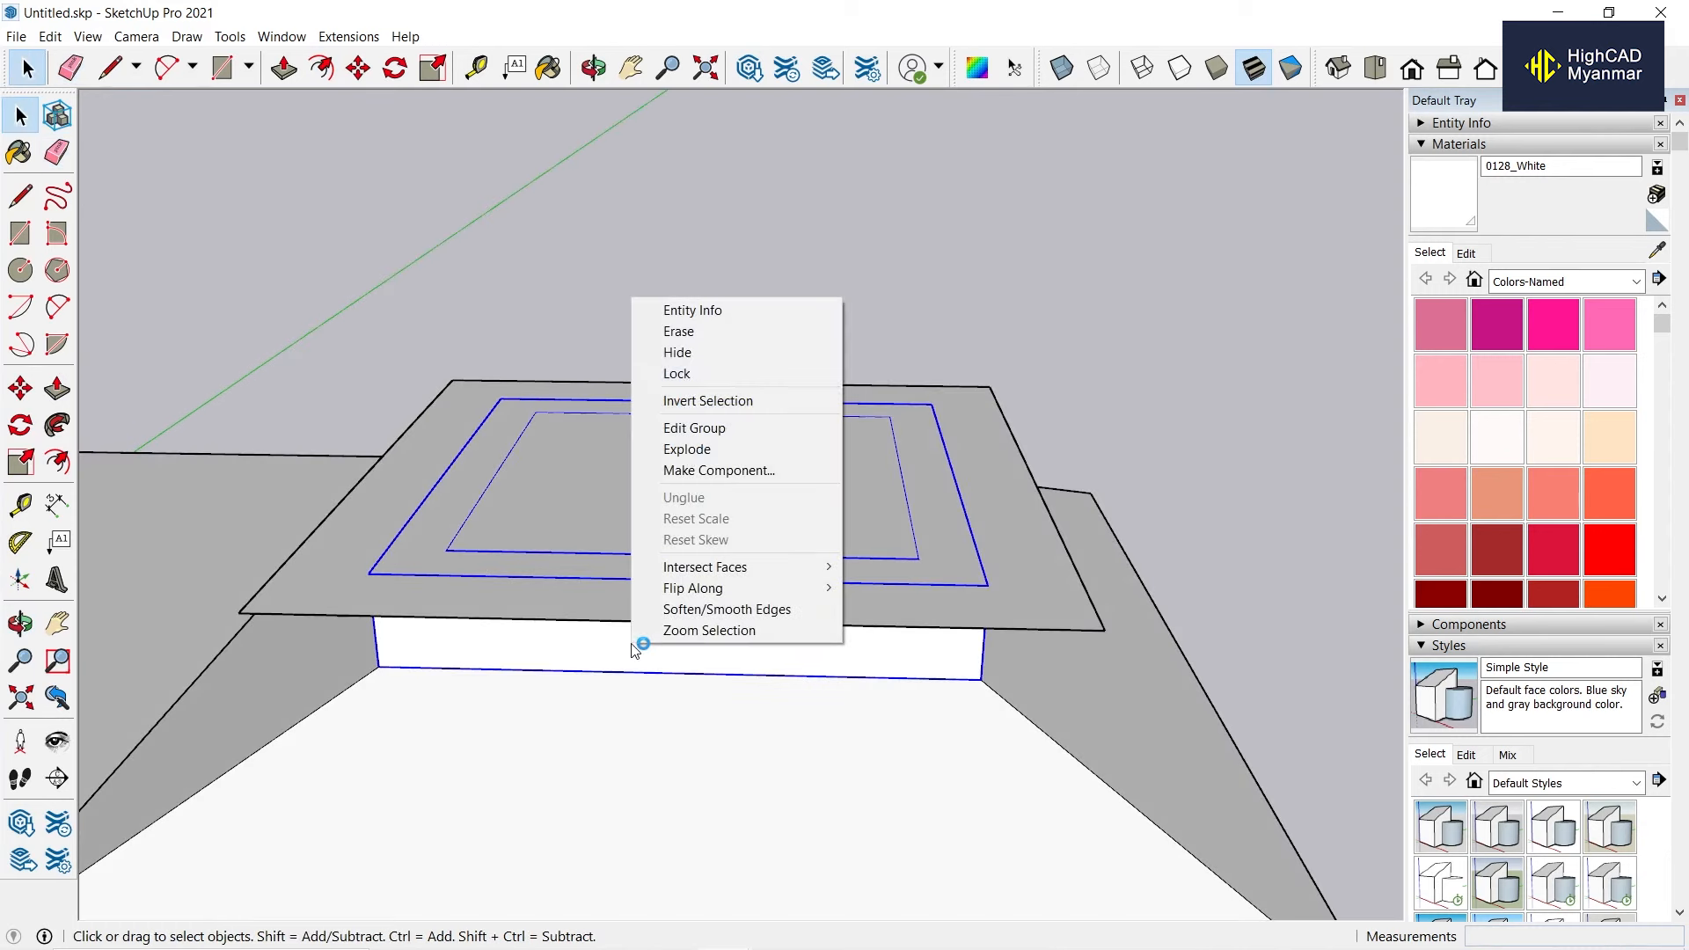
left_click(685, 355)
Erase the inner rectangle's four edges so that the eave cover is one single face.
middle_click_drag(753, 468, 704, 554)
scroll(558, 565, "up", 1)
key("e")
left_click(391, 527)
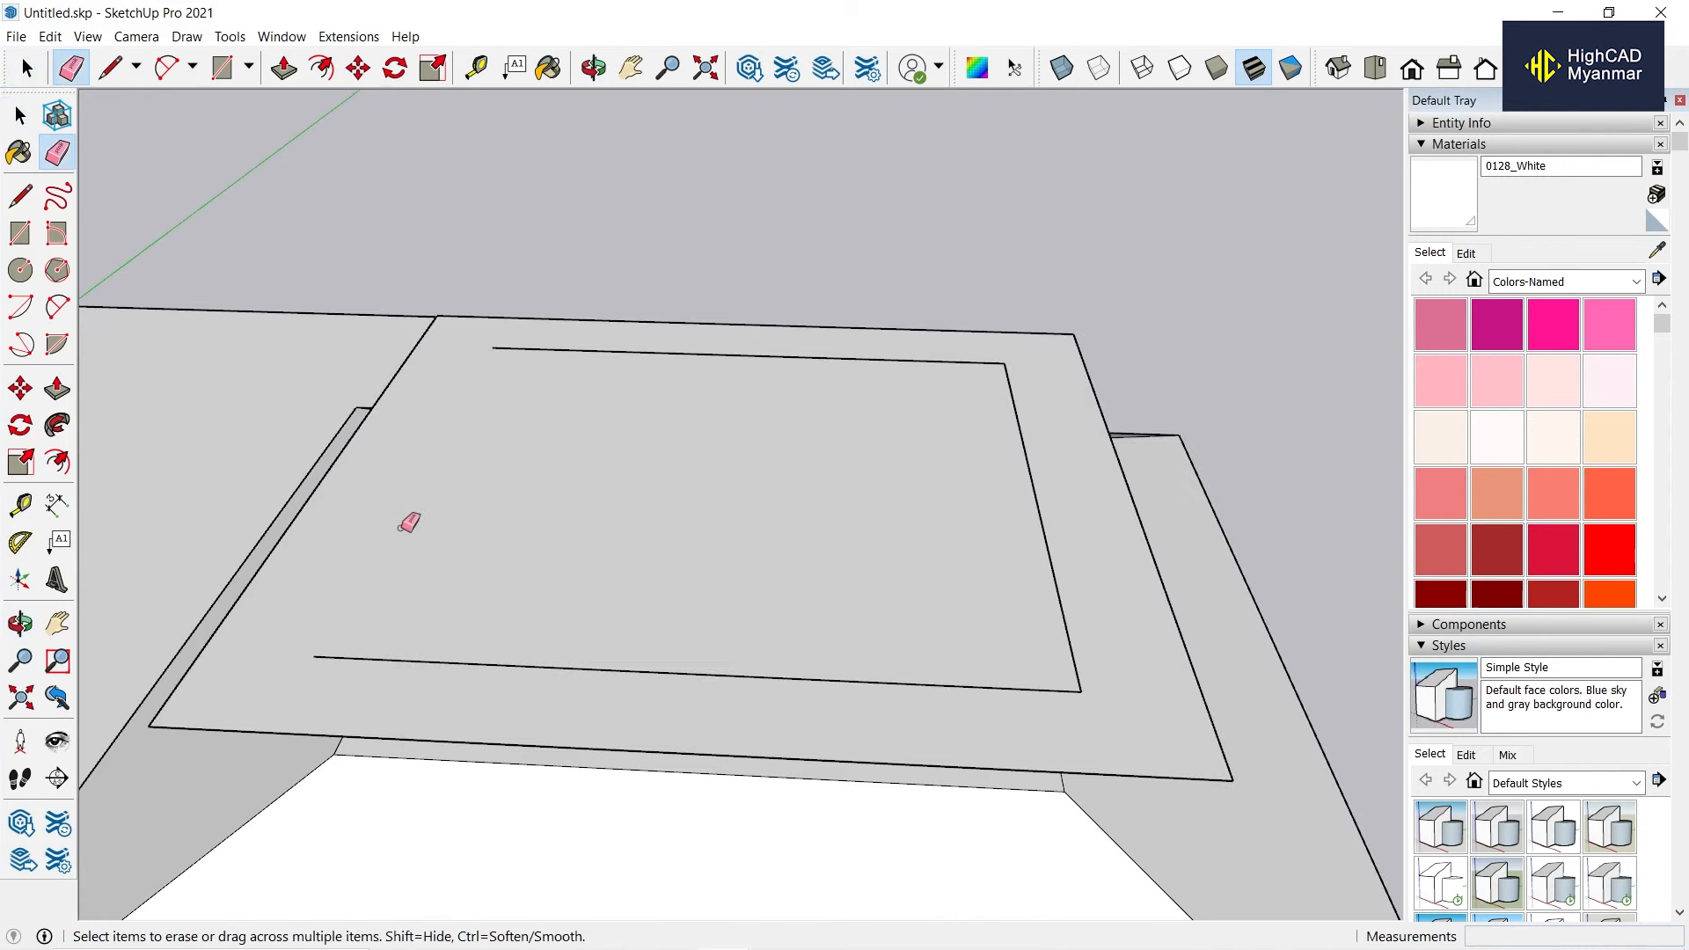
left_click(405, 660)
left_click(1046, 546)
left_click(879, 358)
Extrude the second-tier cover face 3.5" into a slab.
key("space")
left_click(760, 526)
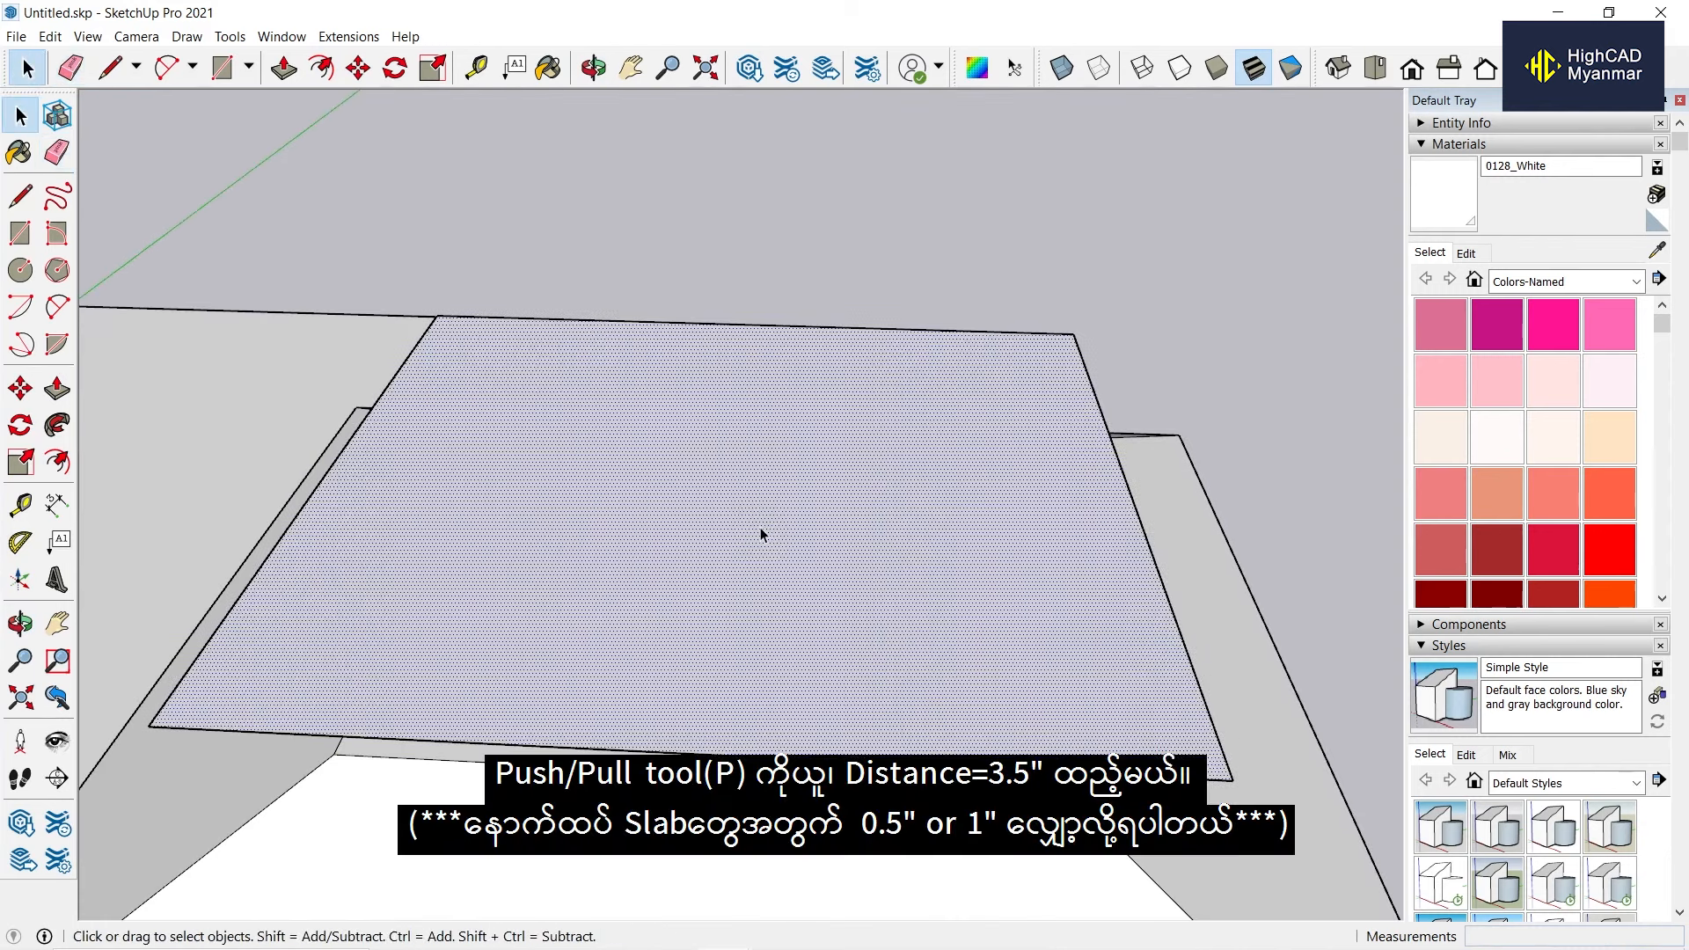
key("p")
left_click(762, 531)
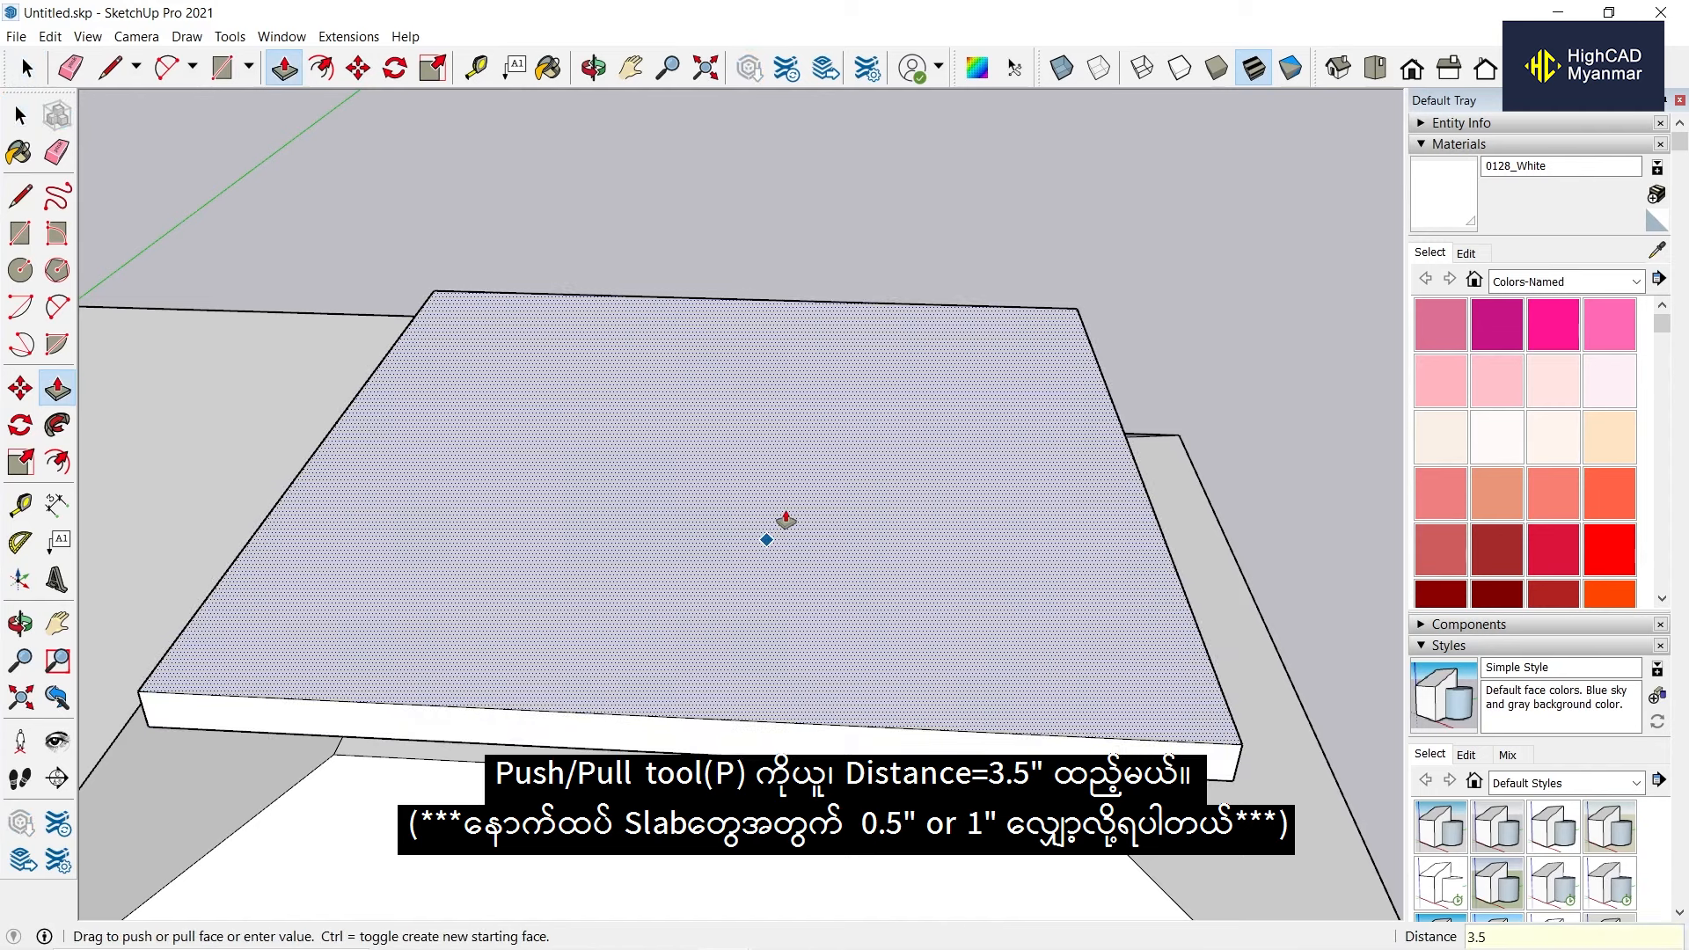
key("Return")
key("space")
Draw a 1'10" vertical line up from the midpoint of the second-tier slab's edge and connect its top to the slab's corner.
middle_click_drag(766, 539, 894, 399)
scroll(890, 423, "down", 1)
key("l")
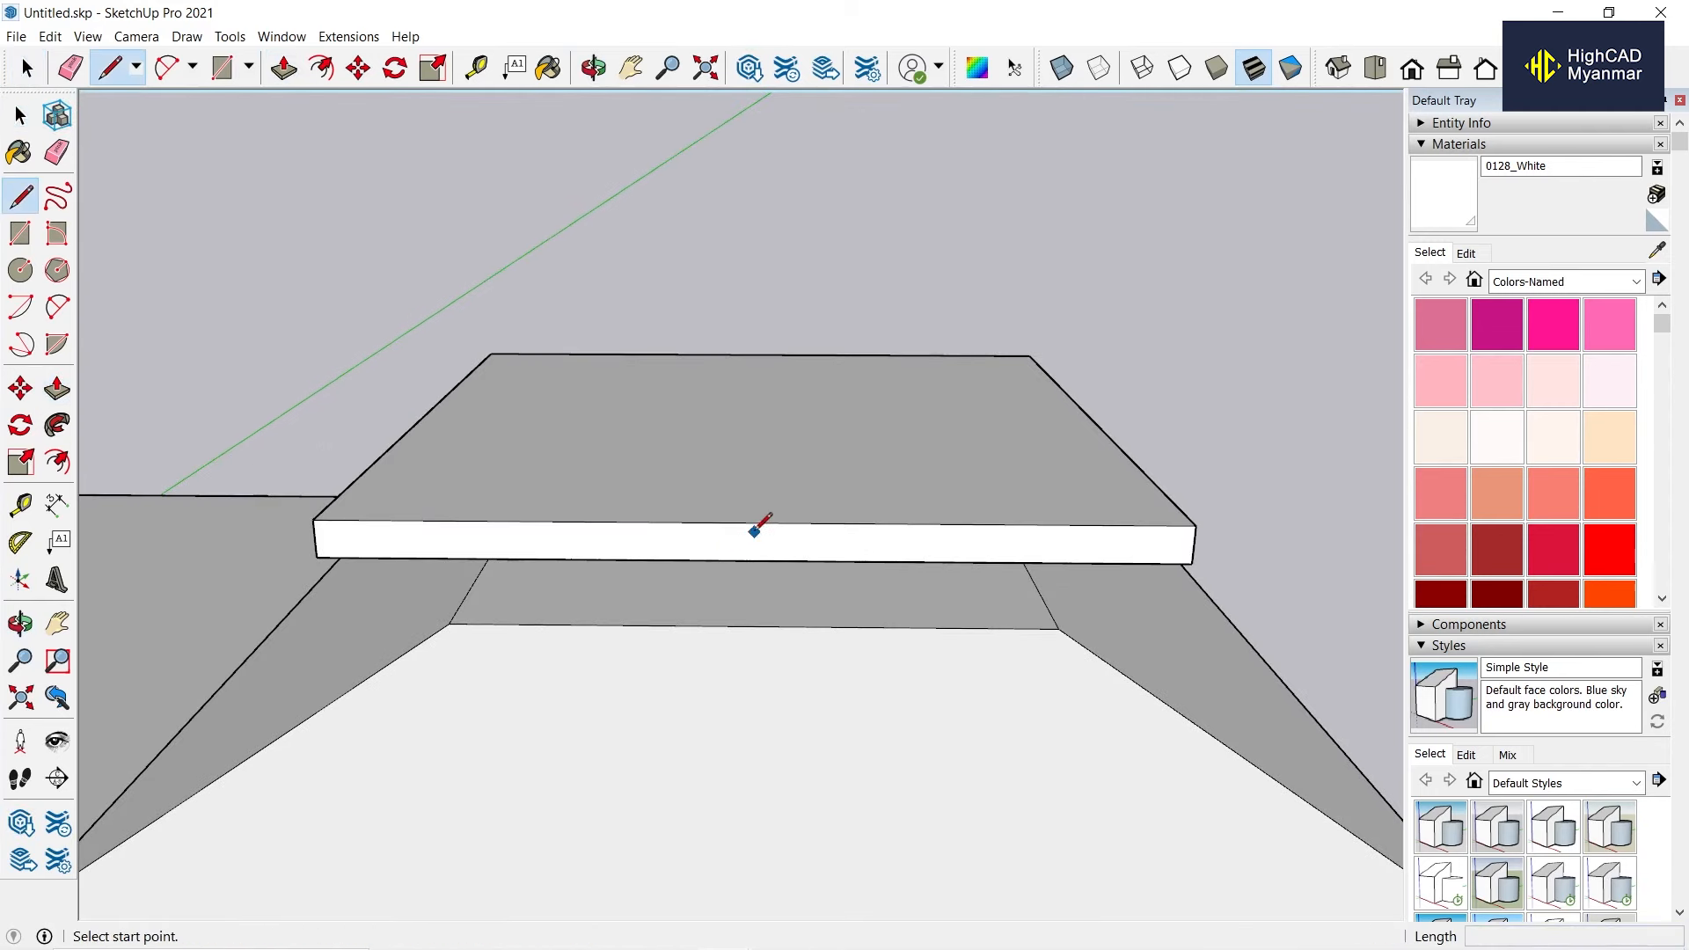
left_click(755, 531)
middle_click_drag(755, 531, 775, 269)
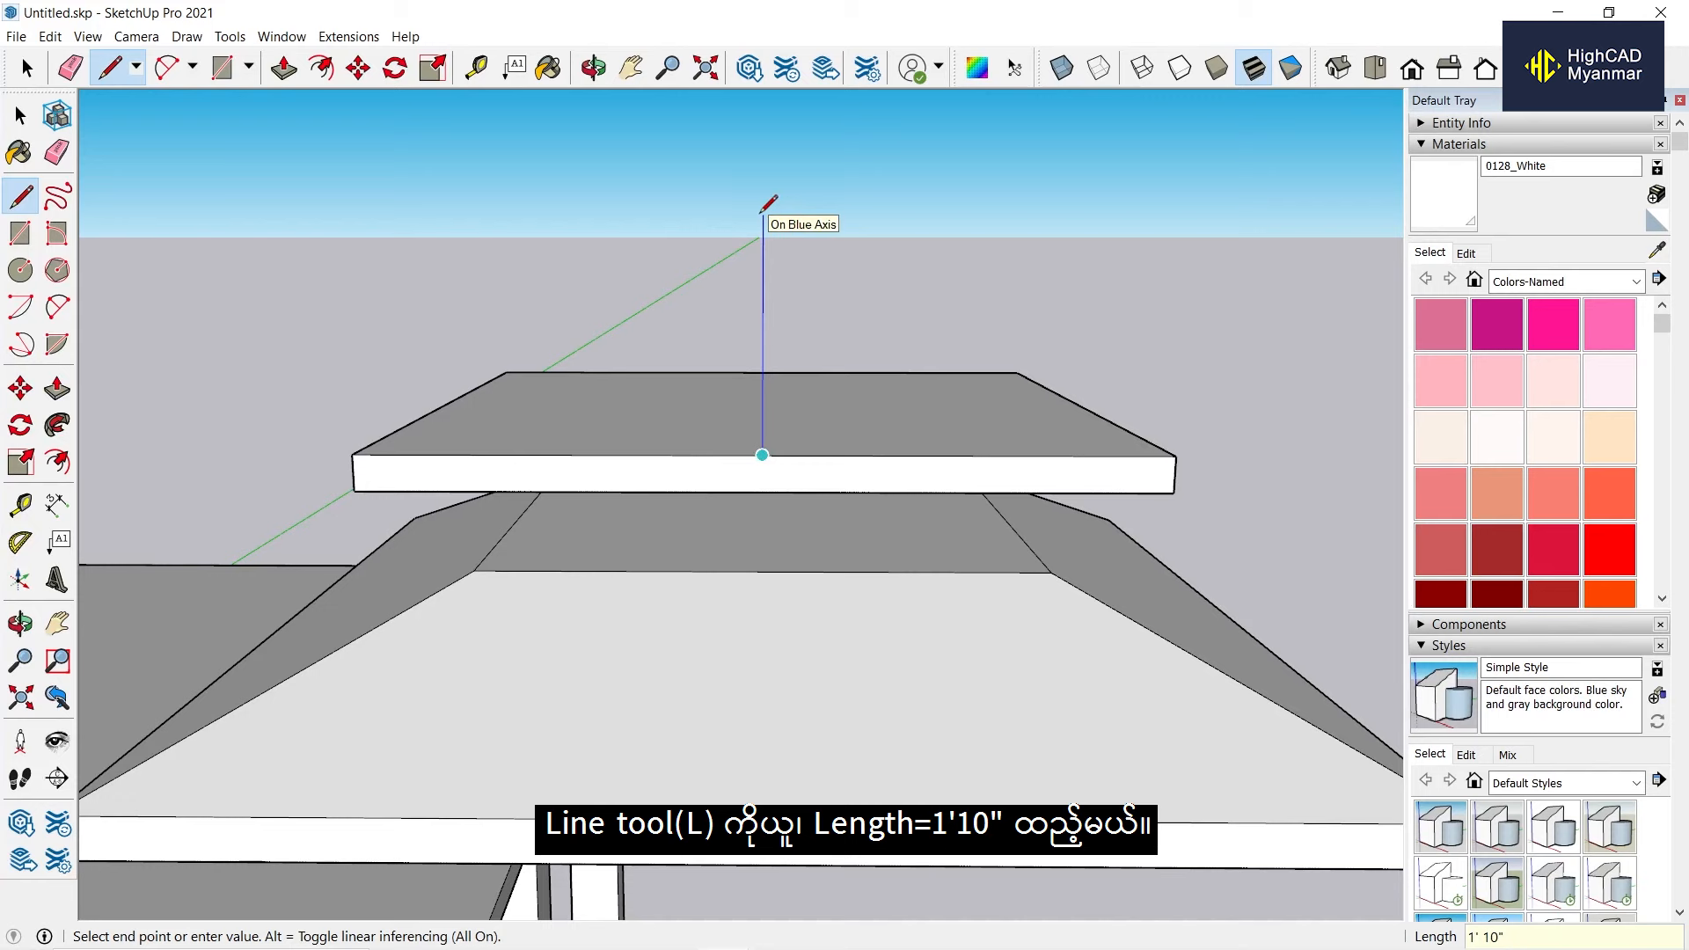
left_click(1177, 455)
Sweep the triangular profile around the second-tier slab's top face with Follow Me to form a smaller pyramid roof.
middle_click_drag(1177, 455, 907, 607)
key("space")
left_click(898, 493)
left_click(57, 425)
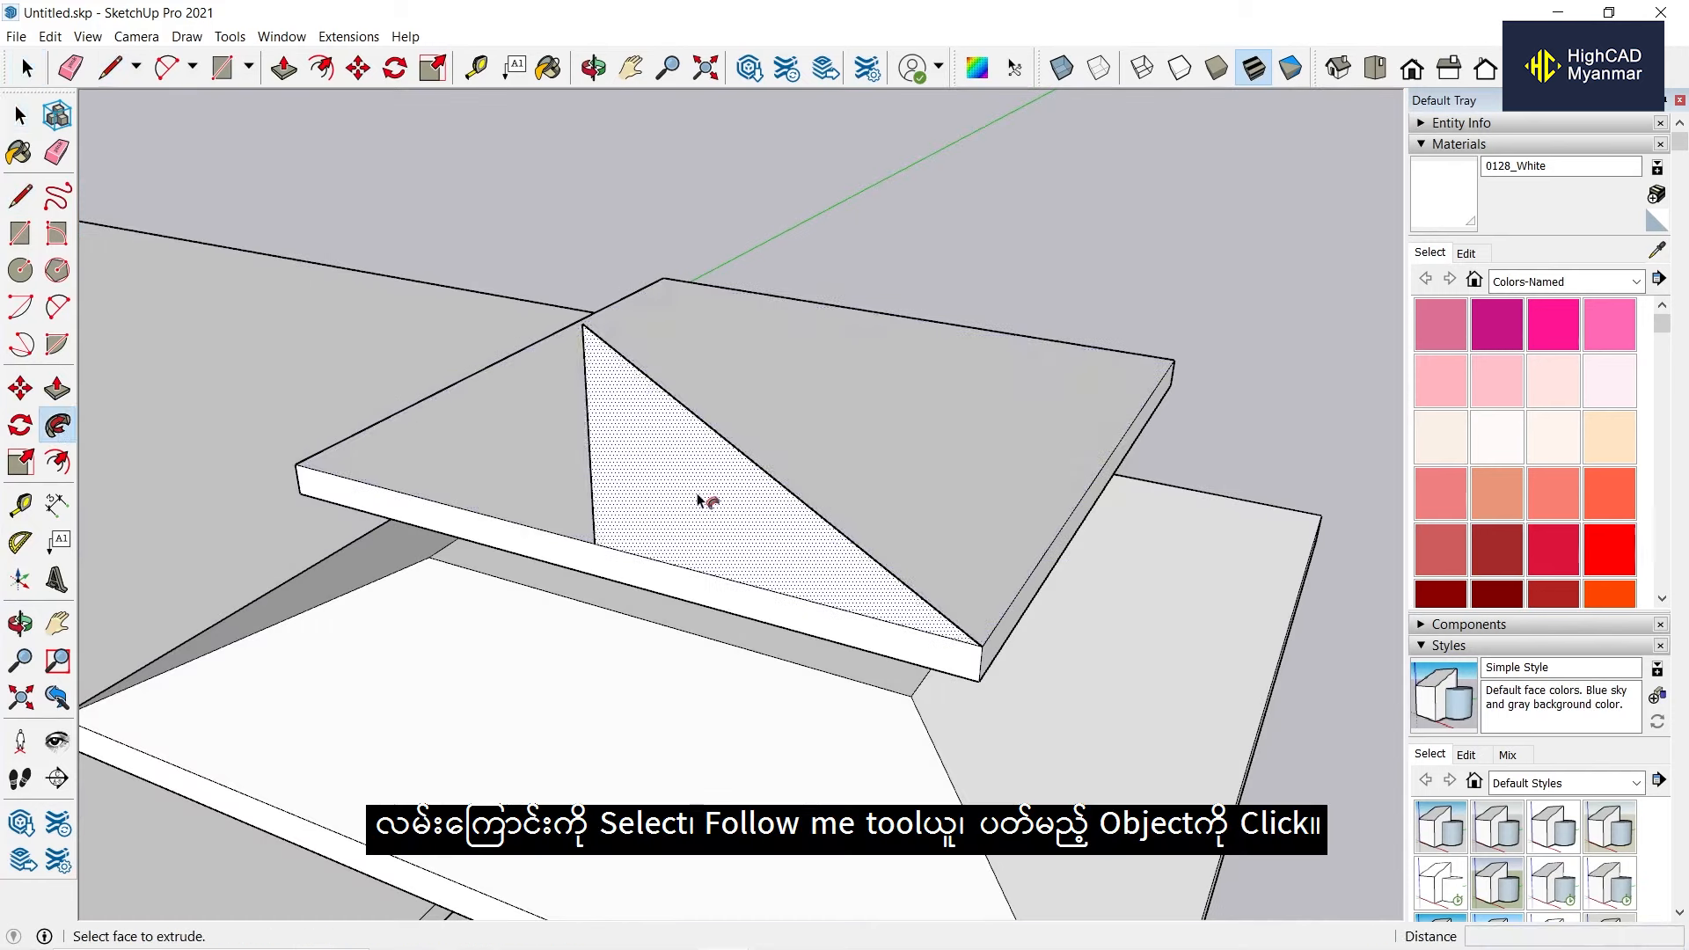
left_click(697, 501)
Connect the midpoints of the smaller pyramid roof's four sloped edges with lines.
middle_click_drag(698, 501, 950, 358)
key("space")
key("l")
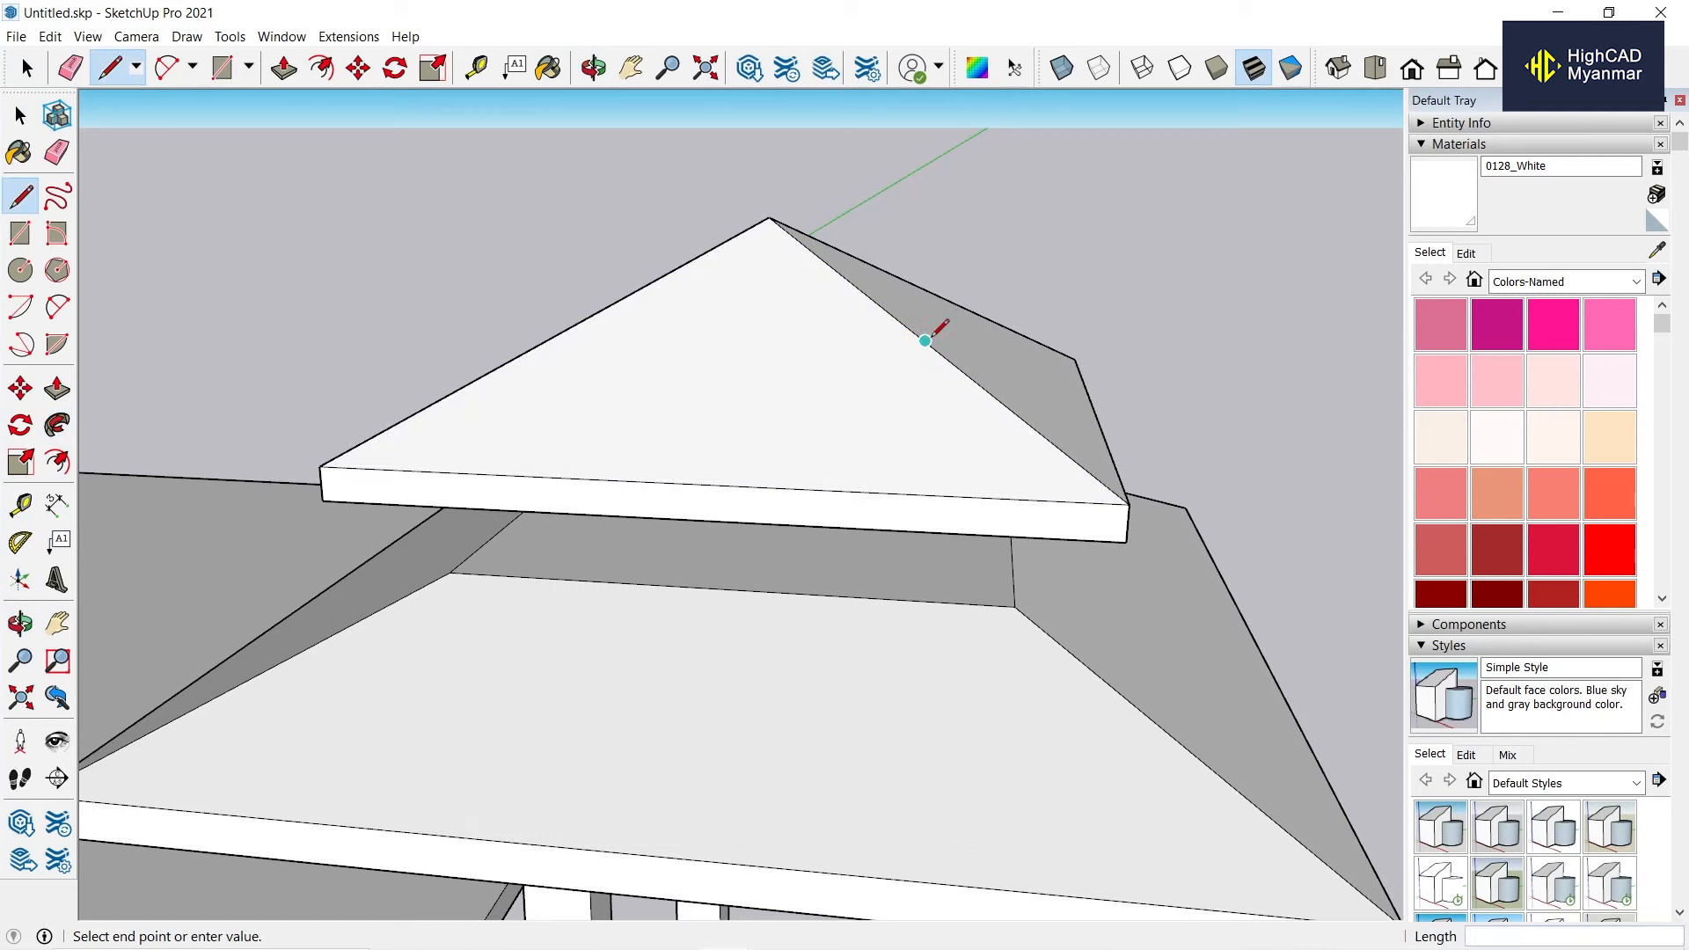
left_click(563, 331)
middle_click_drag(563, 331, 734, 393)
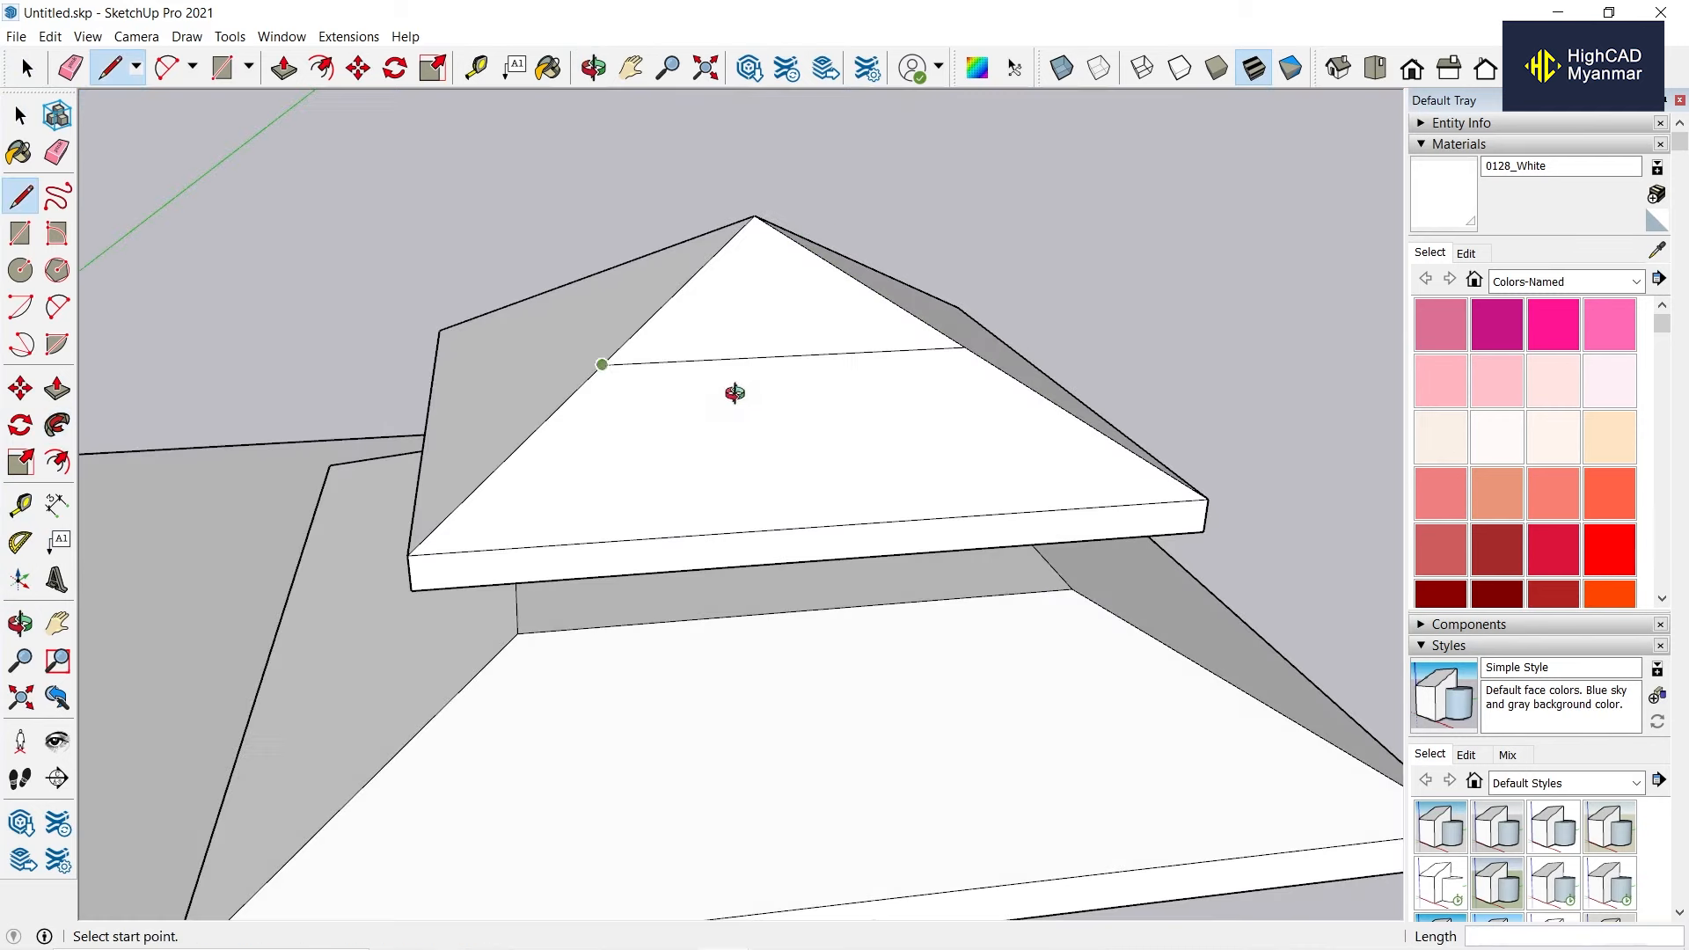
left_click(579, 279)
middle_click_drag(579, 279, 573, 367)
middle_click_drag(577, 234, 737, 193)
left_click(737, 192)
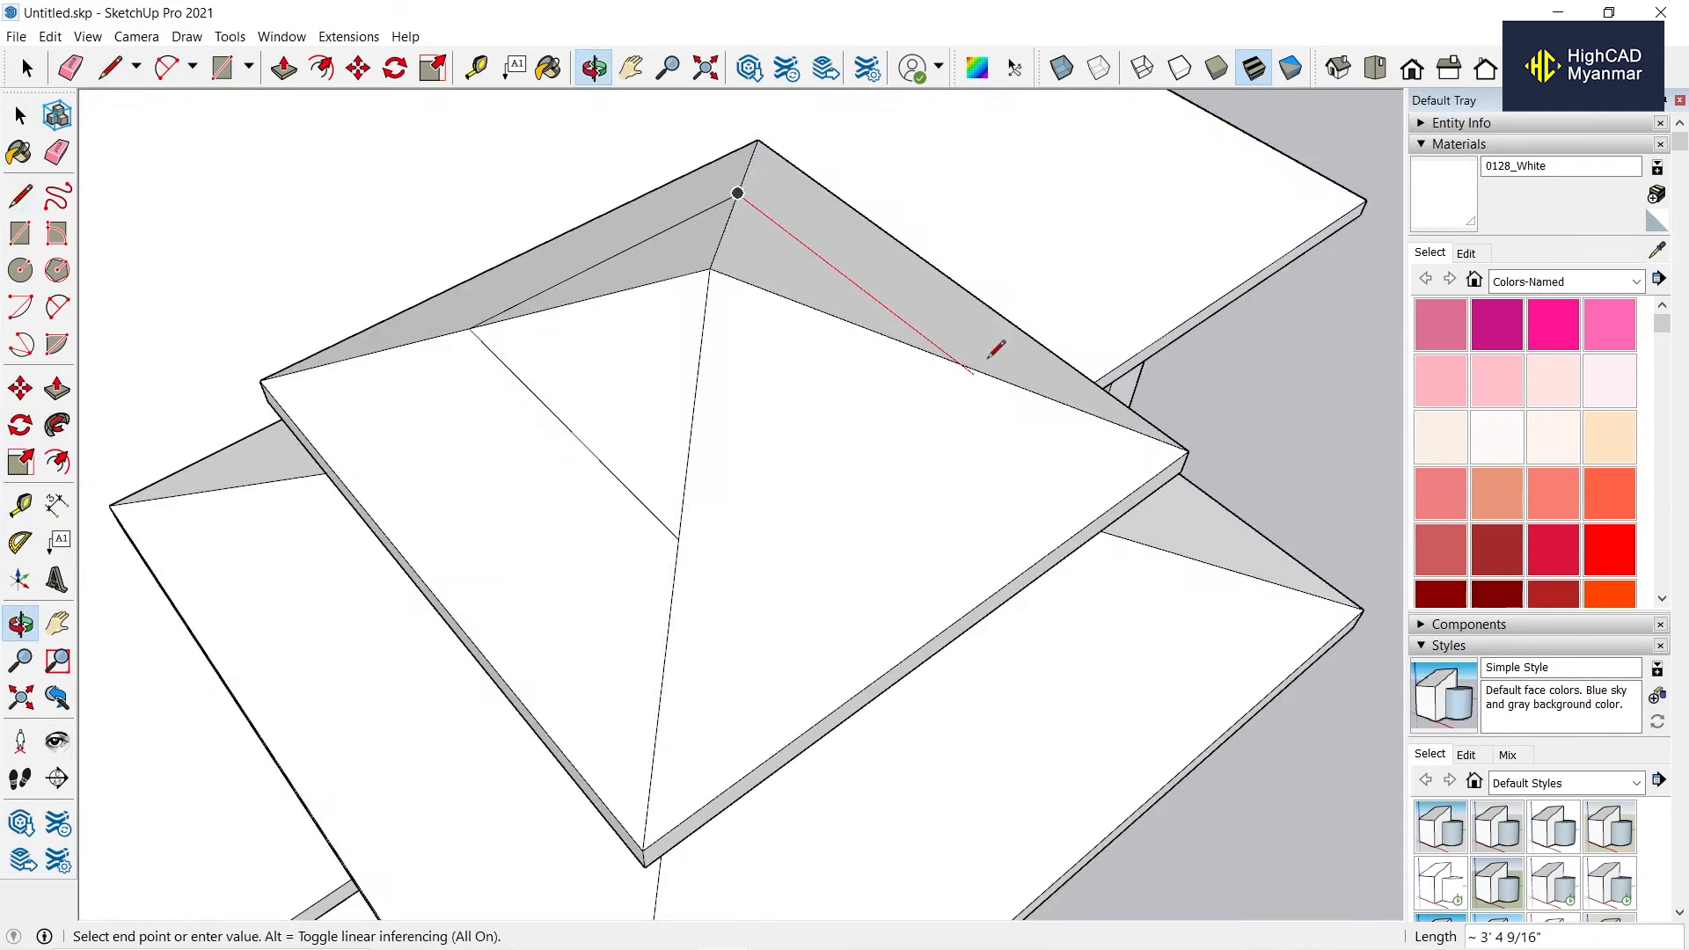
left_click(678, 536)
Erase the smaller pyramid's peak above its midpoint lines.
mouse_move(678, 536)
middle_mouse_down()
mouse_move(985, 234)
mouse_move(774, 219)
middle_mouse_up()
key("space")
right_click(689, 268)
left_click(733, 299)
Group the second-tier truncated roof with its slab and paint it with the 0128_White material.
middle_click_drag(733, 302, 863, 425)
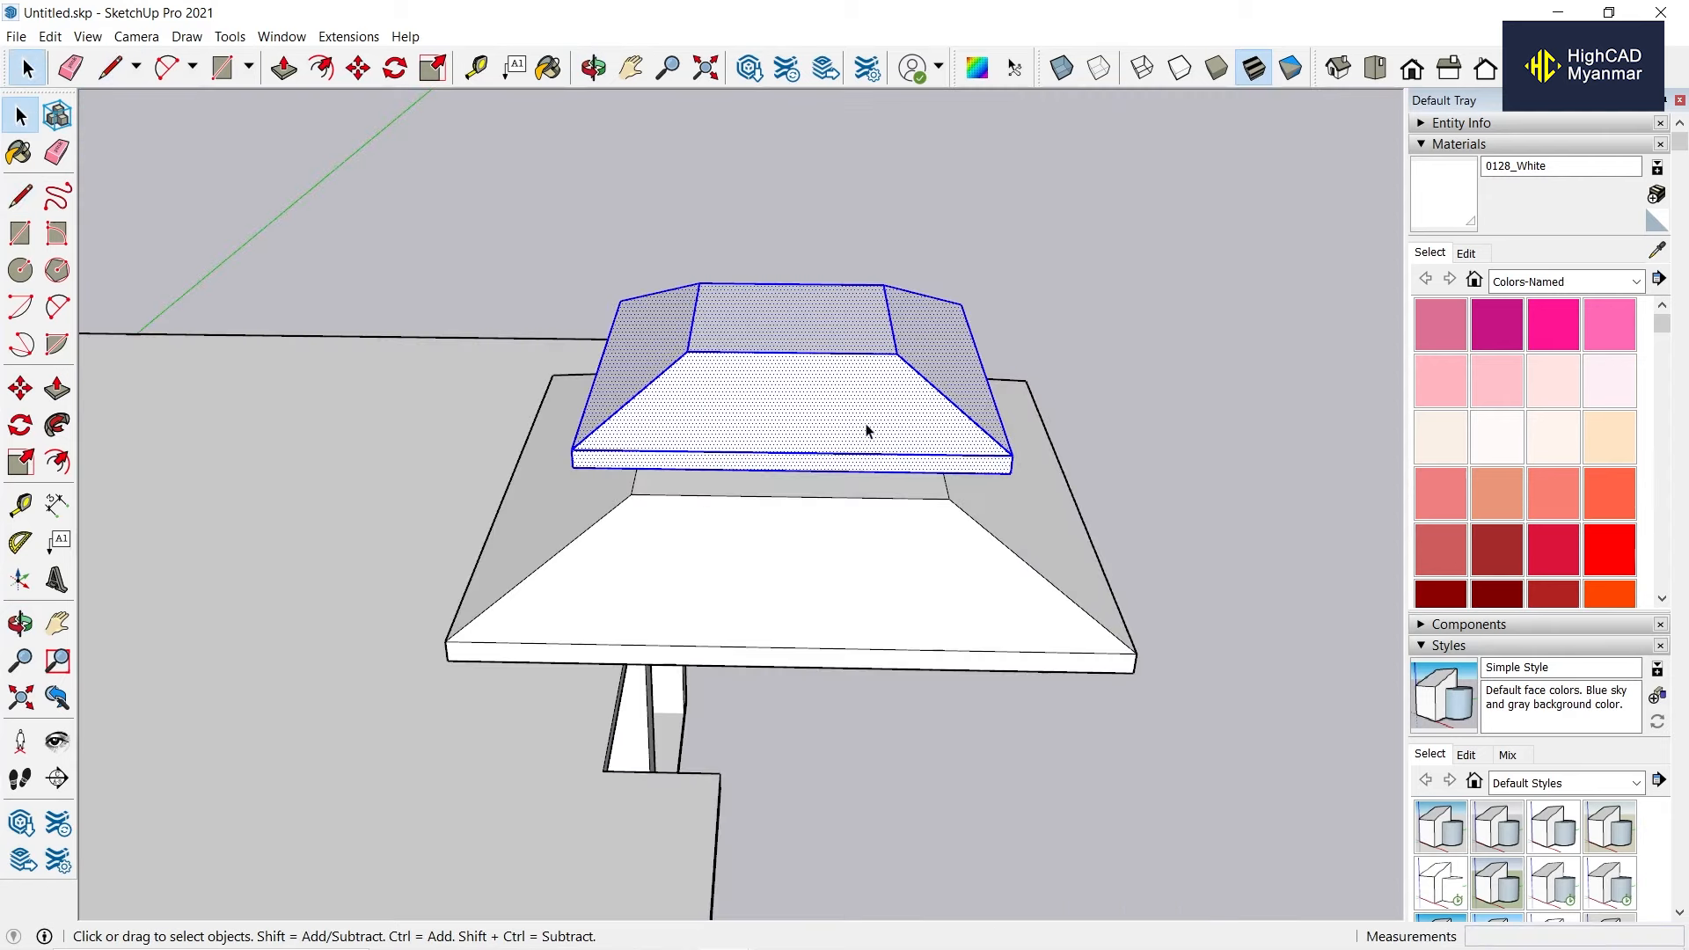
right_click(871, 424)
left_click(937, 592)
key("b")
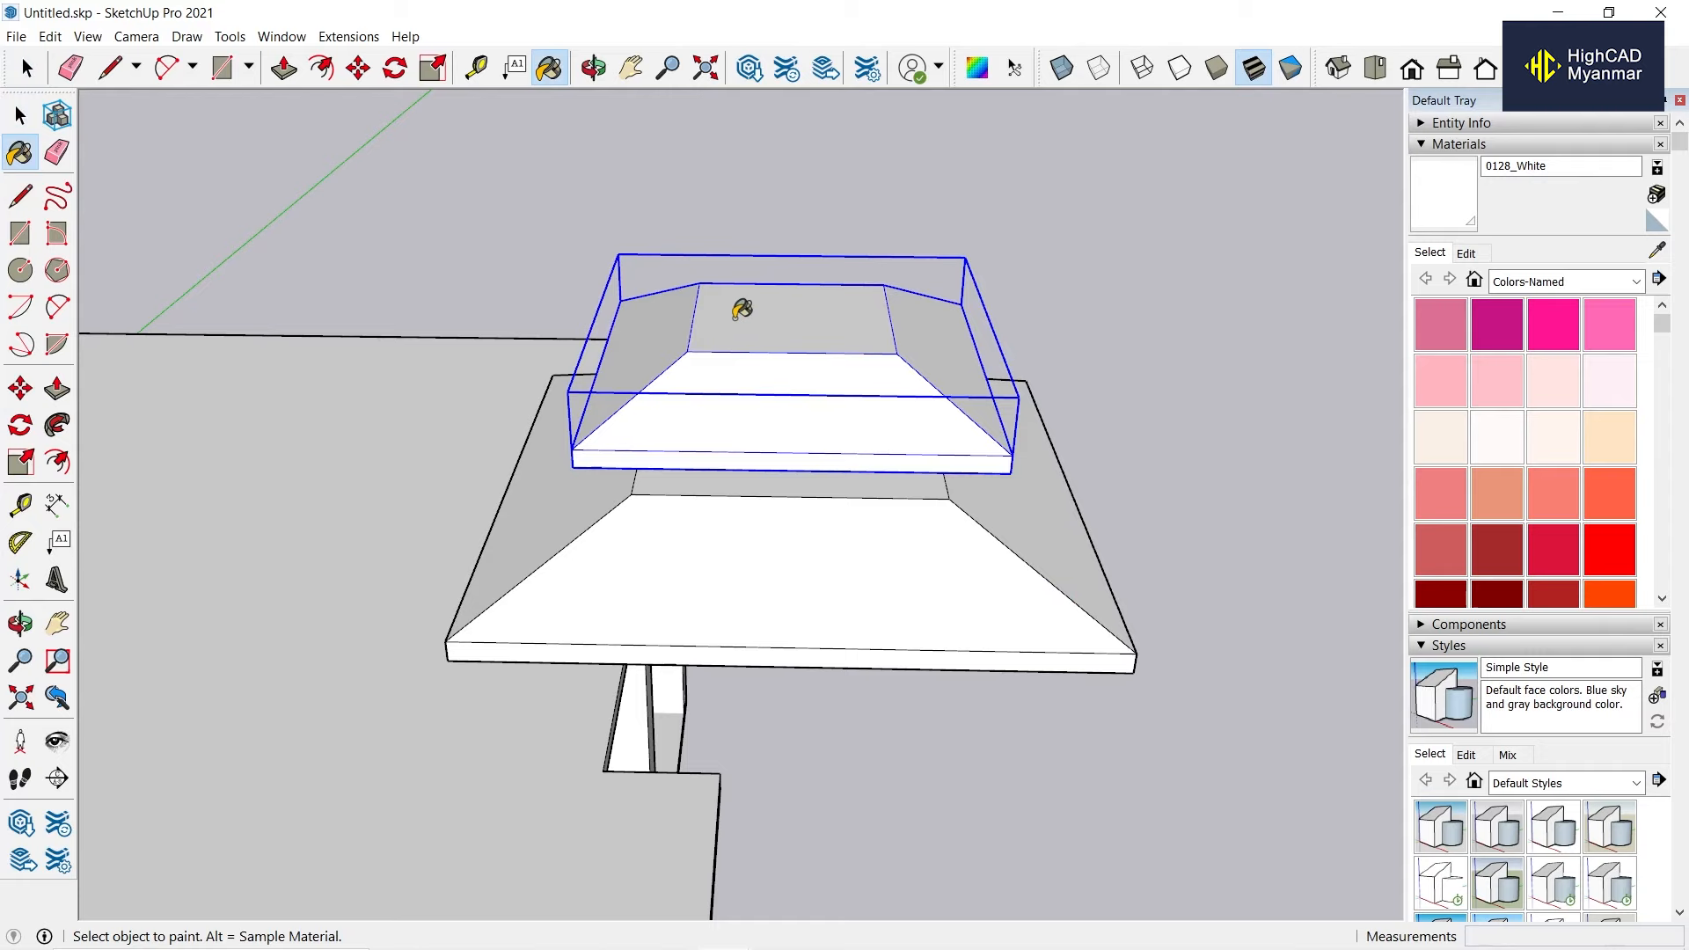
Draw a rectangle across the second-tier roof's open top and offset its edges inward to outline a wall.
key("r")
left_click(895, 355)
key("f")
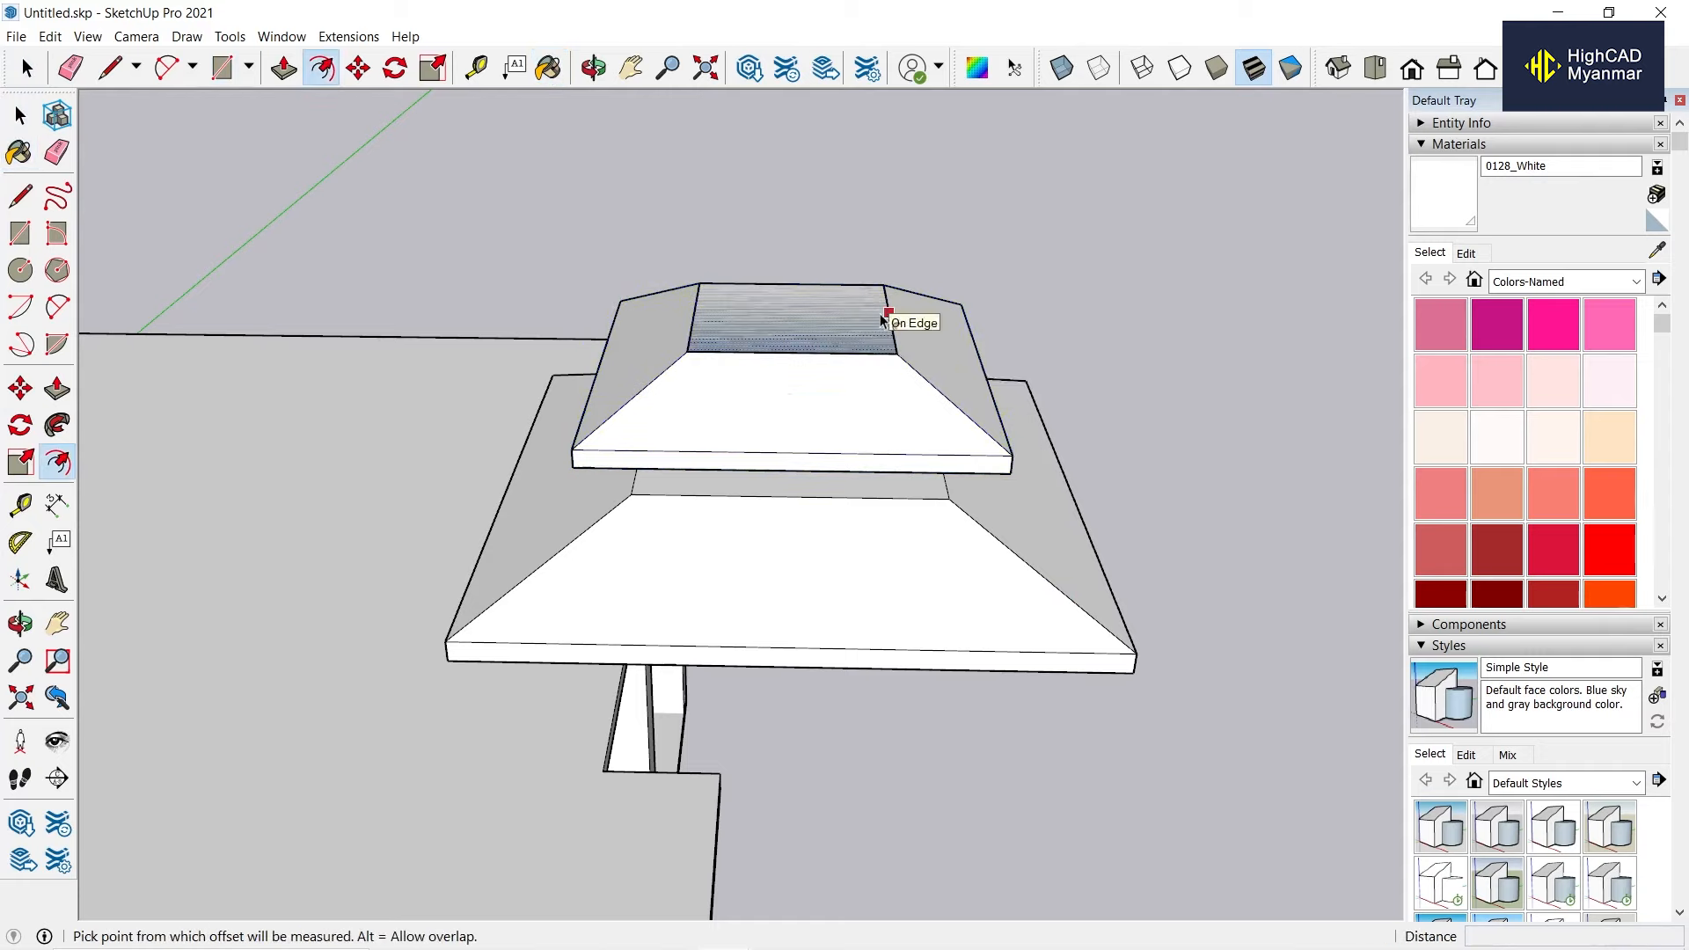
left_click(883, 319)
left_click(861, 320)
key("space")
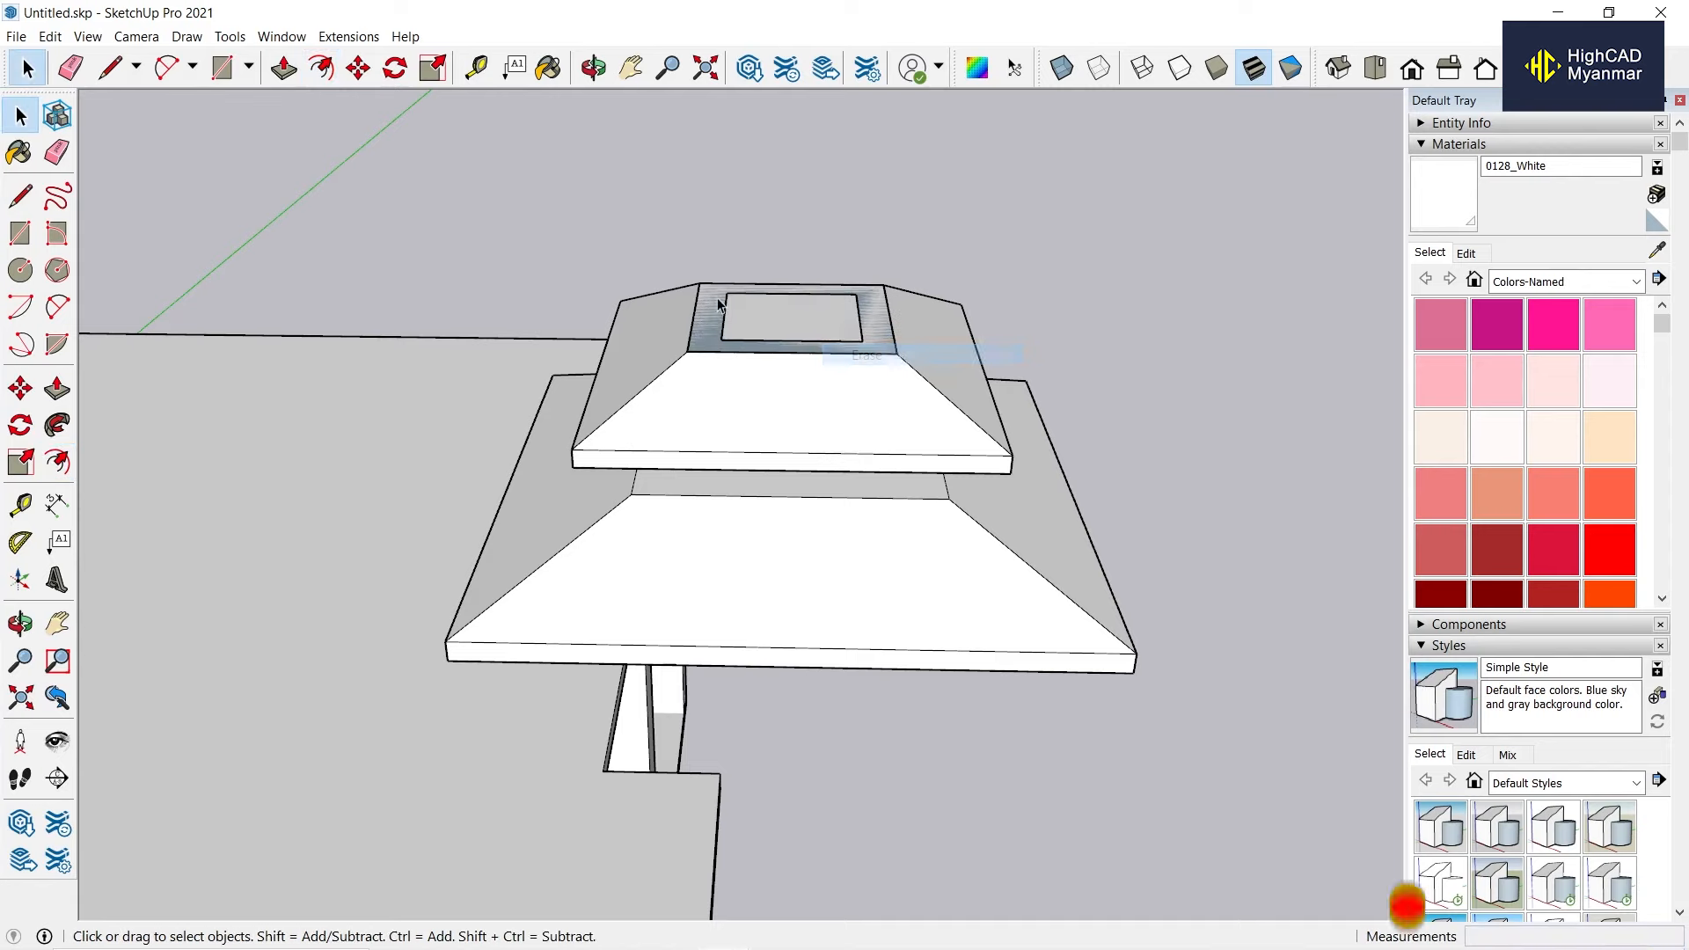
Measure the height of the low wall between the two roof tiers.
scroll(716, 305, "up", 2)
scroll(716, 304, "down", 2)
middle_click_drag(716, 304, 746, 207)
scroll(735, 256, "up", 1)
key("p")
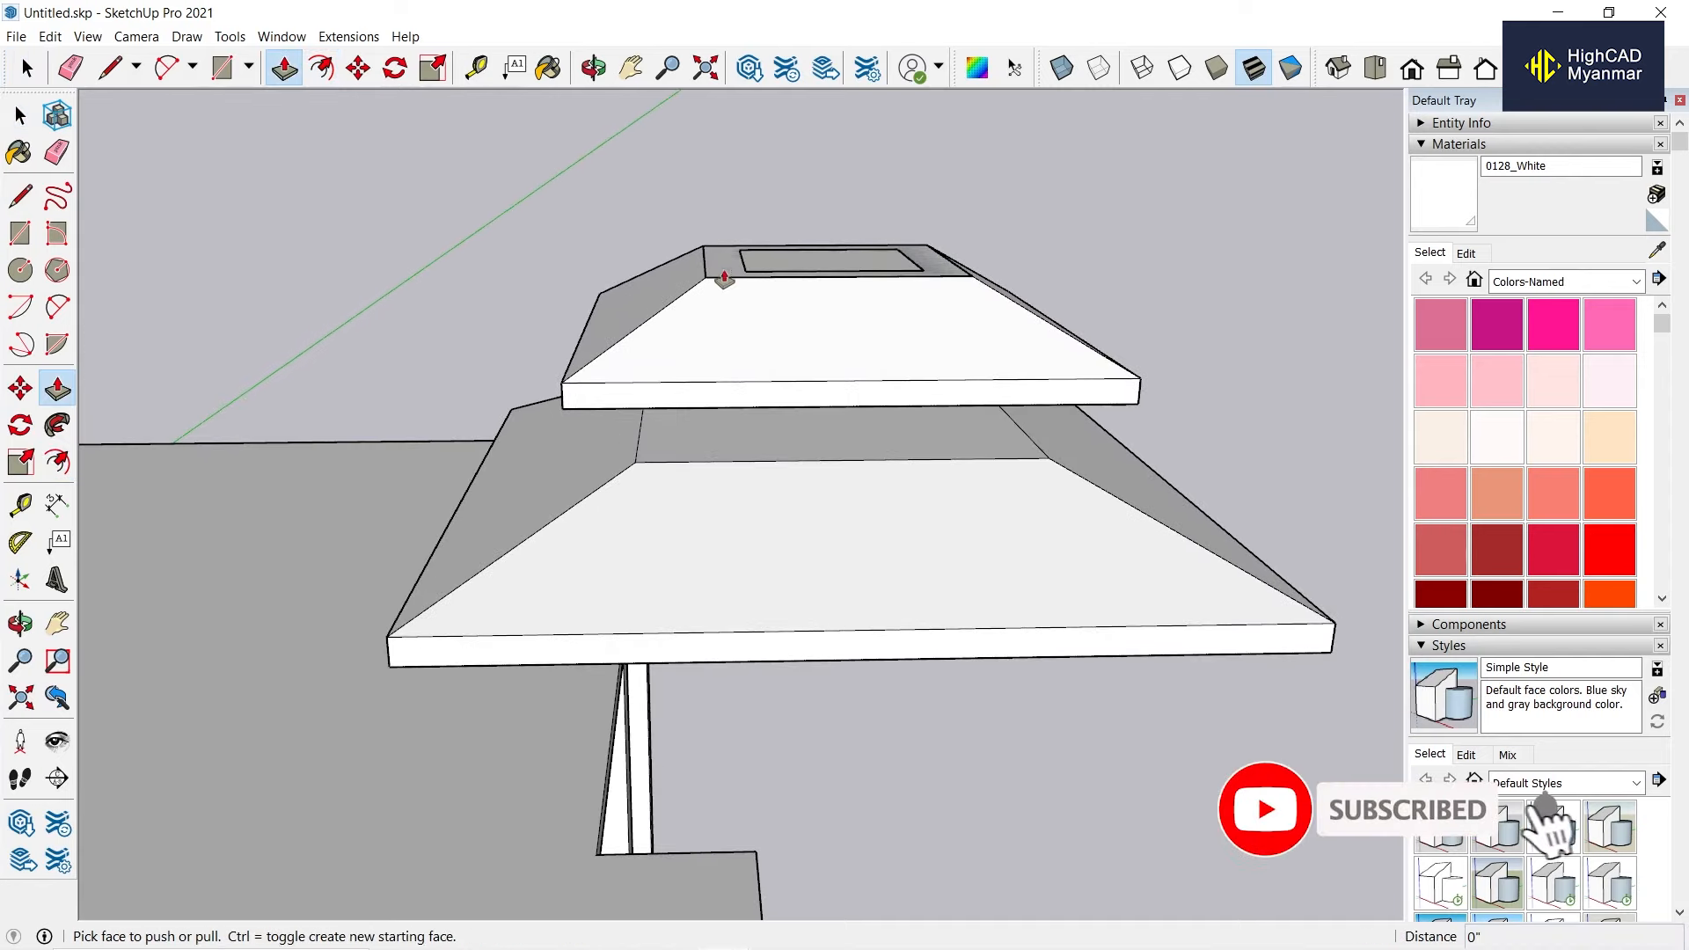
scroll(724, 279, "up", 3)
middle_click_drag(874, 388, 1075, 445)
key("t")
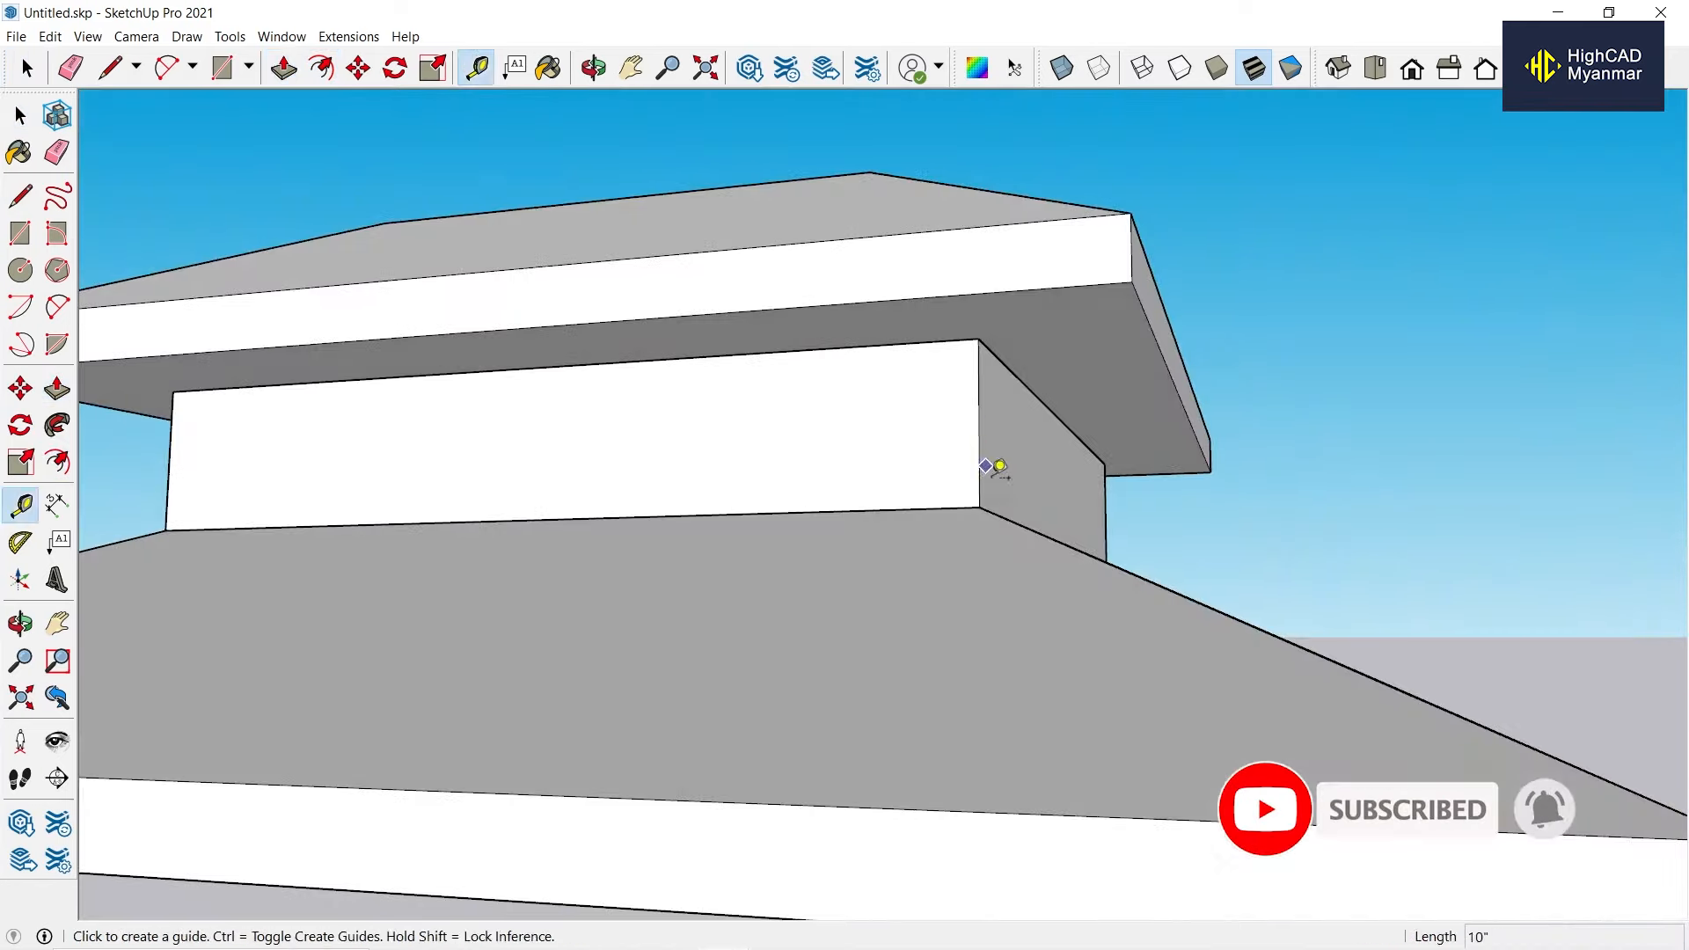
left_click(980, 508)
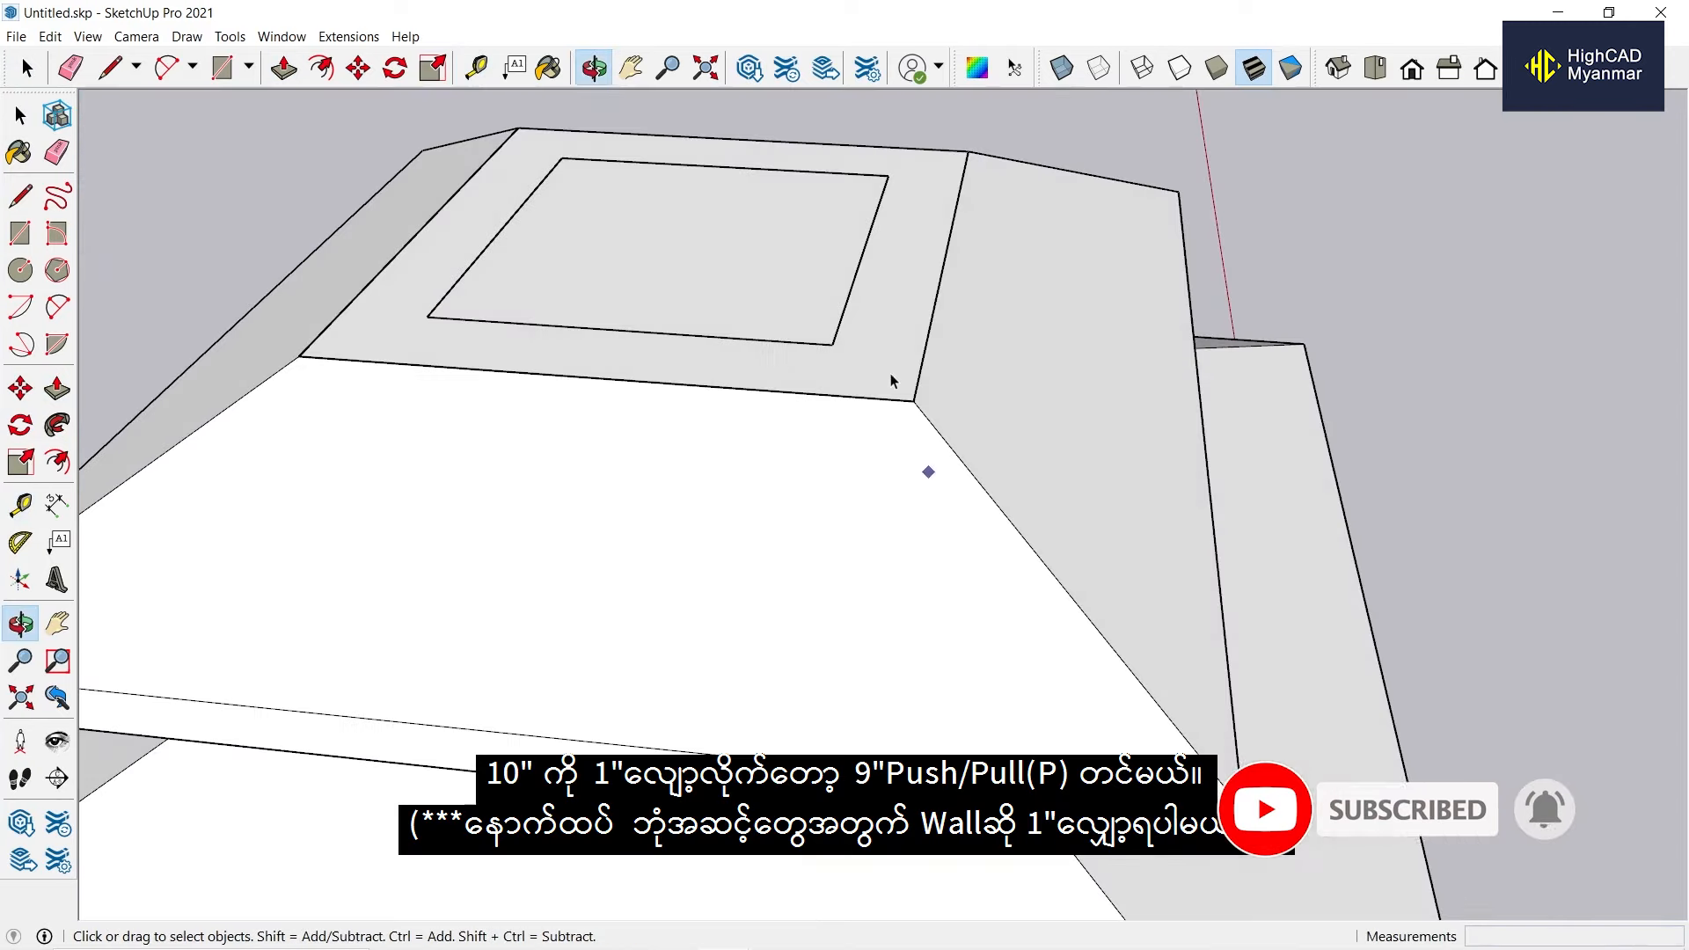
Extrude the ring on top of the second-tier roof 9" upward into a wall.
left_click(845, 373)
key("p")
left_click(846, 370)
type("9")
key("Return")
scroll(865, 263, "down", 2)
Select the whole new wall on the second-tier roof and make it a group.
middle_click_drag(865, 263, 867, 234)
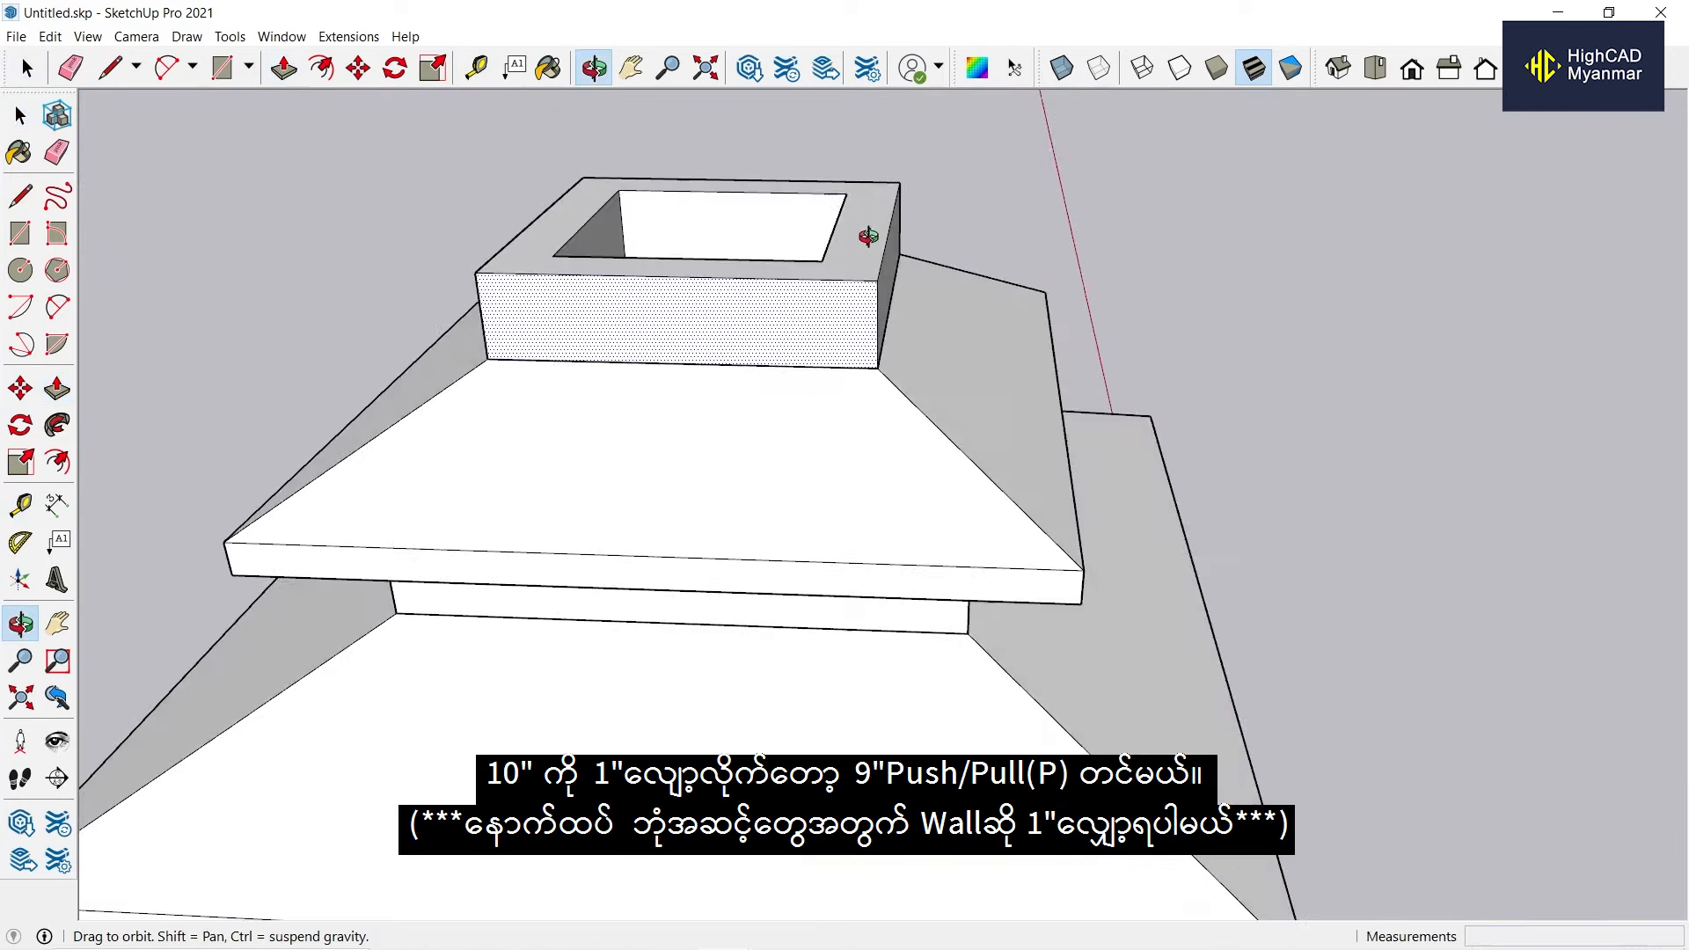
key("space")
triple_click(757, 320)
right_click(755, 319)
left_click(816, 483)
scroll(816, 457, "down", 2)
middle_click_drag(816, 449, 739, 467)
Draw a rectangle across the top of the wall on the second-tier roof and reverse its face.
scroll(739, 467, "up", 2)
key("r")
left_click(414, 475)
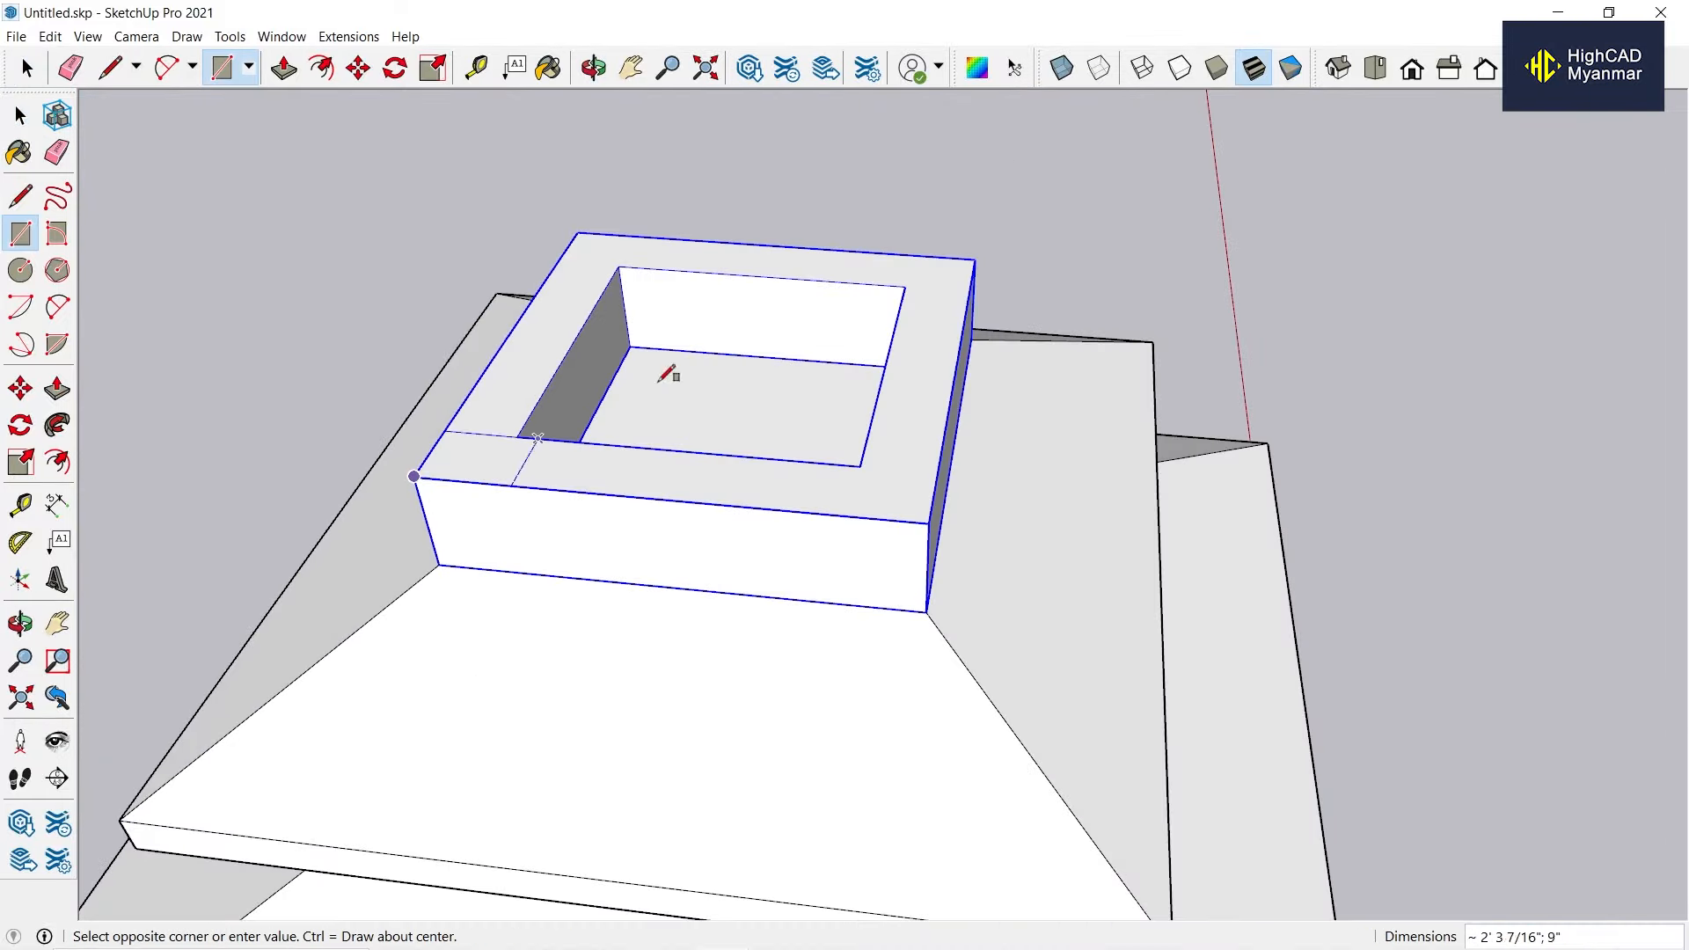
left_click(975, 258)
middle_click_drag(975, 257, 920, 185)
scroll(777, 331, "up", 2)
key("space")
left_click(772, 328)
right_click(771, 328)
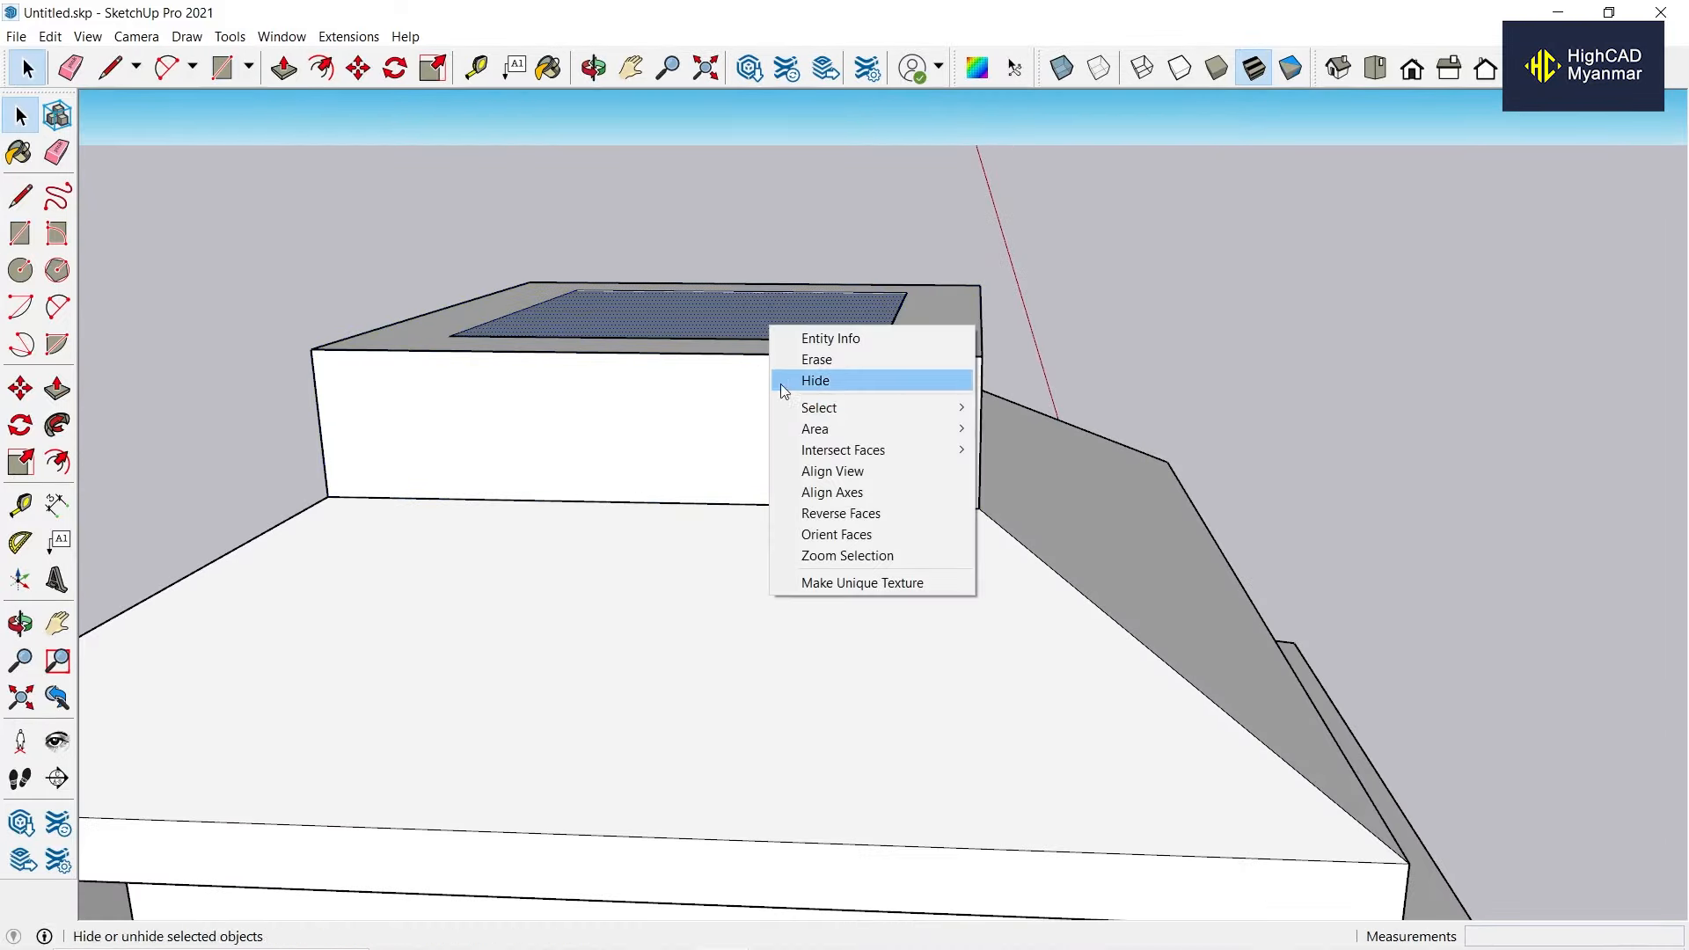
left_click(843, 518)
Measure the second-tier roof's eave overhang from the top corner of the wall beneath it.
middle_click_drag(843, 518, 1047, 467)
scroll(1056, 452, "up", 2)
key("l")
left_click(989, 412)
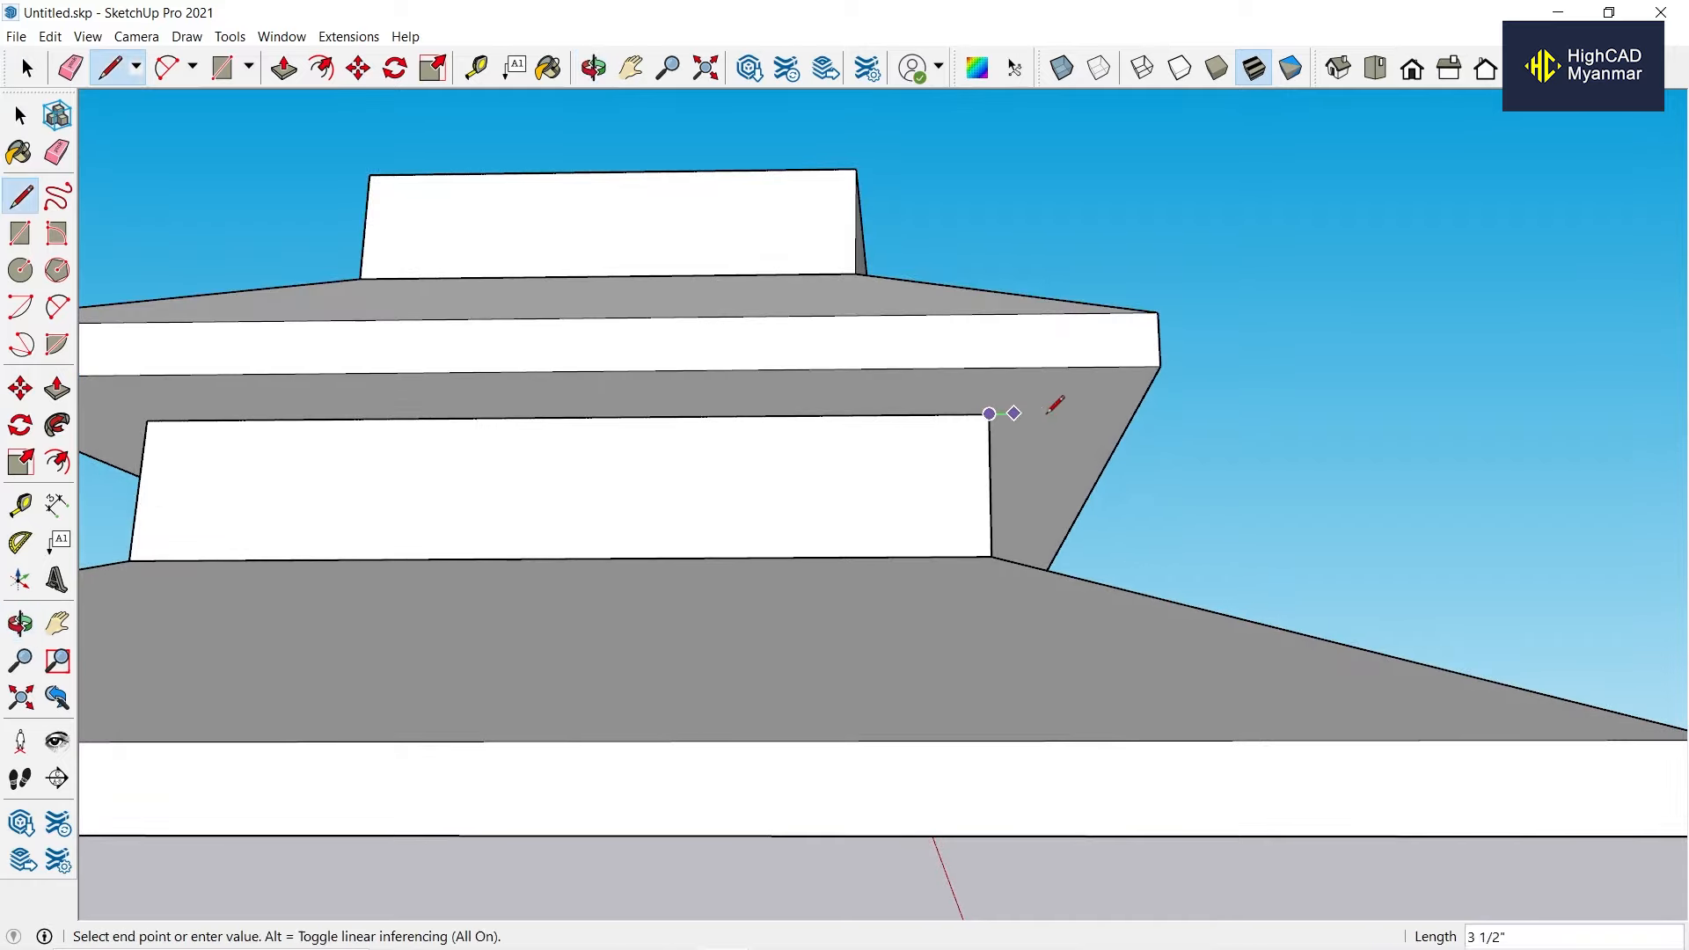
key("space")
middle_click_drag(1018, 332, 932, 256)
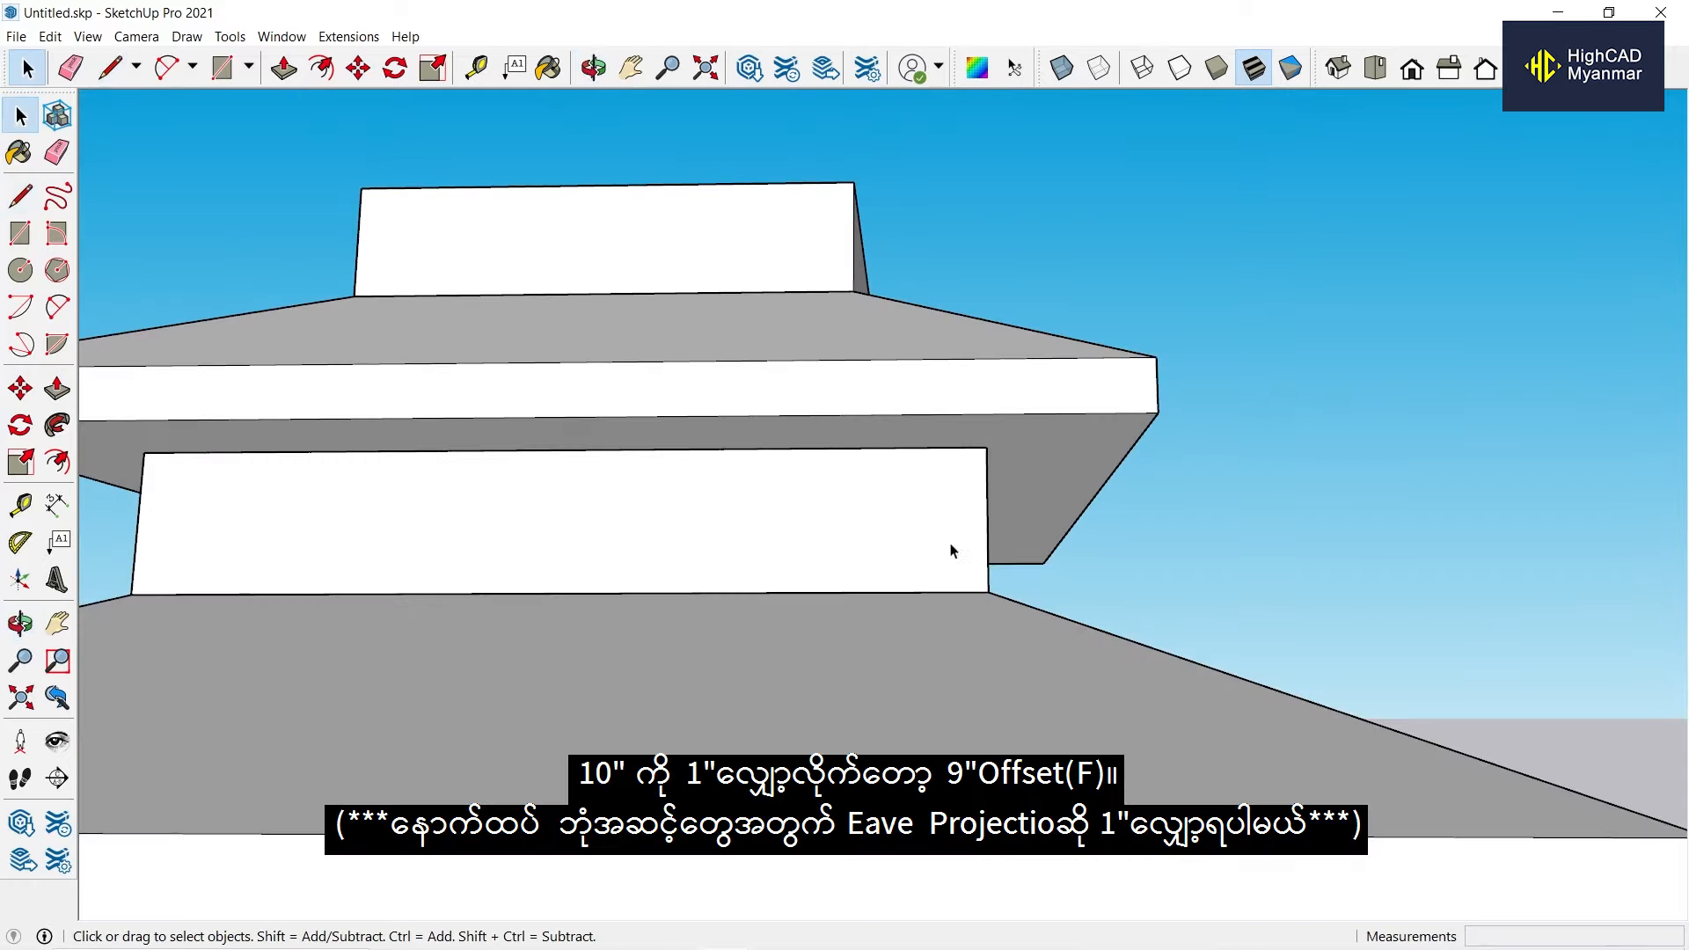
scroll(1068, 434, "down", 3)
Offset the edges of the face on top of the upper wall 9" outward to outline the third-tier eaves.
middle_click_drag(1048, 435, 878, 566)
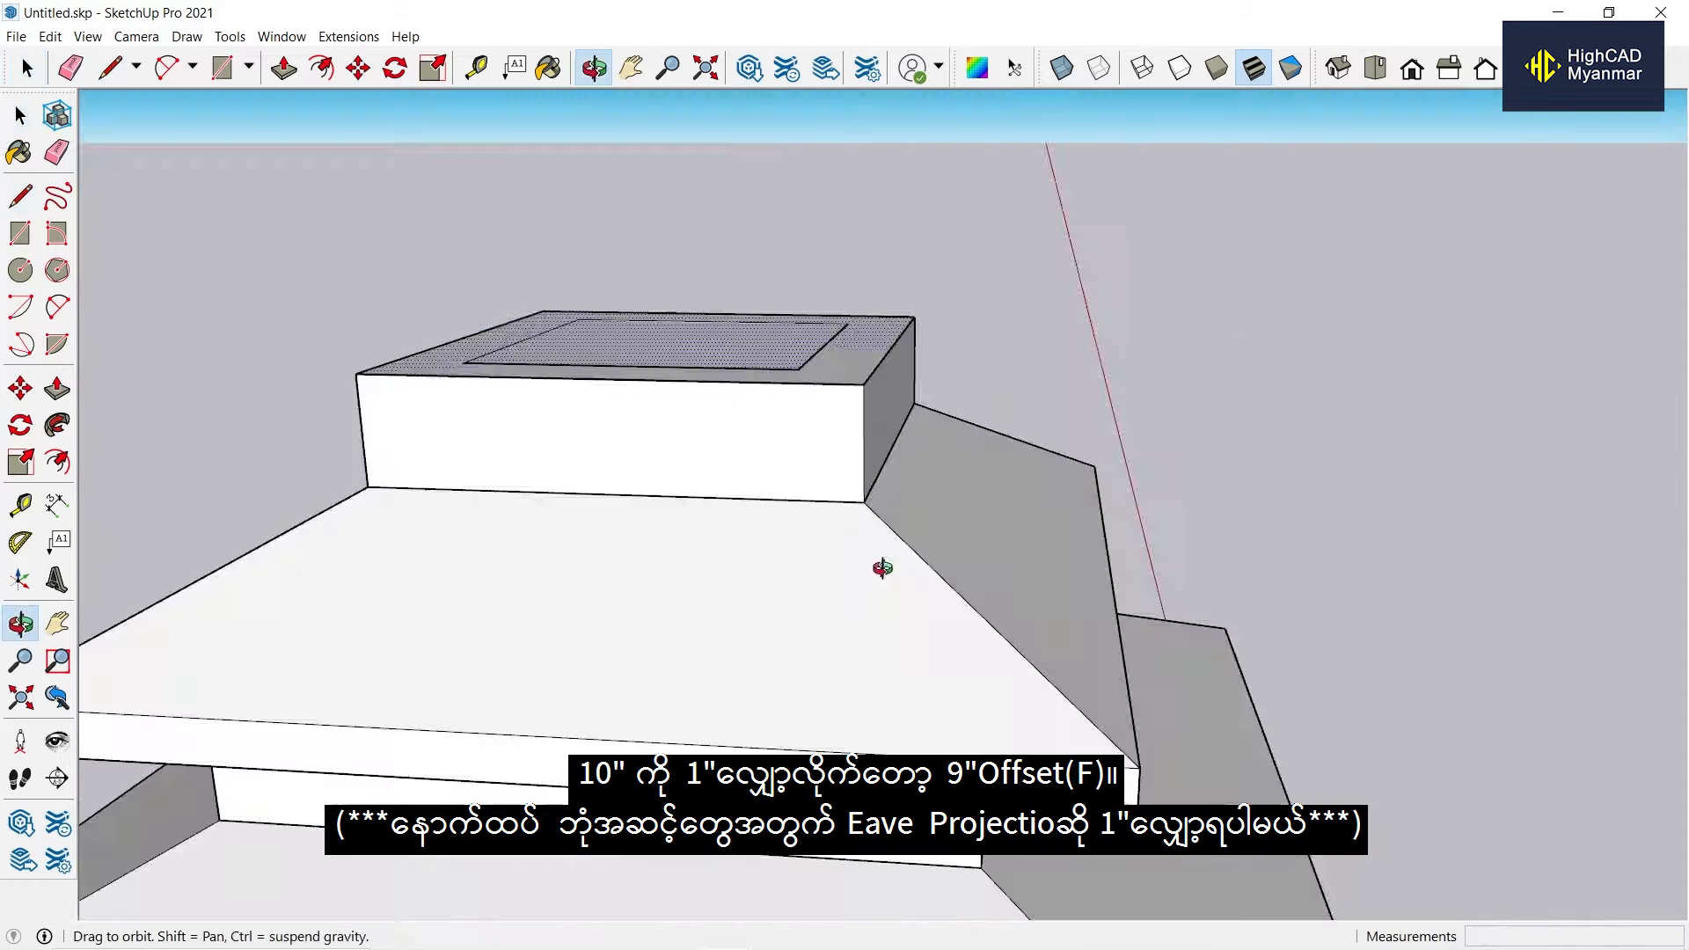
scroll(813, 451, "up", 3)
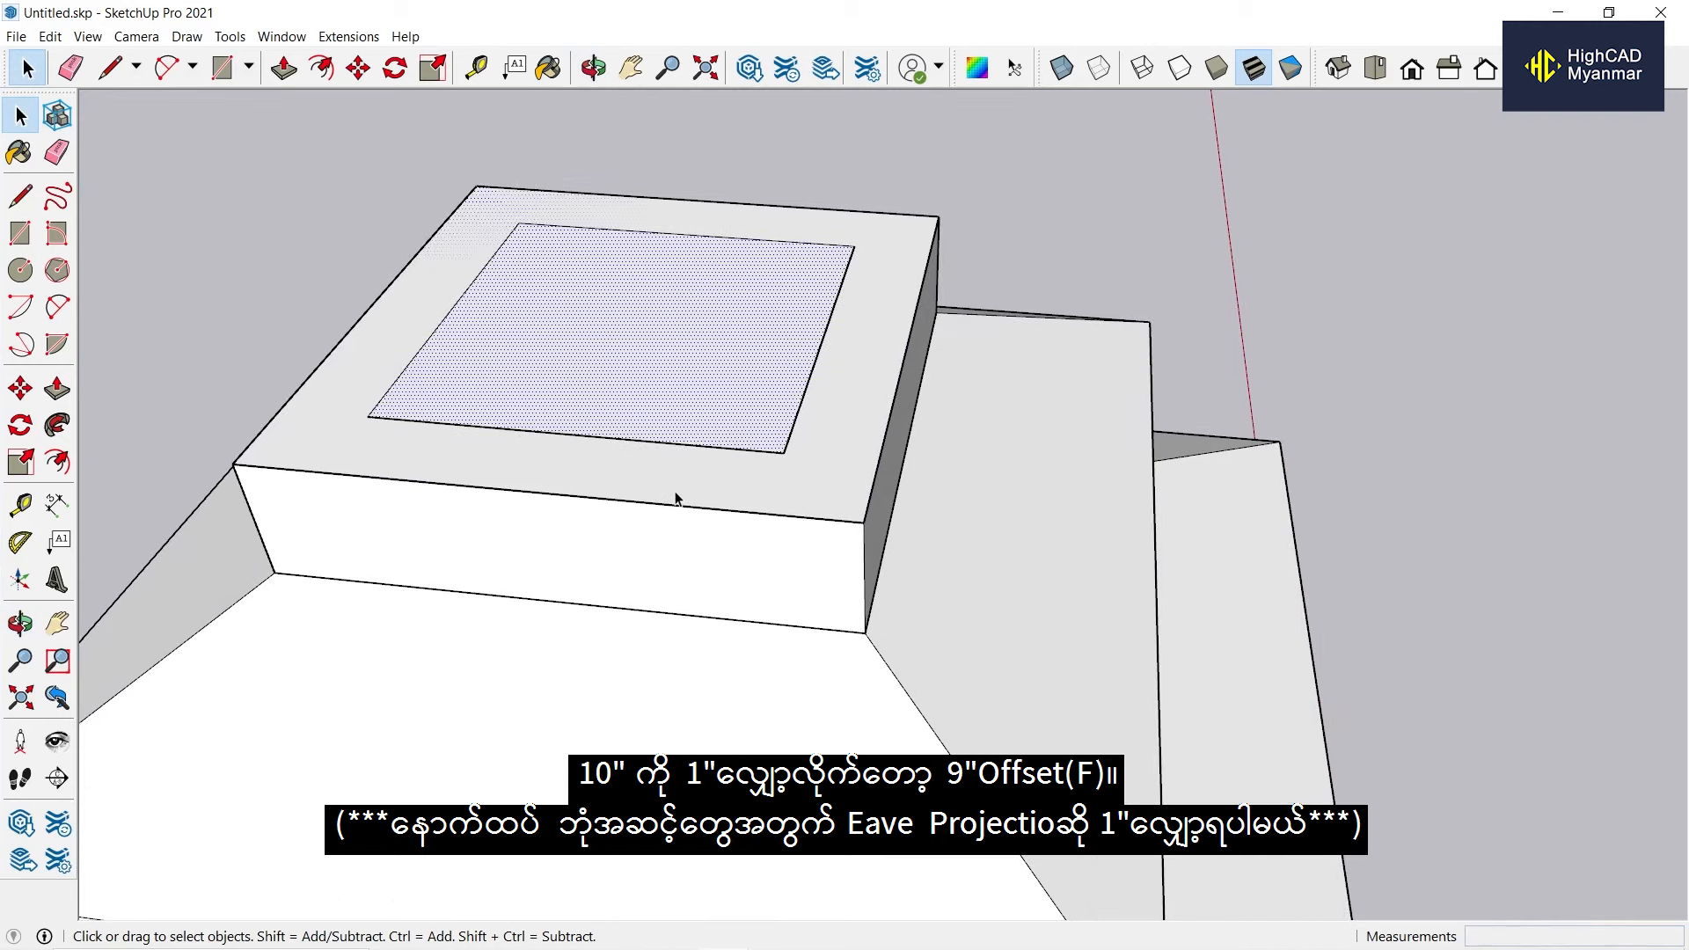
key("f")
left_click(880, 475)
left_click(1001, 495)
key("space")
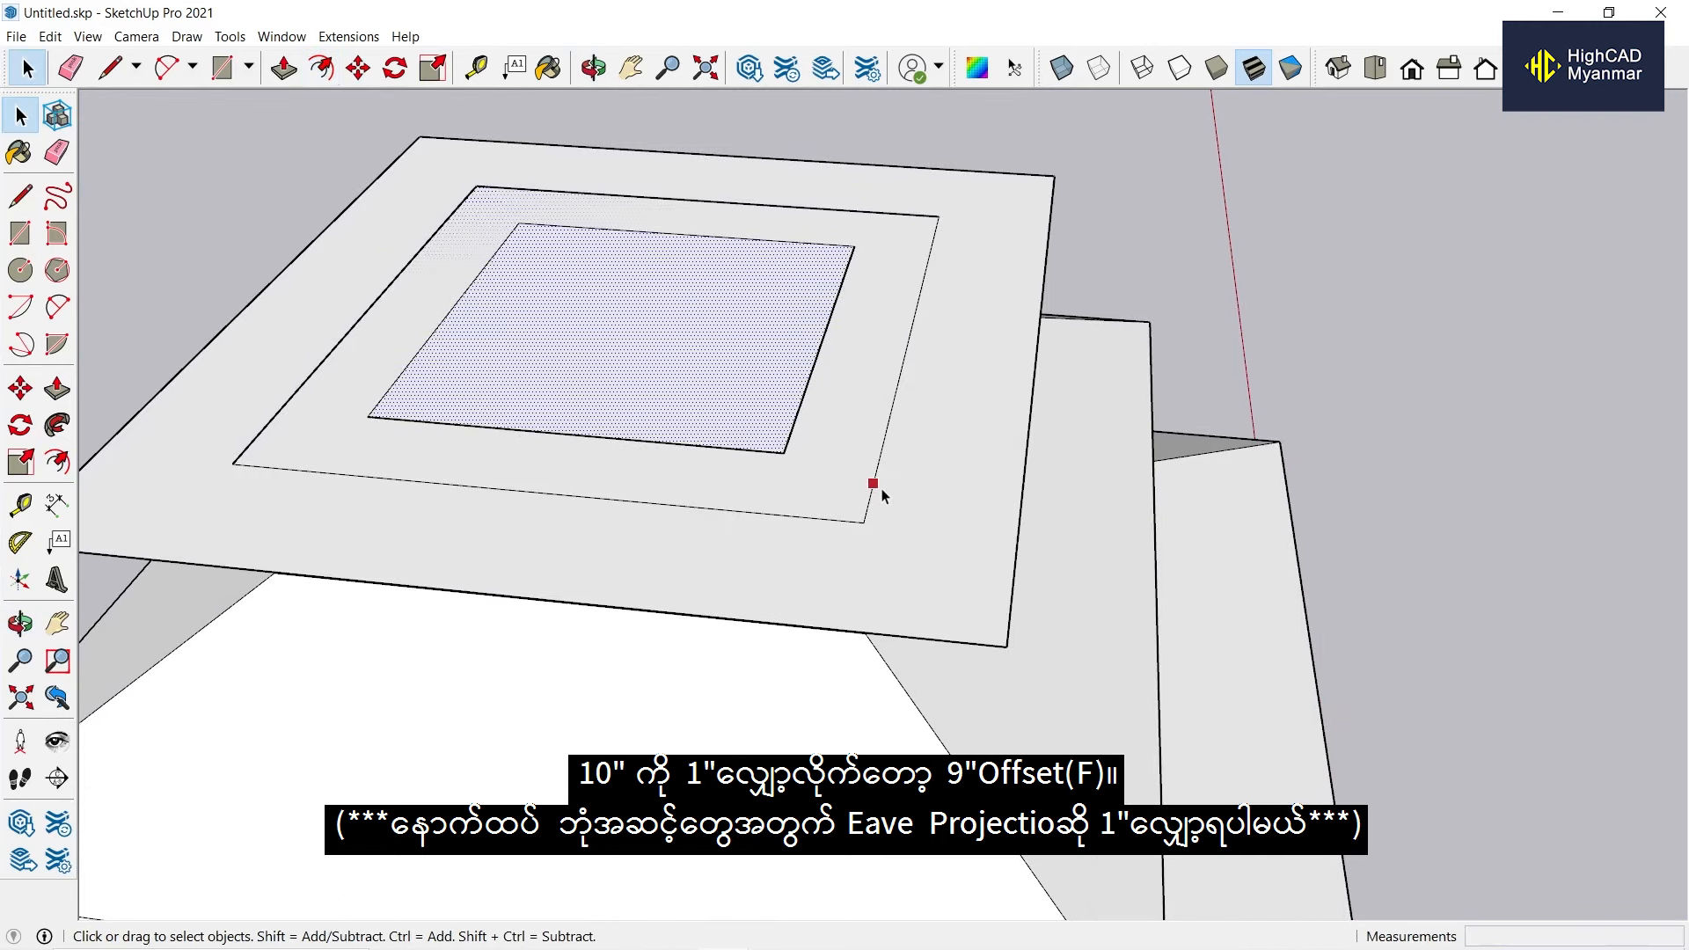
Erase the inner outline edges left by the offset so the third-tier eave outline is a single face.
key("e")
middle_click_drag(554, 503, 637, 322)
key("space")
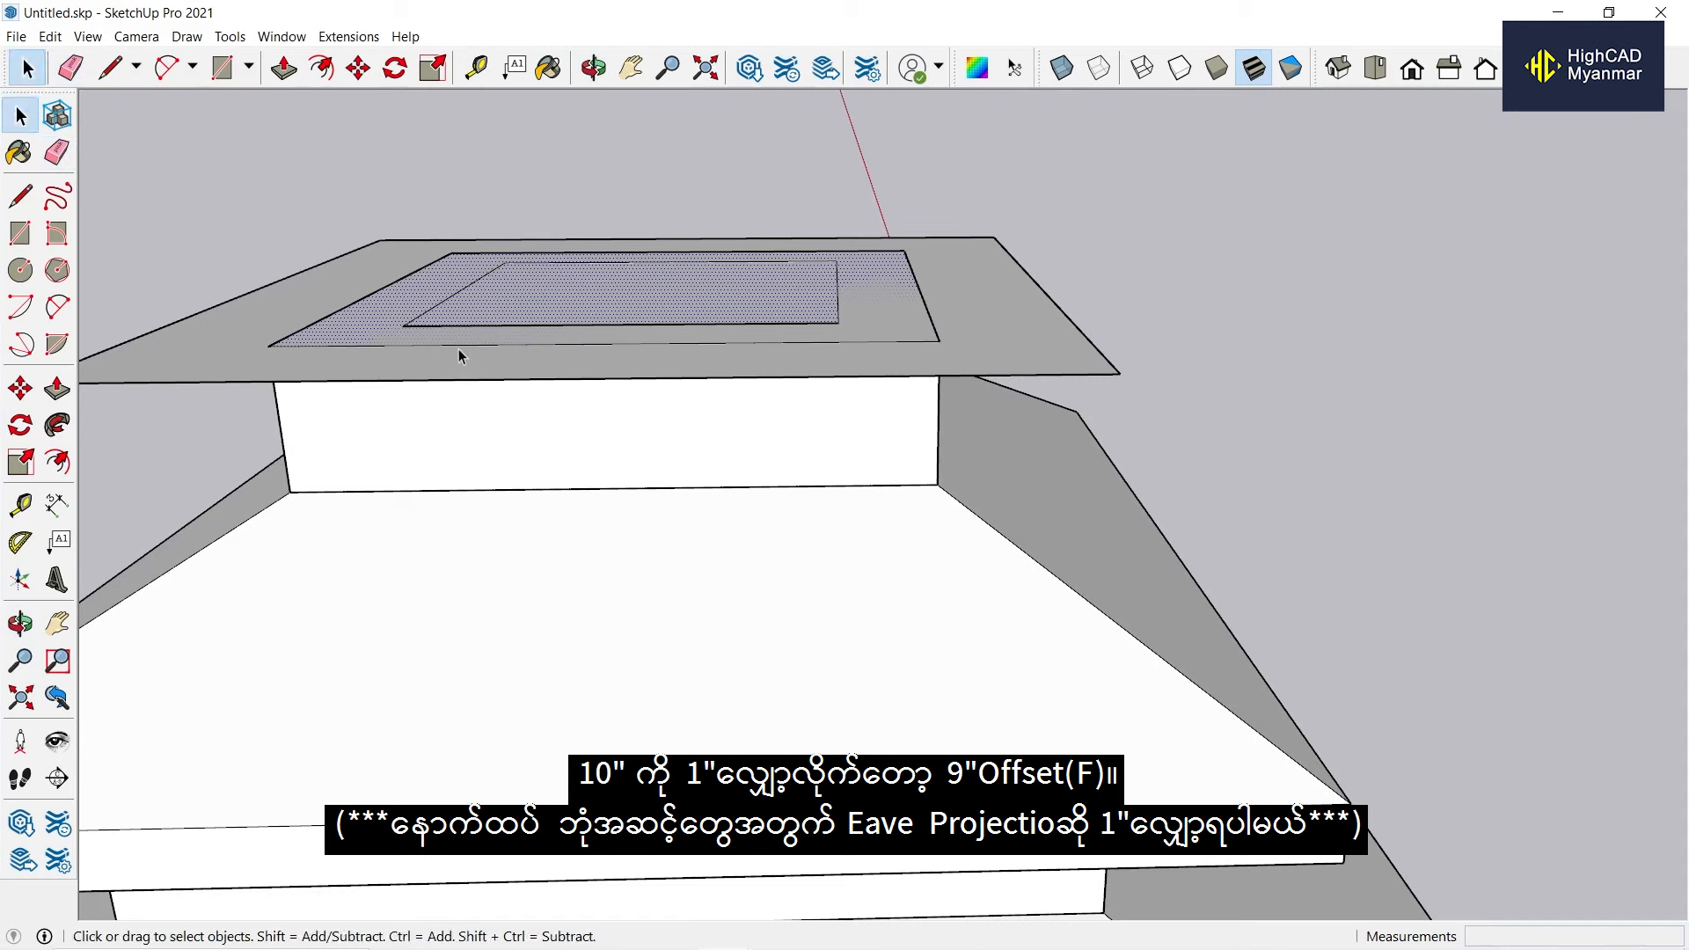
middle_click_drag(458, 356, 531, 524)
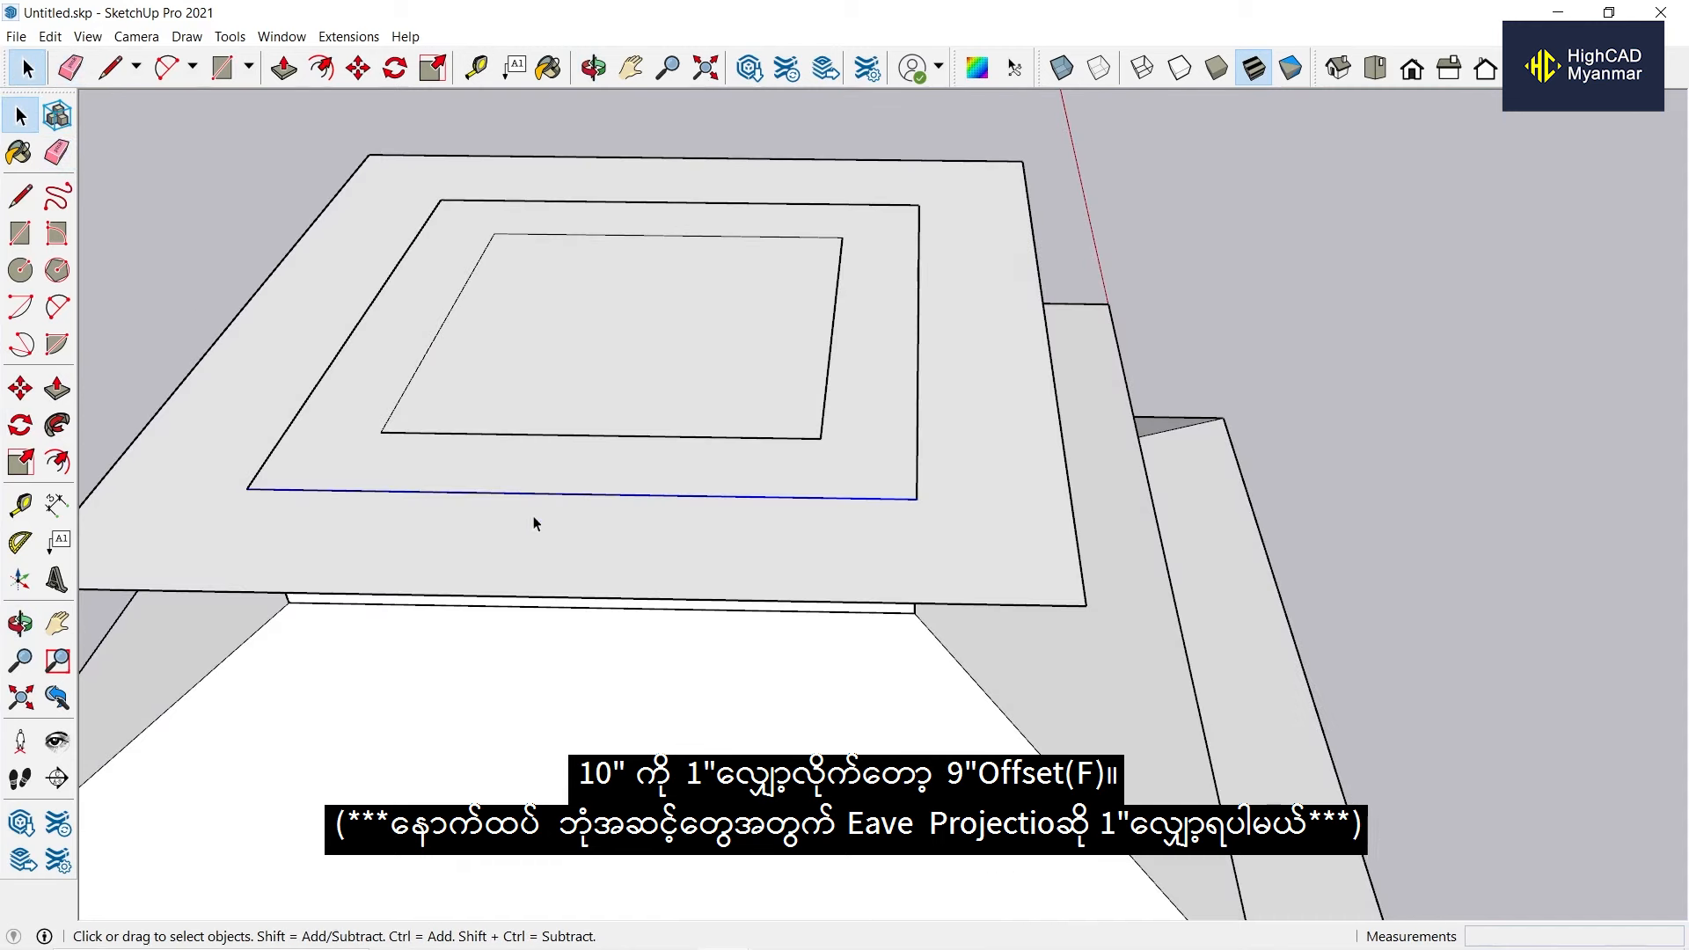
left_click(917, 383)
left_click(862, 204)
left_click(856, 208)
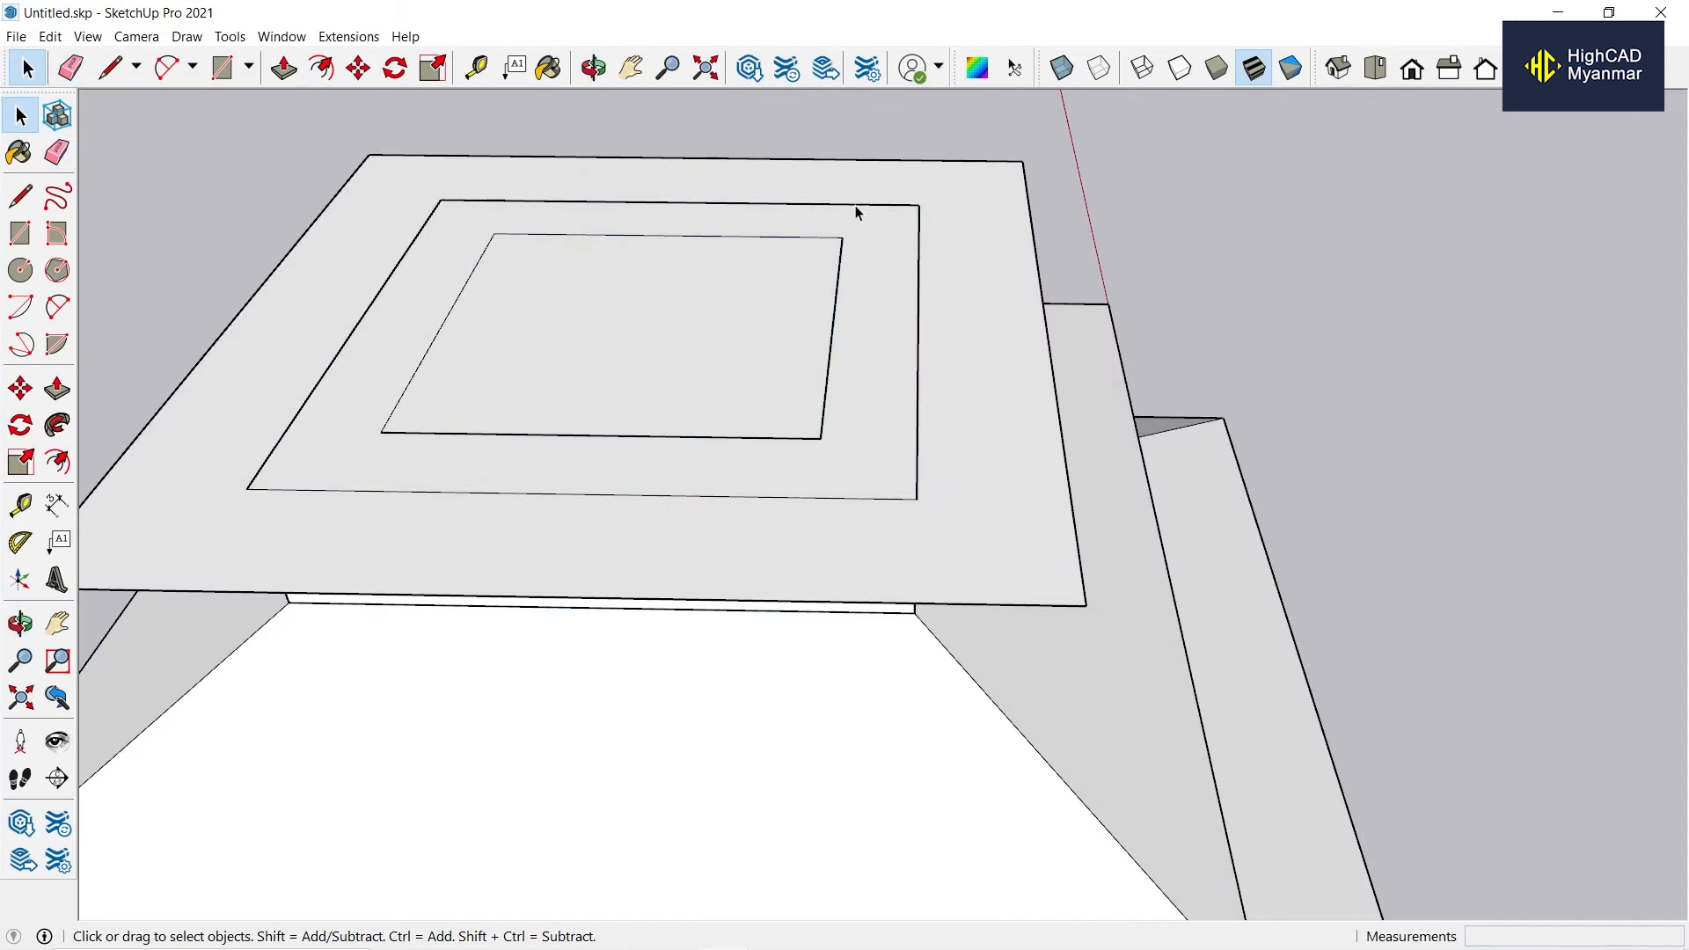
left_click(984, 558)
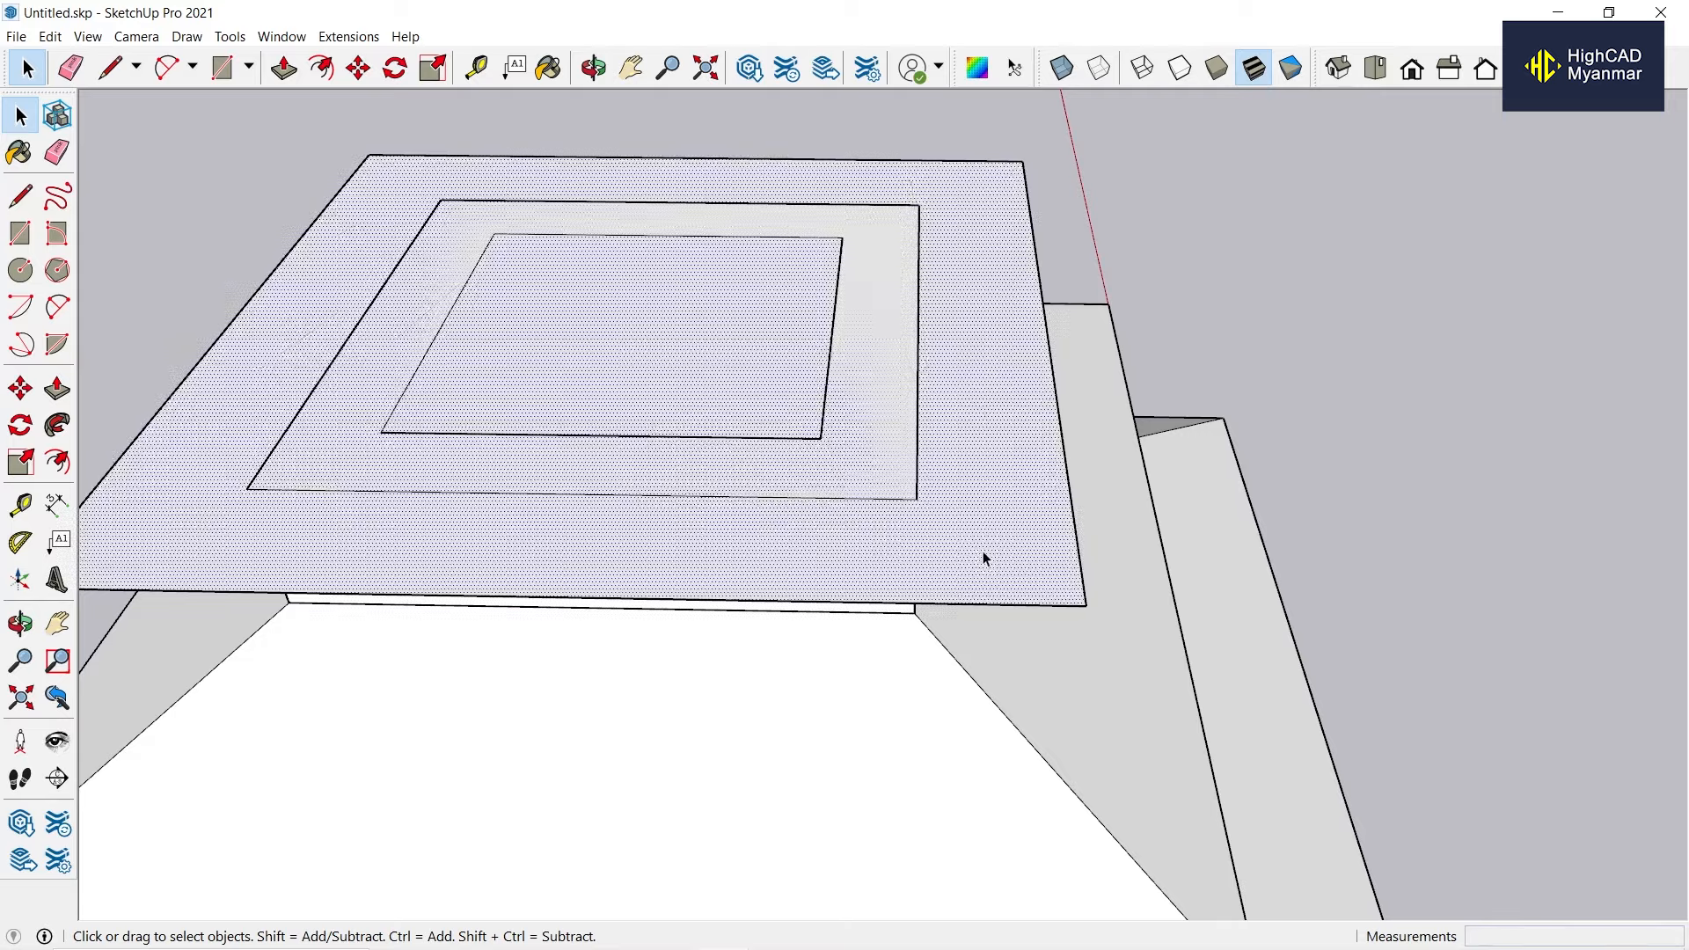
Extrude the third-tier eave face into a thin slab and draw a triangular roof profile rising from its centre.
middle_click_drag(983, 558, 999, 408)
key("p")
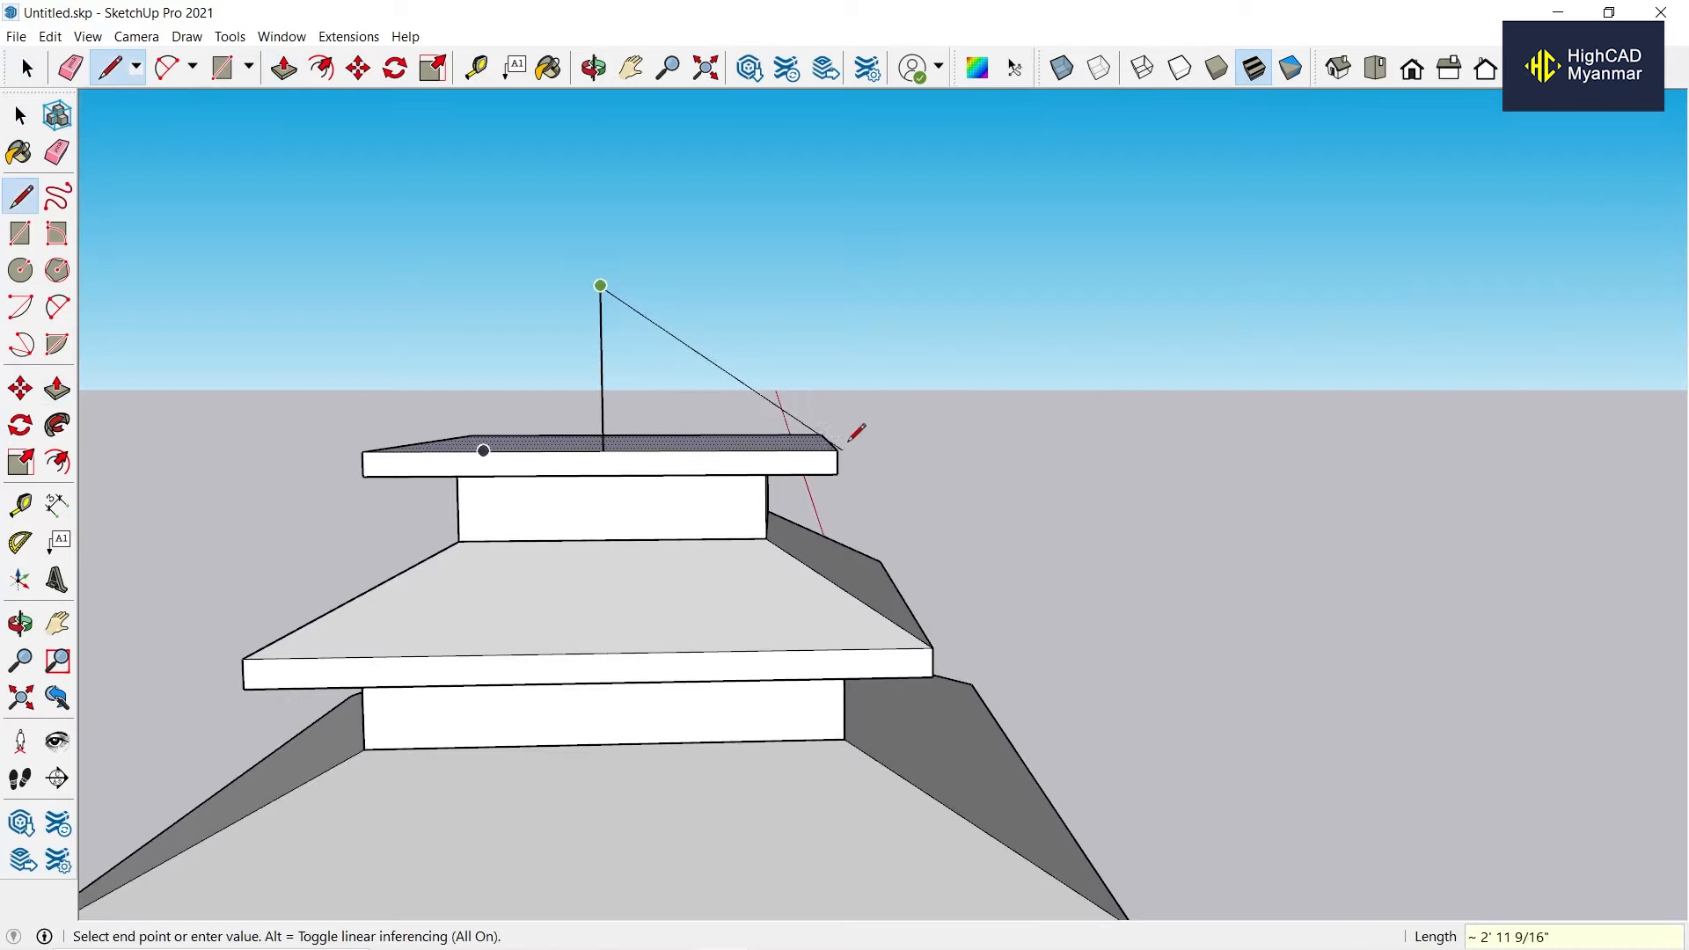
left_click(847, 440)
key("space")
Sweep the triangular profile around the third-tier slab with Follow Me to form a pyramid roof.
middle_click_drag(838, 445, 732, 400)
left_click(56, 425)
middle_click_drag(615, 460, 616, 387)
Draw lines between the midpoints of the third-tier pyramid's hip edges to mark where it is cut.
key("l")
left_click(753, 422)
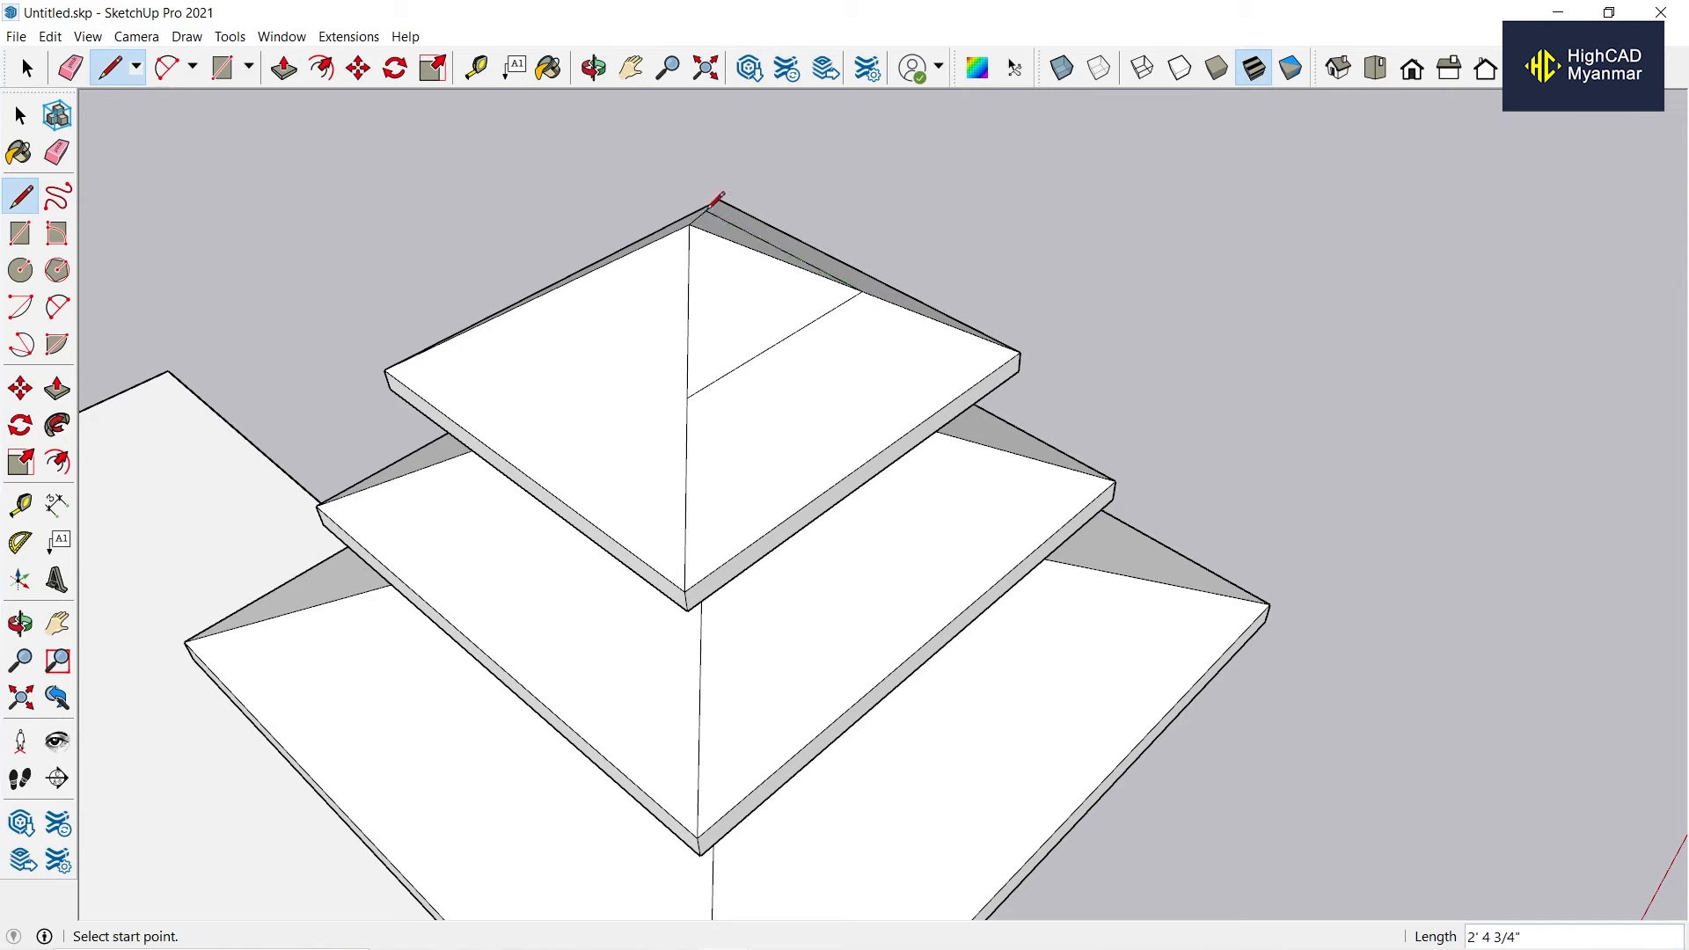
middle_click_drag(712, 205, 703, 222)
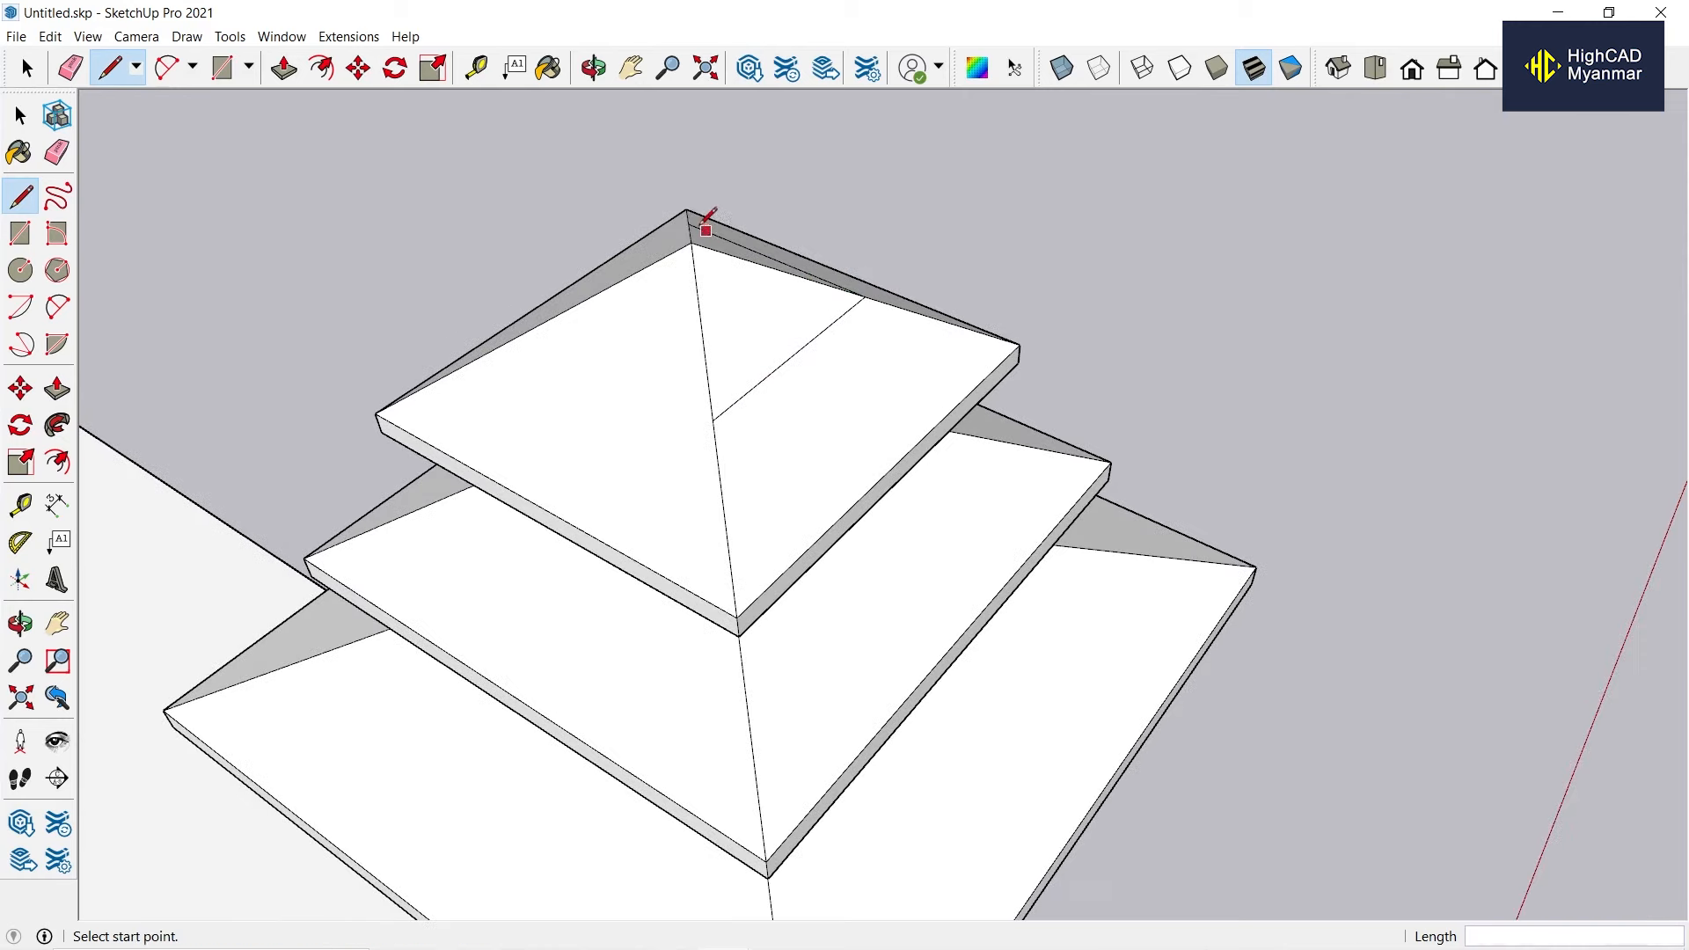
left_click(529, 330)
middle_click_drag(541, 329, 822, 211)
Erase the third-tier pyramid's tip above the cut lines and make the remaining roof a group.
key("space")
left_click_drag(750, 196, 641, 276)
right_click(637, 280)
left_click(672, 322)
mouse_move(755, 357)
middle_mouse_down()
mouse_move(736, 366)
mouse_move(772, 341)
middle_mouse_up()
left_click(772, 341)
right_click(772, 341)
left_click(818, 493)
Draw a rectangle across the third-tier roof's open top and offset its edges inward to outline a wall.
middle_click_drag(818, 493, 666, 442)
scroll(666, 442, "up", 3)
key("r")
left_click(552, 287)
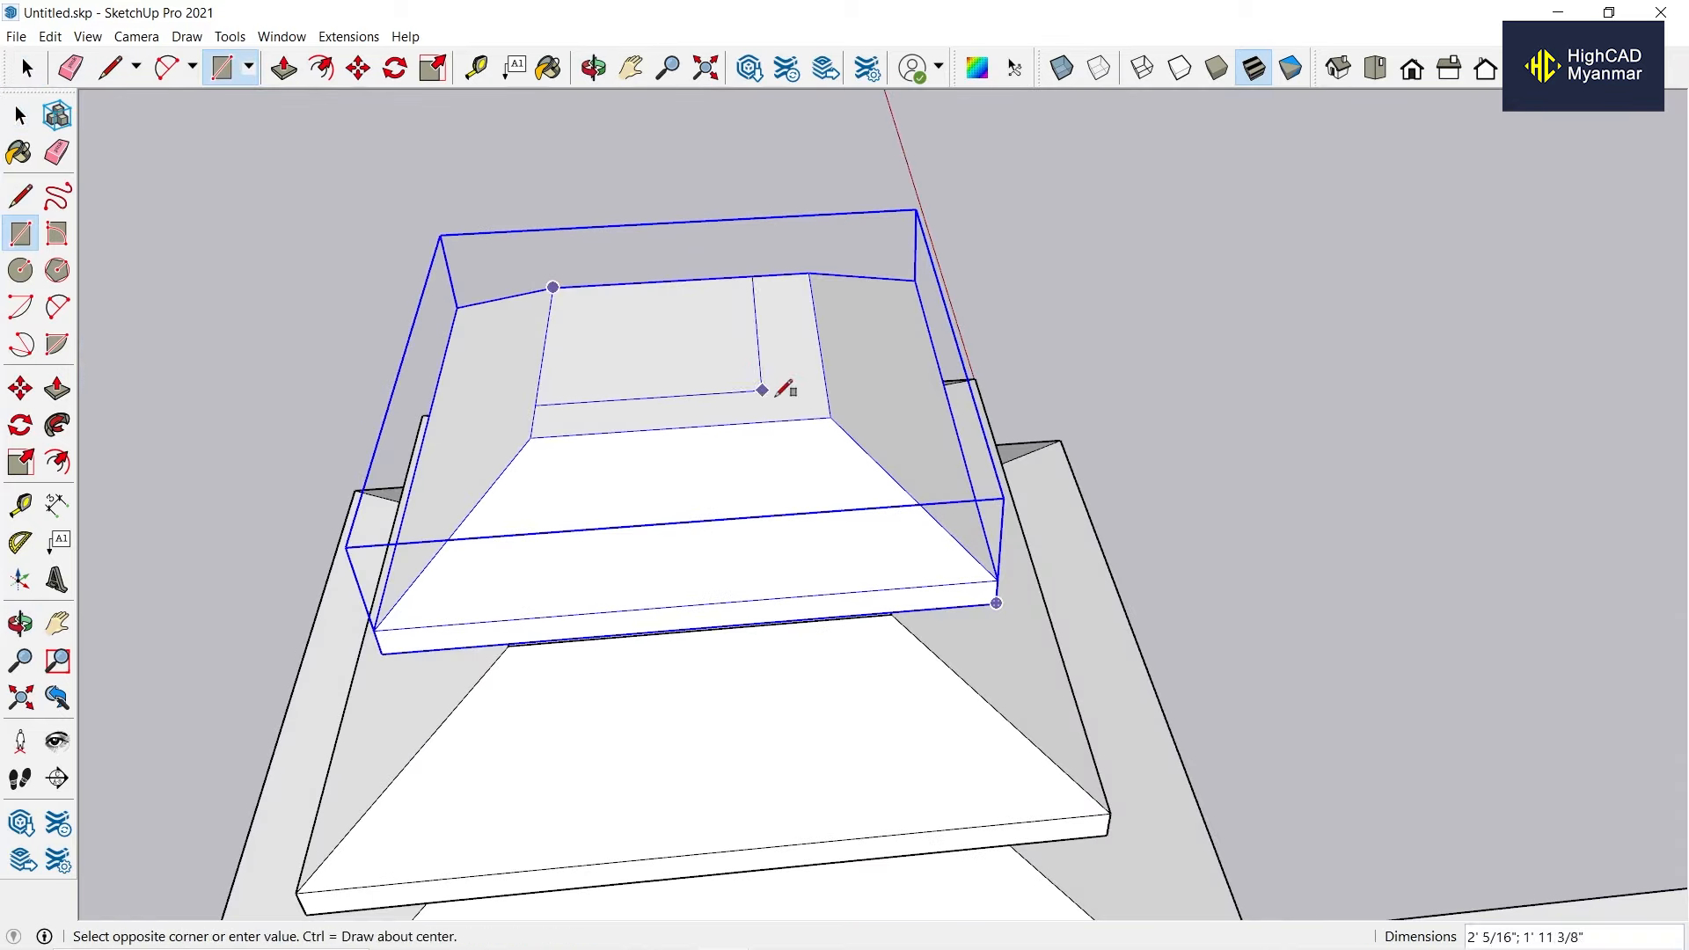
key("space")
key("f")
left_click(659, 298)
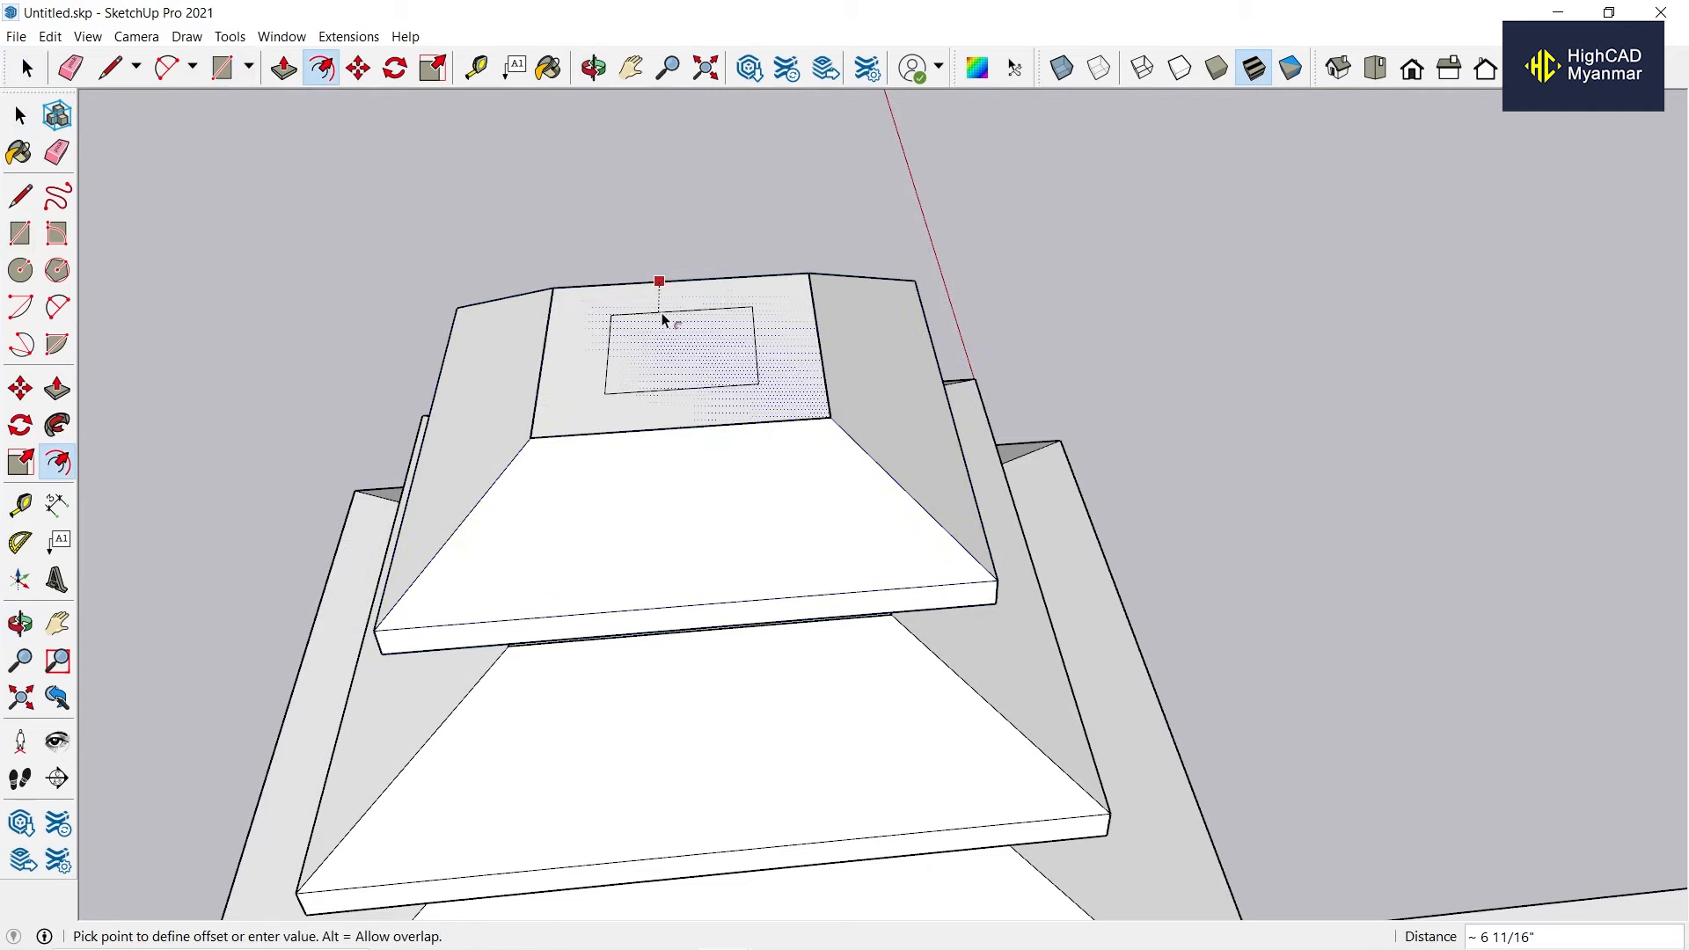
left_click(663, 312)
Erase the inner face of the outline on the third-tier roof and extrude the remaining ring upward into a wall.
key("space")
right_click(684, 343)
left_click(741, 377)
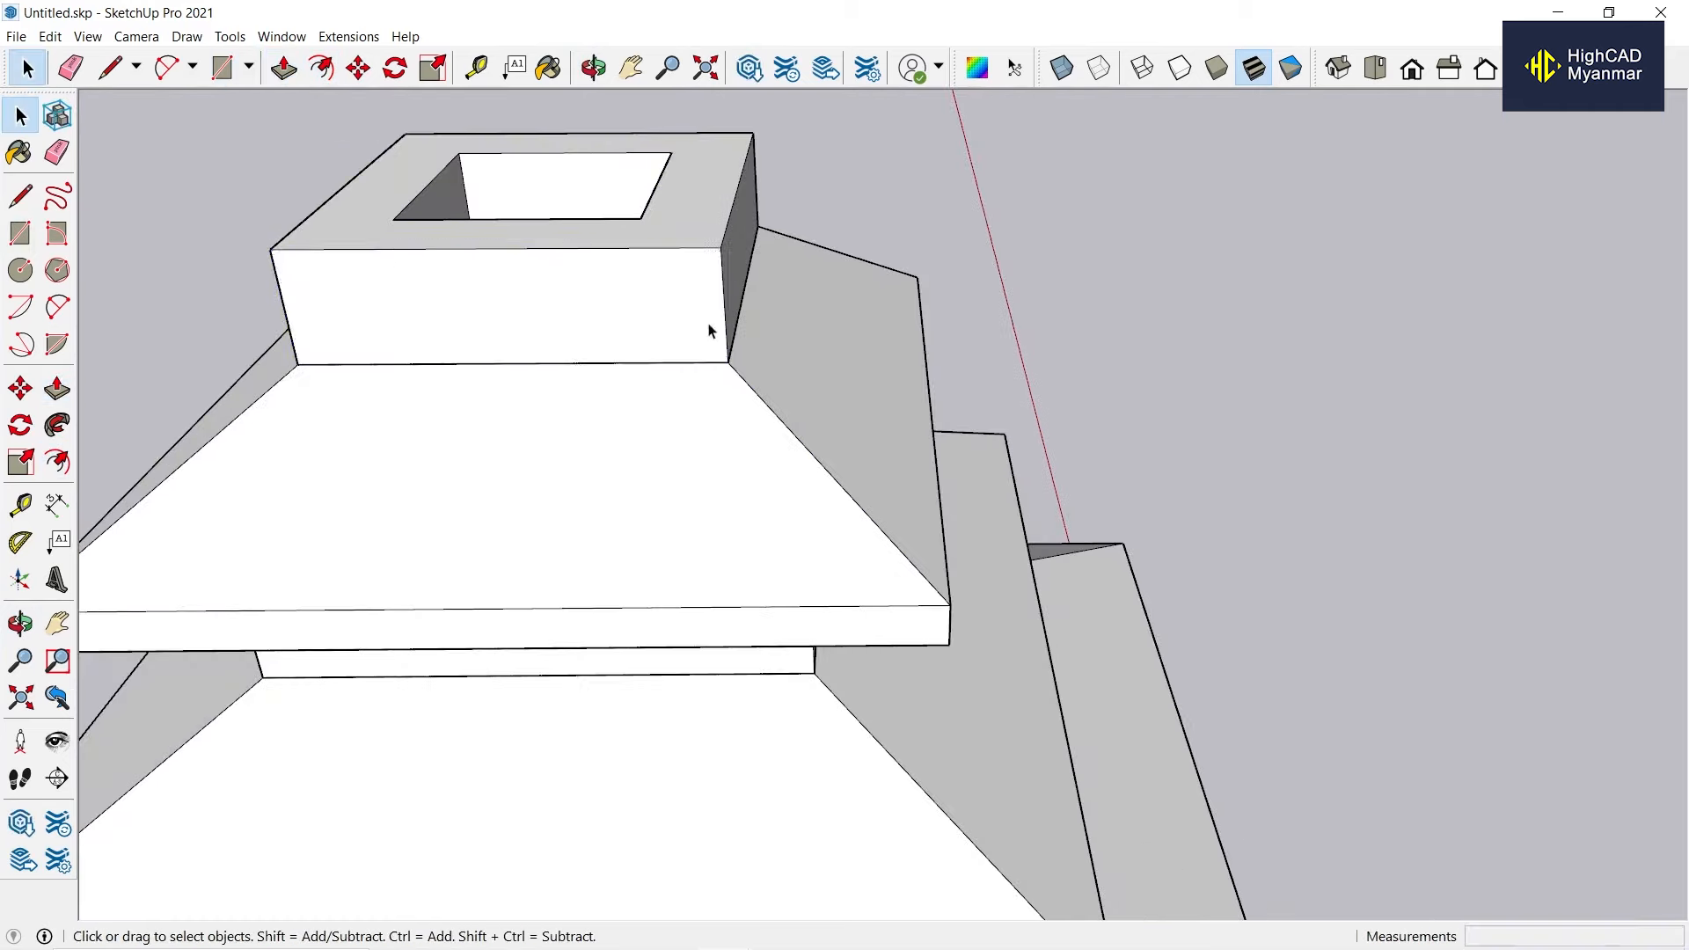
Select the whole new wall on the third-tier roof and make it a group.
triple_click(675, 301)
right_click(674, 302)
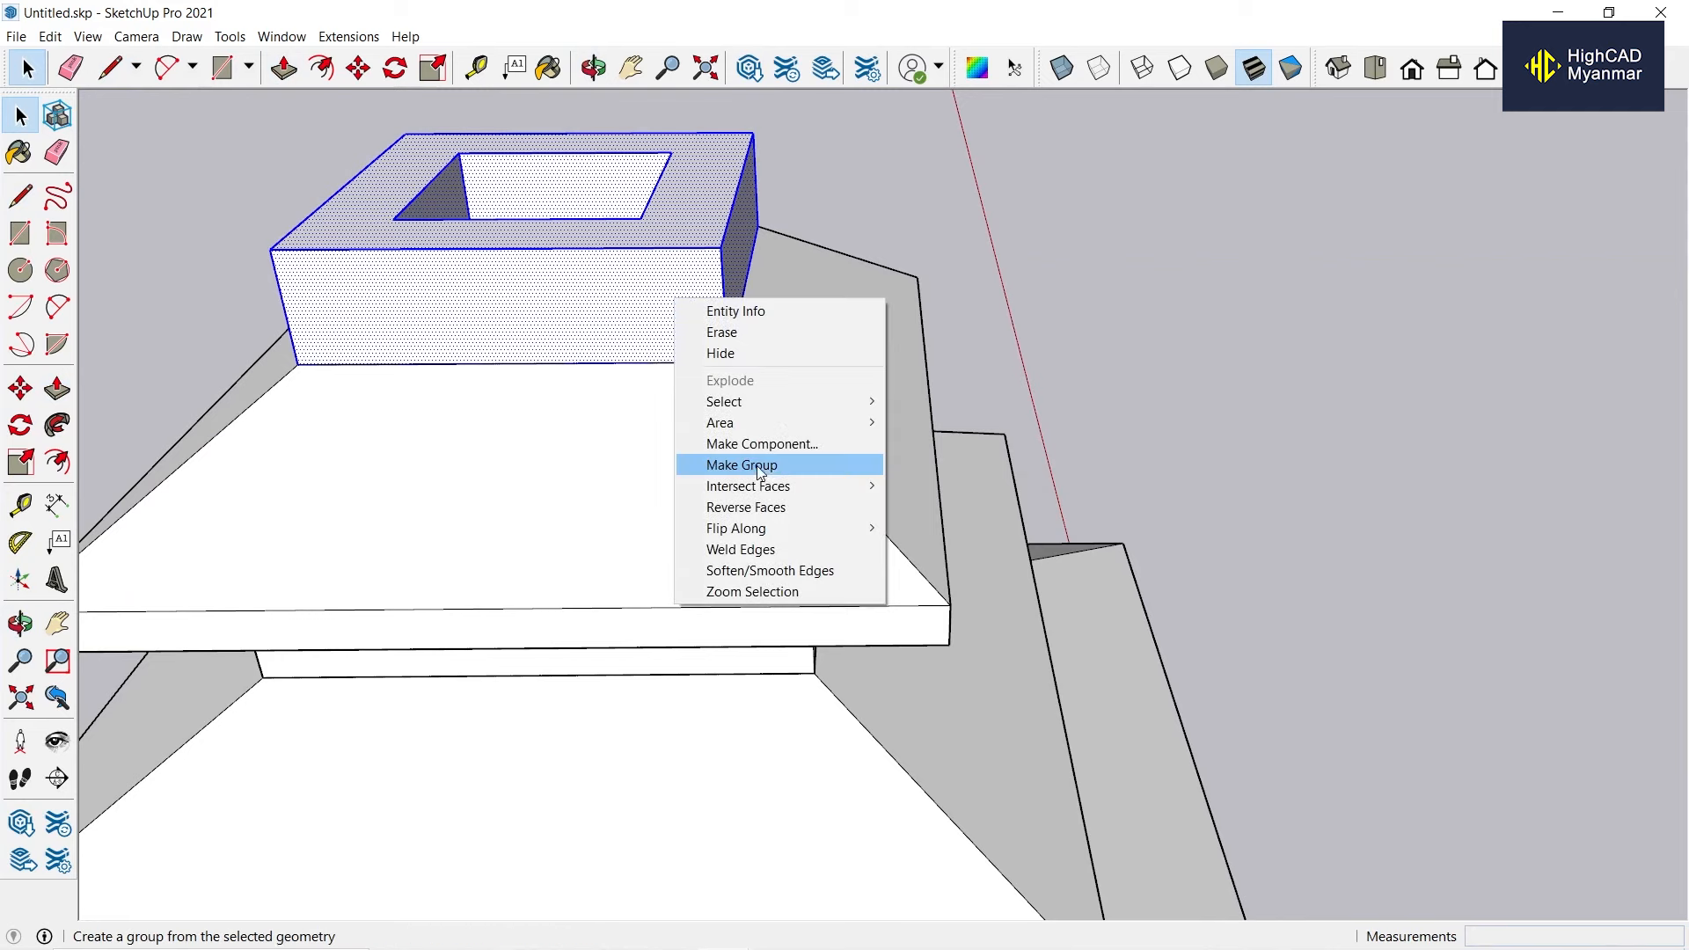
left_click(754, 464)
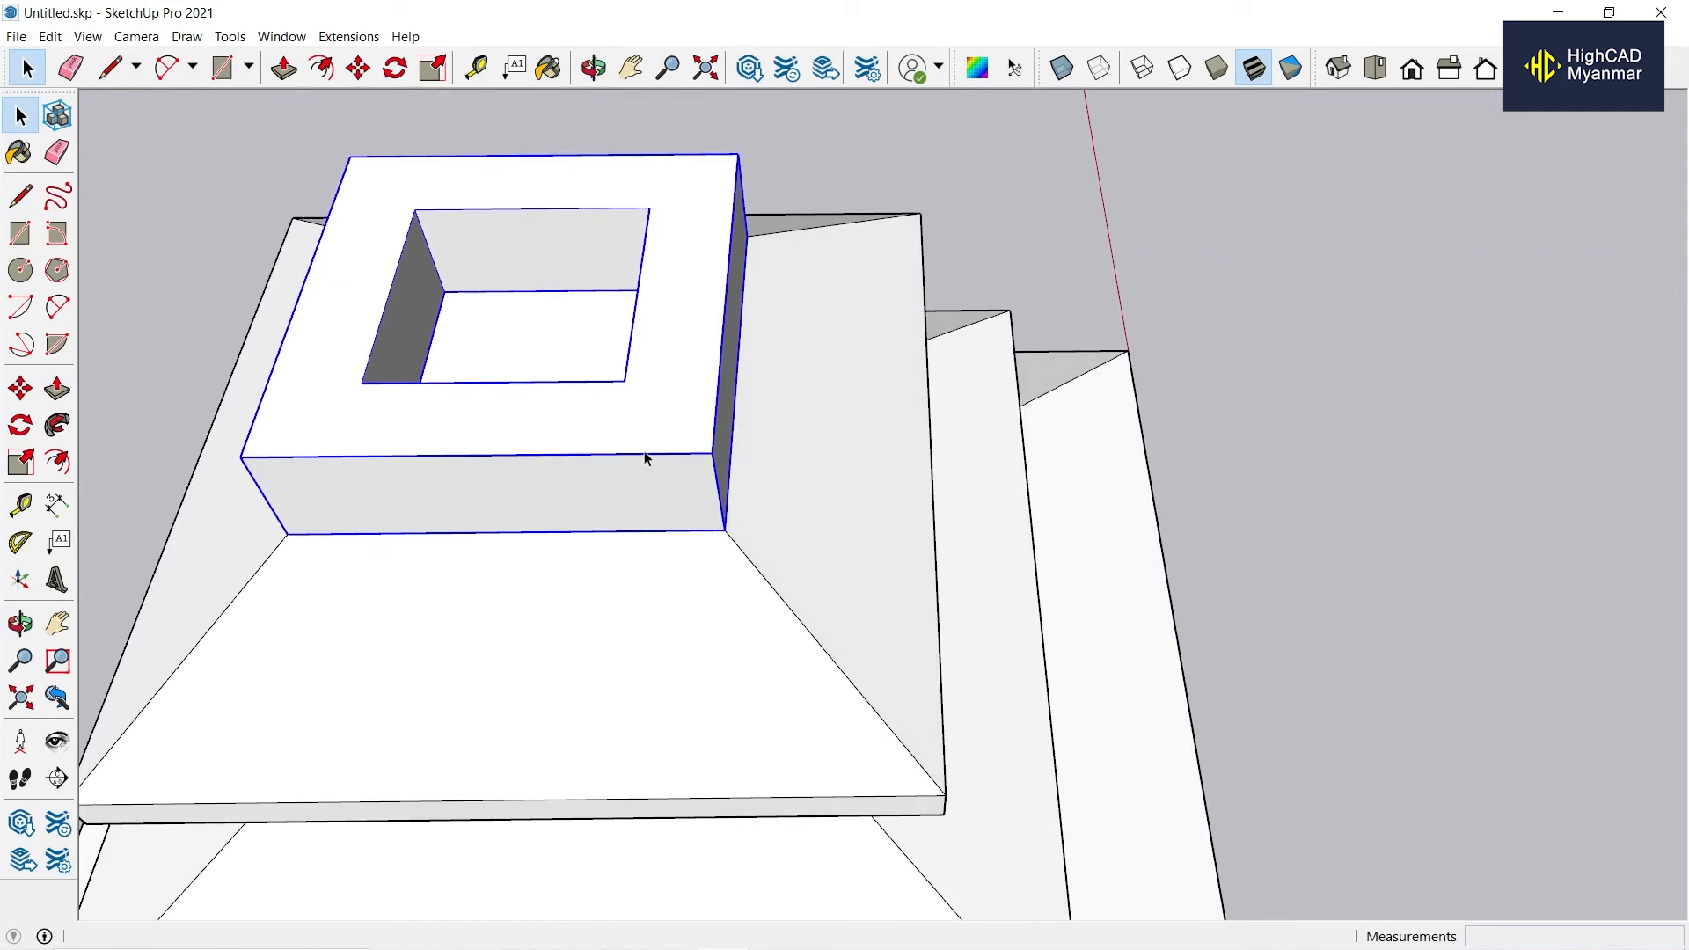
Draw a rectangle across the top of the third-tier roof's wall and reverse its face.
key("r")
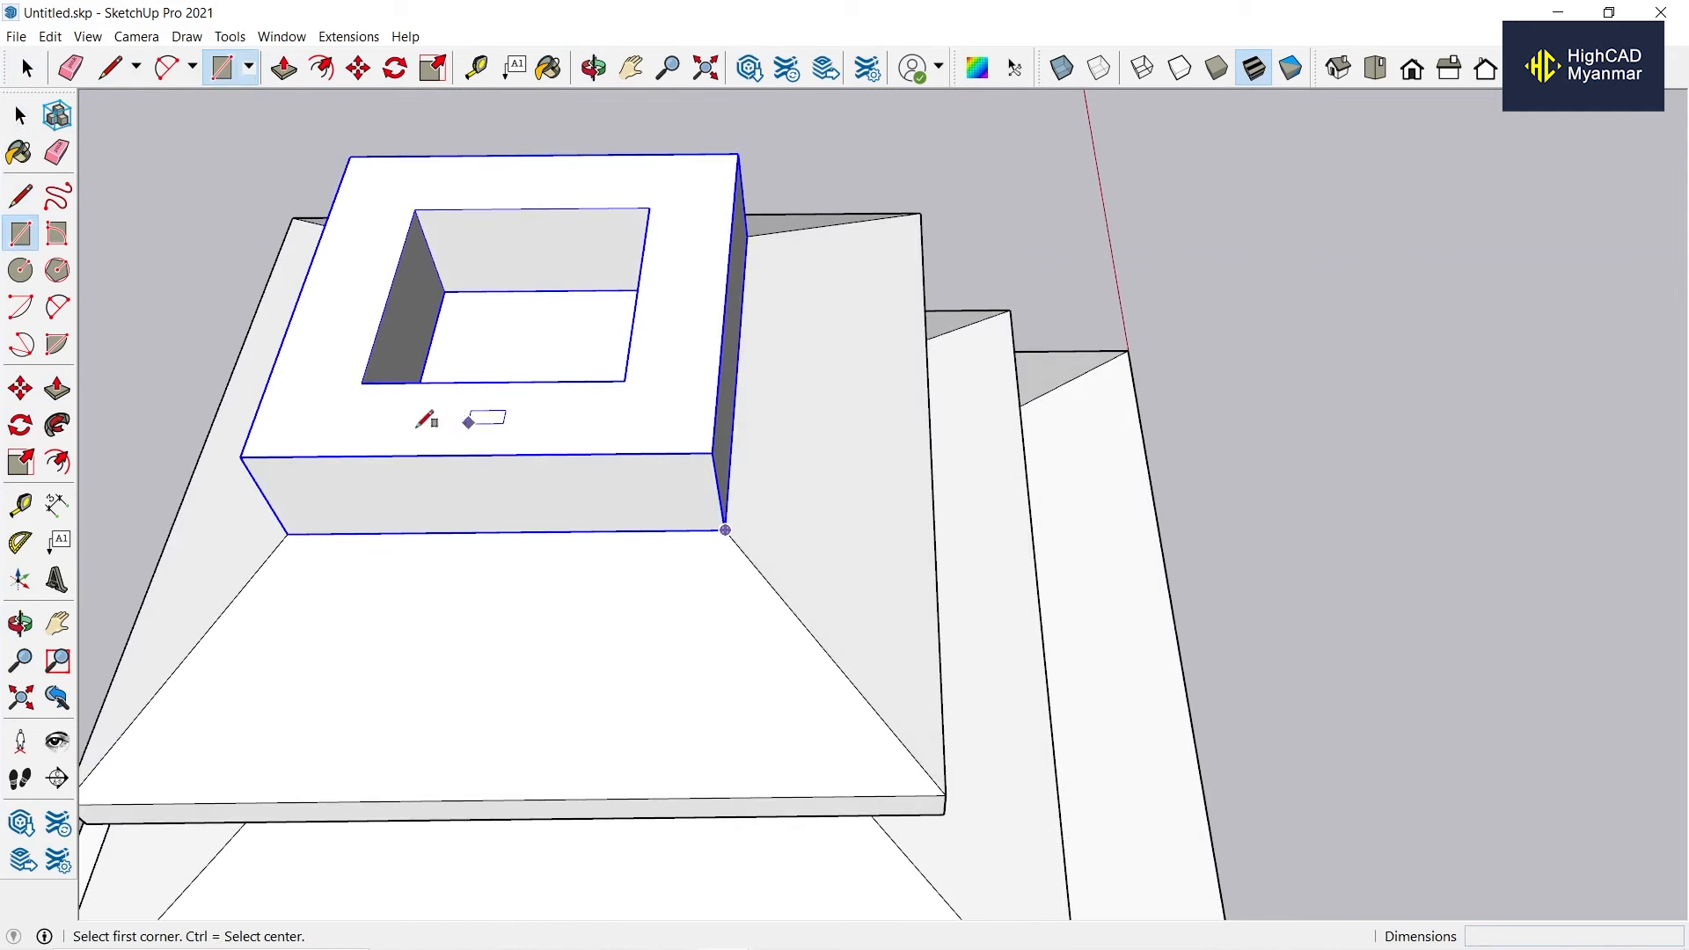
left_click(242, 456)
left_click(739, 155)
key("space")
right_click(540, 311)
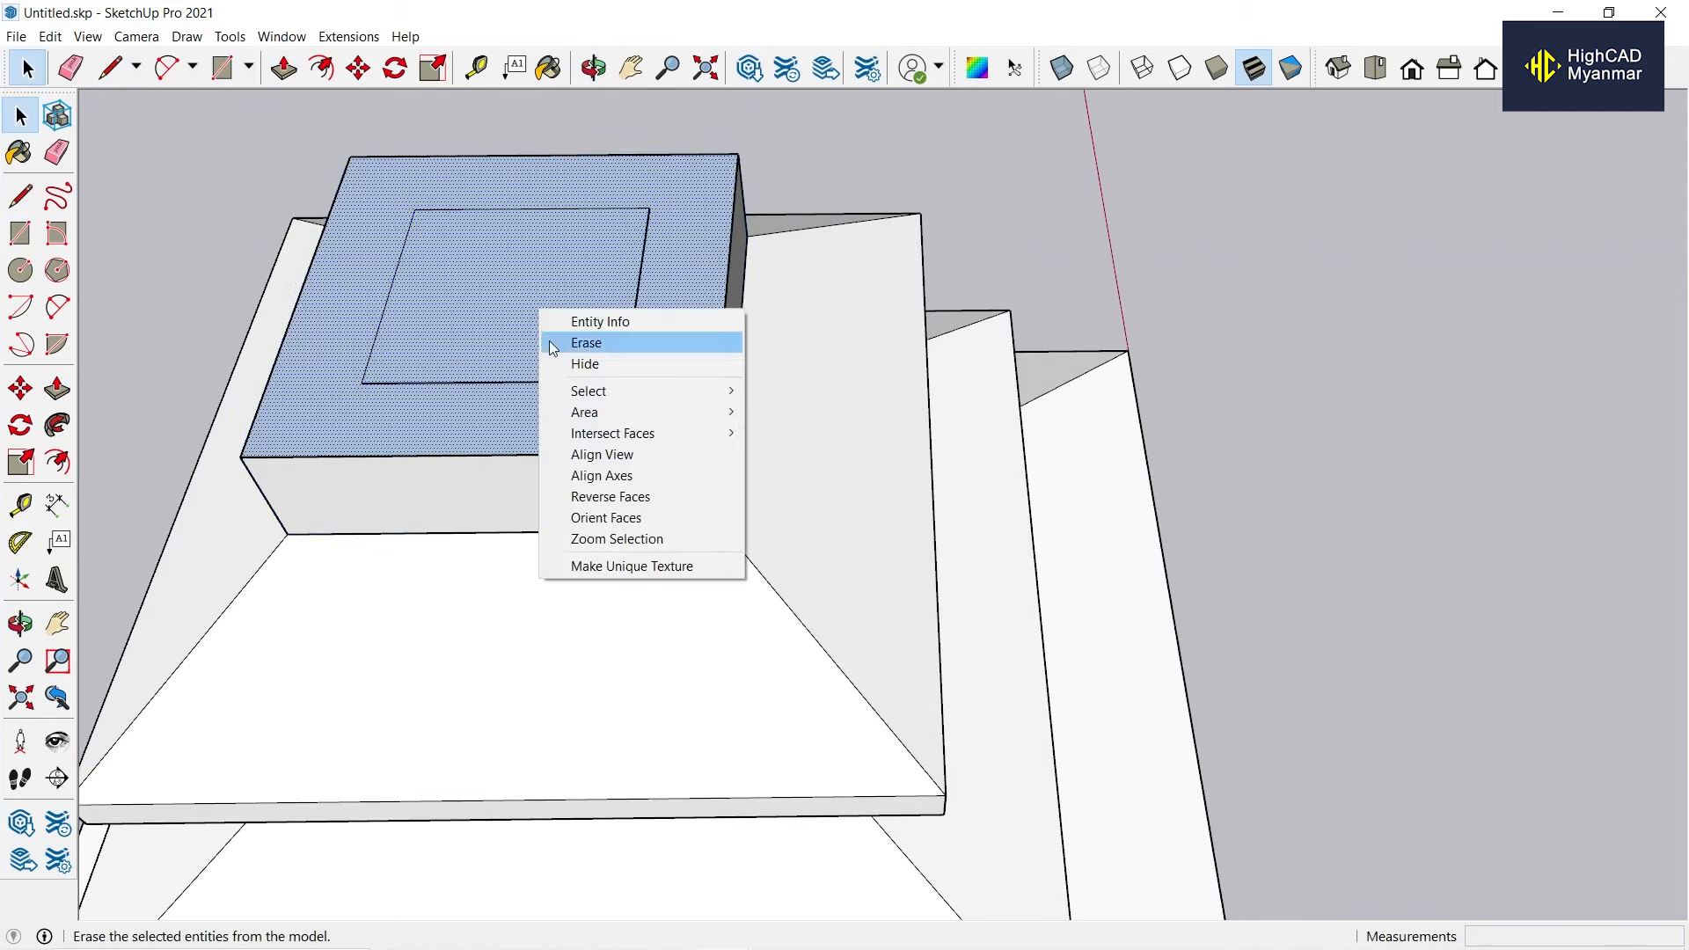
left_click(629, 498)
Offset the edges of the face on top of the third-tier roof's wall outward to outline the fourth-tier eaves.
key("f")
left_click(630, 453)
left_click(630, 531)
key("space")
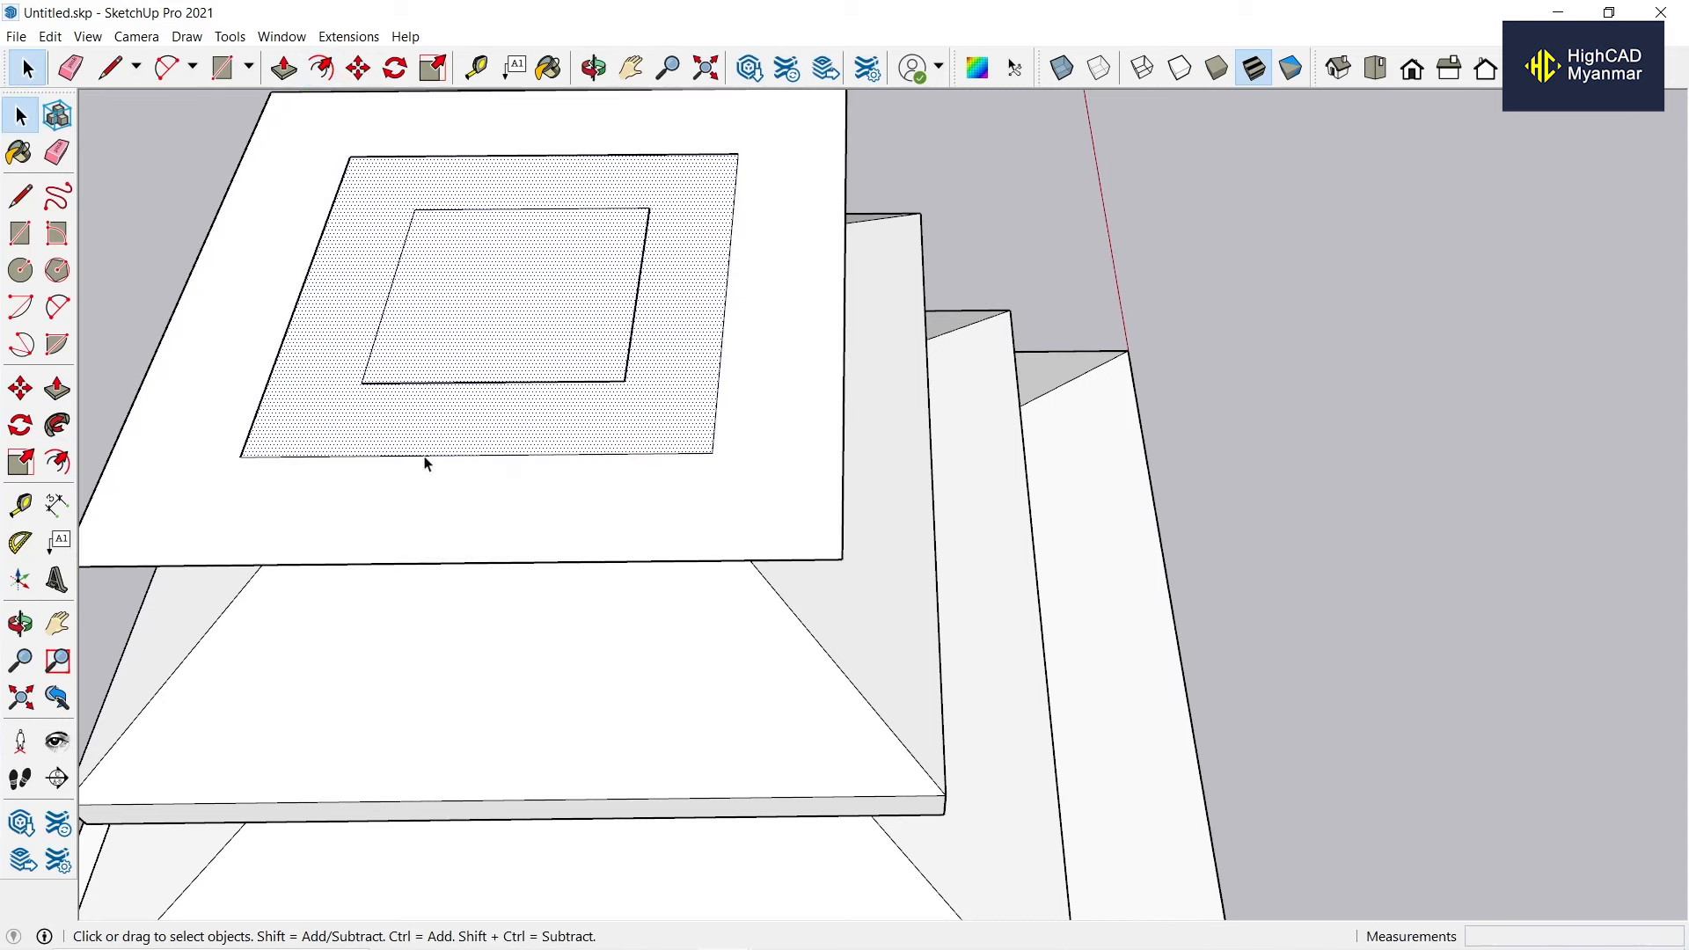
Delete the inner outline edges from the fourth-tier eave face.
middle_click_drag(425, 464, 473, 350)
left_click(484, 345)
key("Delete")
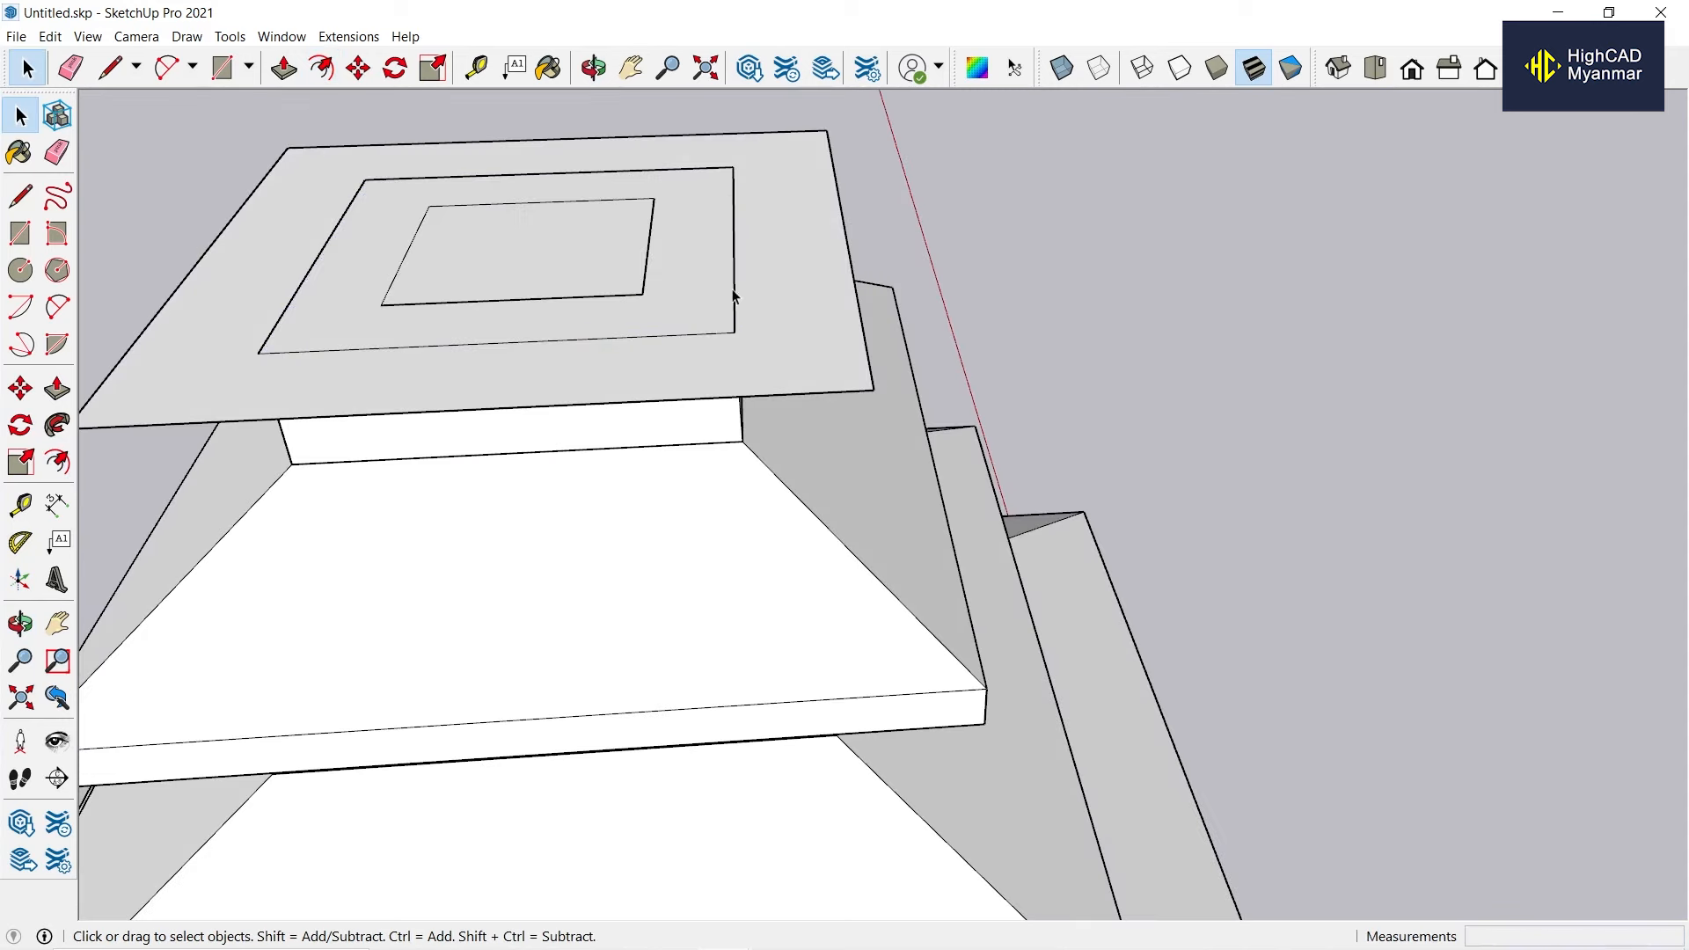
left_click(732, 283)
Measure the edge thickness of the third-tier roof at its corner.
key("t")
left_click(986, 720)
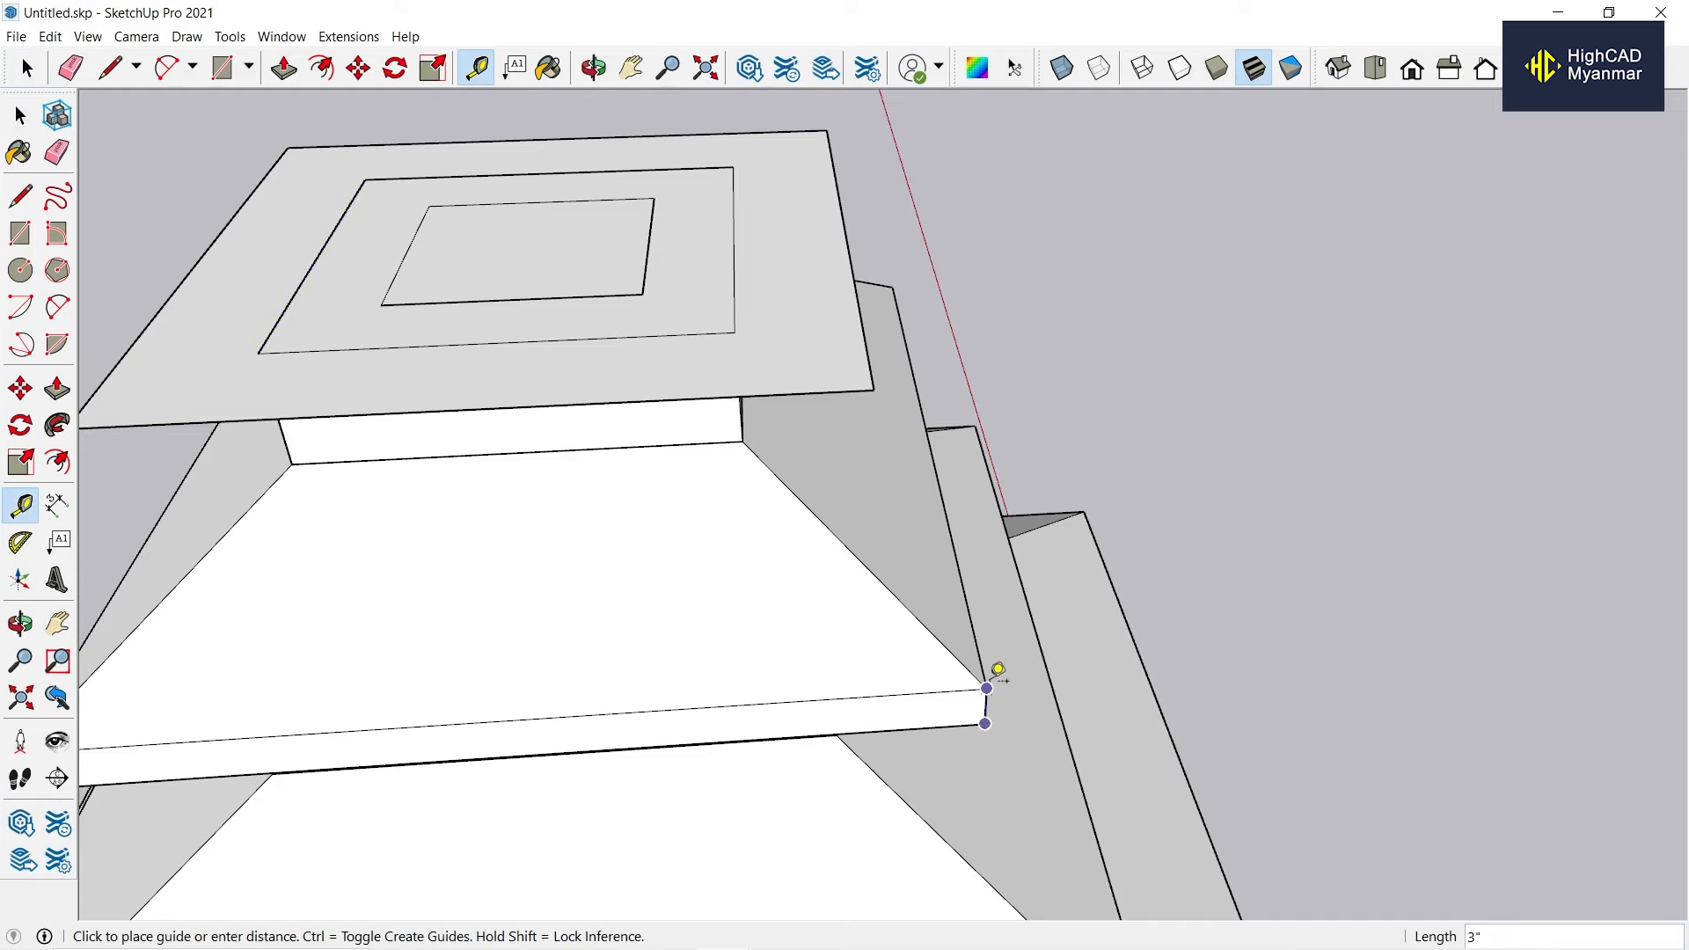
key("space")
Extrude the fourth-tier eave face into a thin slab and draw a triangular roof profile with a 1'6" vertical centre line.
left_click(735, 362)
key("p")
left_click(740, 354)
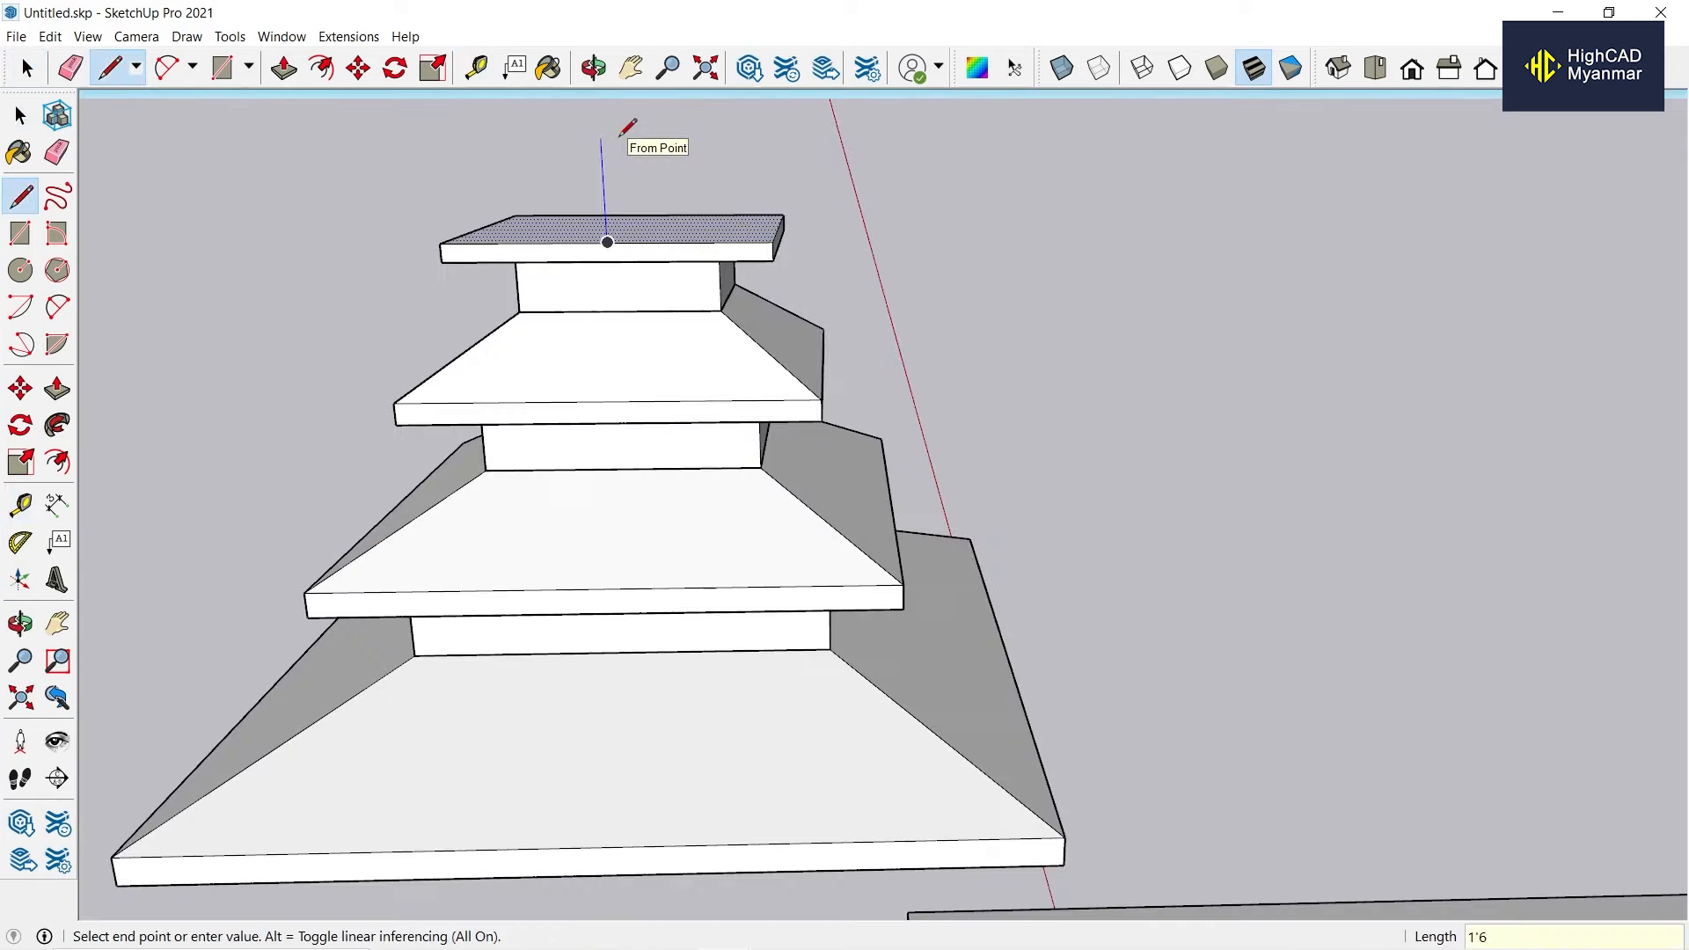
left_click(773, 241)
Sweep the triangular profile around the fourth-tier slab with Follow Me to form a pyramid roof.
middle_click_drag(773, 241, 719, 169)
key("space")
left_click(58, 425)
left_click(629, 269)
Draw lines between the midpoints of the fourth-tier pyramid's hip edges on all sides to mark the cut.
key("l")
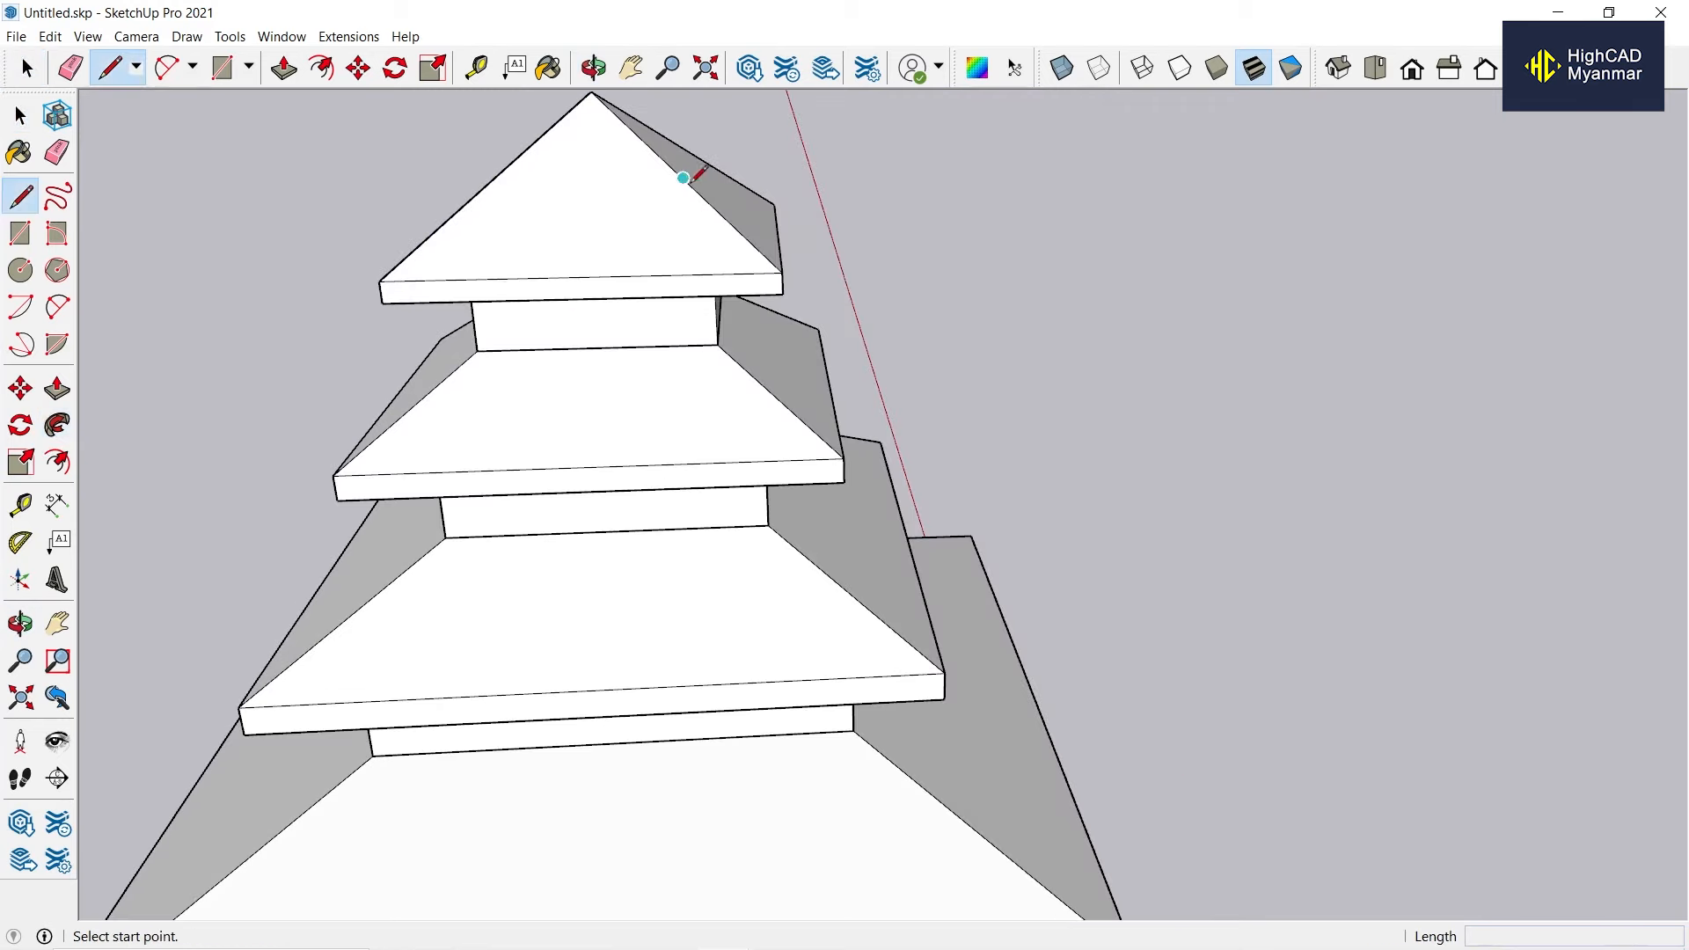
left_click(684, 178)
middle_click_drag(495, 174, 961, 302)
scroll(581, 356, "up", 3)
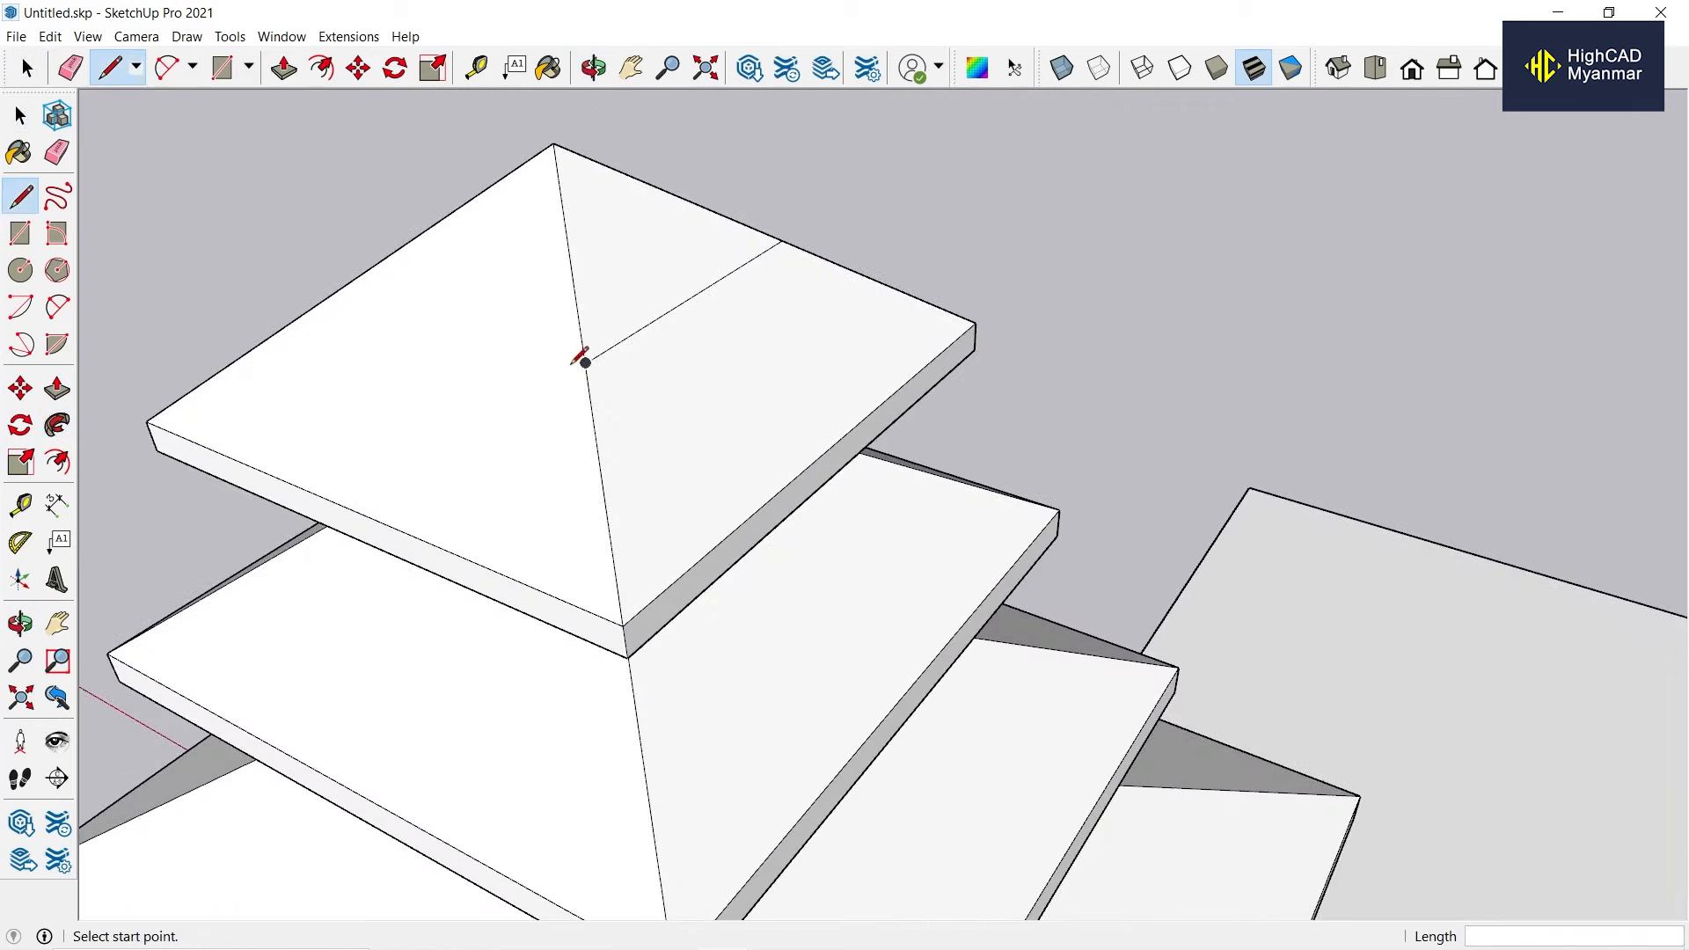
left_click(350, 287)
middle_click_drag(350, 287, 972, 572)
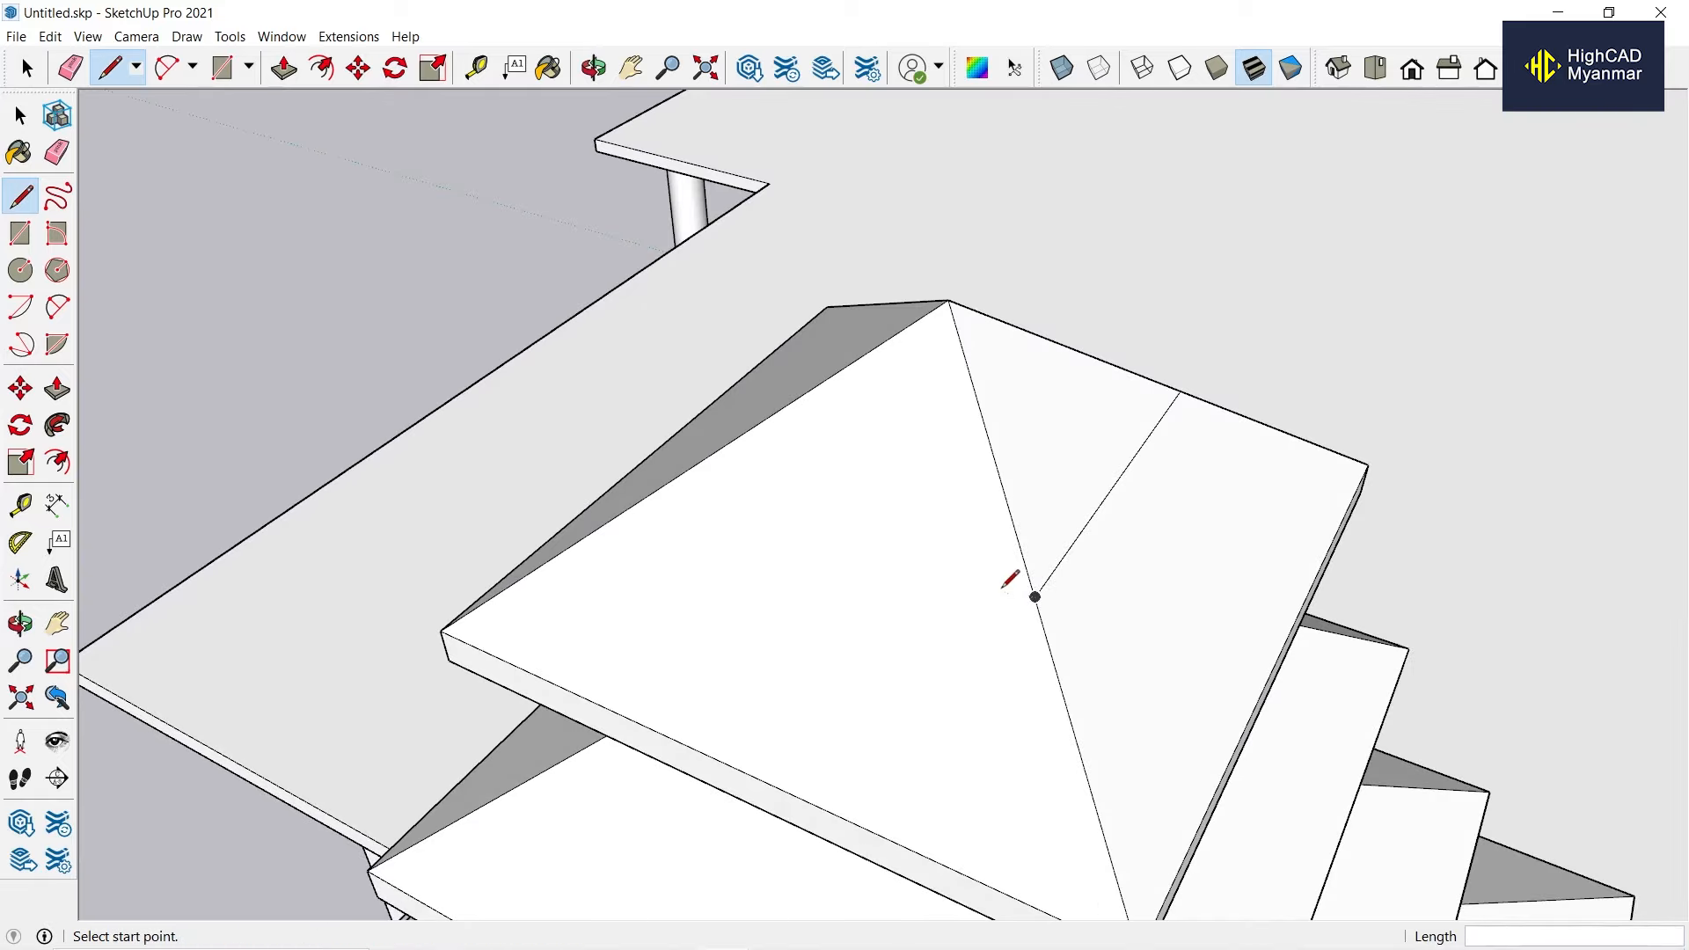
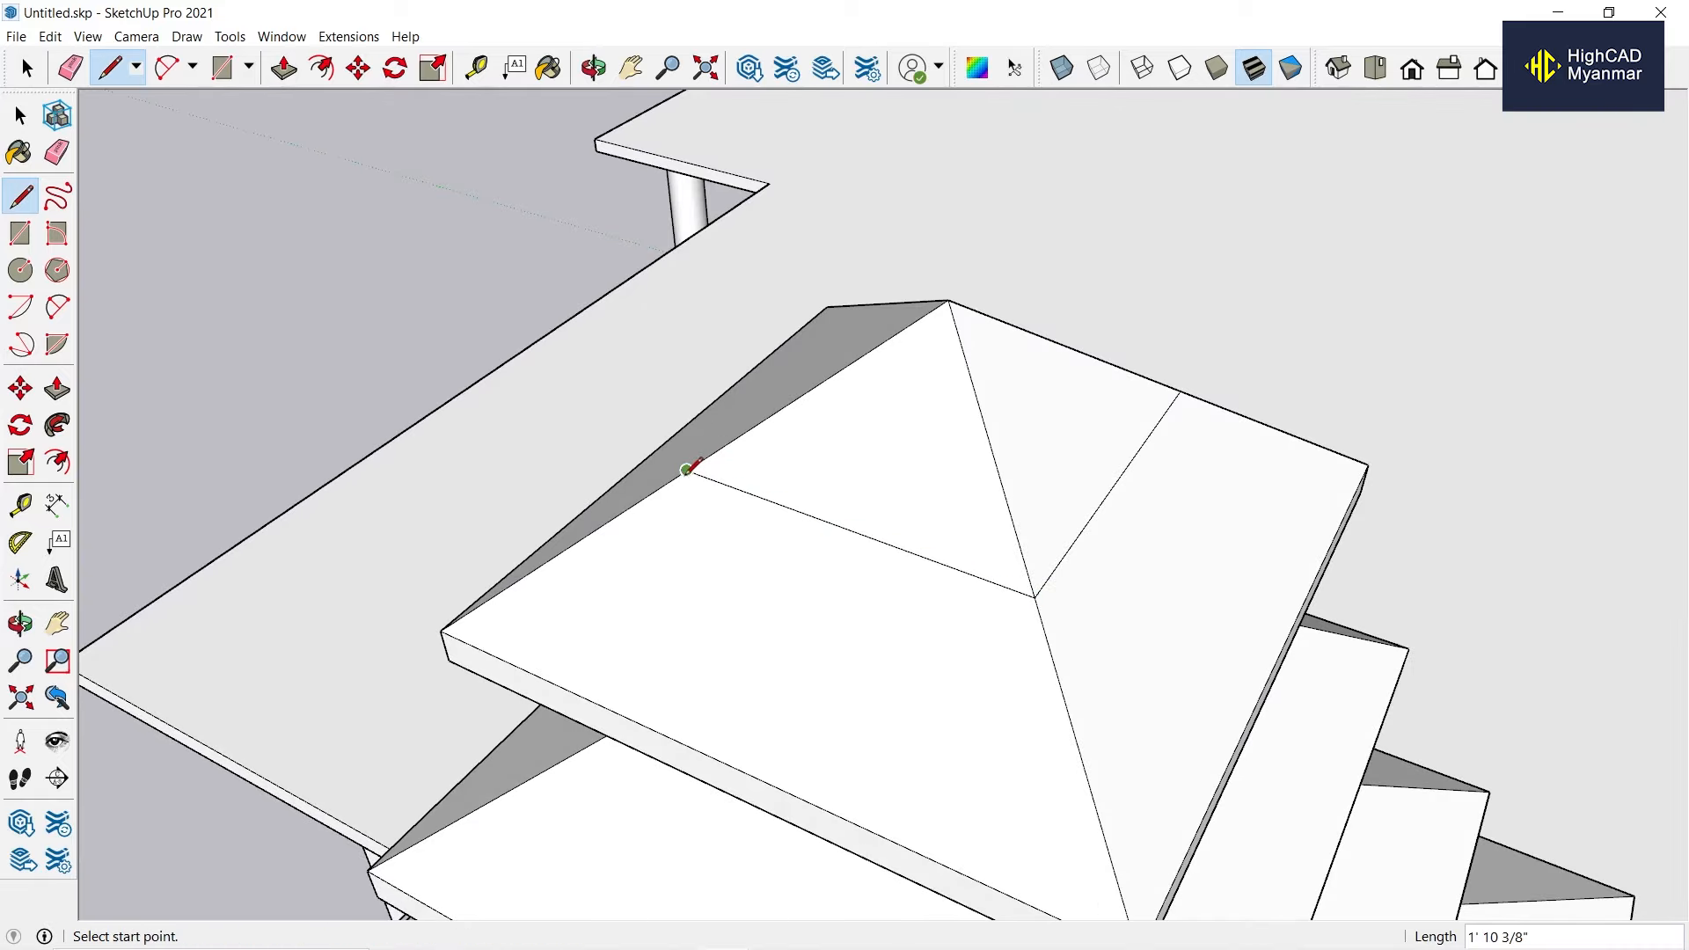
middle_click_drag(858, 308, 888, 379)
left_click(887, 320)
Erase the fourth-tier pyramid's tip above the cut lines to leave a truncated roof.
middle_click_drag(871, 466, 775, 220)
scroll(774, 220, "down", 4)
key("space")
middle_click_drag(837, 274, 788, 234)
right_click(792, 264)
left_click(813, 328)
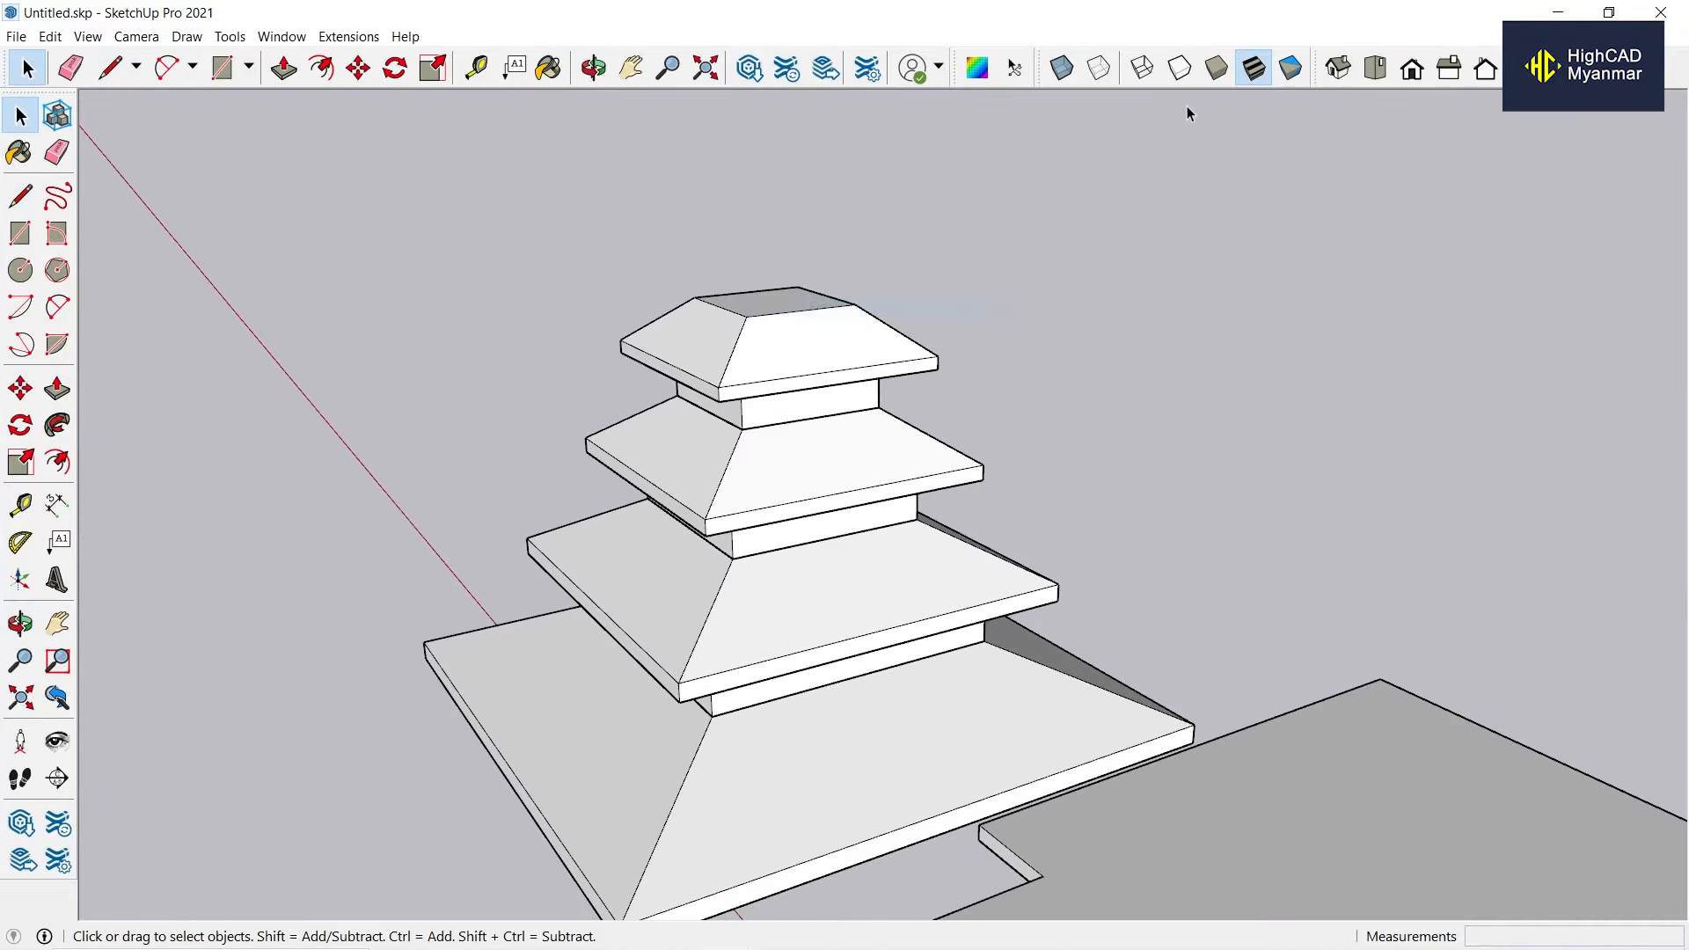
Show the model from the front and switch the camera to parallel projection.
left_click(1422, 75)
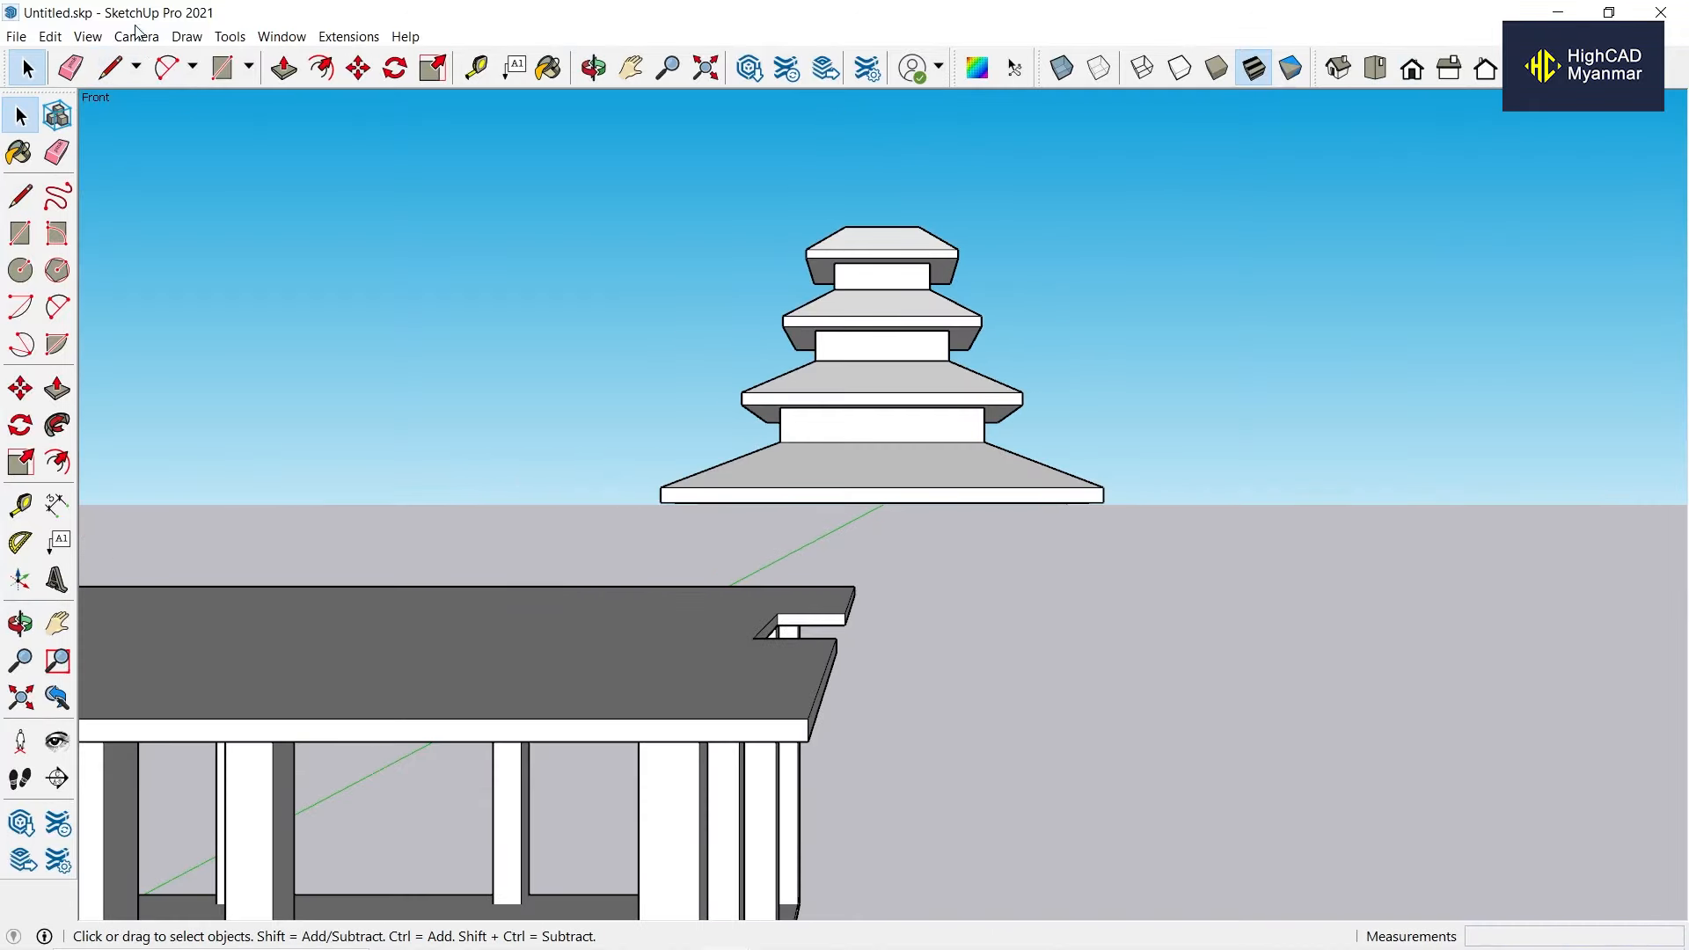
left_click(136, 33)
left_click(210, 143)
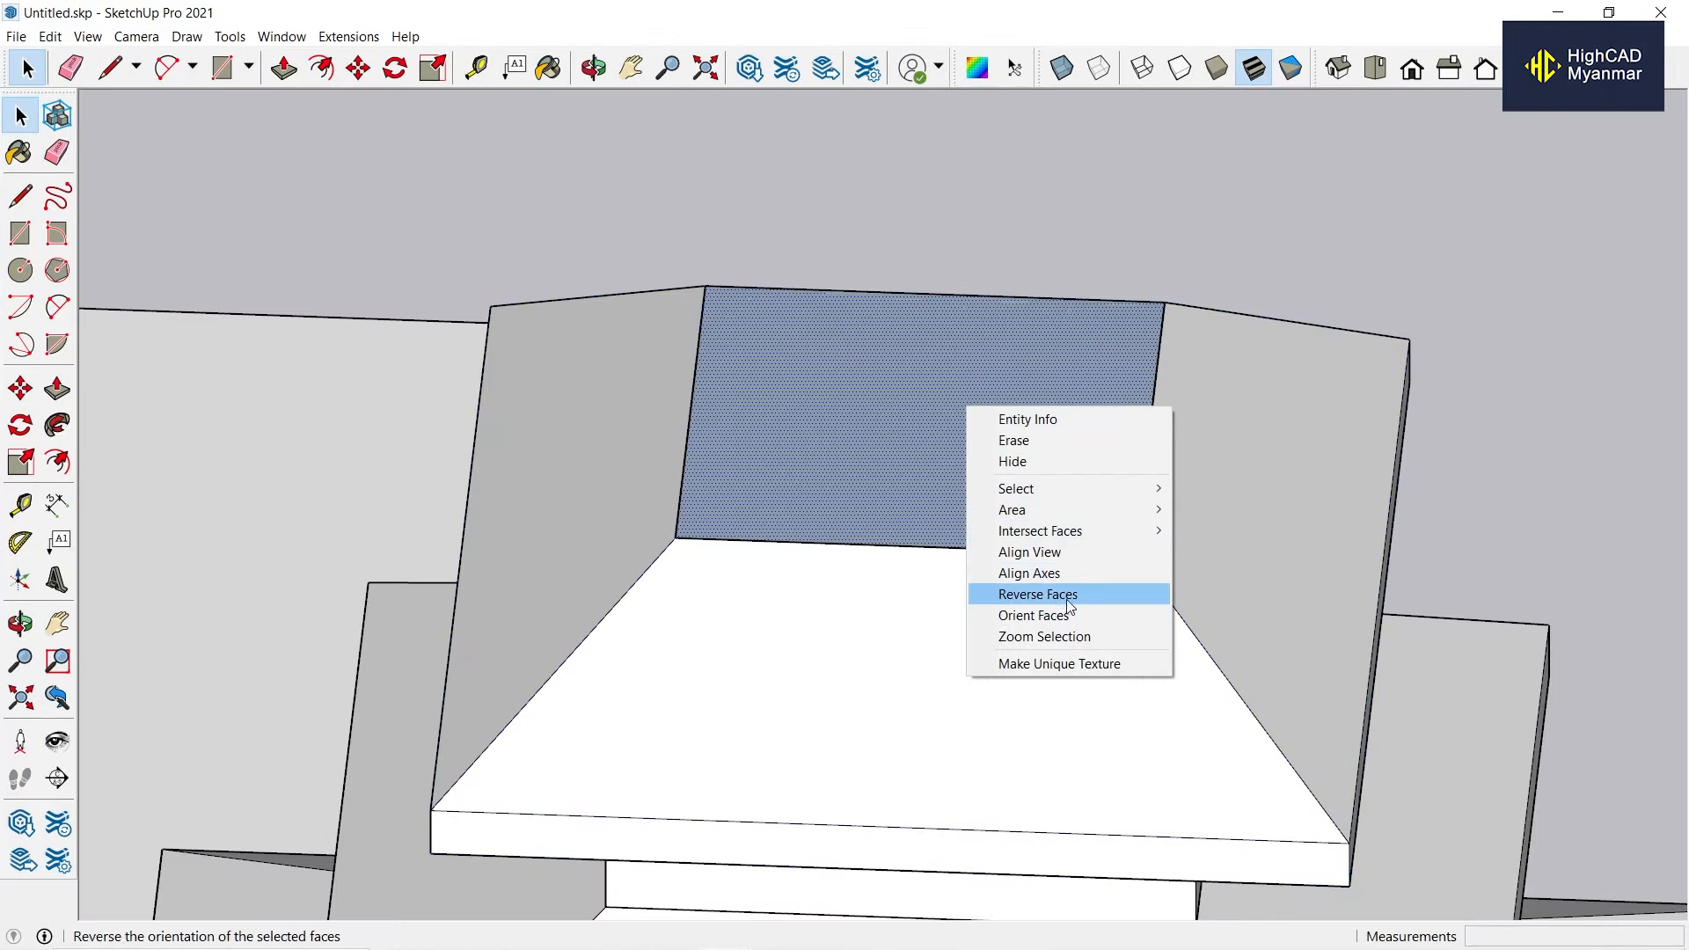
Reverse the rectangular face across the fourth-tier roof's top and offset its edges 4.5" inward.
left_click(1018, 592)
key("f")
left_click(920, 295)
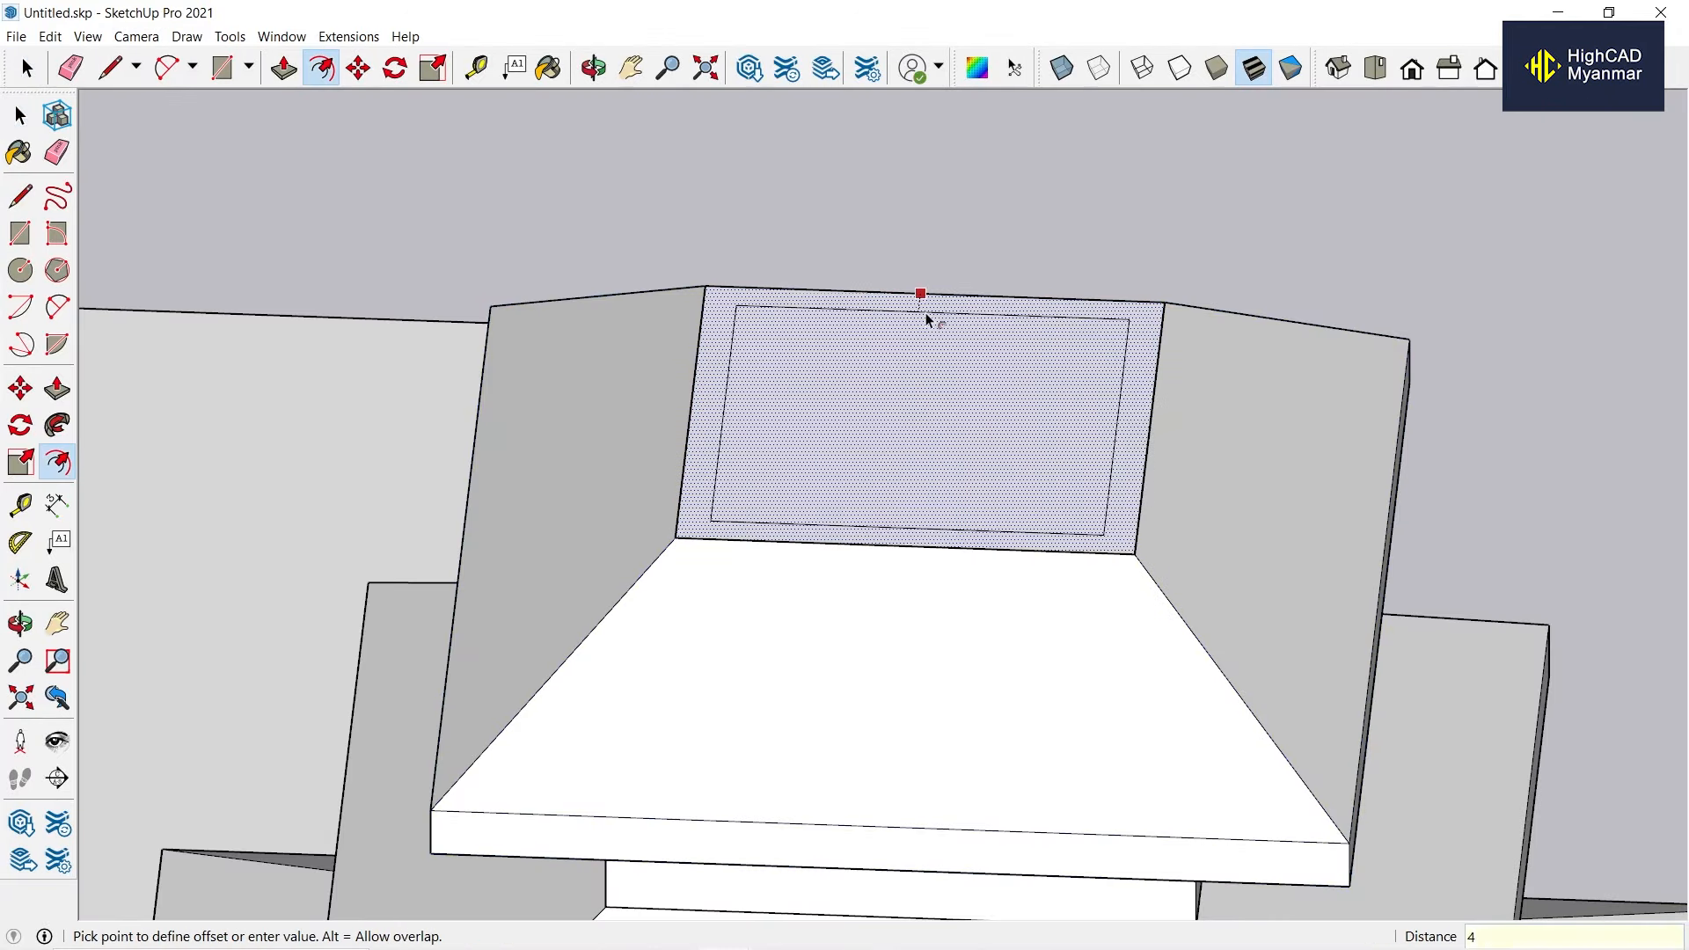
type(".5")
key("Return")
Measure the height of the wall below the fourth-tier roof with the Line tool.
middle_click_drag(925, 313, 988, 204)
scroll(988, 204, "up", 1)
key("space")
scroll(815, 313, "down", 2)
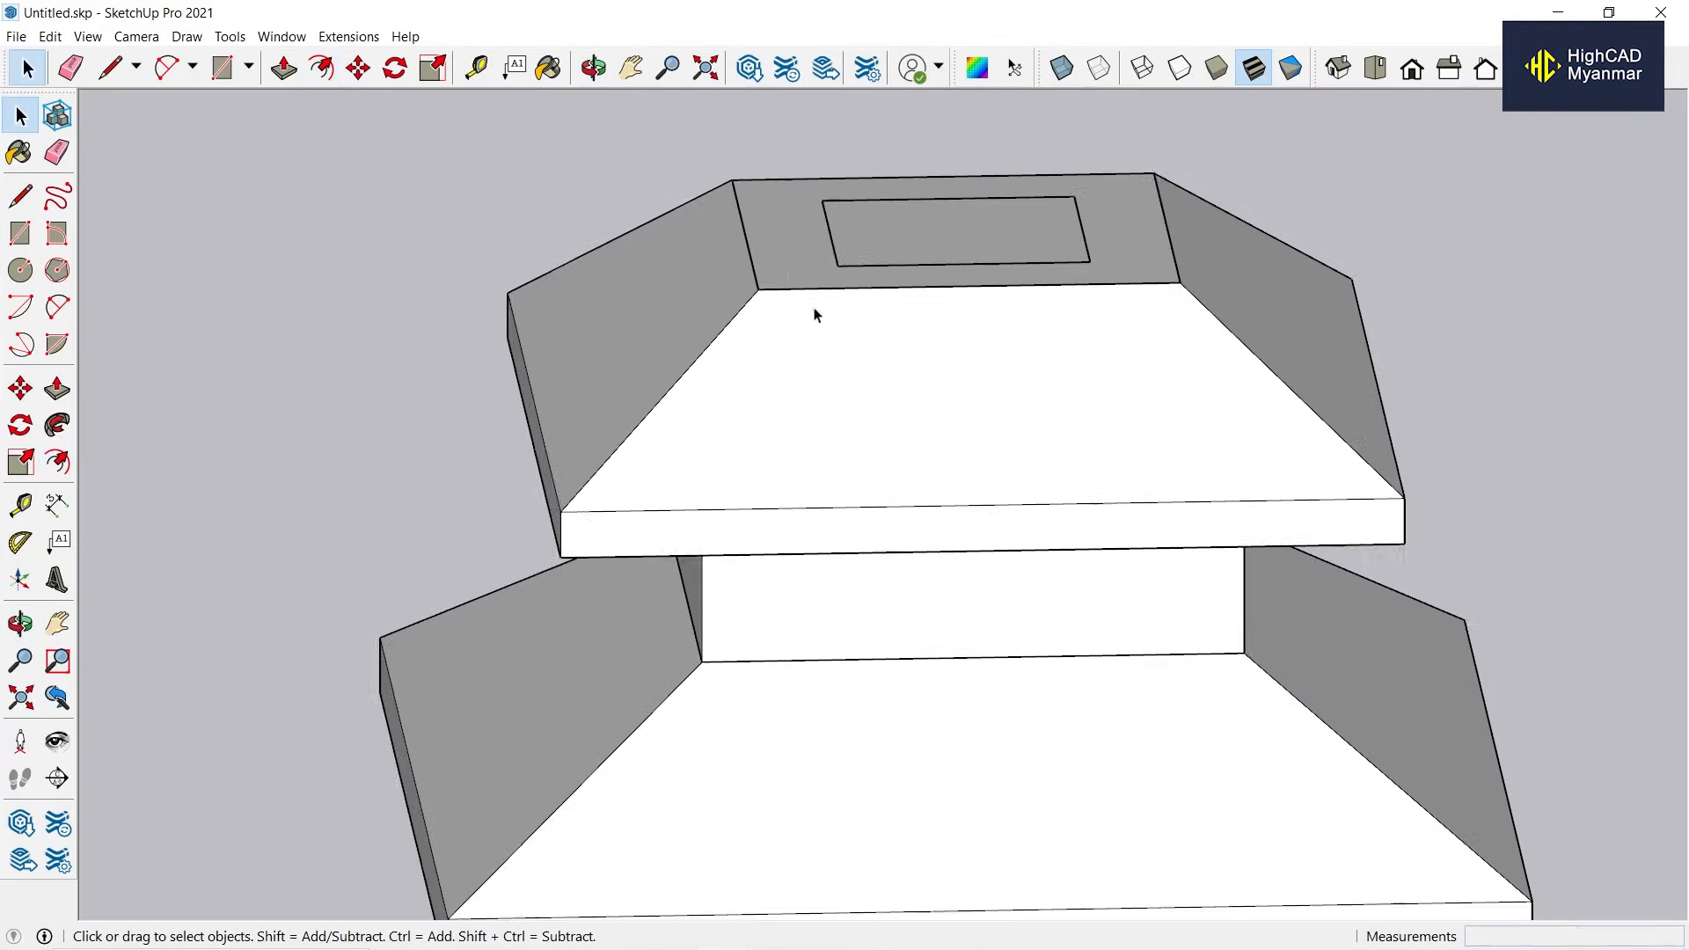
middle_click_drag(991, 338, 927, 237)
scroll(1080, 489, "up", 1)
key("l")
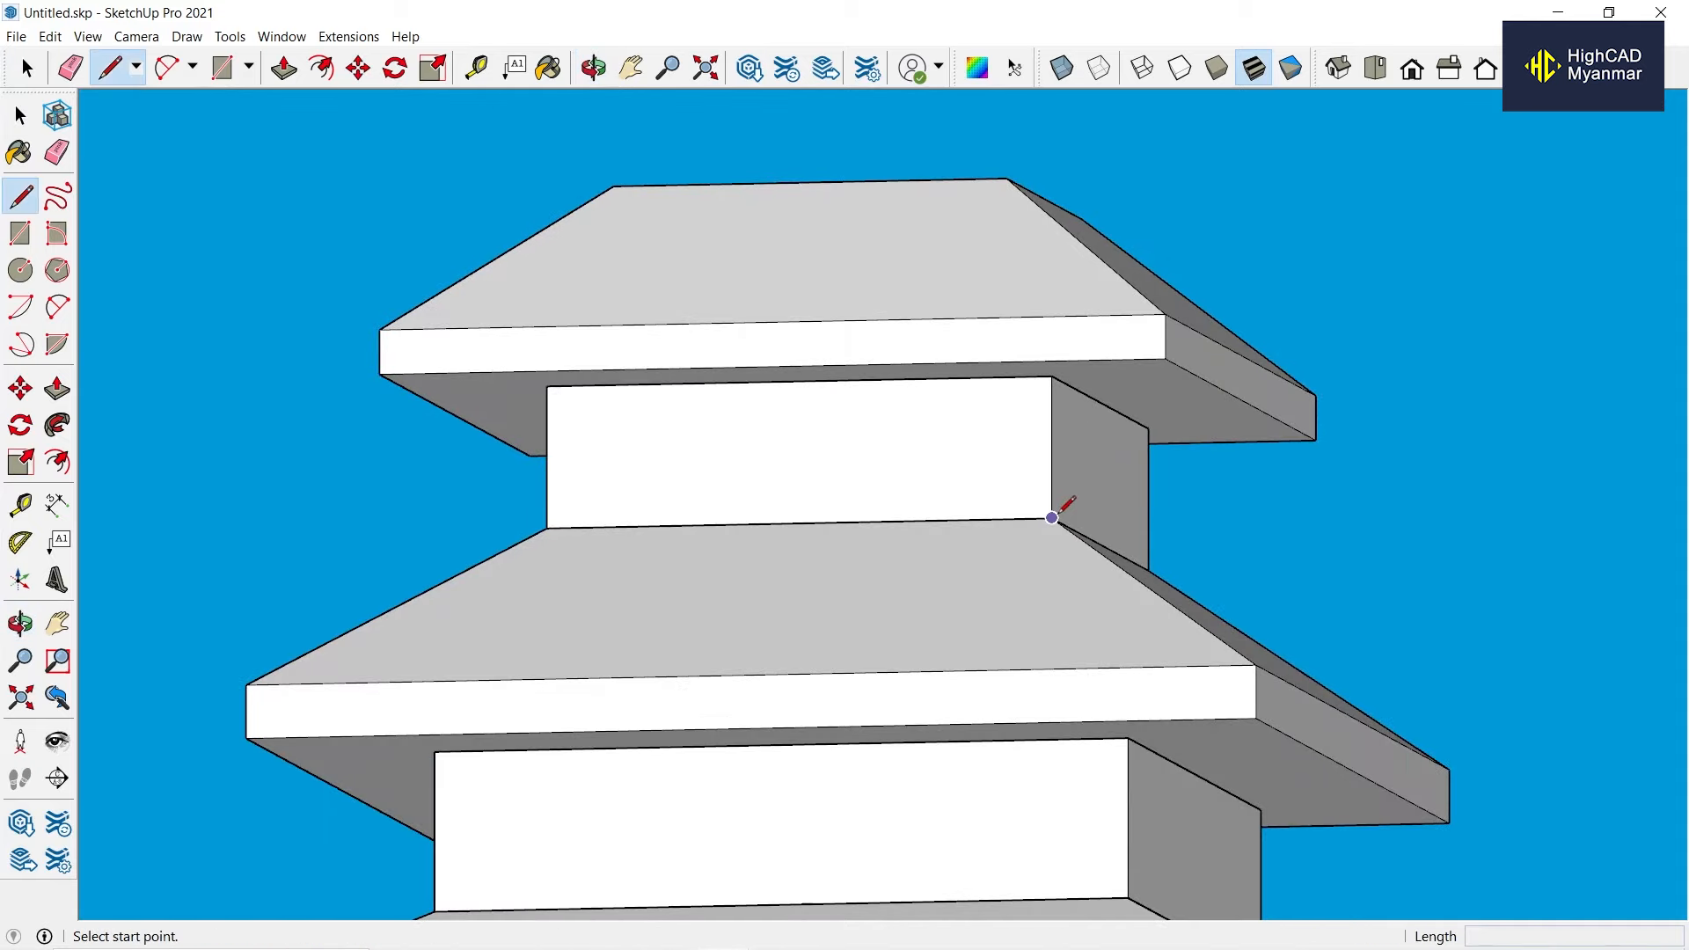
left_click(1055, 520)
key("space")
Pull the border around the inset rectangle on the fourth-tier roof upward to form a hollow wall.
middle_click_drag(913, 542, 904, 630)
scroll(964, 337, "up", 3)
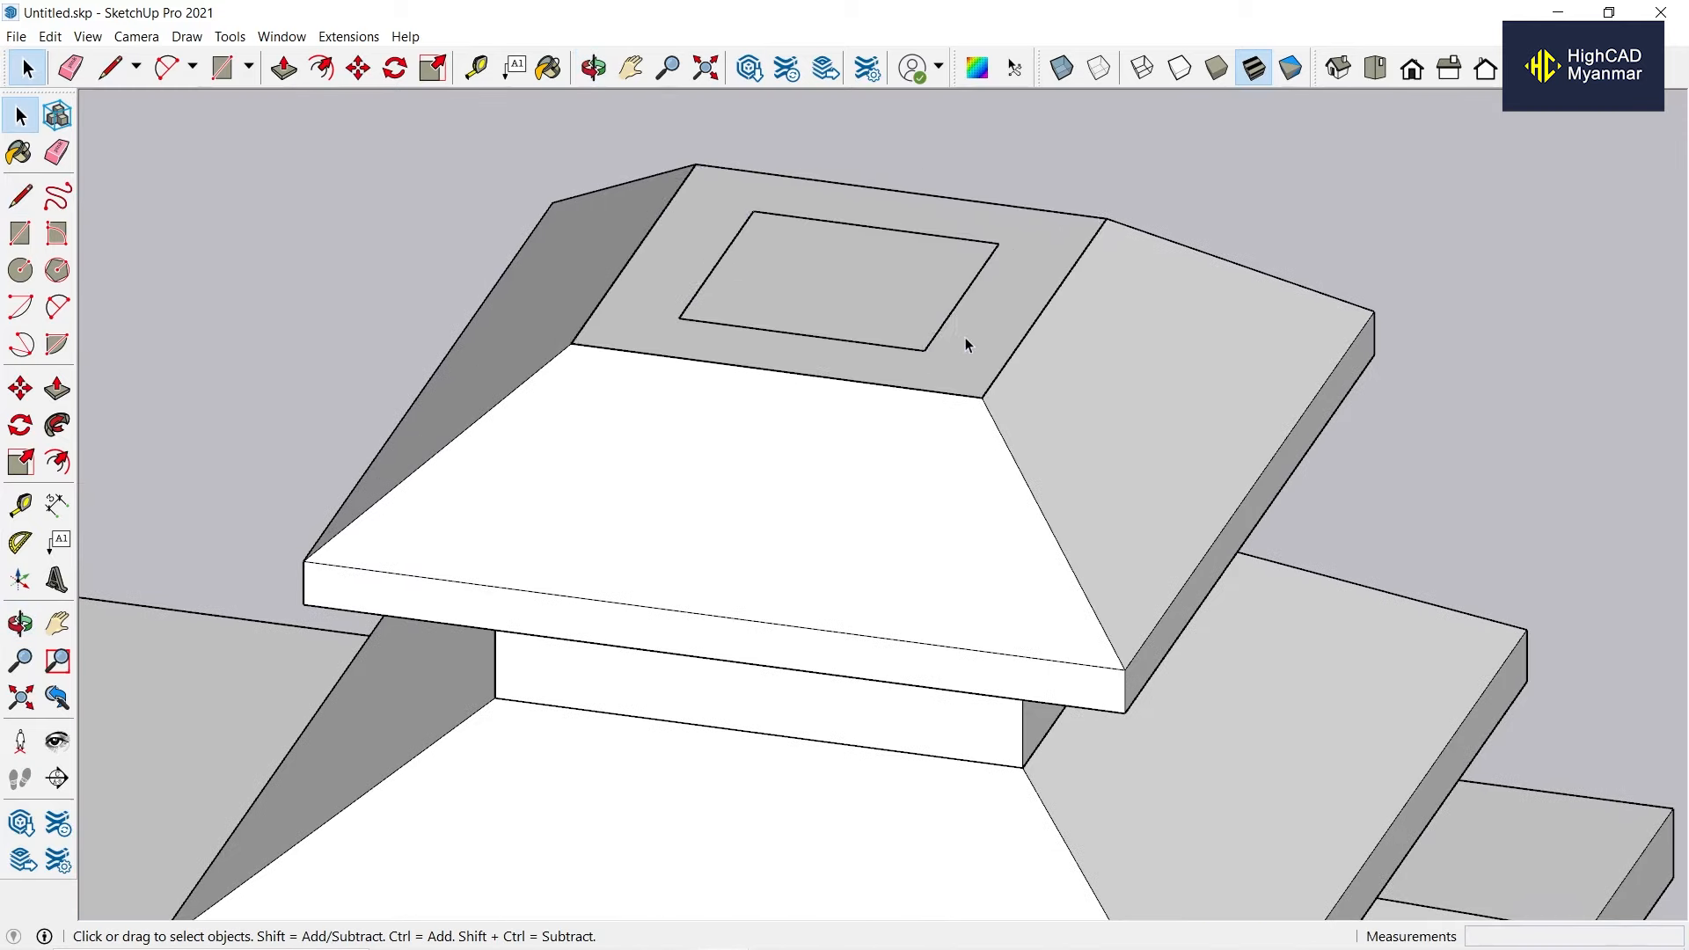
key("p")
left_click(965, 345)
left_click(965, 226)
scroll(929, 348, "down", 1)
Select the whole new hollow wall on the fourth-tier roof and make it a group.
middle_click_drag(931, 346, 898, 264)
key("space")
triple_click(890, 256)
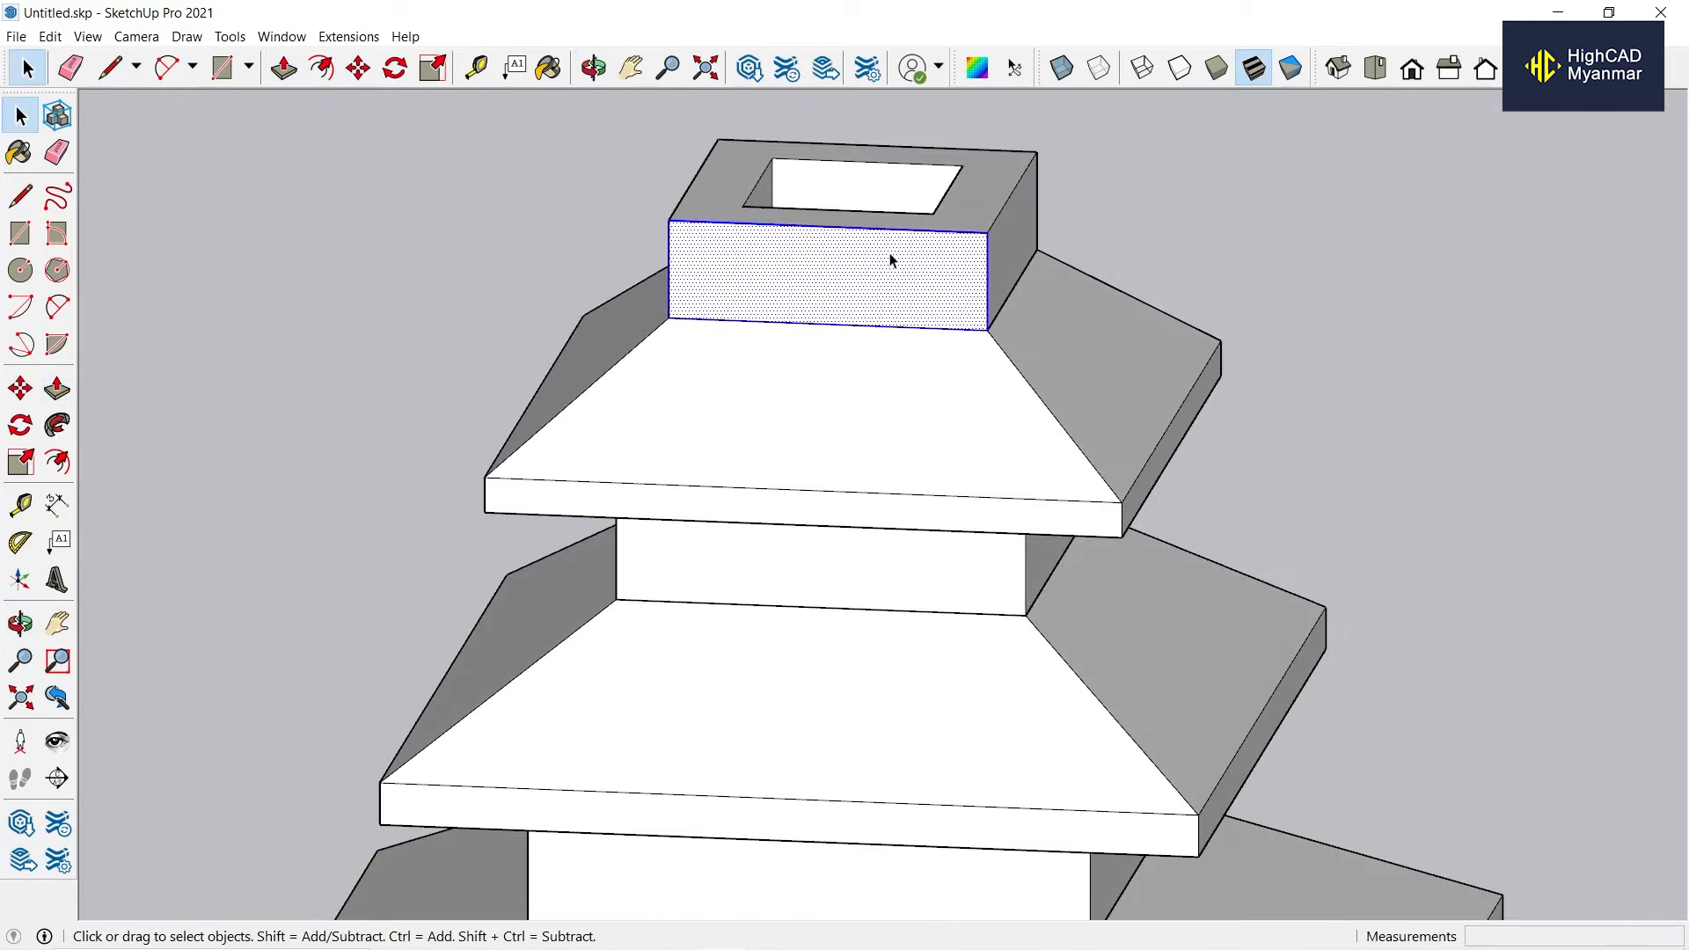
right_click(891, 253)
left_click(934, 417)
Draw a rectangle across the top of the wall group from corner to corner and reverse its face.
scroll(880, 352, "down", 2)
middle_click_drag(867, 194, 792, 325)
scroll(753, 331, "up", 2)
key("r")
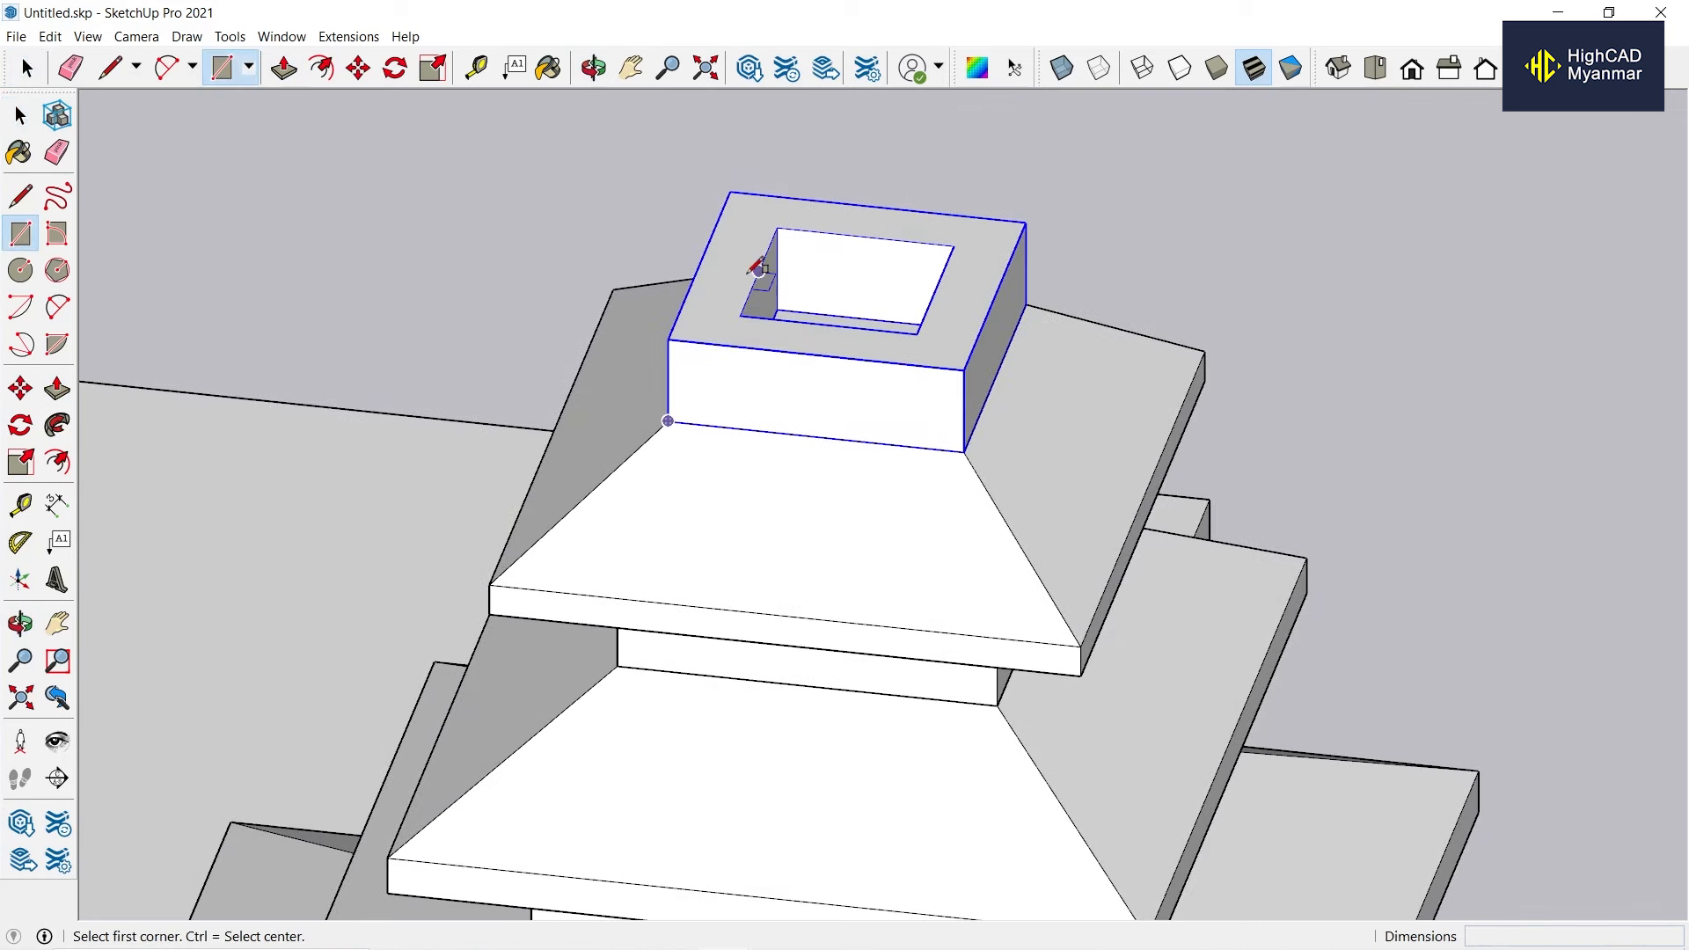
left_click(730, 191)
left_click(965, 369)
key("space")
right_click(856, 291)
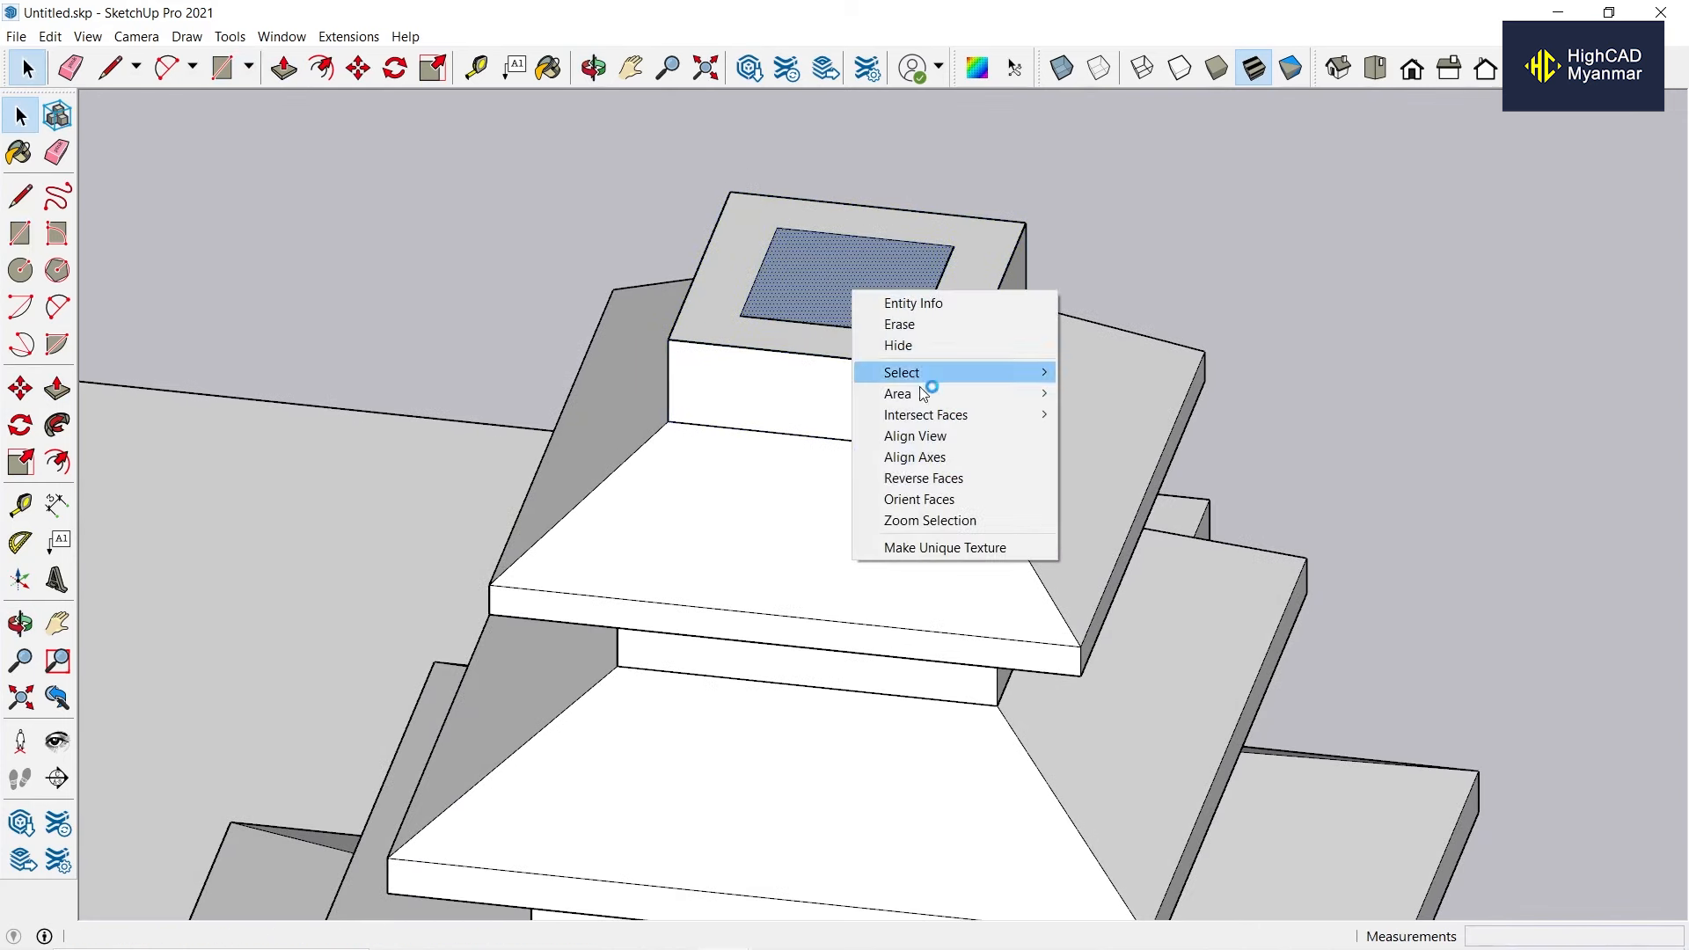
left_click(932, 475)
Offset the rectangle outward beyond the wall and erase its original inner edges.
key("f")
left_click(901, 362)
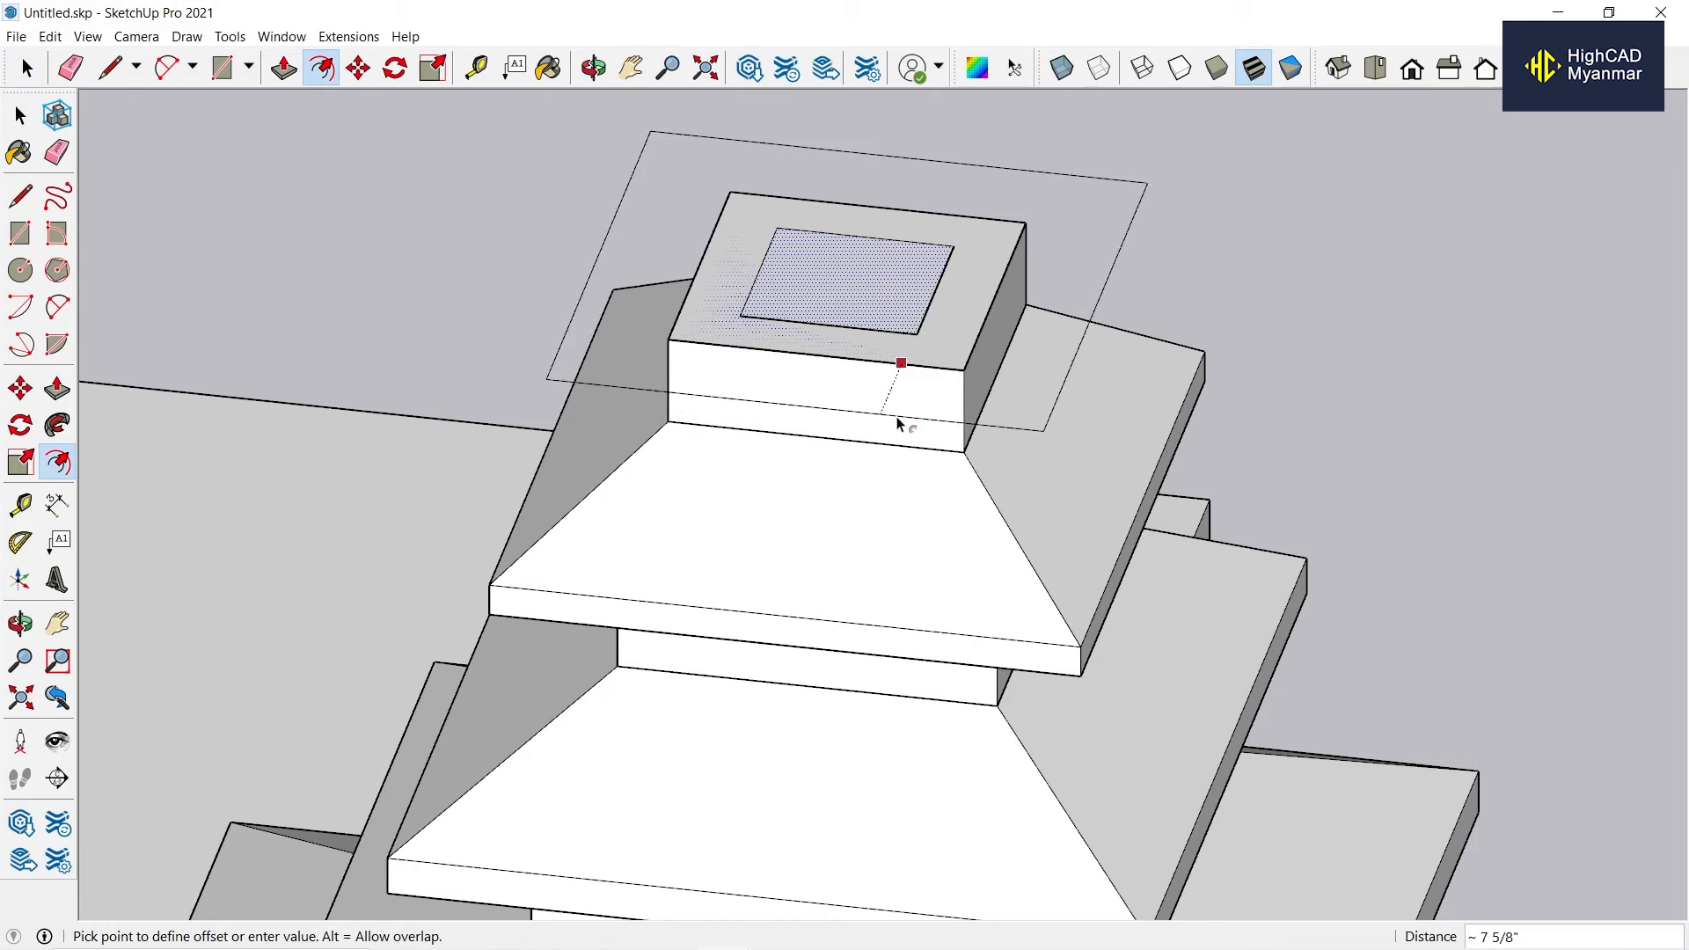
left_click(897, 424)
key("space")
middle_click_drag(906, 422, 906, 333)
left_click(904, 332)
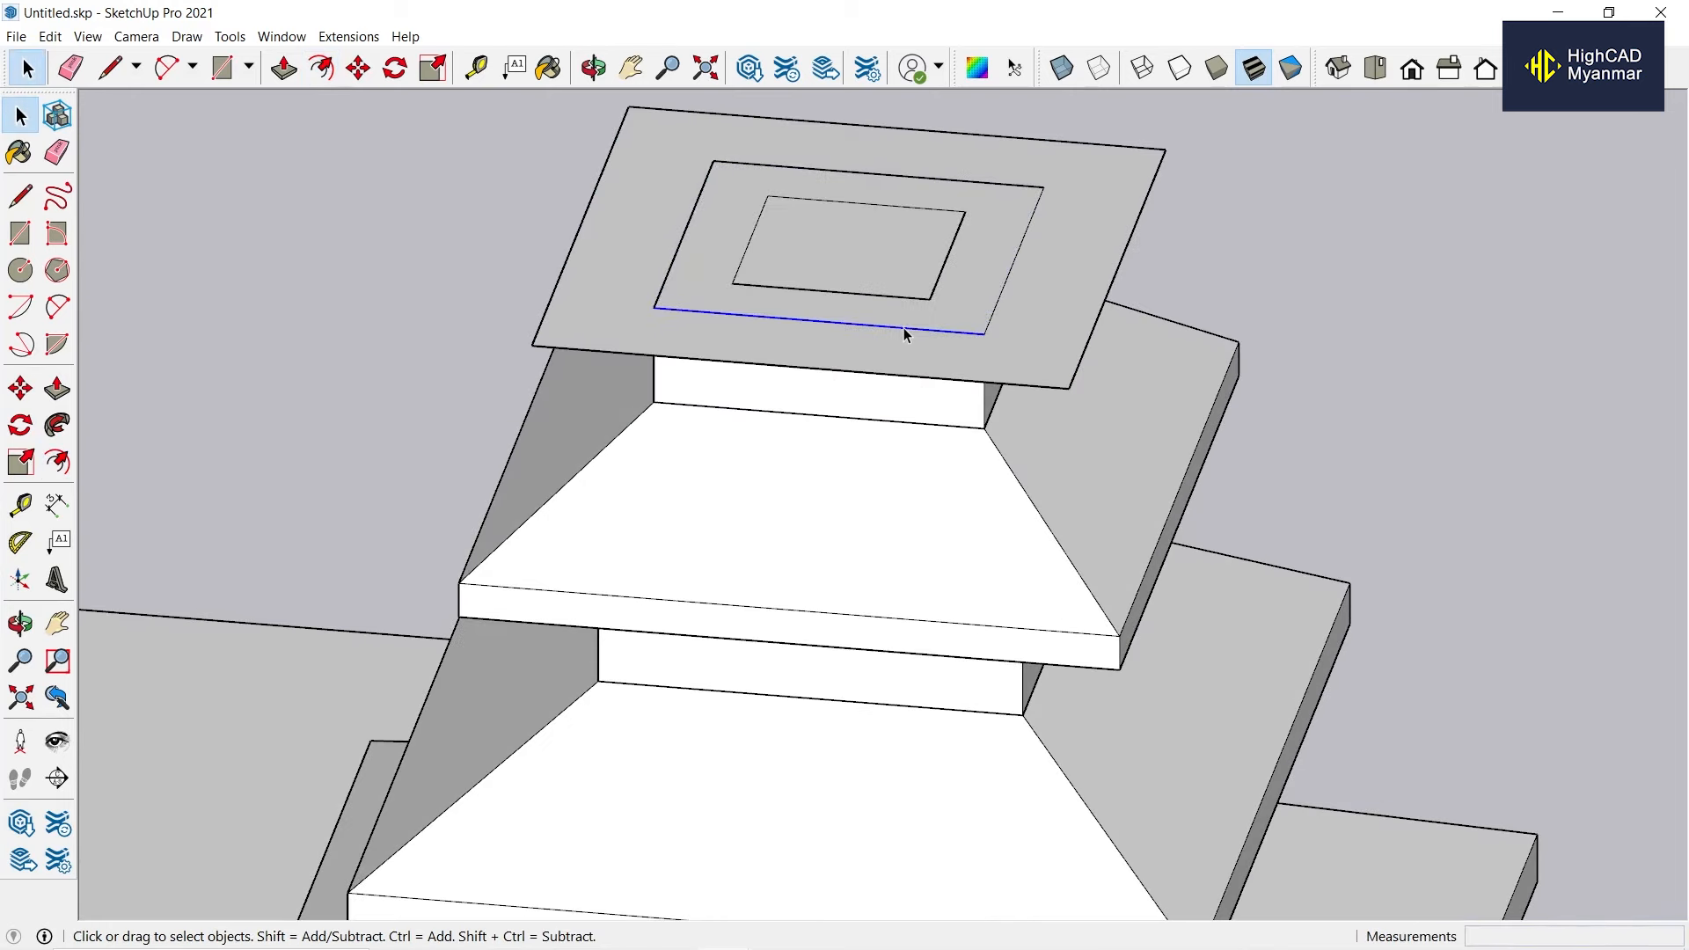
scroll(904, 334, "down", 2)
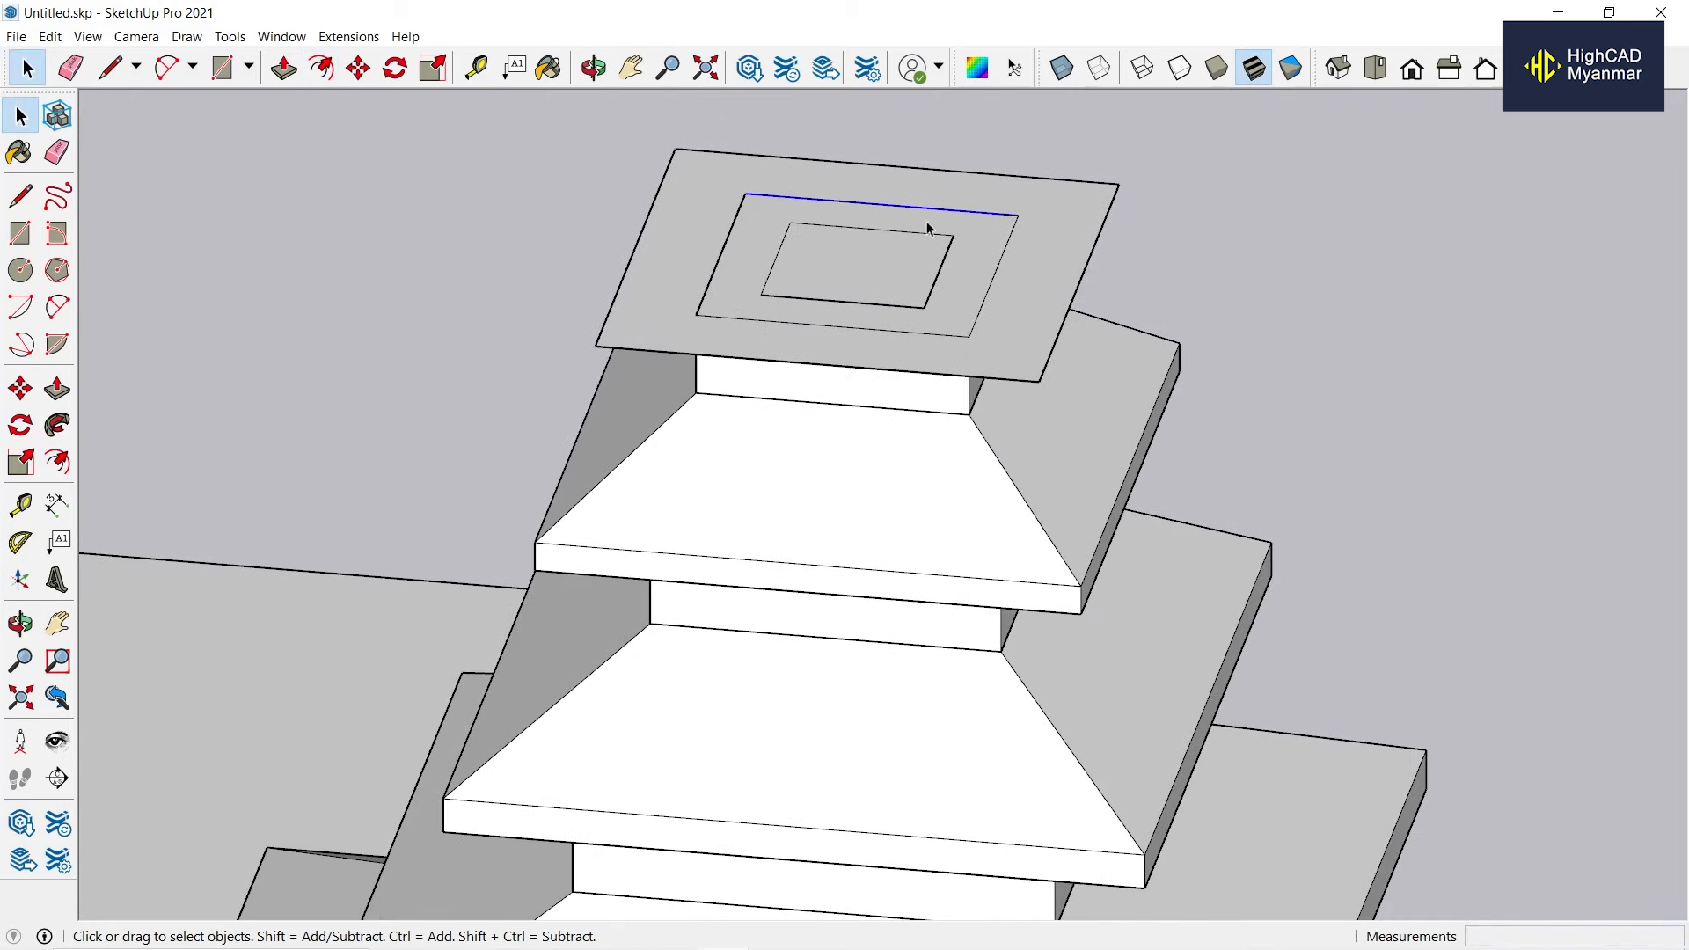
Pull the enlarged rectangular face above the fourth-tier roof up 2" to form the fifth-tier eave slab.
left_click(695, 277)
key("p")
left_click_drag(695, 270, 694, 238)
scroll(1104, 691, "up", 2)
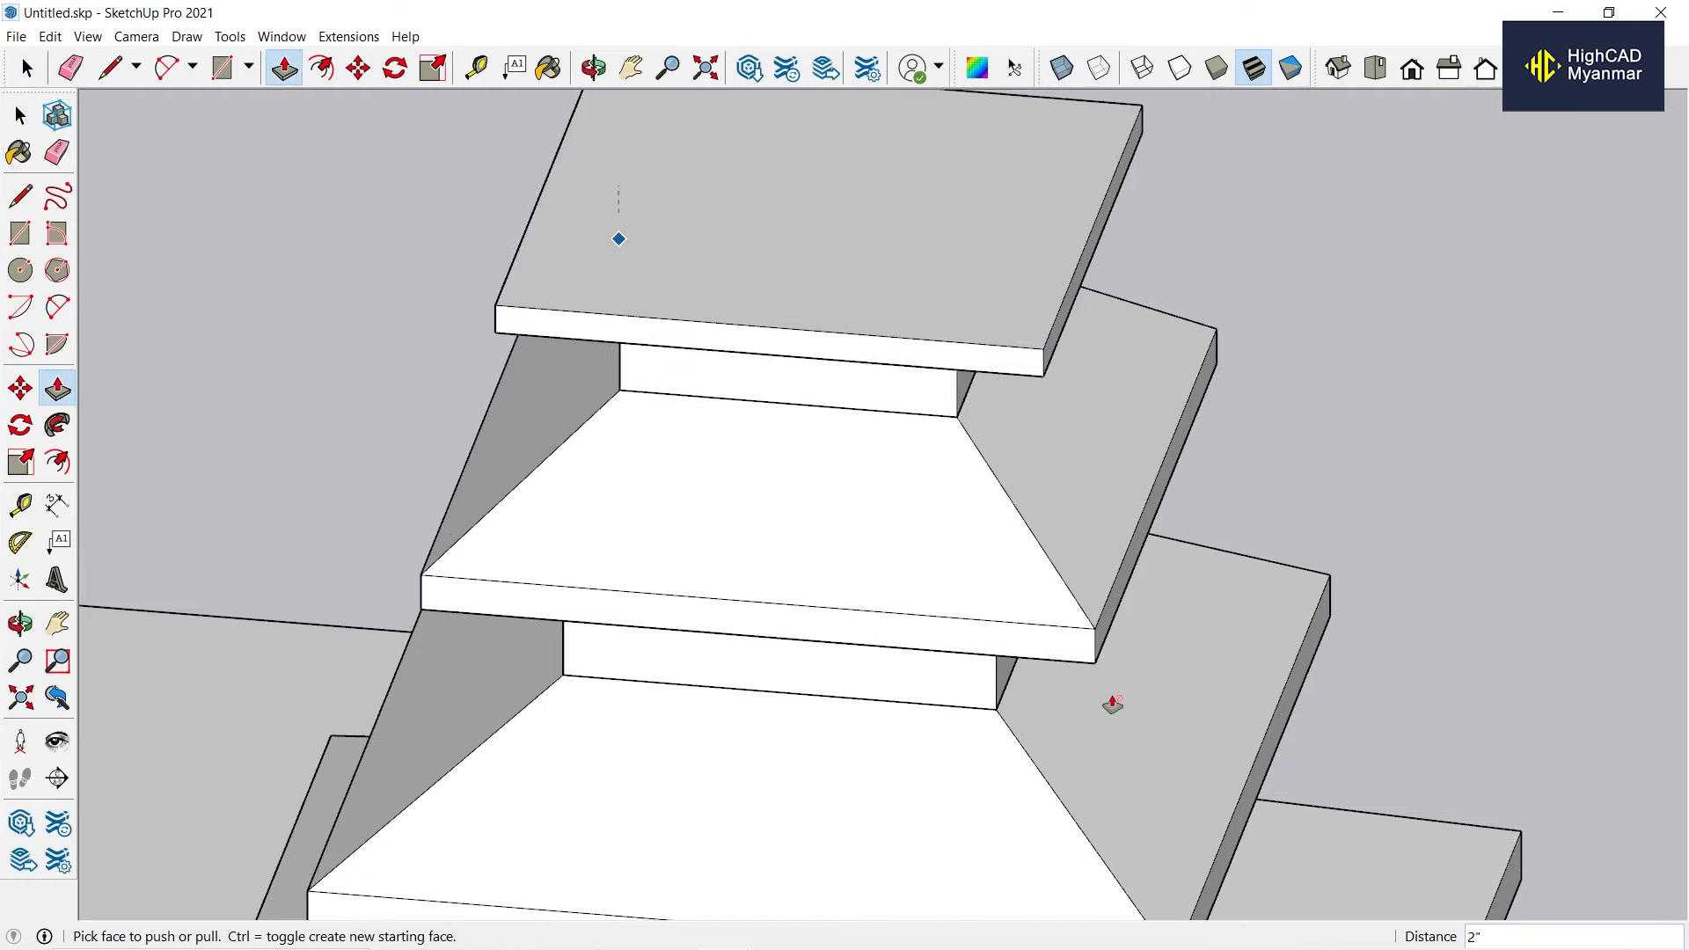
Place protractor guides along both slopes of the fourth-tier roof and measure the height from its eave to their intersection.
key("t")
left_click(1095, 662)
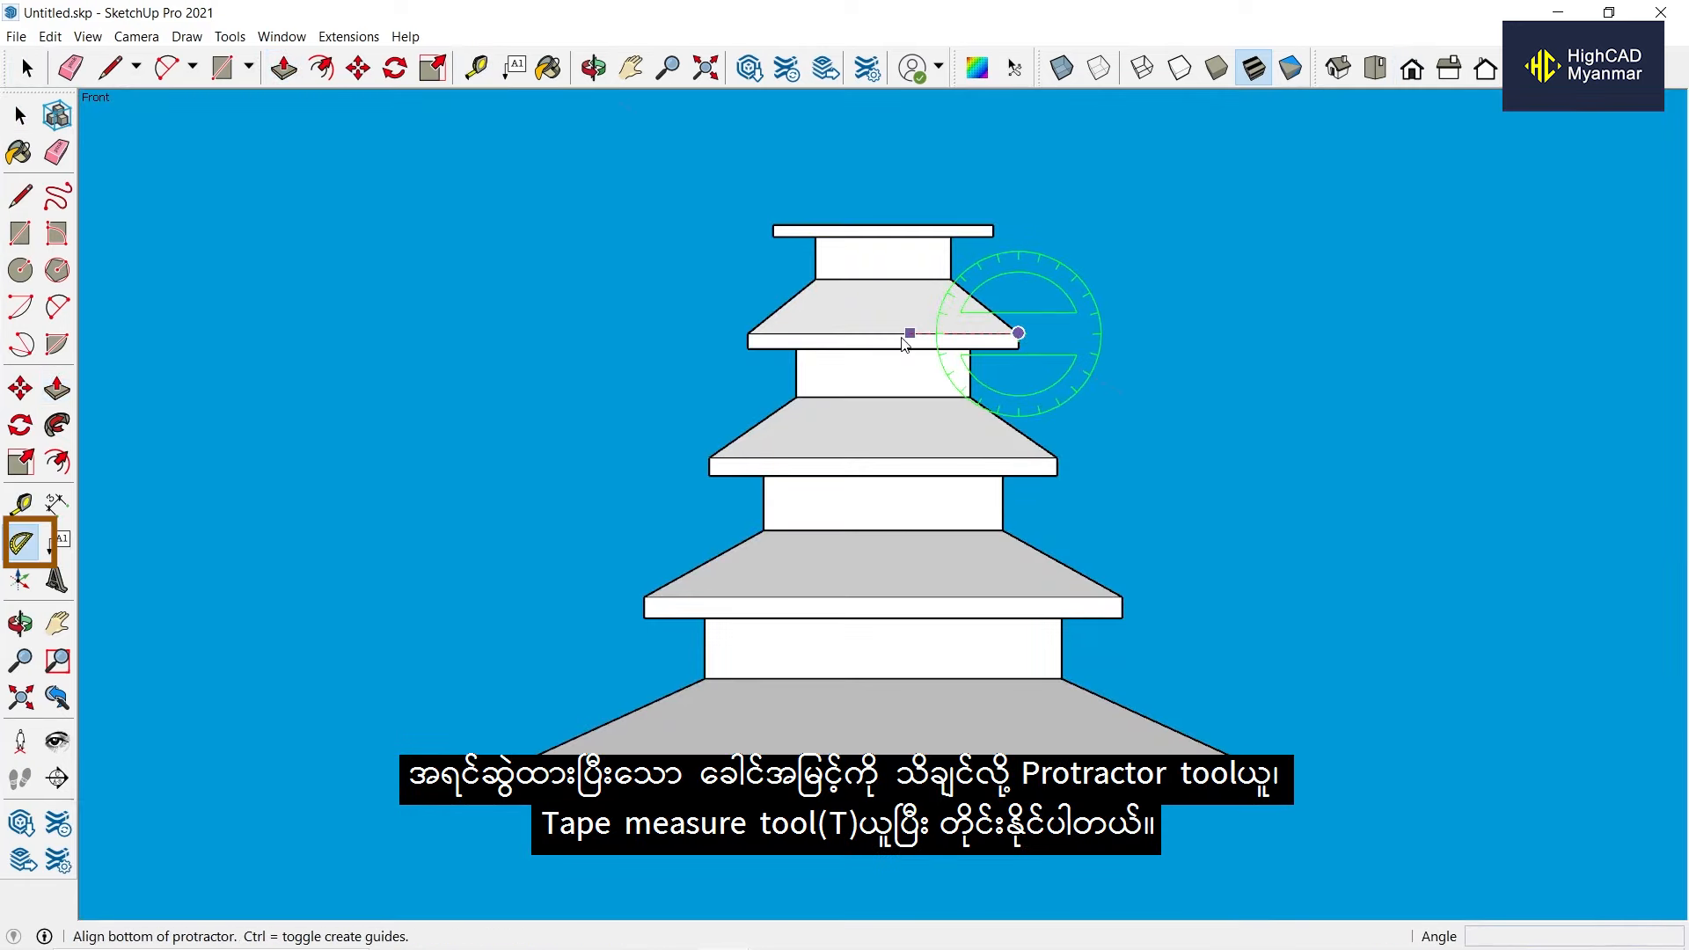
left_click(910, 333)
left_click(951, 278)
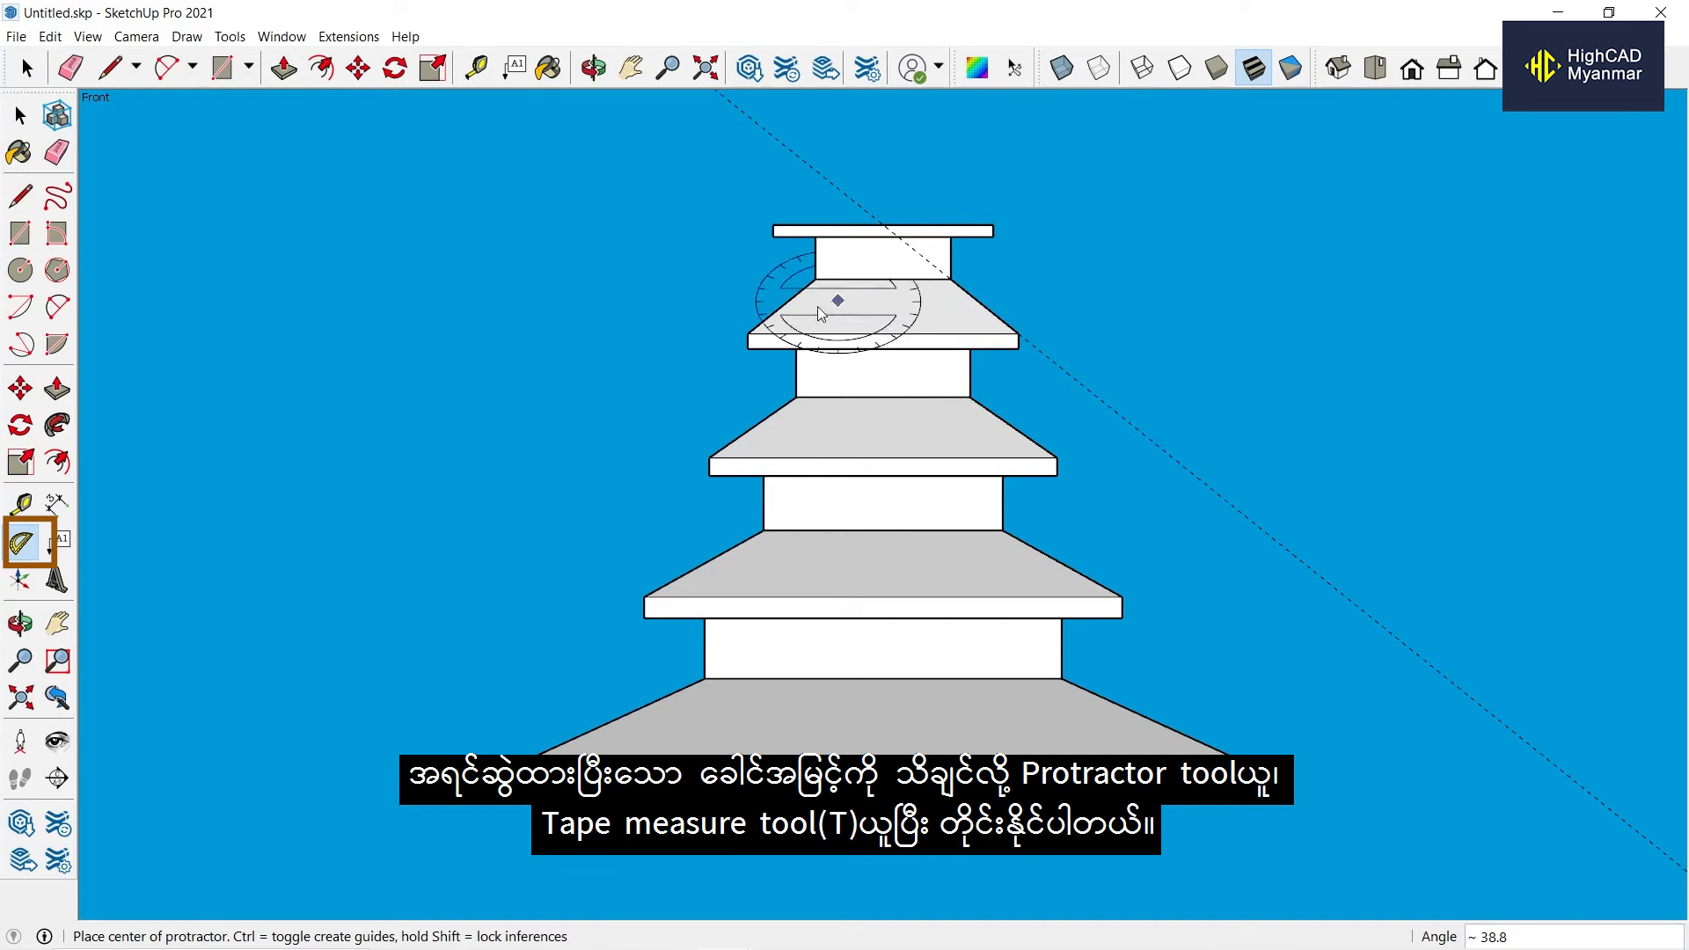
left_click(748, 333)
left_click(950, 333)
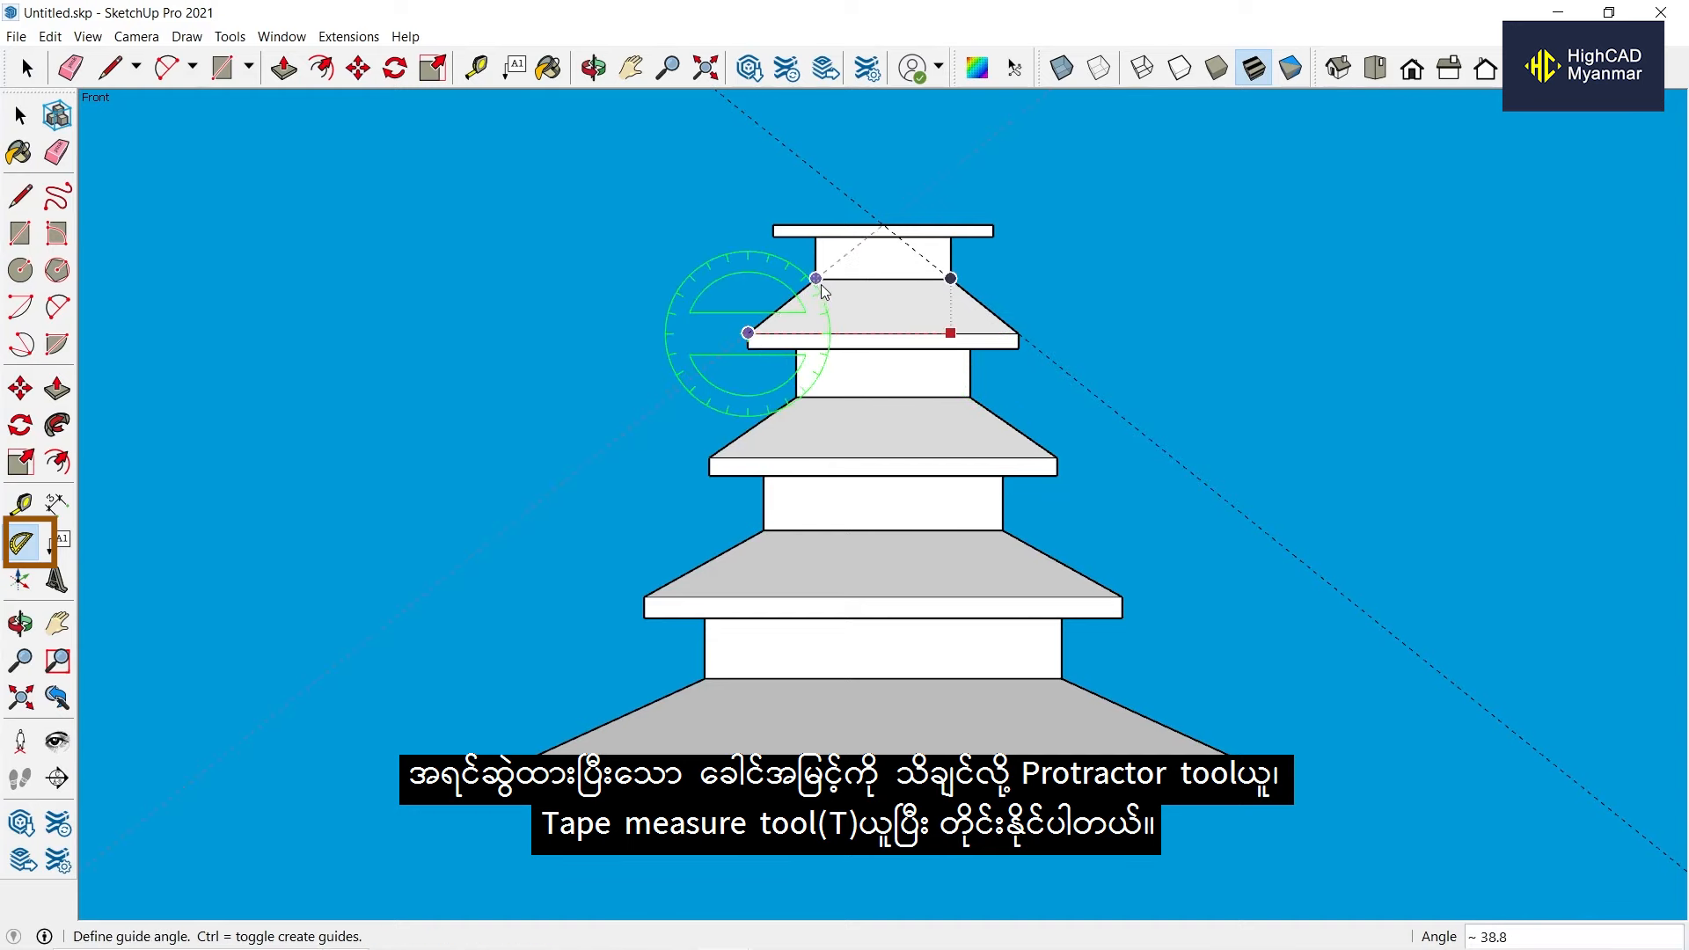
left_click(770, 249)
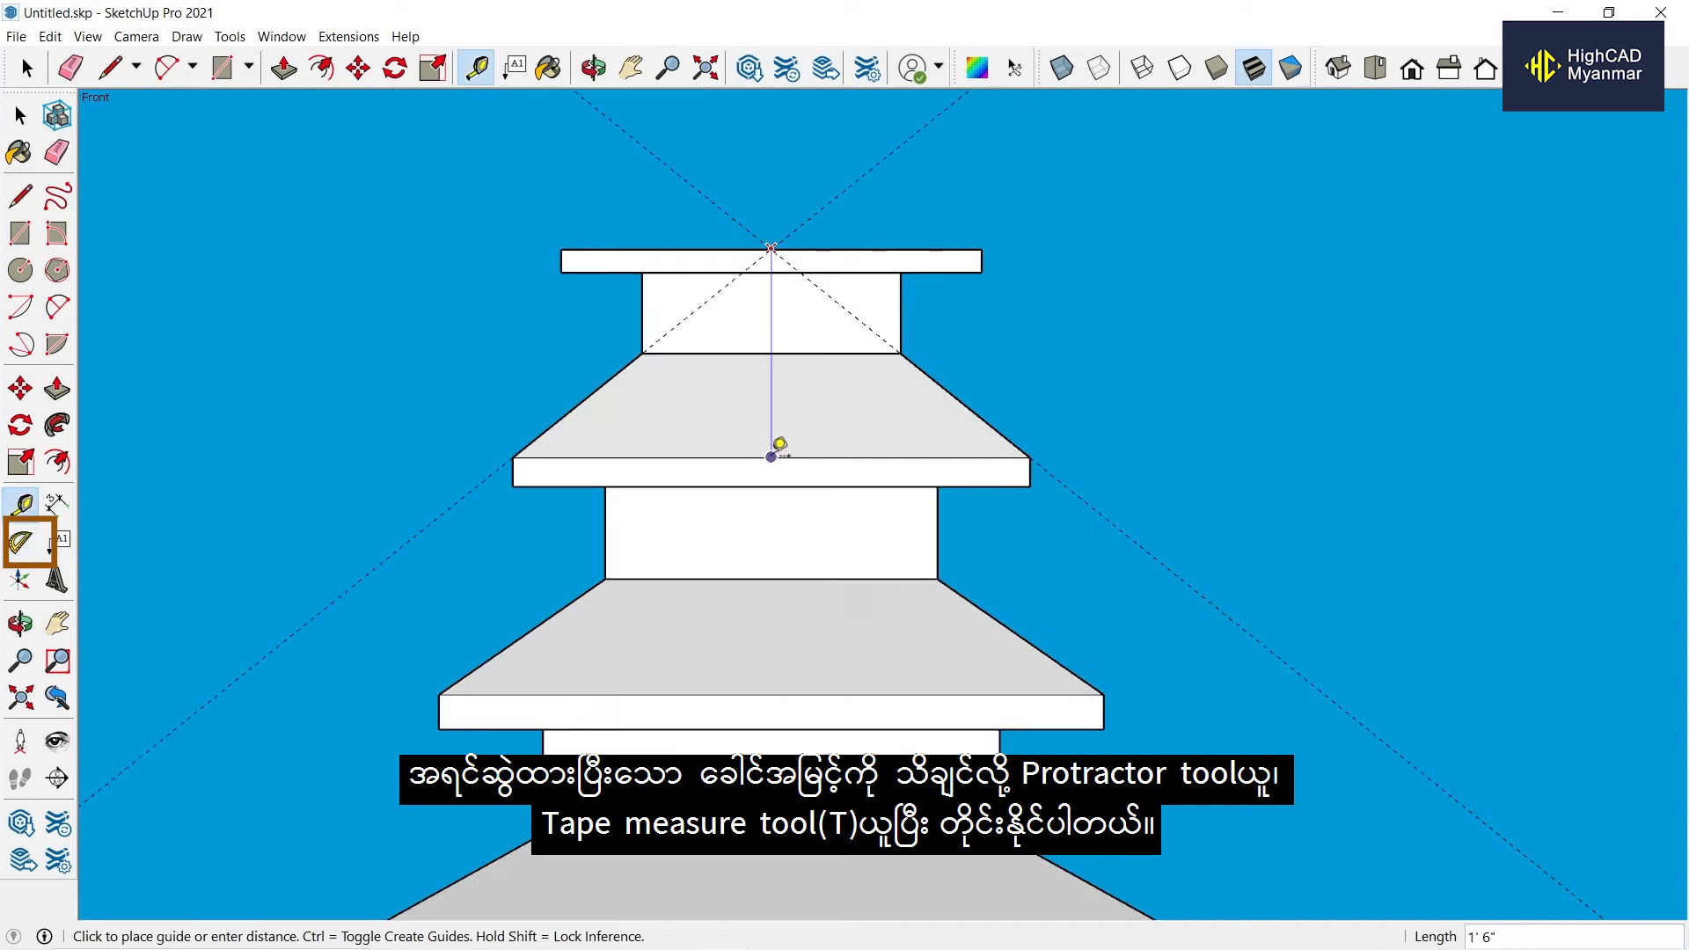
key("space")
Draw a triangular profile 1'4" high from the slab's front edge midpoint and sweep it around the top with Follow Me.
middle_click_drag(860, 358, 705, 304)
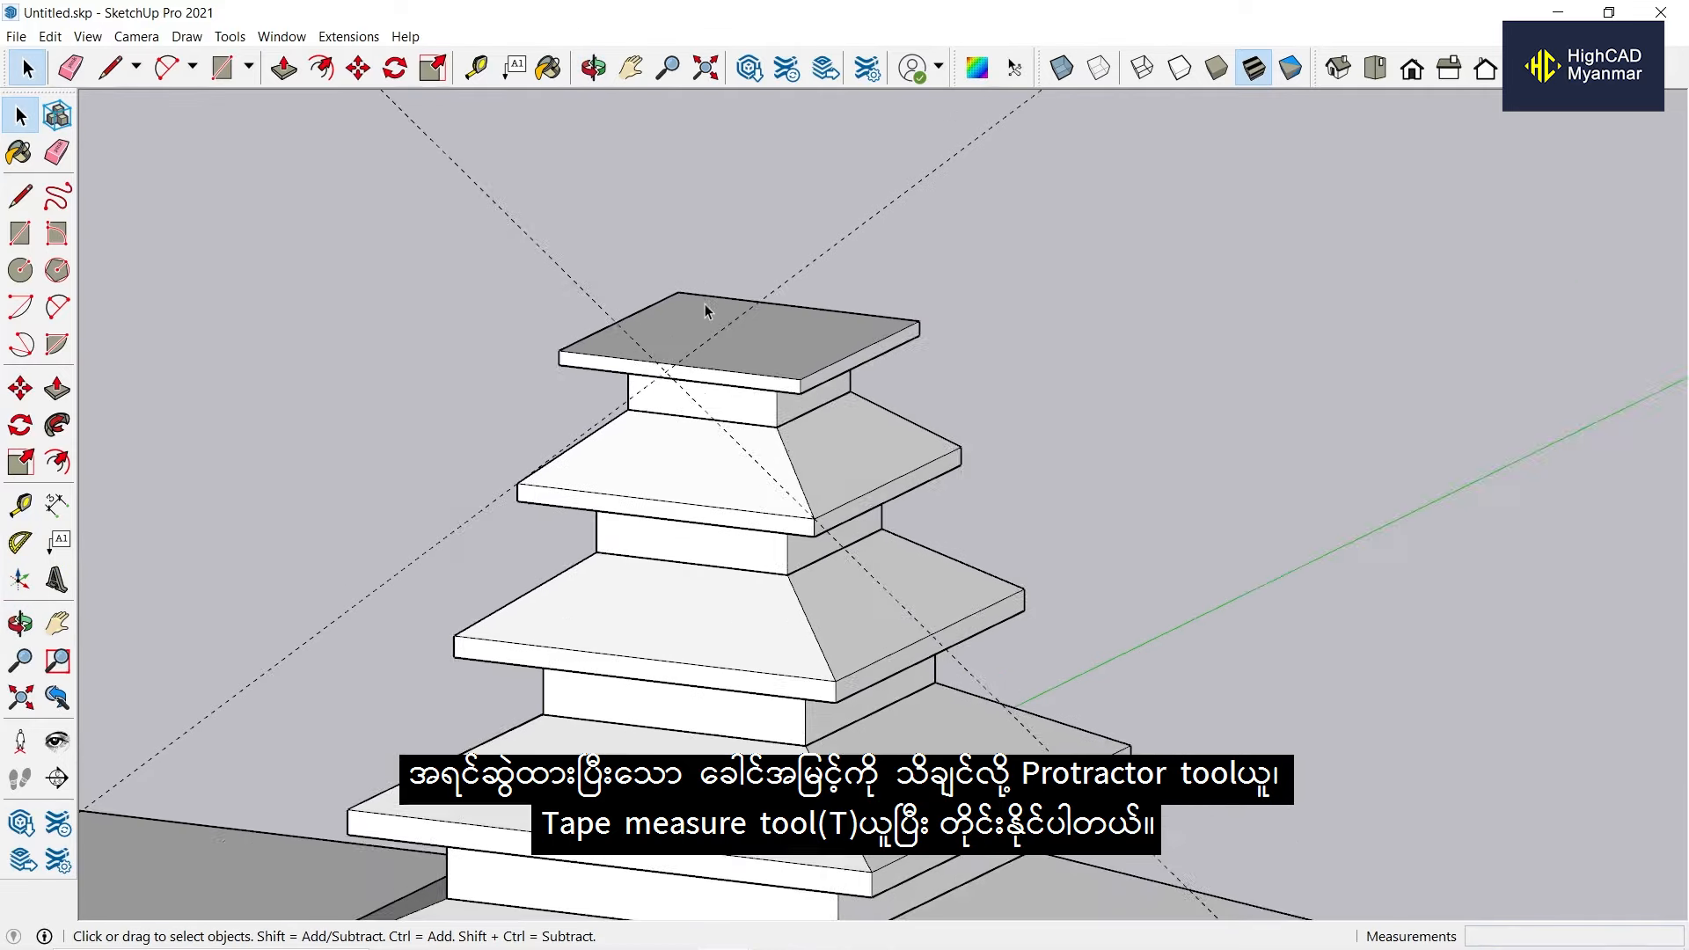
scroll(677, 322, "up", 3)
left_click(678, 325)
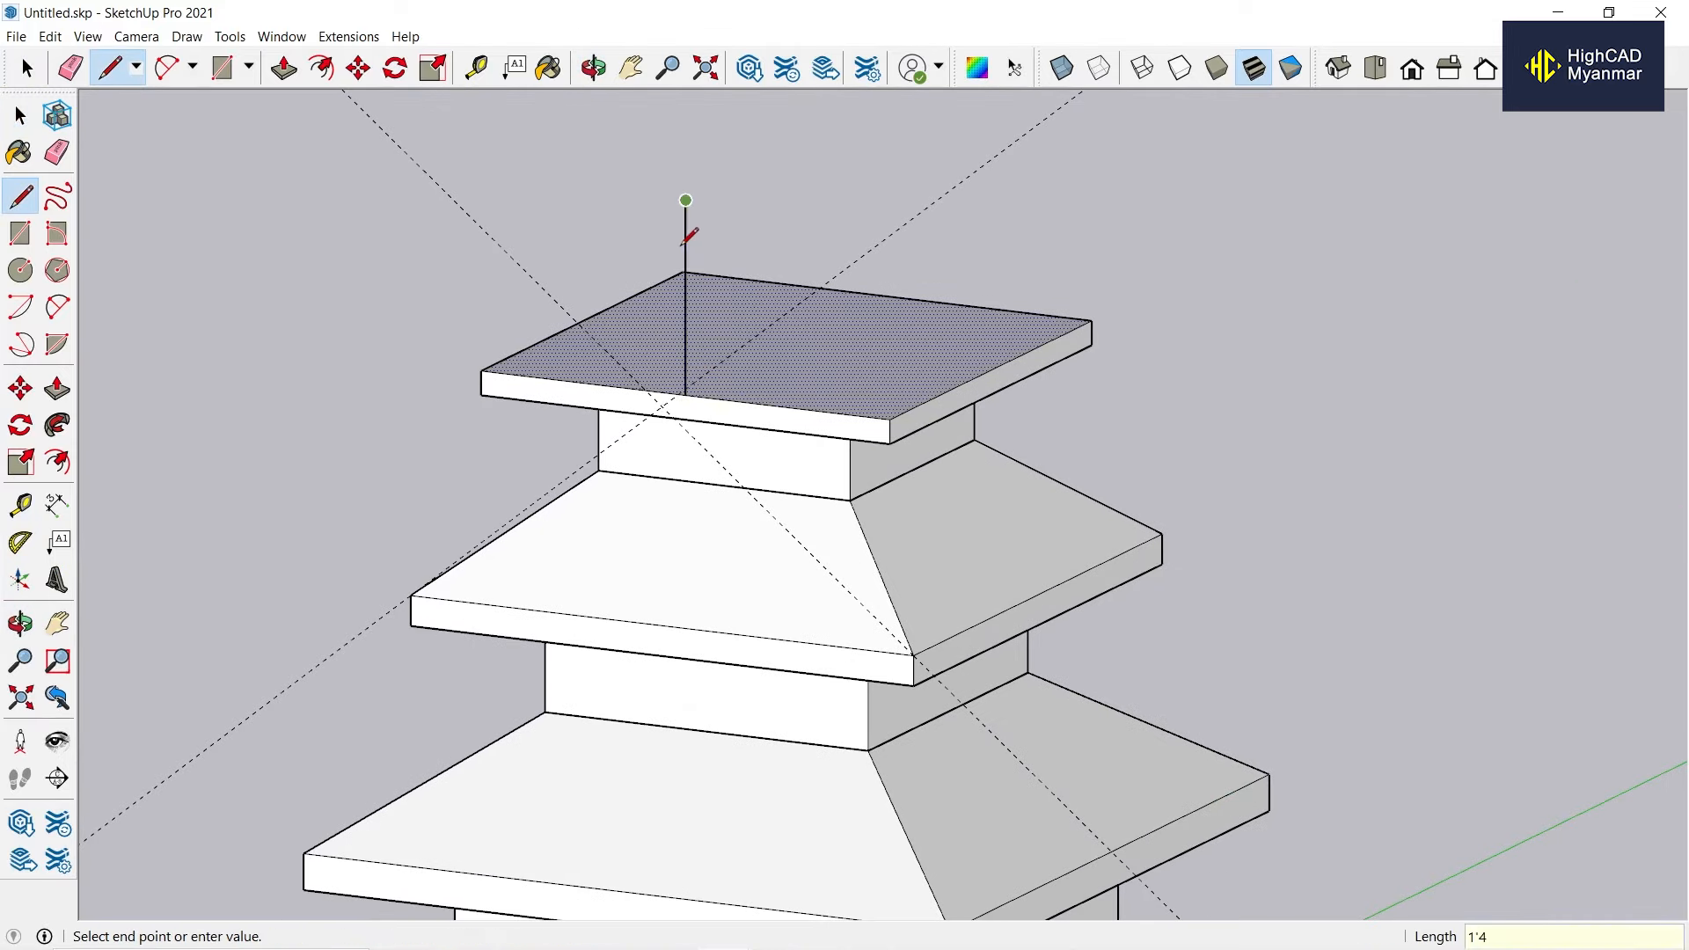
left_click(891, 418)
key("space")
left_click(57, 429)
left_click(781, 361)
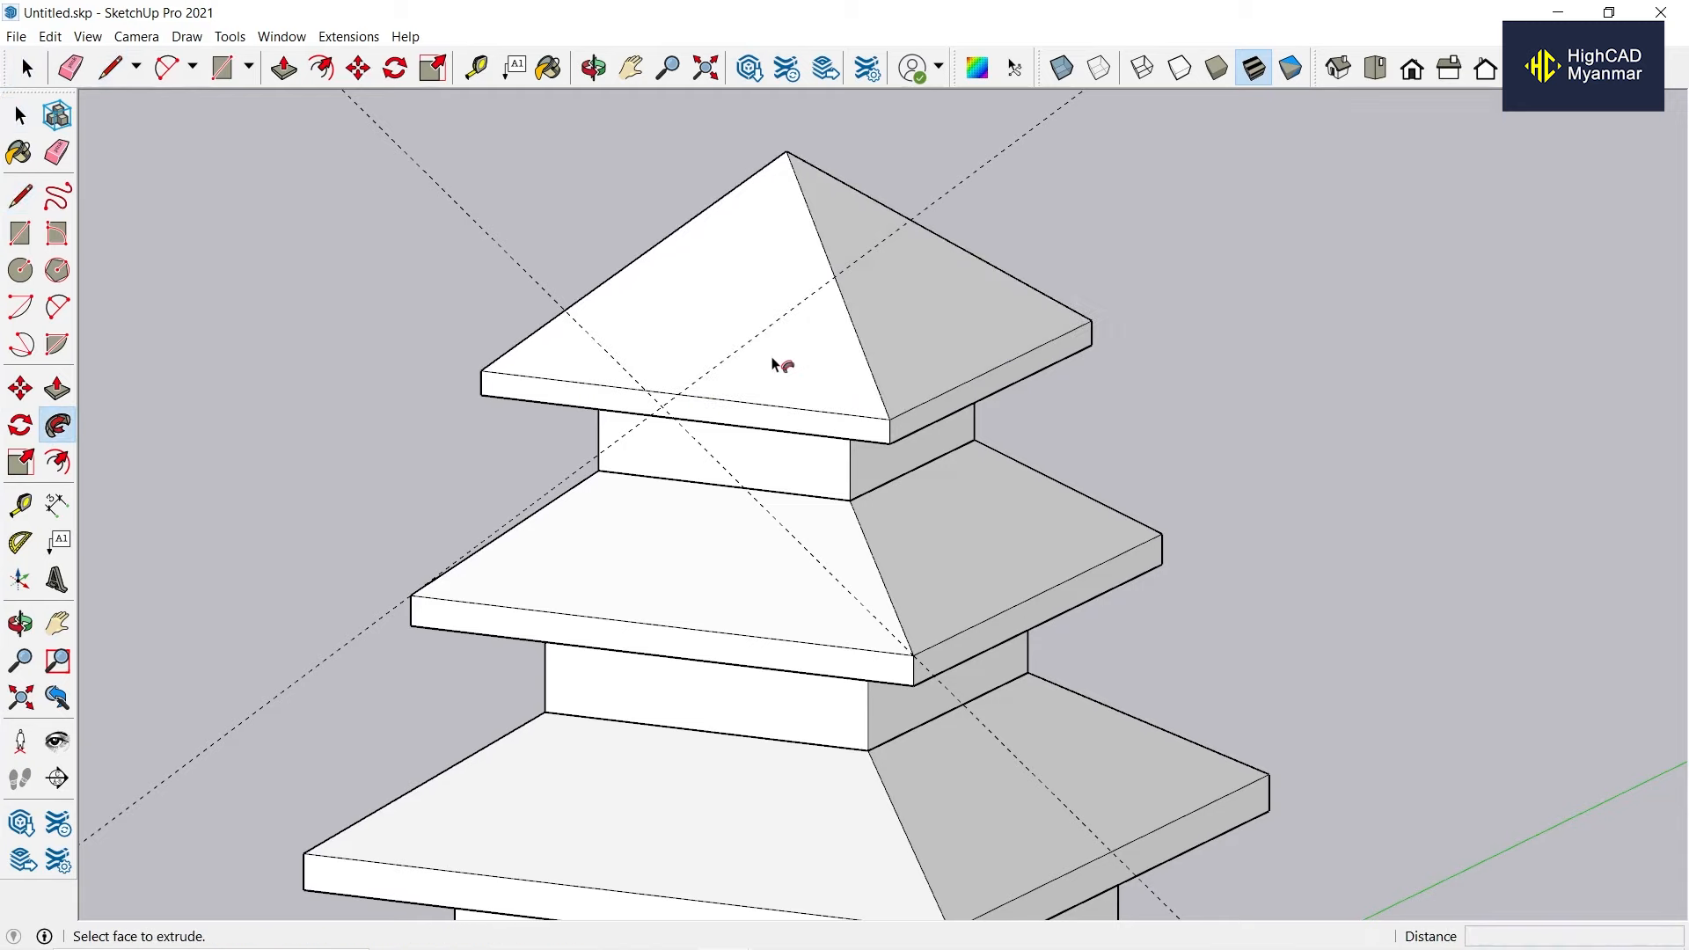
Draw lines between the midpoints of the fifth-tier pyramid's hip edges on all sides to mark the cut.
middle_click_drag(780, 362, 774, 374)
scroll(774, 374, "down", 2)
key("l")
left_click(767, 382)
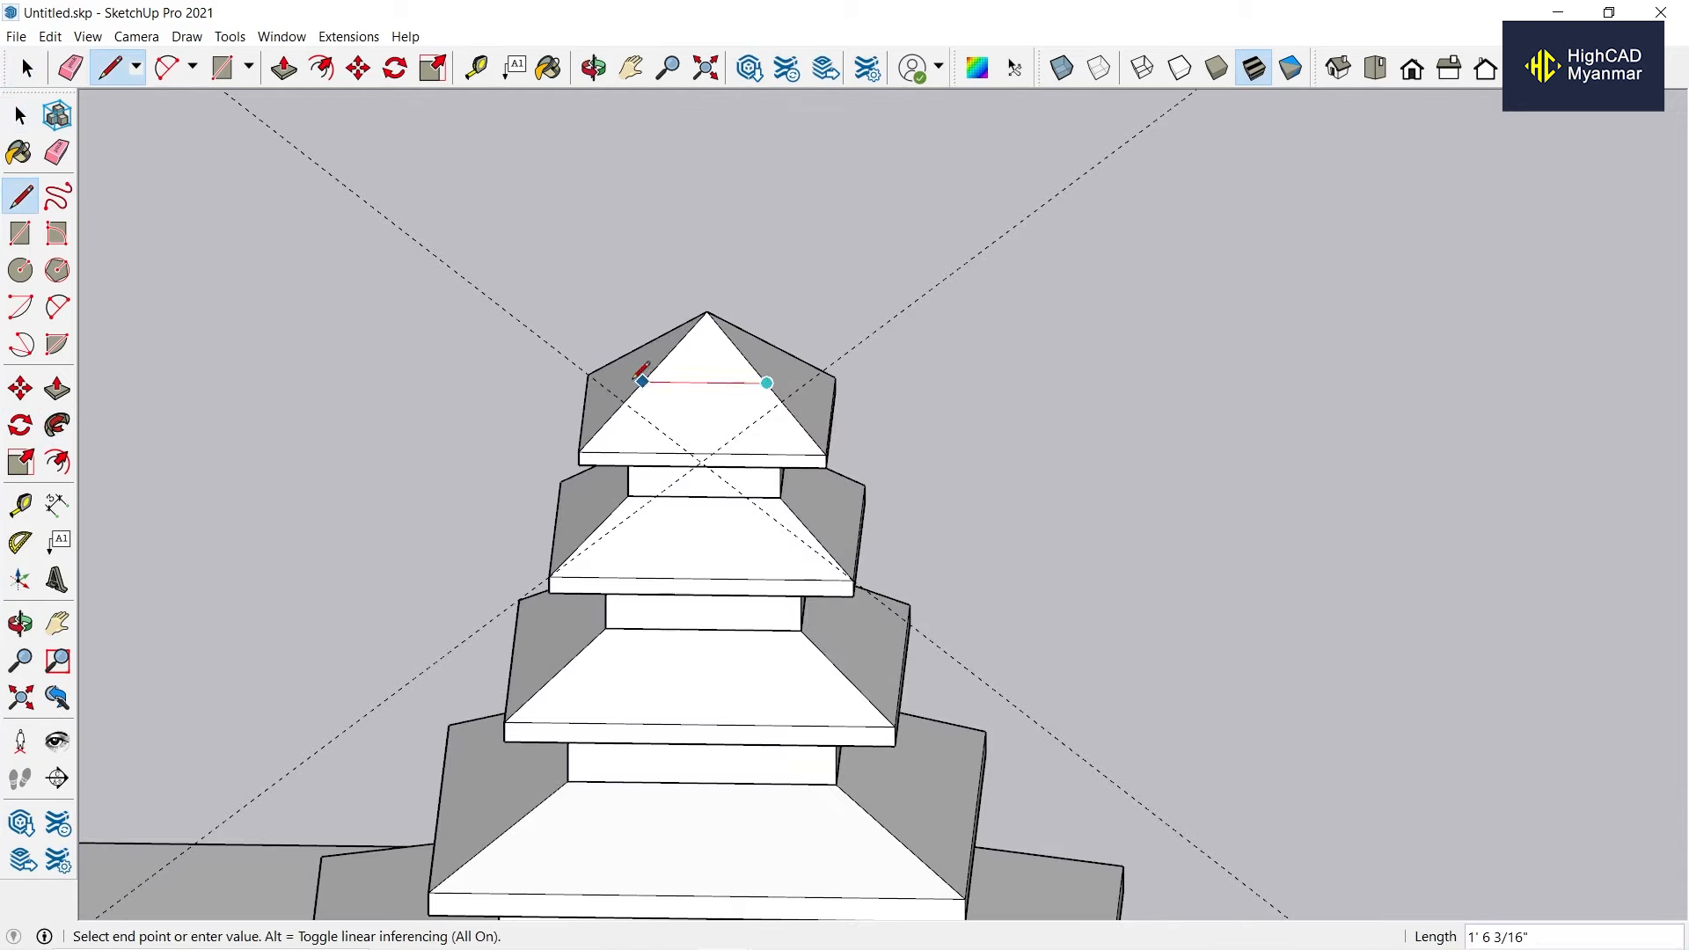
left_click(642, 382)
scroll(641, 382, "up", 2)
left_click(643, 385)
left_click(649, 341)
middle_click_drag(663, 279, 676, 304)
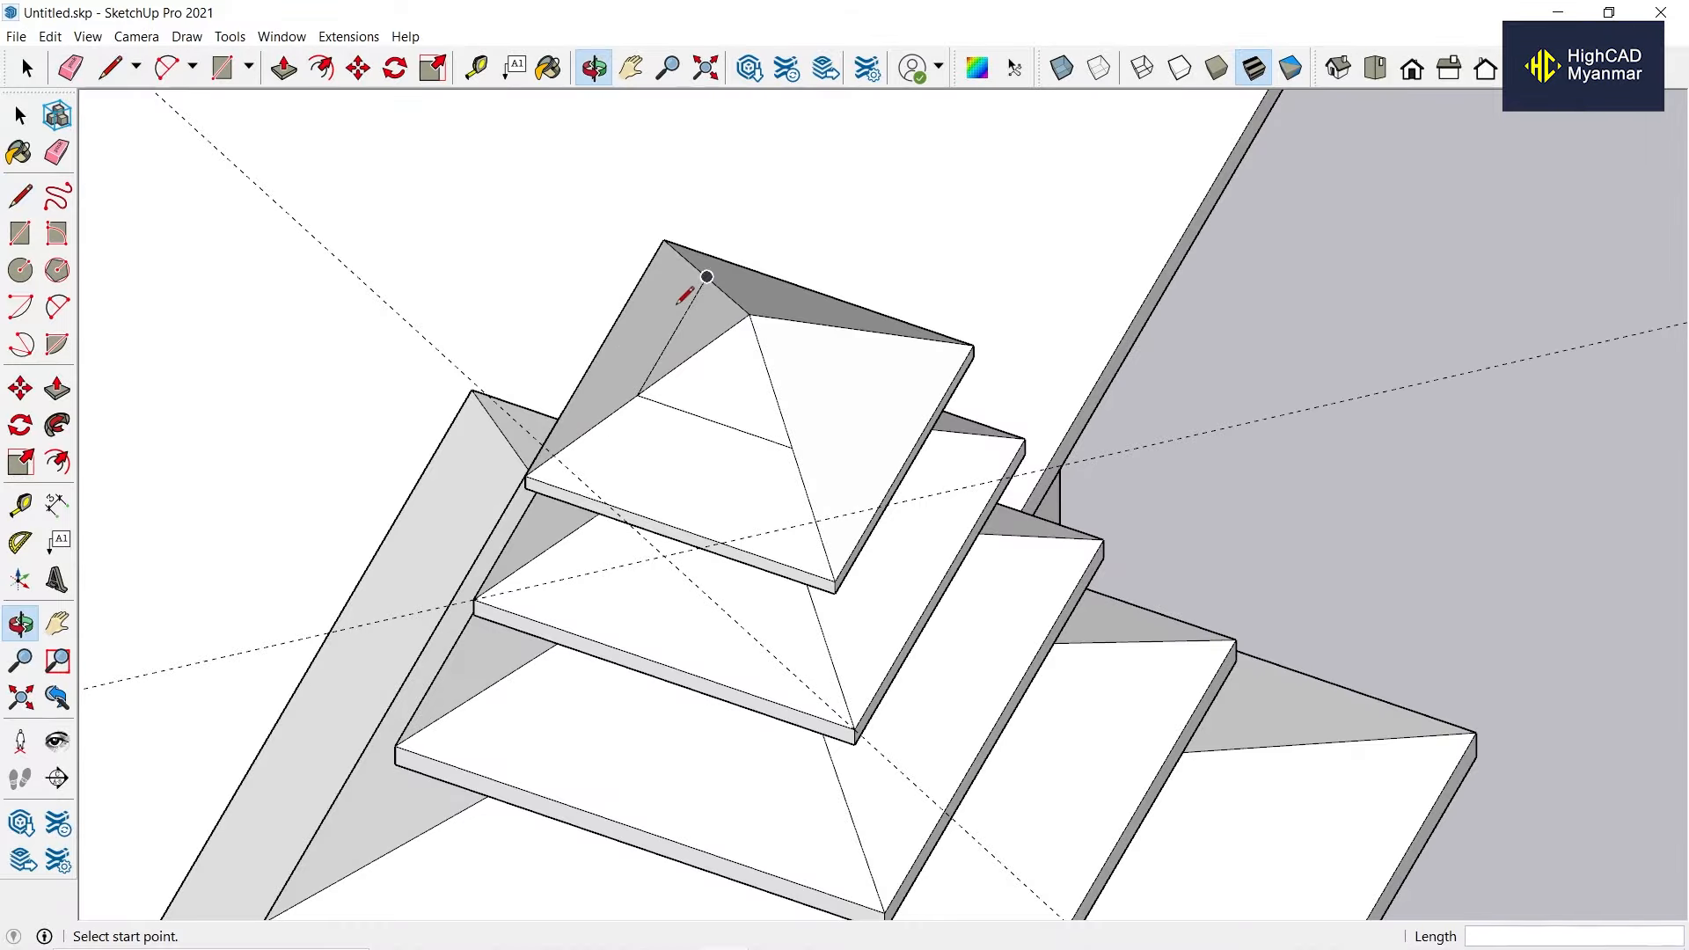
left_click(706, 276)
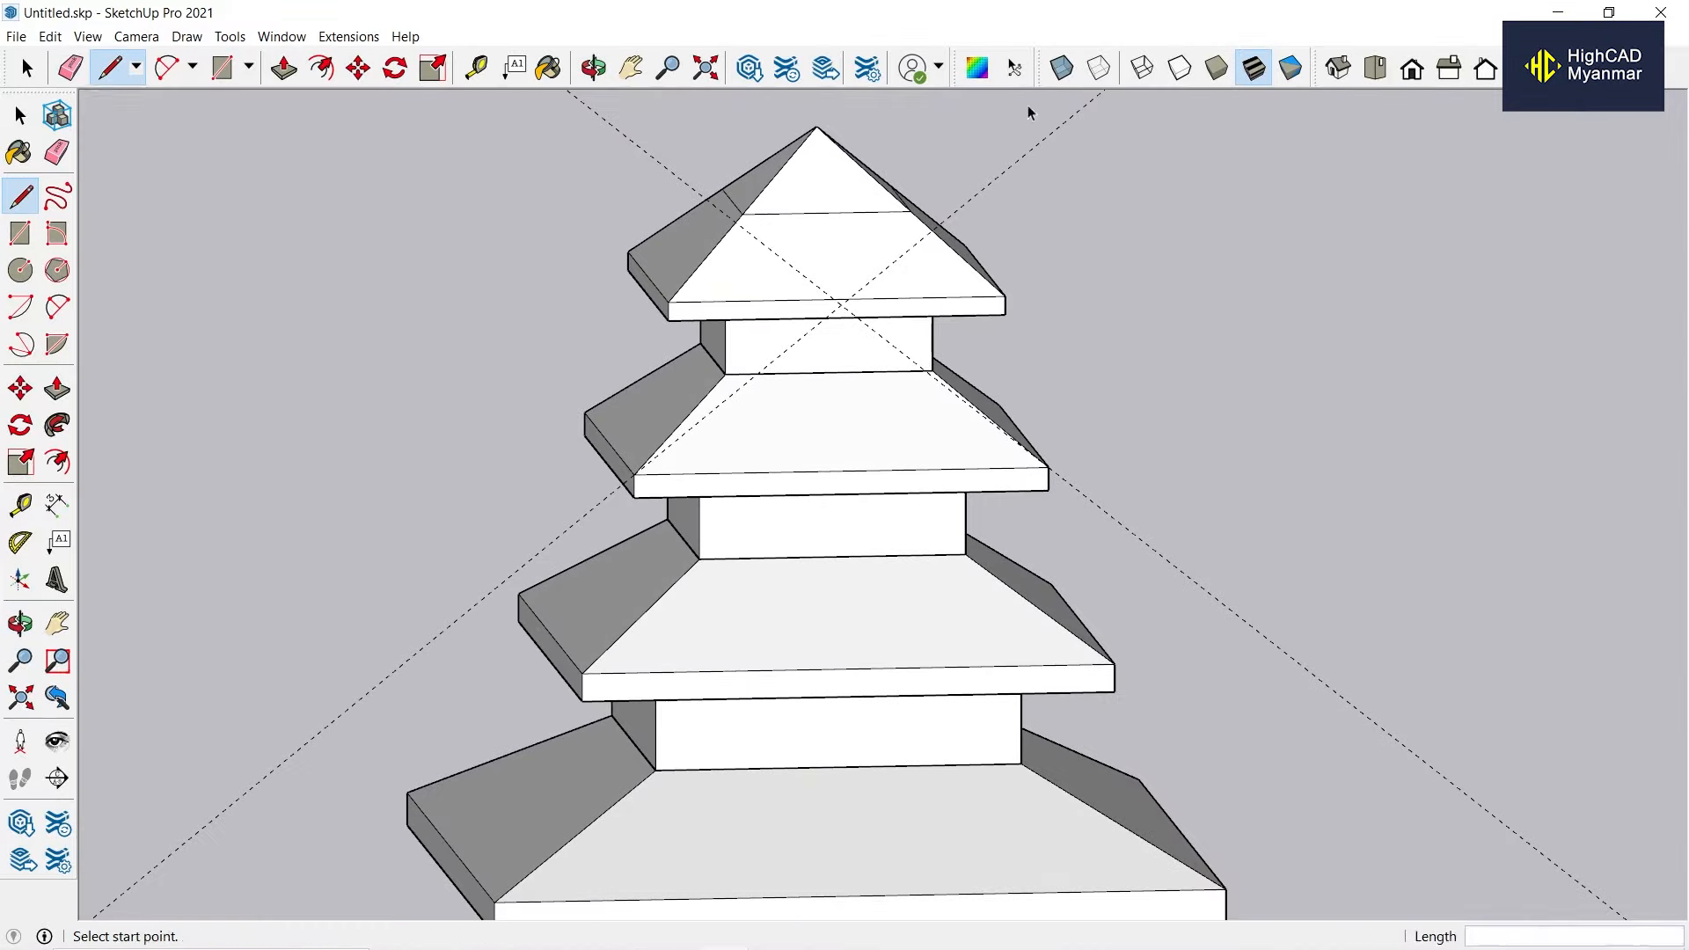
Erase the fifth-tier pyramid's tip above the cut lines to leave a truncated roof.
key("space")
right_click(808, 151)
left_click(835, 189)
scroll(563, 294, "down", 4)
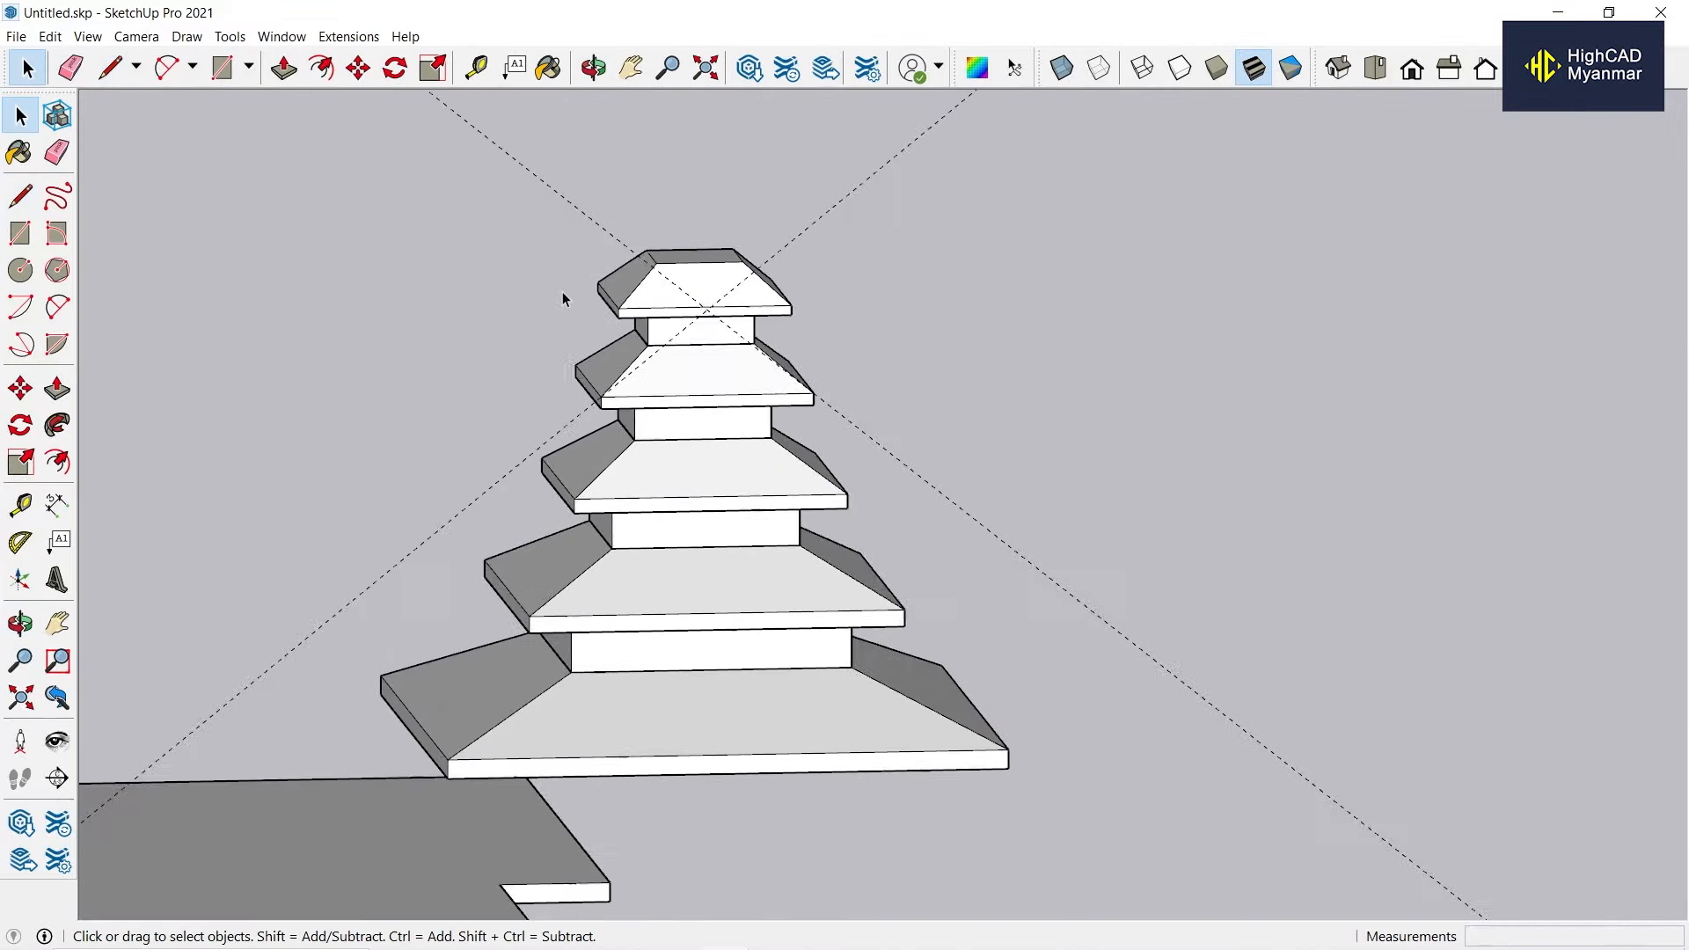
mouse_move(594, 299)
middle_mouse_down()
mouse_move(584, 290)
mouse_move(596, 297)
middle_mouse_up()
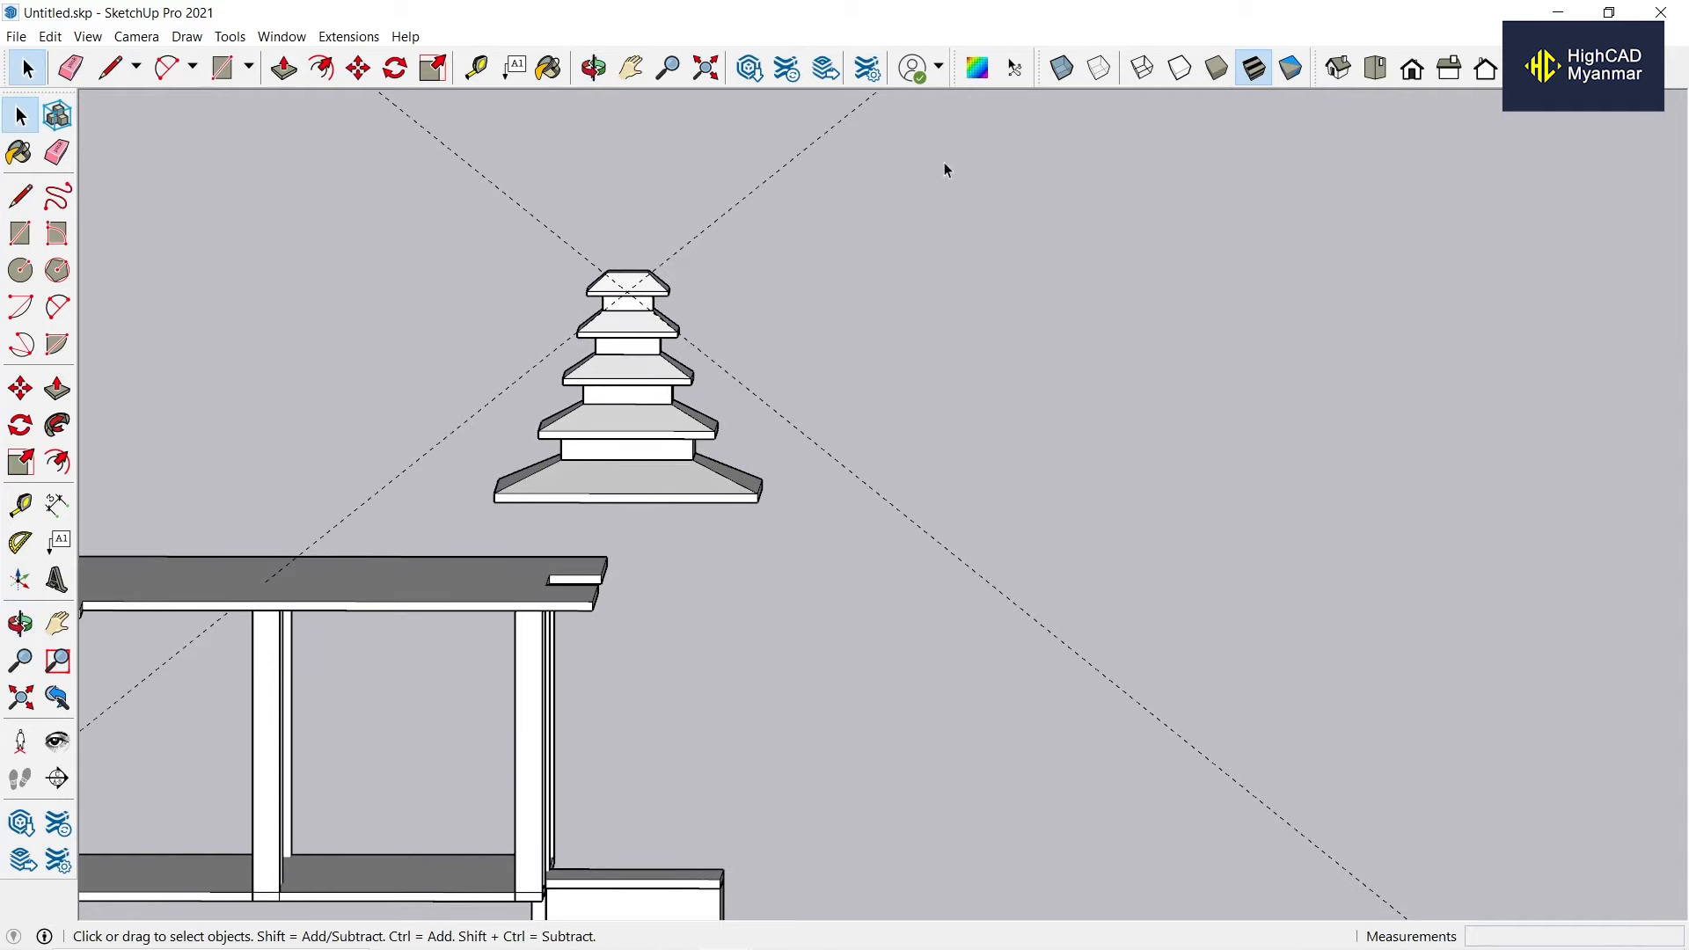
Make the whole truncated fifth-tier roof a group.
left_click(1401, 76)
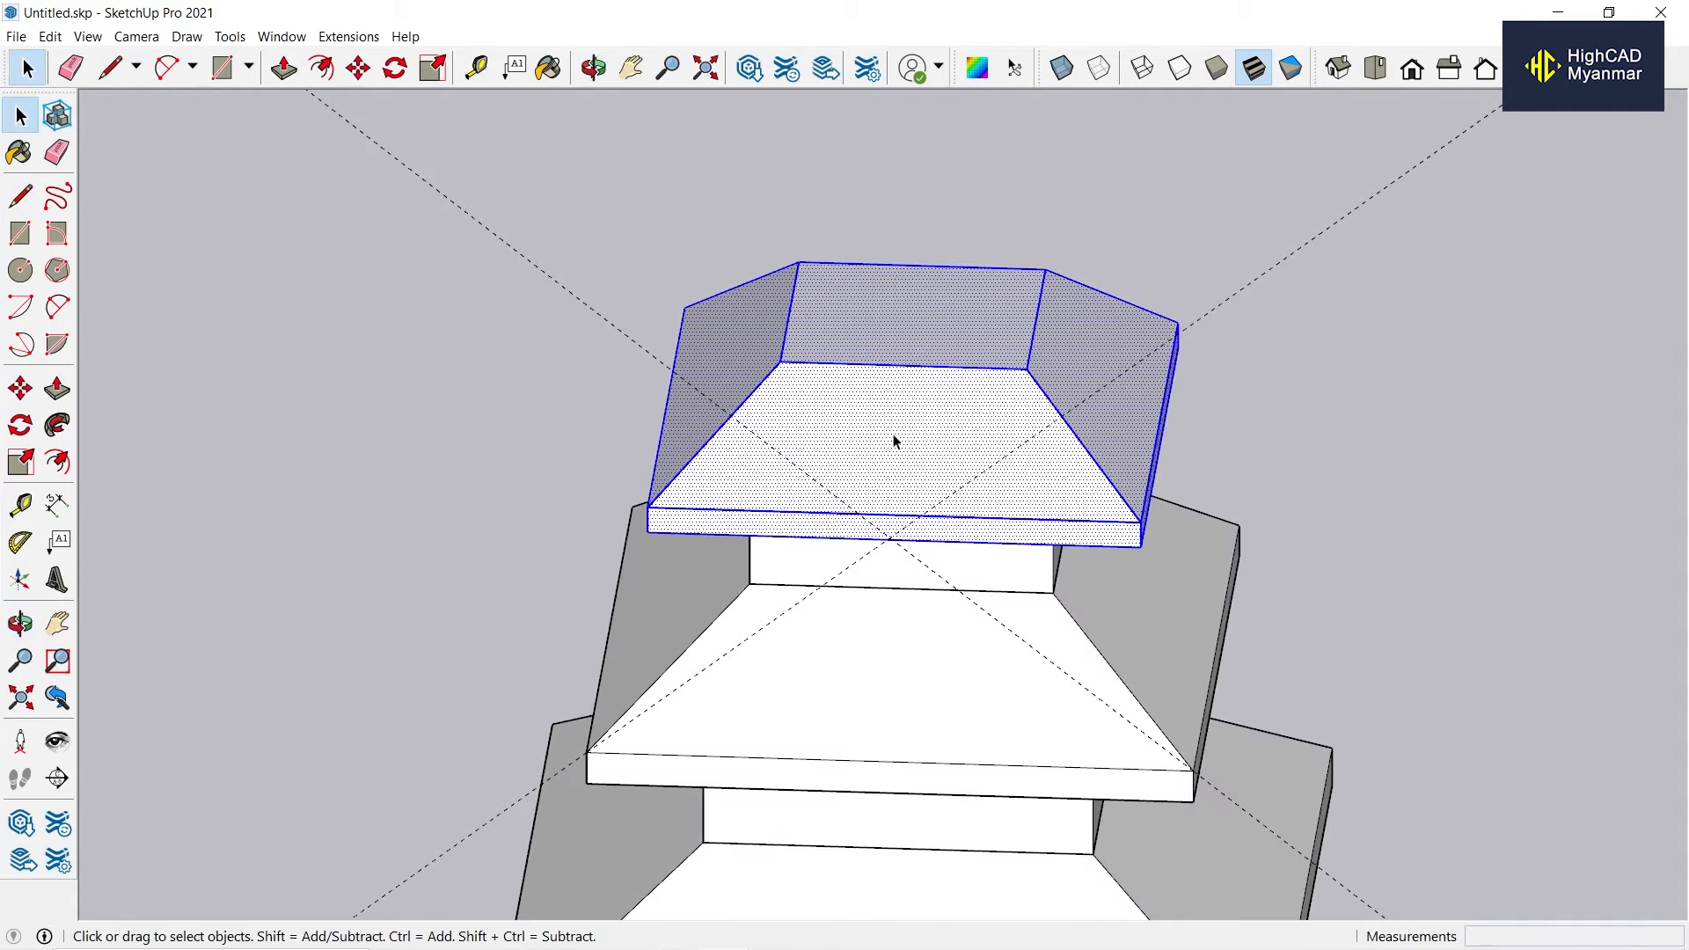
right_click(894, 441)
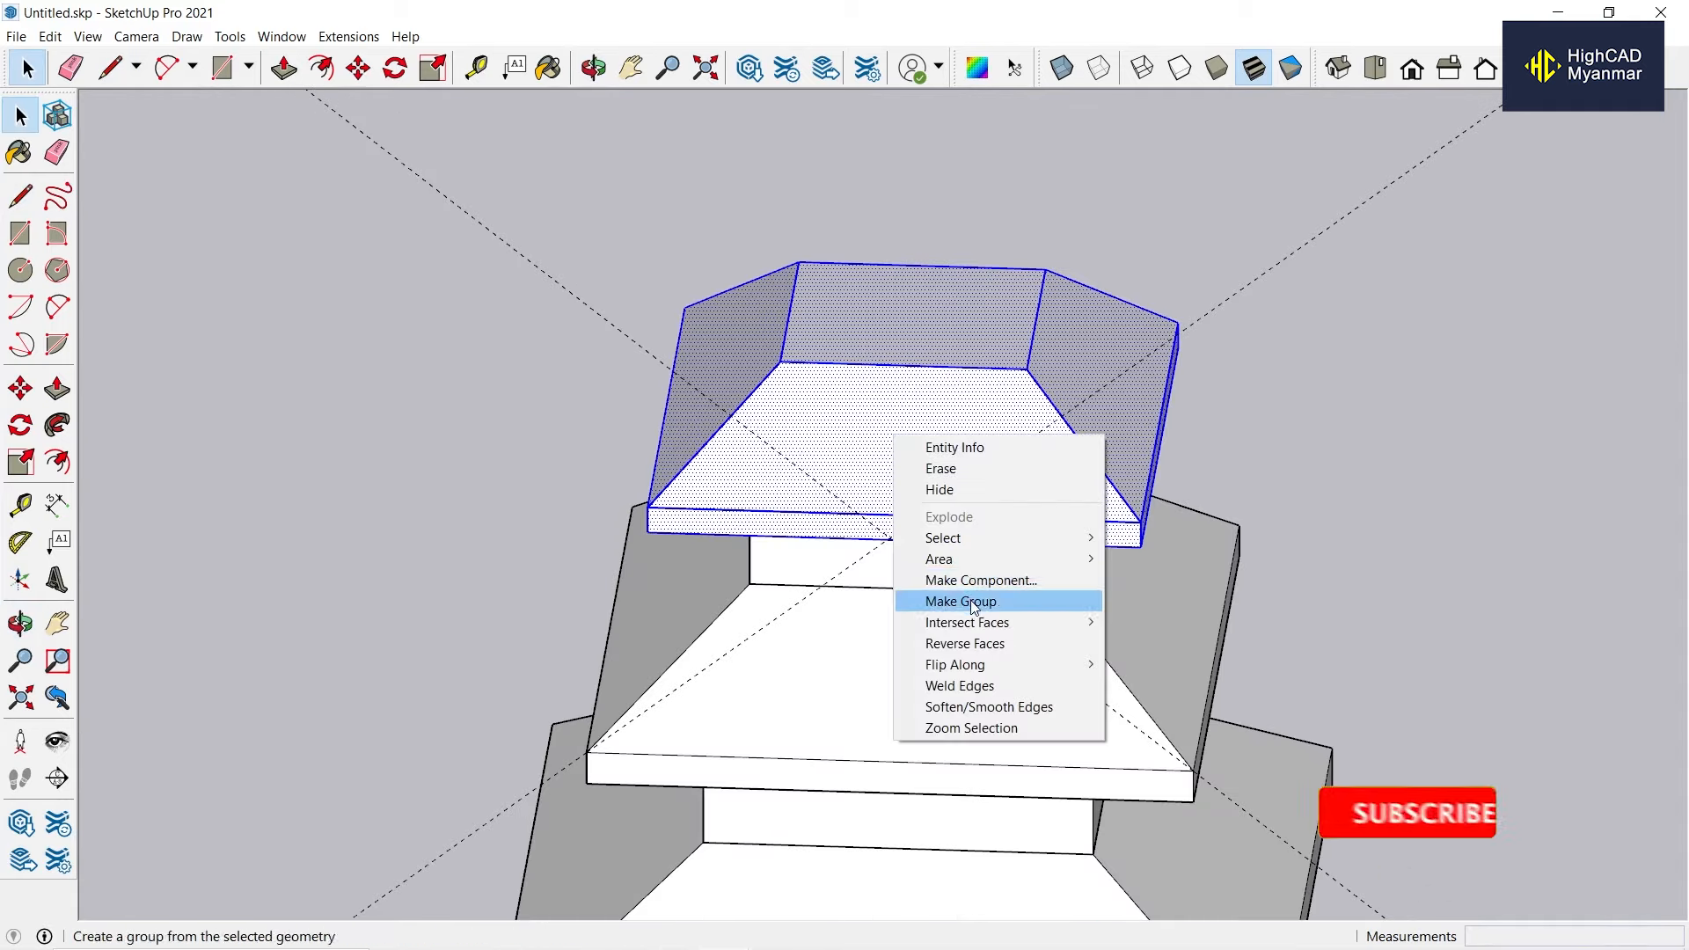
left_click(959, 592)
Draw a rectangle across the fifth-tier roof's top and offset its edges inward.
key("r")
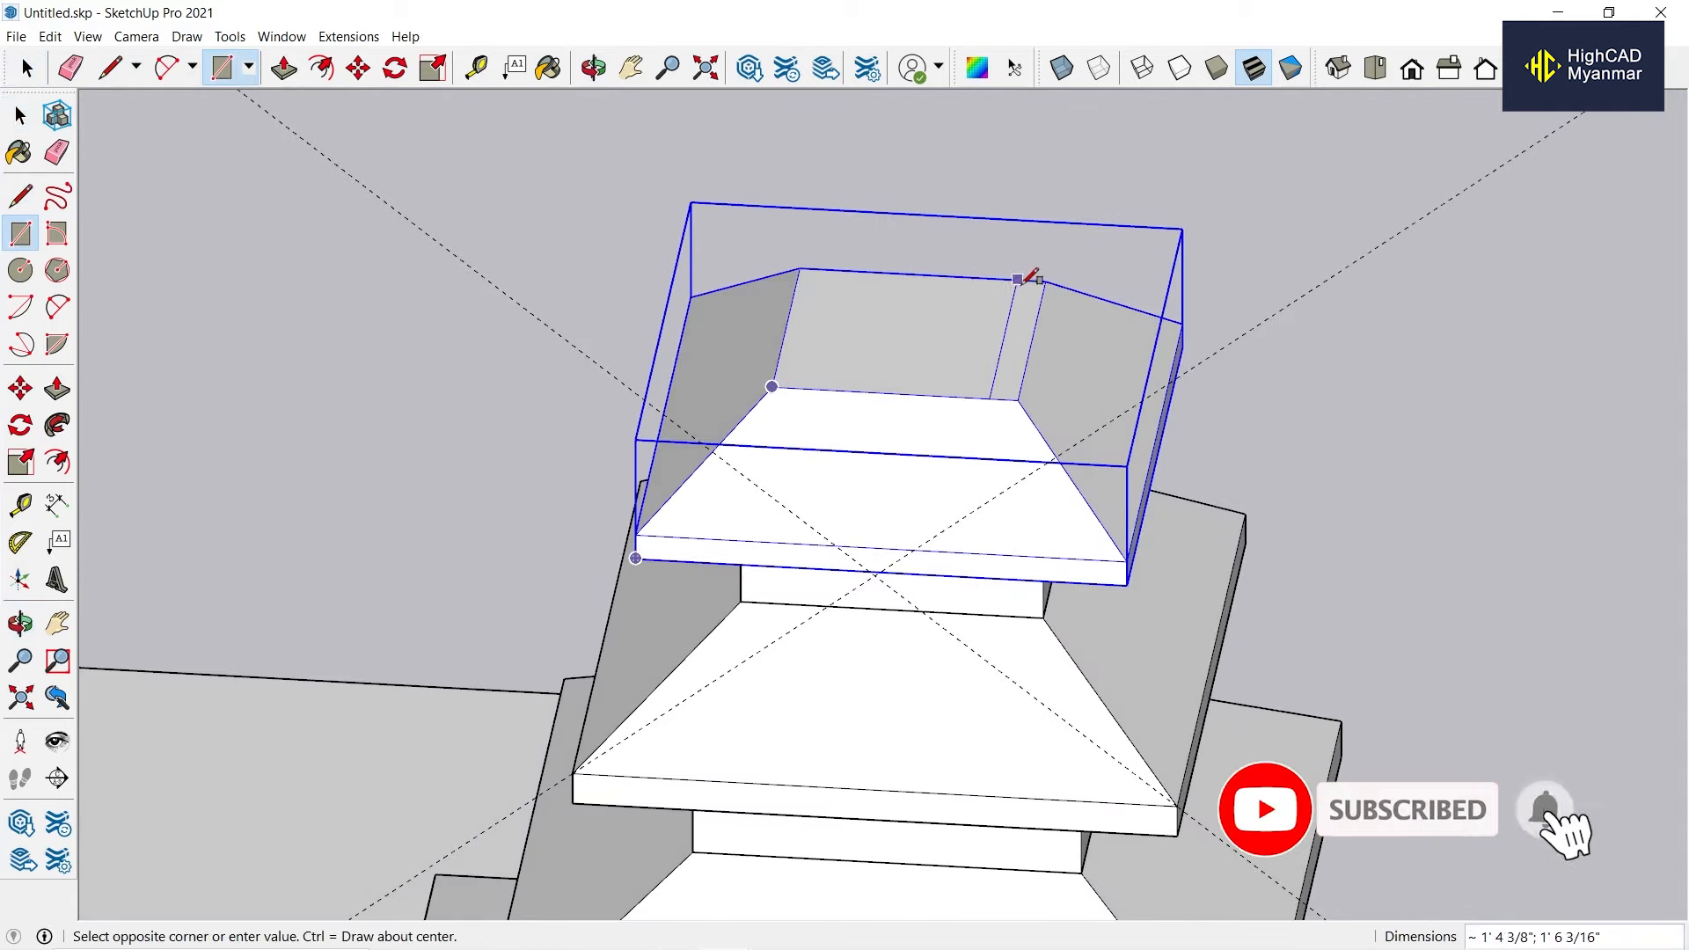
key("f")
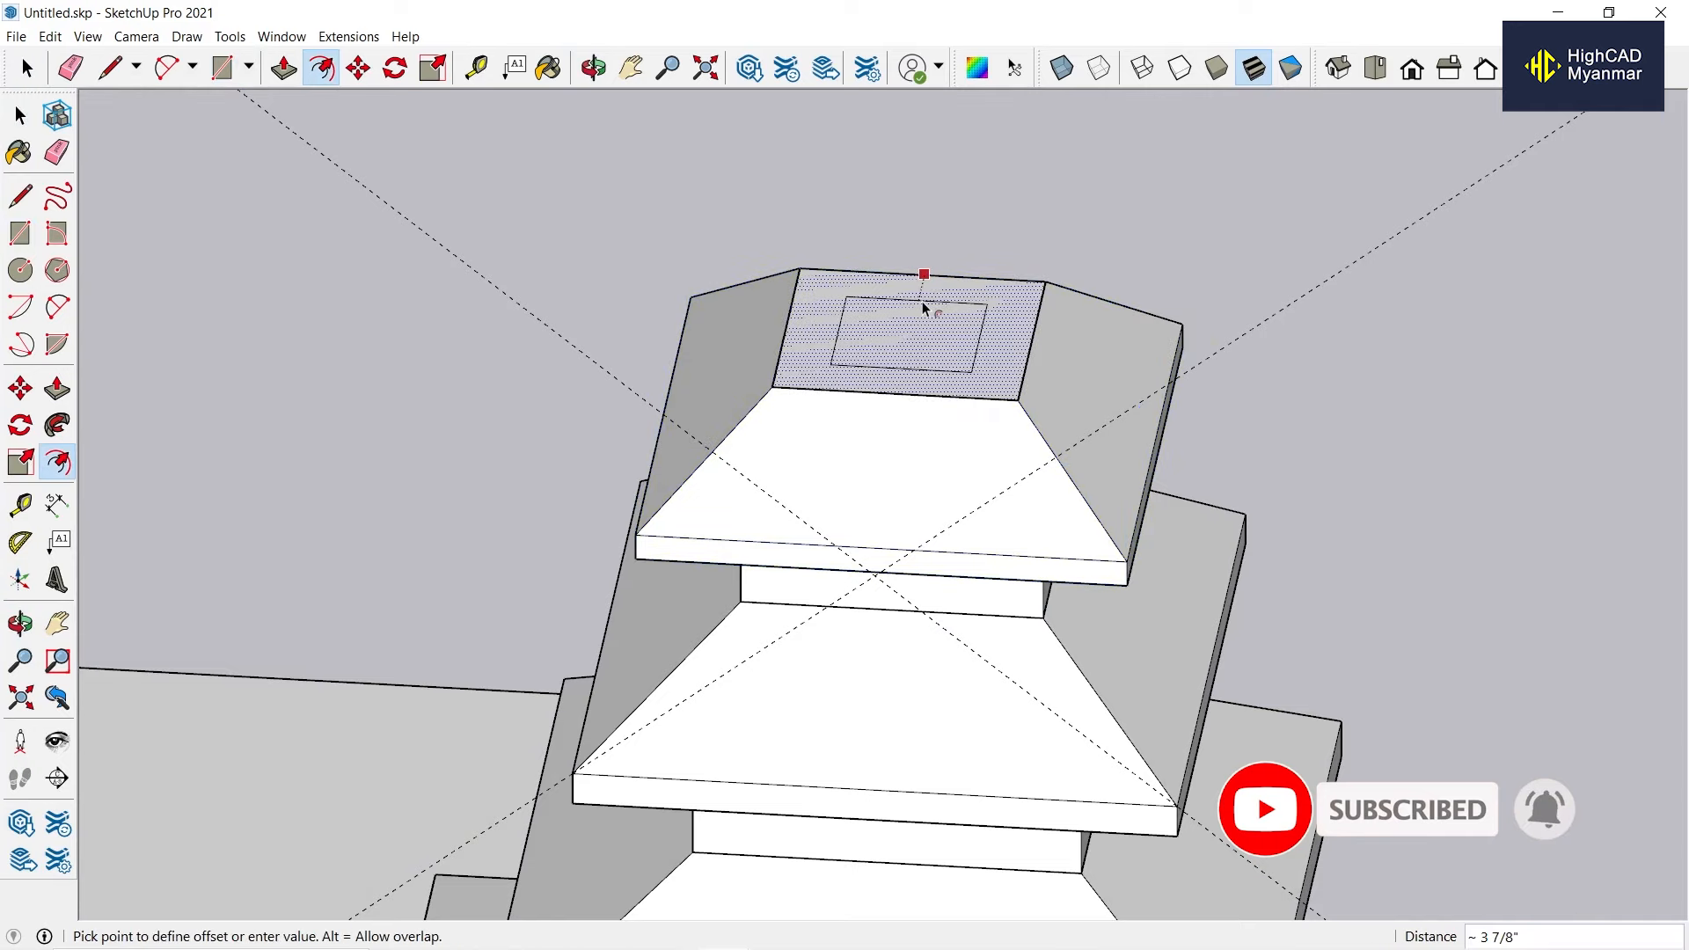
left_click(924, 308)
Measure the height of the wall below the fifth-tier roof with the Line tool.
middle_click_drag(907, 391, 1035, 409)
key("l")
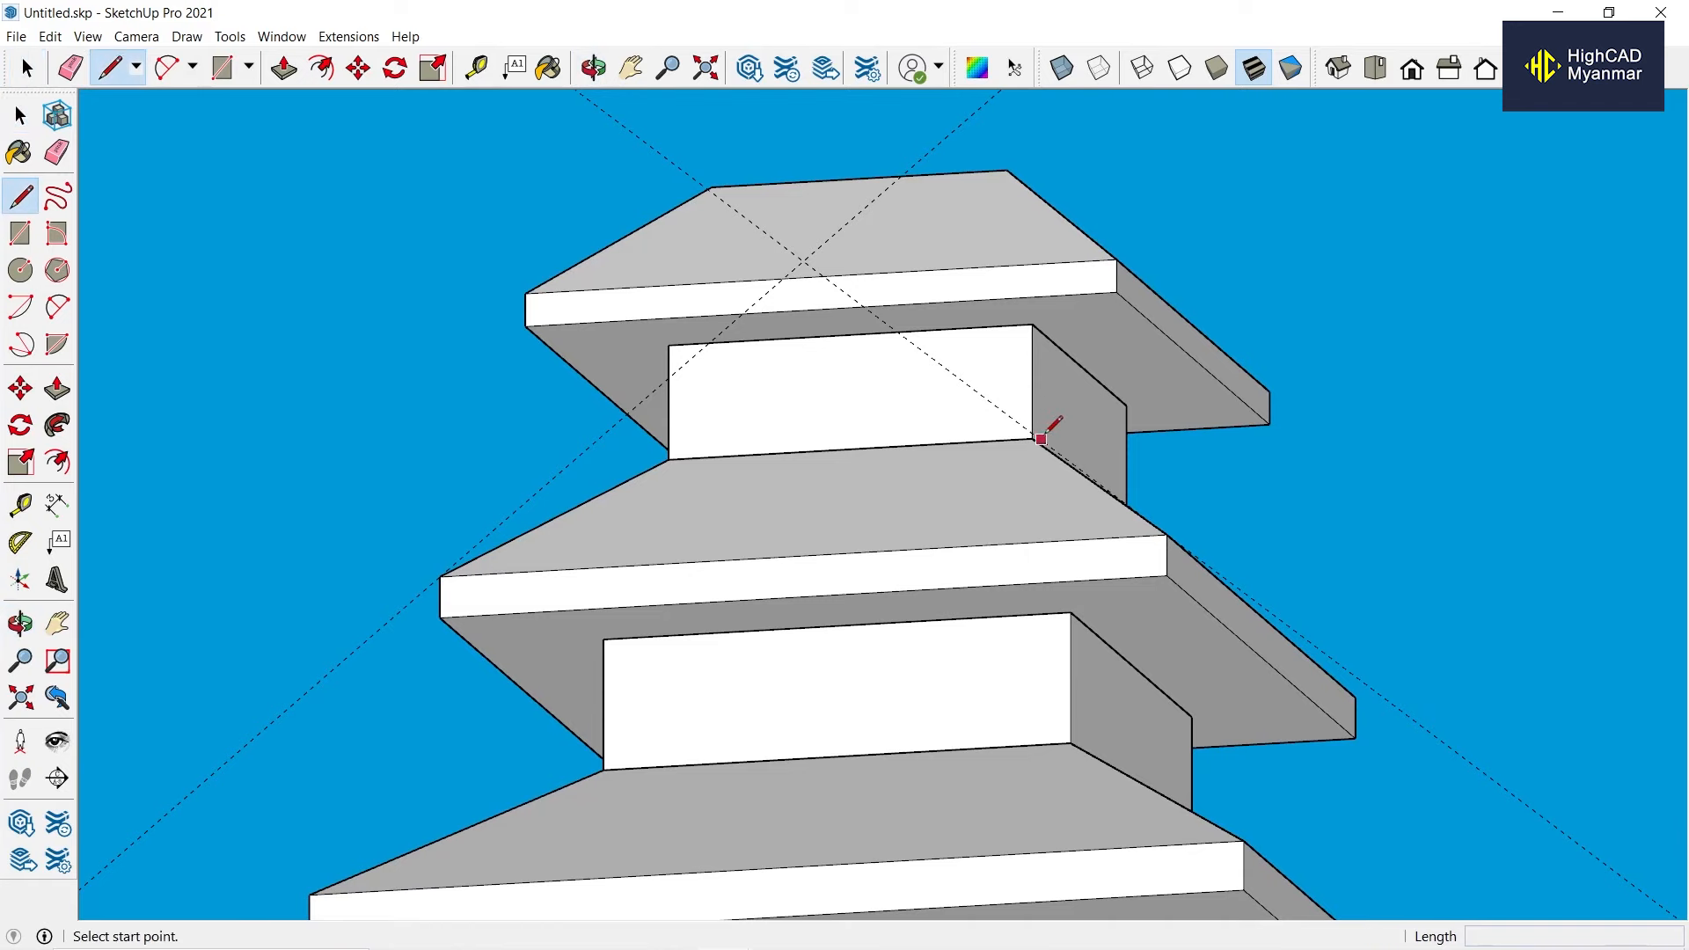
left_click(1034, 436)
middle_click_drag(1039, 332, 949, 645)
scroll(897, 476, "up", 1)
key("space")
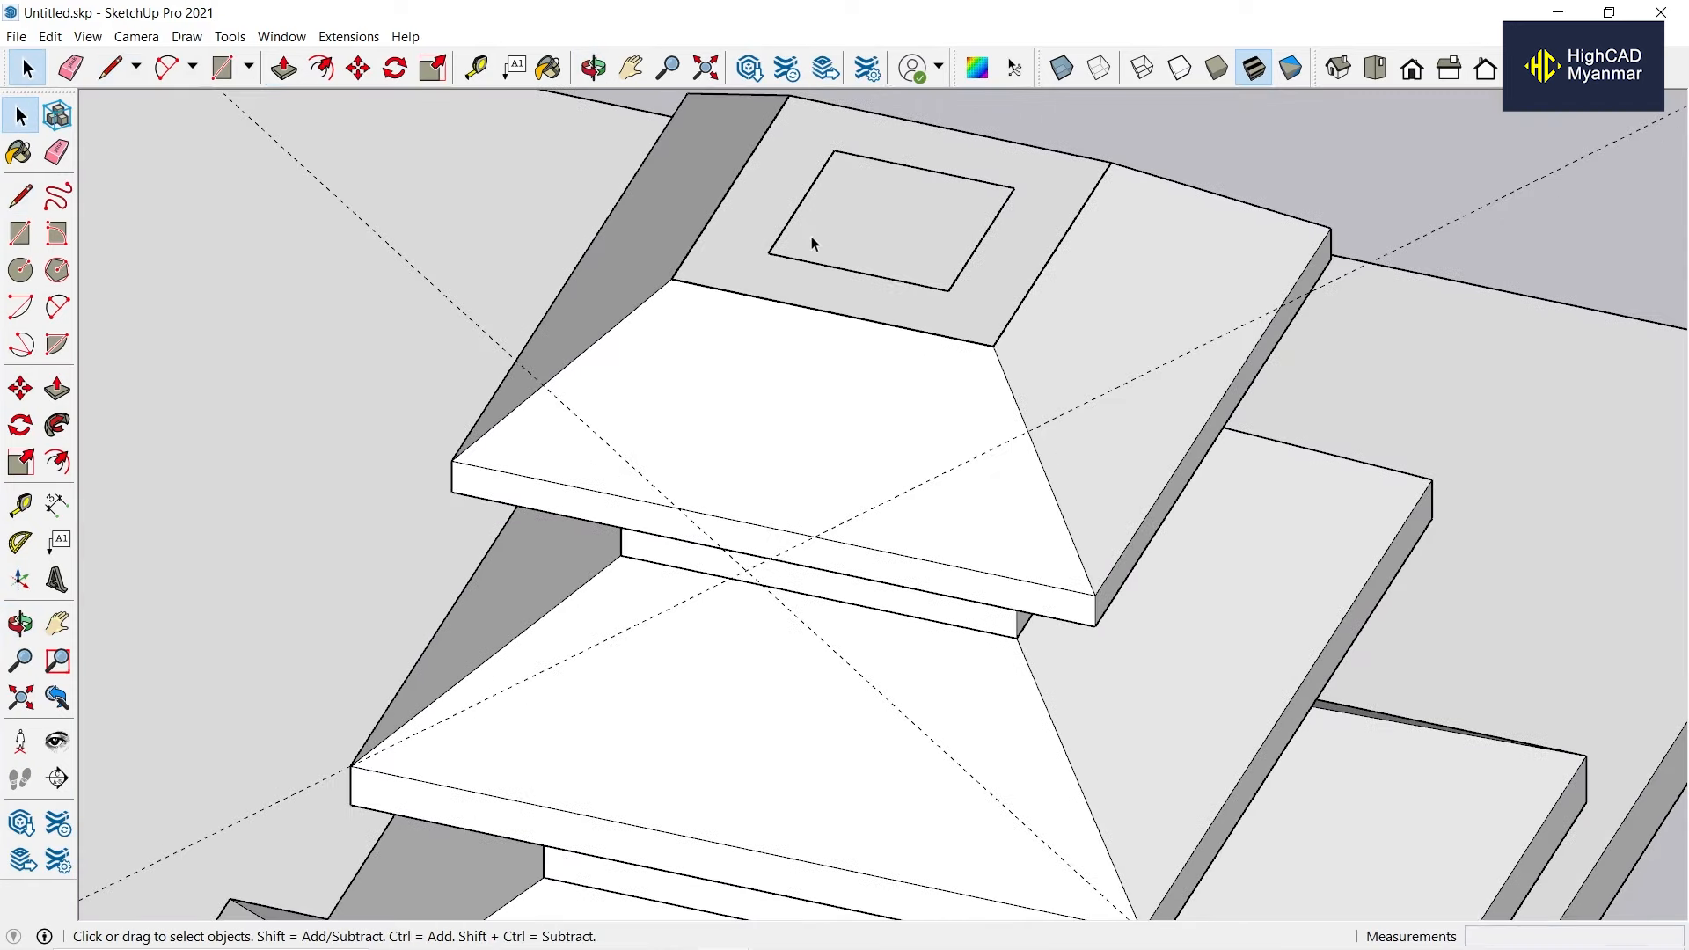
Pull the border around the inset rectangle on the fifth-tier roof up 6" to form a hollow wall.
key("p")
left_click(947, 307)
type("6")
key("Return")
Select the whole new hollow wall on the fifth-tier roof and make it a group.
scroll(1013, 315, "down", 3)
middle_click_drag(1028, 303, 1046, 224)
key("space")
triple_click(932, 180)
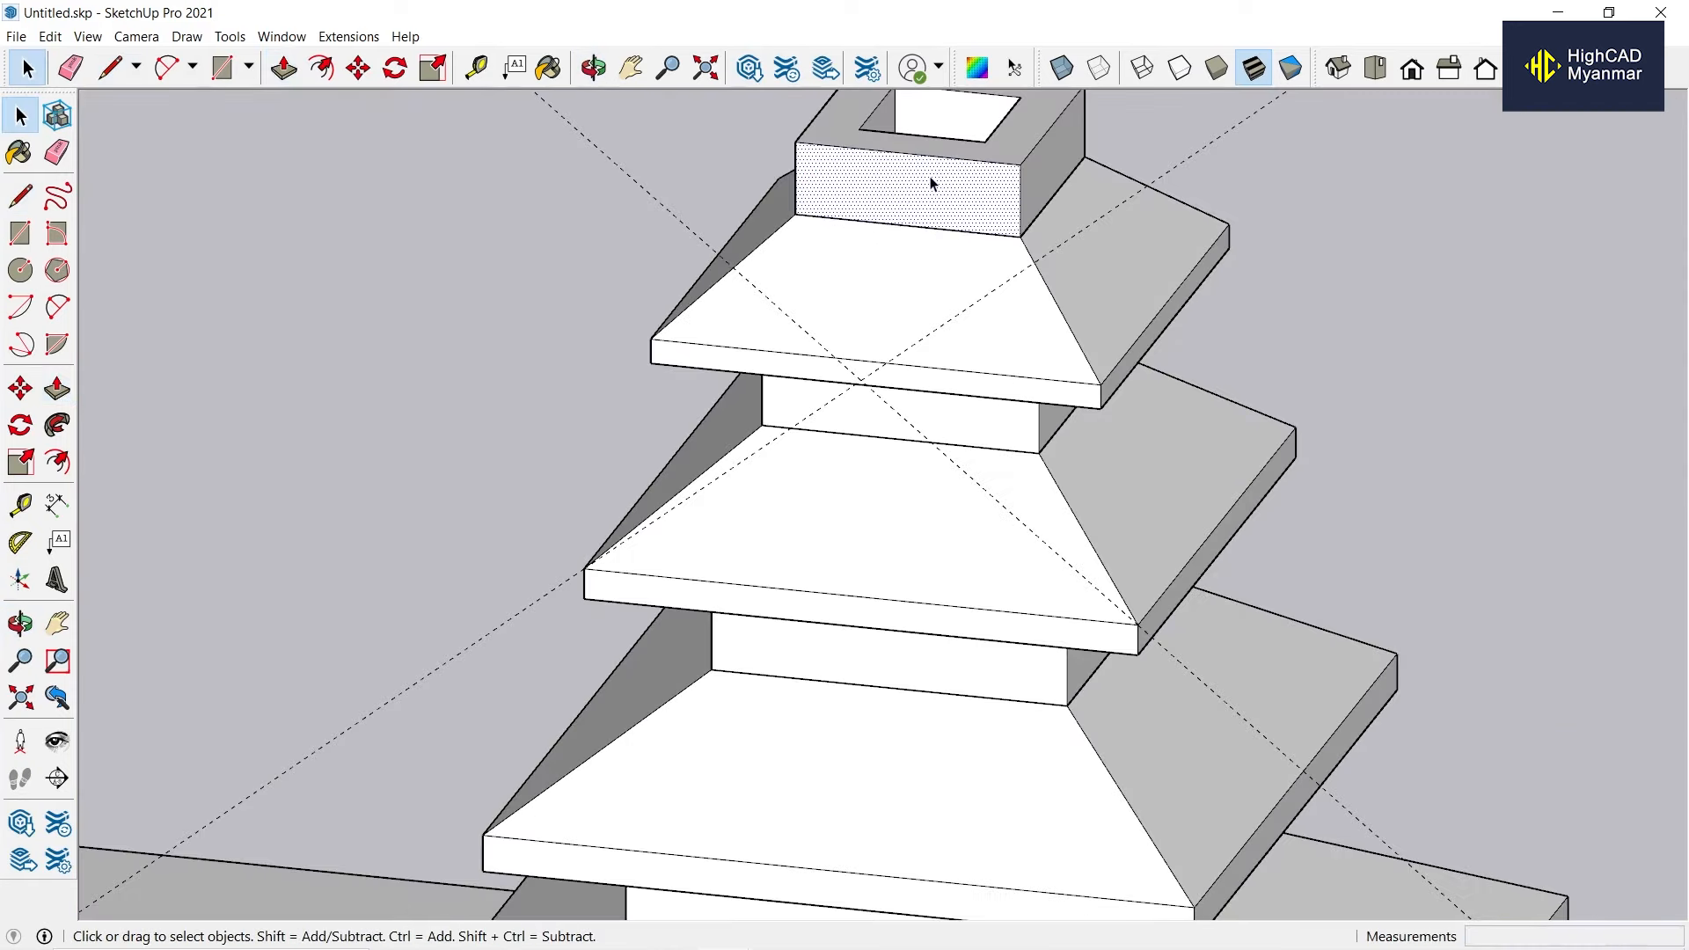
right_click(932, 179)
left_click(958, 344)
Draw a rectangle across the top of the fifth-tier wall group and reverse its face.
middle_click_drag(952, 140, 941, 264)
key("r")
left_click(863, 230)
scroll(1023, 389, "up", 2)
left_click(1035, 383)
key("space")
left_click(961, 290)
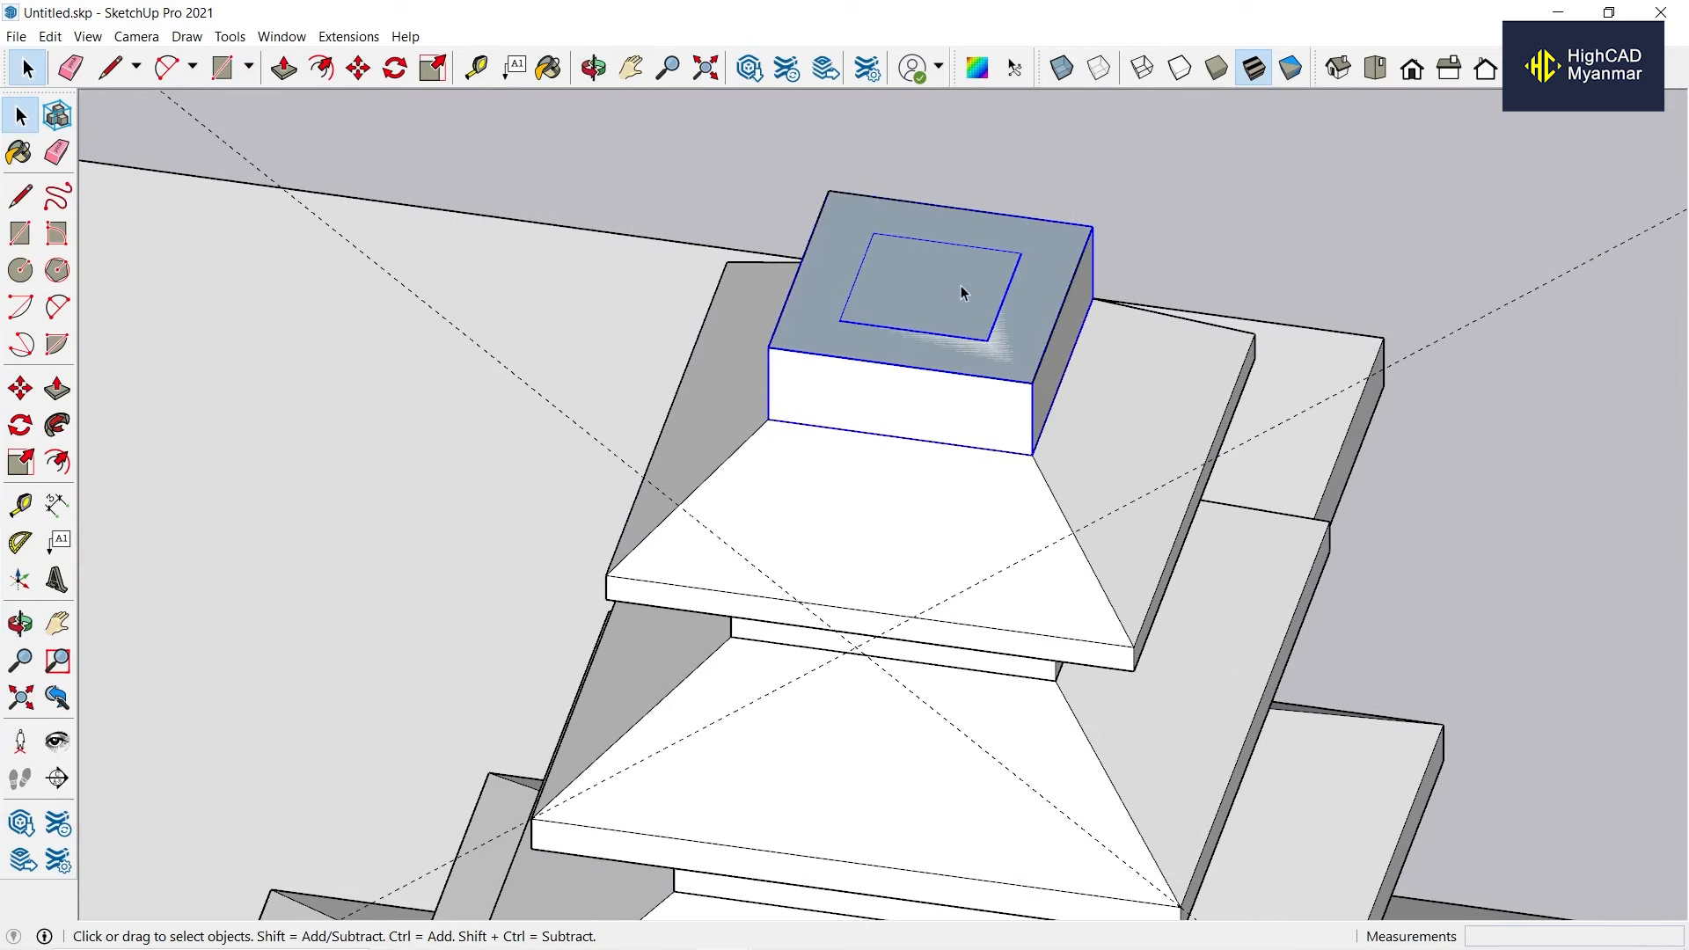
right_click(979, 286)
left_click(1021, 472)
Offset the edges of the rectangle above the fifth-tier wall 6" outward.
key("f")
left_click(1001, 380)
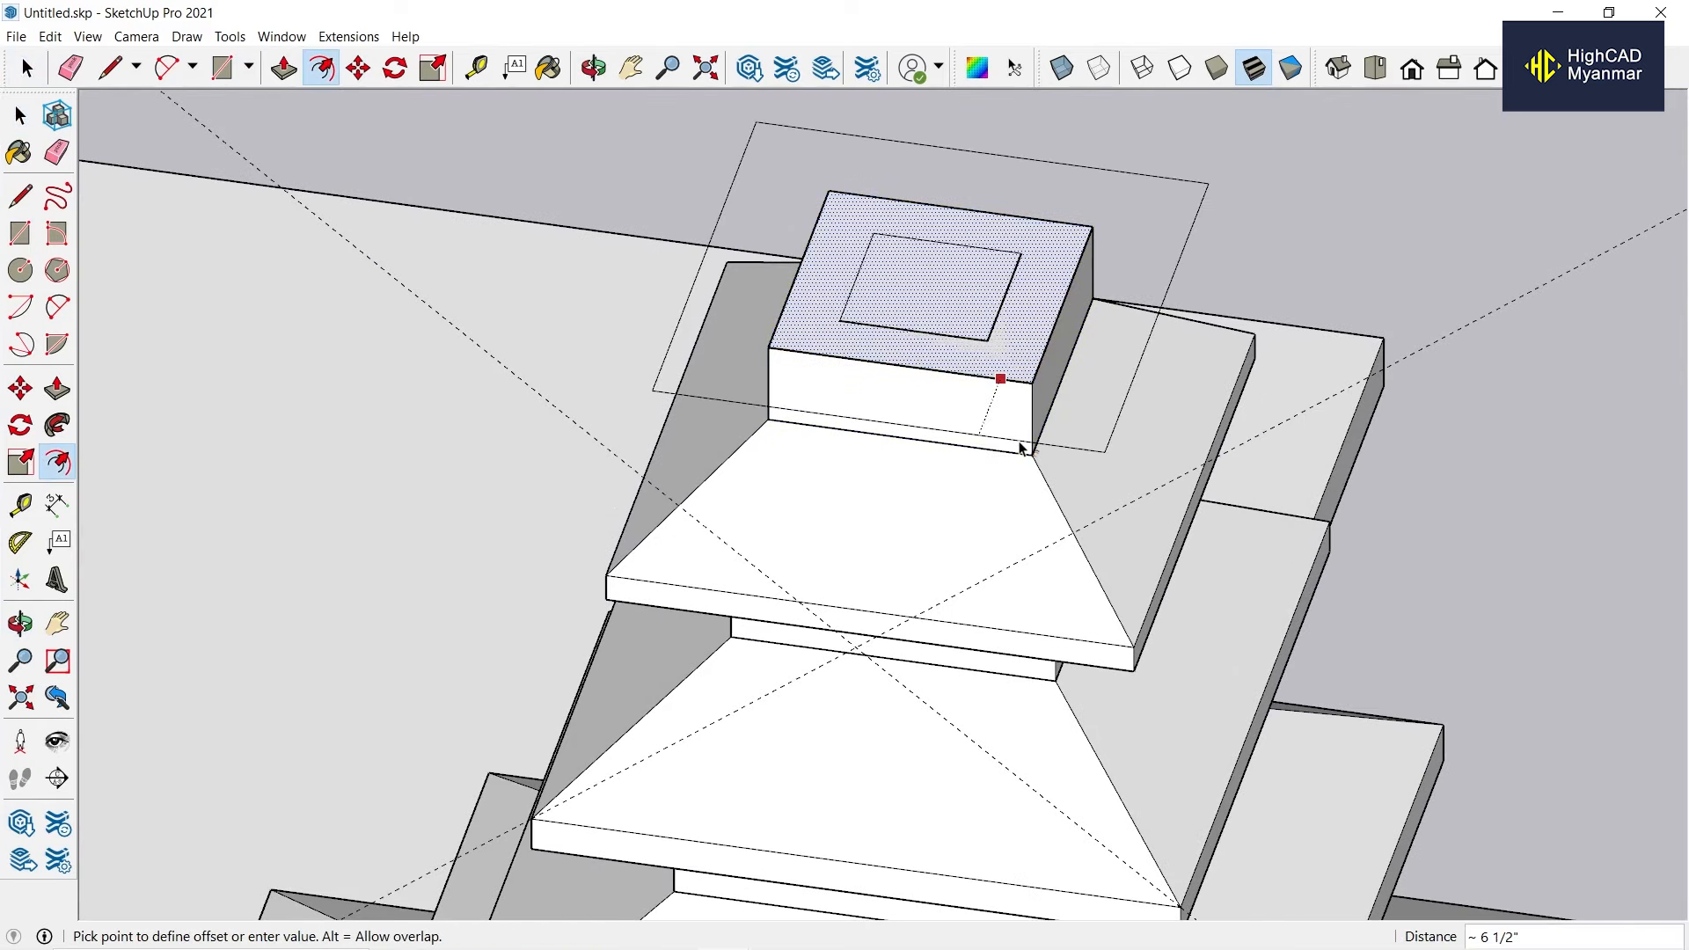
type("6")
key("Return")
Erase the original inner rectangle's edges inside the enlarged face above the fifth-tier wall.
middle_click_drag(886, 268, 890, 334)
scroll(766, 418, "up", 2)
key("space")
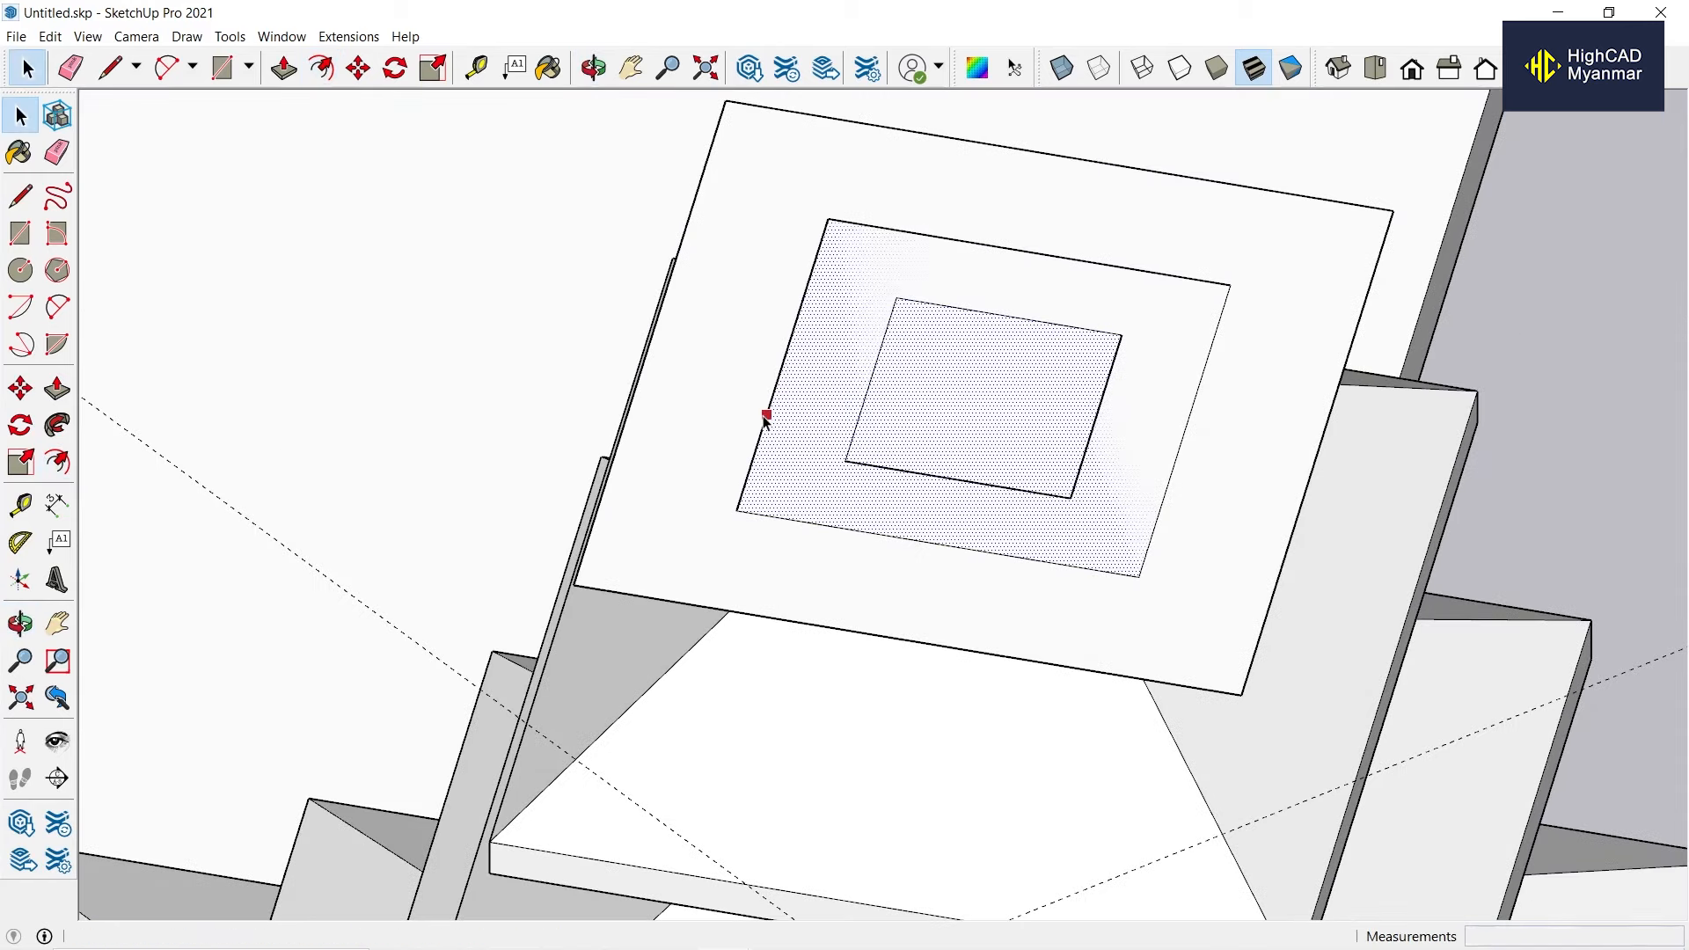
left_click(764, 417)
left_click(765, 423)
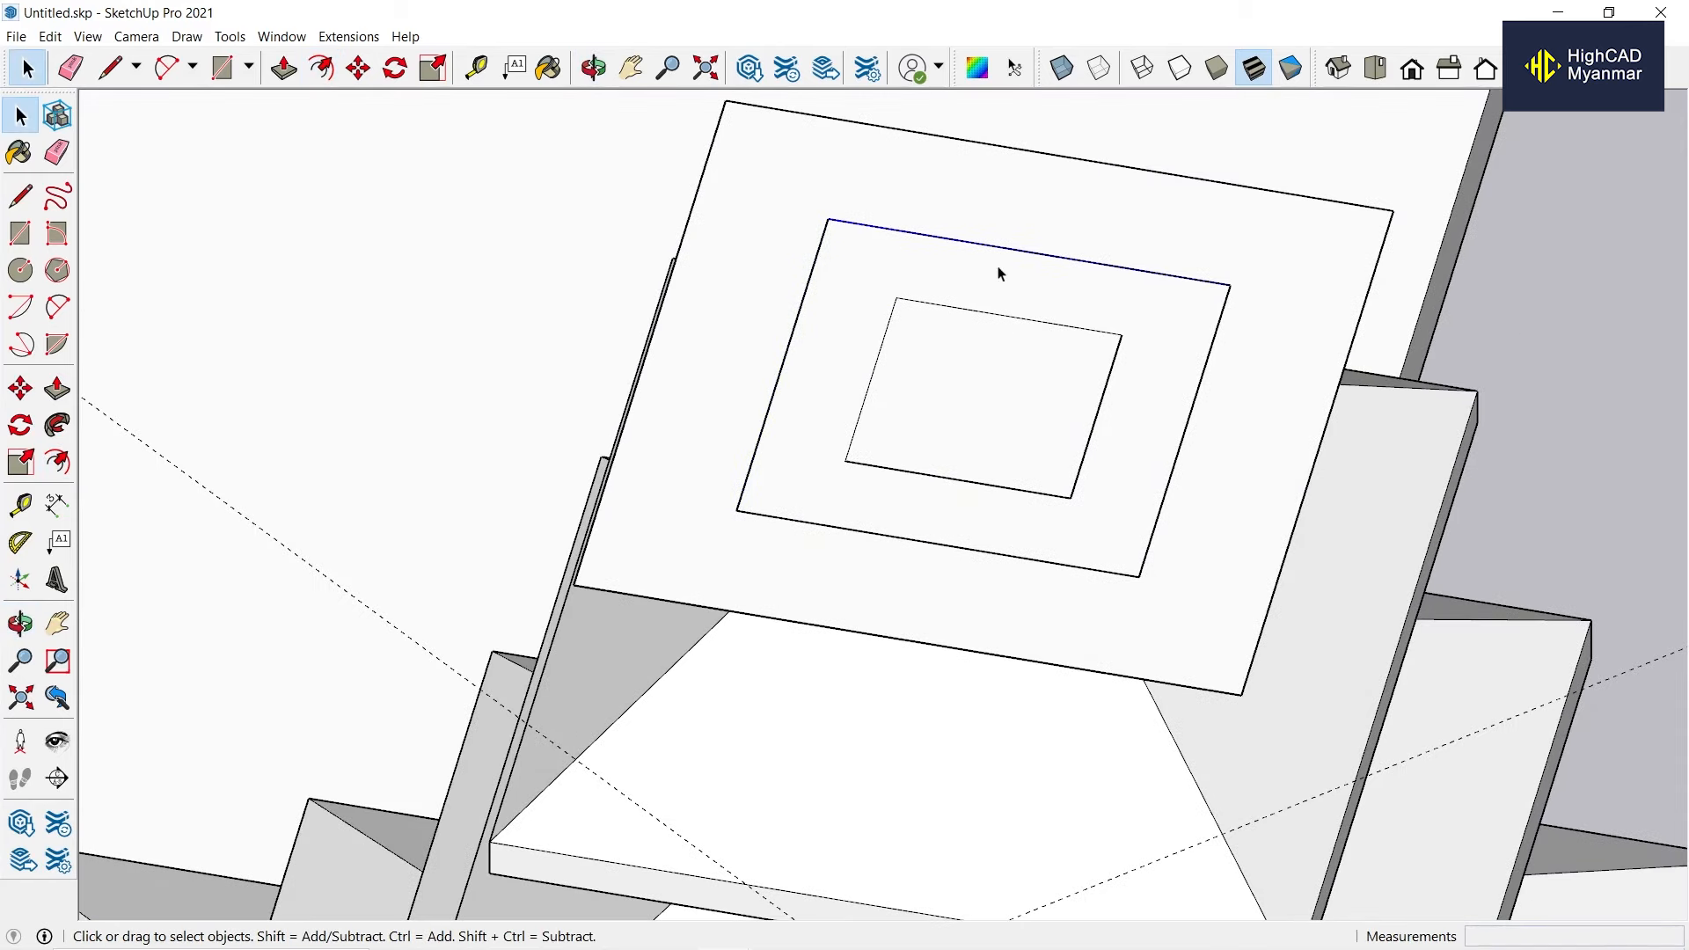
left_click(1206, 389)
left_click(1199, 393)
key("Delete")
Pull the enlarged rectangular face above the fifth-tier wall up 1" to form the sixth-tier eave slab.
mouse_move(1065, 572)
middle_mouse_down()
mouse_move(1018, 388)
mouse_move(848, 282)
middle_mouse_up()
left_click(848, 283)
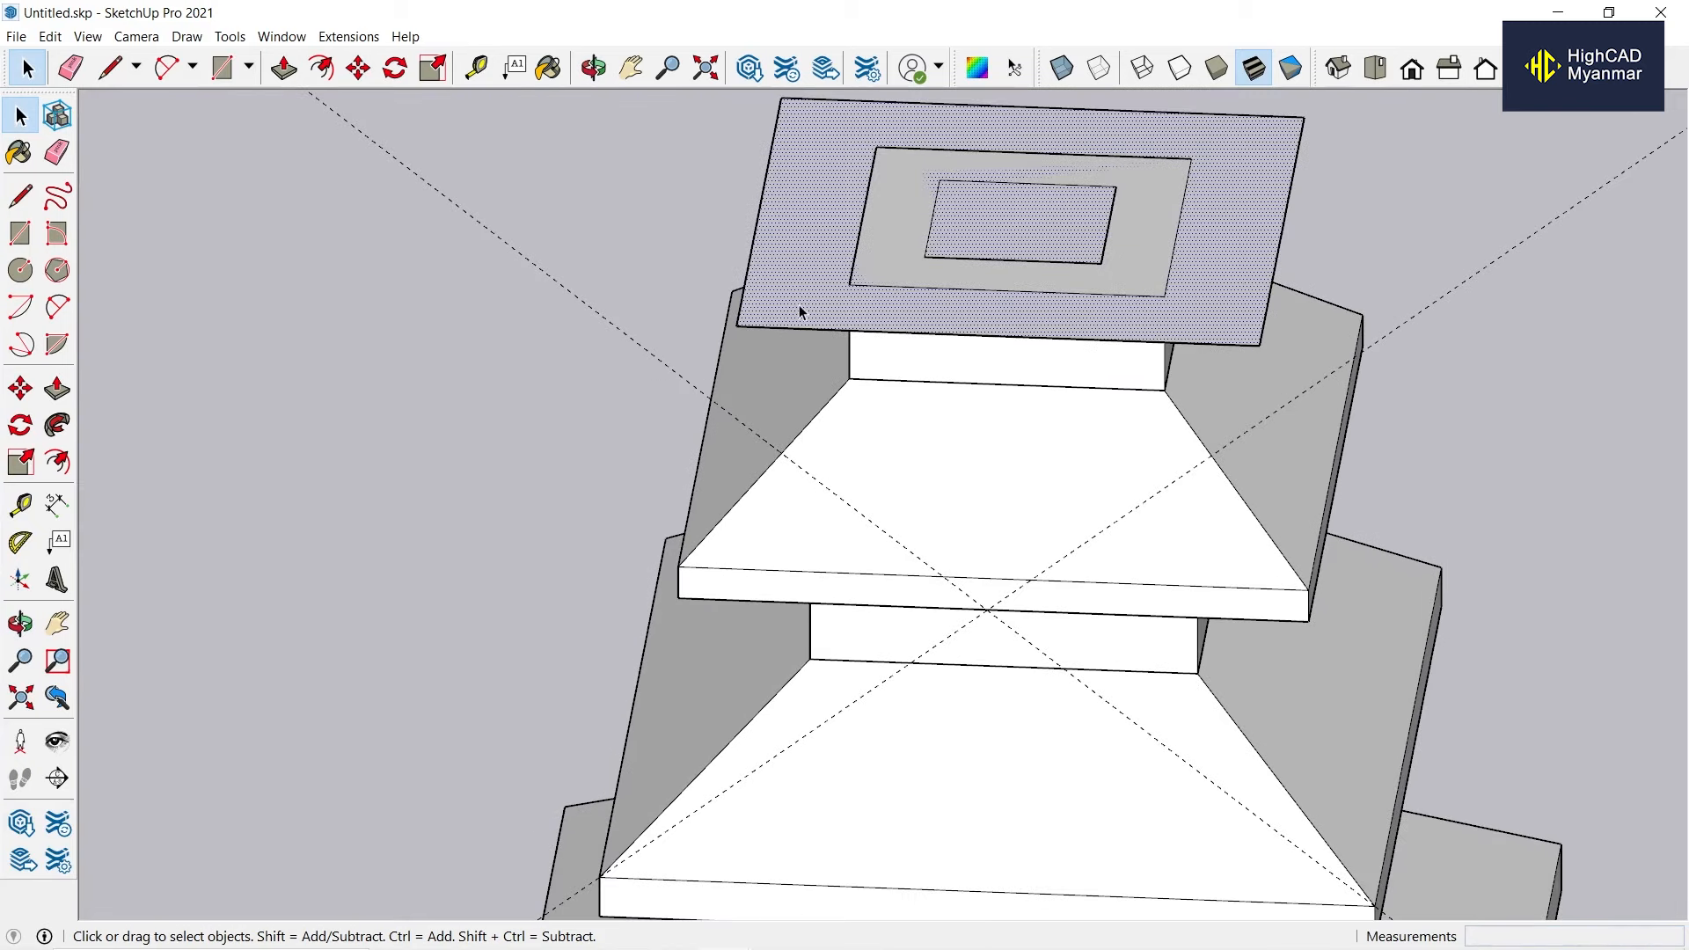
key("p")
left_click(799, 305)
left_click(804, 292)
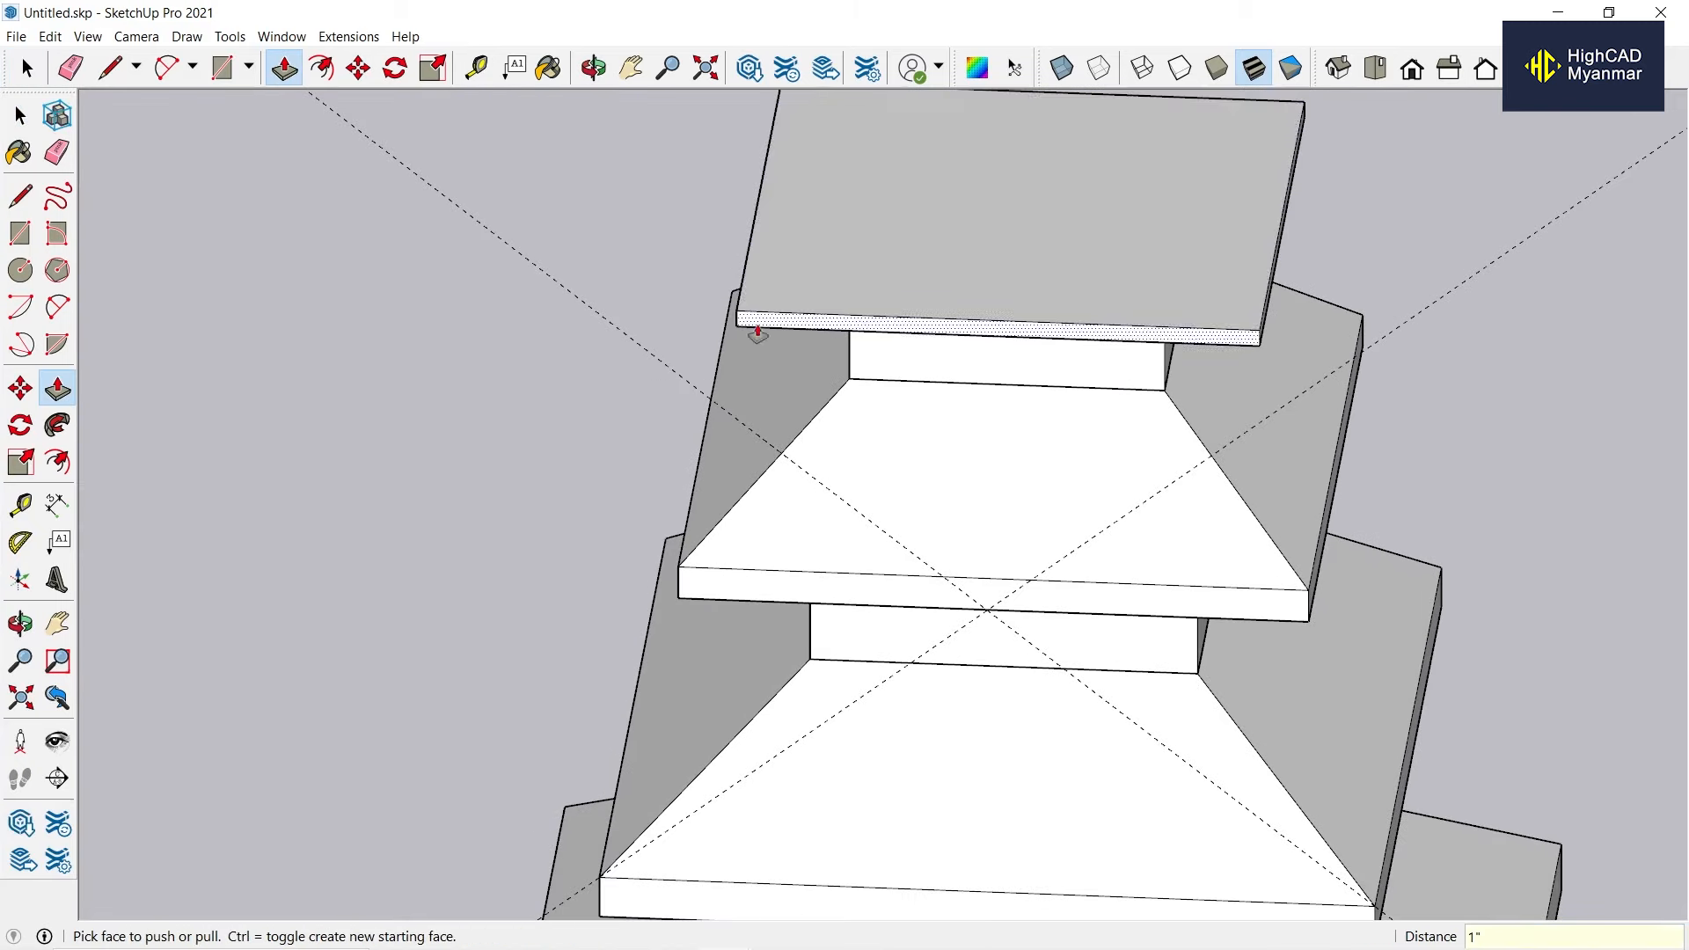
Measure the vertical spacing between the fifth-tier and fourth-tier eave lines in the front view.
key("space")
left_click(1412, 68)
key("t")
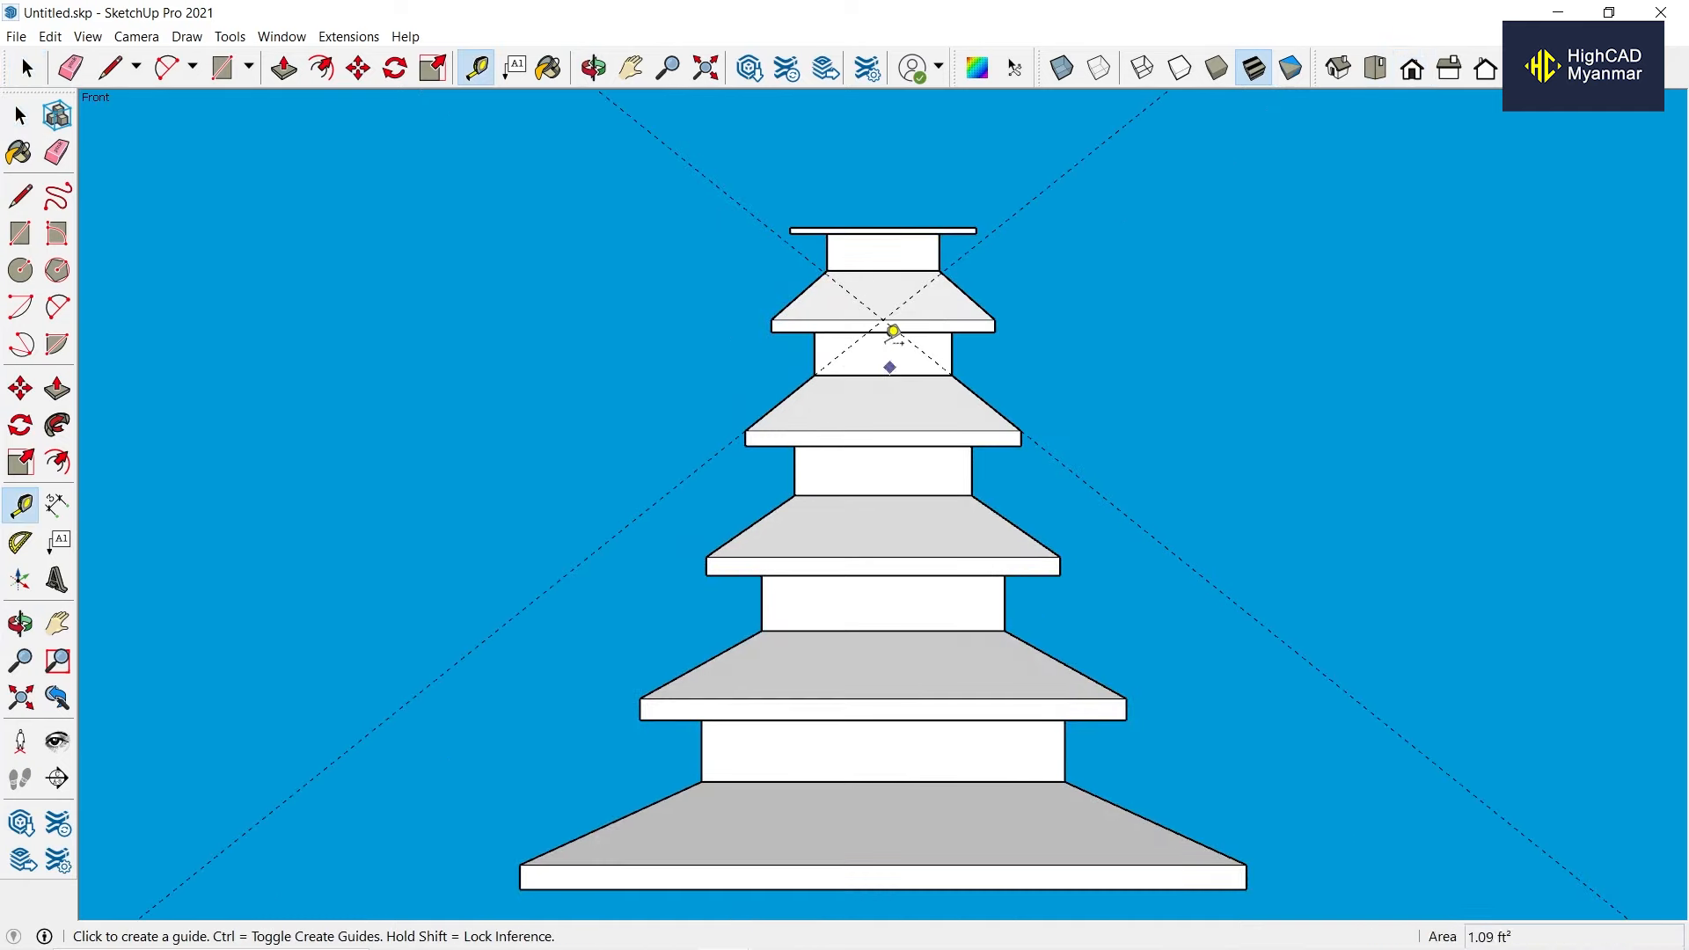
left_click(883, 319)
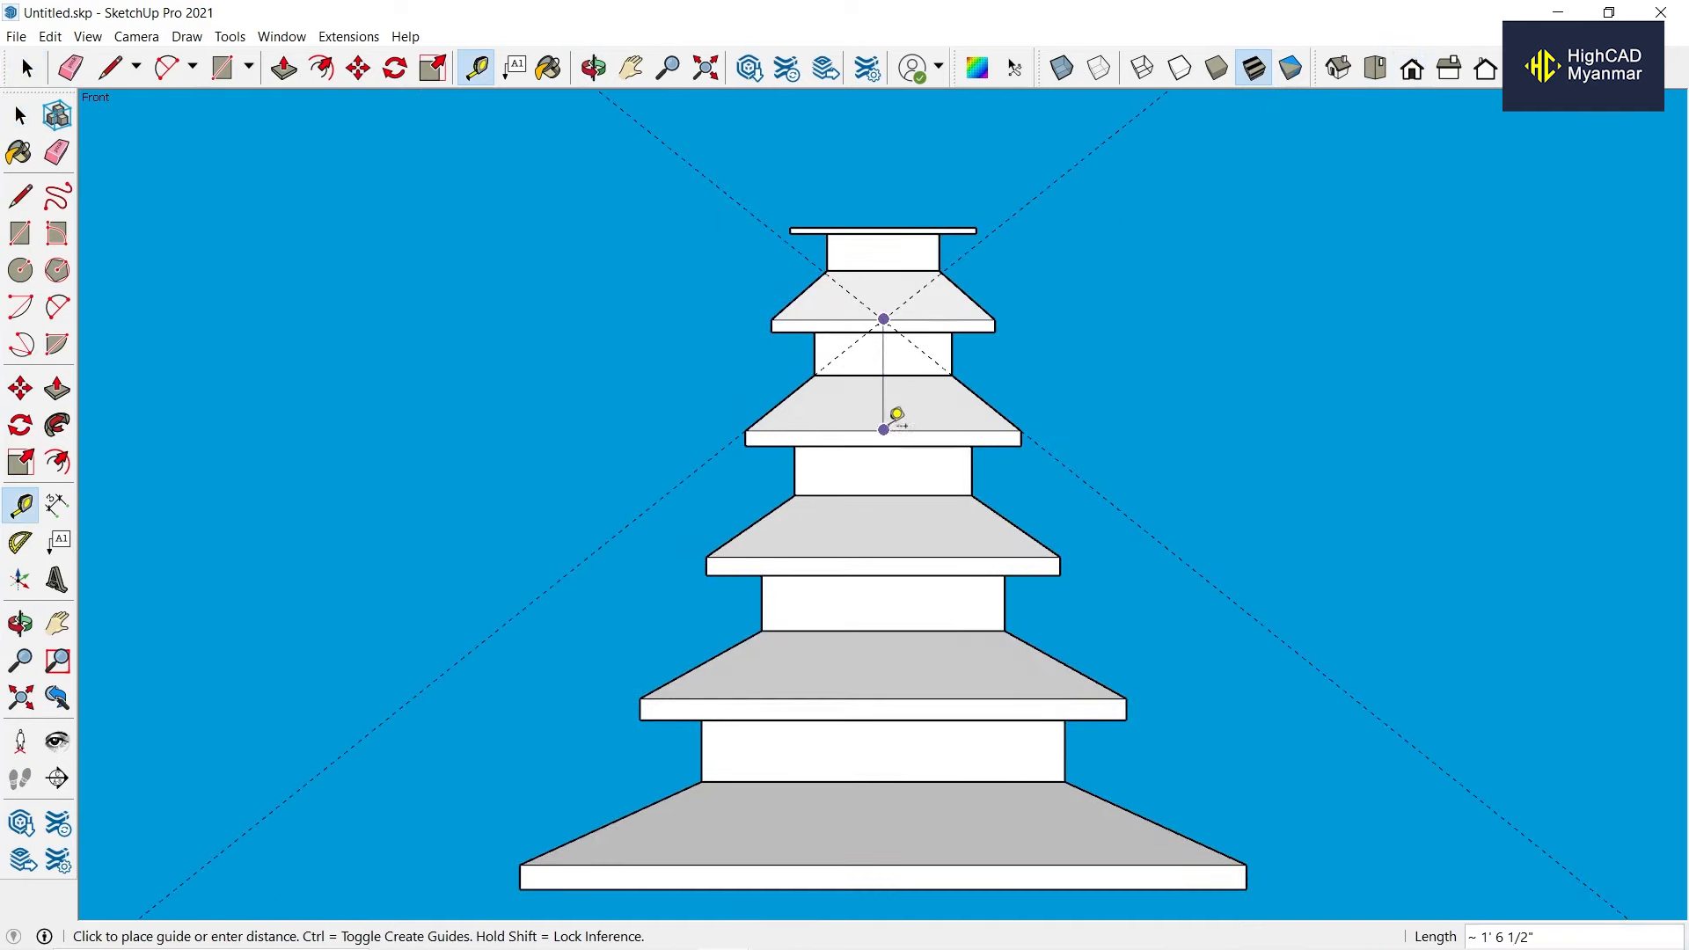
scroll(897, 357, "up", 2)
key("space")
Draw a 1' vertical line up from the midpoint of the sixth-tier slab's front edge and join its top to the slab corner.
middle_click_drag(890, 163, 850, 264)
scroll(837, 261, "down", 2)
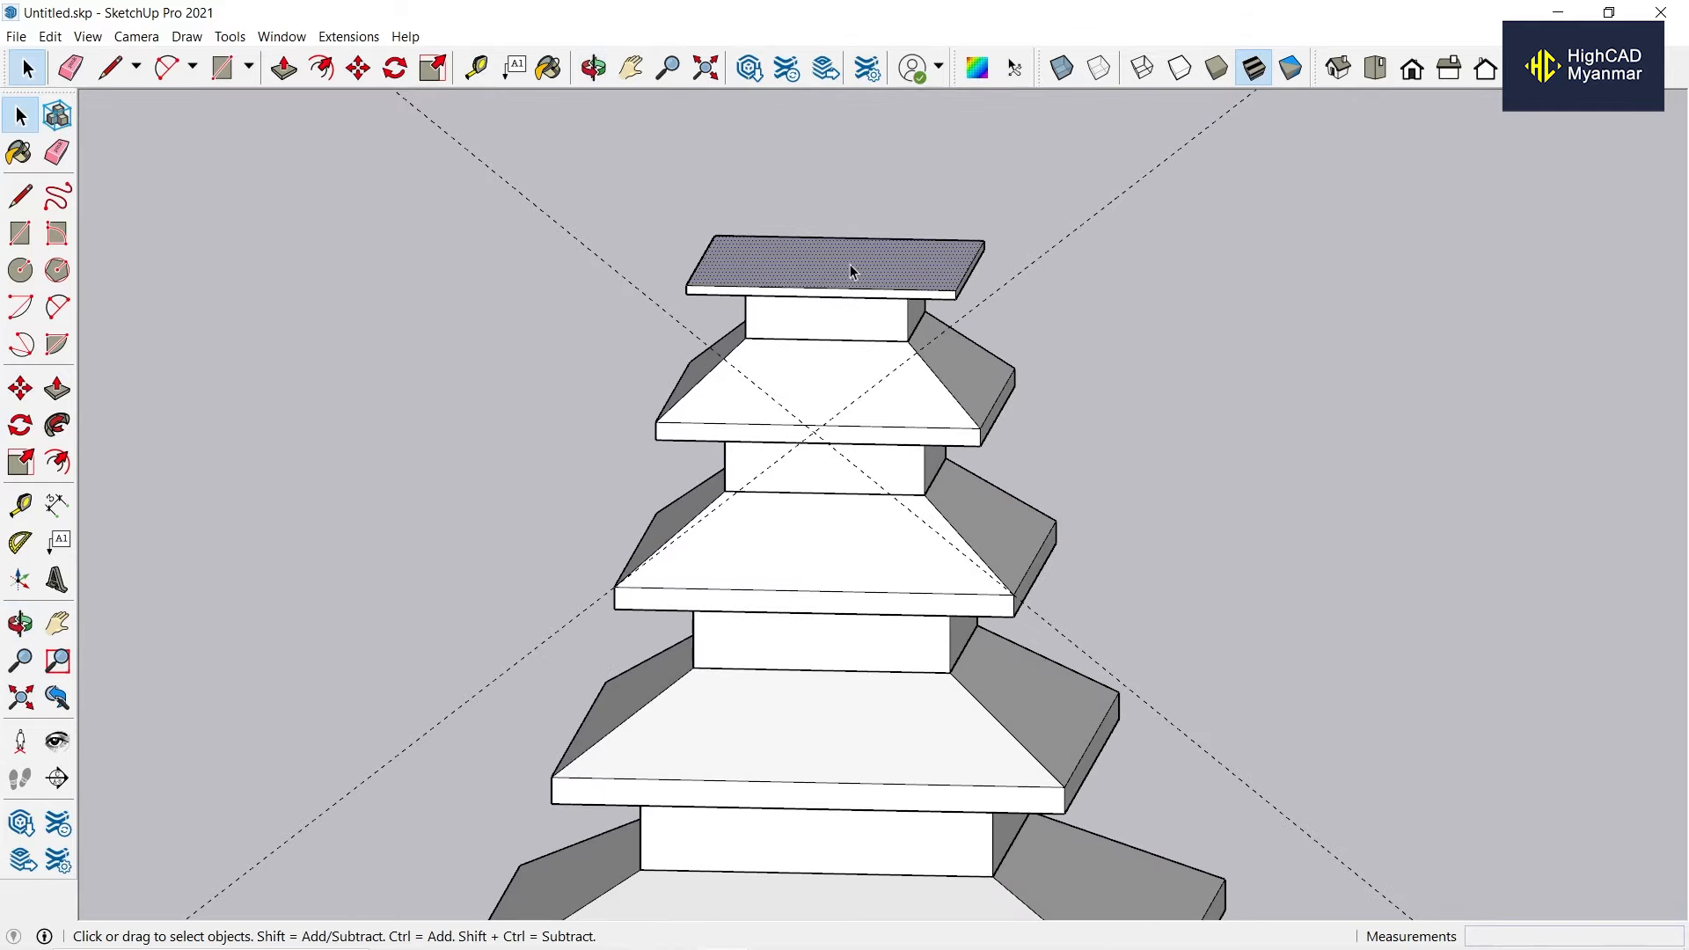
scroll(846, 268, "down", 3)
scroll(843, 270, "up", 2)
key("l")
left_click(917, 278)
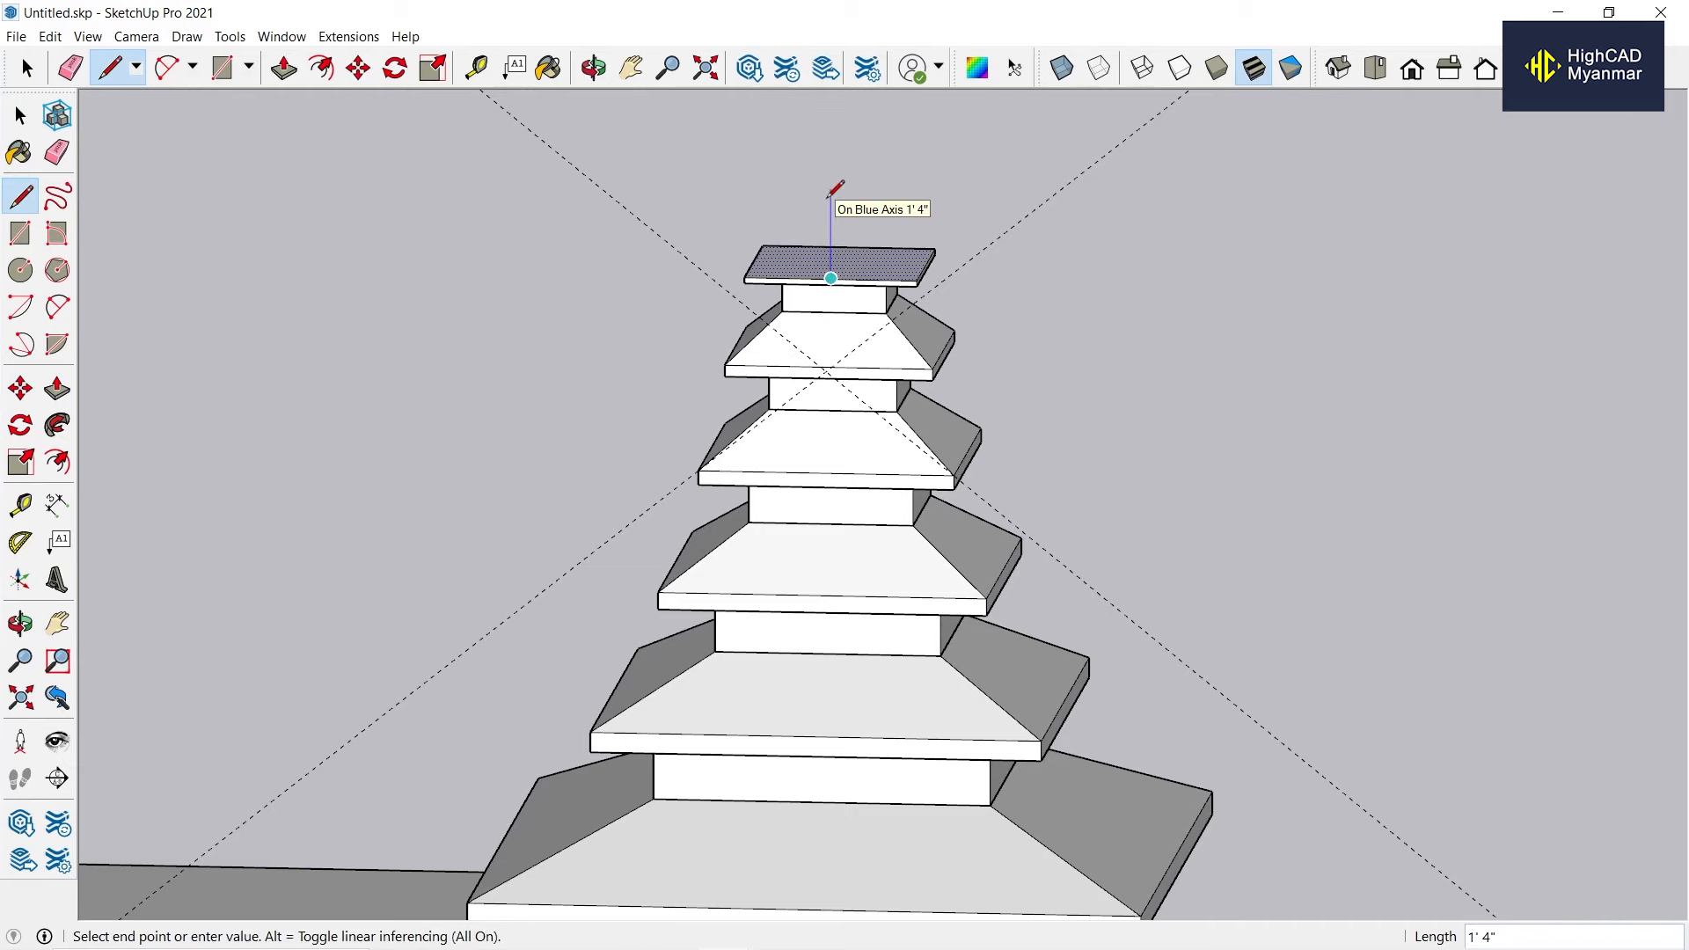
type("1'")
key("Return")
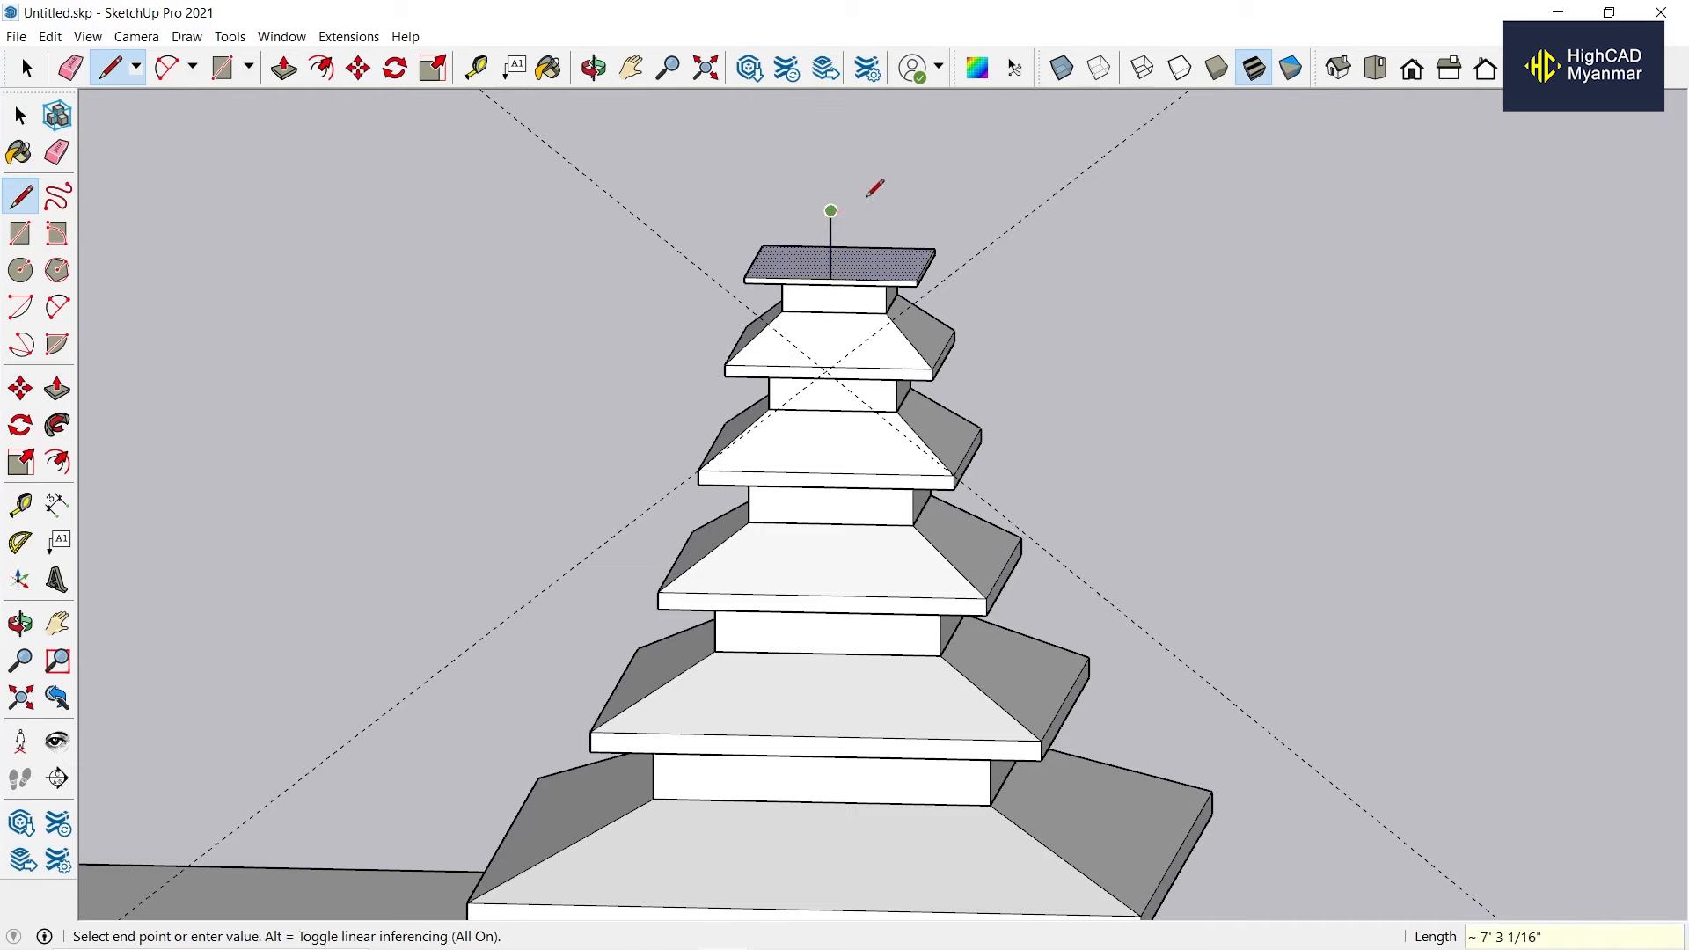
scroll(919, 231, "up", 1)
left_click(913, 294)
Sweep the triangular profile around the sixth-tier slab with Follow Me to form a pyramid roof.
key("space")
middle_click_drag(917, 274, 871, 272)
left_click(58, 424)
left_click(833, 326)
scroll(884, 273, "down", 2)
scroll(853, 220, "up", 2)
Draw a line loop around the sixth-tier pyramid roof through the midpoints of its sloping edges.
key("space")
key("l")
left_click(855, 280)
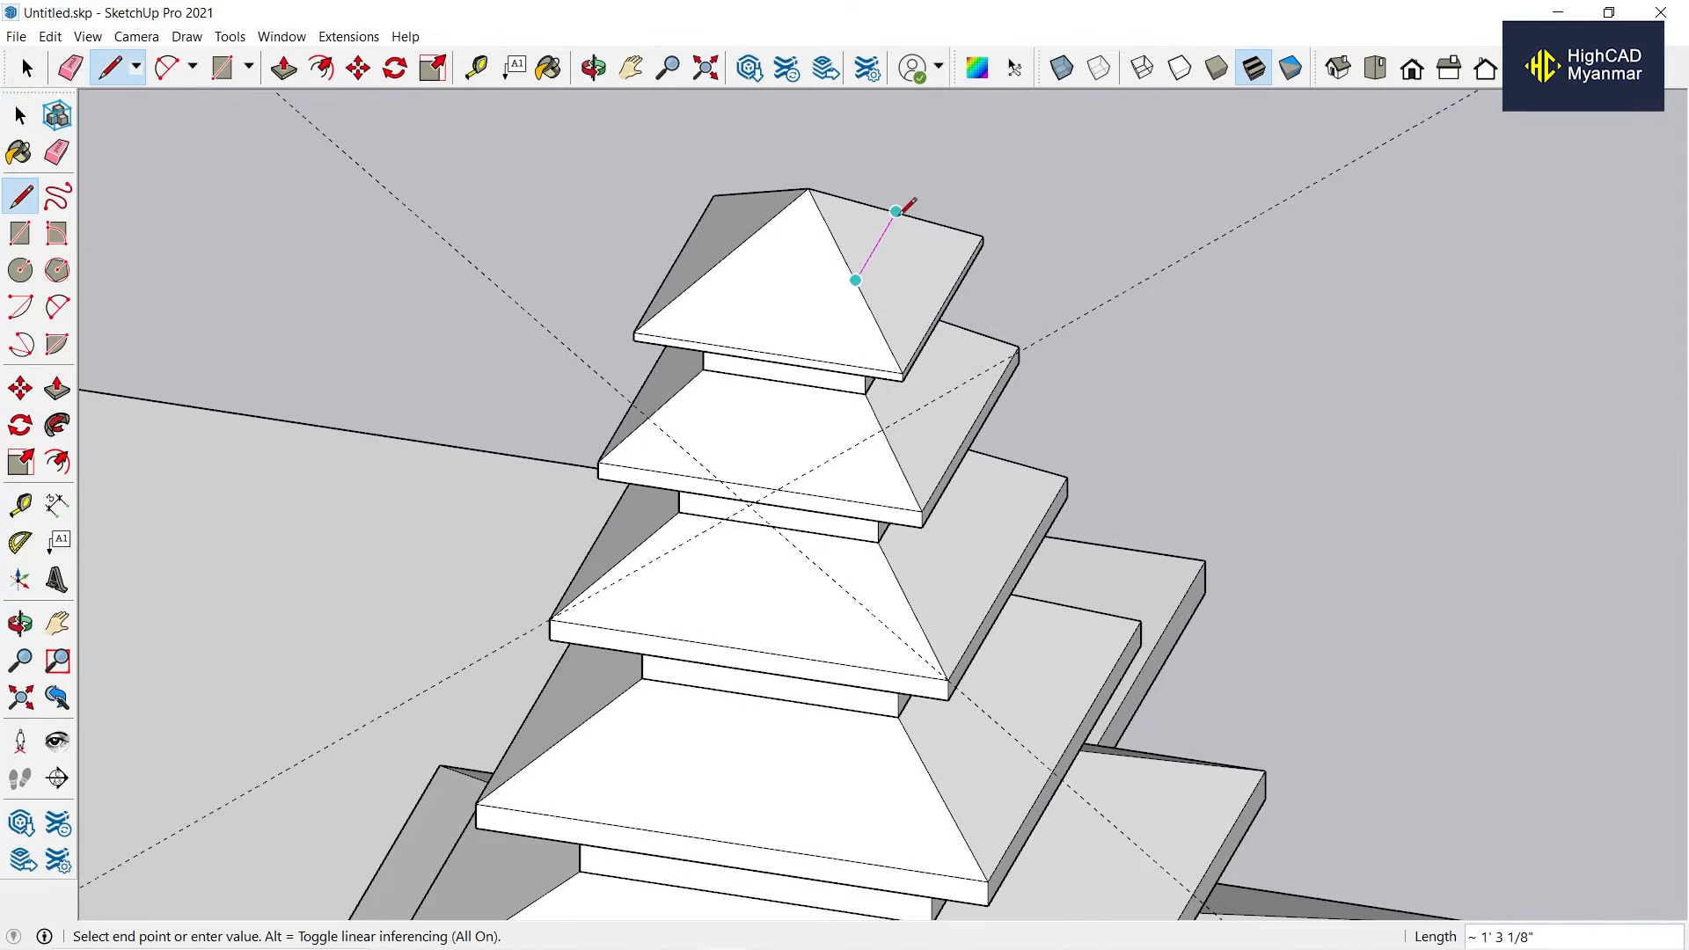
left_click(895, 211)
middle_click_drag(896, 211, 815, 292)
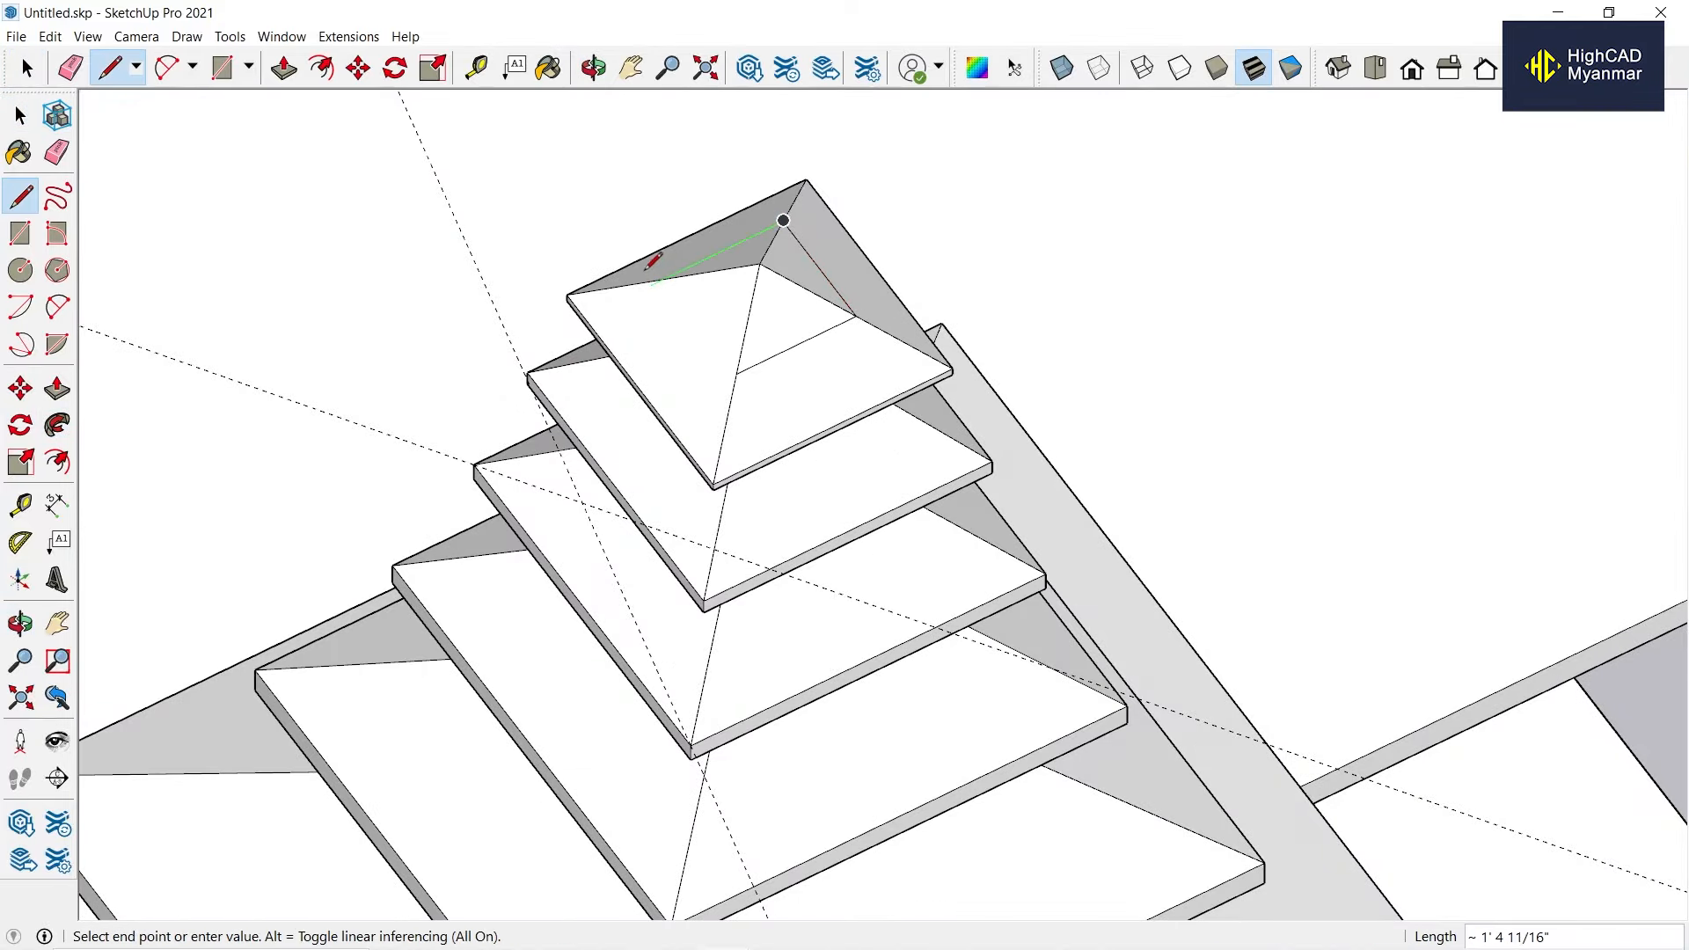
left_click(665, 280)
middle_click_drag(665, 280, 1176, 93)
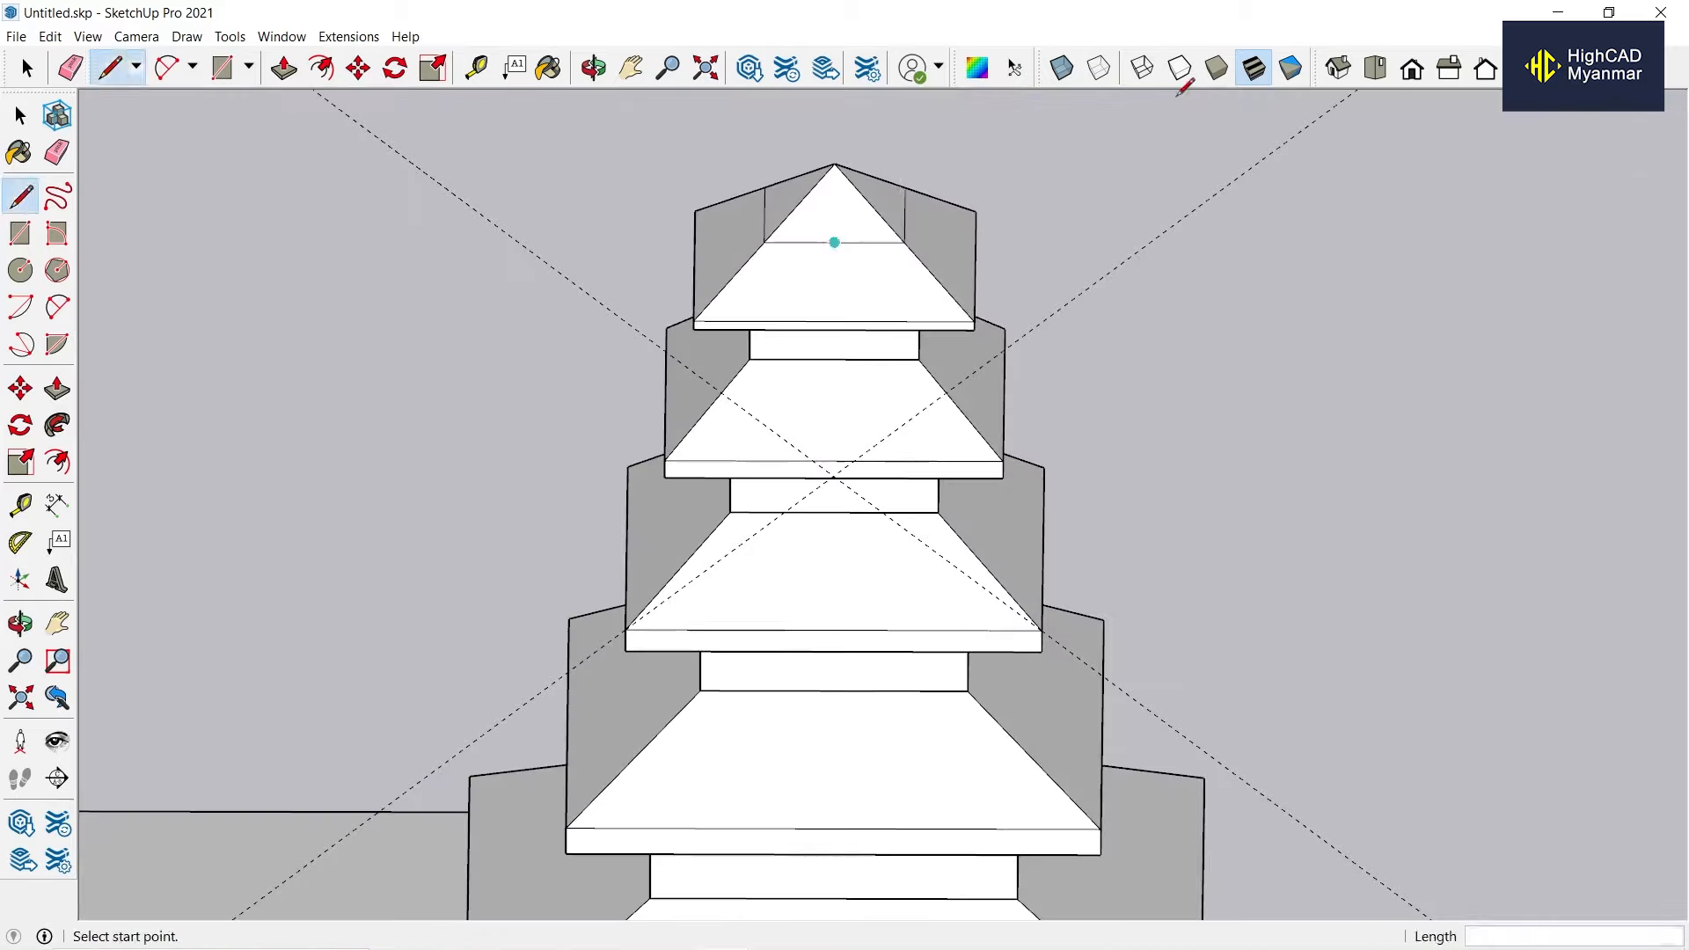
Erase the apex geometry above the midpoint lines to truncate the sixth-tier pyramid roof.
key("space")
left_click_drag(871, 140, 799, 189)
right_click(828, 181)
left_click(877, 220)
mouse_move(877, 220)
middle_mouse_down()
mouse_move(830, 226)
mouse_move(860, 215)
mouse_move(622, 455)
mouse_move(896, 238)
mouse_move(926, 309)
mouse_move(937, 207)
middle_mouse_up()
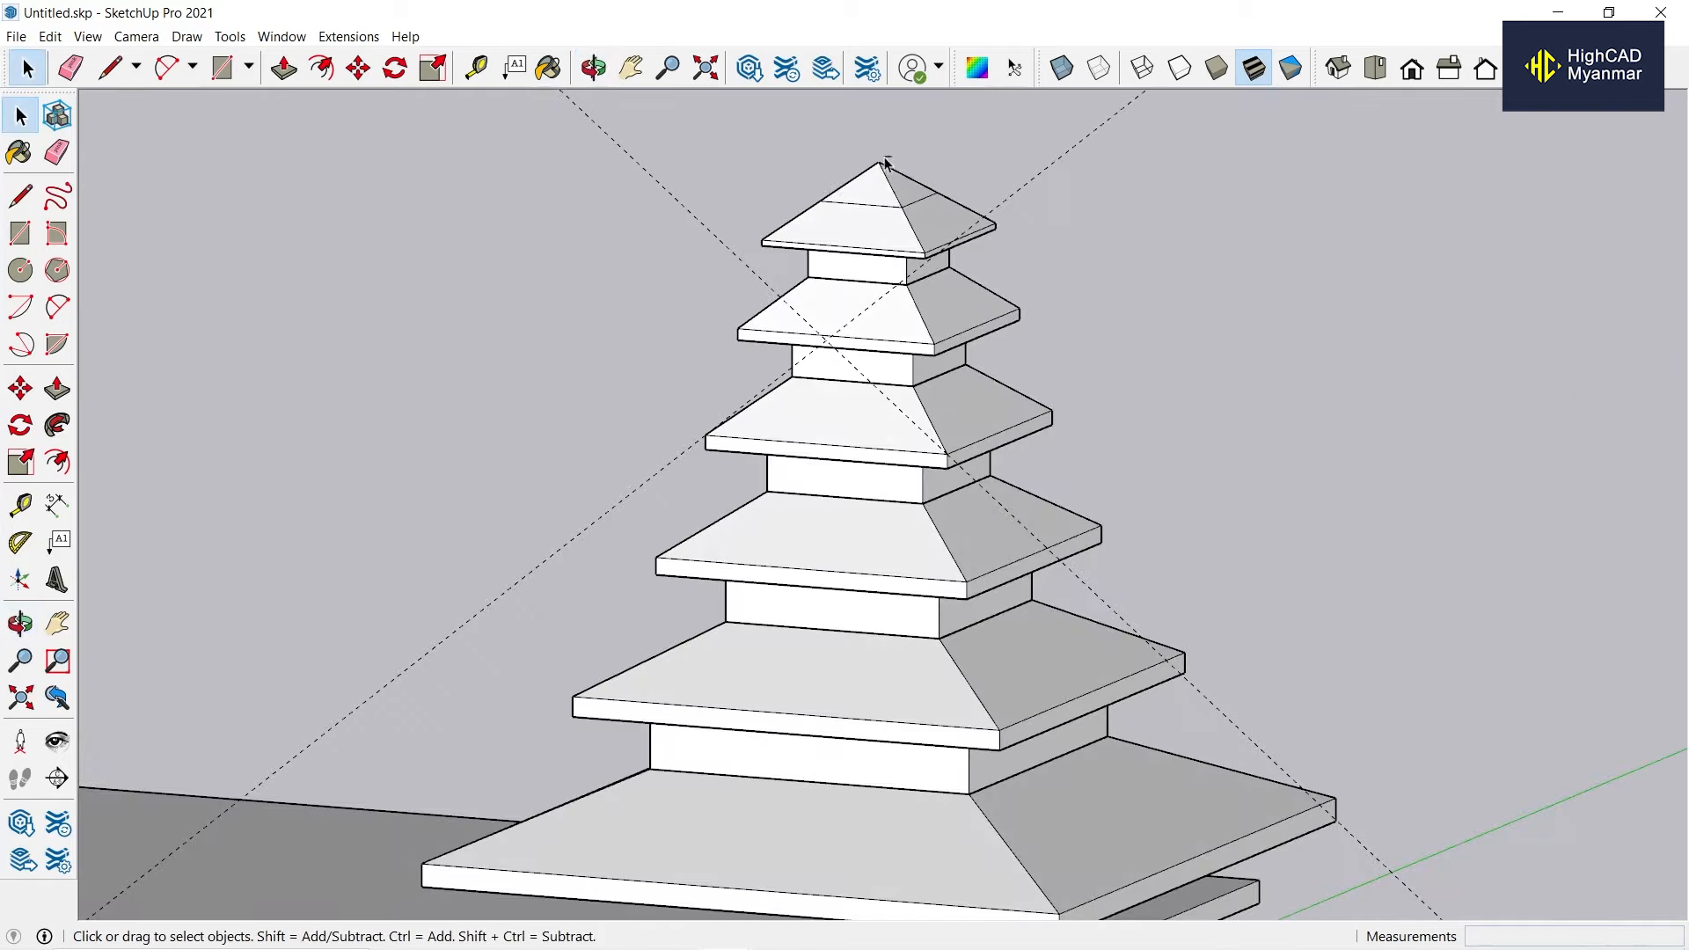
left_click_drag(884, 158, 874, 171)
right_click(875, 170)
left_click(917, 206)
Make the truncated sixth-tier roof and its eave slab a group.
middle_click_drag(880, 174, 868, 265)
triple_click(868, 267)
right_click(868, 265)
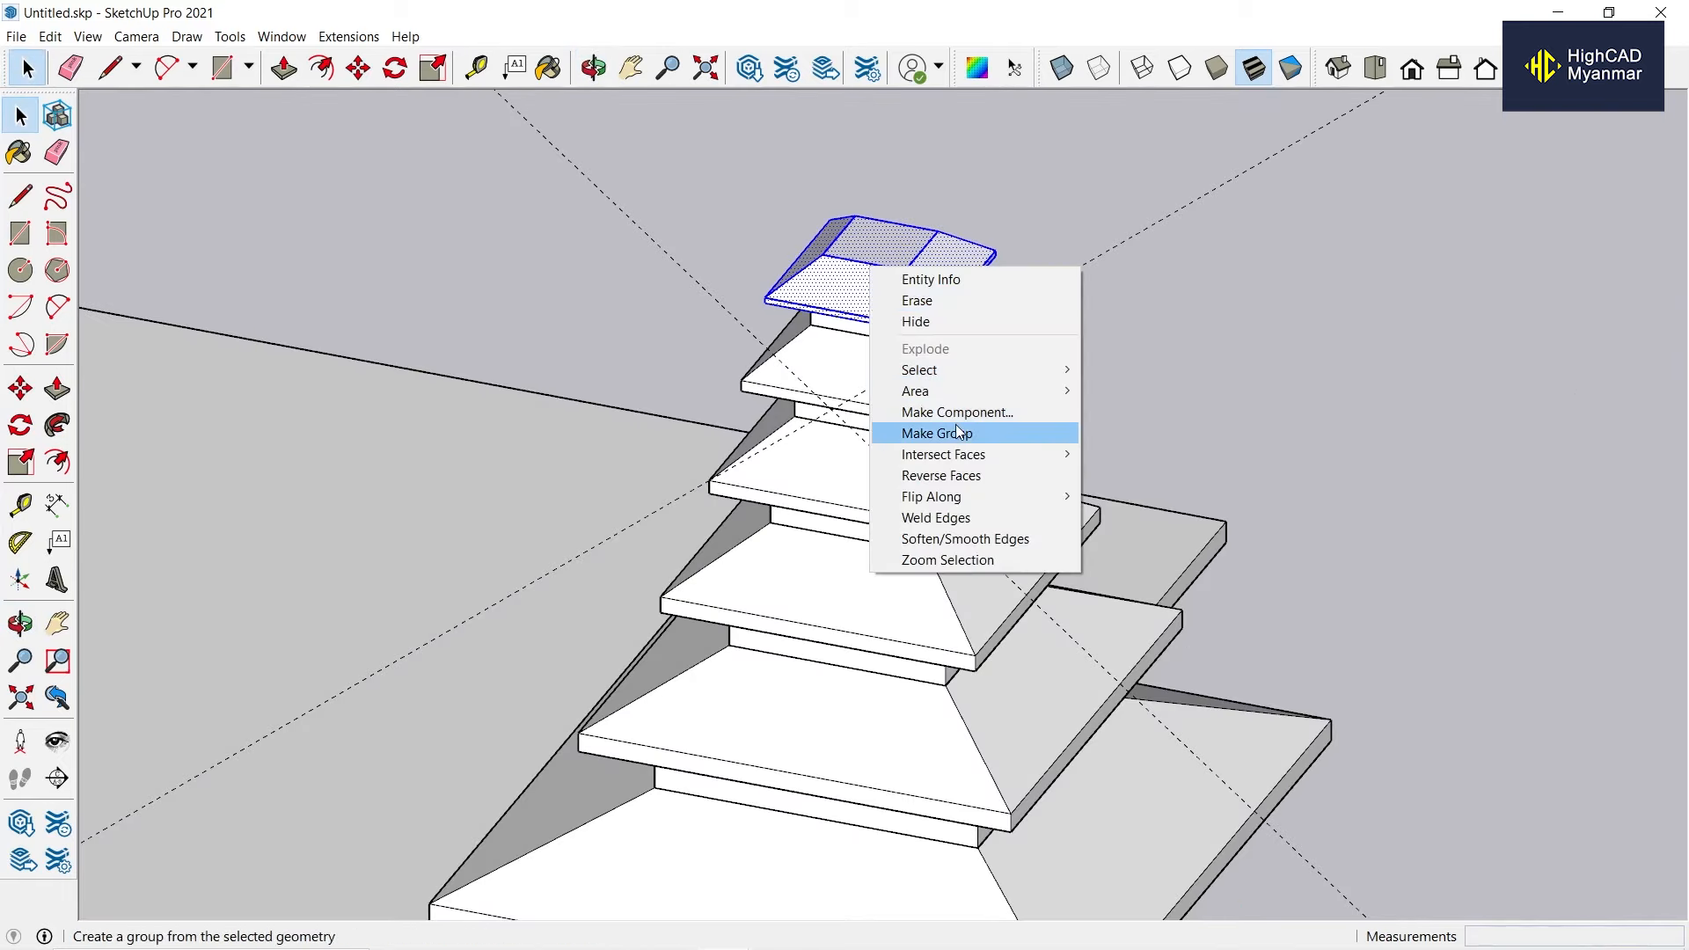
left_click(953, 431)
Draw a rectangle across the open top of the sixth-tier roof group and offset its edges inward.
middle_click_drag(953, 431, 690, 442)
scroll(691, 442, "up", 3)
key("r")
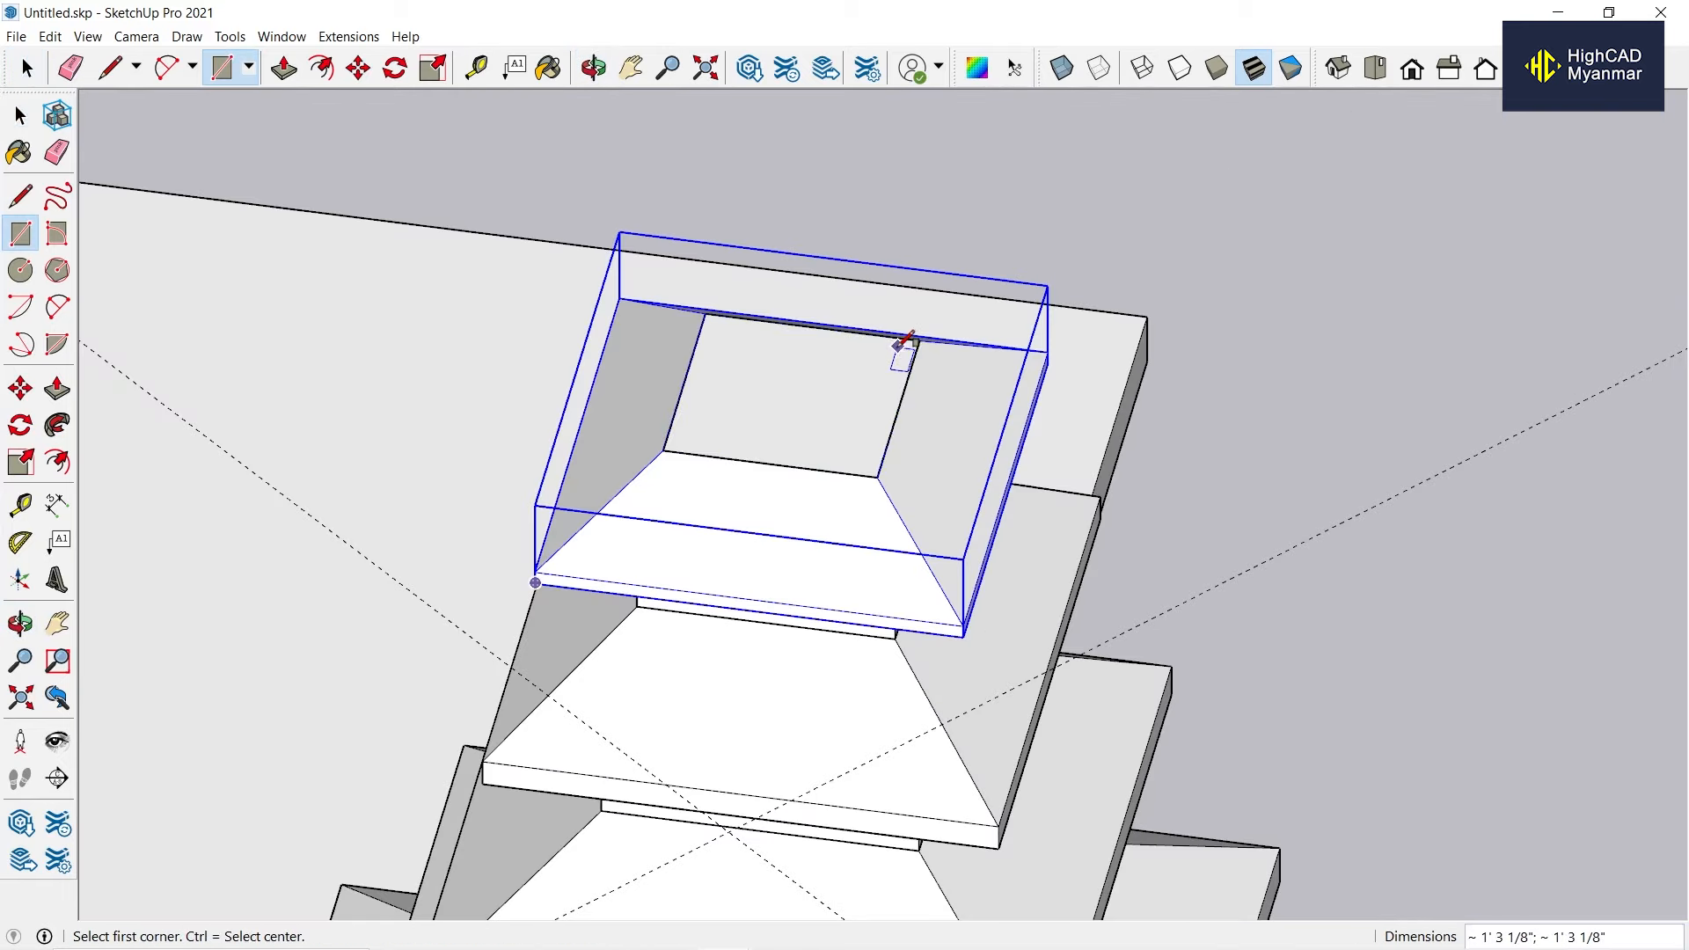
key("f")
left_click(886, 336)
left_click(880, 377)
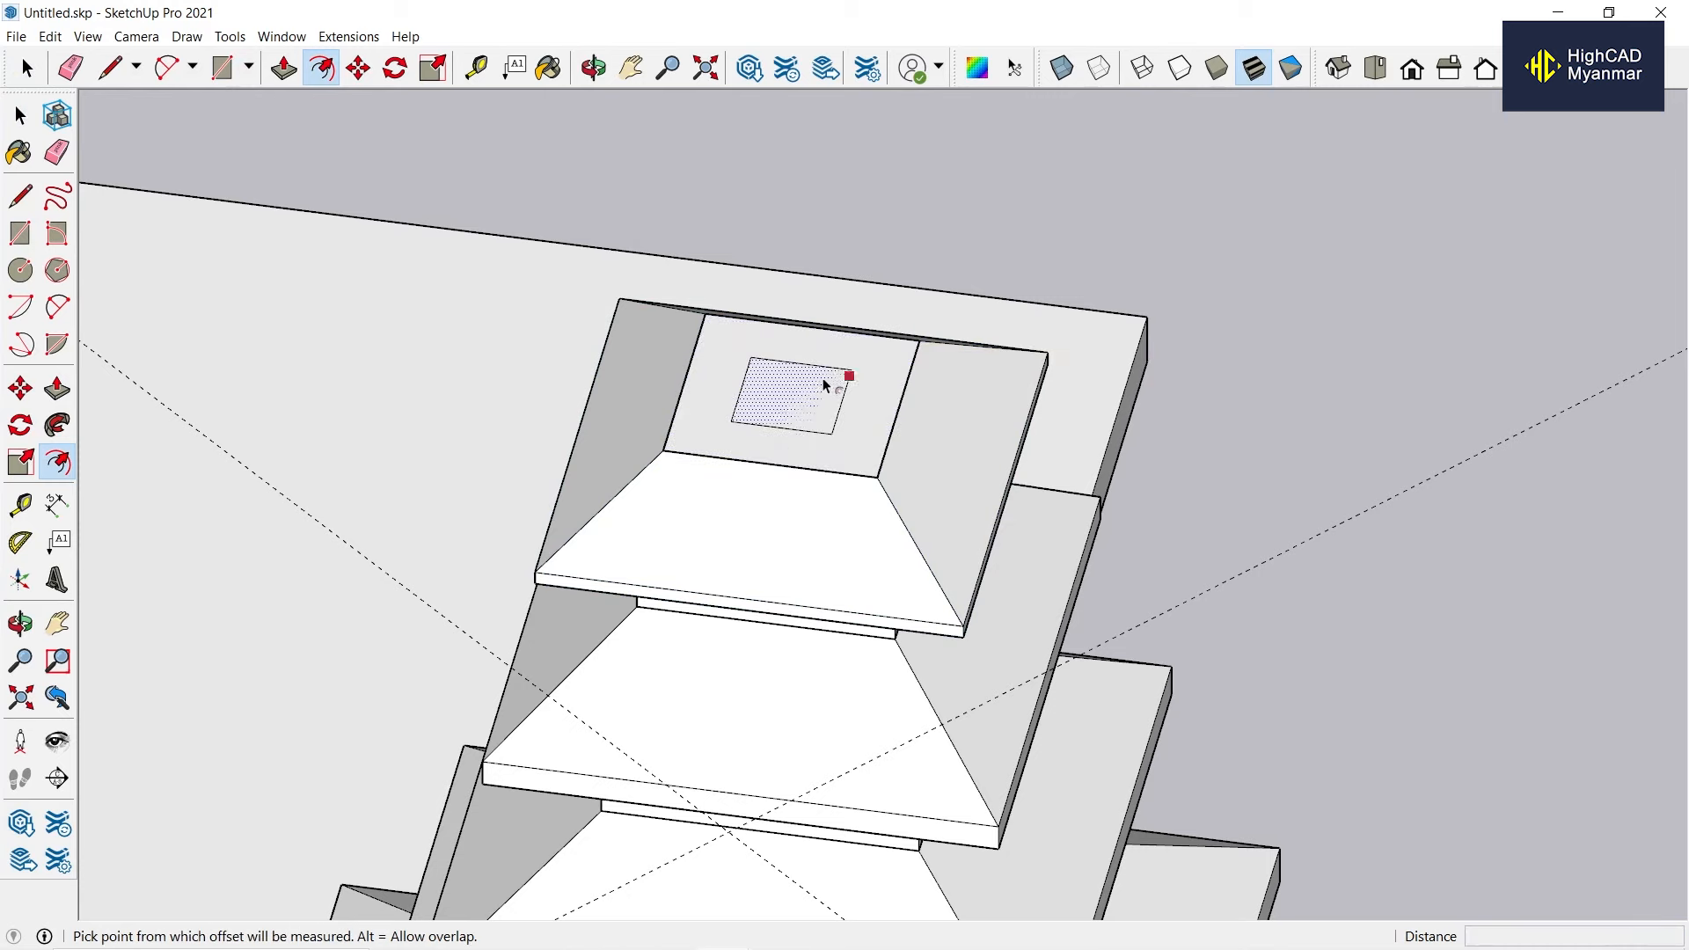
key("space")
Pull the ring face on top of the sixth-tier roof up into a hollow wall and make it a group.
middle_click_drag(781, 393, 863, 338)
key("p")
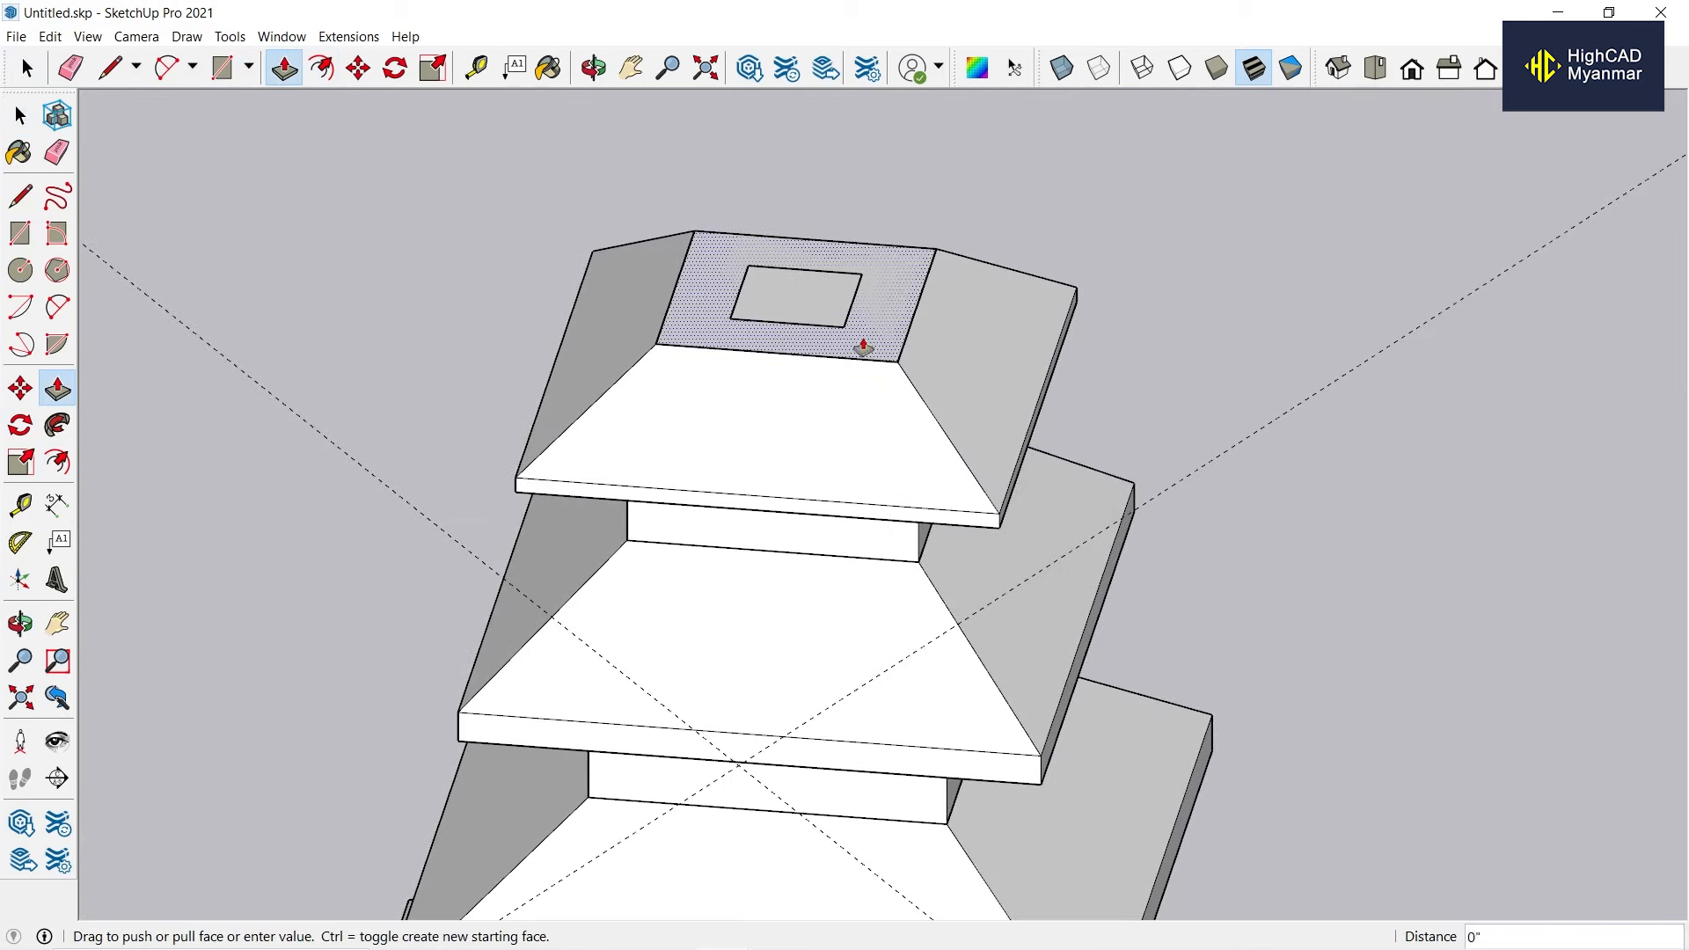
left_click_drag(863, 343, 863, 317)
mouse_move(863, 316)
middle_mouse_down()
mouse_move(863, 264)
mouse_move(855, 289)
middle_mouse_up()
left_click(854, 289)
triple_click(854, 289)
right_click(854, 283)
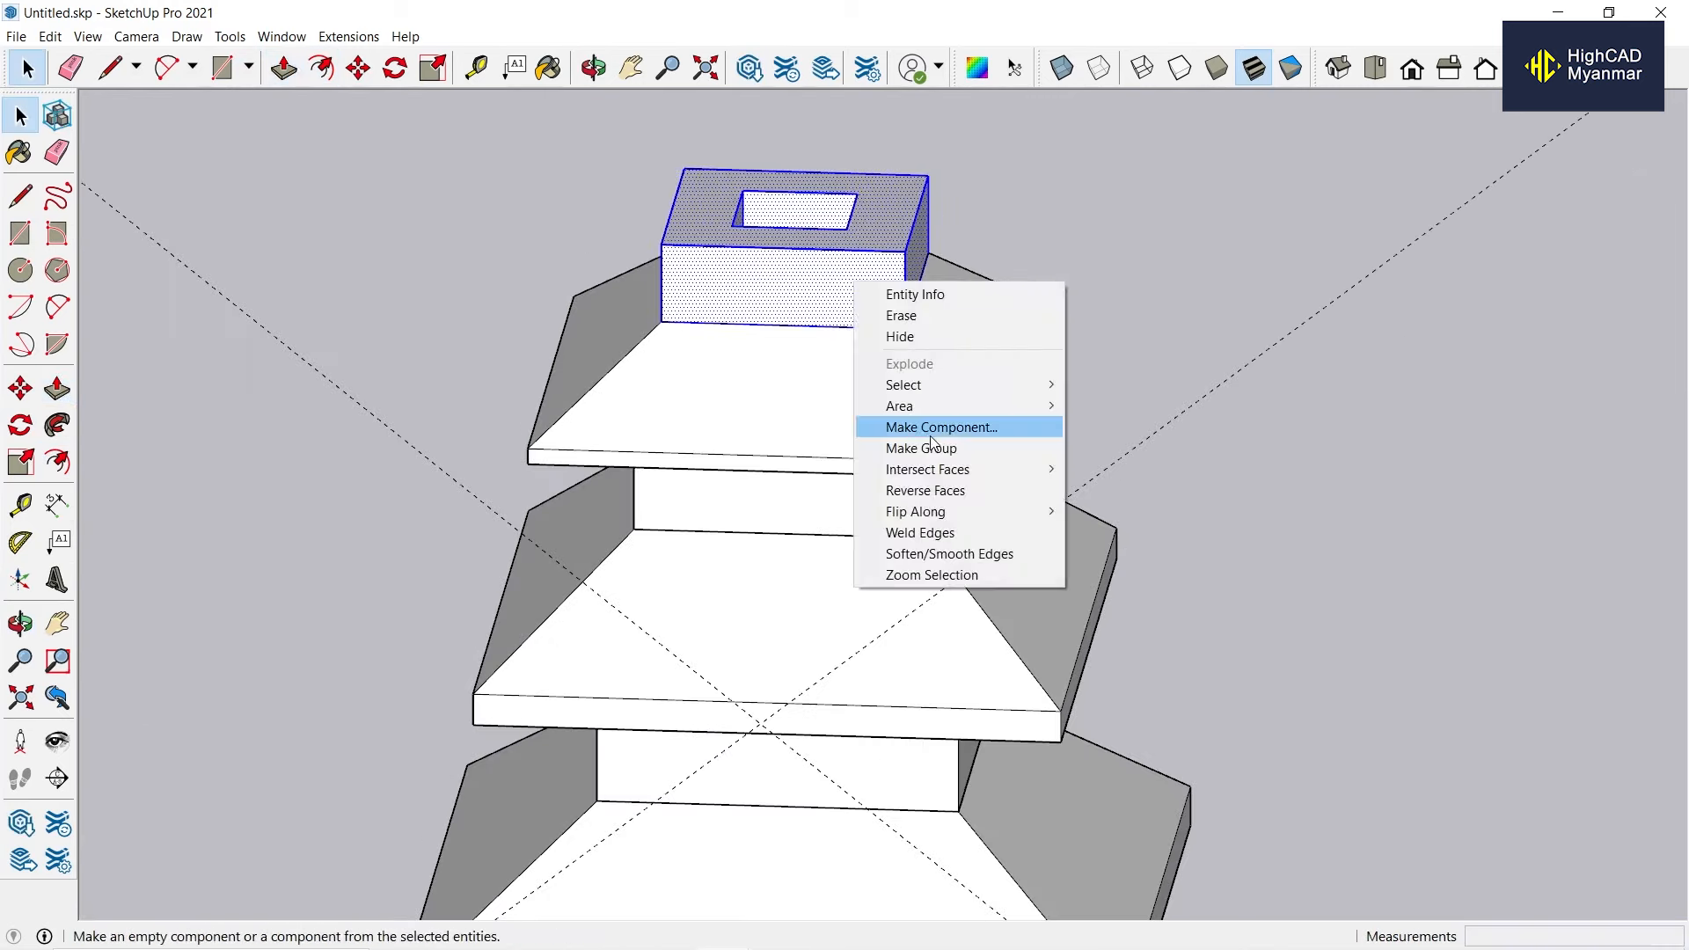
left_click(939, 449)
Draw a rectangle across the top of the sixth-tier wall group and offset its edges outward.
middle_click_drag(721, 248, 719, 294)
key("r")
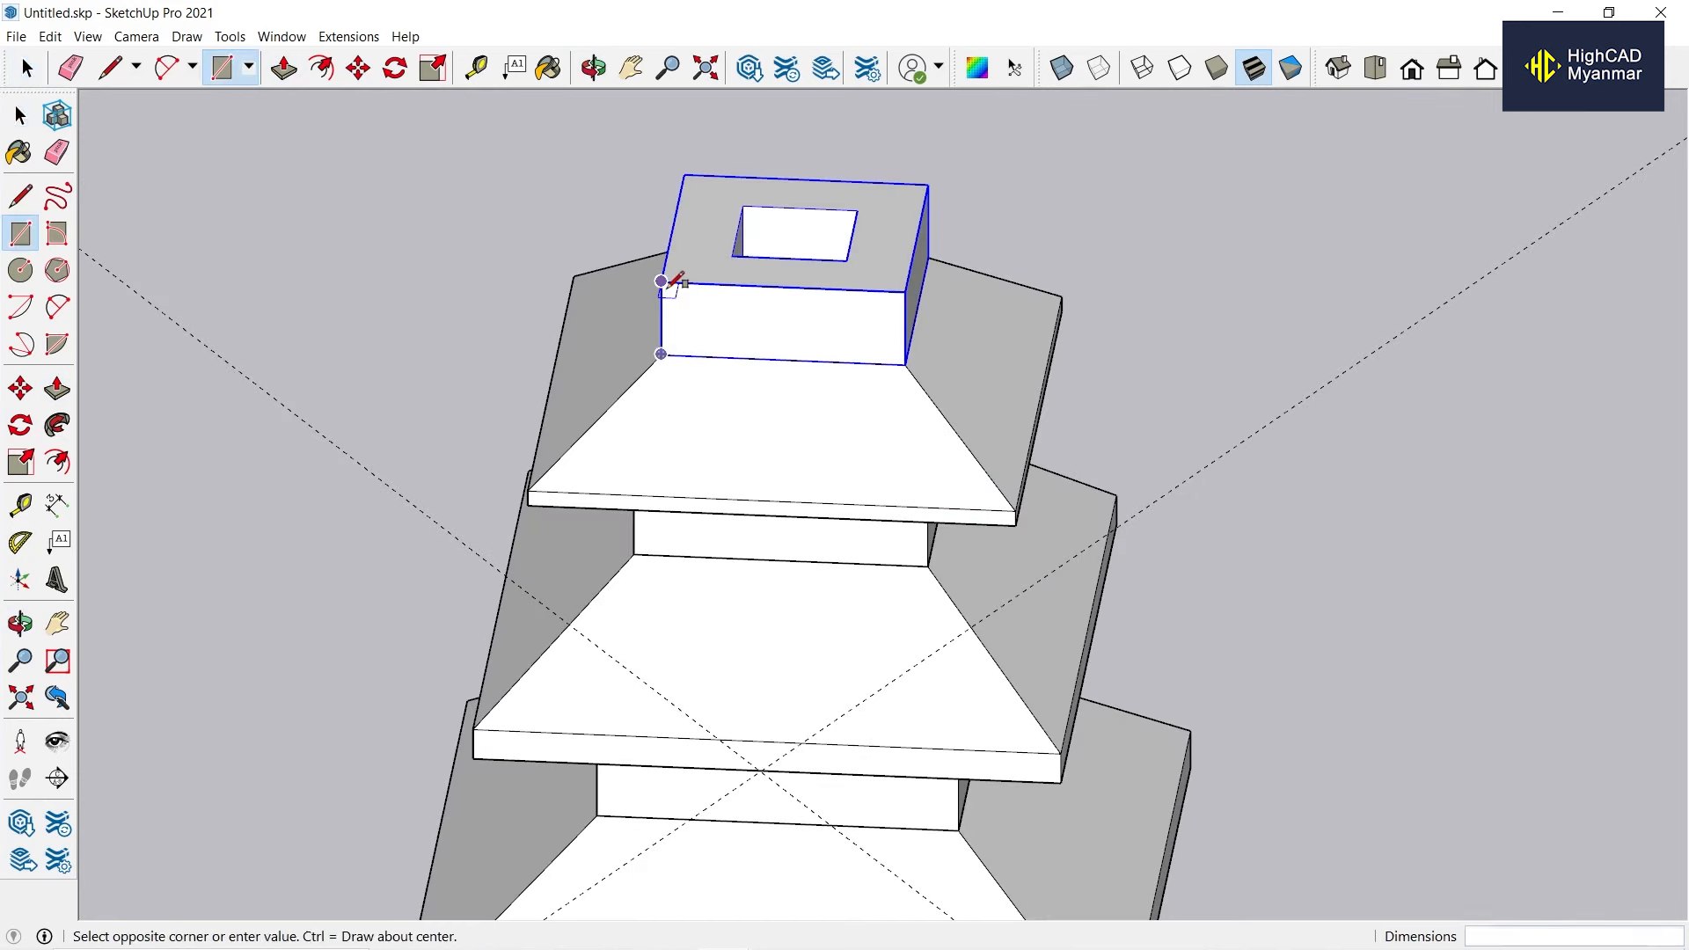
key("Escape")
middle_click_drag(905, 198, 836, 290)
key("f")
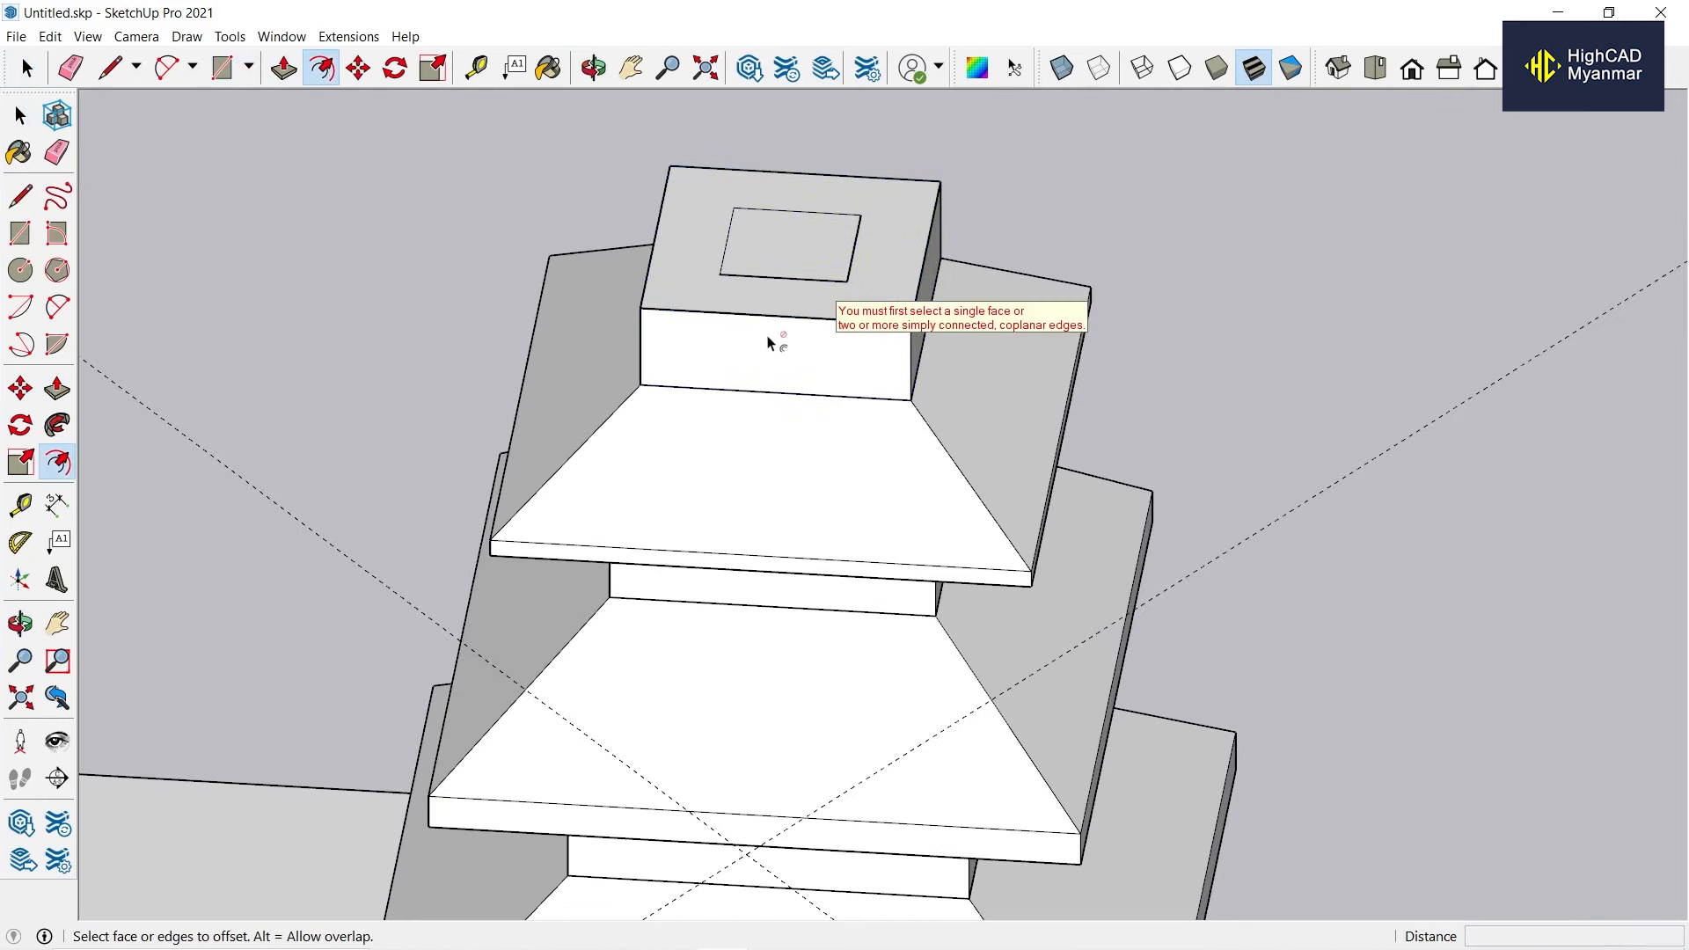
scroll(768, 343, "down", 4)
left_click(761, 309)
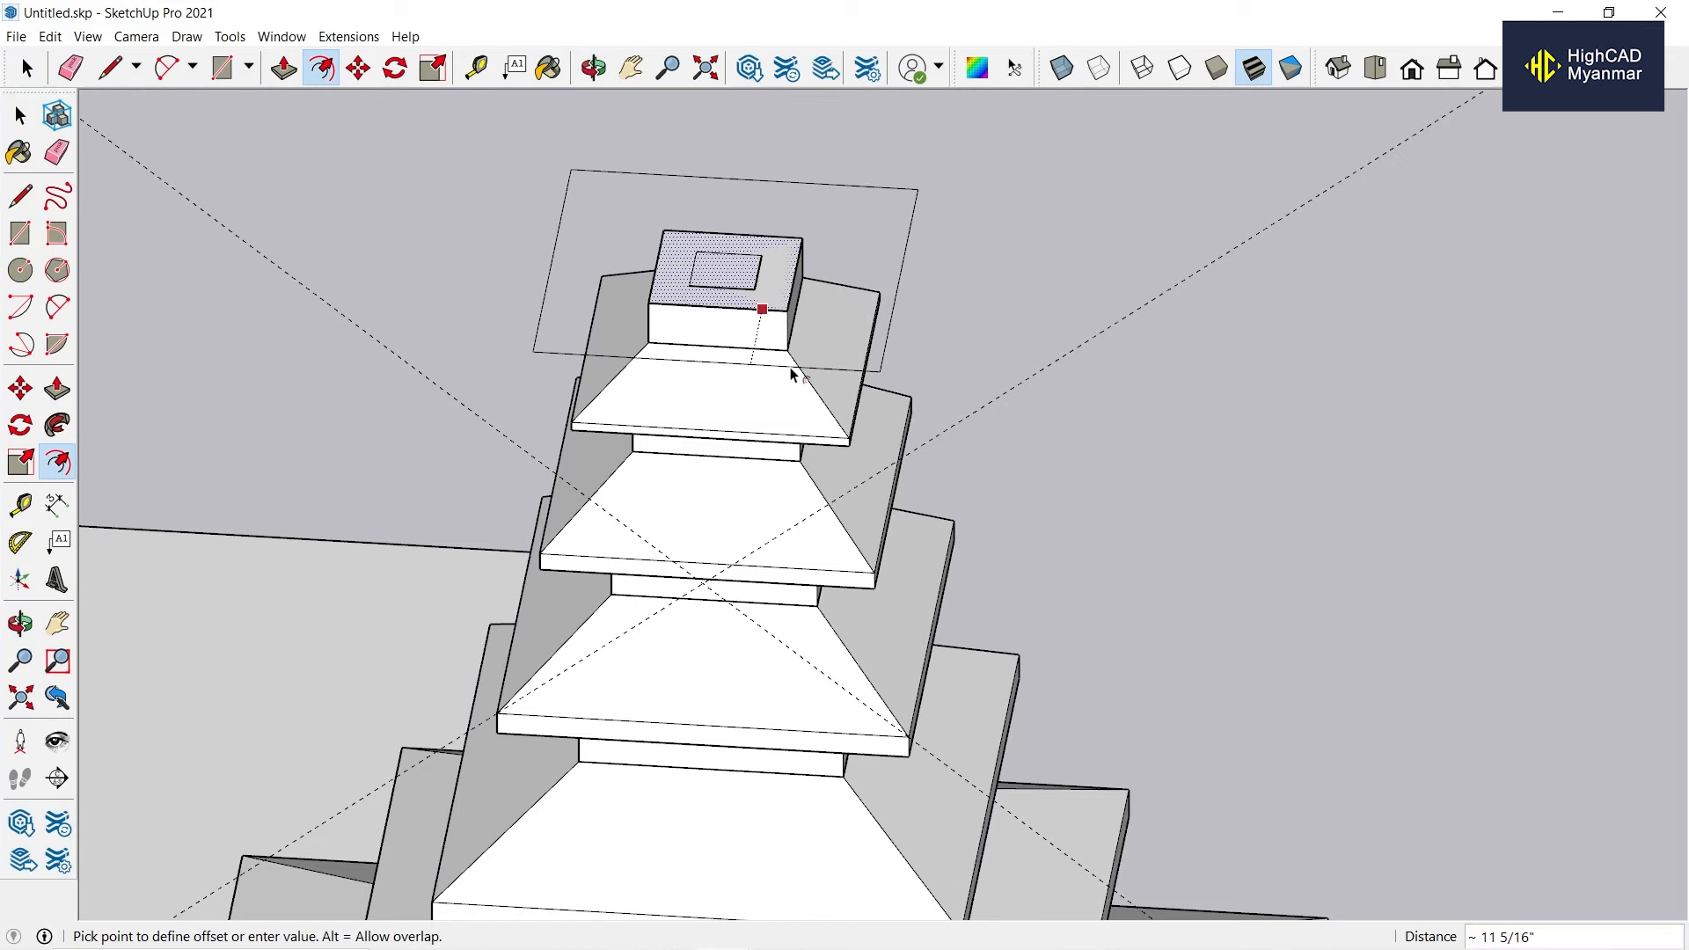
left_click(794, 375)
Erase the inner edges of the enlarged face above the sixth-tier wall and pull it up into the seventh-tier eave slab.
scroll(748, 352, "up", 3)
key("space")
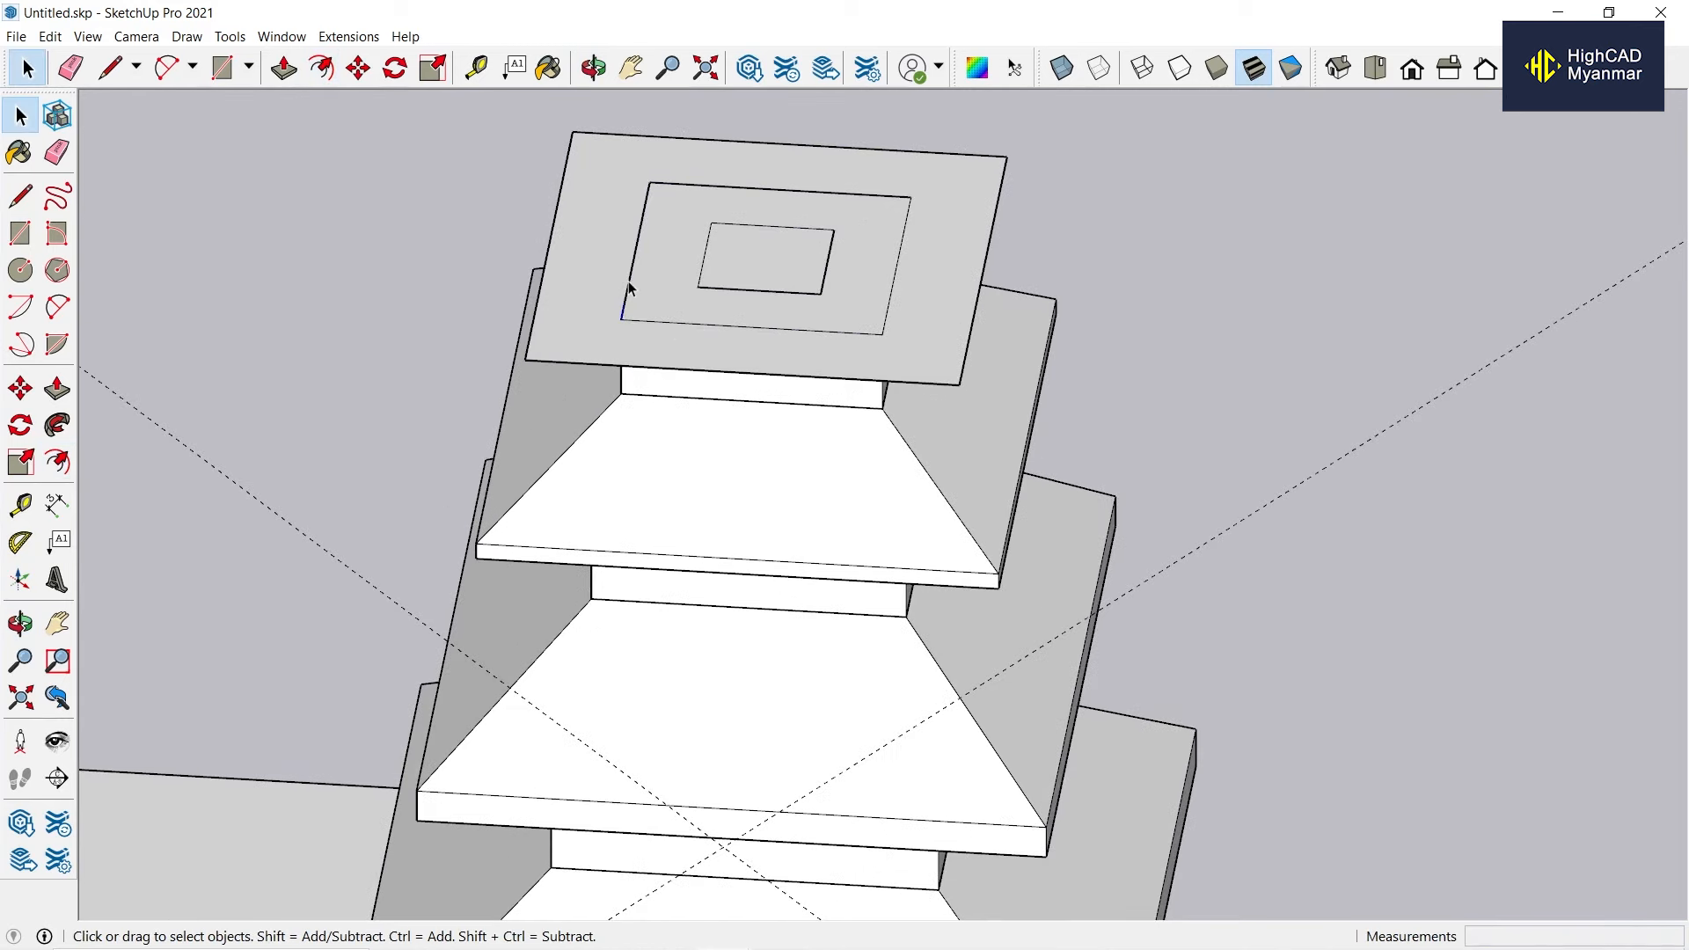
left_click(597, 311)
key("p")
left_click(596, 309)
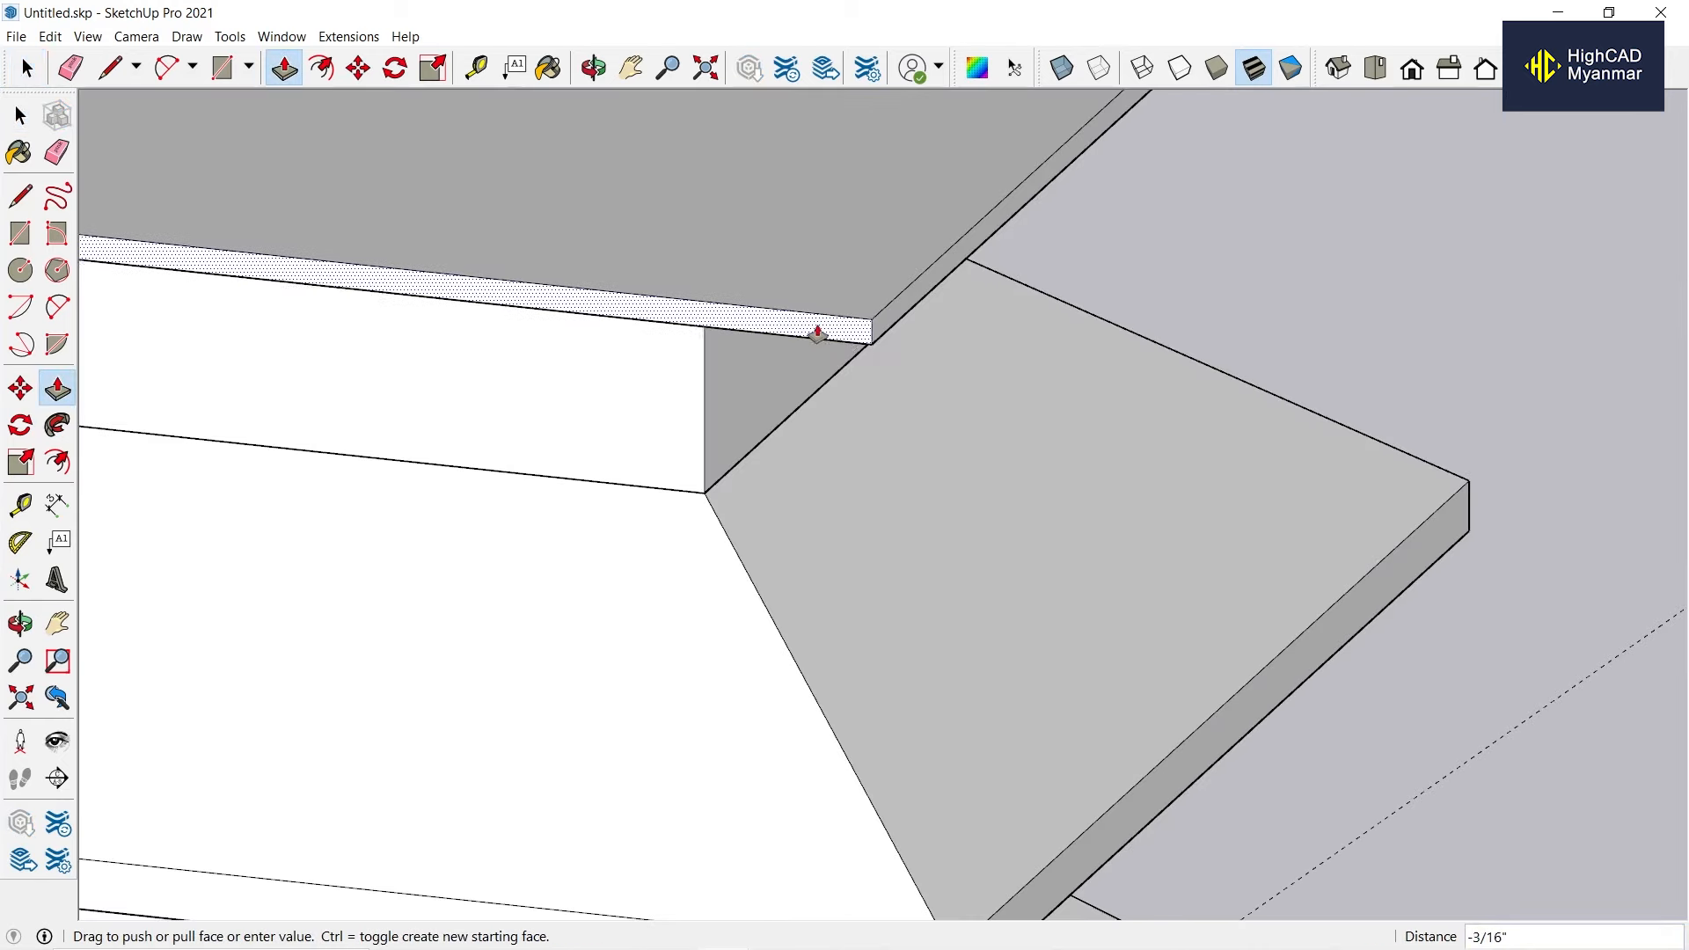
Push the side faces of the seventh-tier eave slab inward 3".
left_click(820, 330)
type("3")
key("Return")
scroll(739, 422, "down", 5)
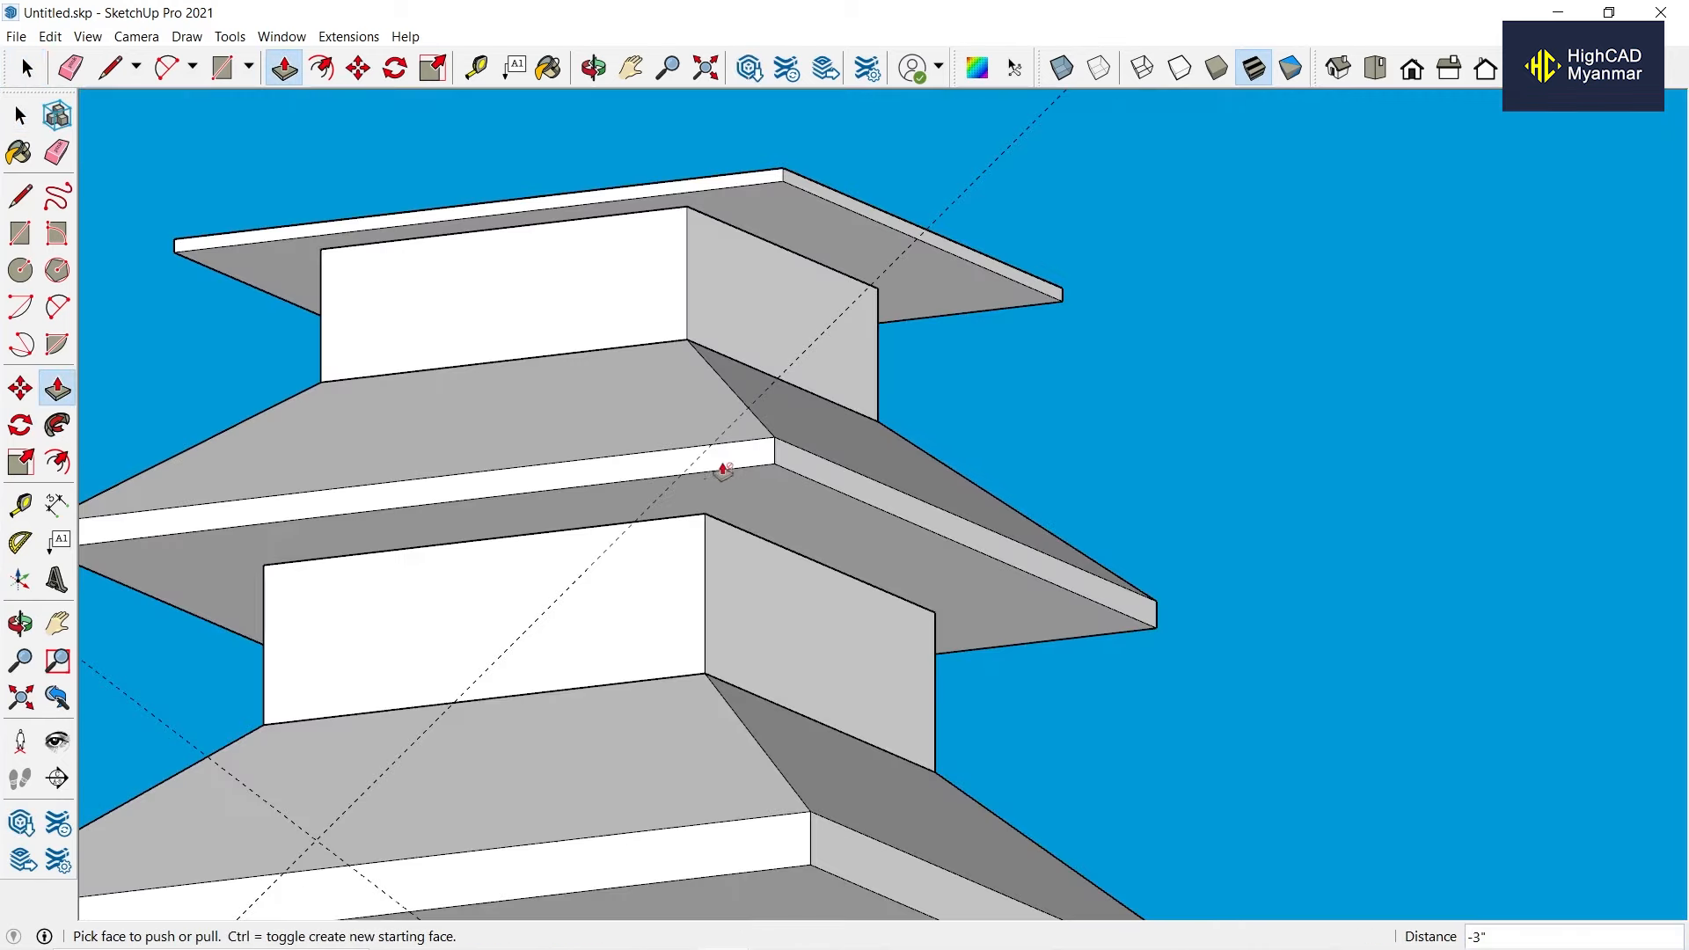
scroll(812, 209, "up", 4)
scroll(812, 208, "down", 3)
middle_click_drag(780, 302, 1041, 355)
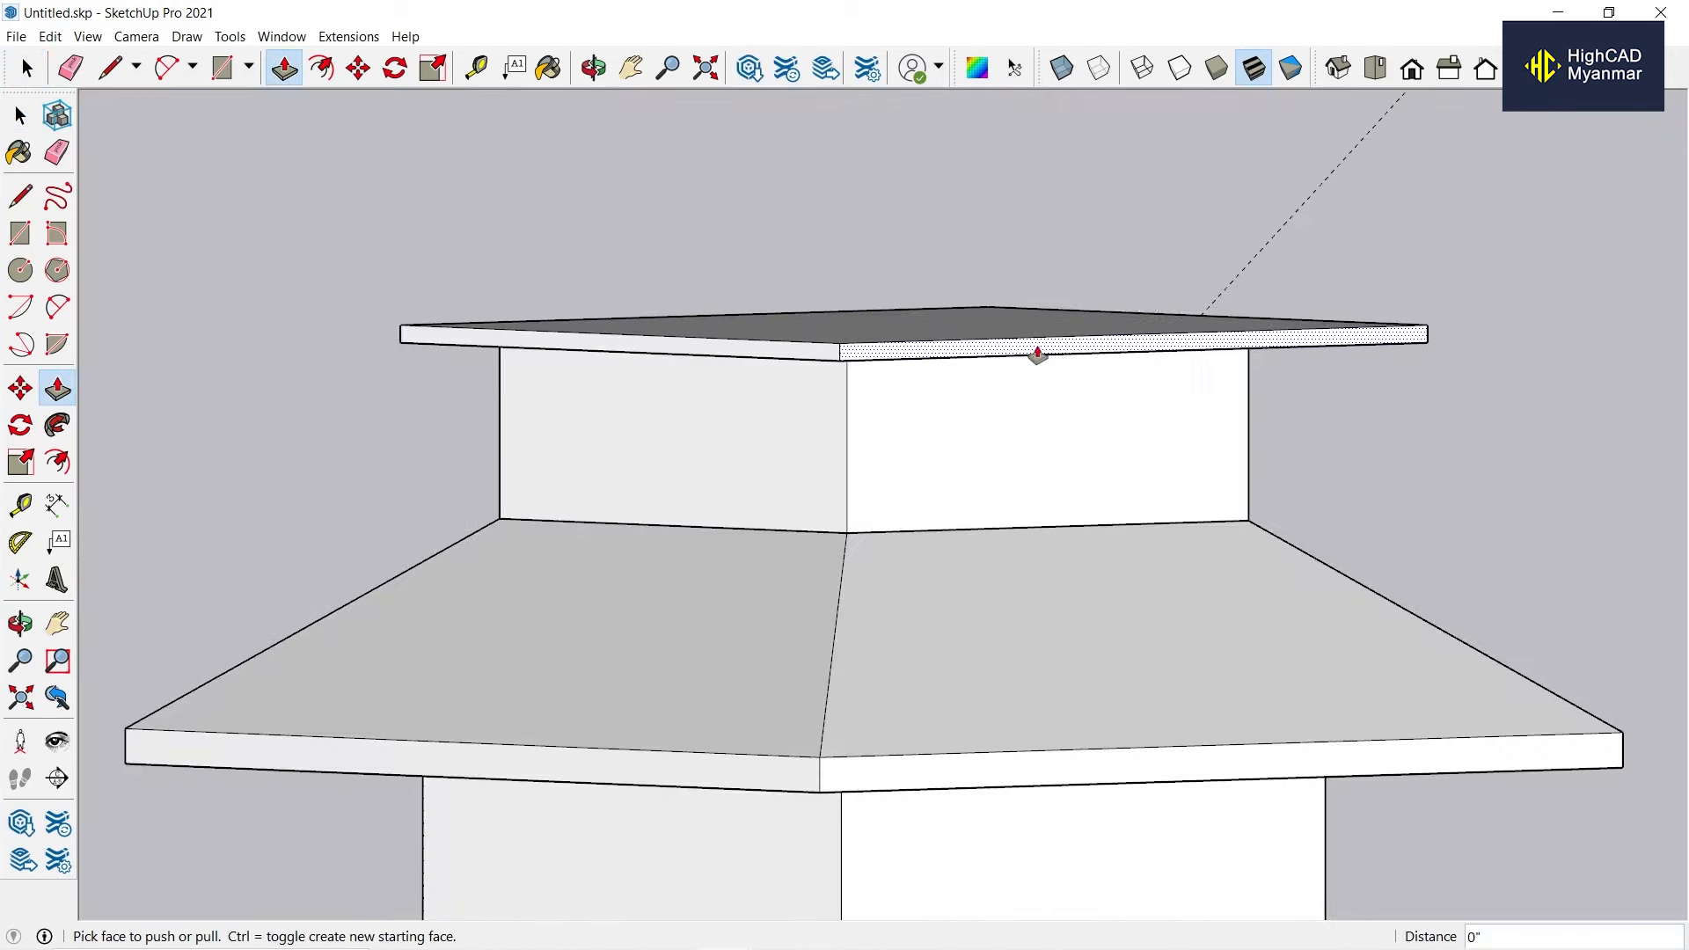
scroll(856, 457, "up", 3)
scroll(953, 487, "down", 4)
middle_click_drag(739, 445, 668, 350)
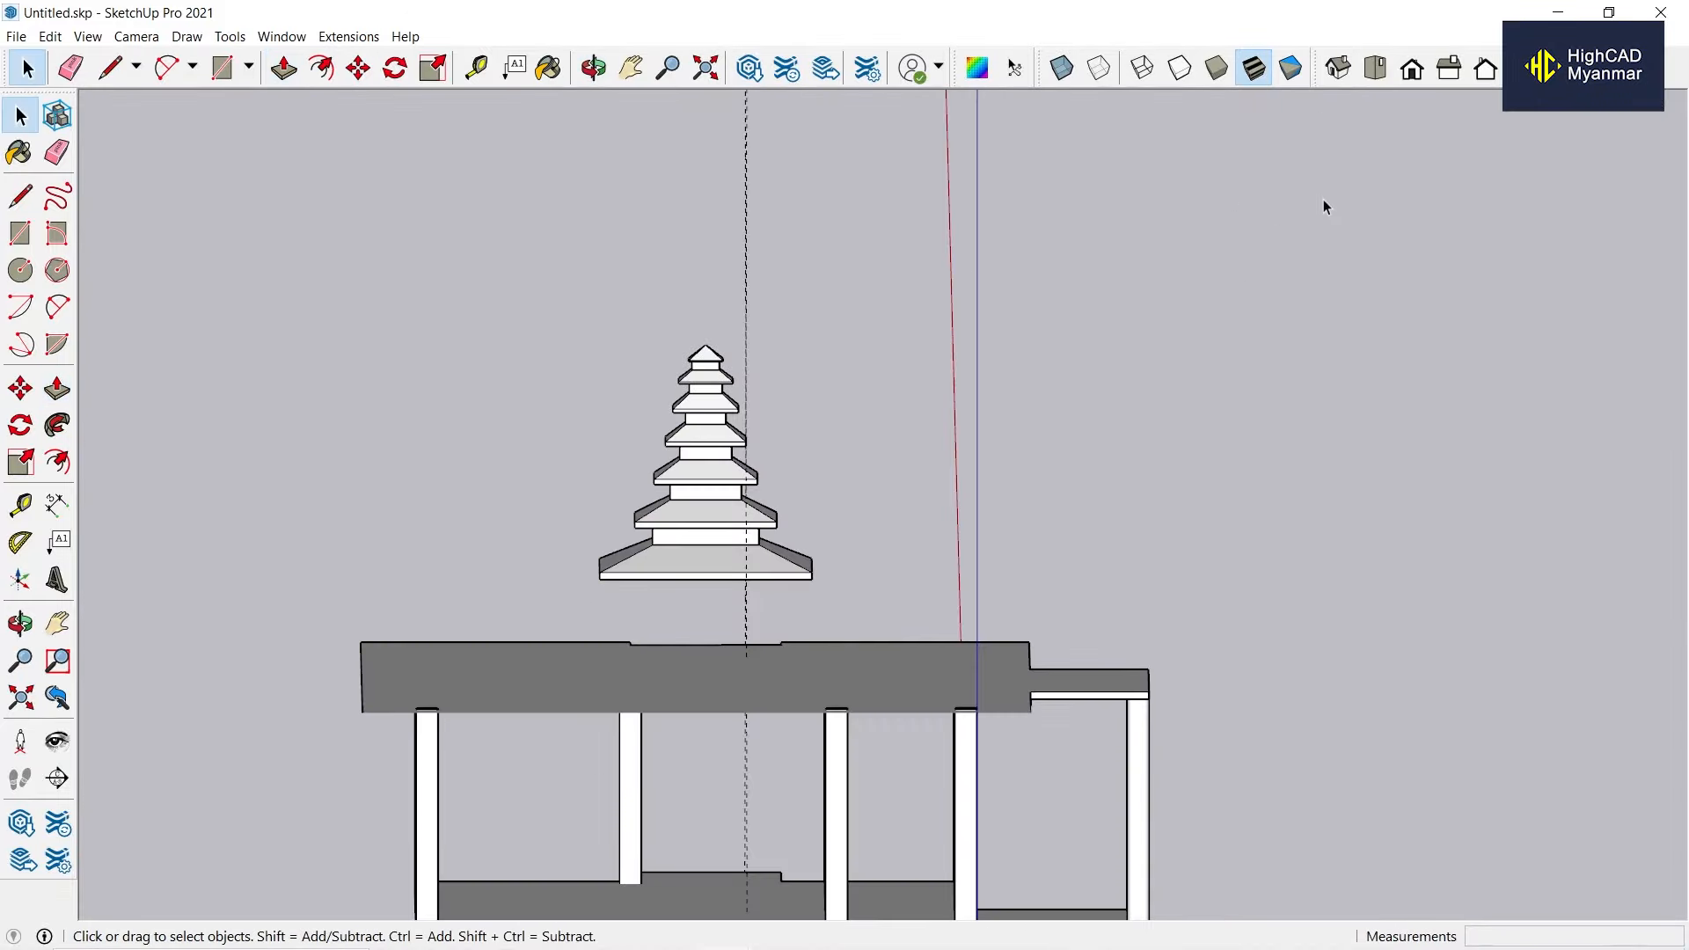
Delete all guides and unhide all hidden parts of the house.
left_click(1412, 68)
scroll(1334, 223, "up", 3)
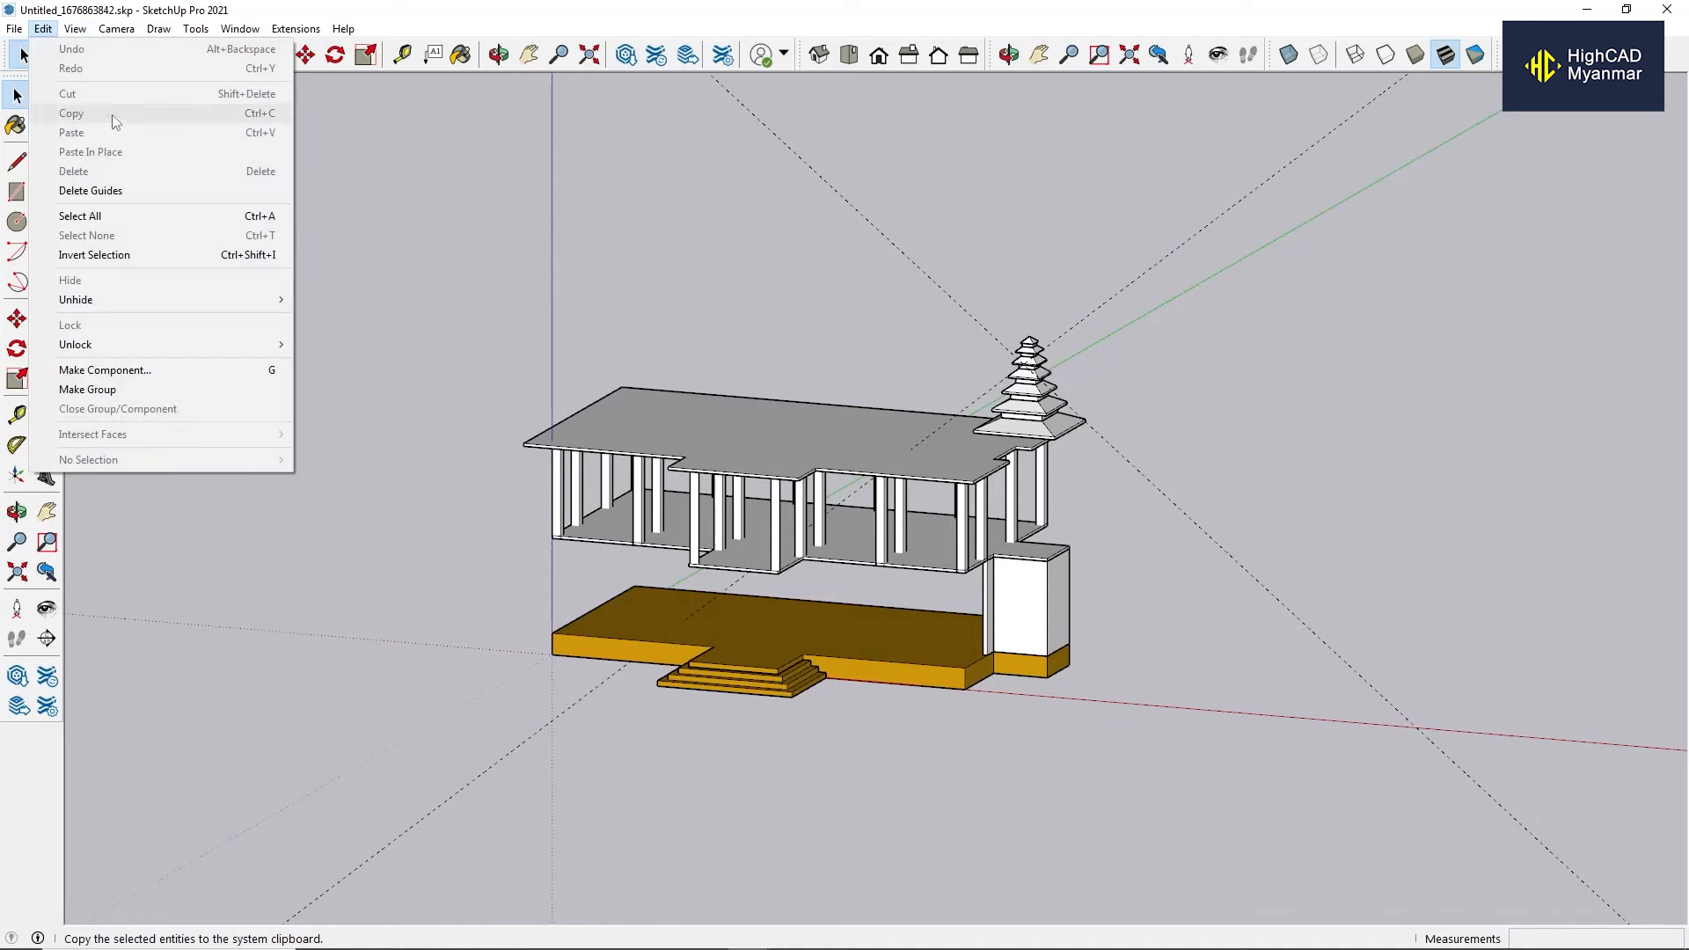
left_click(120, 192)
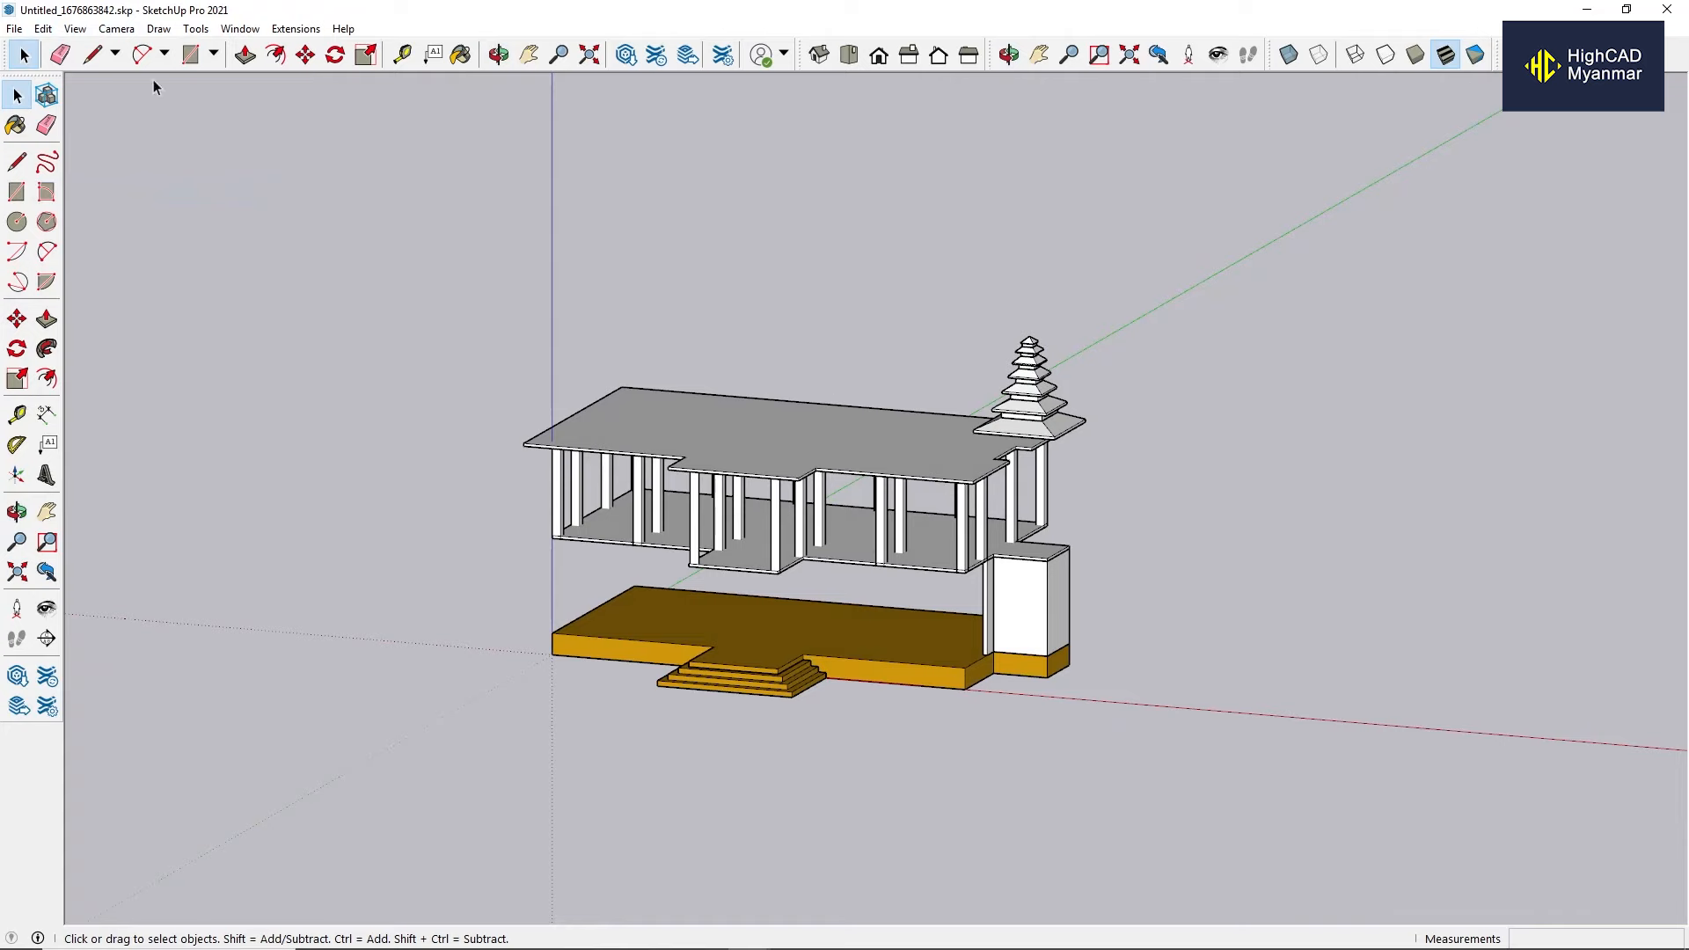
left_click(42, 28)
mouse_move(233, 299)
left_click(335, 339)
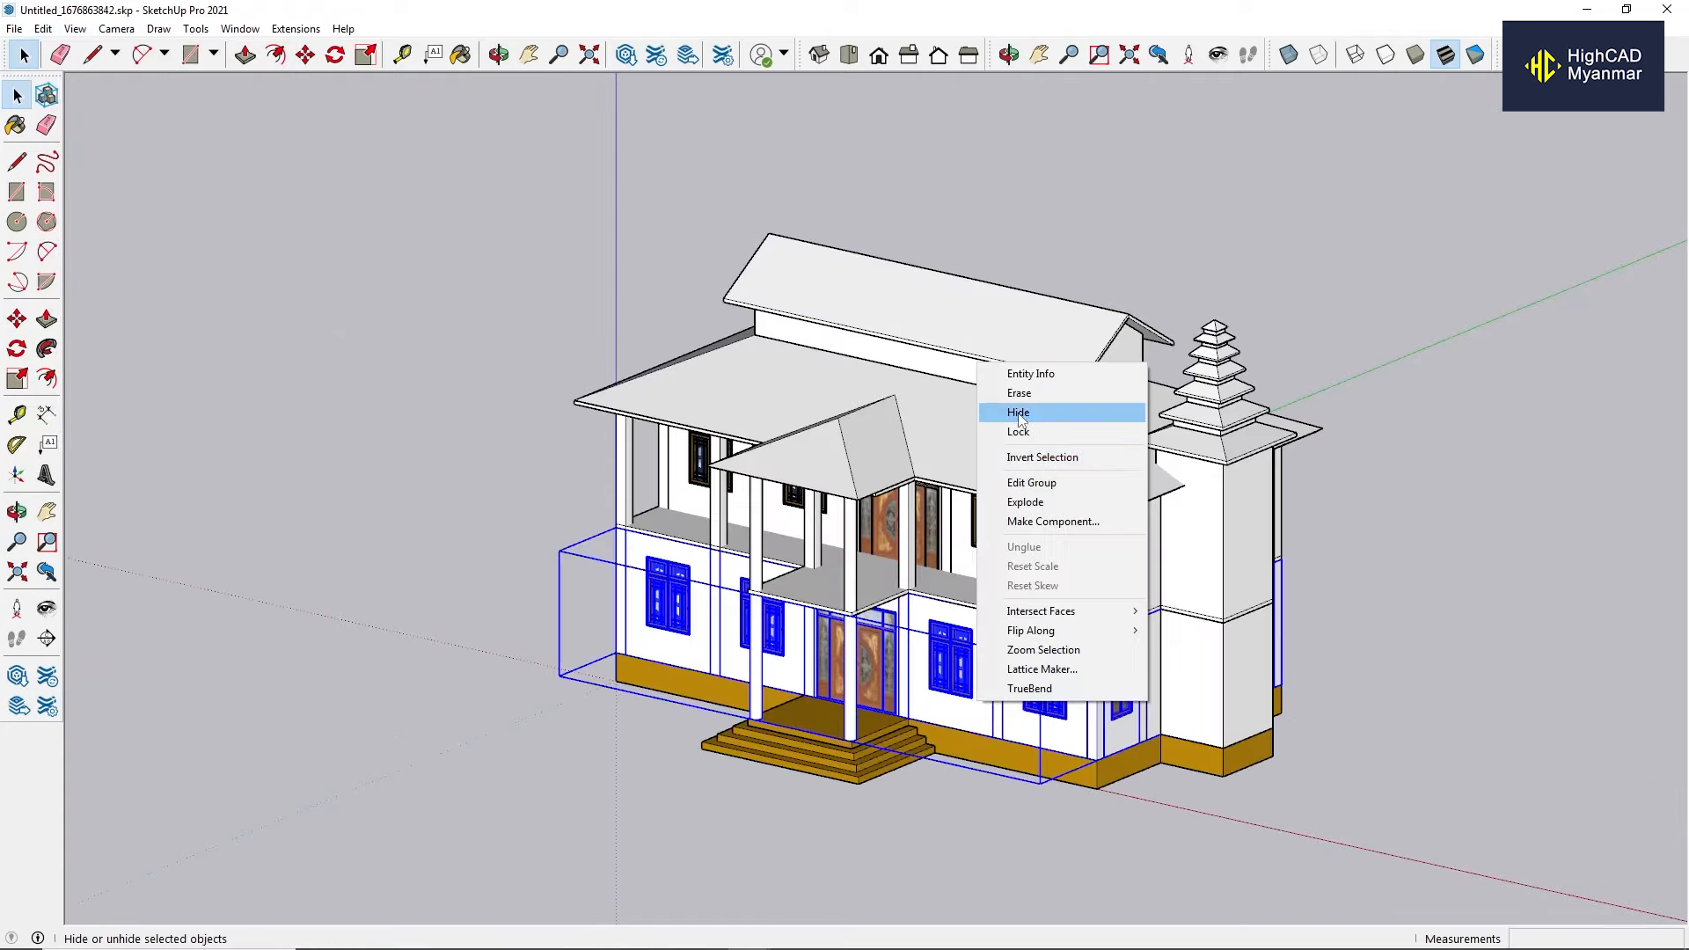
Hide the ground-floor wall group and the upper-floor wall group.
left_click(1016, 435)
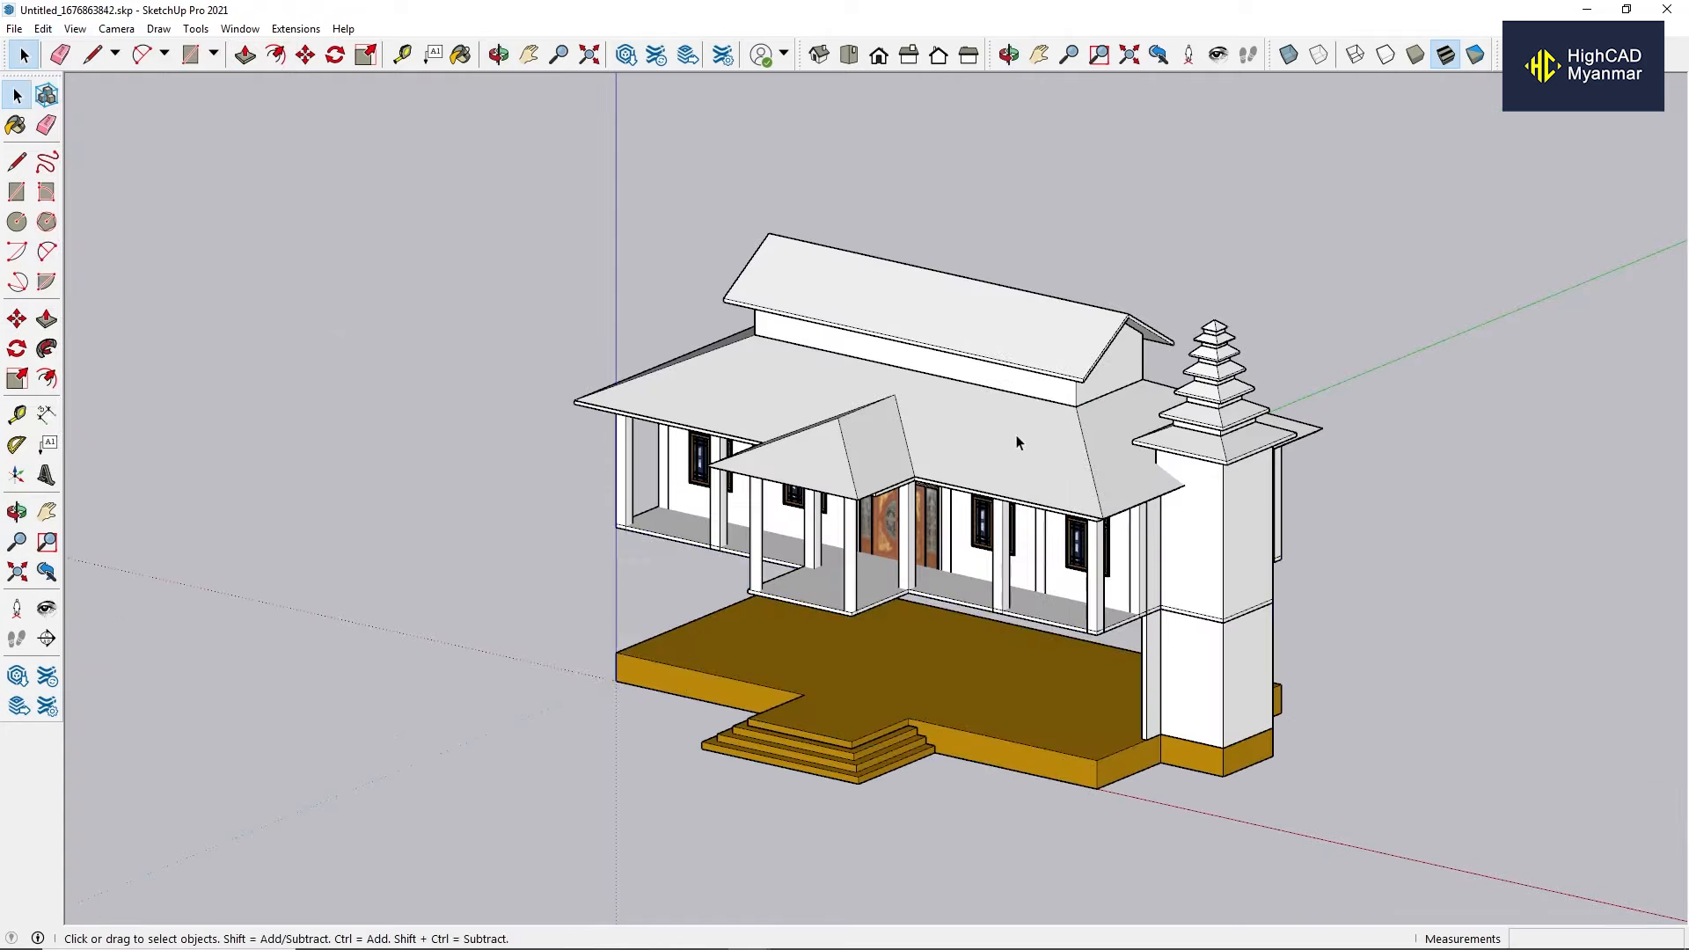
right_click(1026, 570)
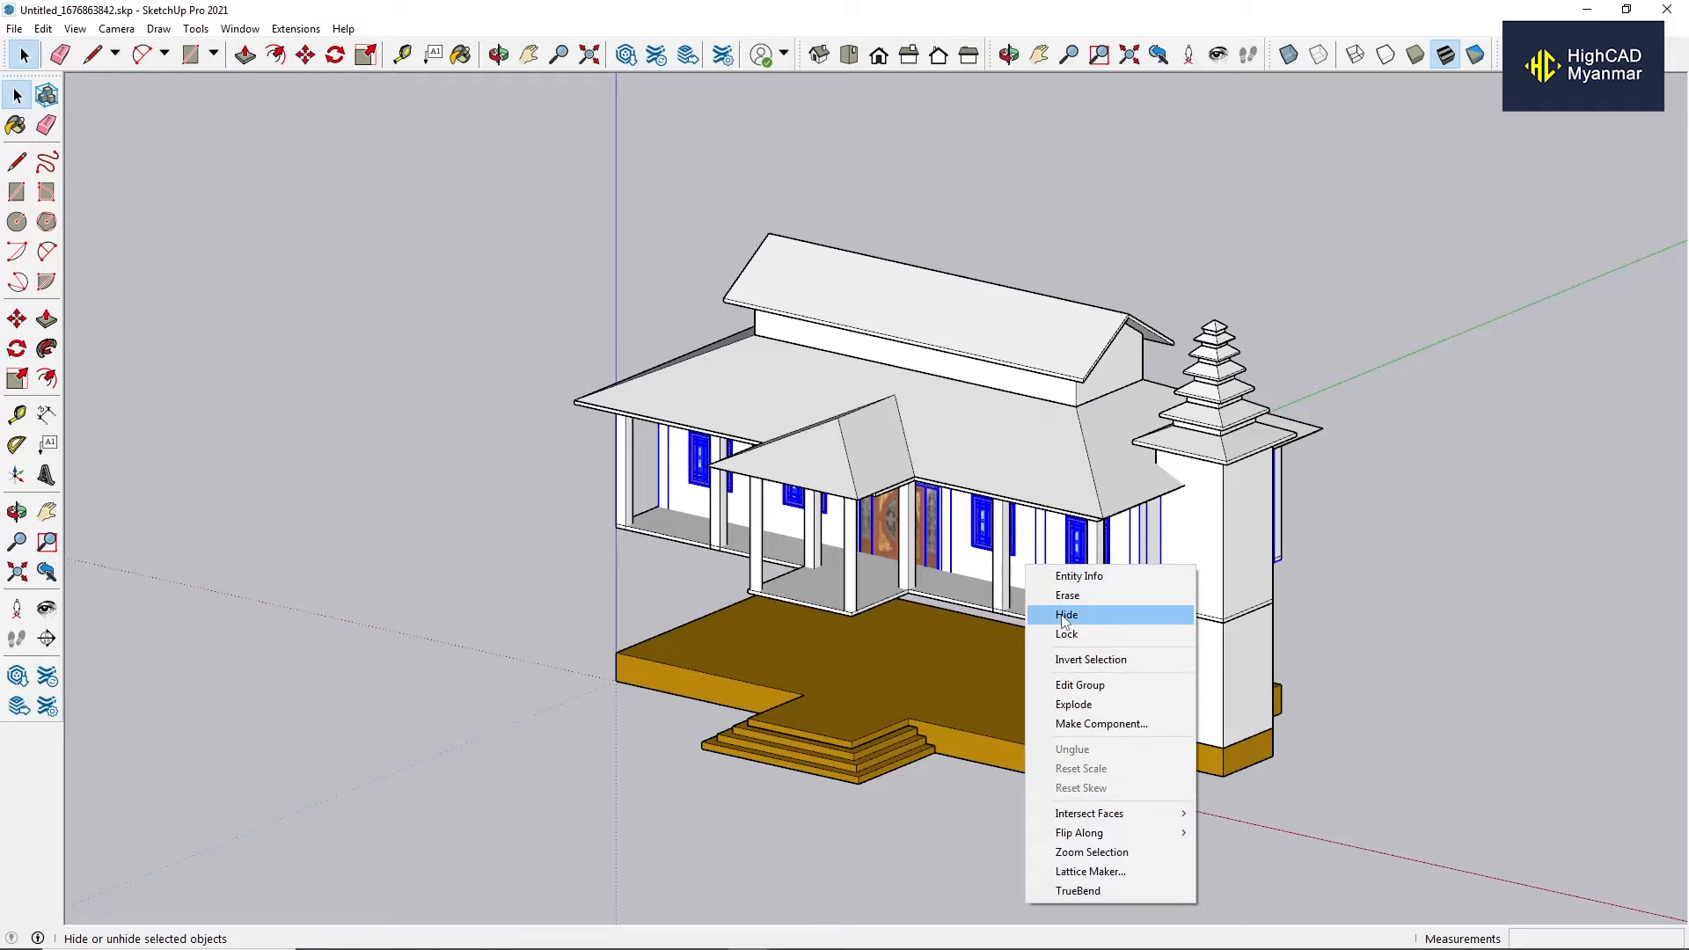
left_click(1067, 614)
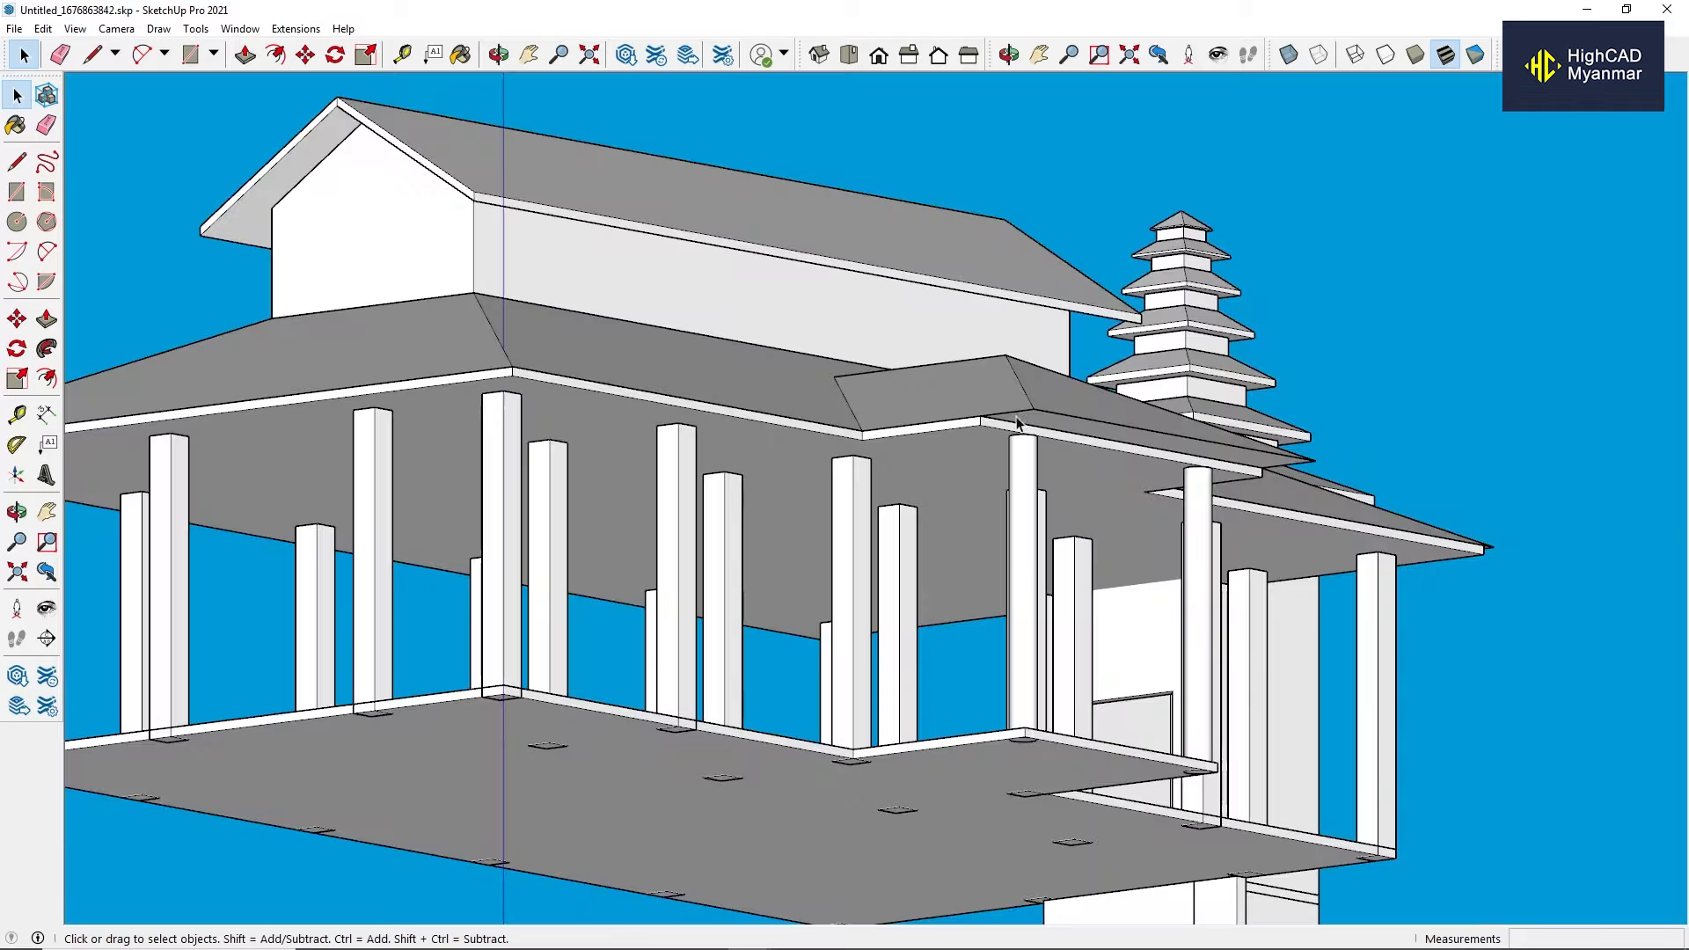
Pull the roof slab's fascia faces beneath the overhanging hip roof outward to meet the roof's edges.
scroll(1036, 403, "up", 3)
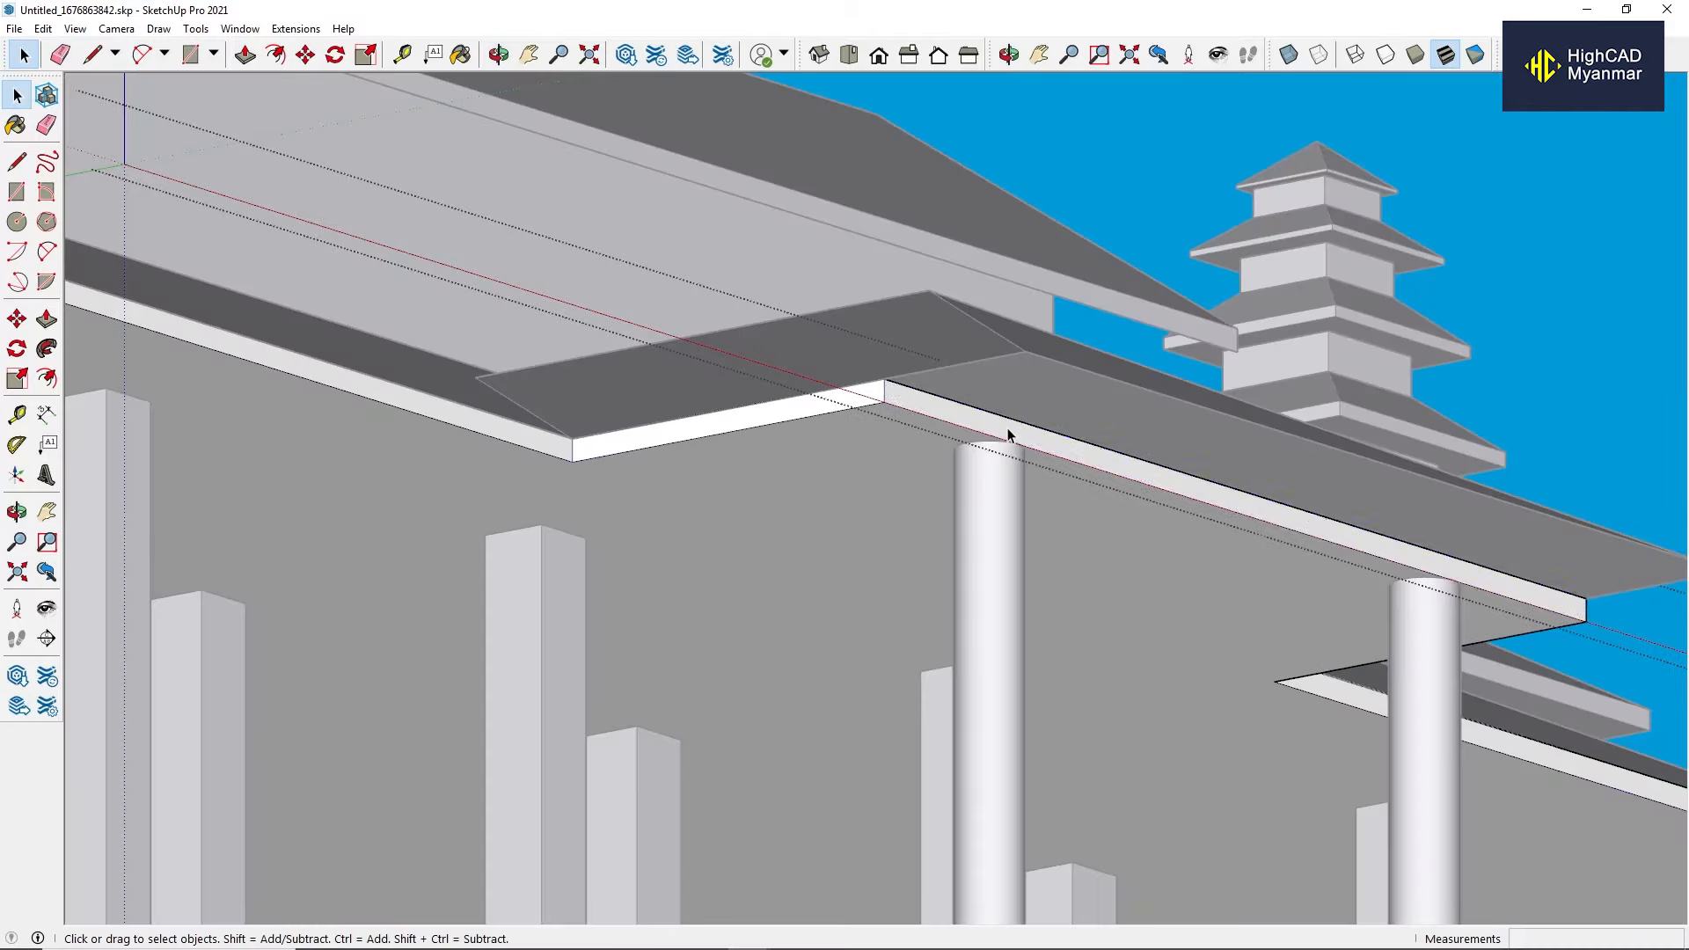
key("p")
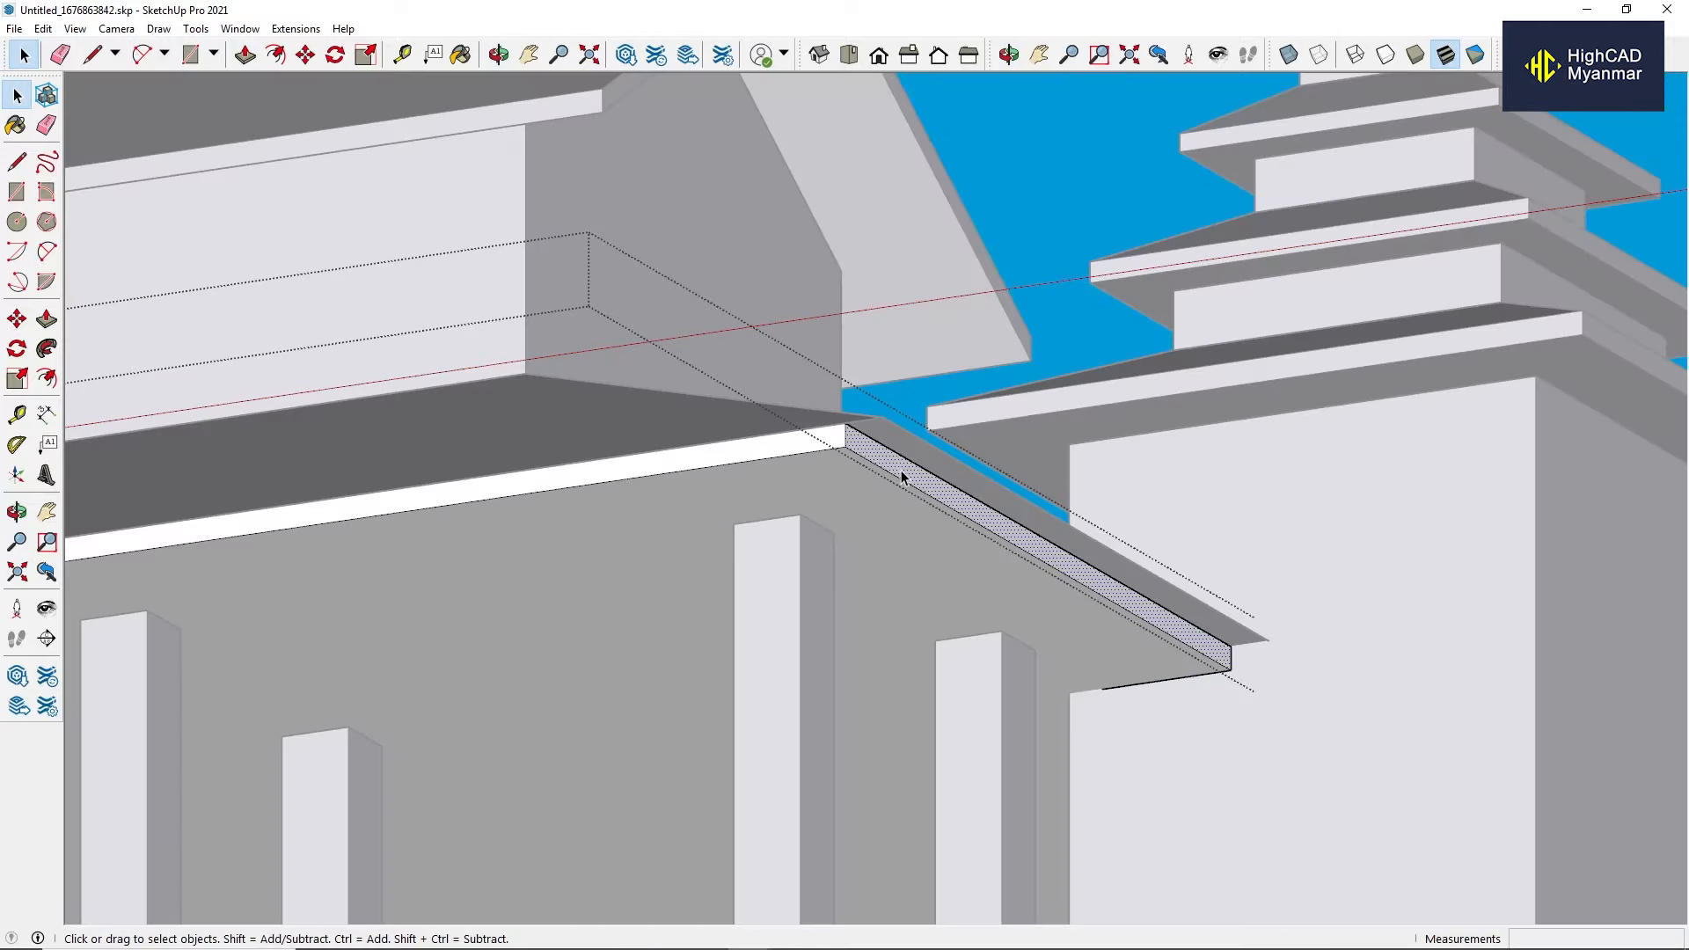
key("p")
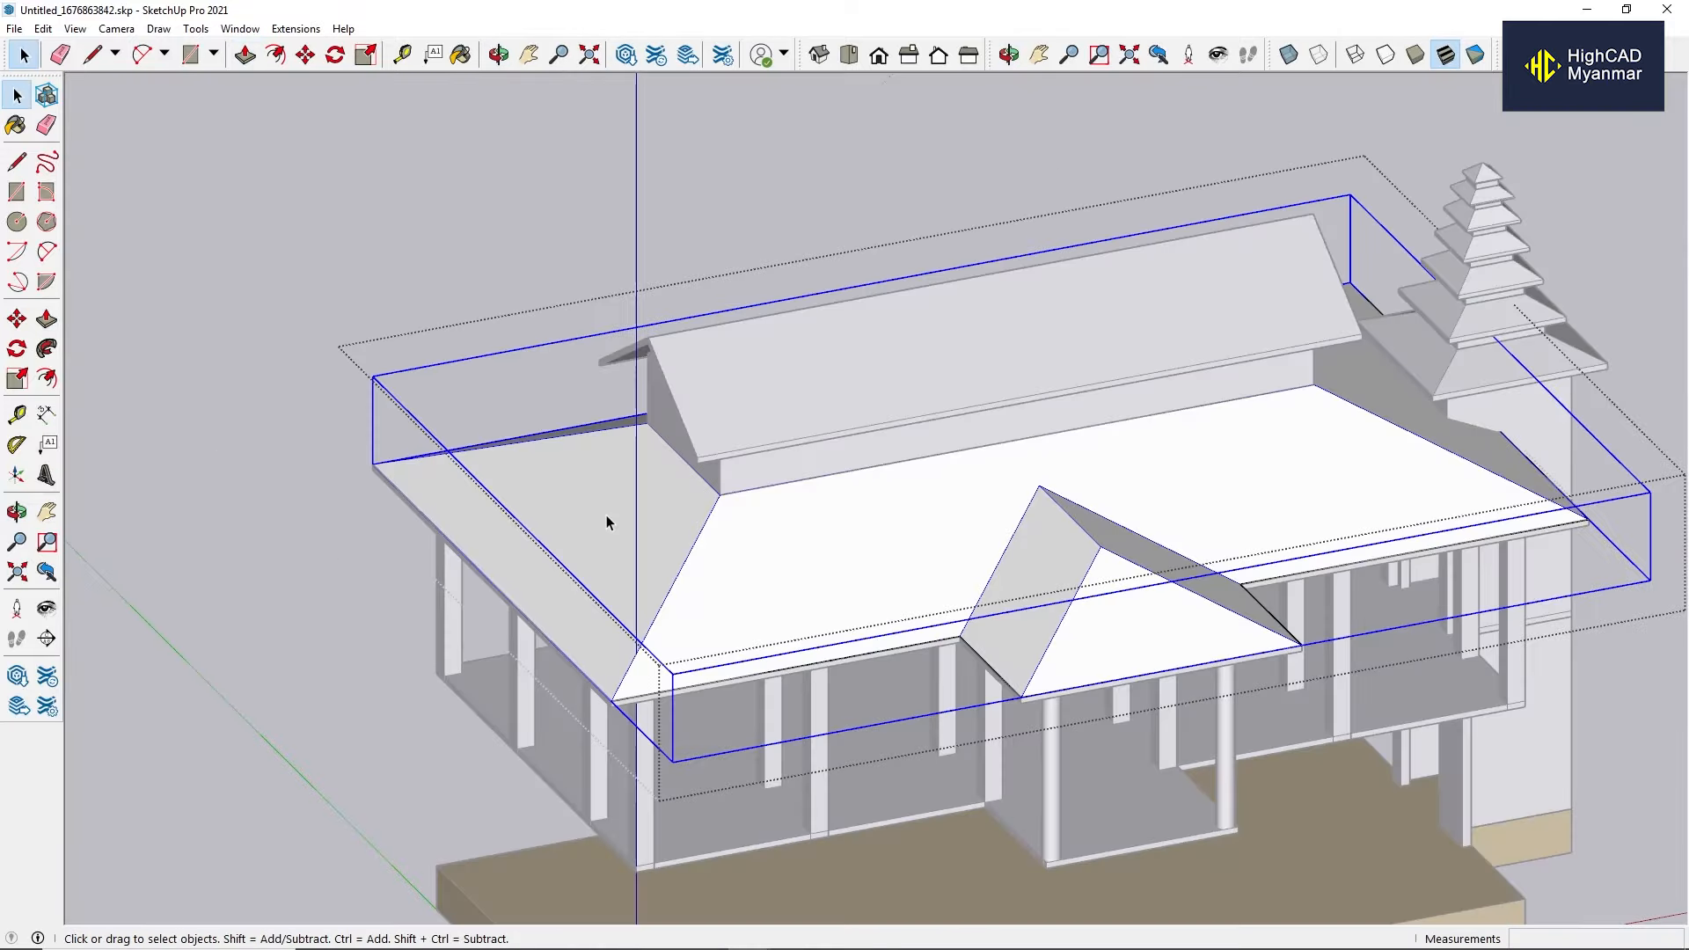
Select the Roofing Tile Spanish material from the Roofing collection and apply it to the end slope of the main hip roof.
double_click(607, 518)
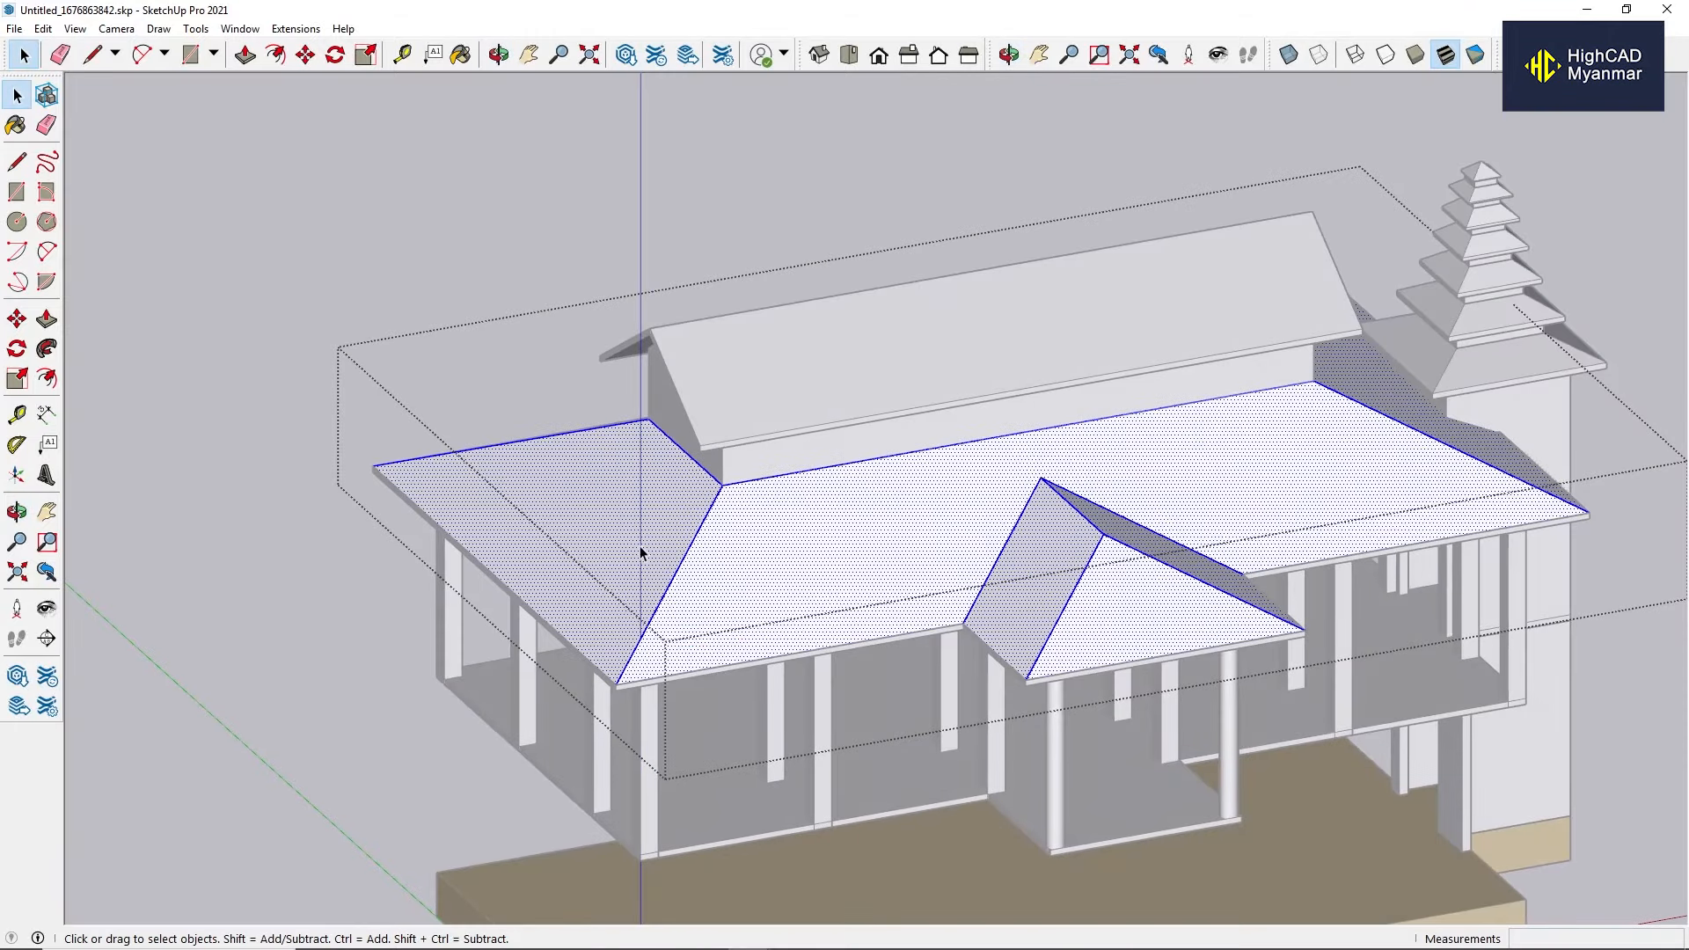
left_click(643, 541)
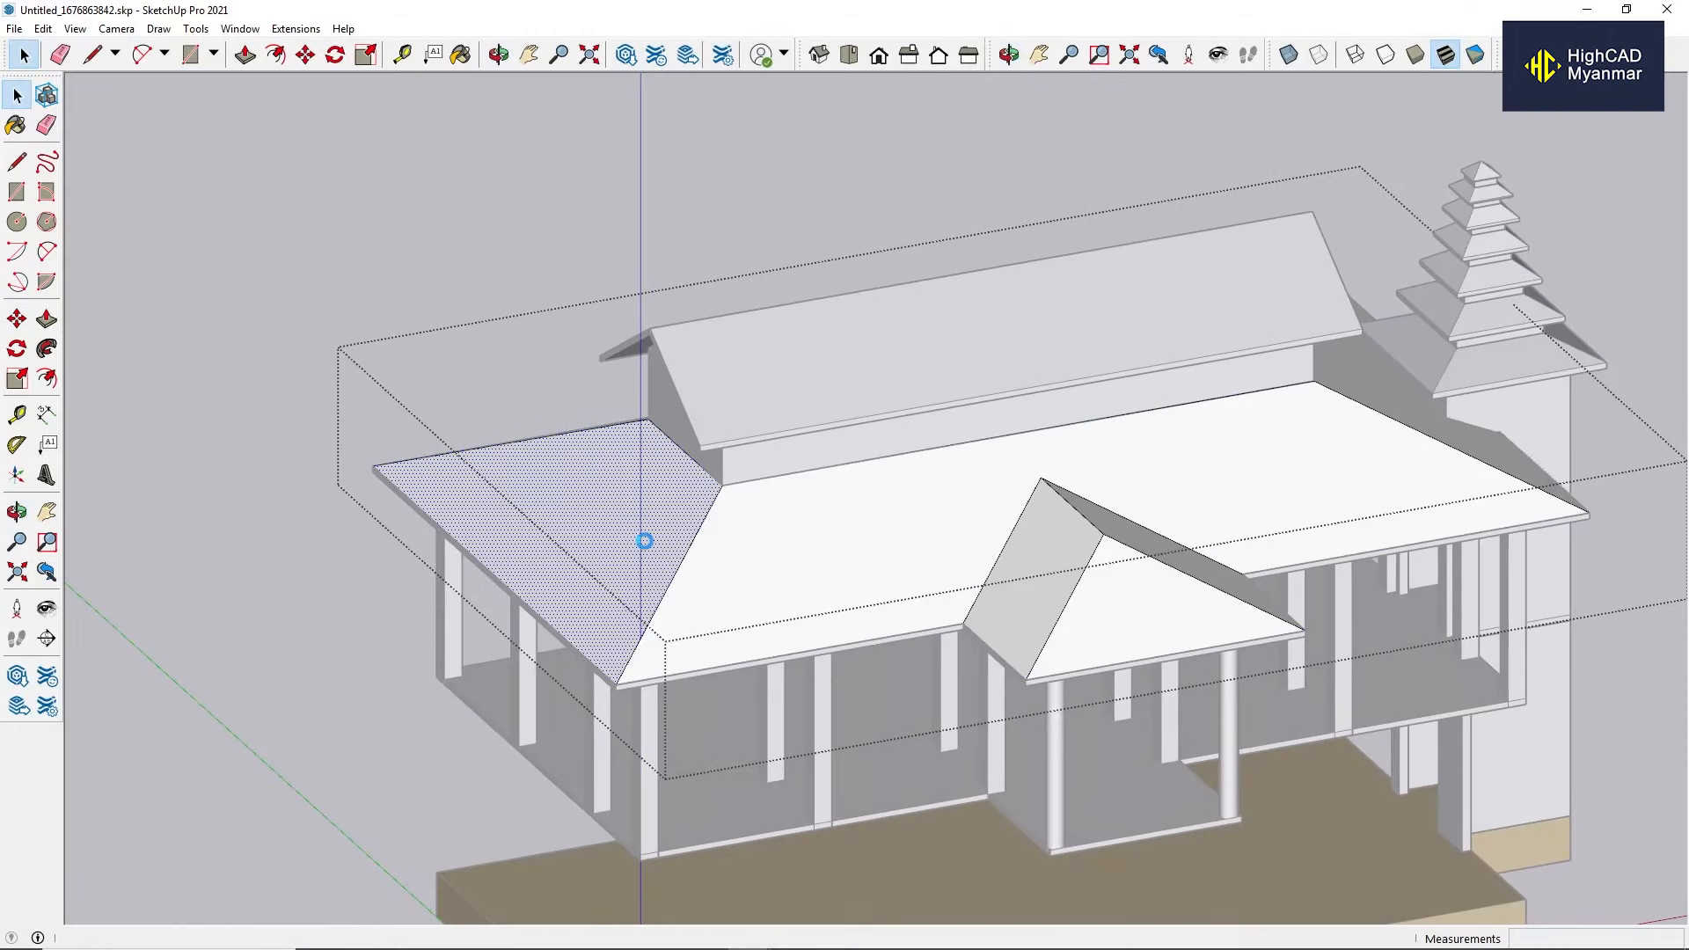
key("b")
left_click(1478, 163)
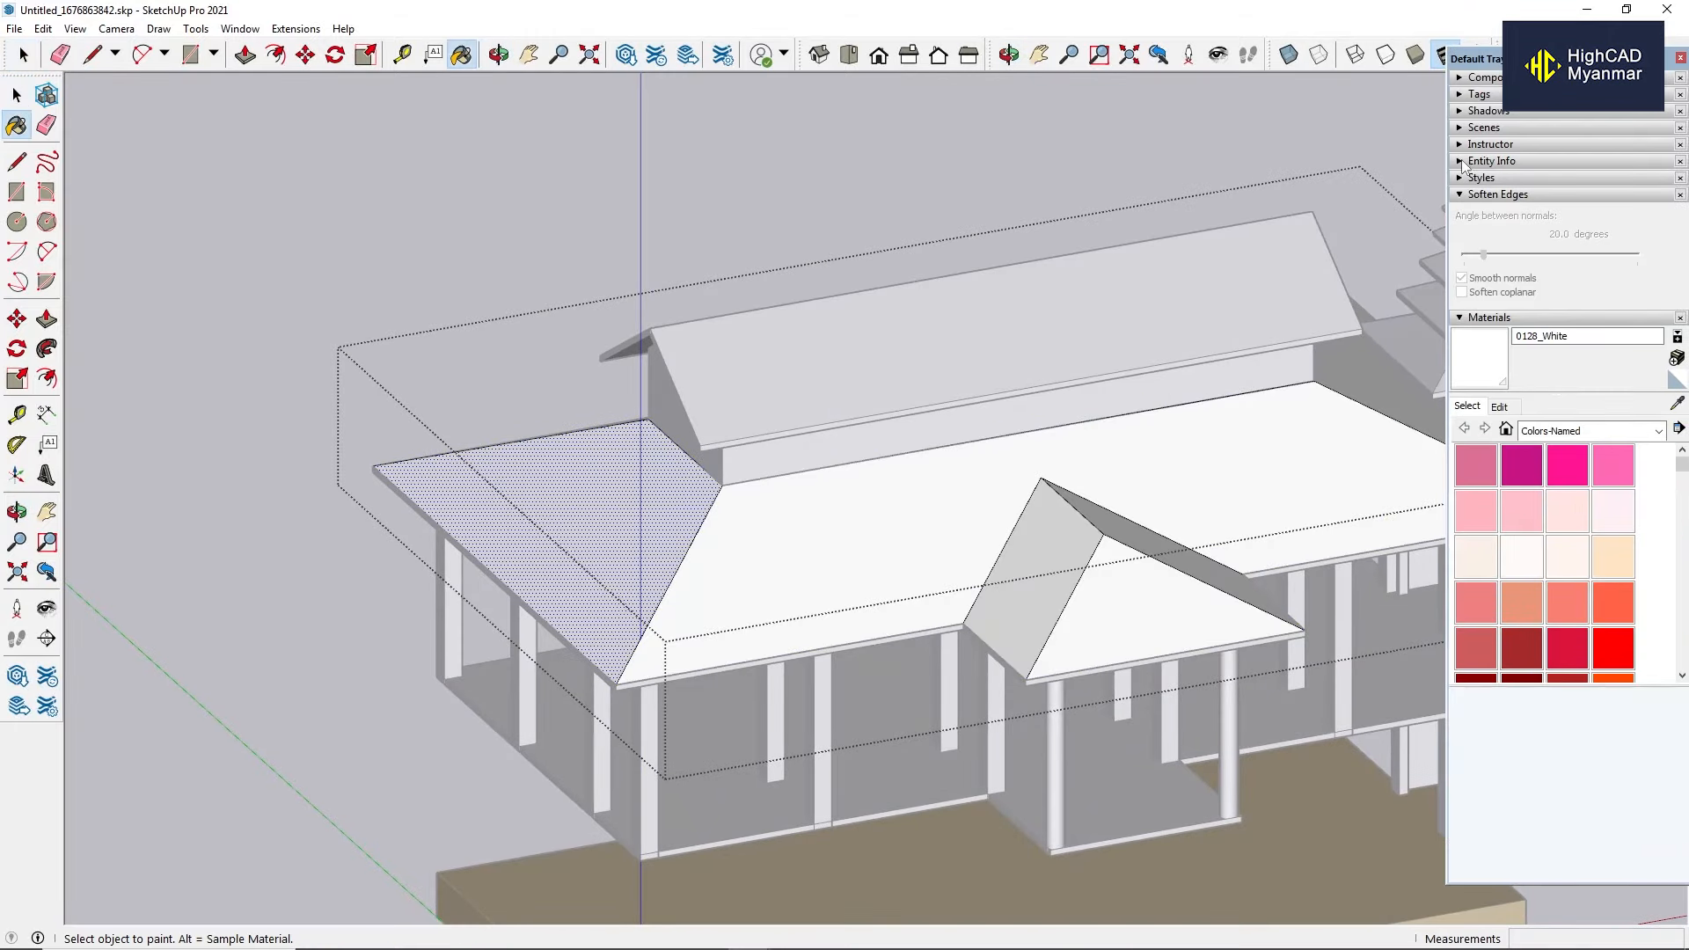
left_click(1459, 196)
left_click(1590, 323)
left_click(1550, 479)
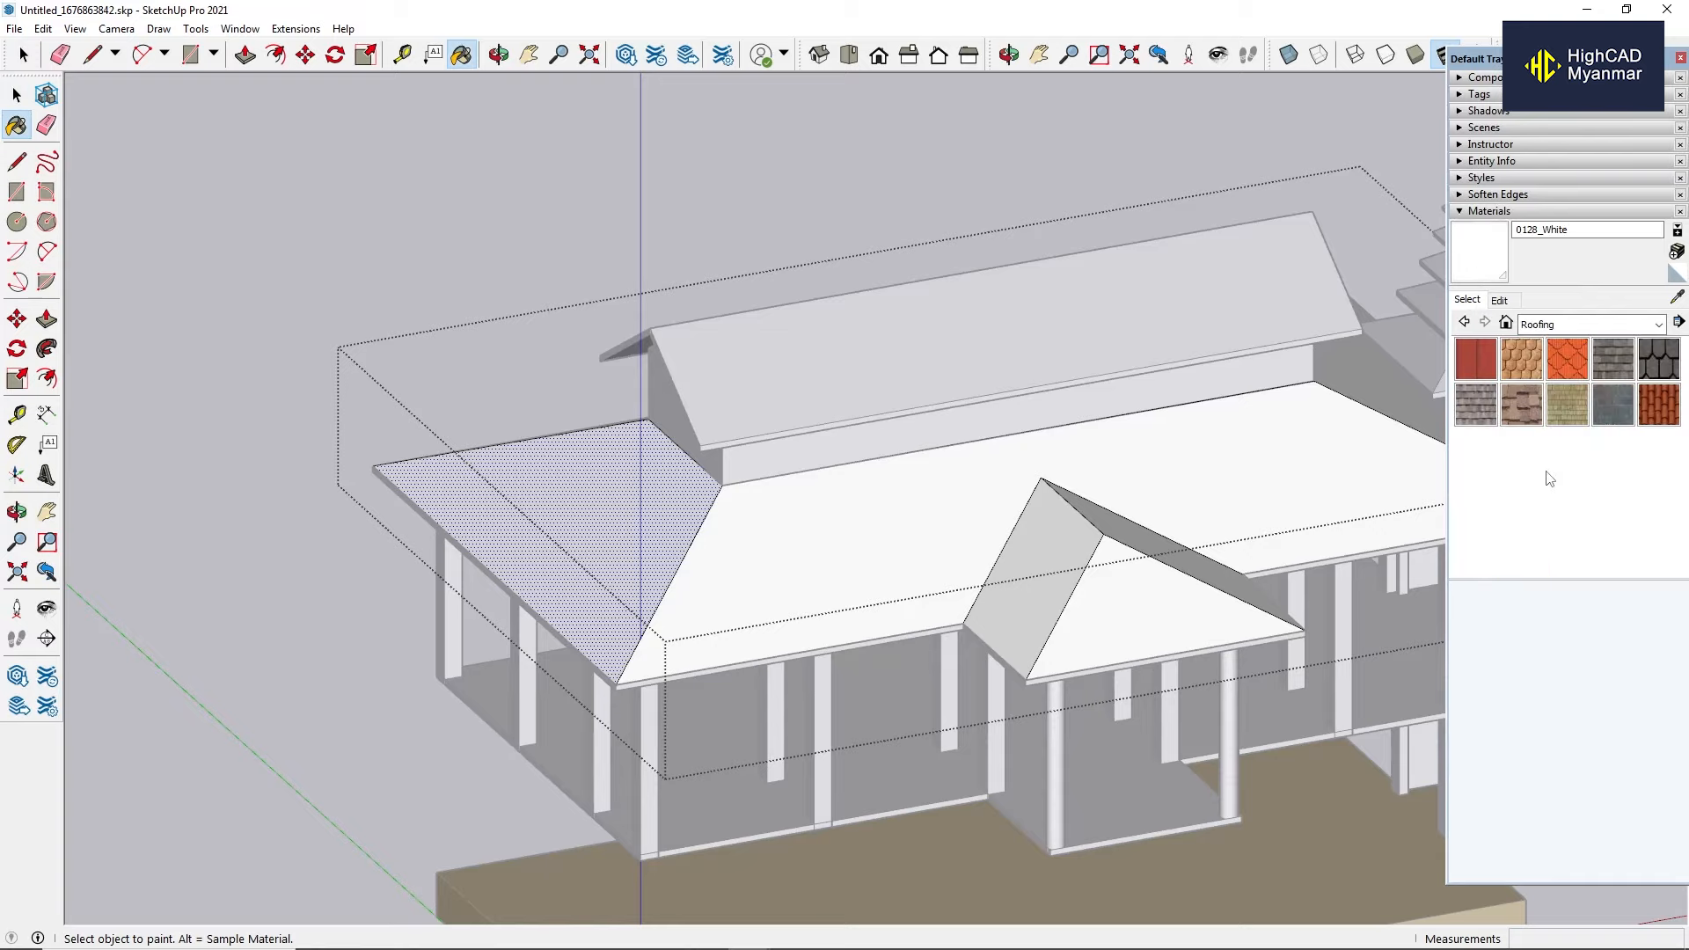
left_click(1657, 407)
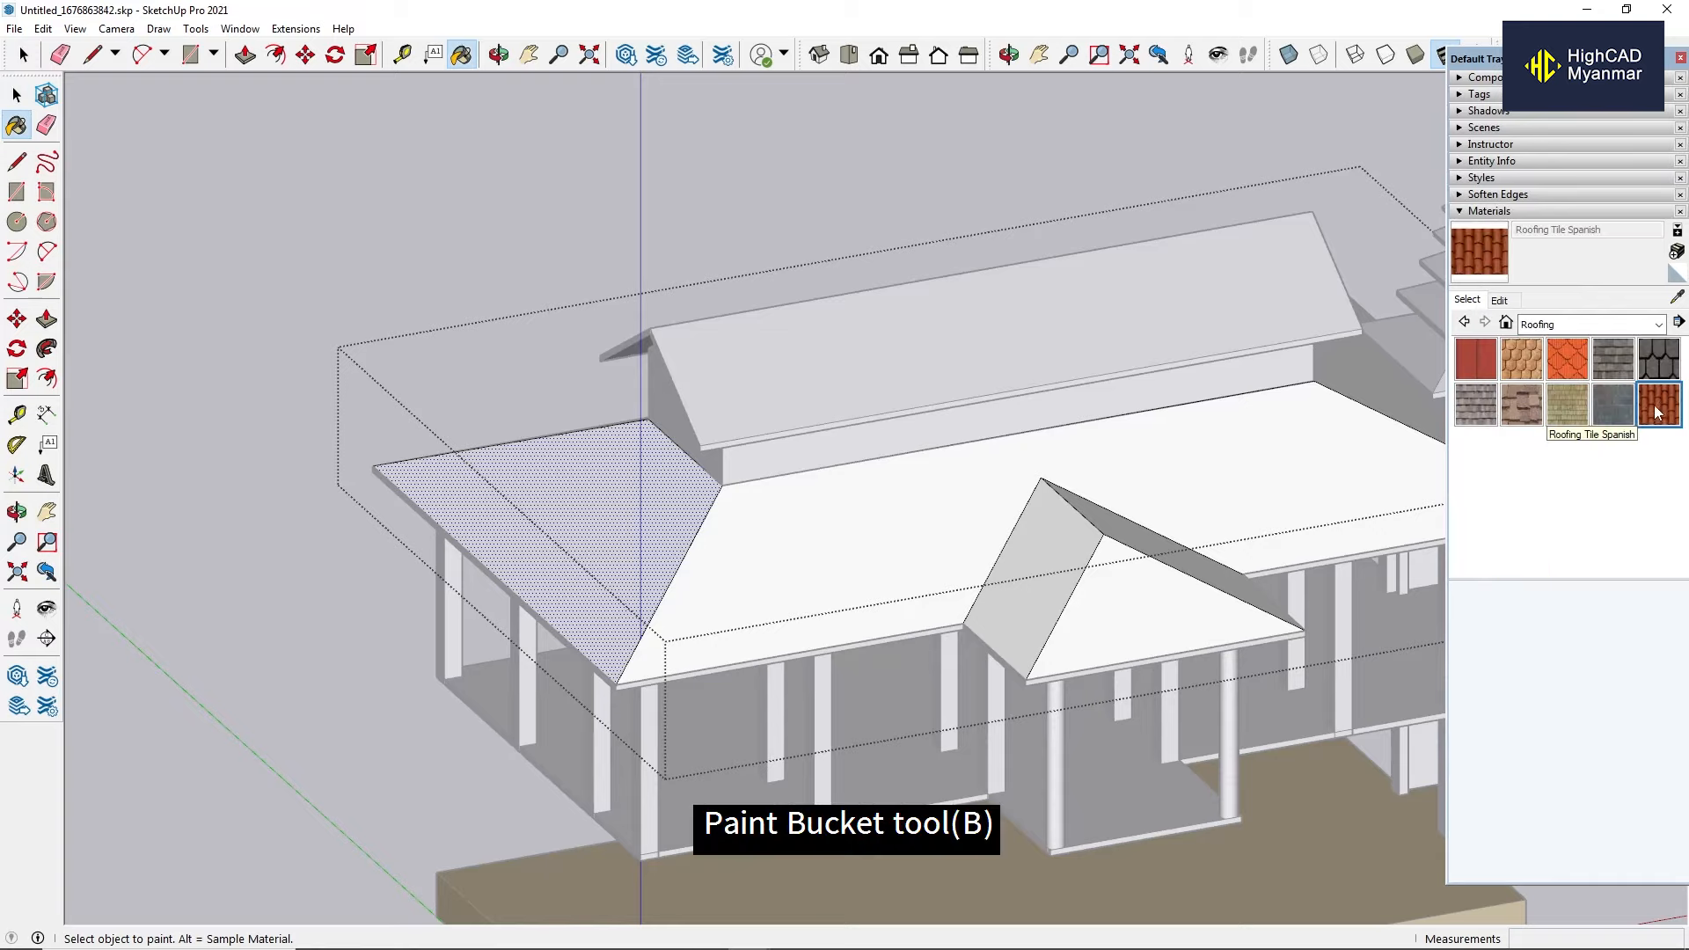
scroll(939, 384, "down", 2)
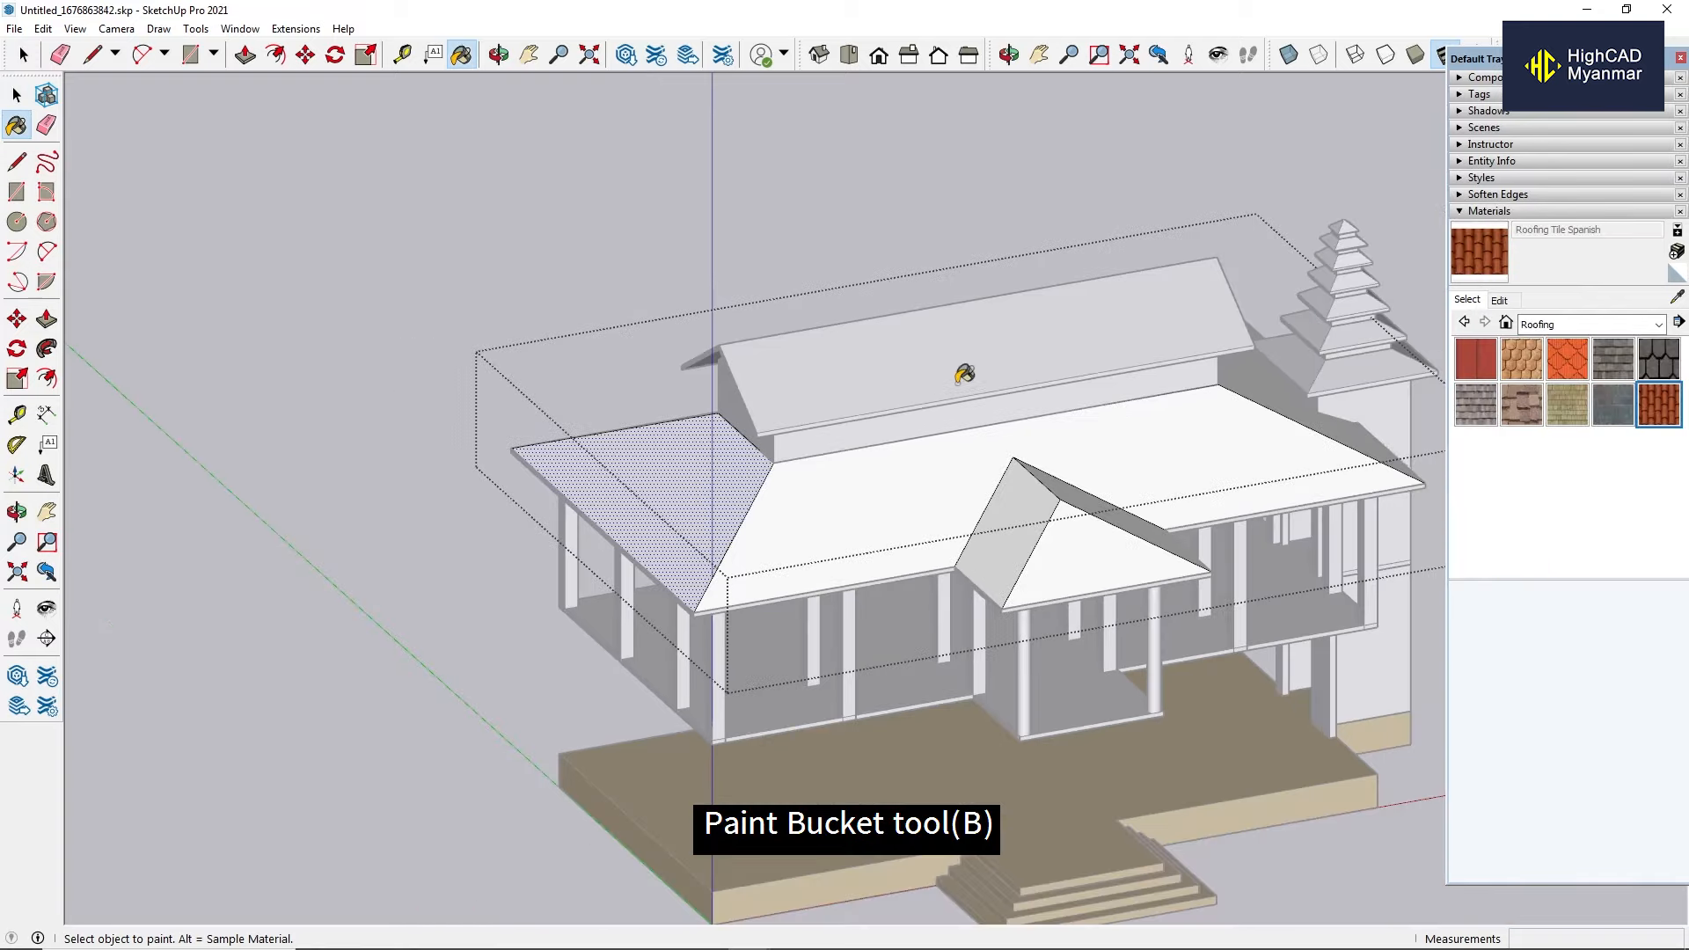
scroll(682, 476, "up", 1)
left_click(683, 476)
Paint the front slope and the remaining slopes of the main hip roof with Roofing Tile Spanish.
scroll(731, 497, "up", 3)
middle_click_drag(760, 507, 686, 524)
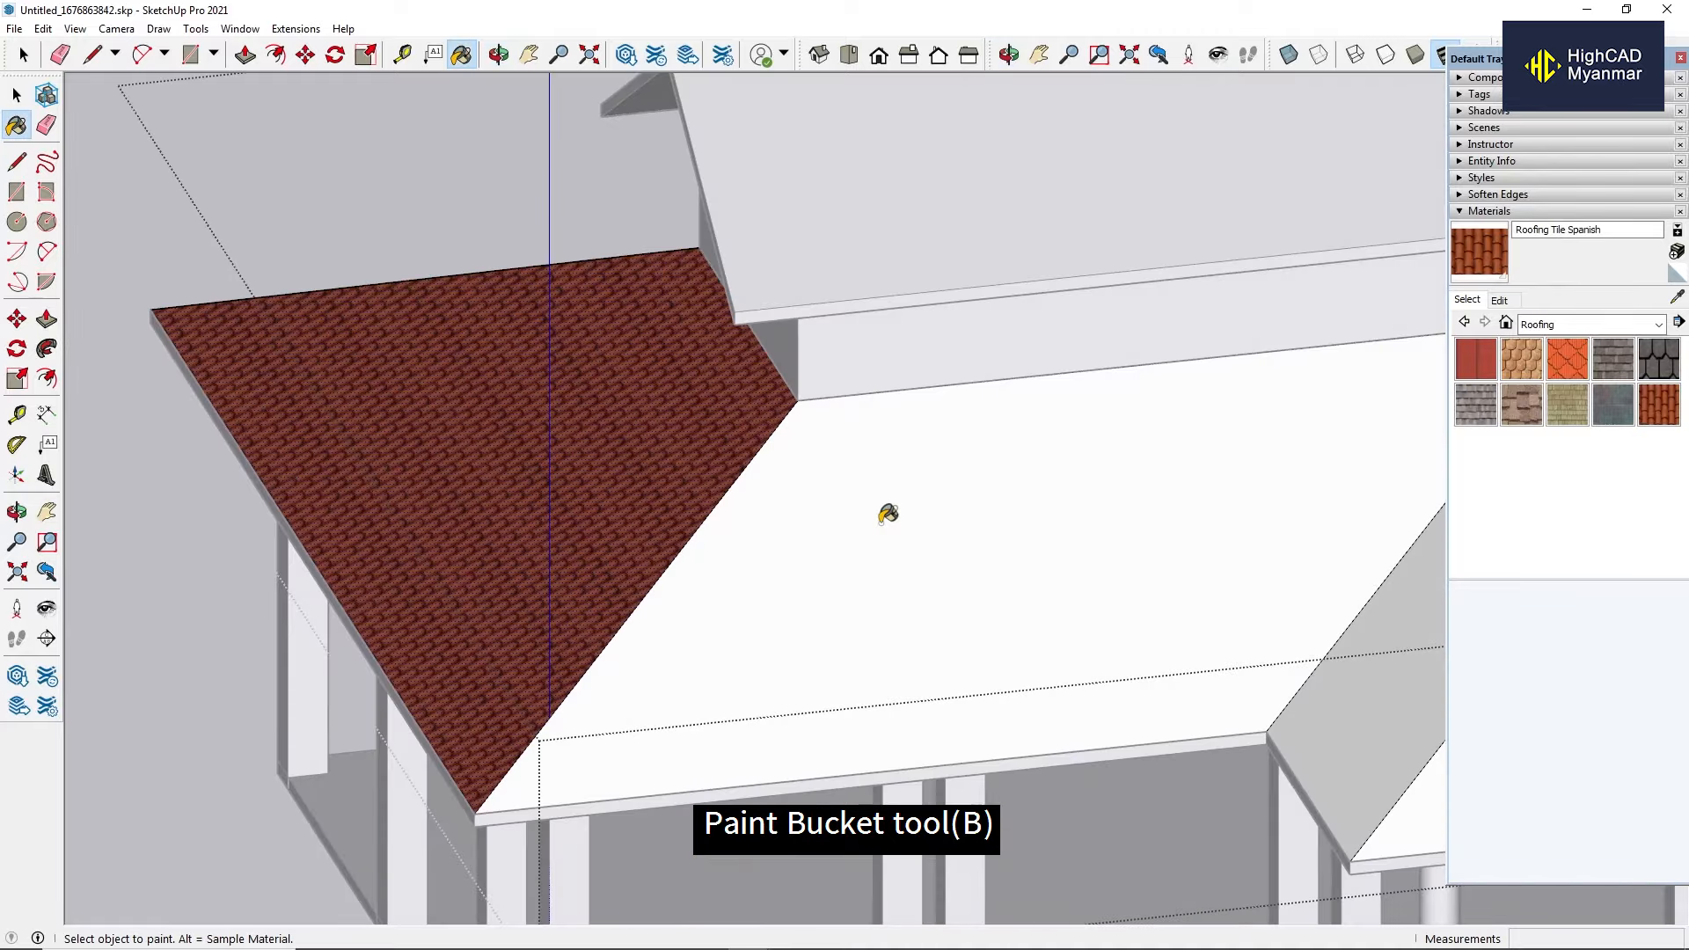
left_click(881, 518)
scroll(881, 517, "down", 3)
mouse_move(1372, 519)
middle_mouse_down()
mouse_move(1218, 546)
mouse_move(580, 539)
mouse_move(1215, 556)
mouse_move(994, 536)
middle_mouse_up()
left_click(1218, 547)
scroll(1218, 546, "down", 2)
left_click(1147, 536)
Paint the slopes of the porch roof projecting from the main hip roof with Roofing Tile Spanish.
scroll(827, 503, "up", 2)
middle_click_drag(815, 501, 985, 483, "shift")
scroll(1011, 482, "up", 2)
left_click(968, 563)
left_click(887, 576)
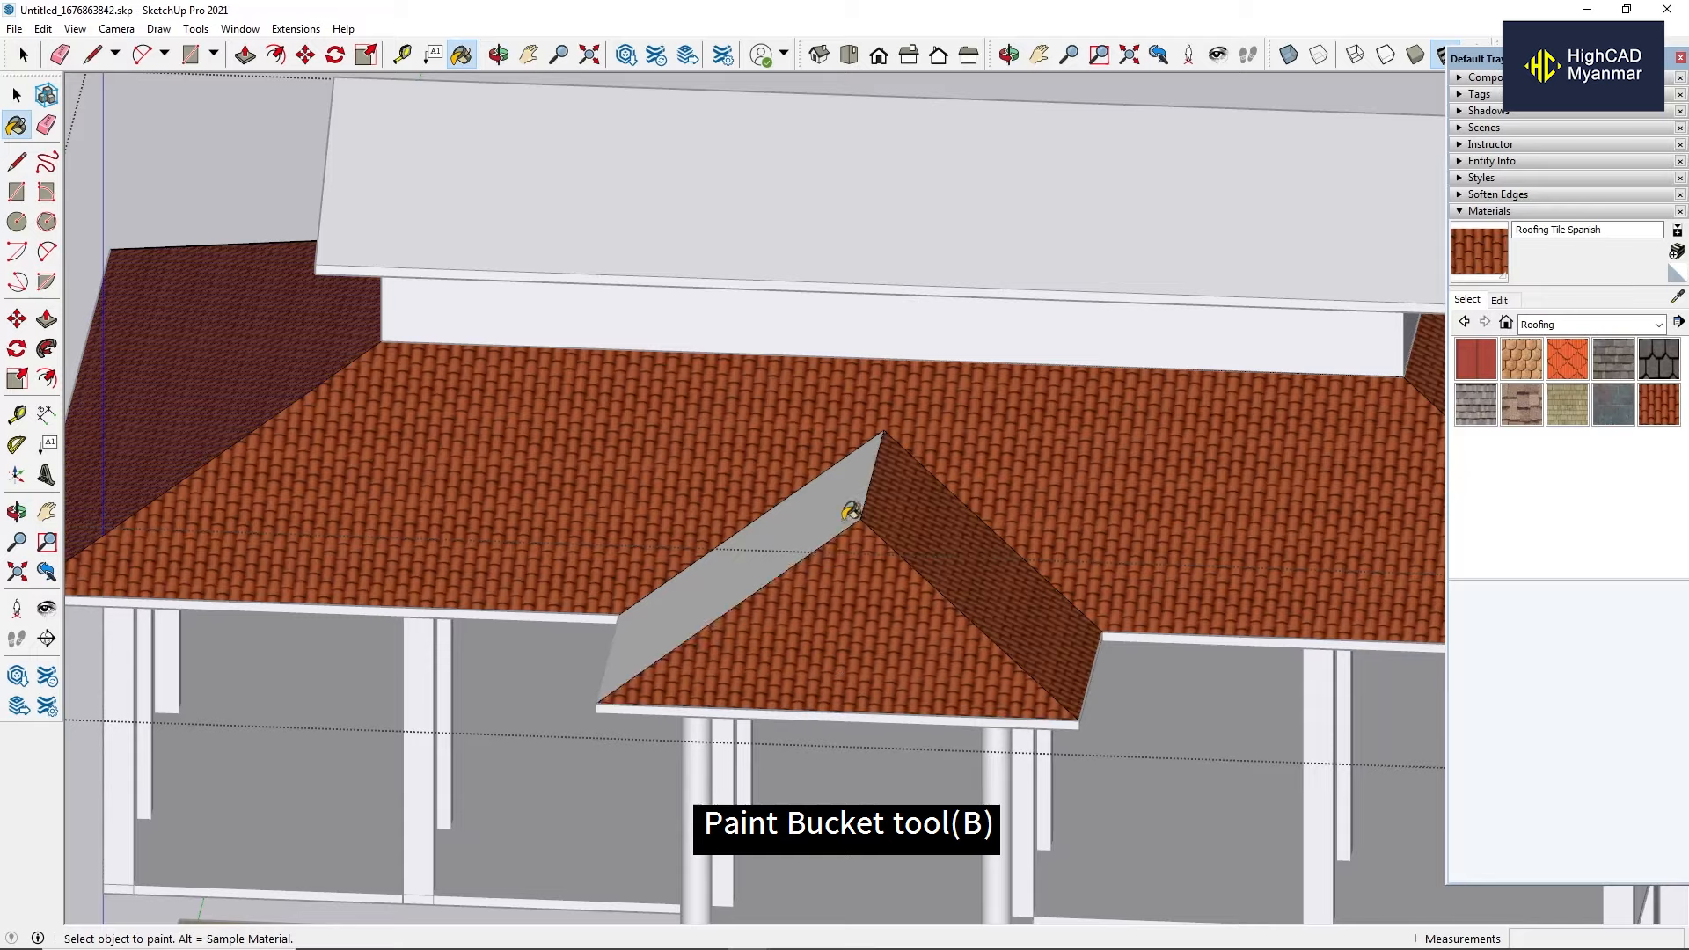
left_click(767, 530)
scroll(746, 515, "down", 4)
key("space")
Paint the sloped faces of the pyramid roof's lowest tier with Roofing Tile Spanish and leave its group.
scroll(1059, 281, "down", 4)
middle_click_drag(1059, 281, 879, 290)
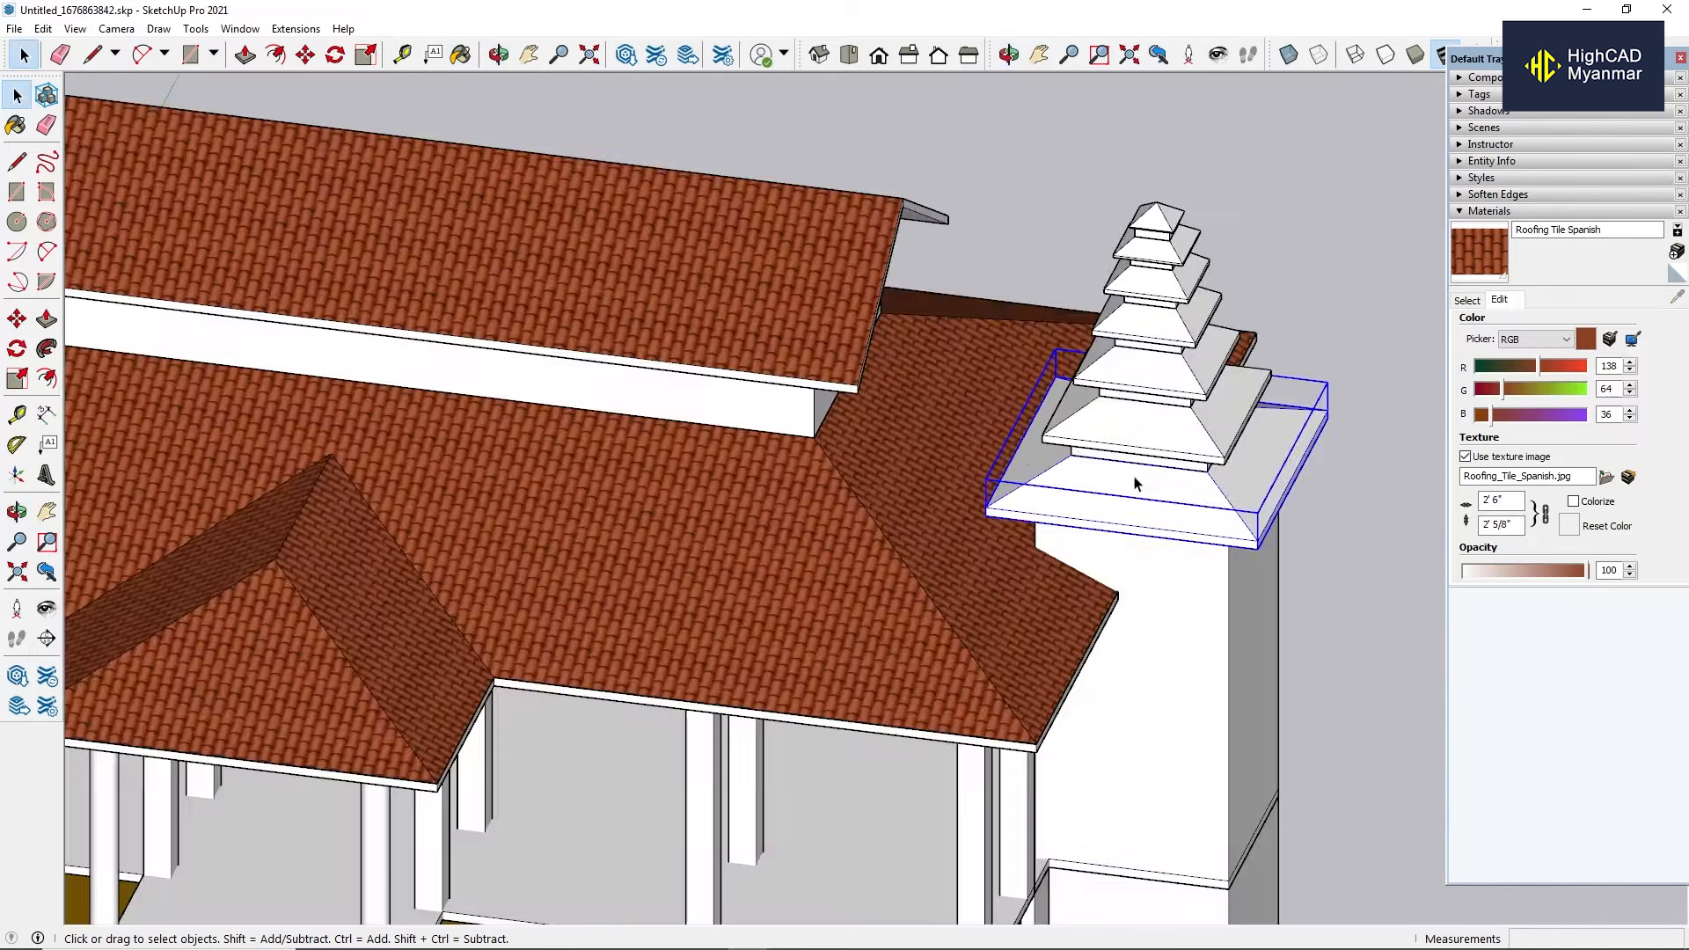
double_click(1135, 484)
left_click(1123, 490)
scroll(1231, 414, "up", 1)
left_click(1456, 257)
scroll(1229, 467, "up", 2)
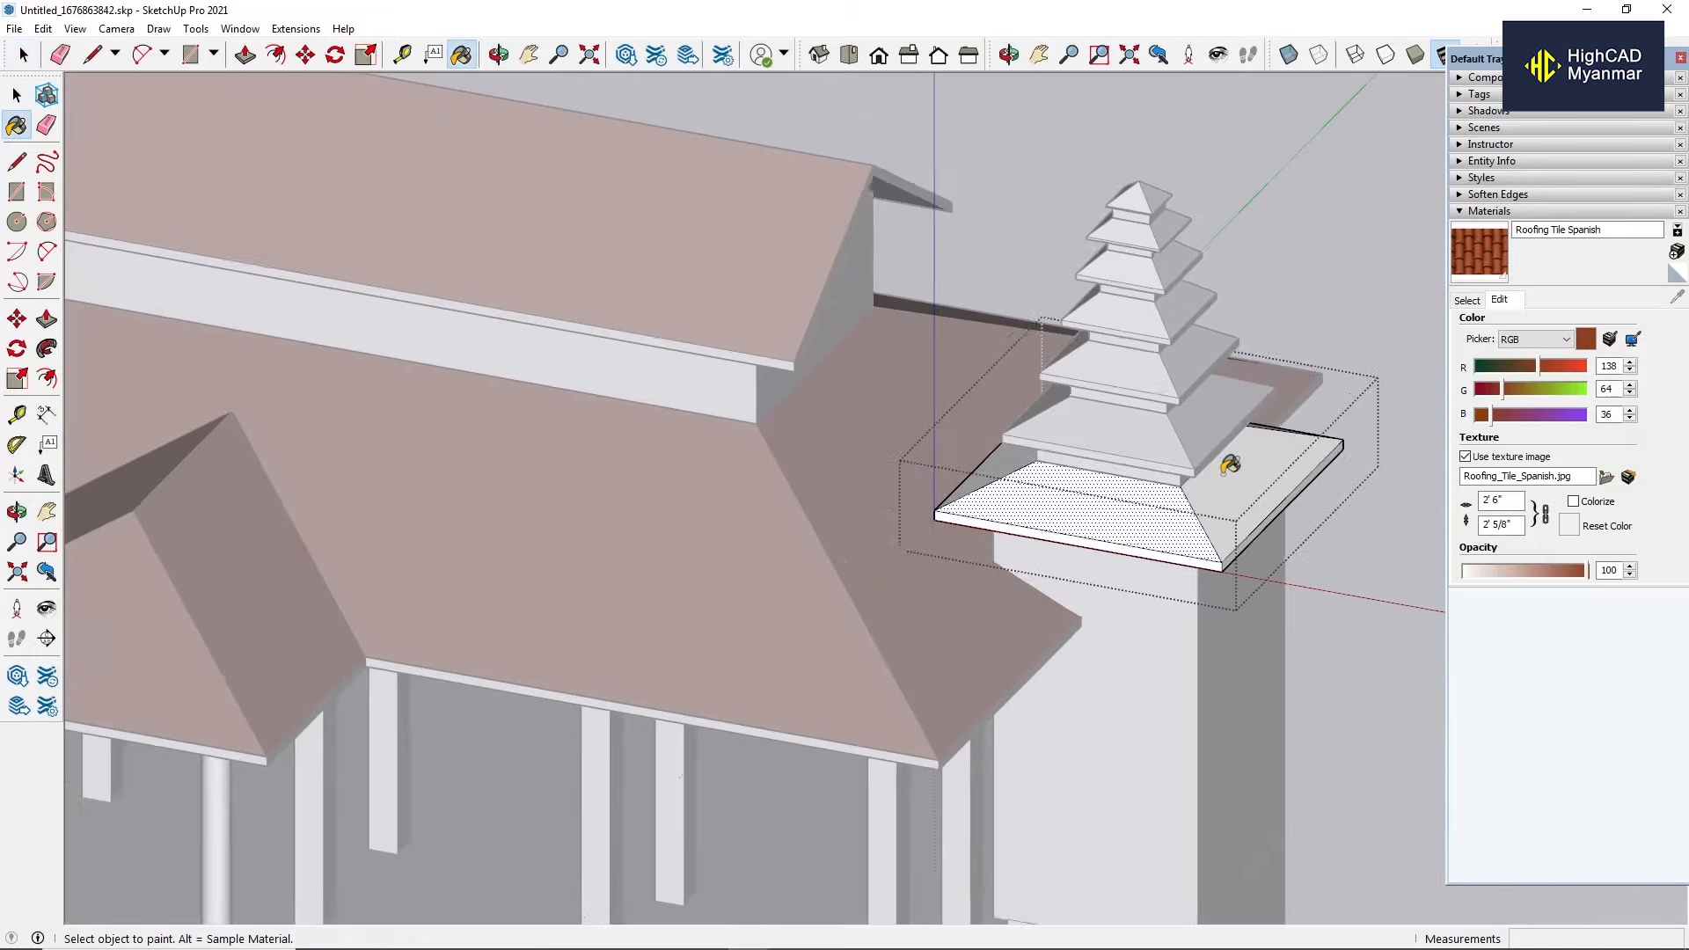
left_click(1201, 482)
left_click(1236, 464)
mouse_move(1236, 465)
middle_mouse_down()
mouse_move(1267, 414)
mouse_move(1131, 520)
middle_mouse_up()
left_click(1135, 517)
key("space")
scroll(1120, 440, "down", 5)
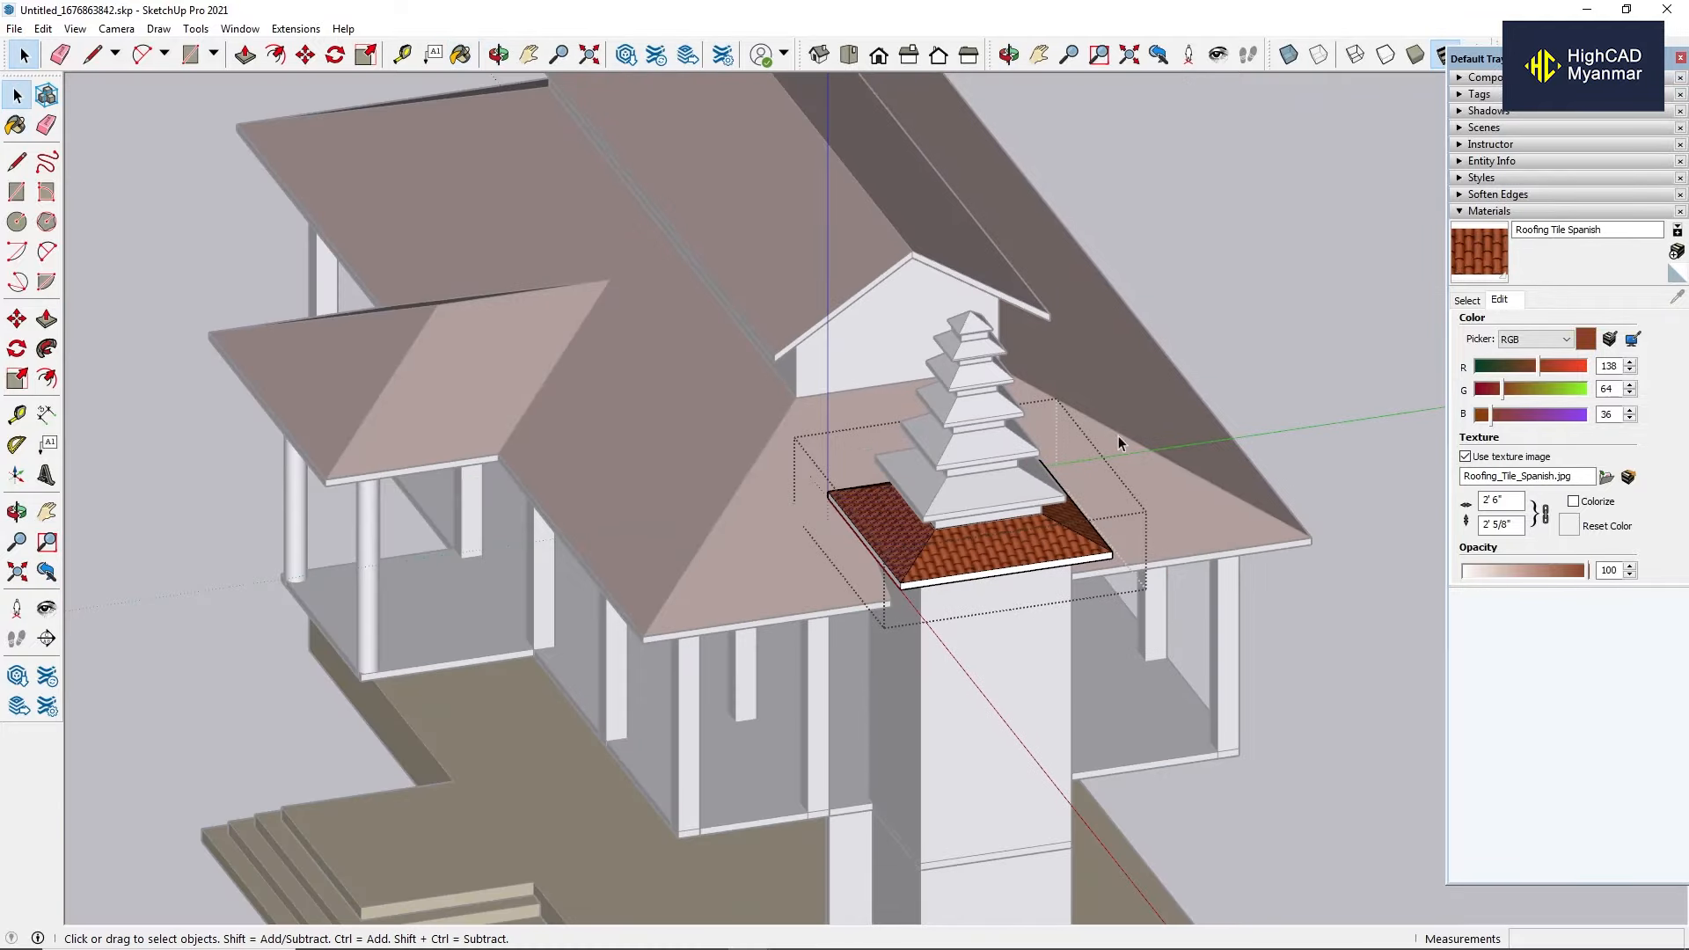
left_click(1359, 277)
Open the pyramid roof's second tier, paint its sloped faces with Roofing Tile Spanish, and leave the group.
scroll(1099, 396, "up", 4)
middle_click_drag(1021, 478, 1068, 444)
double_click(988, 448)
left_click(973, 426)
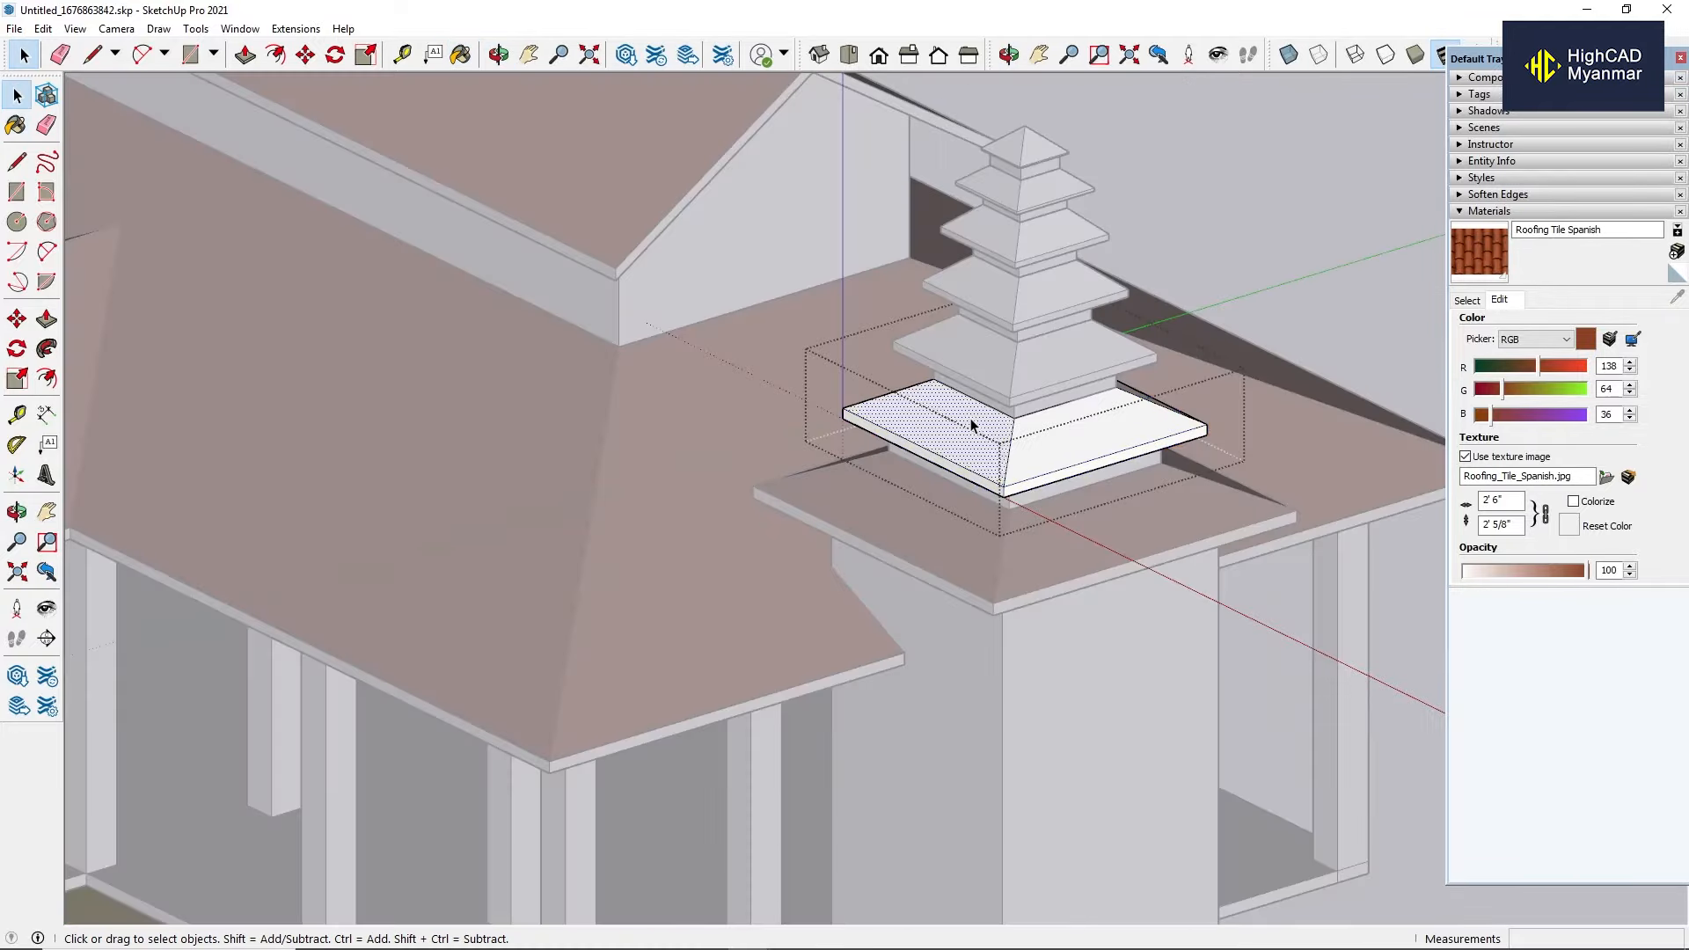
scroll(1056, 387, "up", 3)
key("b")
left_click(915, 445)
mouse_move(916, 445)
middle_mouse_down()
mouse_move(1086, 479)
mouse_move(754, 426)
mouse_move(1010, 472)
middle_mouse_up()
key("space")
scroll(915, 492, "down", 5)
left_click(1056, 440)
Open the pyramid roof's third tier and paint its sloped faces with Roofing Tile Spanish.
scroll(906, 439, "up", 5)
double_click(923, 401)
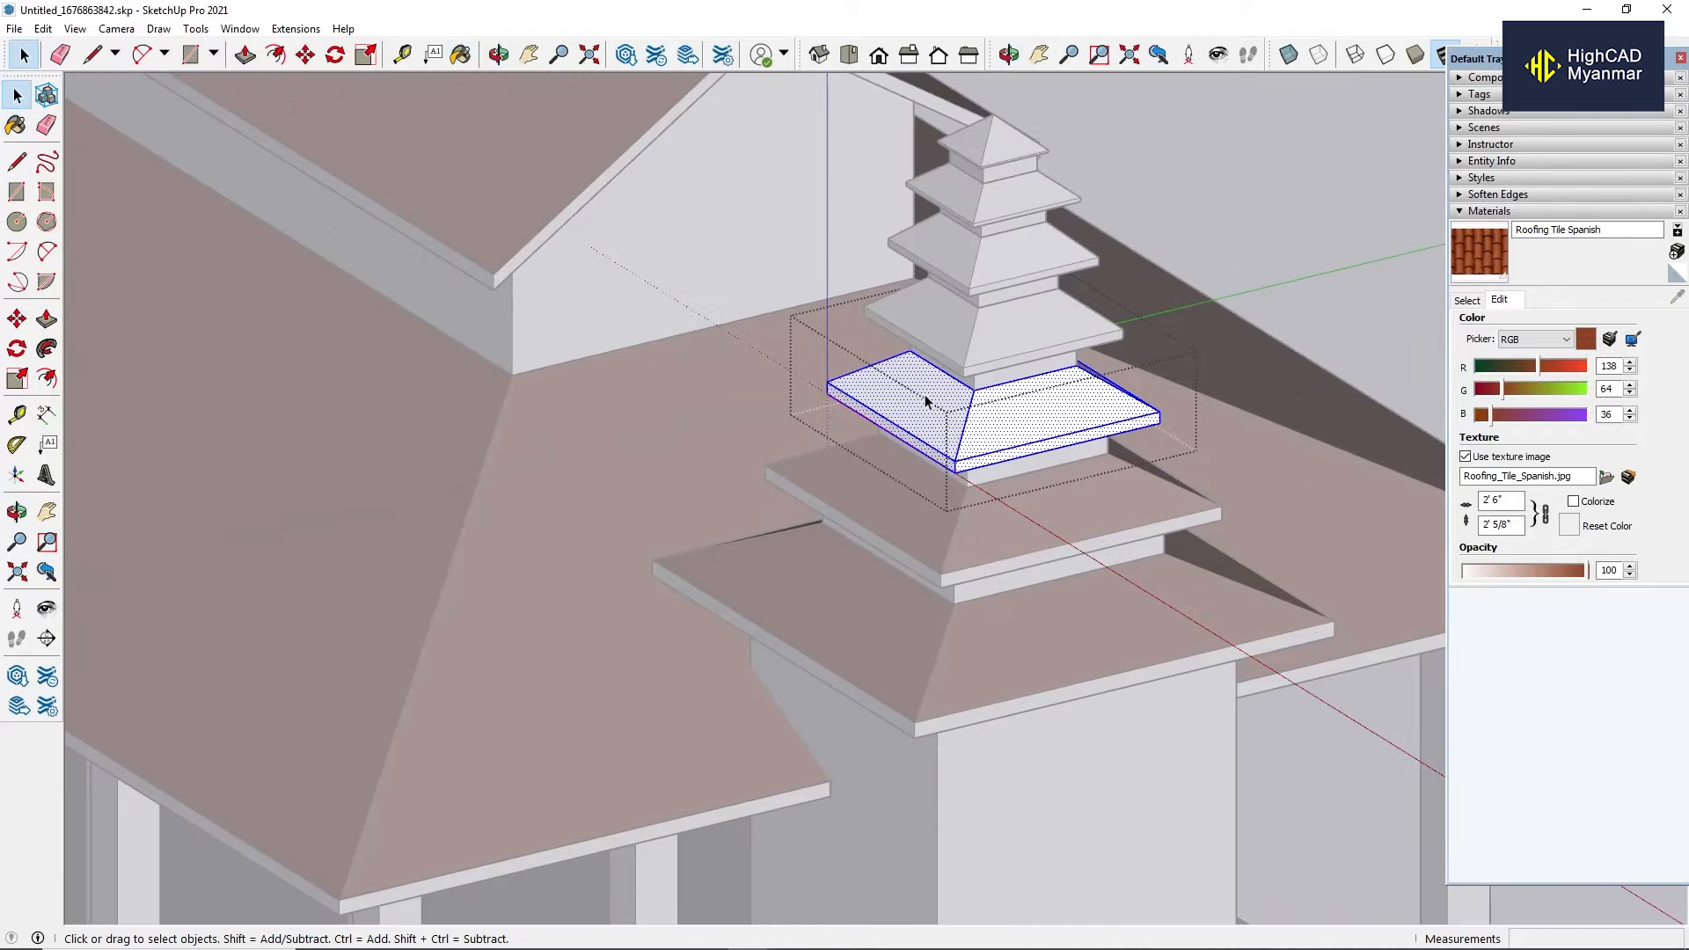
left_click(926, 403)
scroll(924, 422, "up", 3)
key("b")
left_click(926, 435)
middle_click_drag(926, 435, 317, 539)
Paint the sloped faces of the pyramid roof's fourth and fifth tiers with Roofing Tile Spanish.
scroll(886, 546, "down", 6)
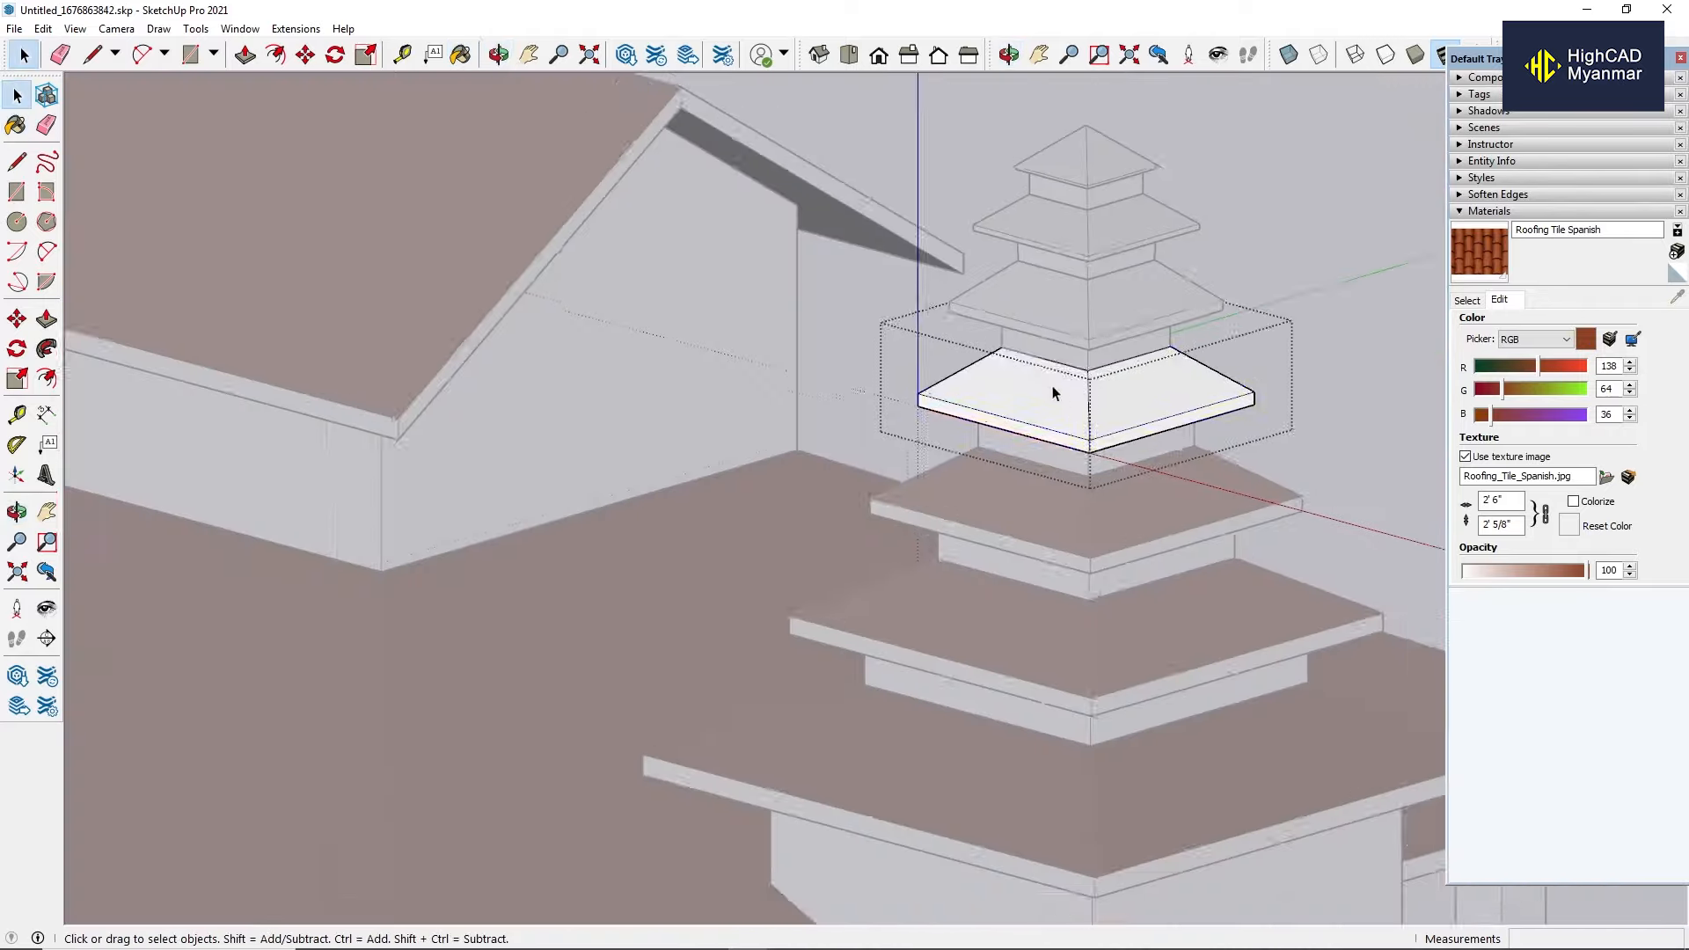
key("b")
left_click(1054, 393)
mouse_move(1055, 393)
middle_mouse_down()
mouse_move(1180, 438)
mouse_move(735, 393)
middle_mouse_up()
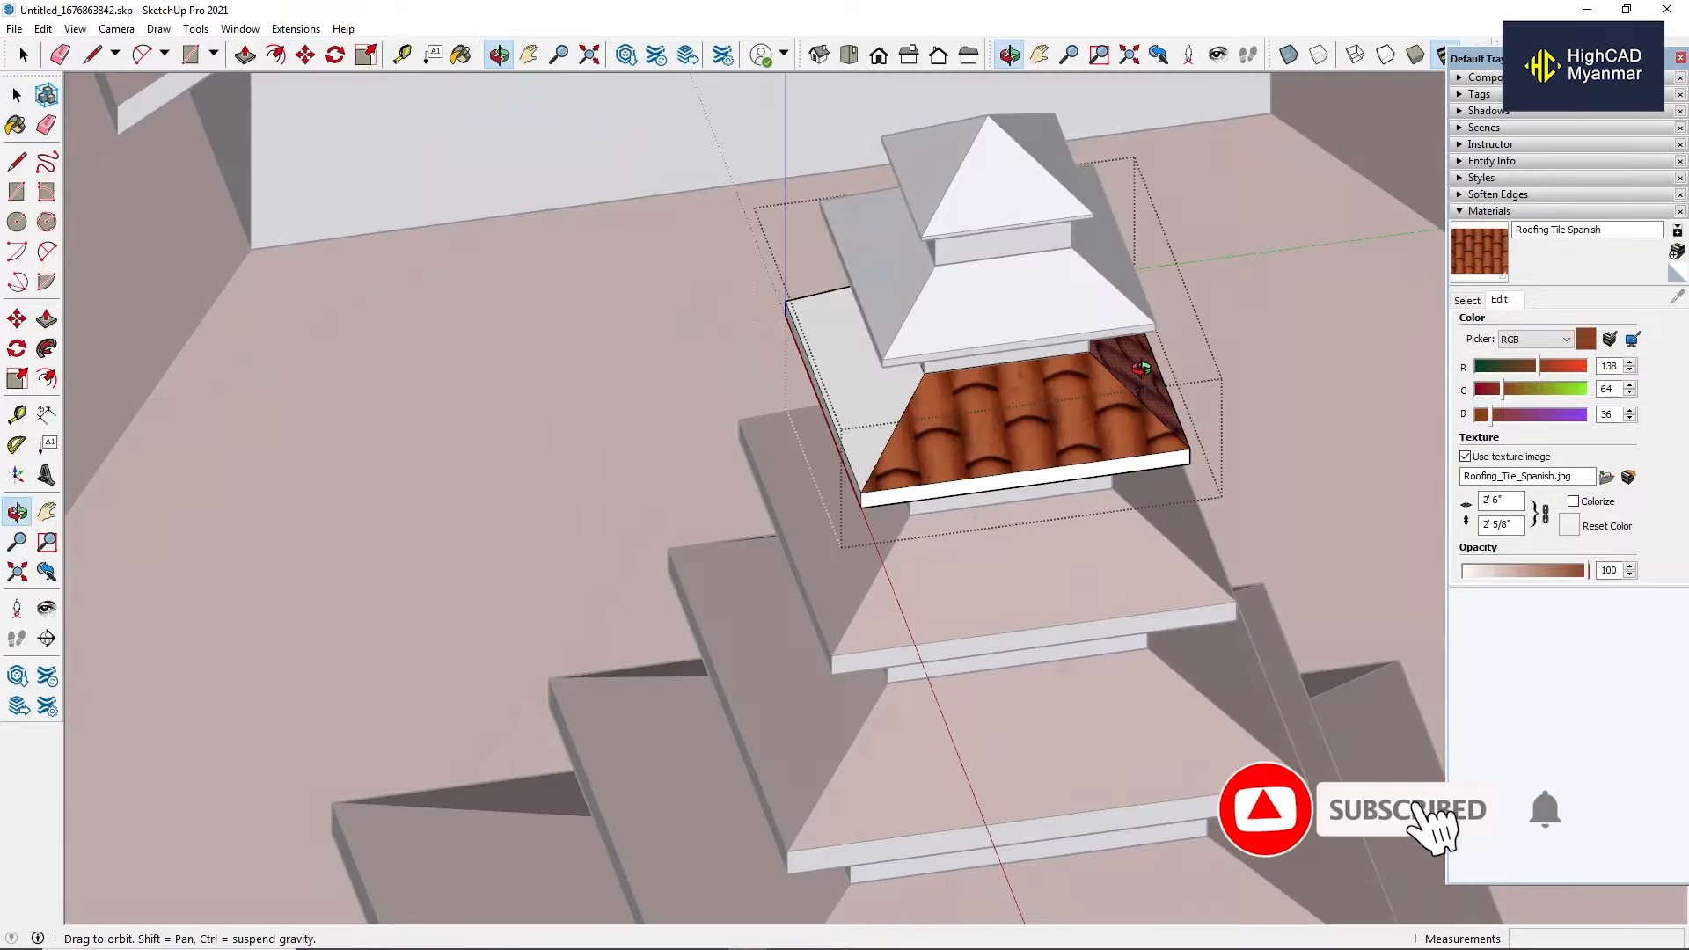
middle_click_drag(968, 352, 1105, 239)
Paint the sloped faces of the pyramid roof's two topmost tiers with Roofing Tile Spanish.
key("space")
double_click(933, 211)
left_click(1478, 251)
left_click(928, 230)
mouse_move(928, 230)
middle_mouse_down()
mouse_move(999, 208)
mouse_move(1364, 290)
middle_mouse_up()
left_click(774, 189)
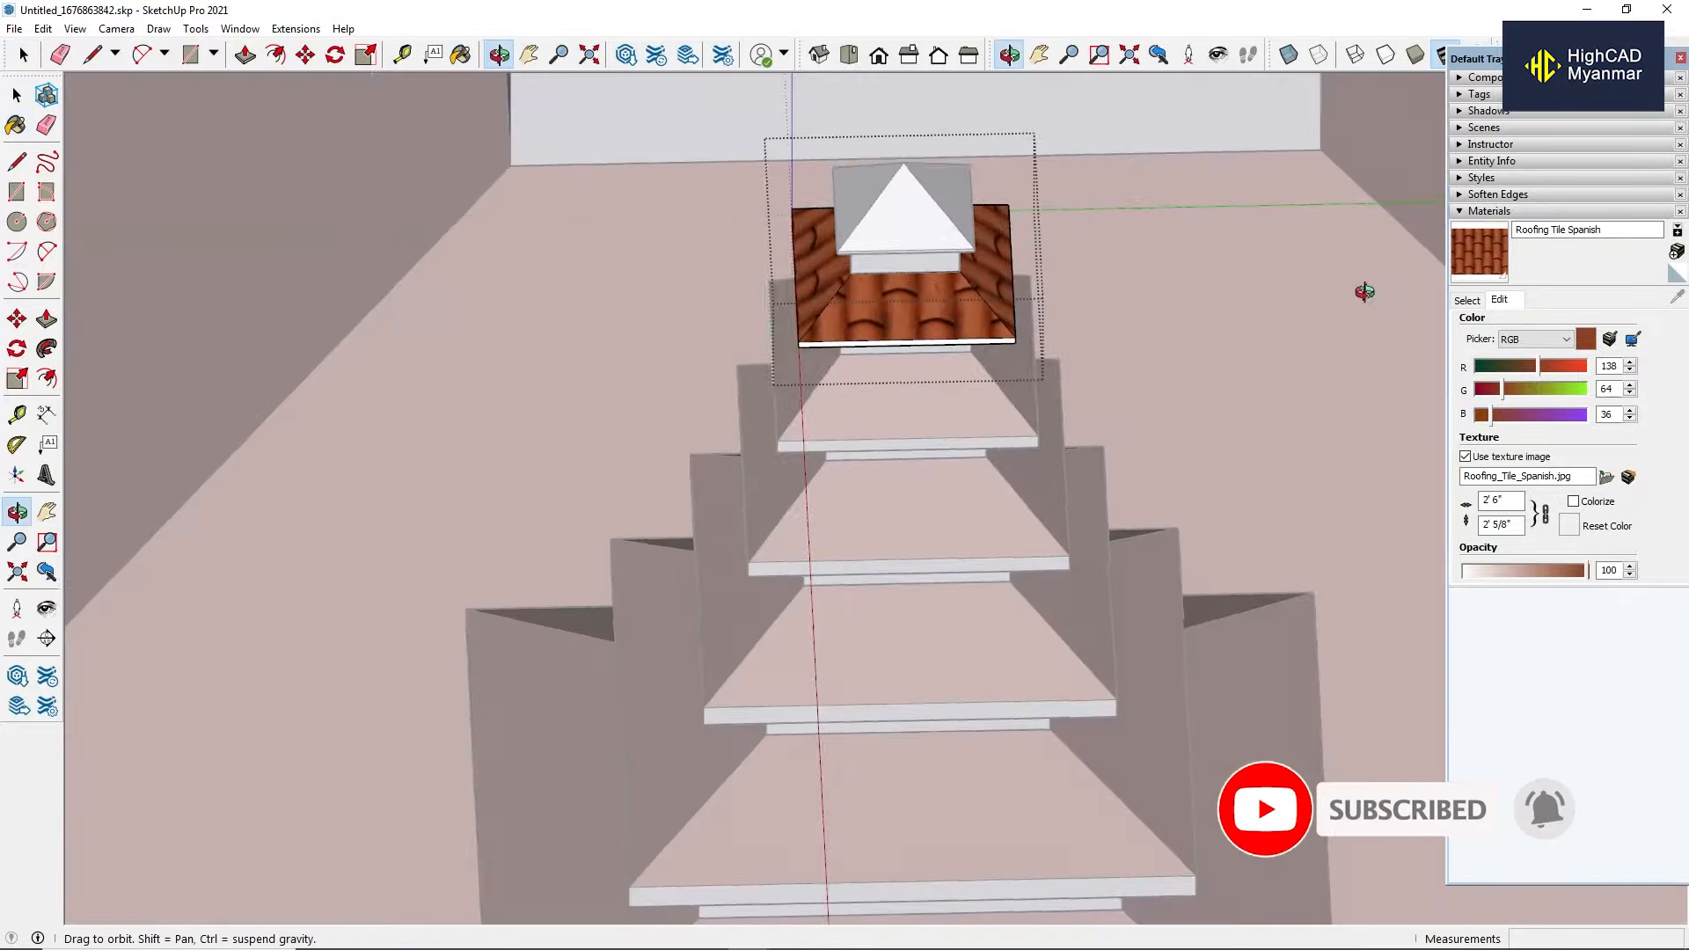
key("space")
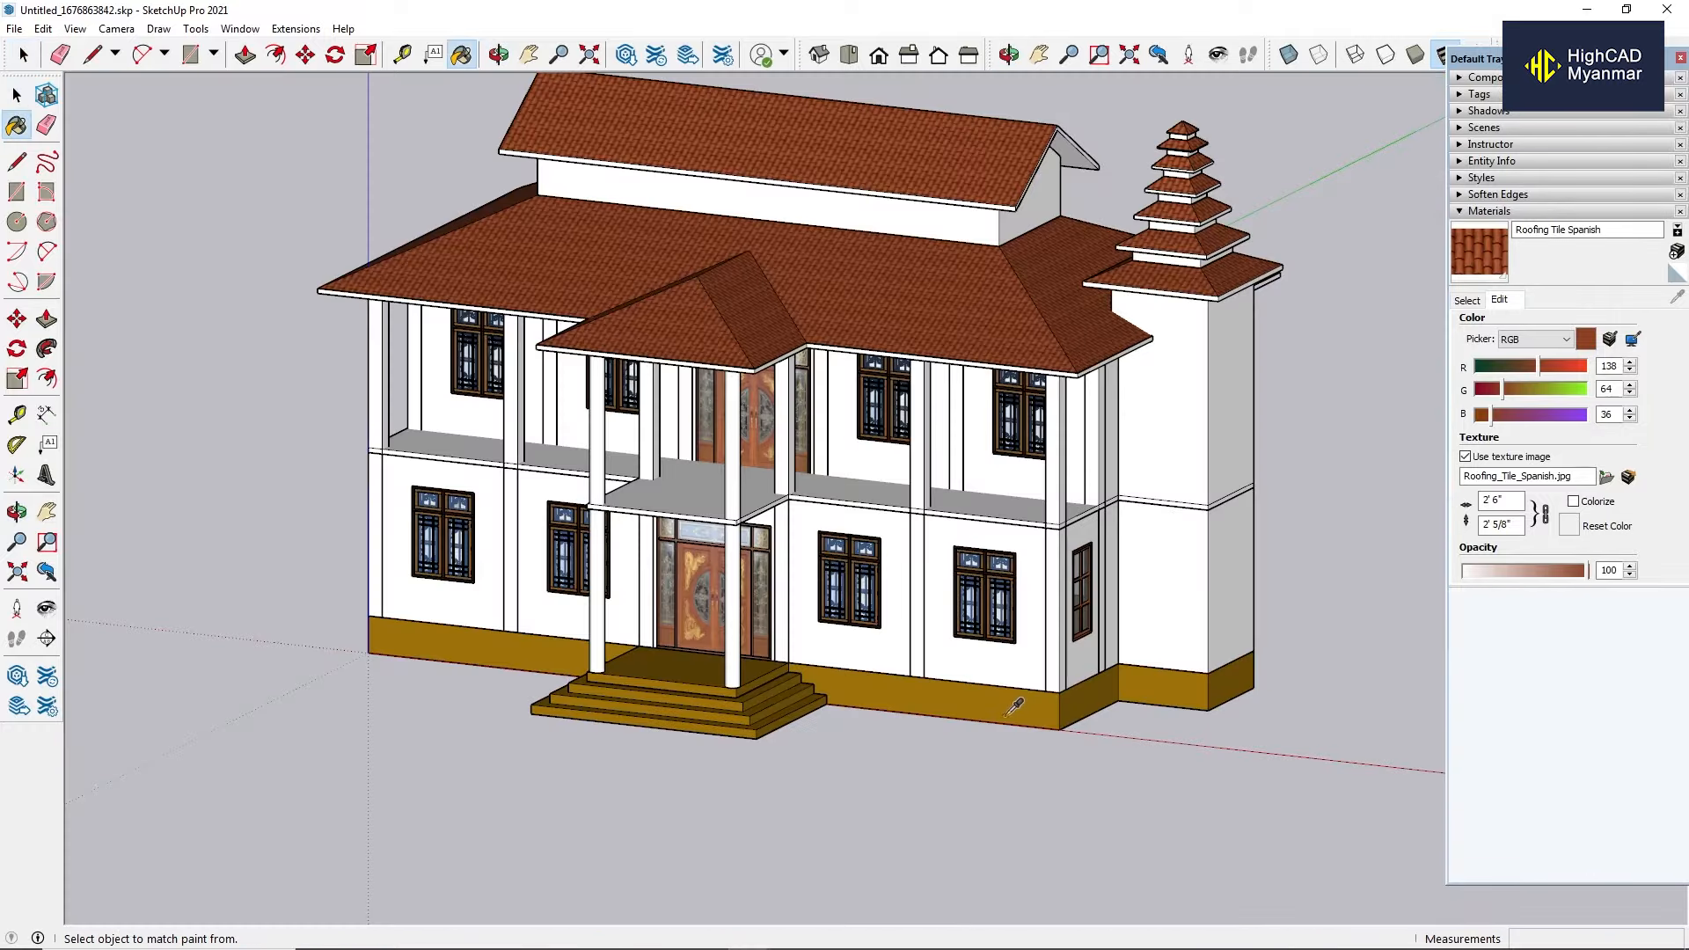
Sample the roof material for its RGB values, sample the plinth material, and set the plinth colour to RGB 138, 64, 36.
key("alt")
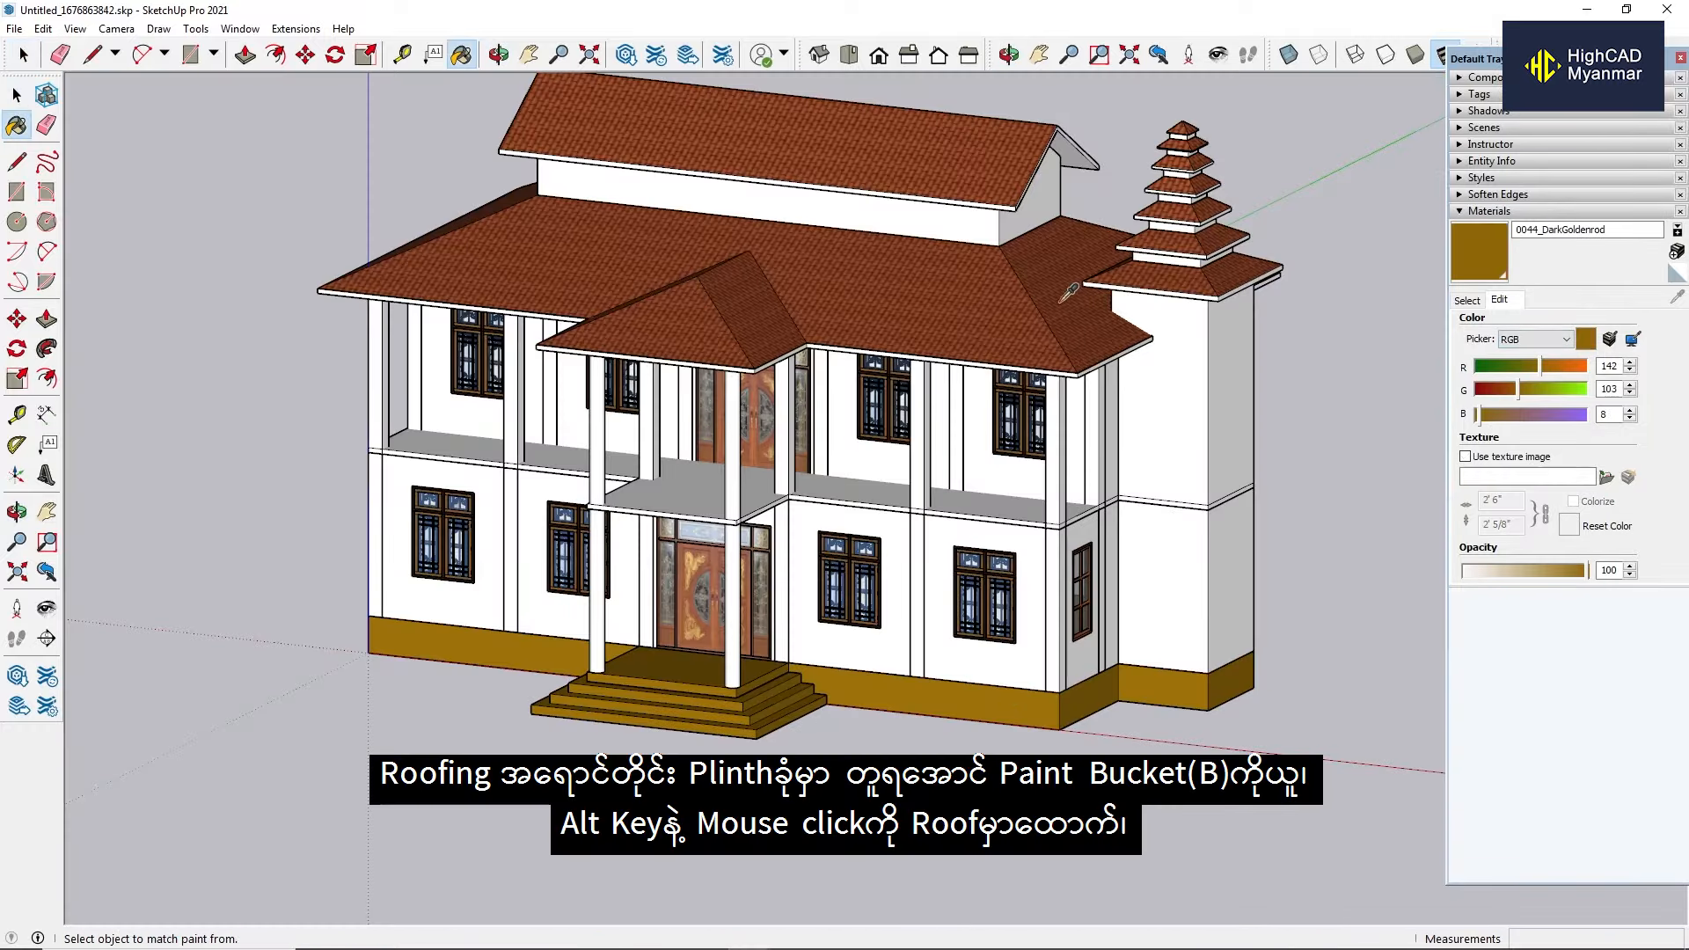
left_click(1017, 289, "alt")
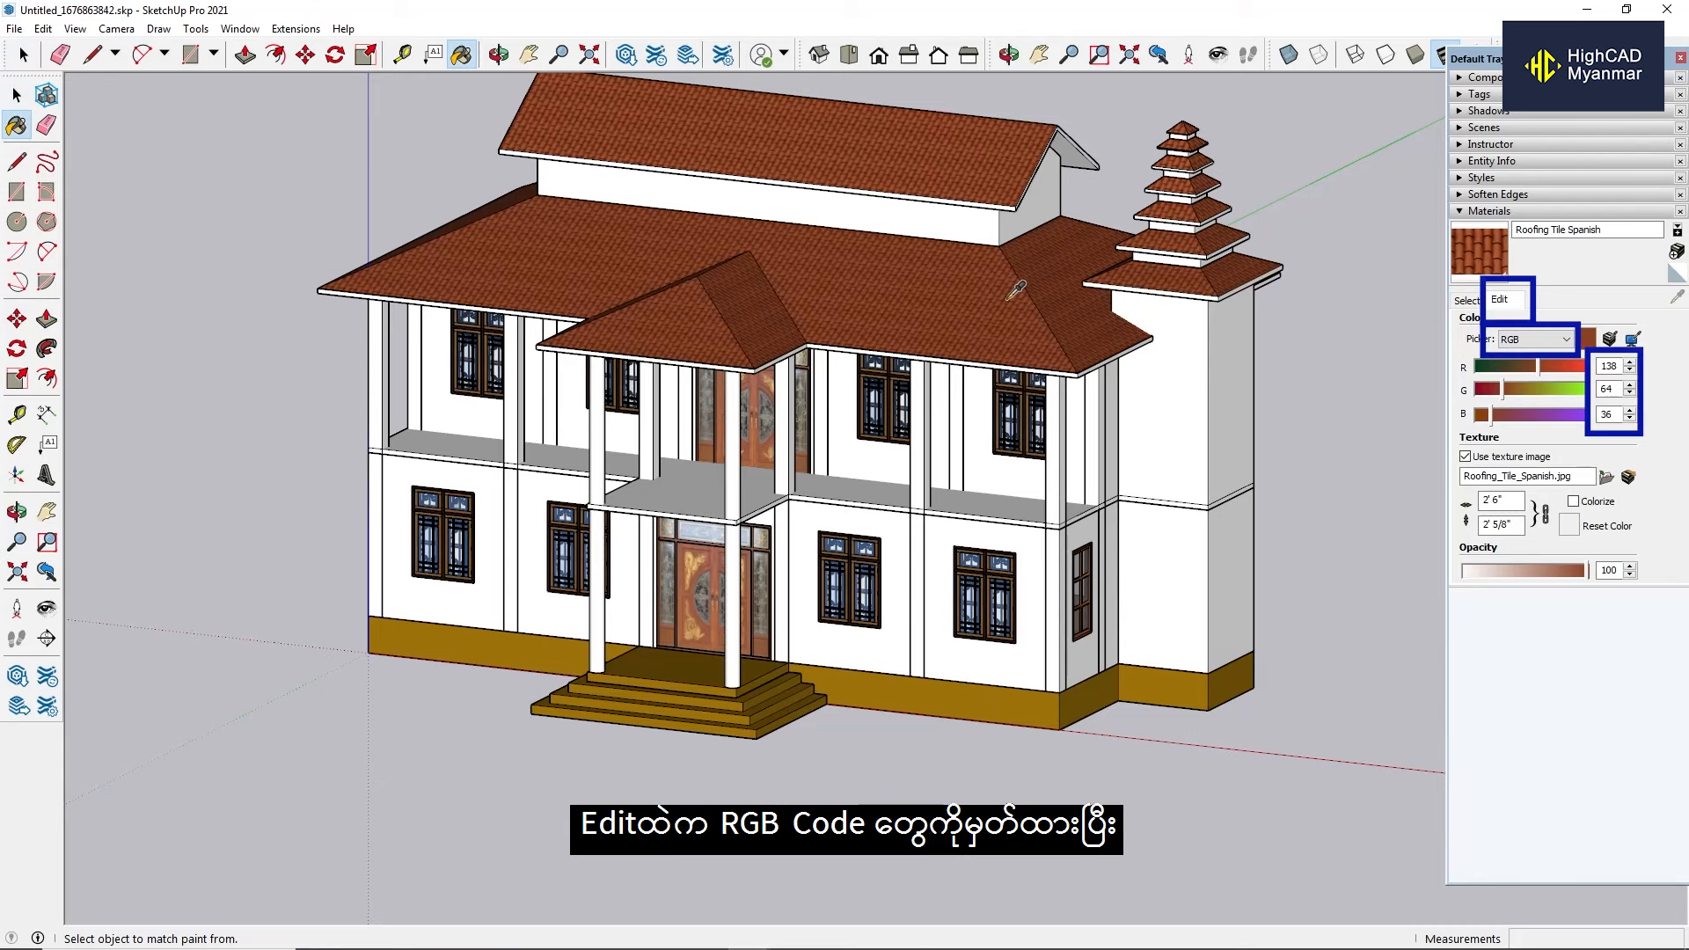
left_click(952, 693, "alt")
type("3")
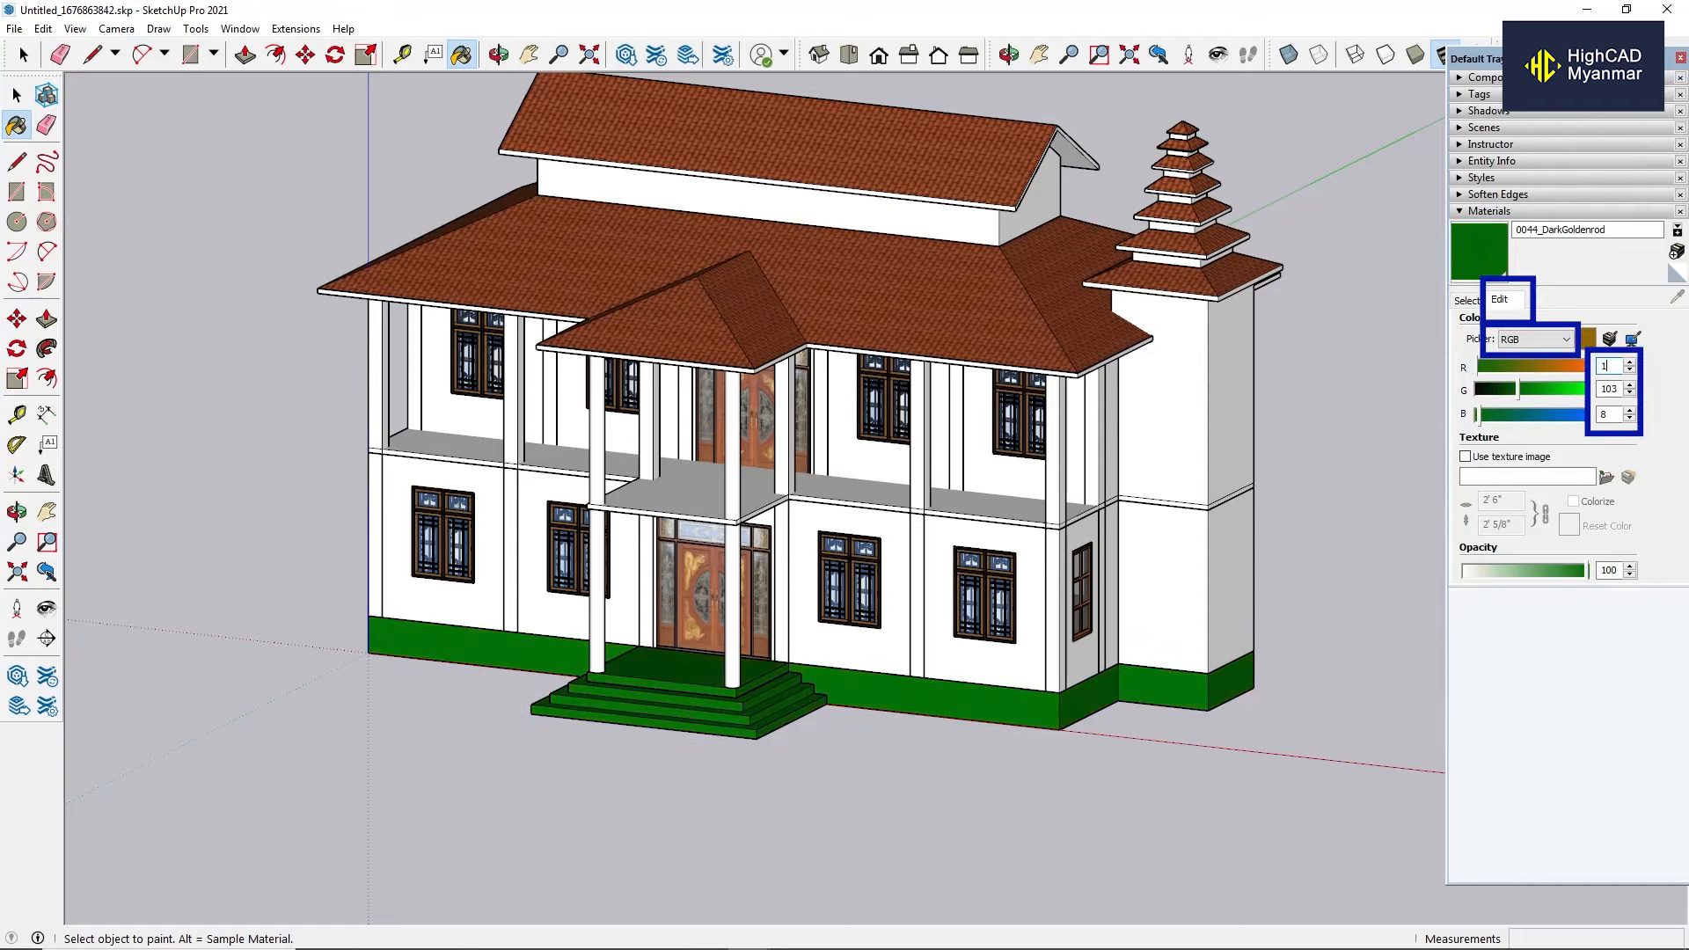
type("38")
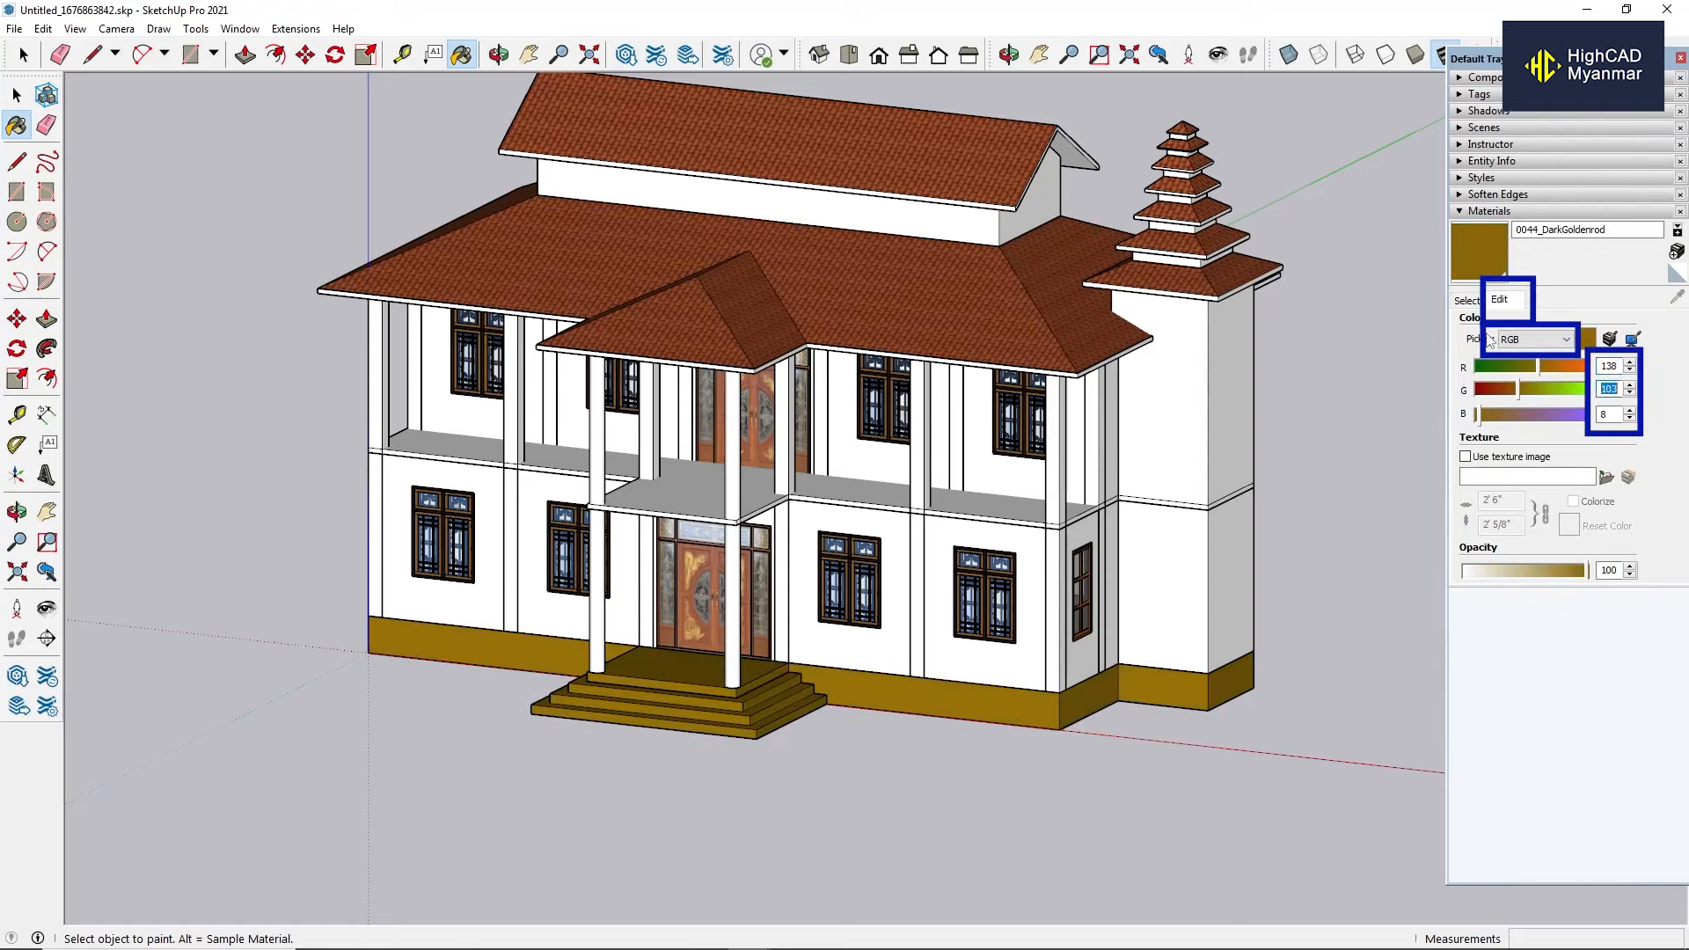
type("64")
key("Tab")
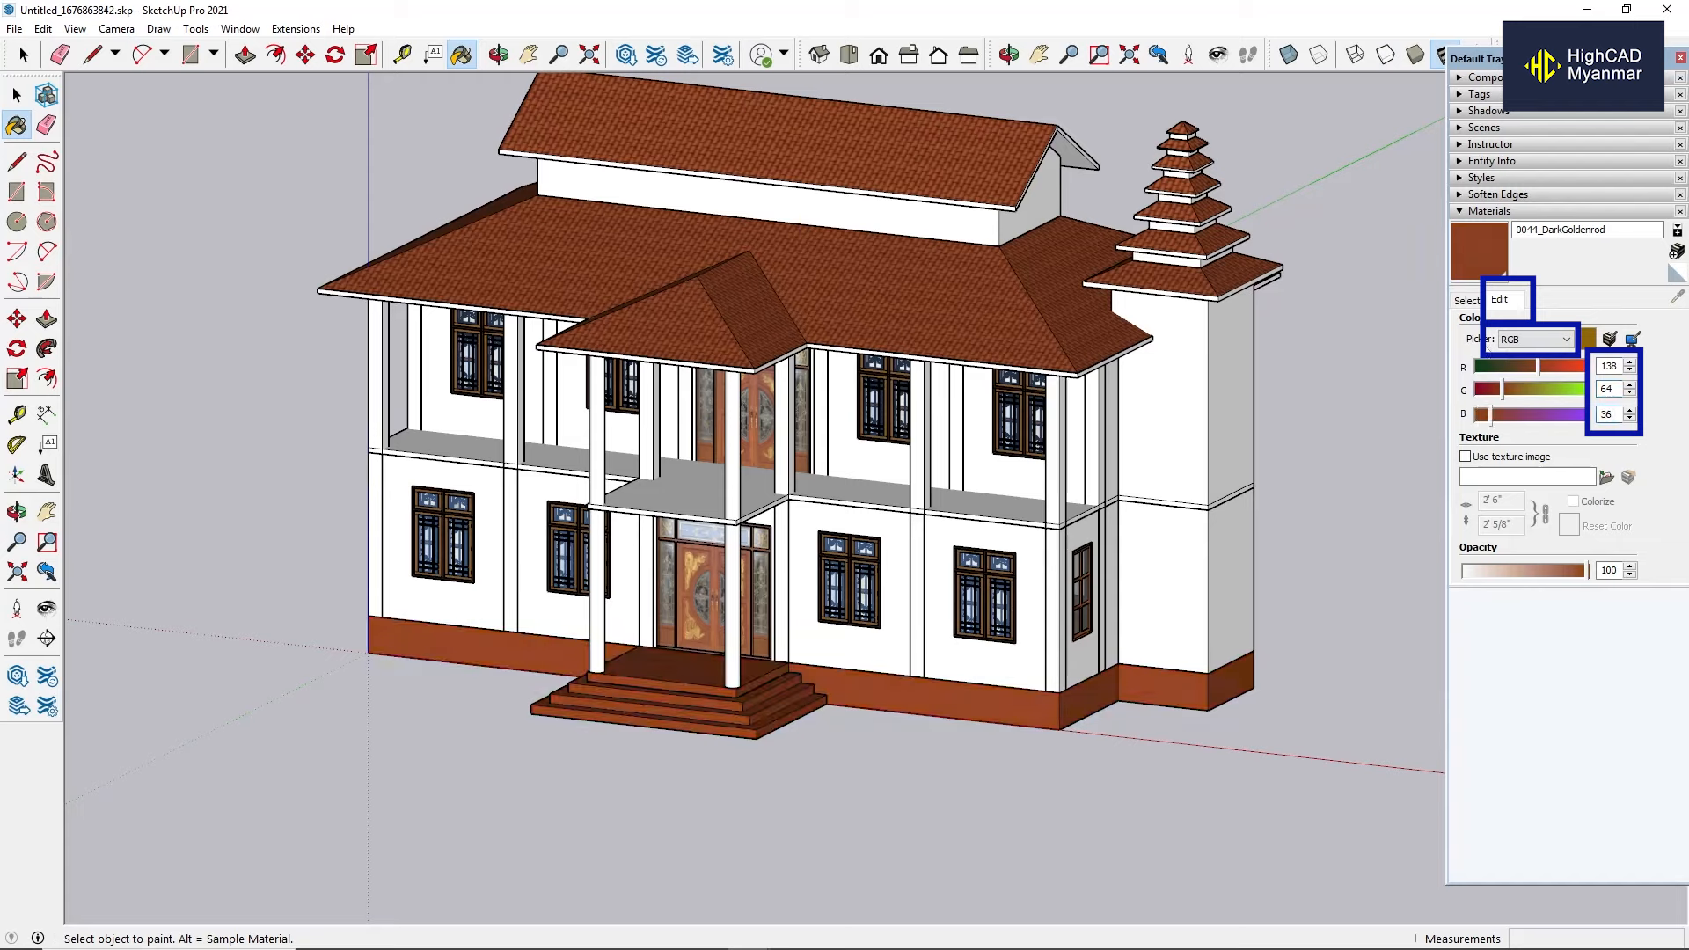
Switch the plinth material's colour picker to Color Wheel and darken the colour to a deep brown.
left_click(1532, 339)
left_click(1538, 356)
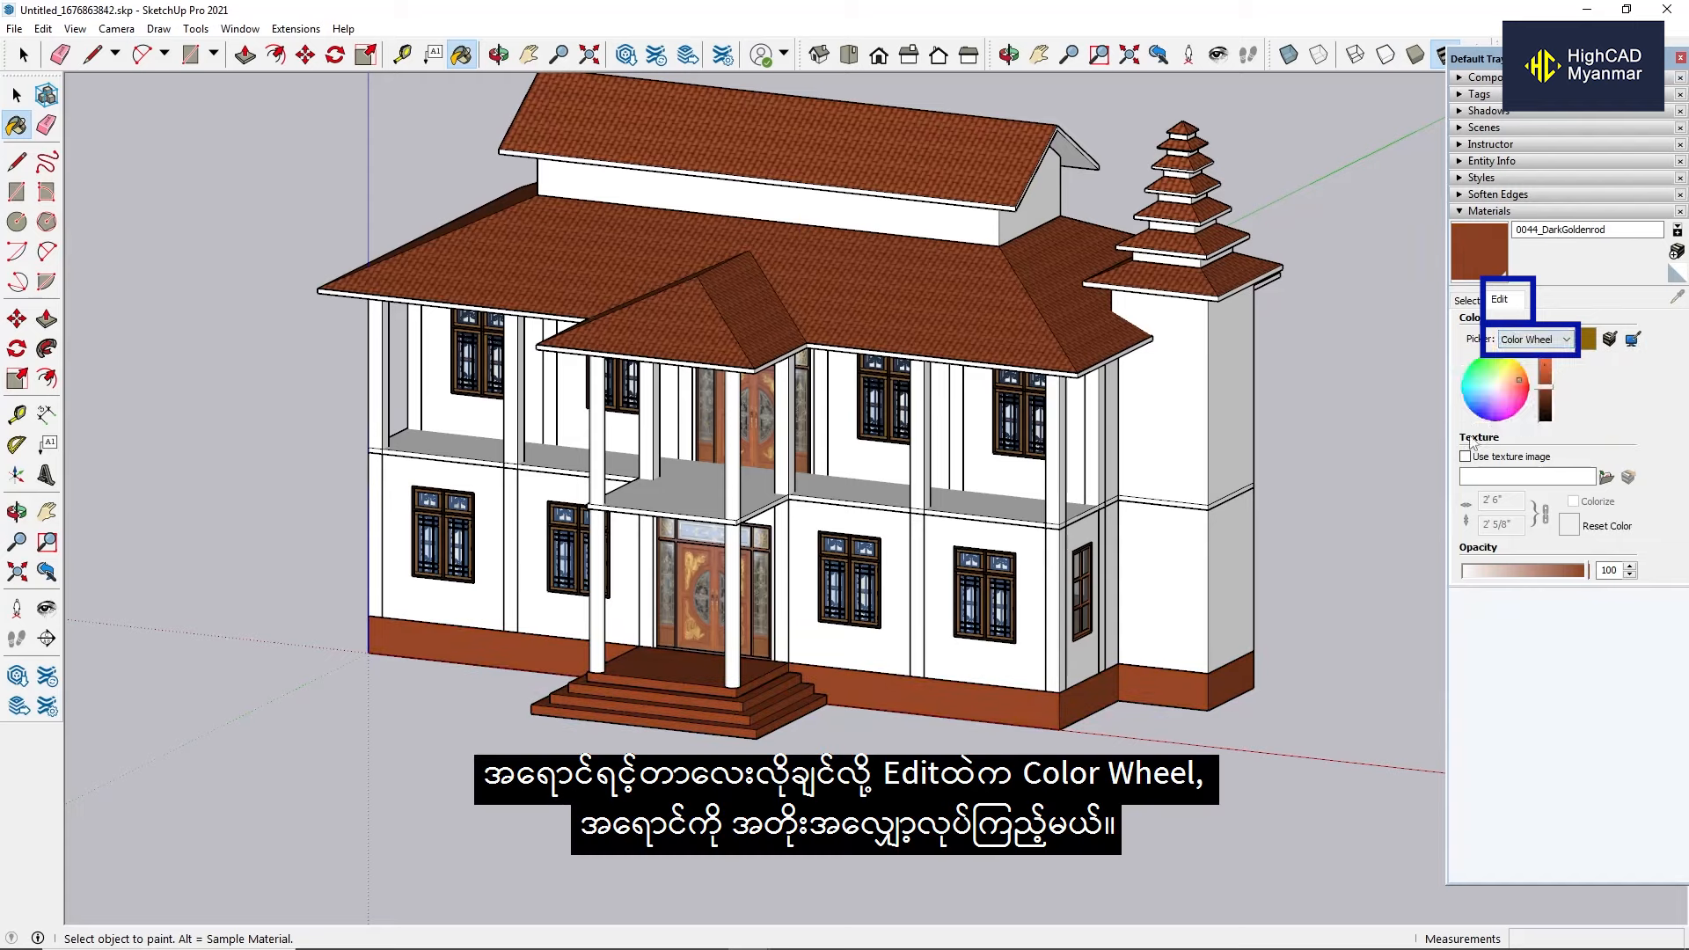
mouse_move(1560, 410)
left_mouse_down()
mouse_move(1563, 395)
mouse_move(1550, 414)
left_mouse_up()
scroll(970, 497, "down", 2)
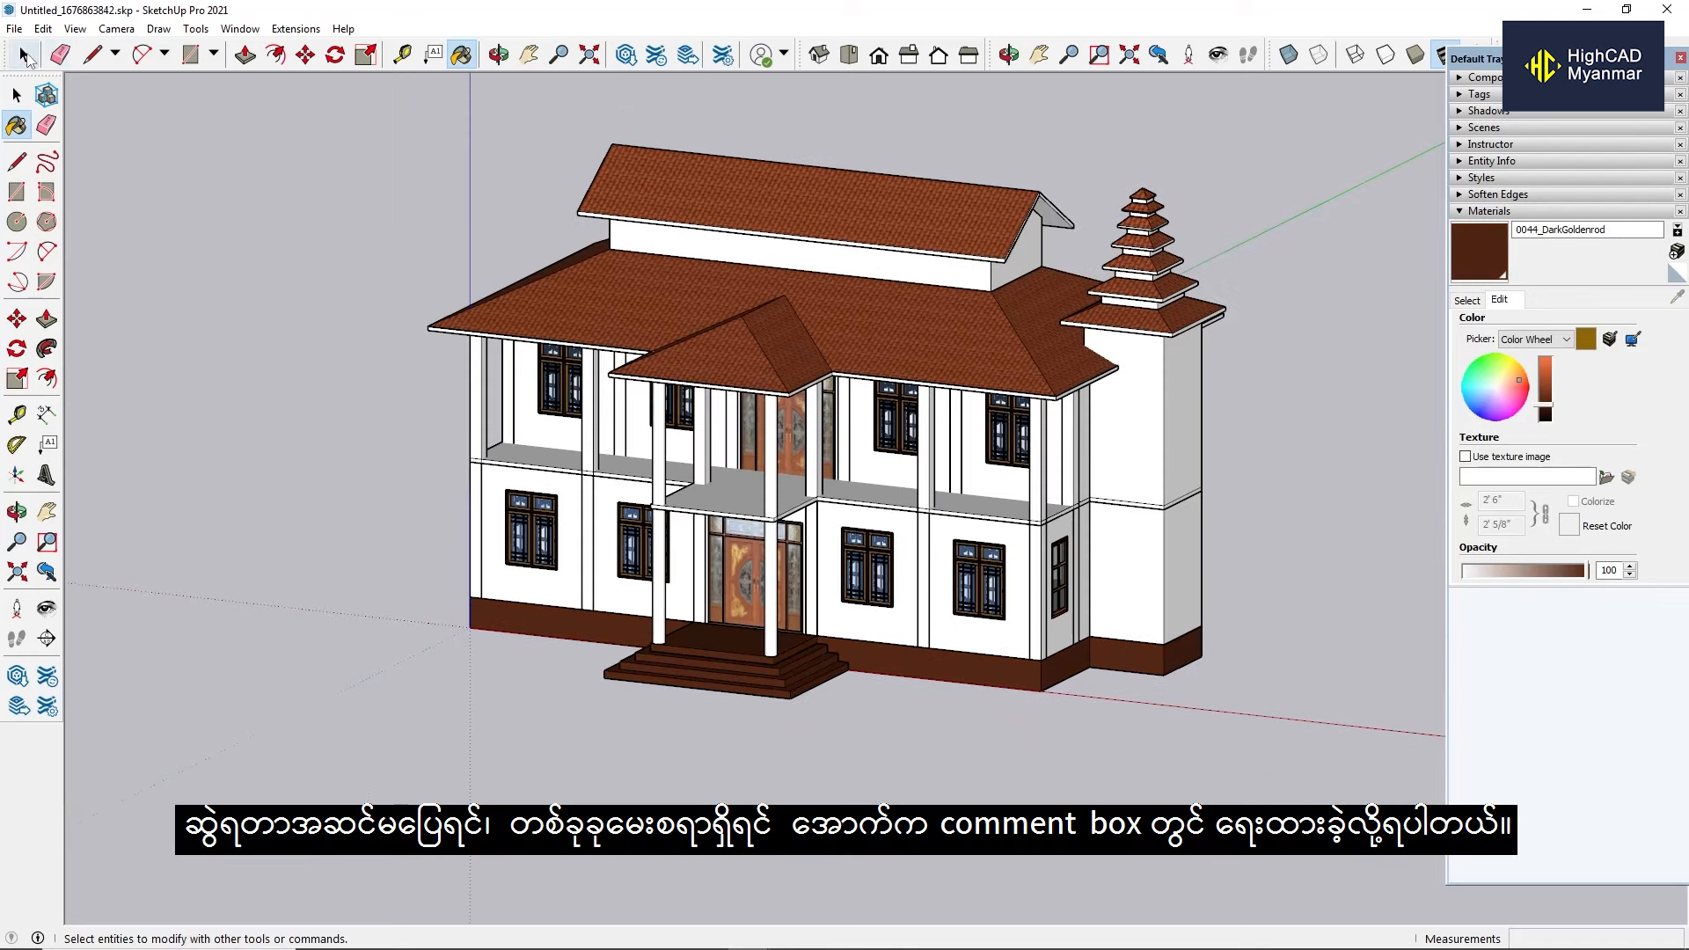
Review the finished house from several angles, including the isometric and front standard views.
left_click(24, 56)
mouse_move(783, 423)
middle_mouse_down()
mouse_move(867, 444)
mouse_move(927, 369)
mouse_move(1124, 413)
middle_mouse_up()
scroll(866, 453, "up", 3)
scroll(1124, 414, "down", 3)
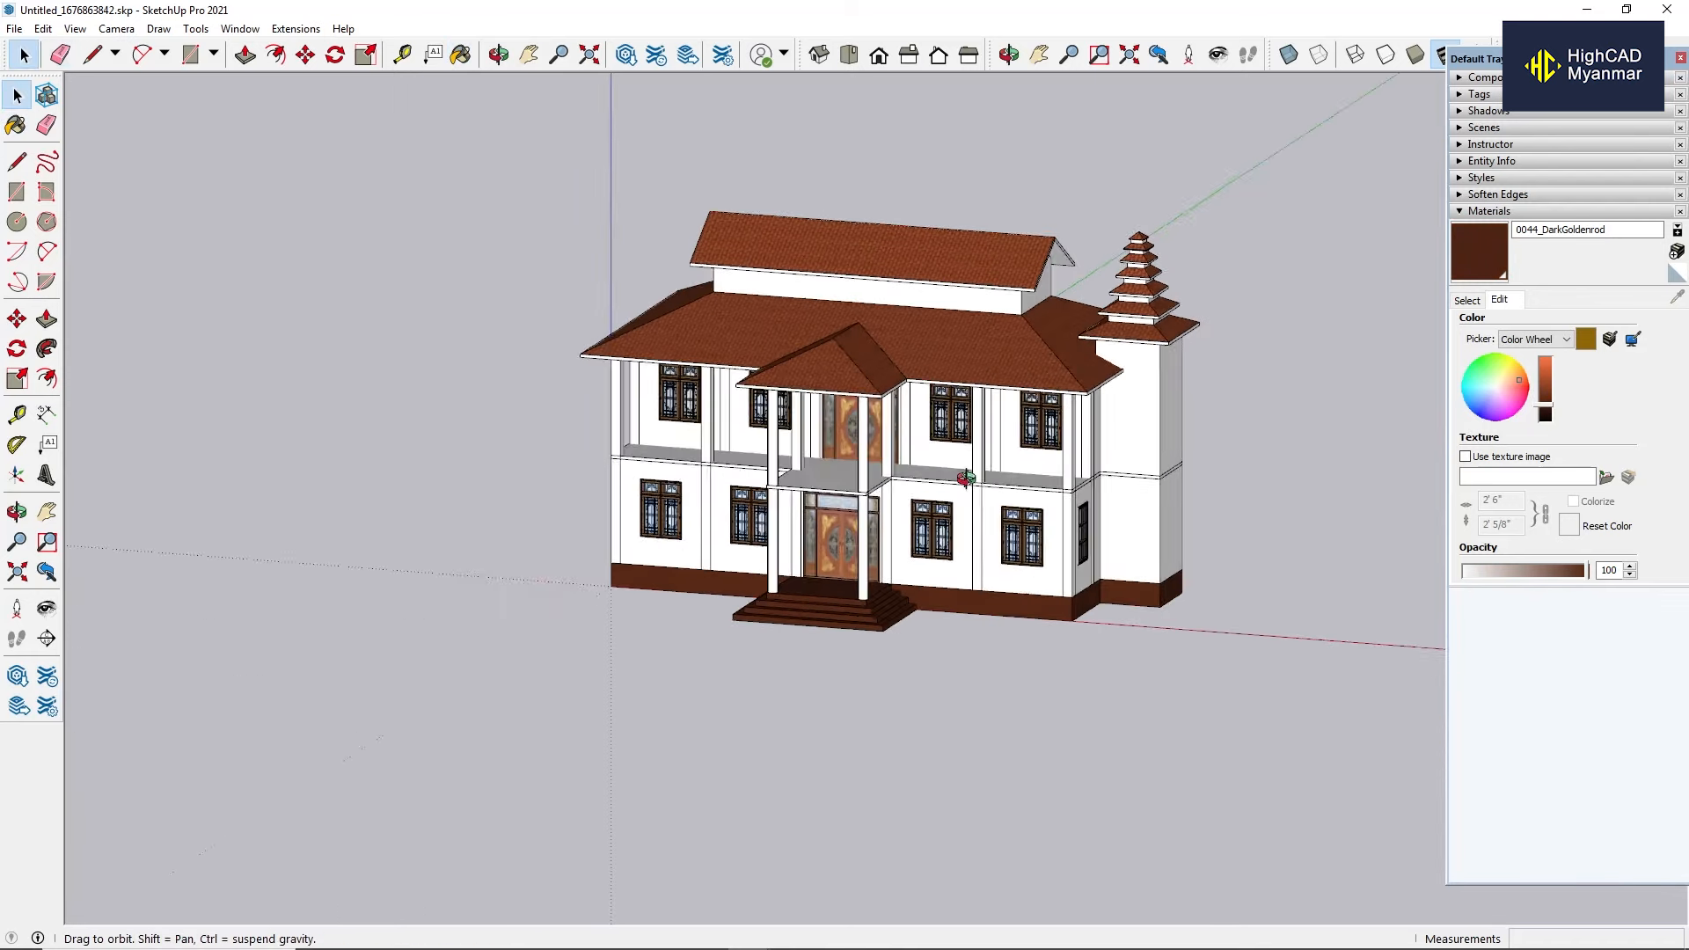
left_click(817, 58)
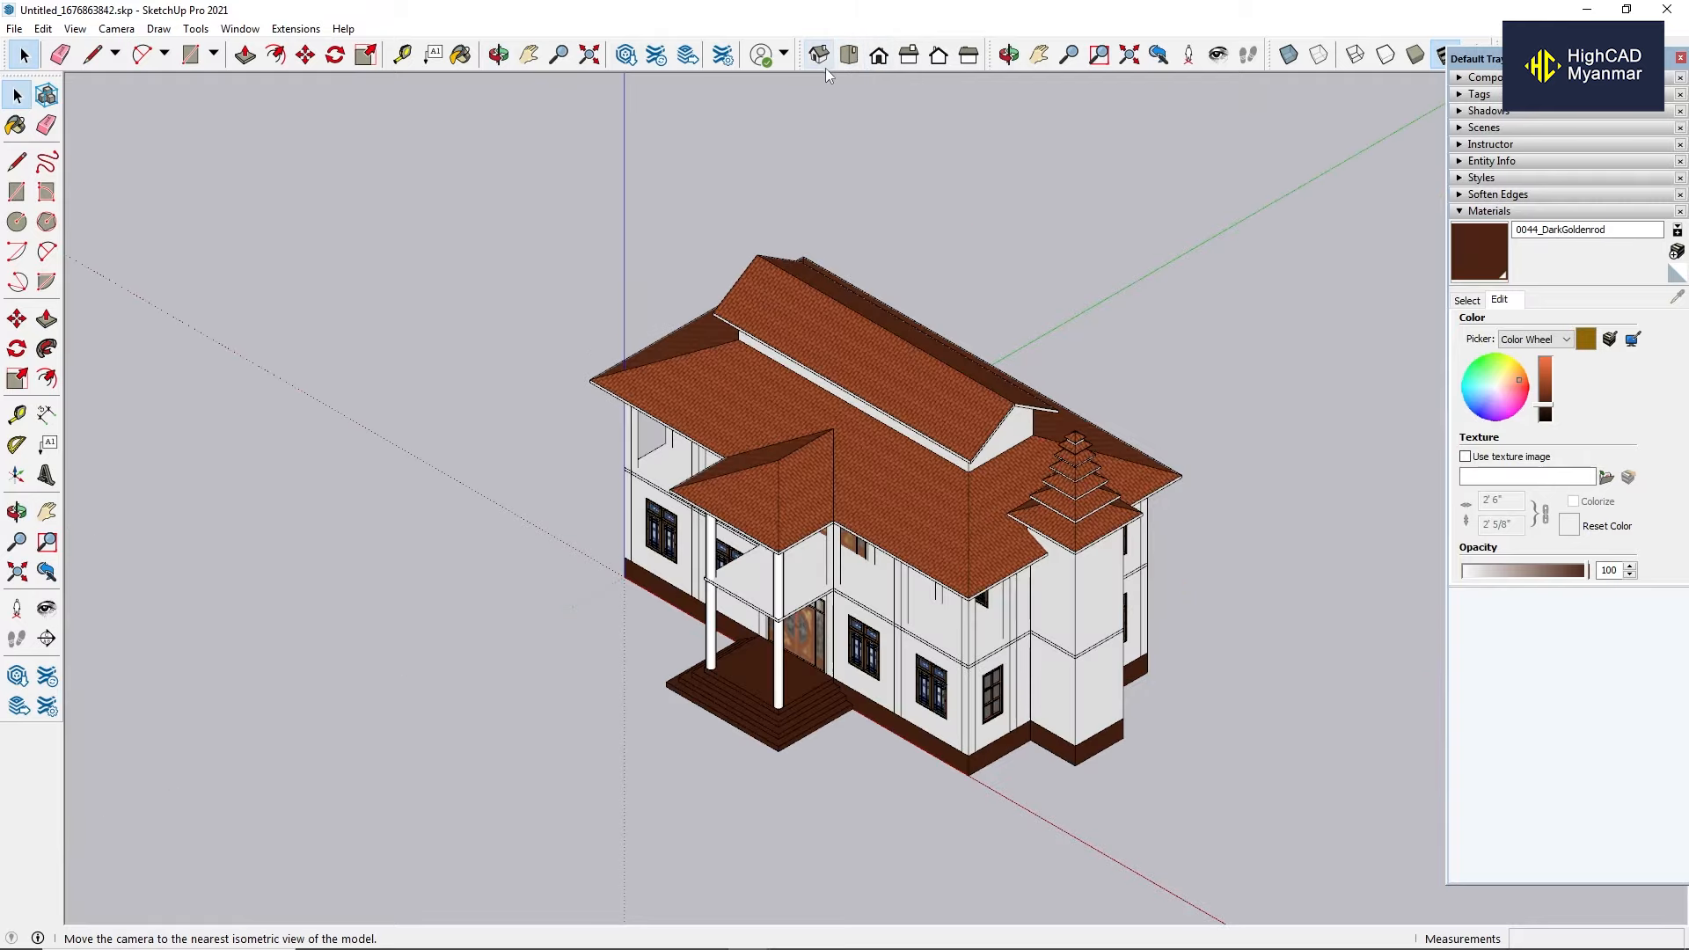
left_click(879, 57)
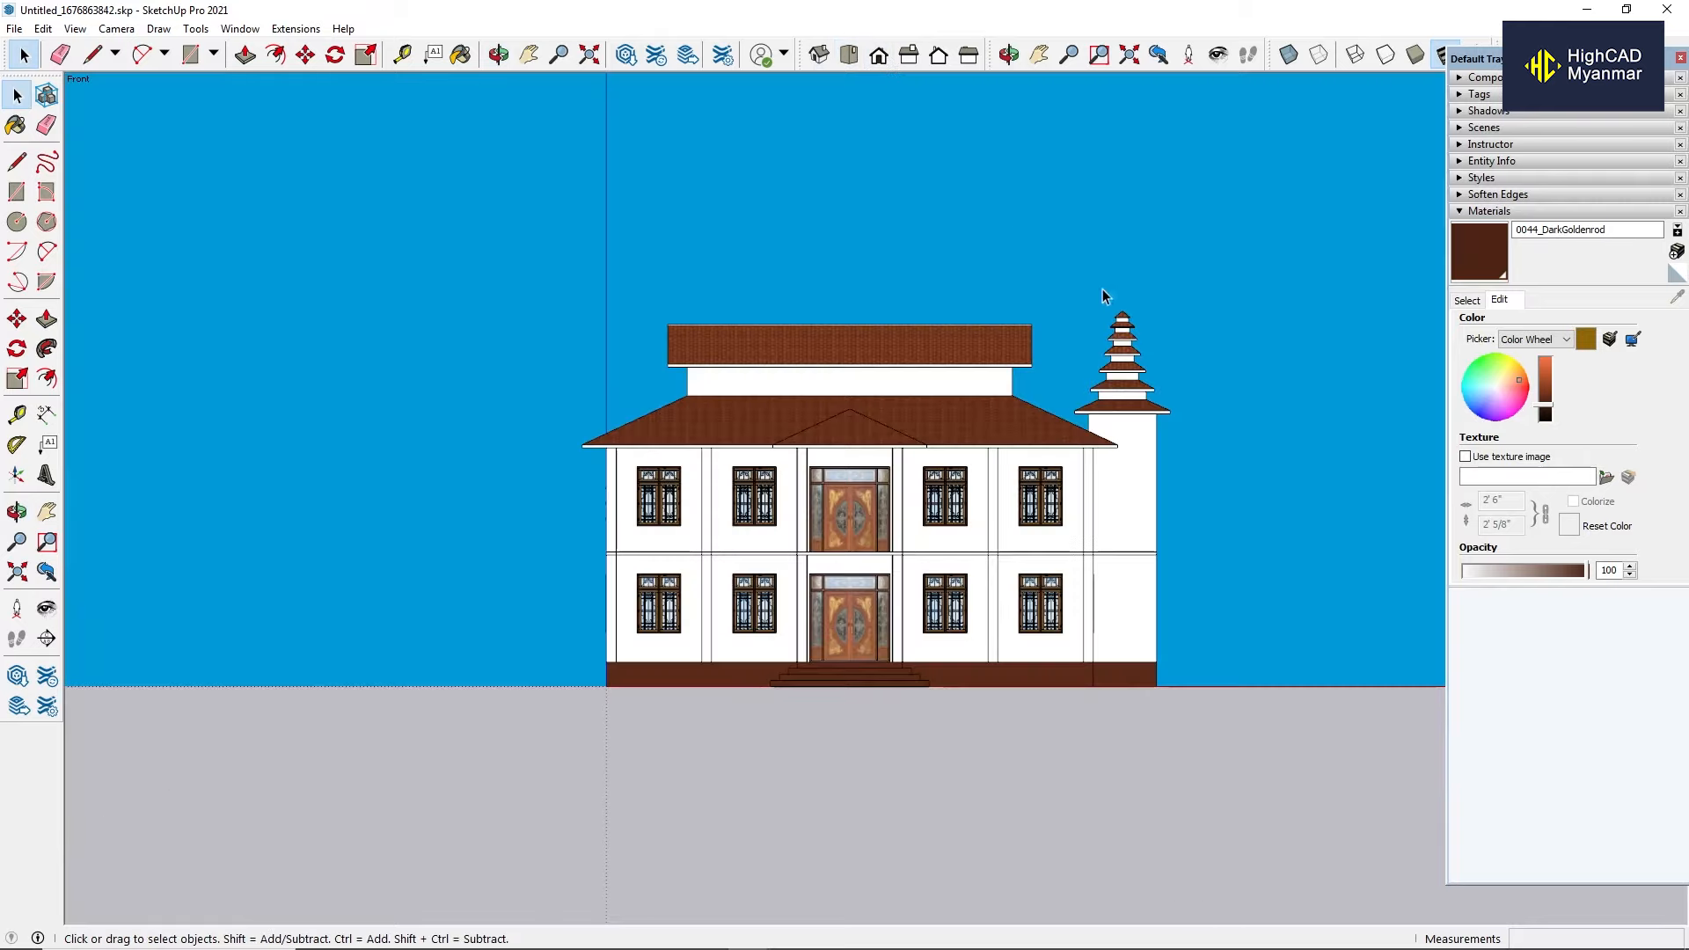